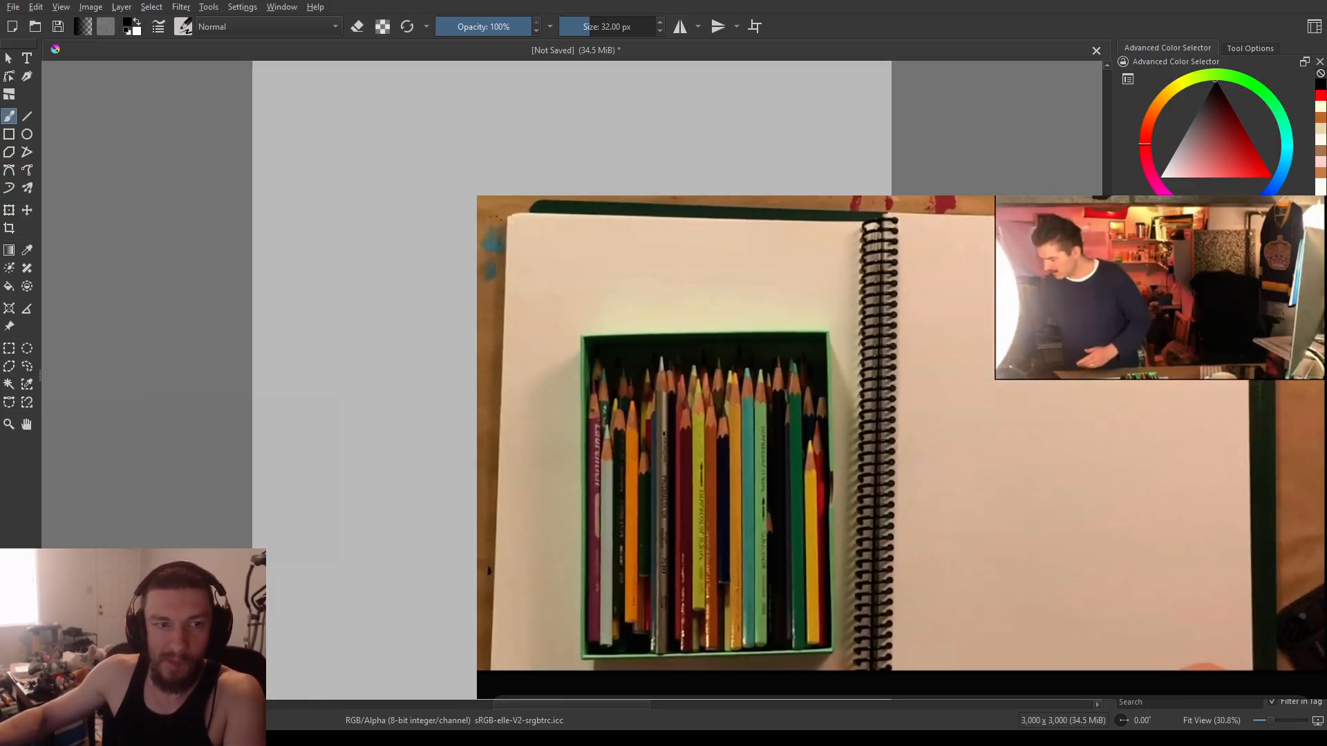
- Play the drawing lesson through its introduction at 2x speed
mouse_move(1029, 512)
left_click_drag(1030, 503, 1026, 507)
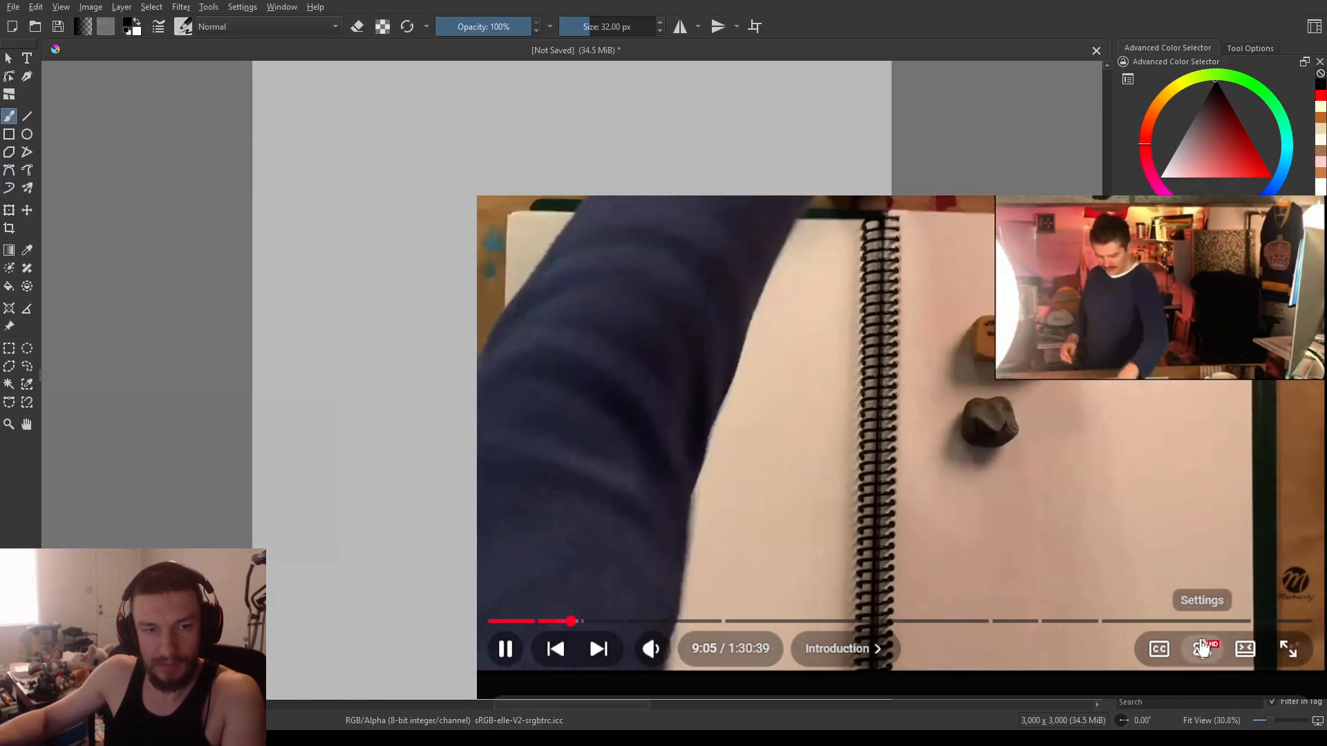
left_click(1202, 648)
left_click(898, 538)
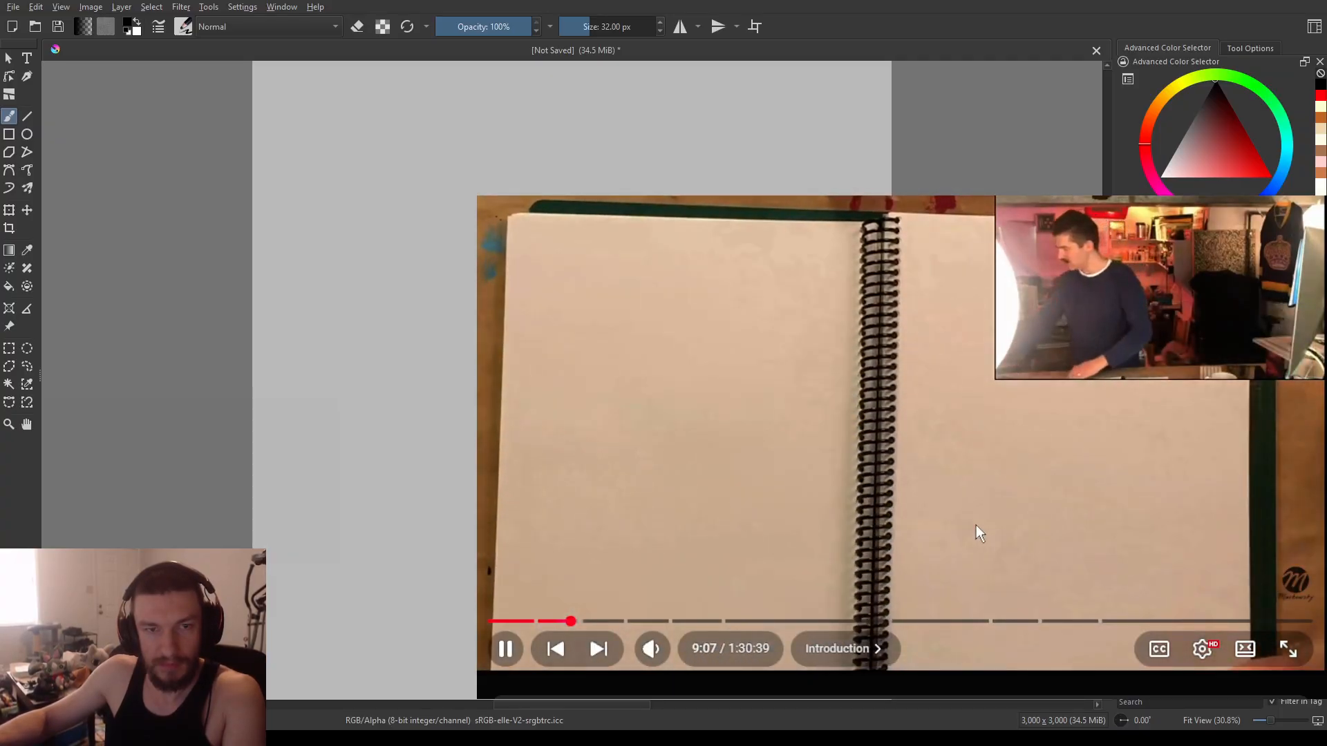
left_click_drag(968, 532, 947, 550)
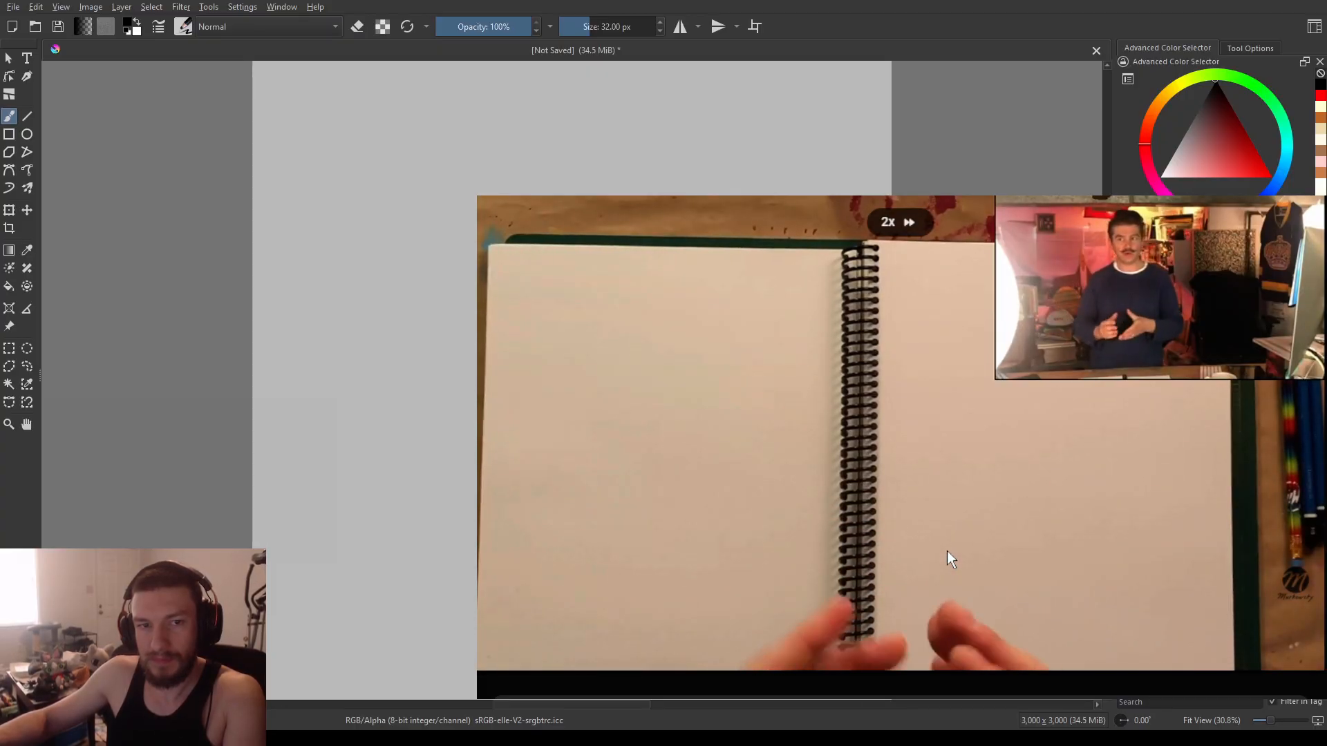
left_click_drag(901, 511, 898, 512)
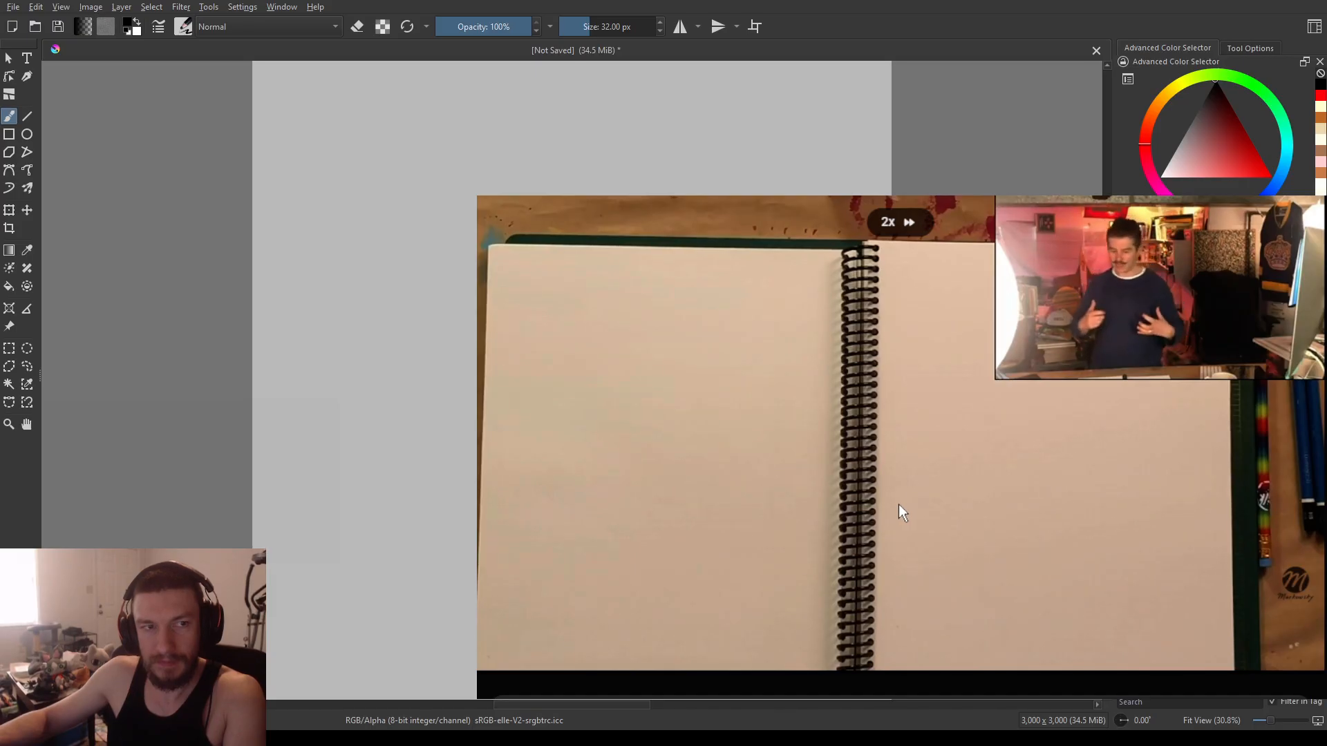
left_click_drag(898, 505, 891, 504)
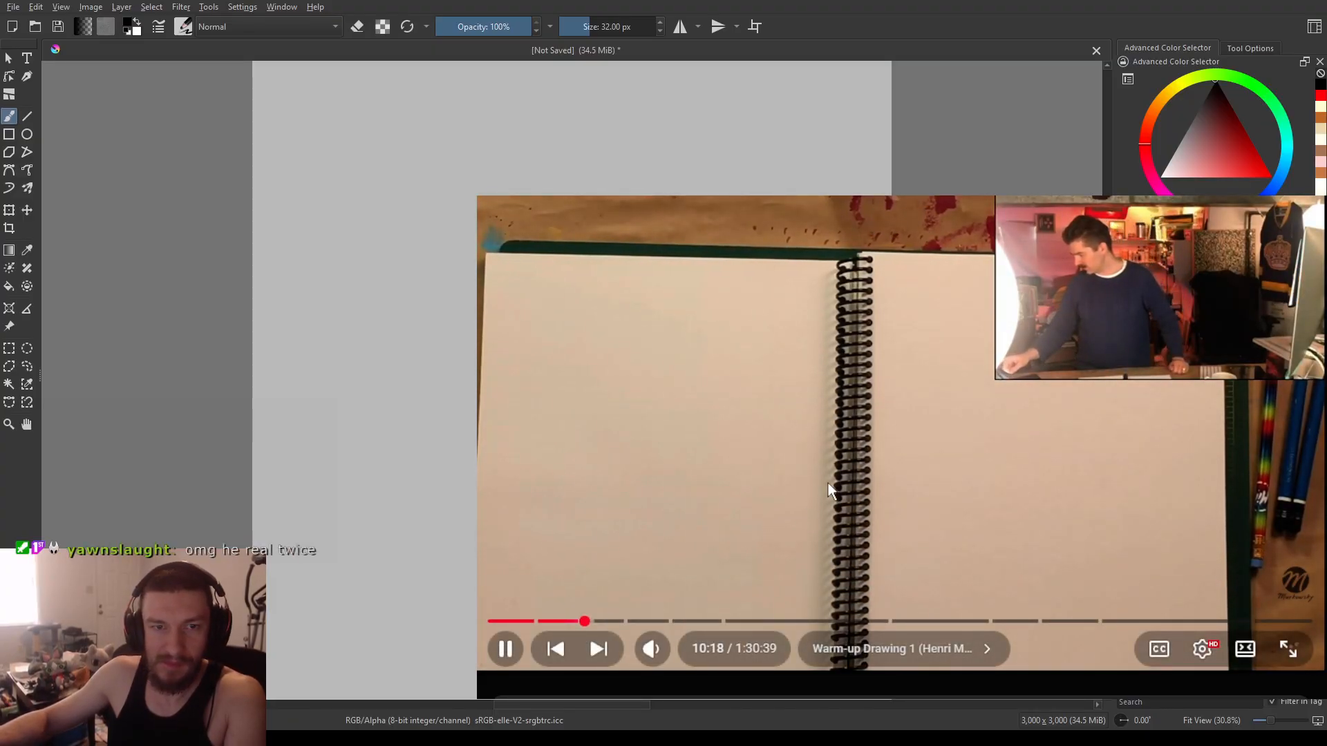
- Advance the lesson at 2x speed through the presentation of the first warm-up reference, the black leaf cutout
left_click_drag(866, 505, 865, 505)
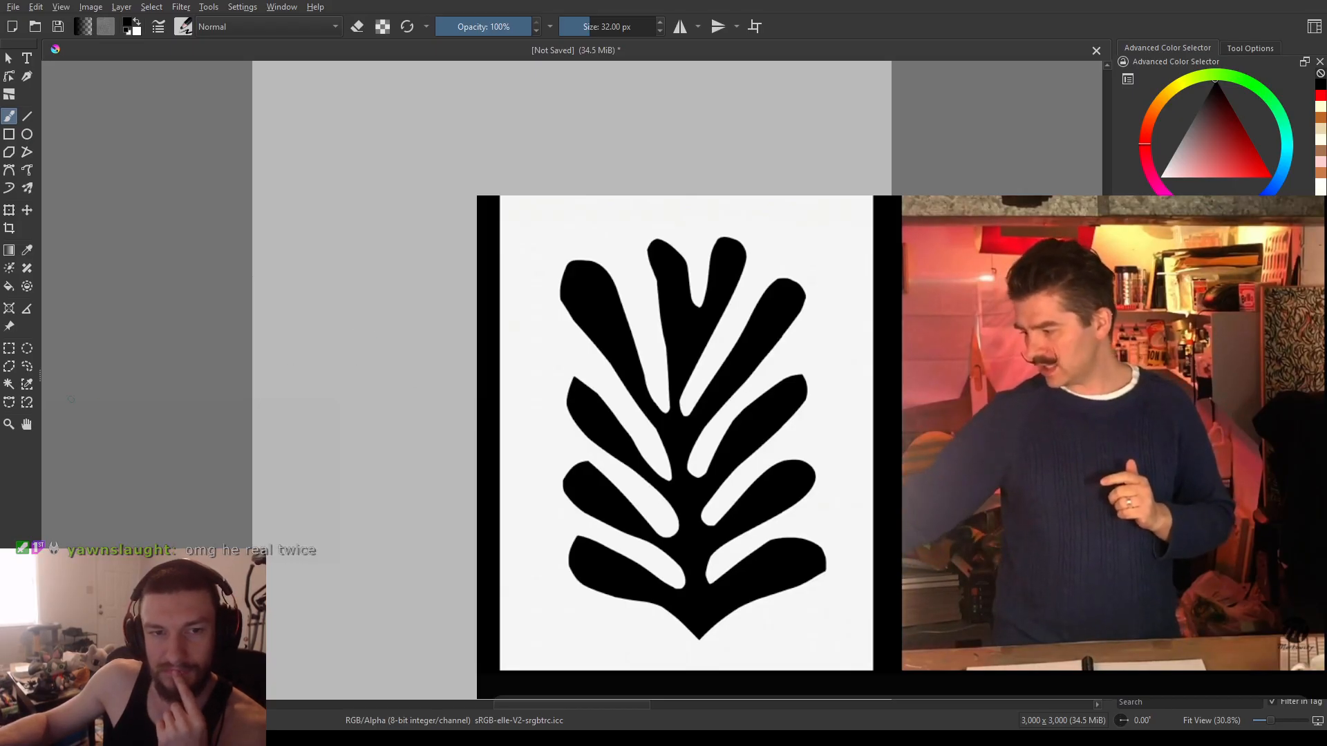
left_click(1055, 543)
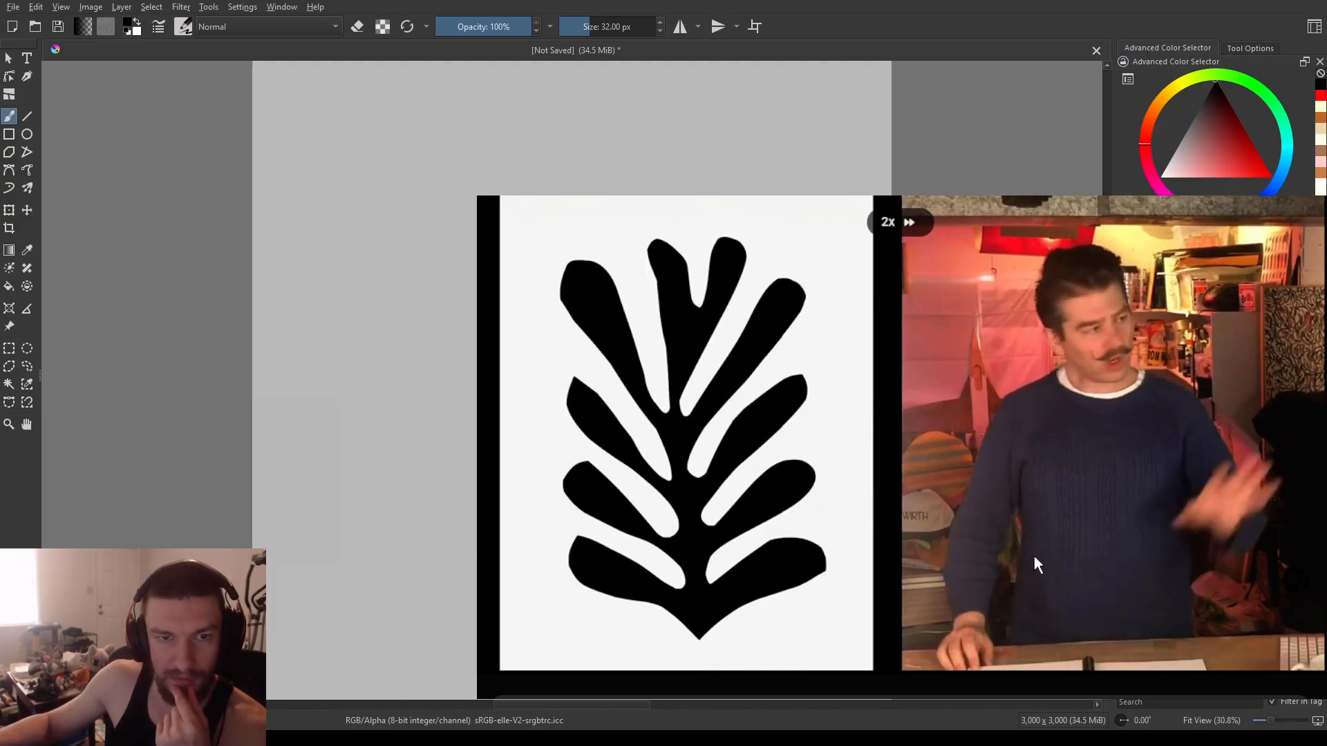
left_click_drag(1033, 560, 1027, 559)
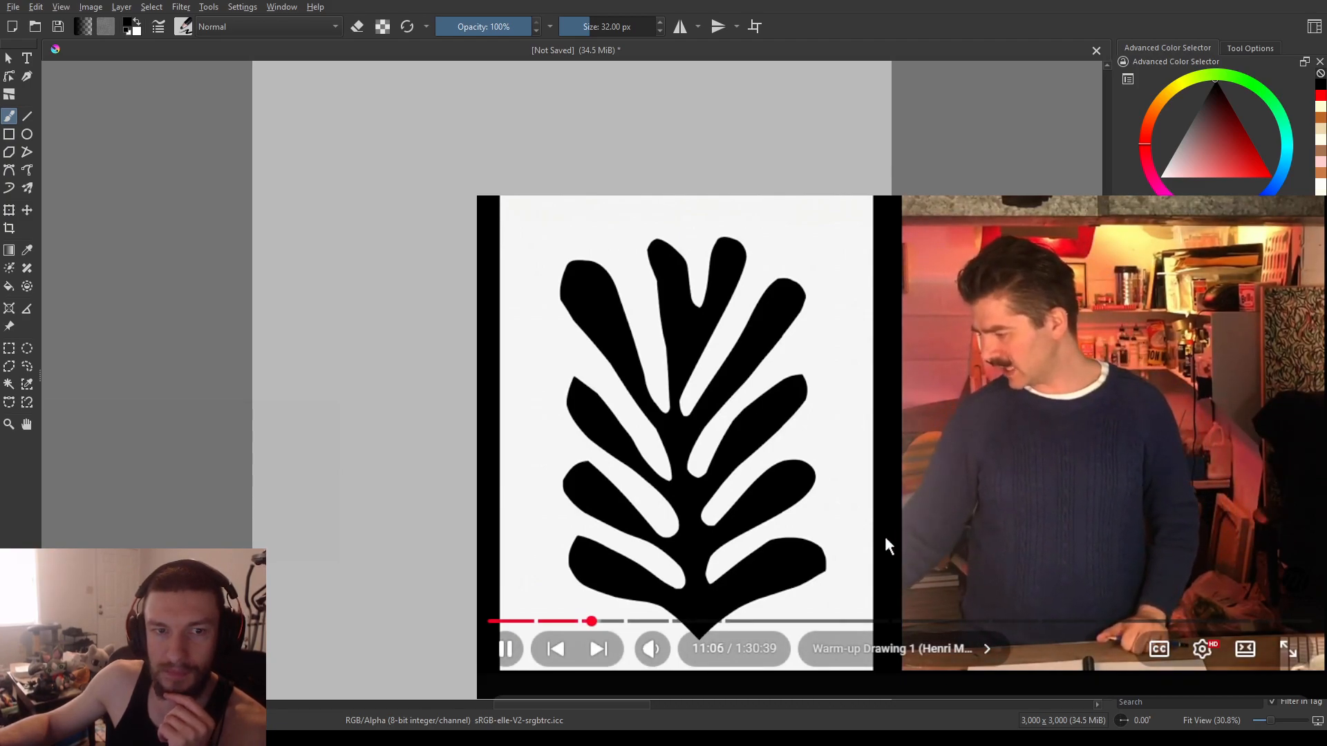
left_click_drag(942, 459, 927, 471)
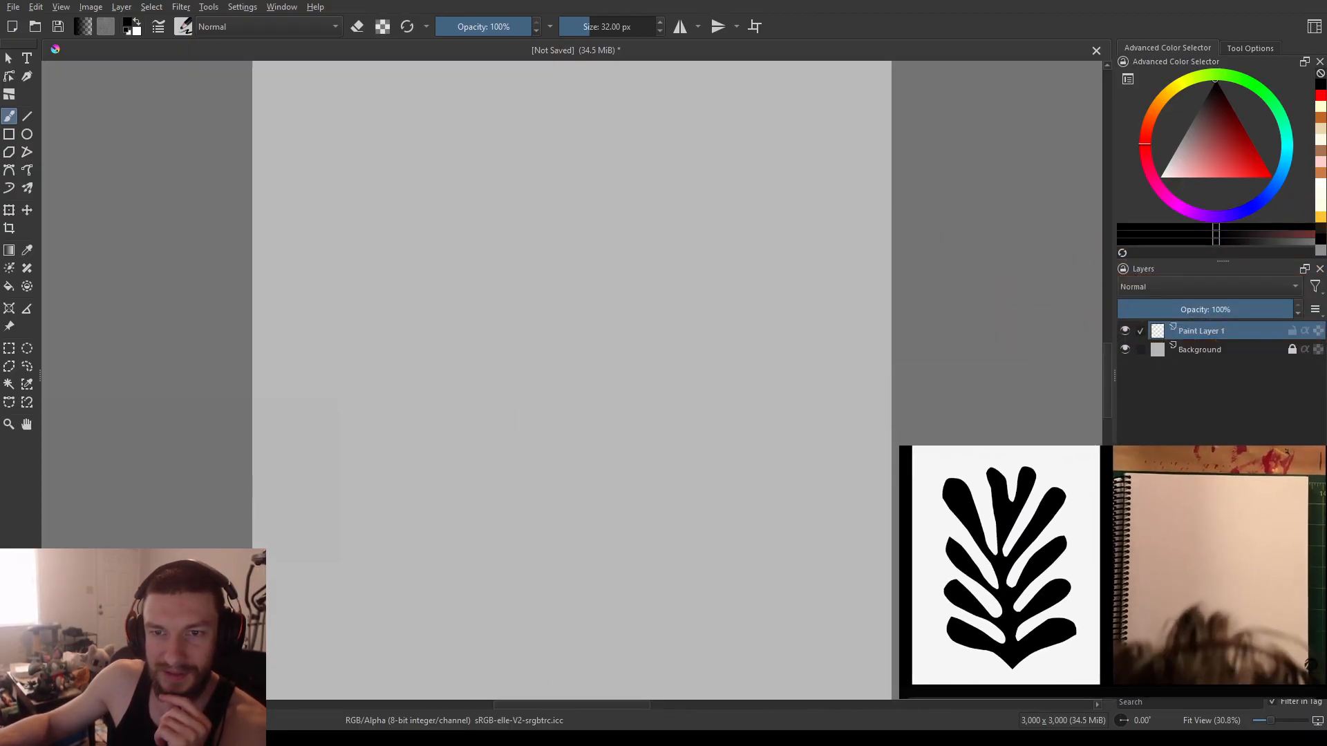
- Sketch the outline of the leaf cutout's lower left lobes in black with the 32 px brush
scroll(579, 330, "up", 3)
scroll(573, 331, "down", 2)
scroll(515, 318, "up", 1)
scroll(507, 334, "down", 1)
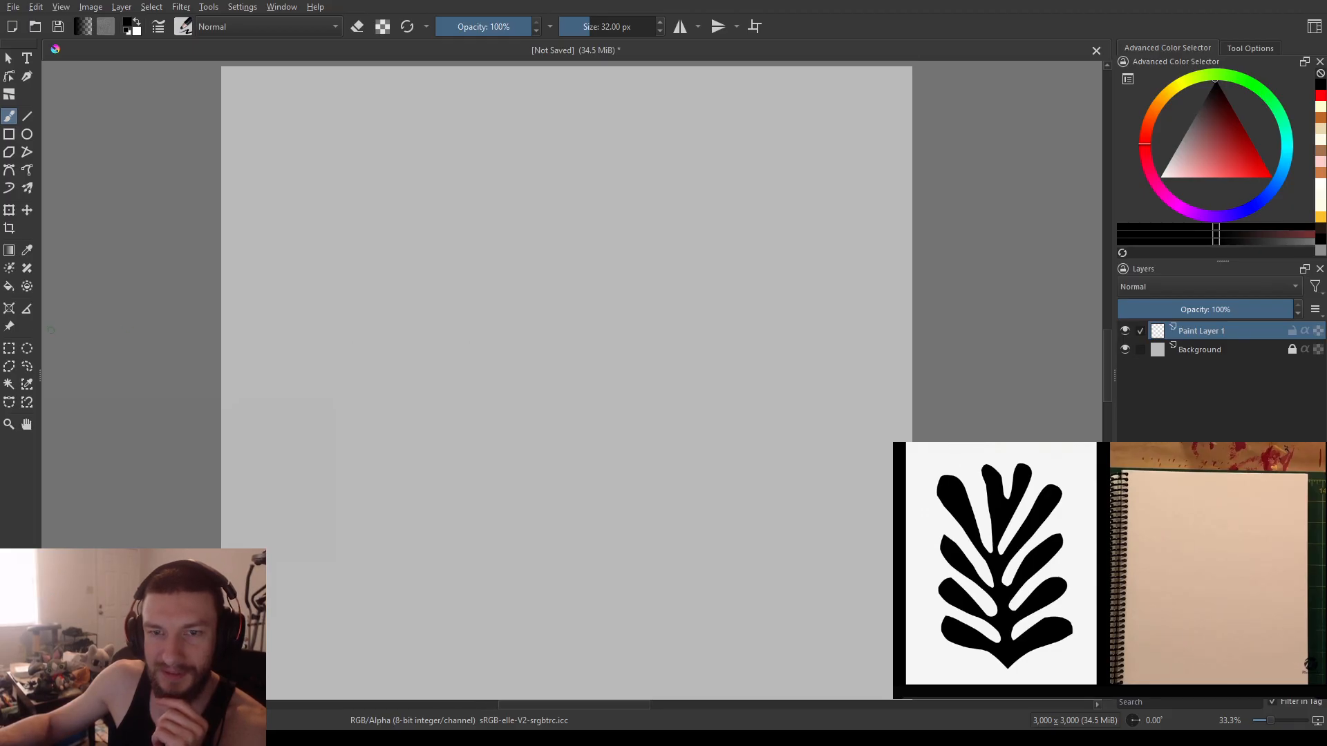
scroll(409, 406, "up", 2)
scroll(406, 367, "down", 3)
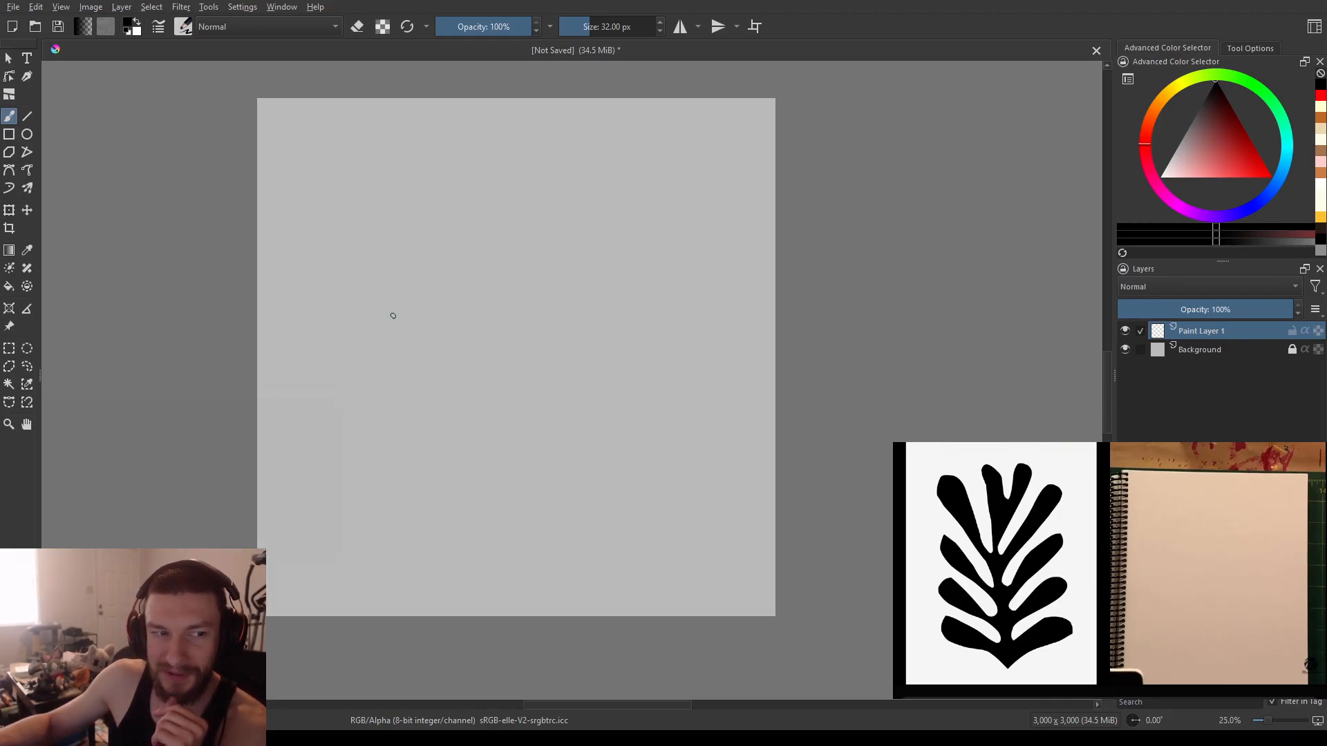
scroll(397, 316, "up", 1)
left_click_drag(398, 315, 379, 293)
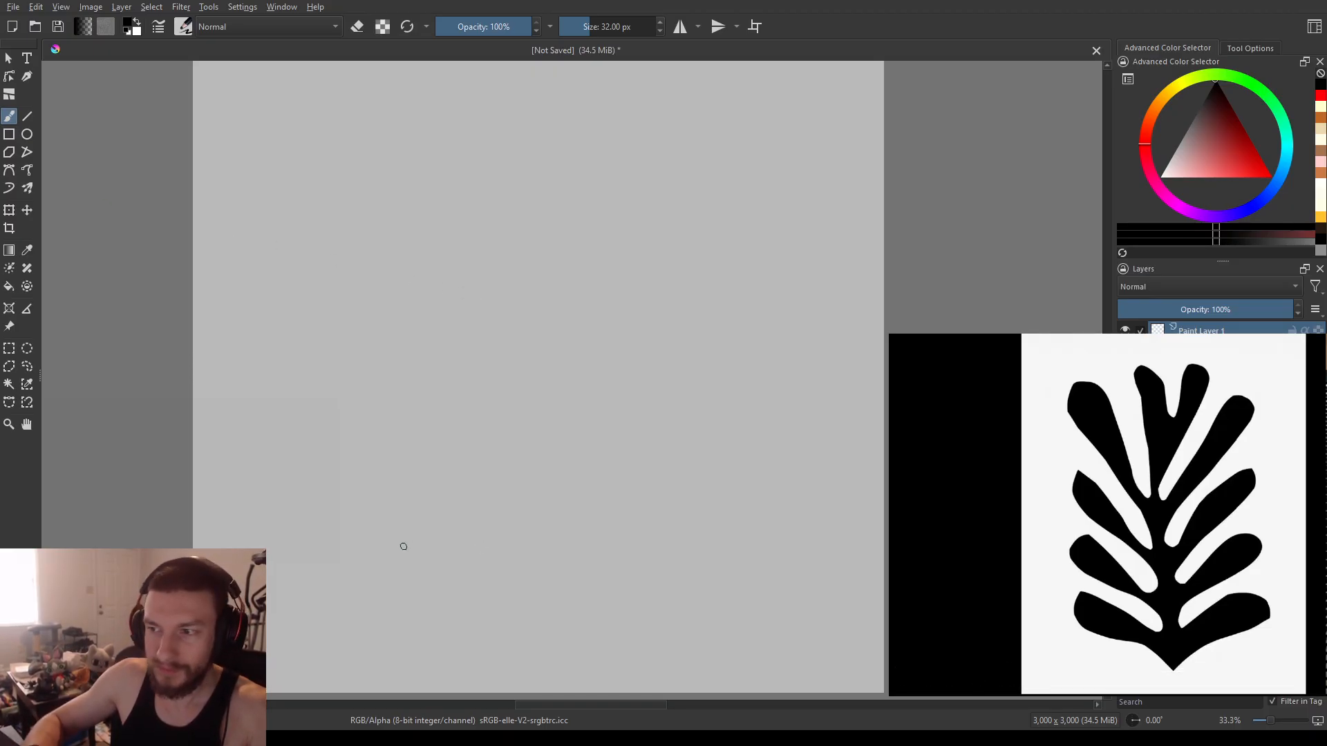
mouse_move(552, 566)
left_mouse_down()
mouse_move(536, 359)
mouse_move(530, 545)
mouse_move(507, 530)
left_mouse_up()
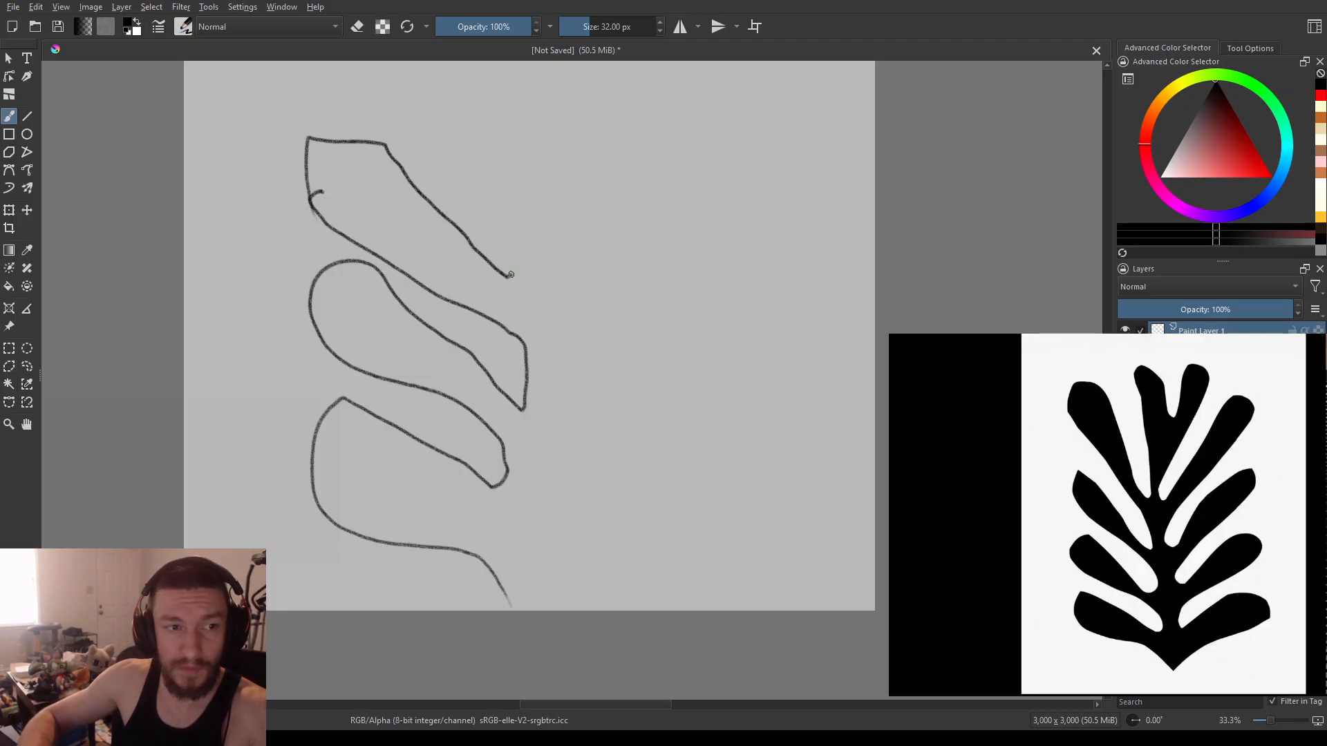
- Complete the leaf outline around the upper lobes and down the right-hand lobes to the pointed base
scroll(614, 274, "down", 2)
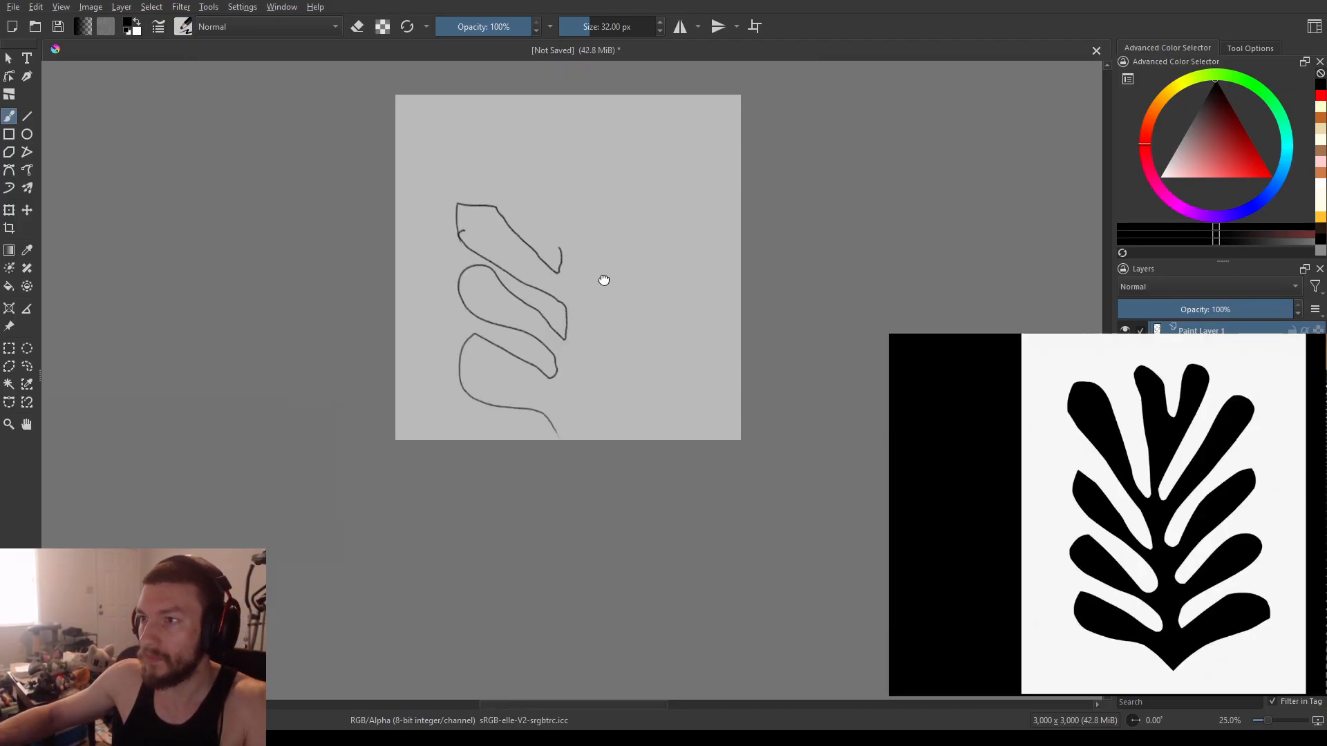
scroll(594, 345, "up", 2)
scroll(598, 441, "down", 1)
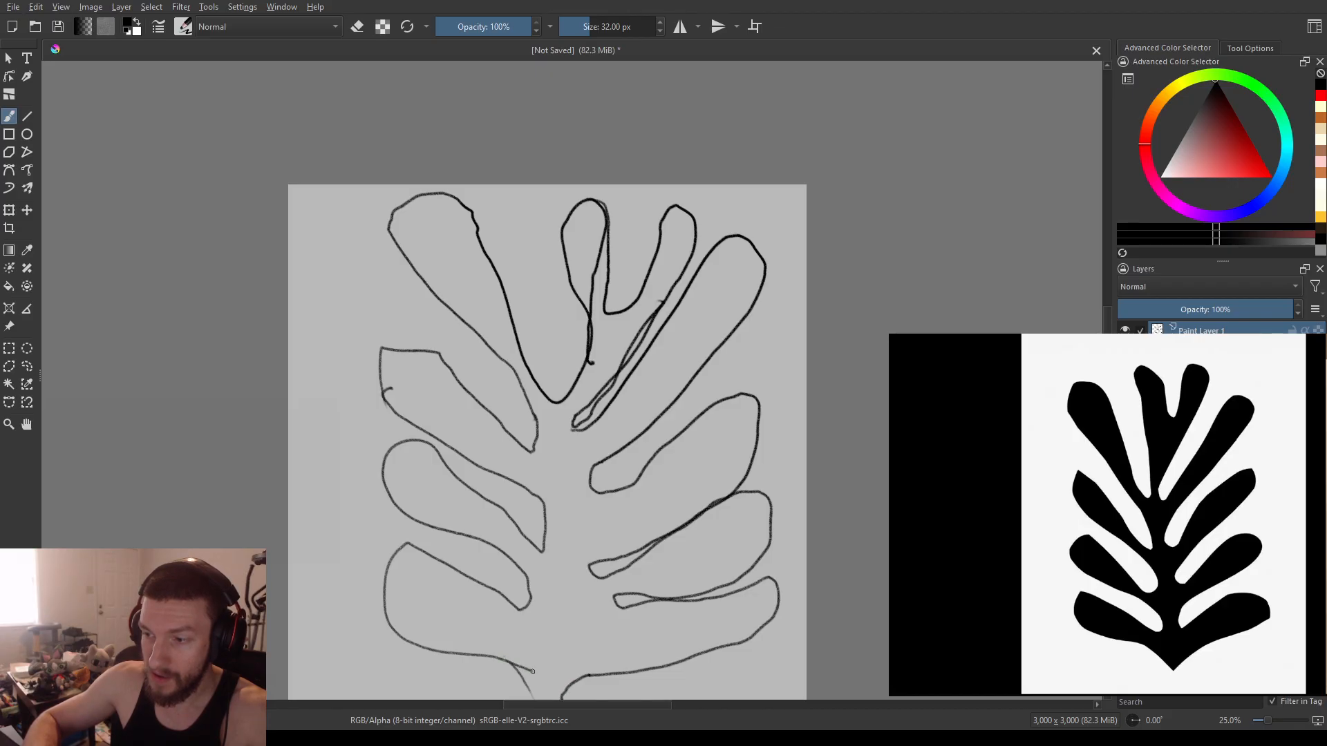
scroll(546, 391, "down", 2)
scroll(580, 477, "up", 1)
left_click_drag(592, 425, 594, 423)
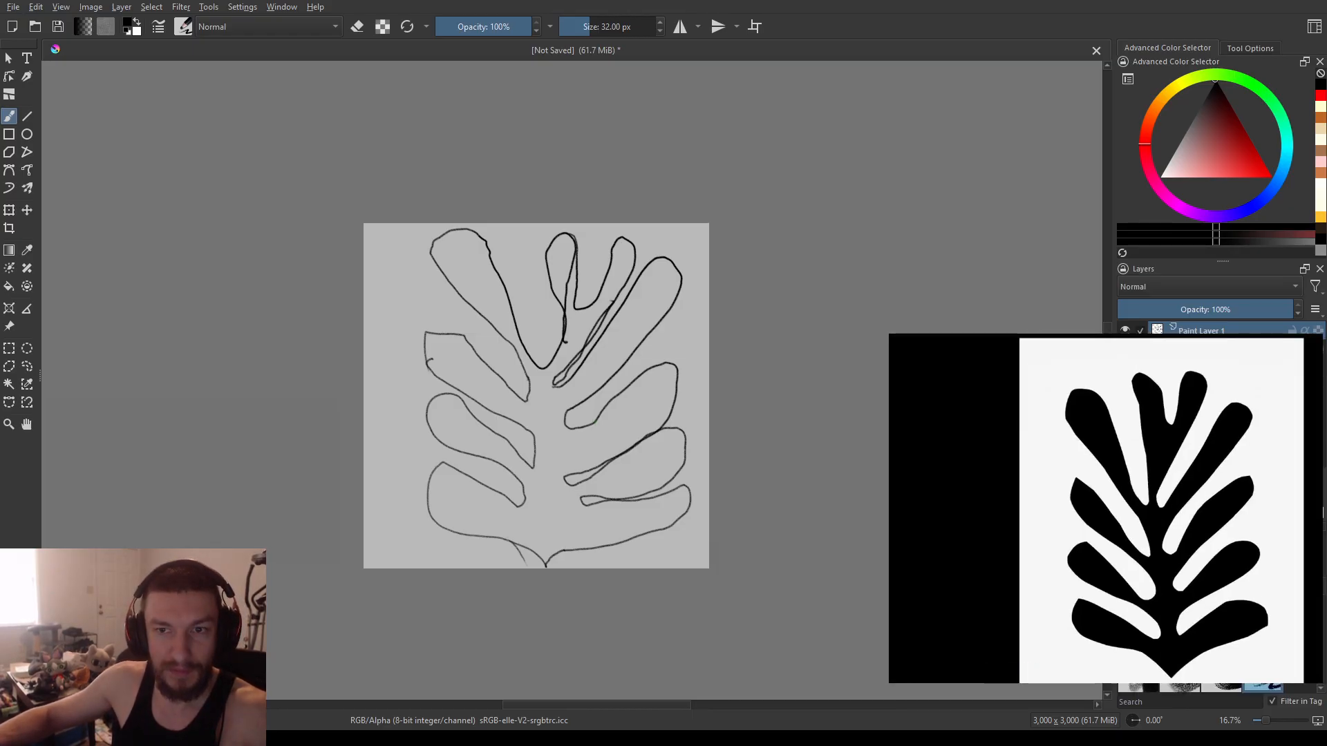
- Compare the finished leaf sketch with the lesson and play the lesson on past the first warm-up
mouse_move(1297, 405)
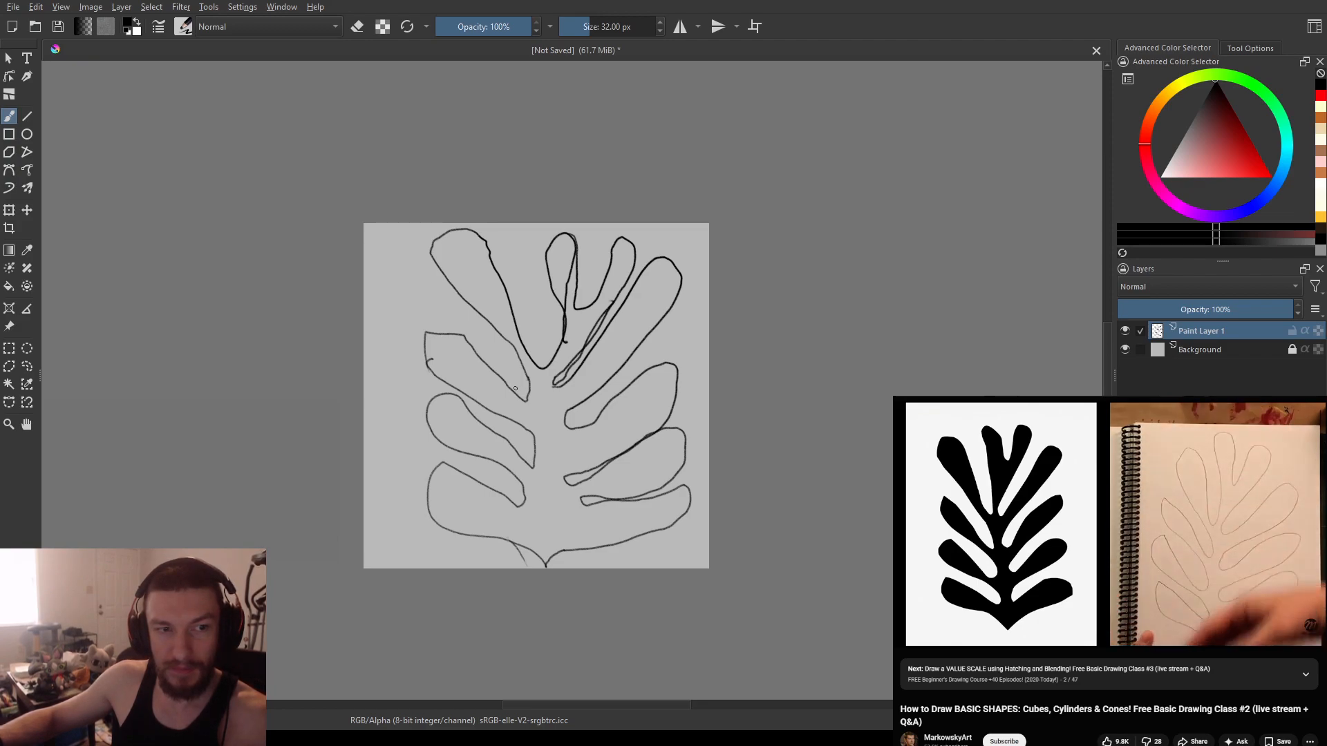
scroll(587, 406, "up", 2)
left_click_drag(567, 415, 551, 411)
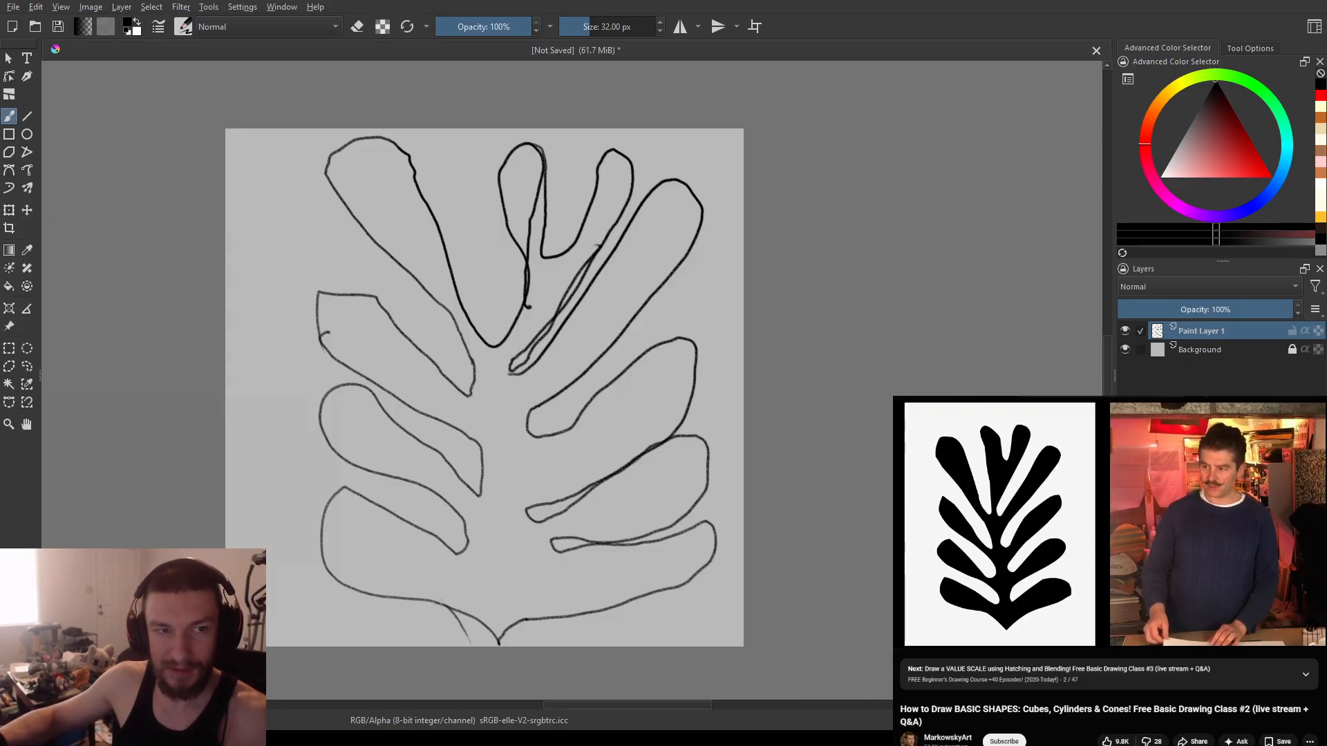
mouse_move(1206, 534)
left_click_drag(1205, 529, 1153, 536)
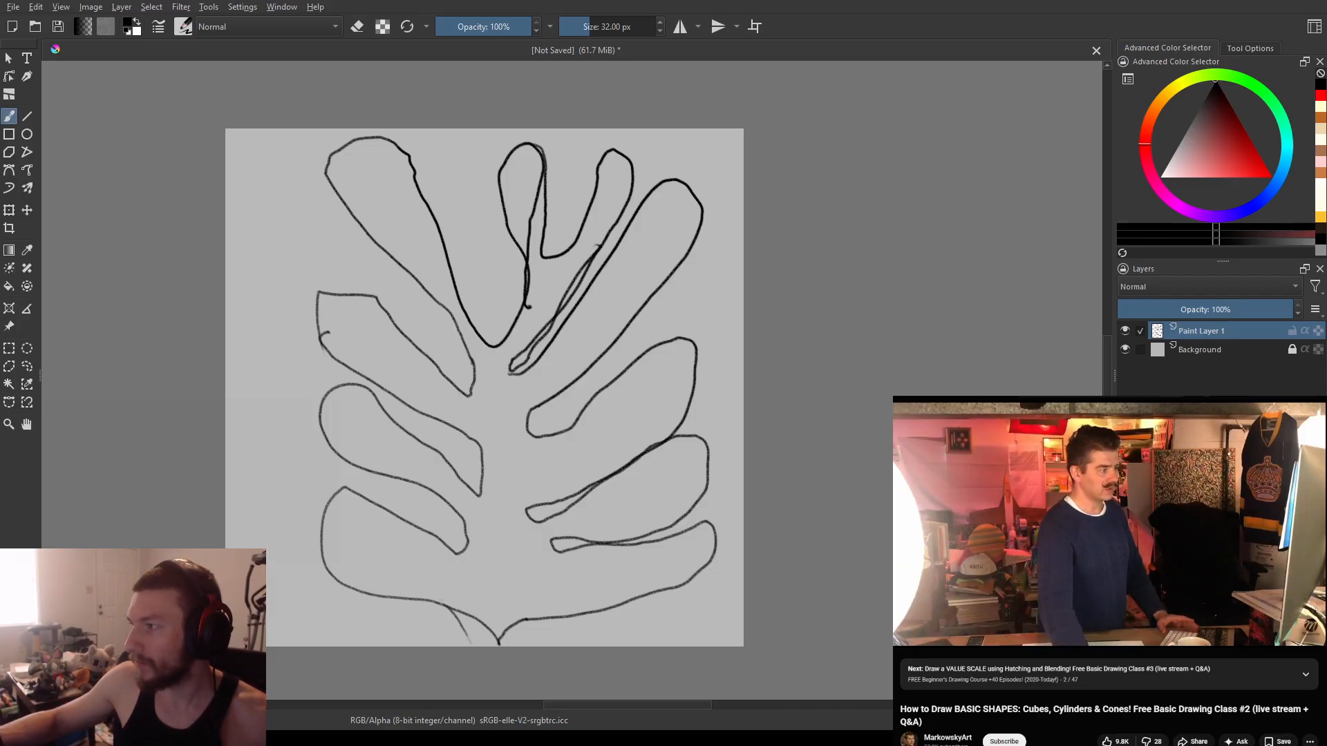
- Rename the leaf sketch's layer to warmup
double_click(1185, 332)
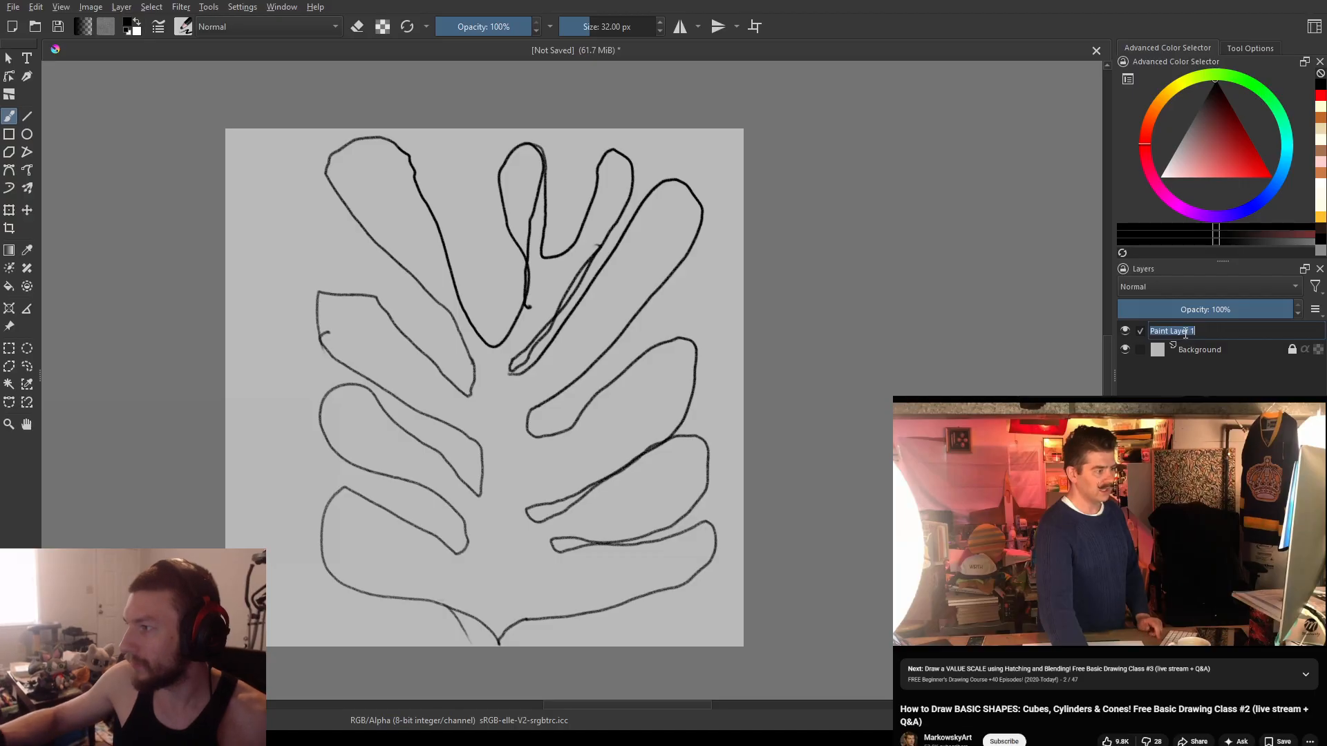
type("warmup")
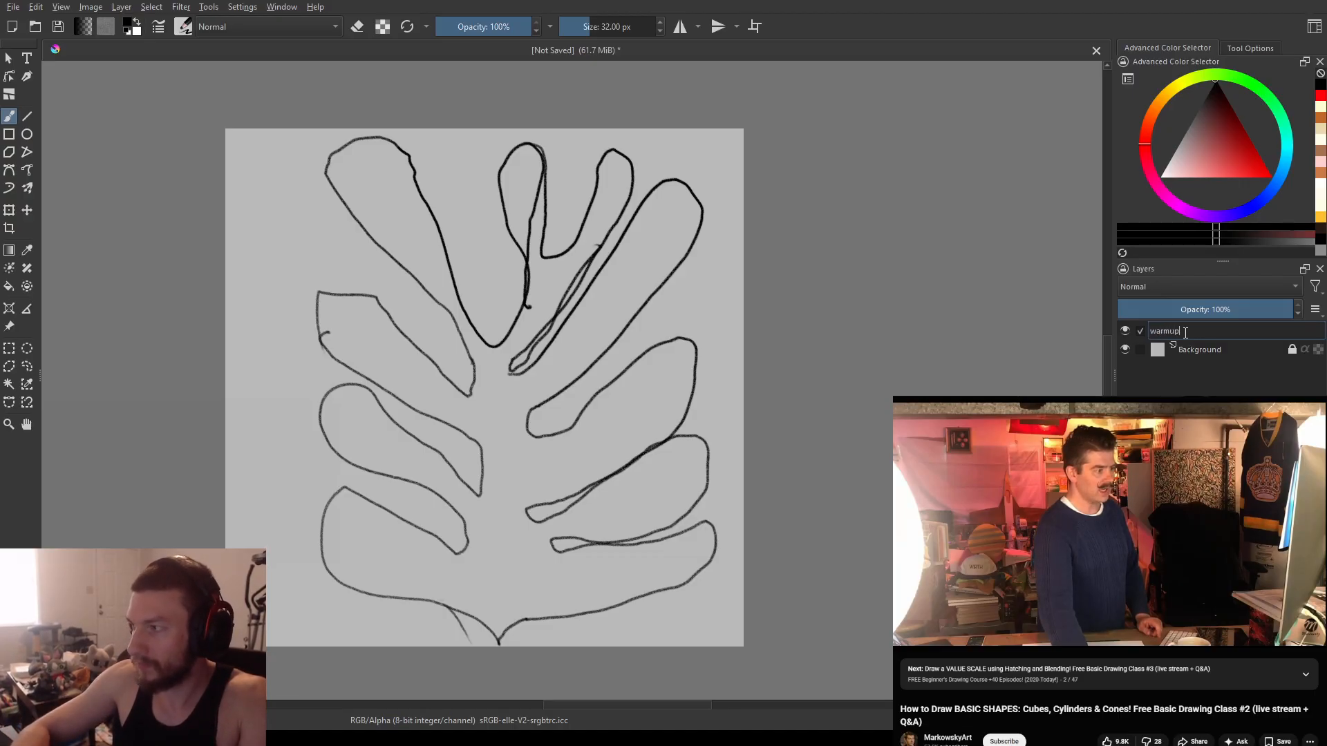
key("Return")
- Add a new paint layer above the warmup layer and hide the warmup layer
key("Insert")
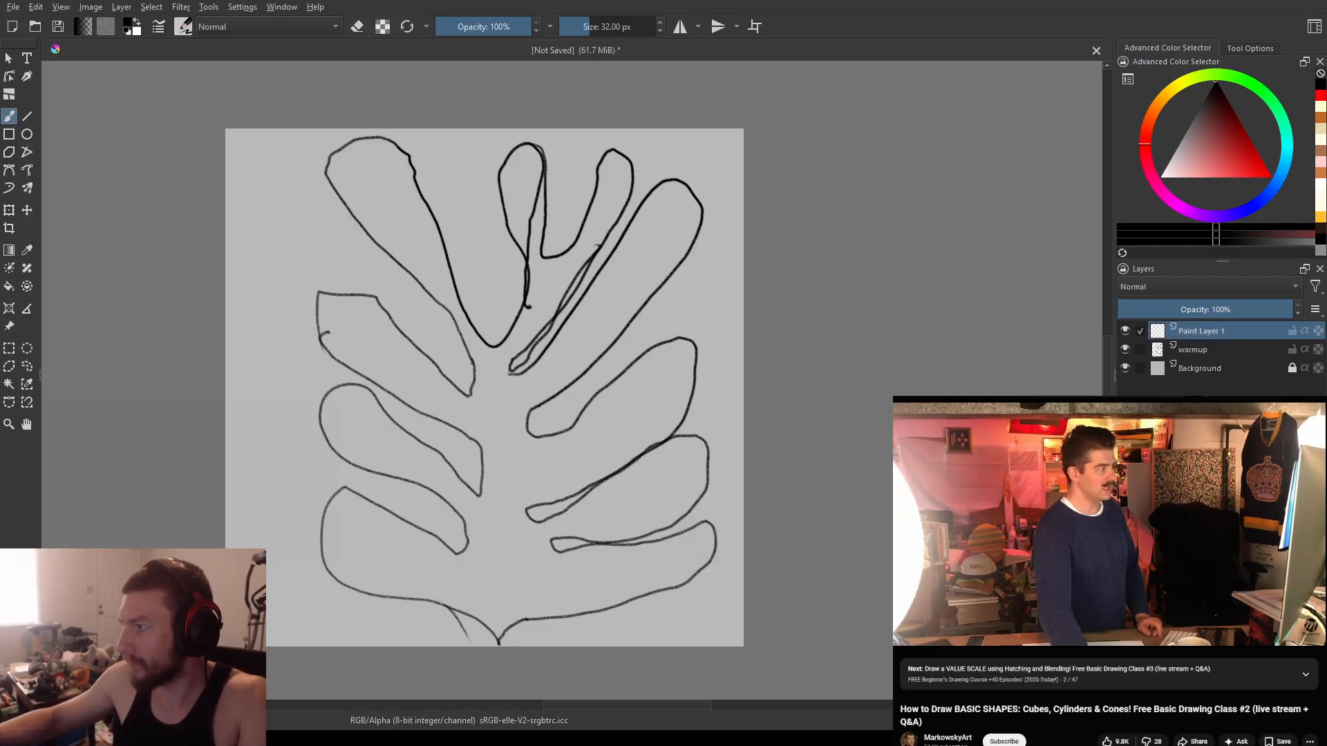
left_click(1125, 349)
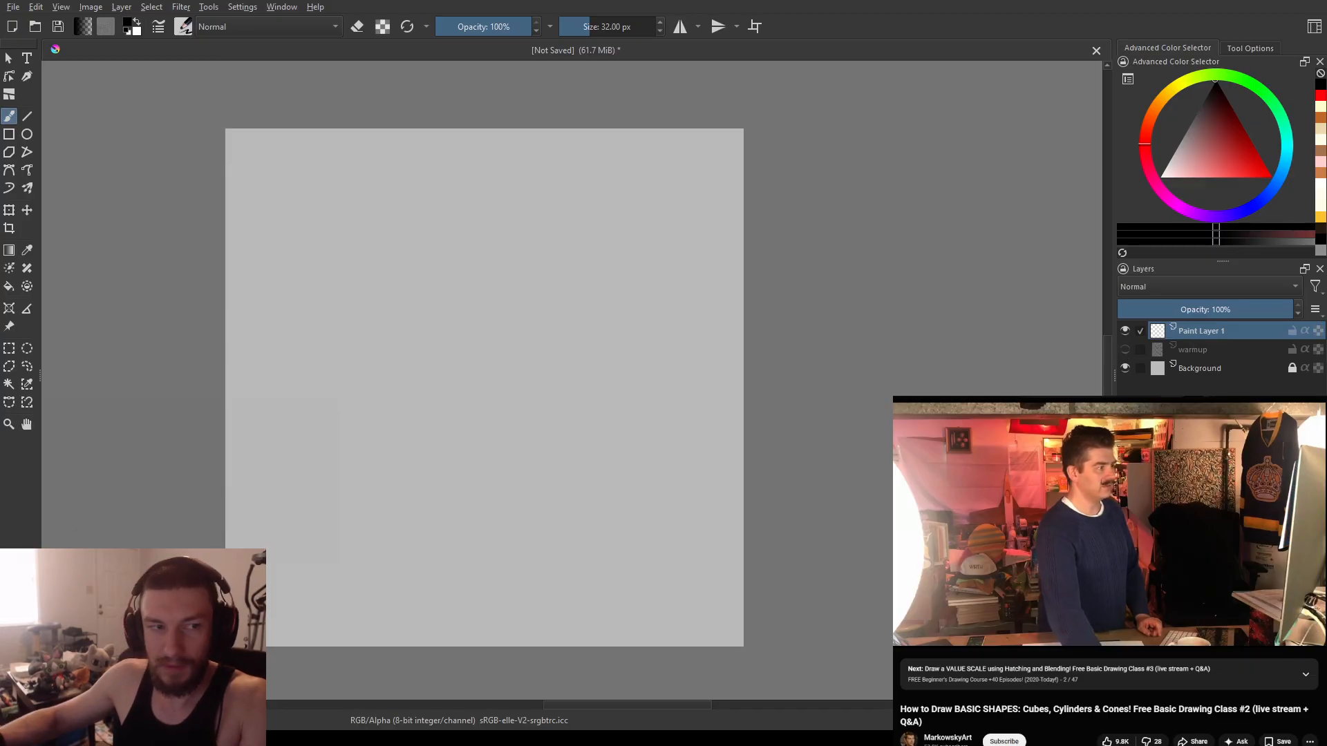
- Advance the lesson to the second warm-up reference and frame the whole empty canvas for drawing
left_click(1114, 584)
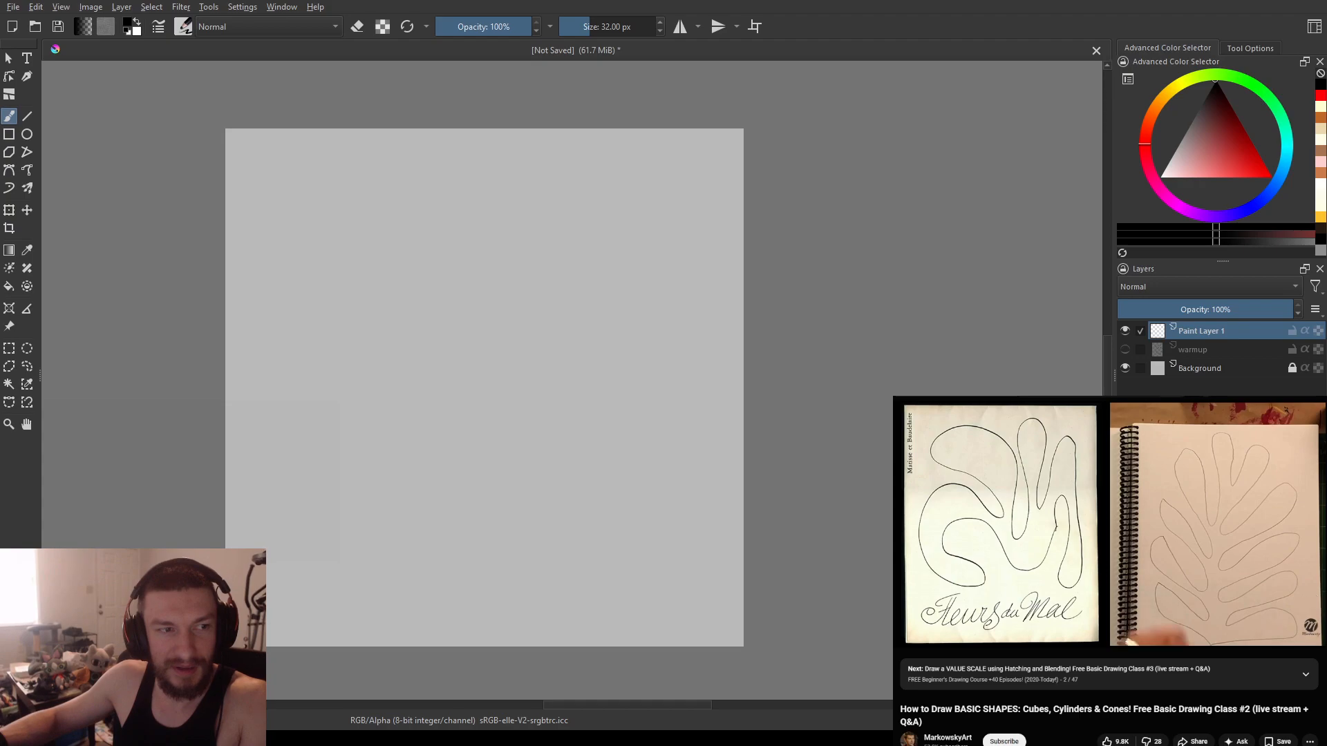
left_click_drag(375, 380, 394, 367)
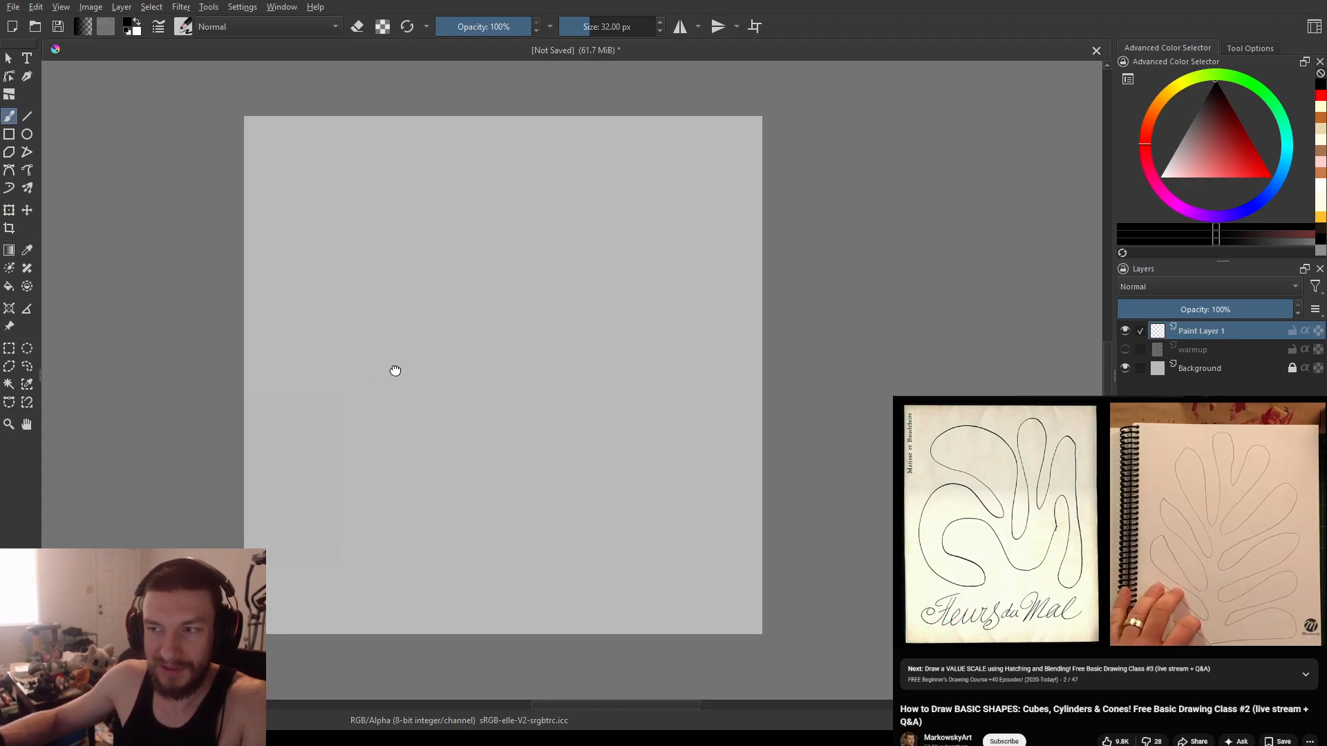
scroll(394, 368, "up", 1)
scroll(394, 368, "down", 1)
left_click_drag(467, 350, 471, 335)
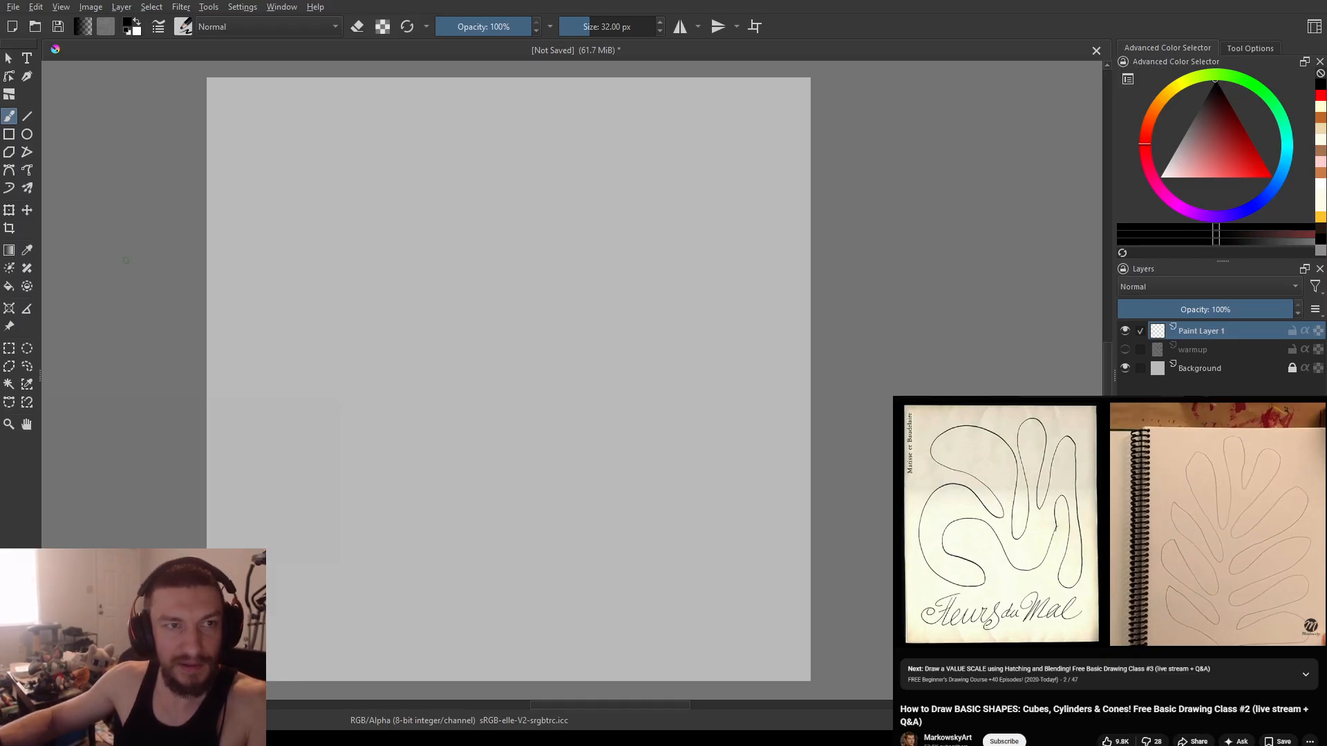
scroll(1131, 483, "down", 1)
- Arrange the lesson video so the whole Fleurs du Mal line drawing shows, and skip back briefly to its start
double_click(1130, 476)
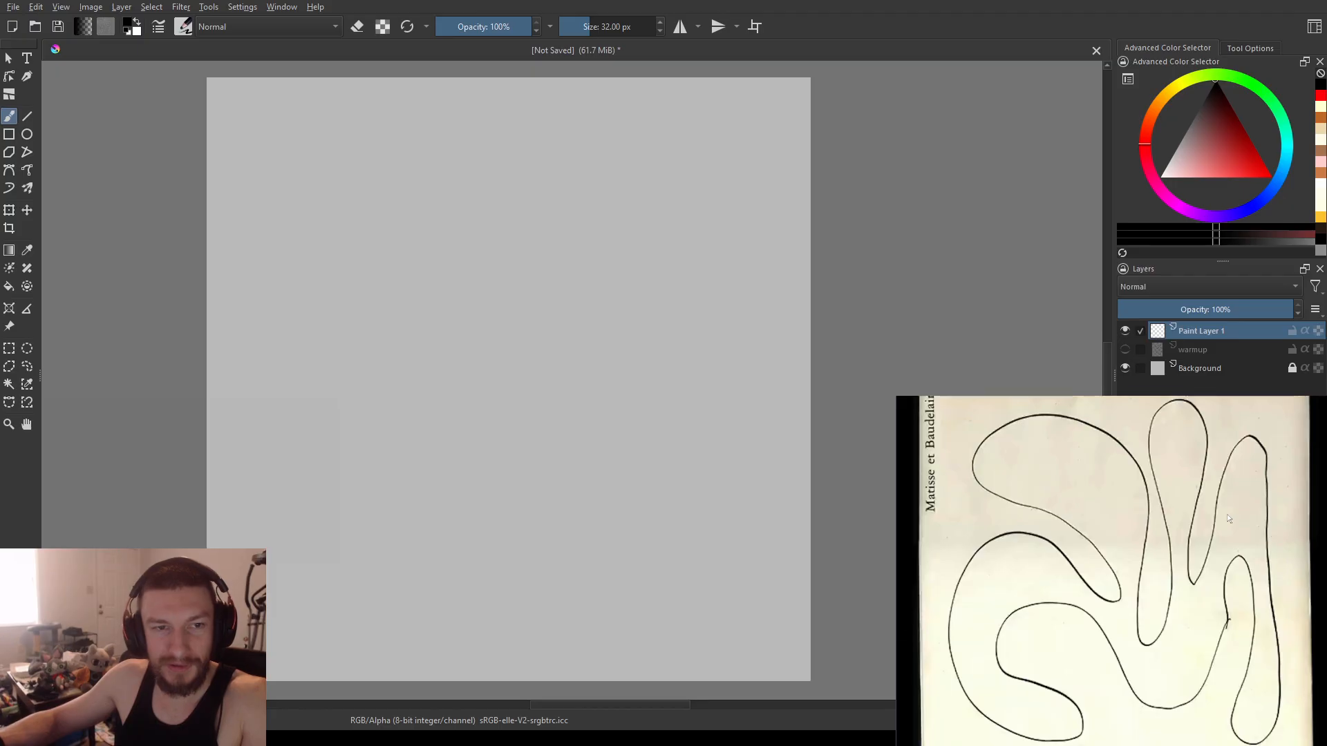
double_click(1227, 518)
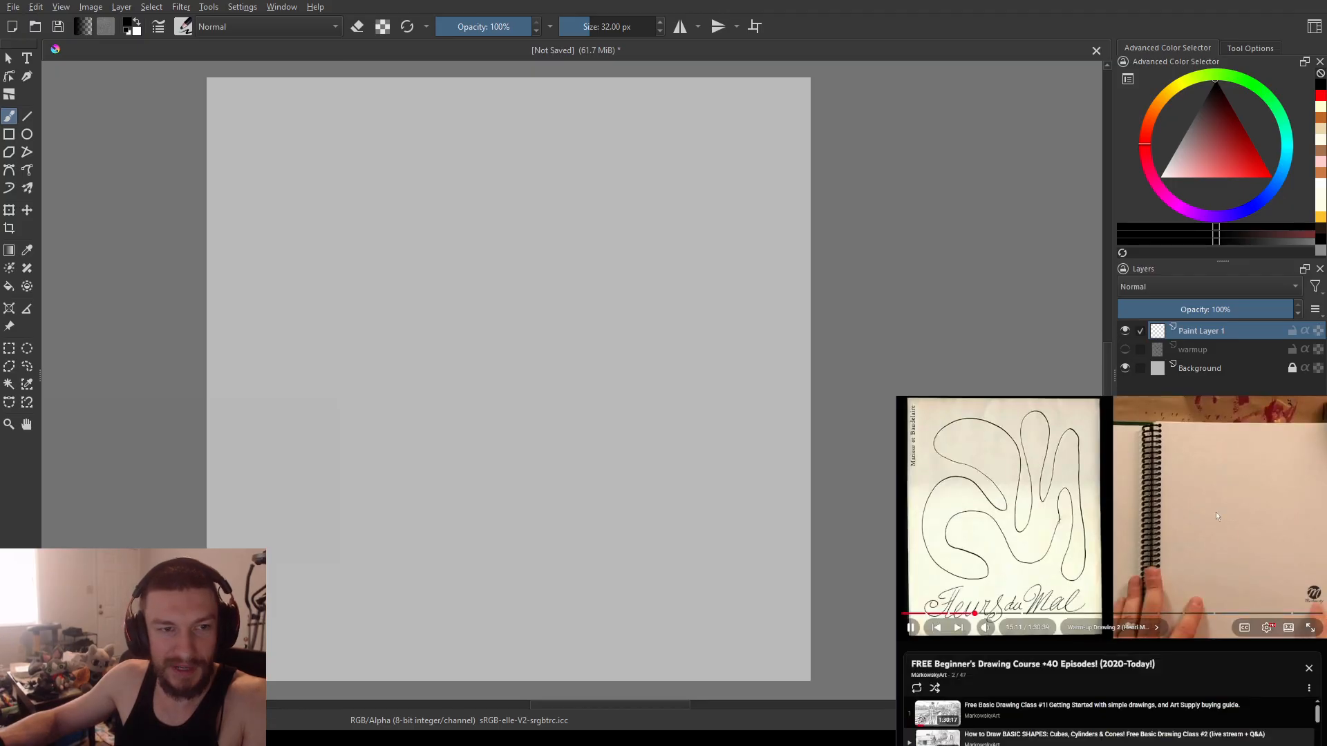
left_click(1217, 516)
left_click(1216, 516)
key("Left")
left_click(1217, 516)
left_click(1217, 516)
left_click(1216, 516)
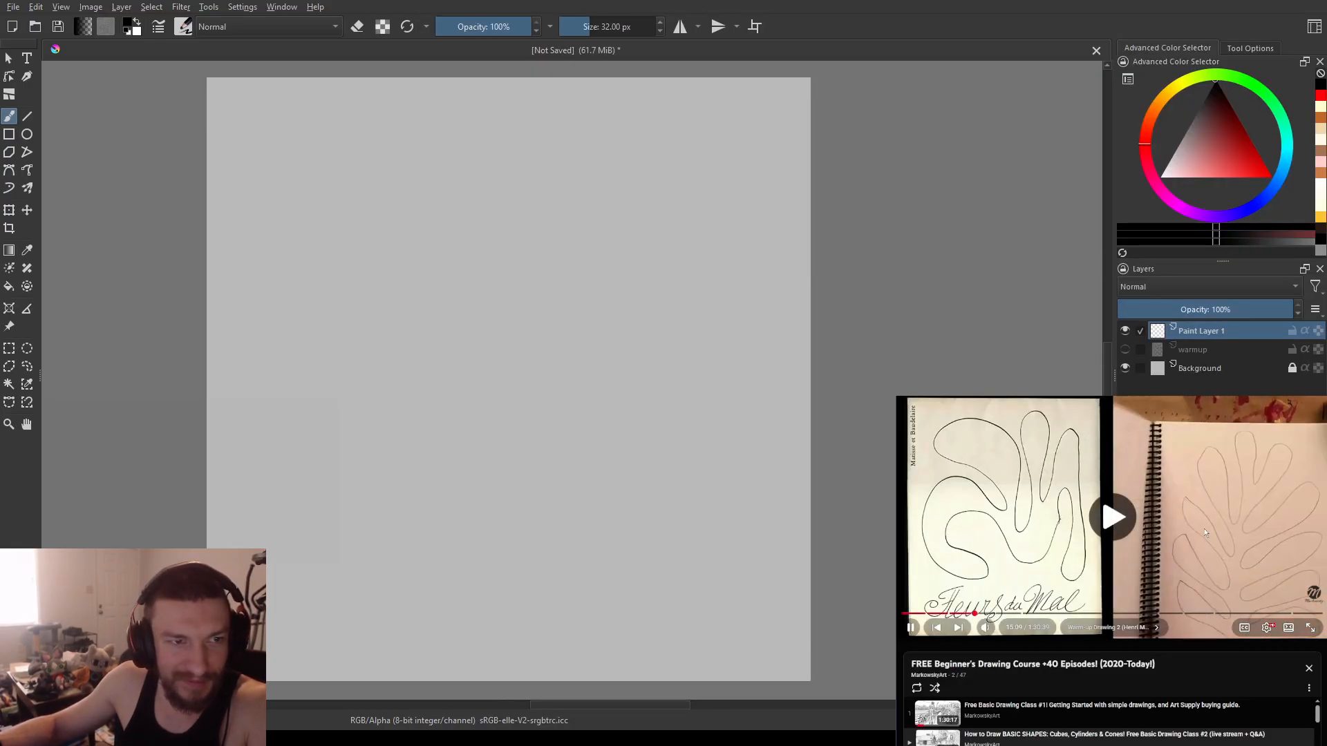
left_click_drag(477, 293, 471, 345)
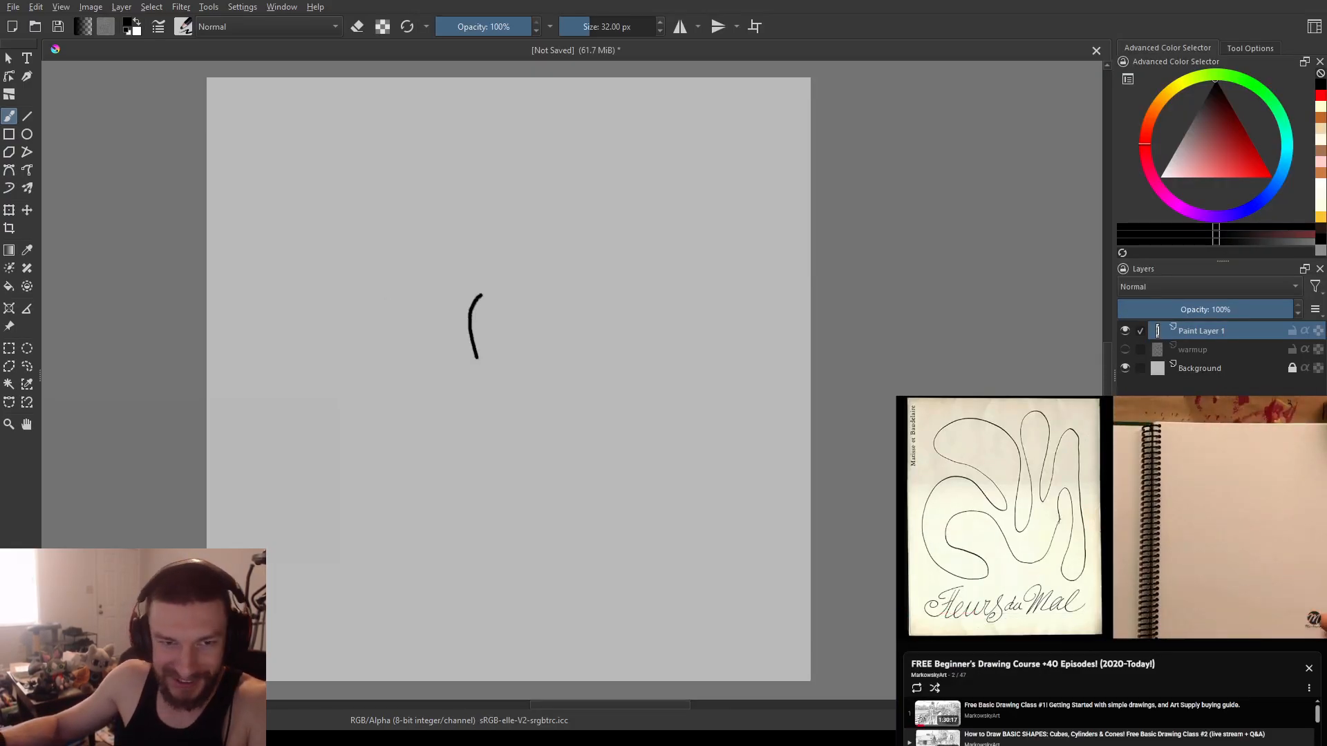
key("ctrl+z")
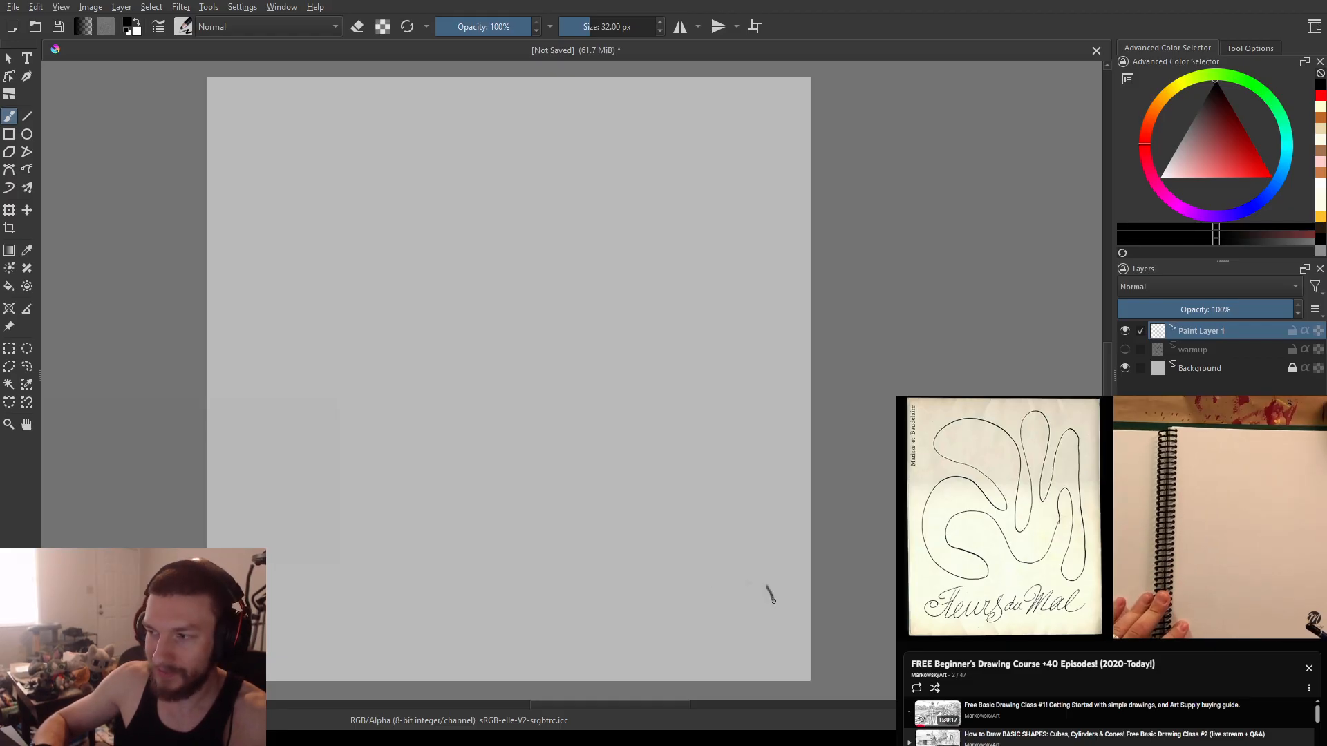
left_click_drag(719, 606, 707, 396)
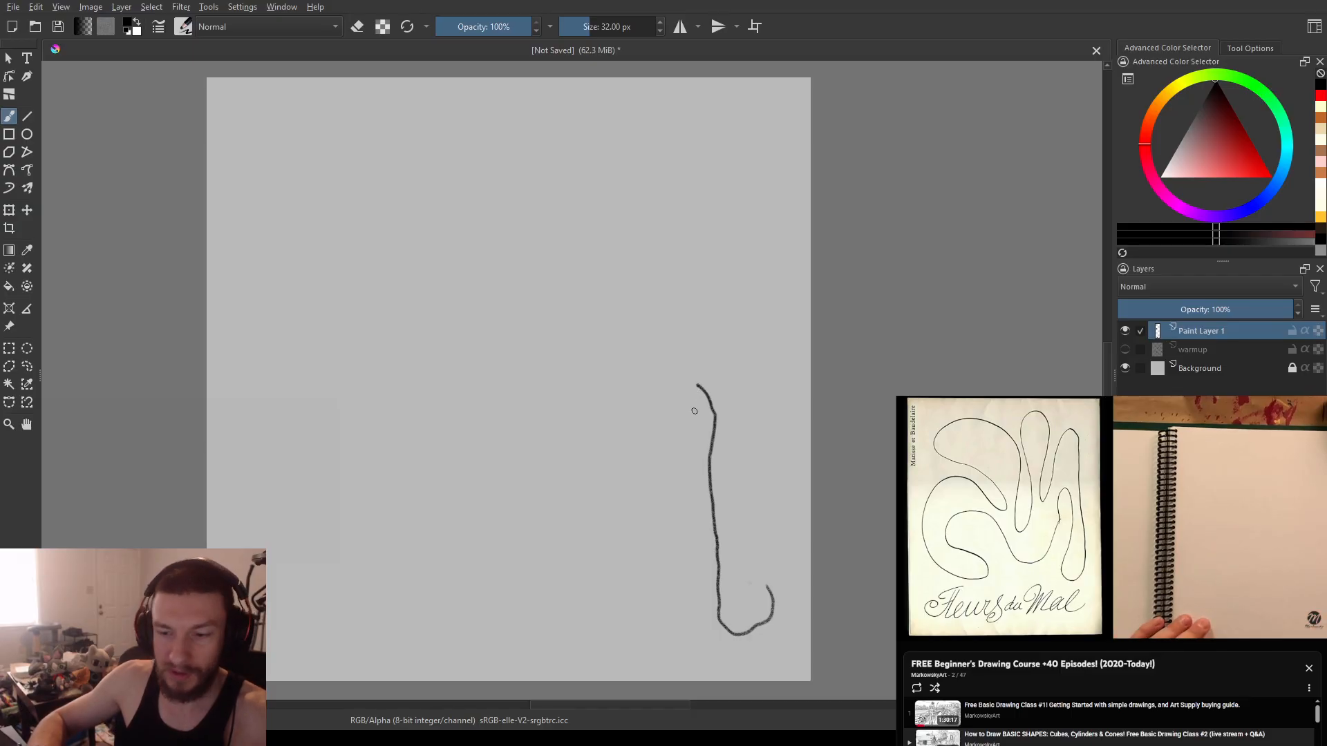
key("ctrl+z")
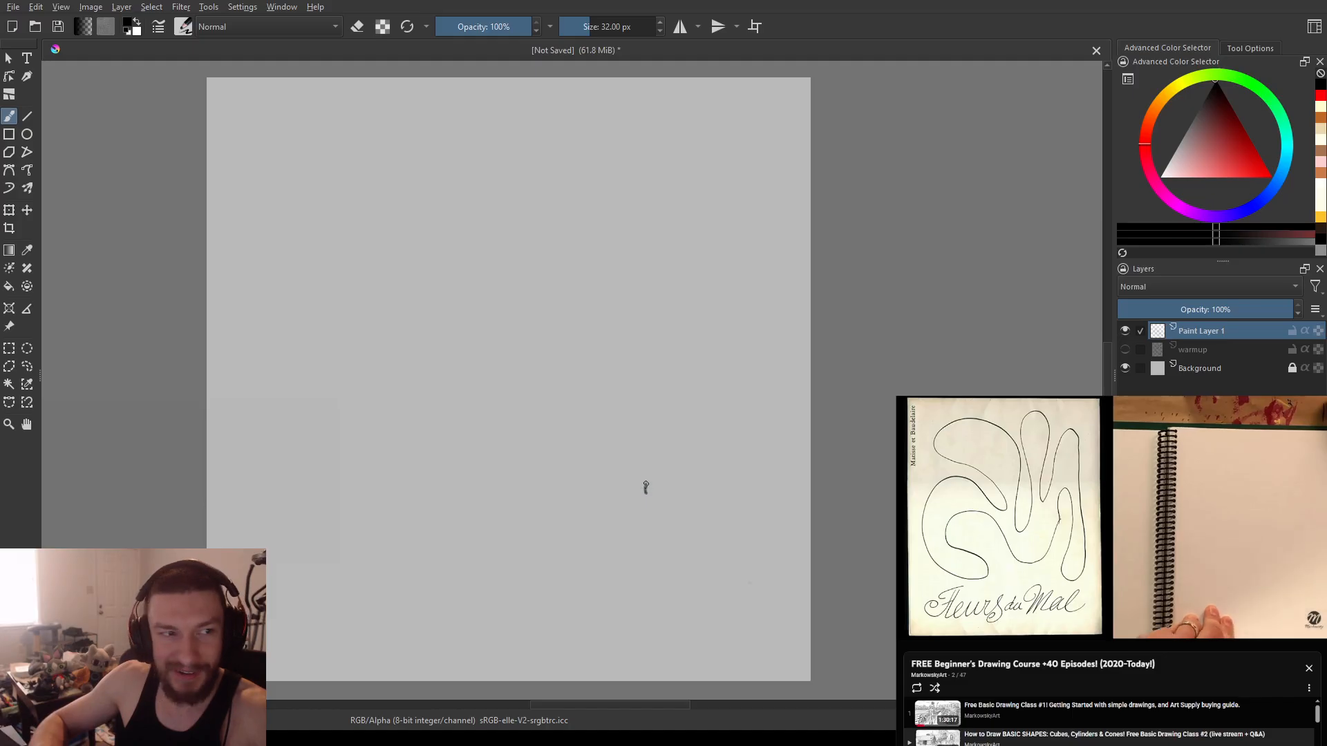
- Draw the looping Fleurs du Mal outline freehand as one closed, lobed shape filling most of the canvas
left_click_drag(651, 450, 682, 412)
mouse_move(687, 542)
left_mouse_down()
mouse_move(680, 611)
mouse_move(740, 646)
left_mouse_up()
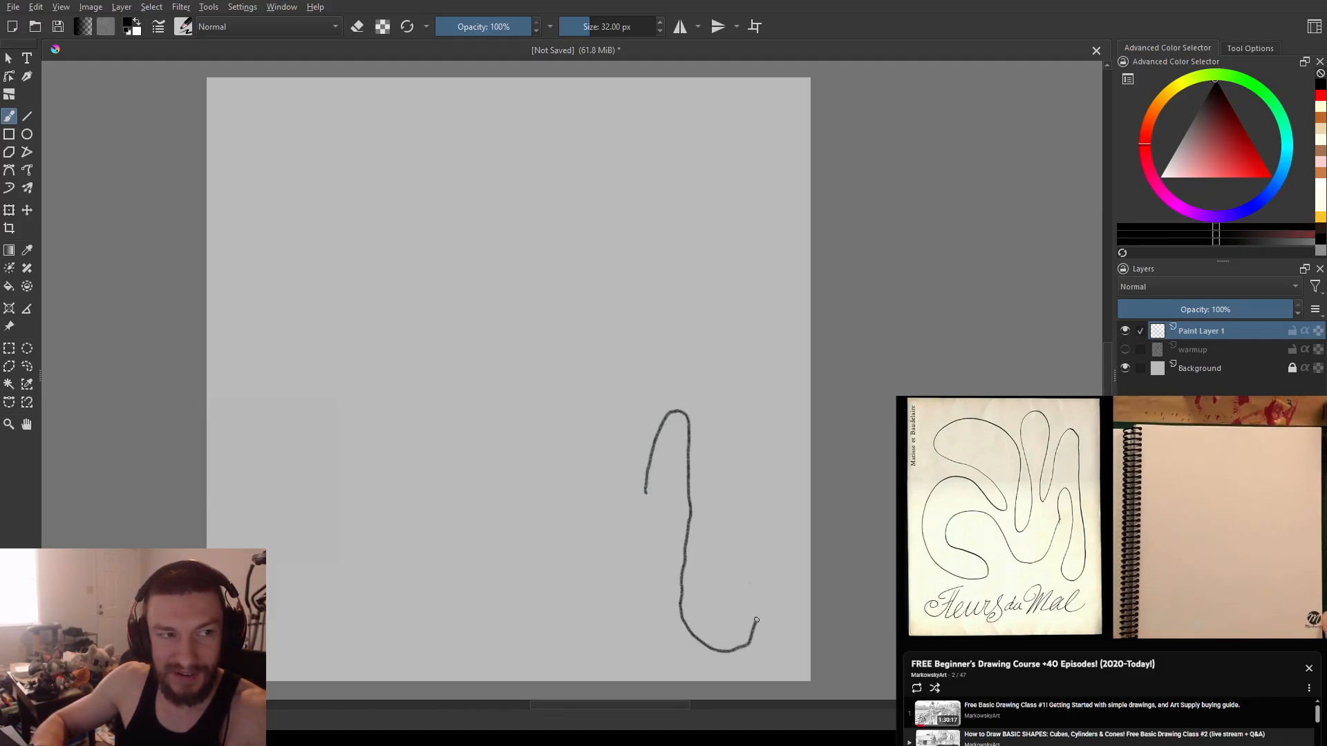
left_click_drag(767, 487, 731, 301)
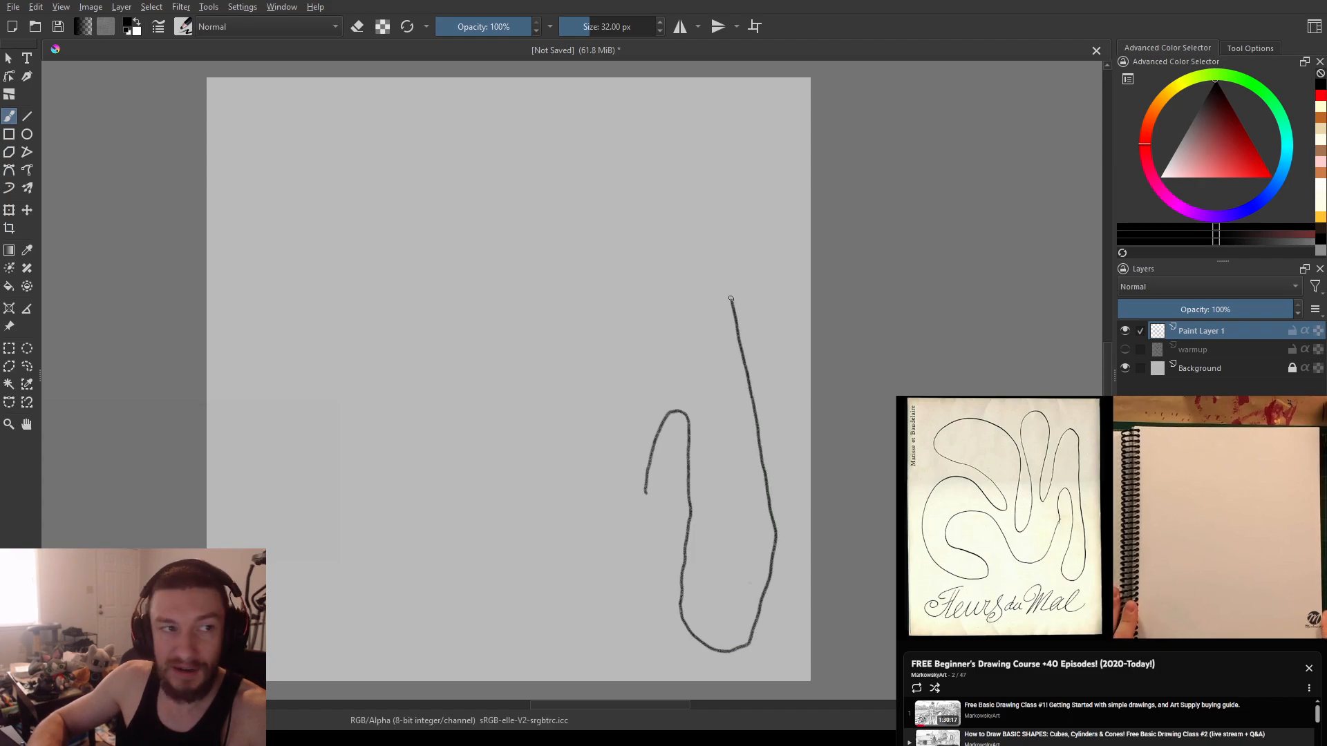
mouse_move(719, 182)
left_mouse_down()
mouse_move(704, 177)
mouse_move(639, 270)
mouse_move(595, 393)
mouse_move(595, 363)
left_mouse_up()
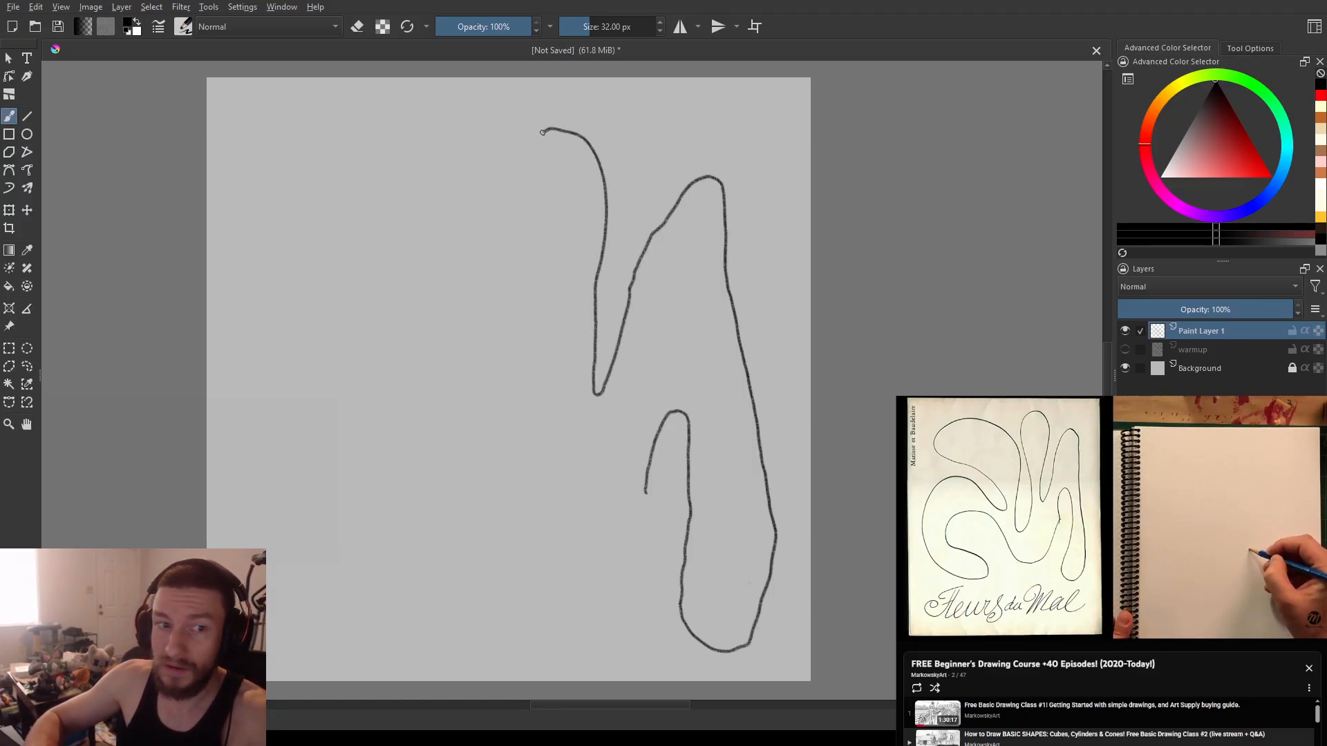
left_click_drag(514, 179, 529, 273)
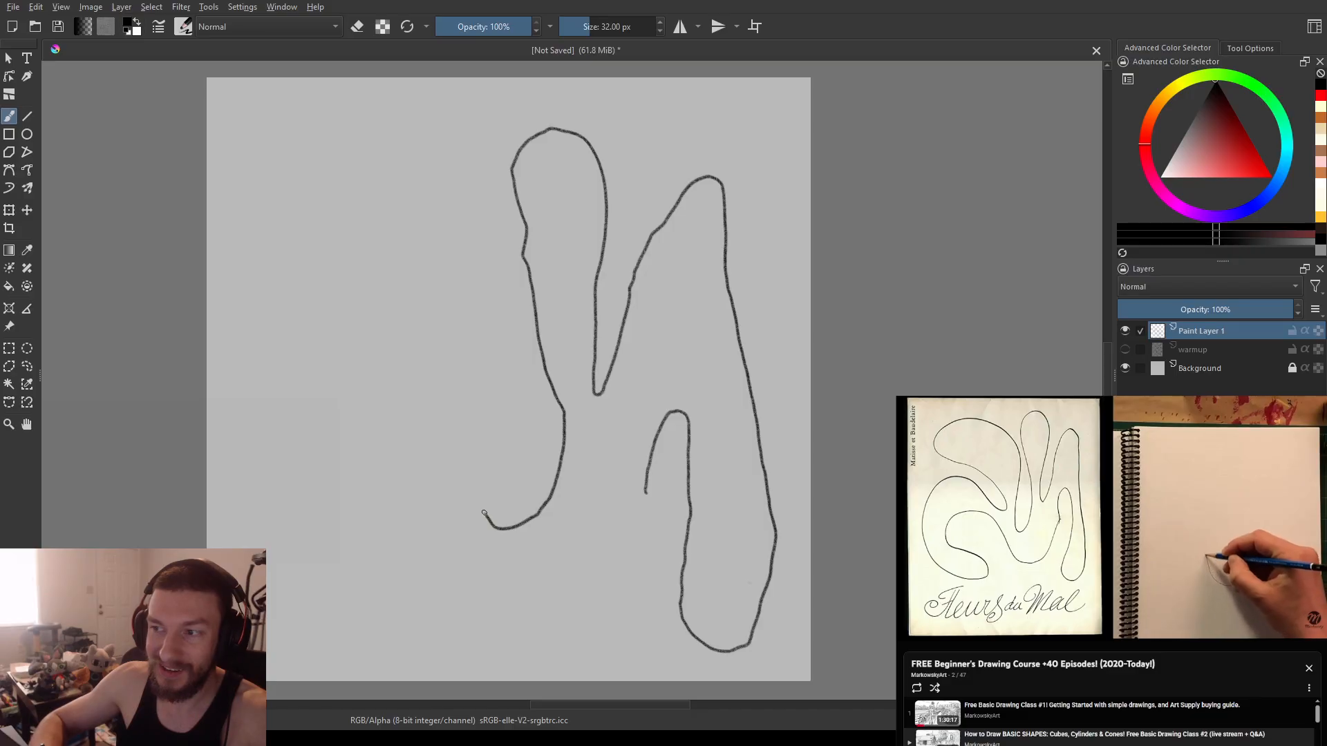
left_click_drag(470, 458, 474, 412)
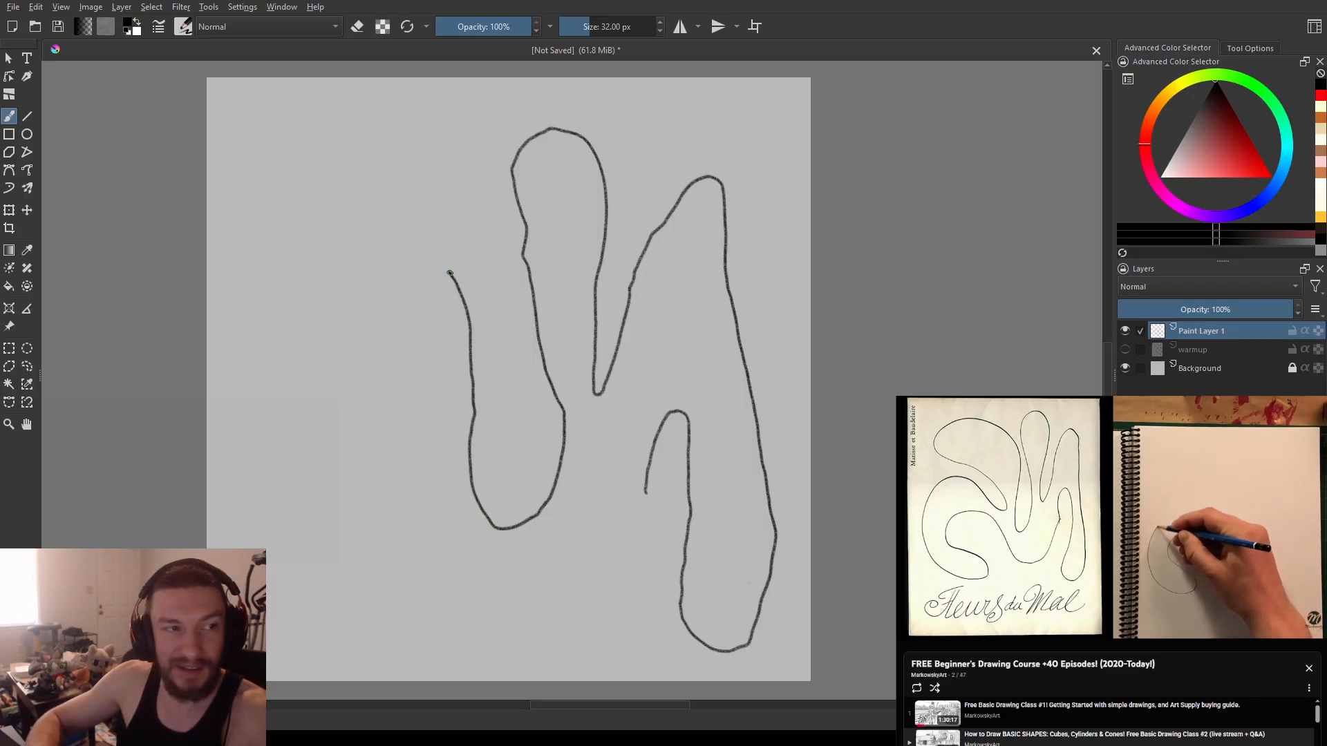
mouse_move(280, 153)
left_mouse_down()
mouse_move(251, 167)
mouse_move(236, 260)
mouse_move(258, 296)
mouse_move(340, 306)
mouse_move(380, 330)
mouse_move(450, 509)
mouse_move(367, 526)
left_mouse_up()
mouse_move(431, 641)
left_mouse_down()
mouse_move(454, 595)
mouse_move(413, 576)
mouse_move(324, 582)
left_mouse_up()
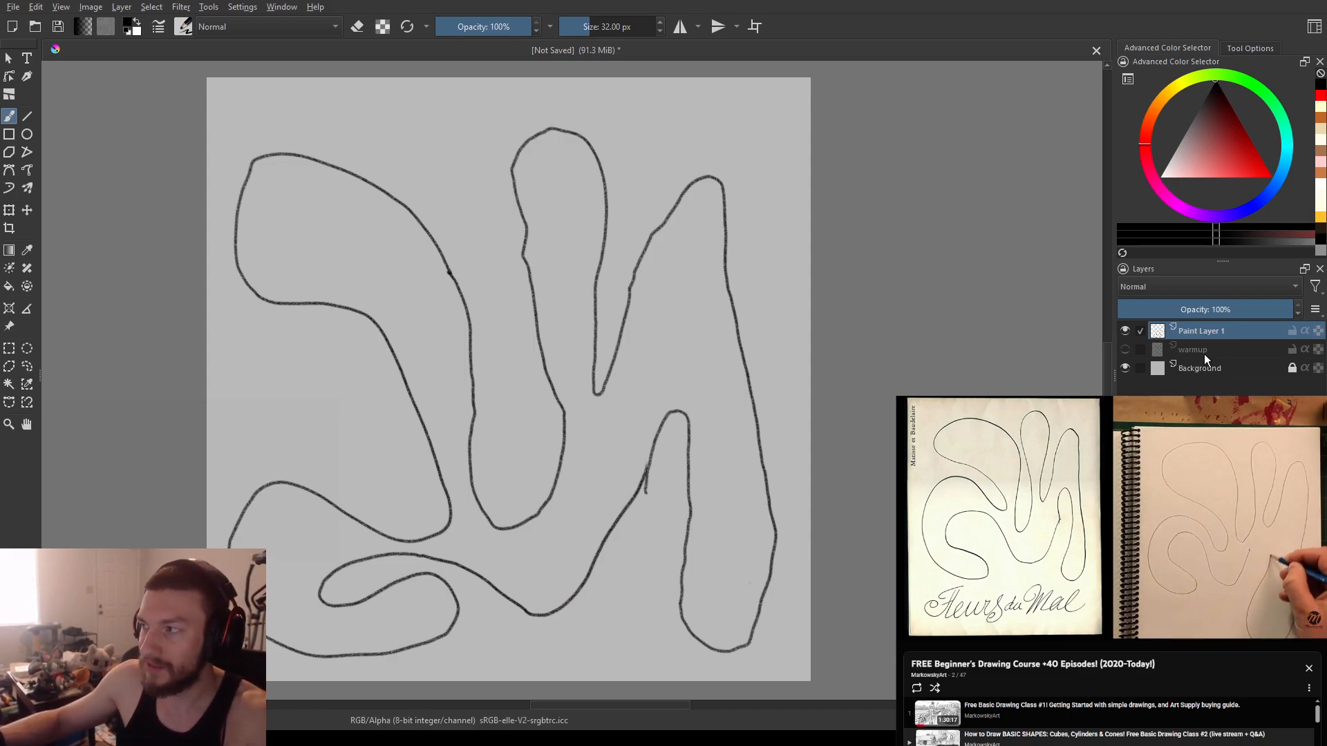
- Rename the current drawing's layer to warmup 2
double_click(1197, 328)
type("warm")
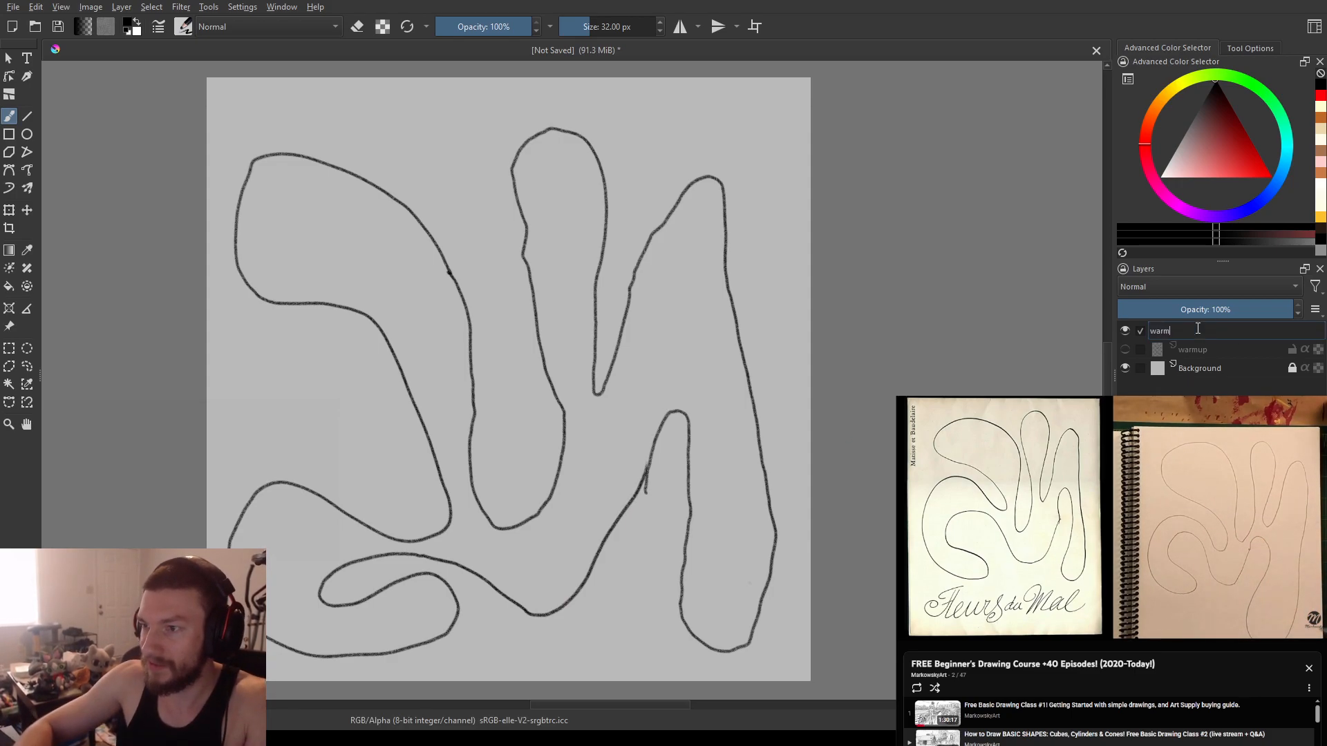
type("up 2")
key("Return")
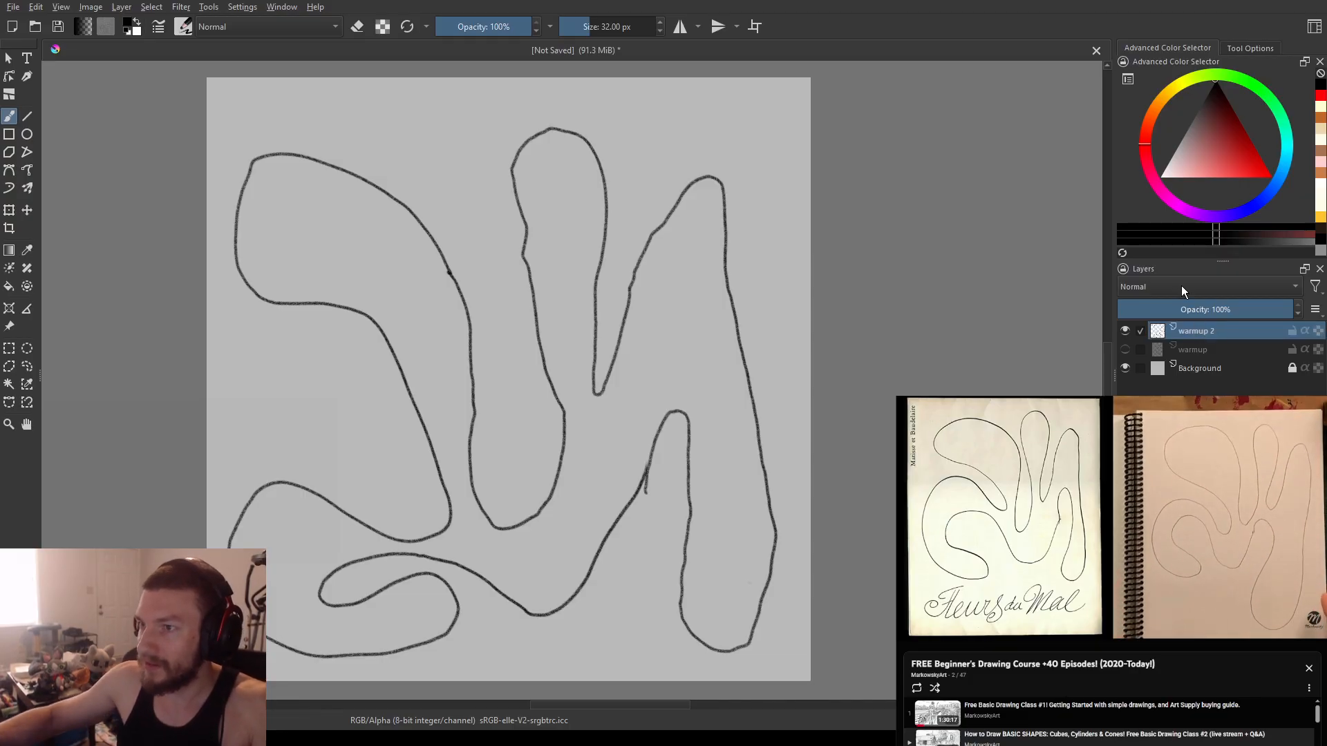
mouse_move(449, 238)
left_mouse_down()
mouse_move(464, 284)
mouse_move(498, 280)
left_mouse_up()
key("ctrl+z")
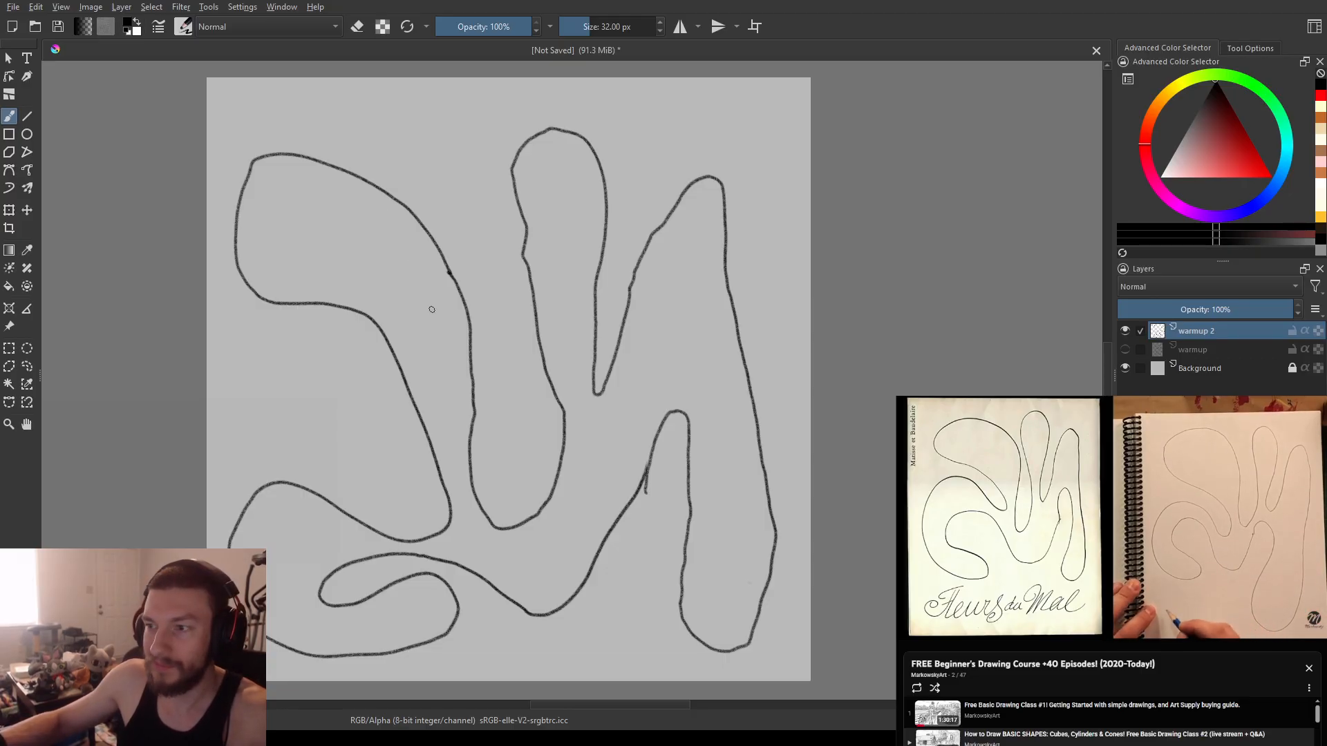
mouse_move(539, 418)
left_mouse_down()
mouse_move(461, 449)
mouse_move(525, 533)
mouse_move(497, 409)
left_mouse_up()
key("ctrl+z")
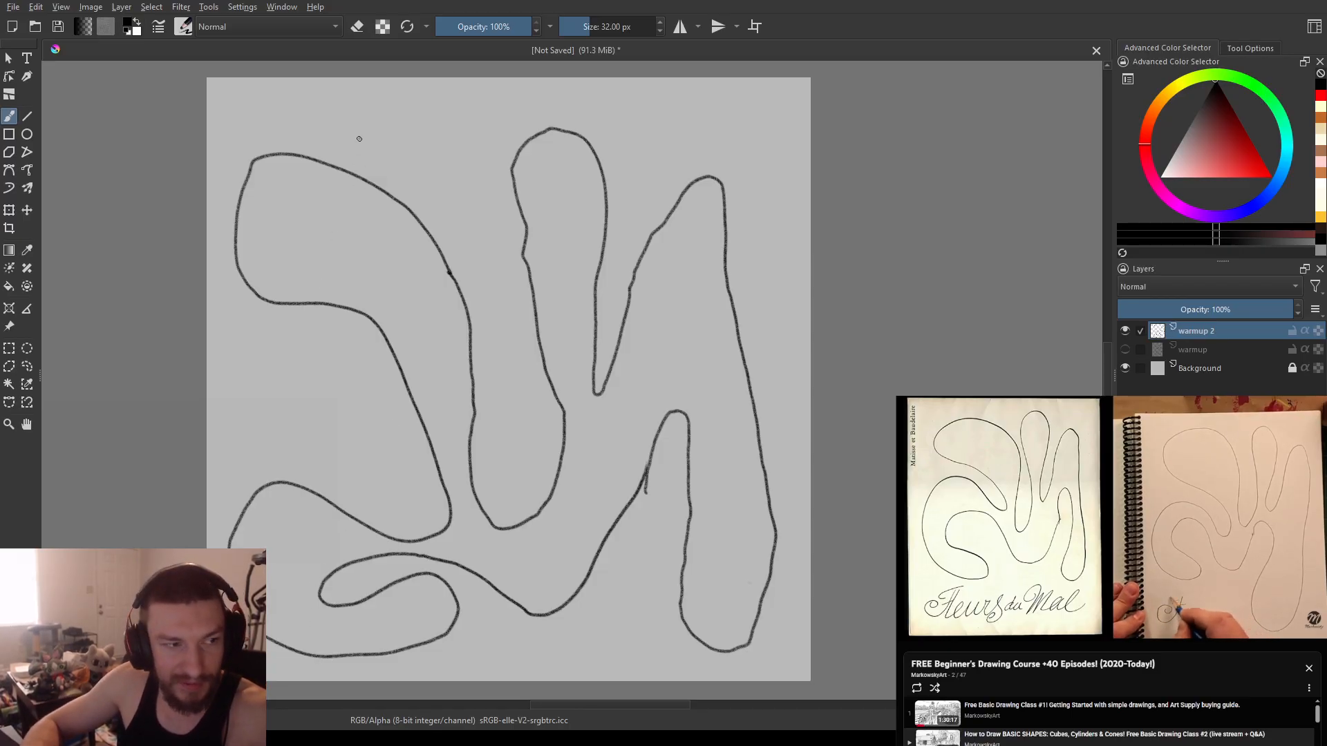
- Handwrite "Fleurs" in cursive above the outline, starting with a looped, crossed F and ending with a tailed s
left_click_drag(357, 134, 368, 132)
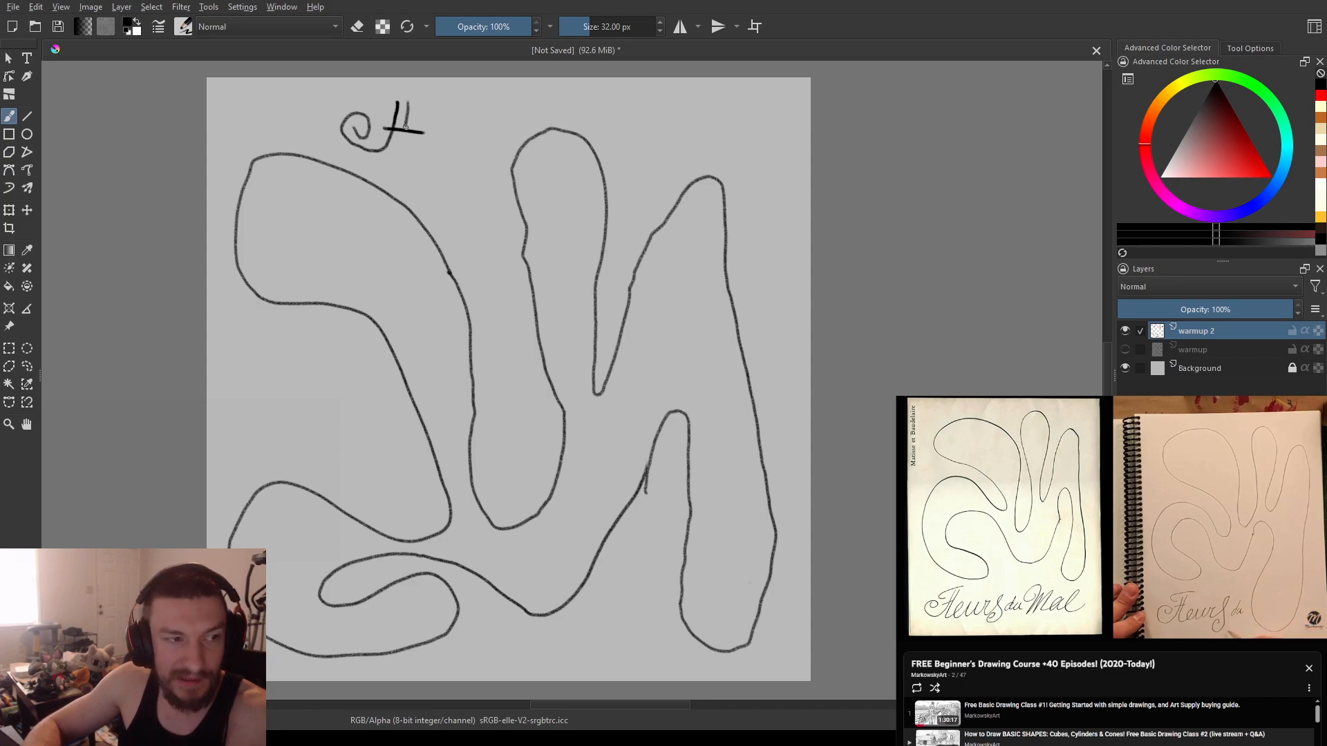
left_click_drag(429, 141, 447, 120)
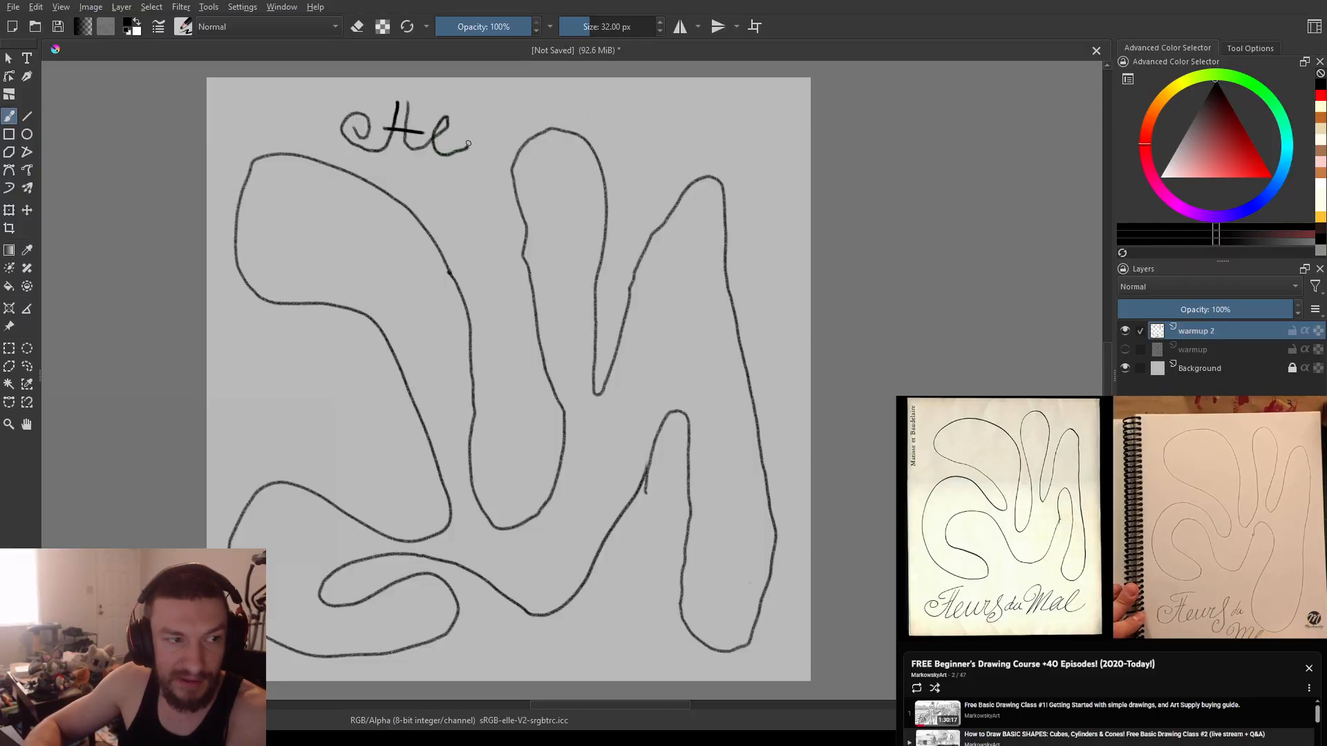
mouse_move(484, 139)
left_mouse_down()
mouse_move(513, 129)
mouse_move(513, 161)
mouse_move(545, 155)
mouse_move(560, 140)
mouse_move(550, 128)
mouse_move(563, 156)
left_mouse_up()
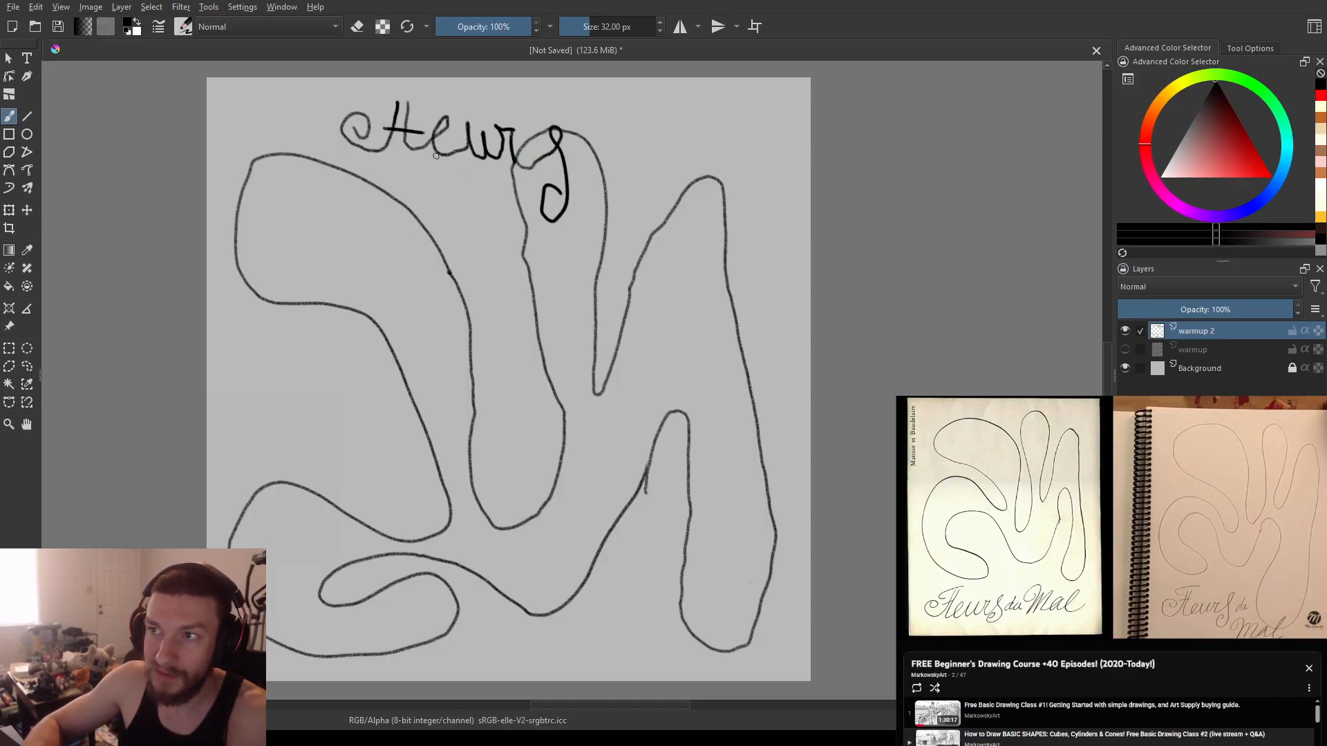
left_click_drag(390, 99, 421, 92)
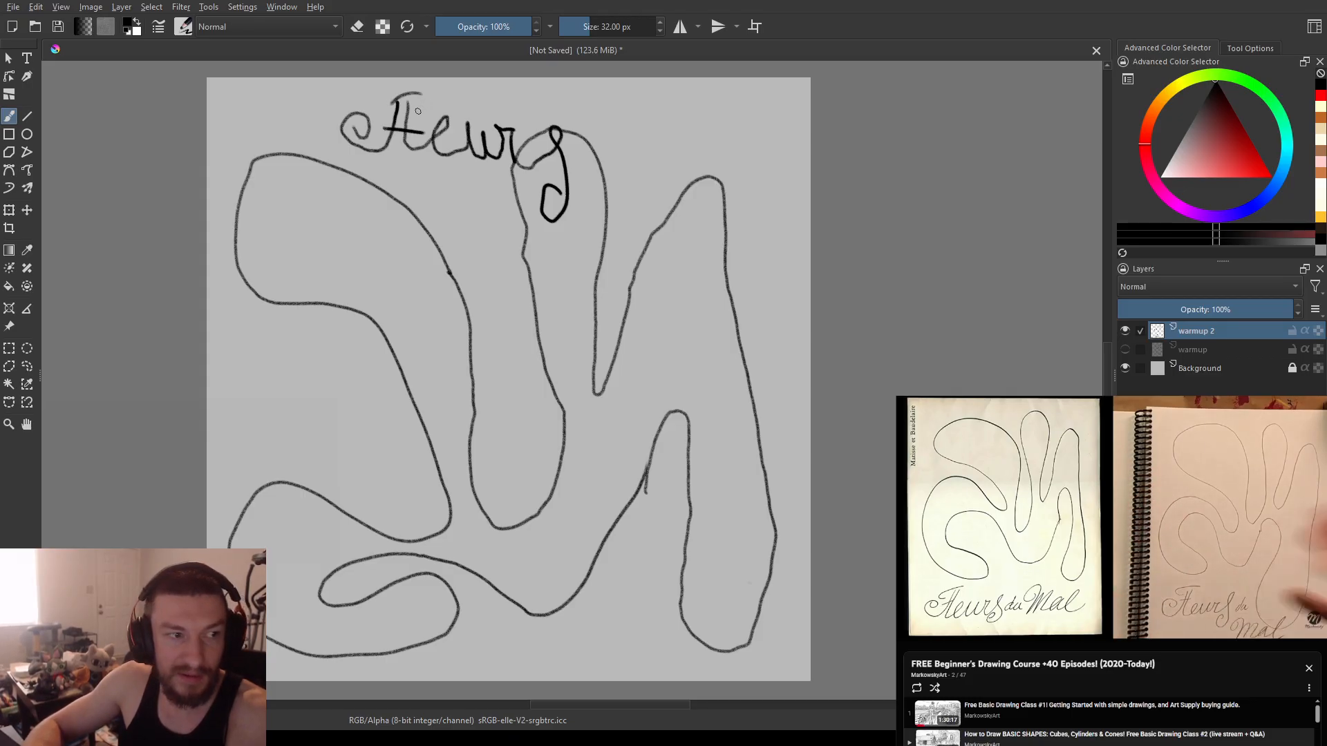
key("ctrl+z")
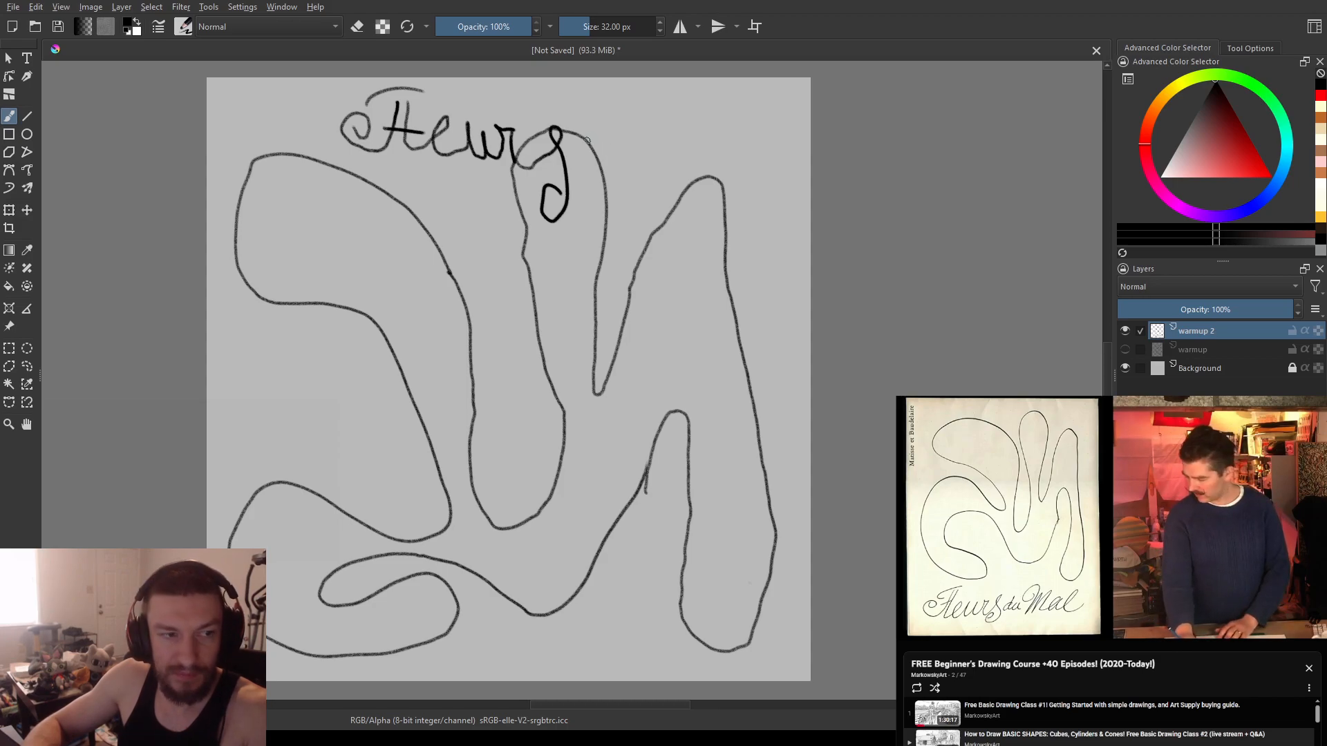
- Complete the cursive title by handwriting "du Mal" after "Fleurs" along the canvas's upper edge
left_click_drag(592, 140, 586, 143)
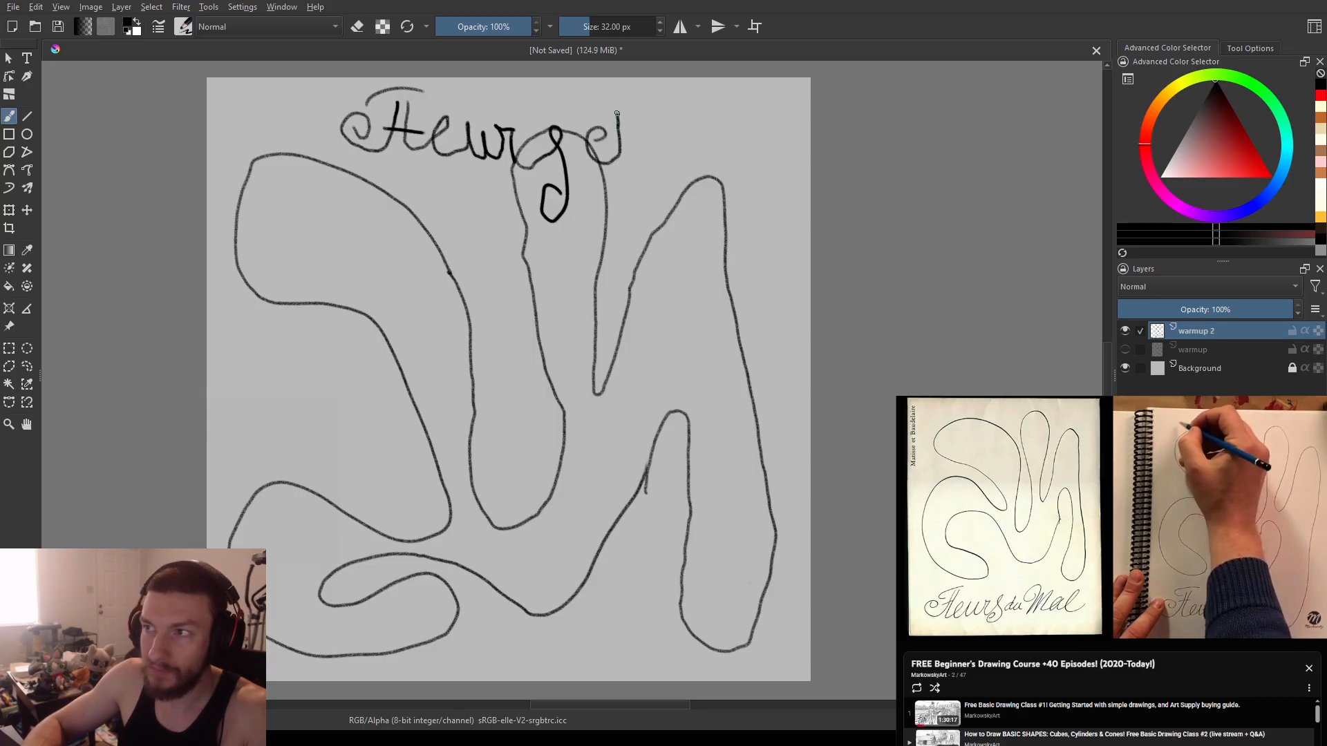
key("ctrl+z")
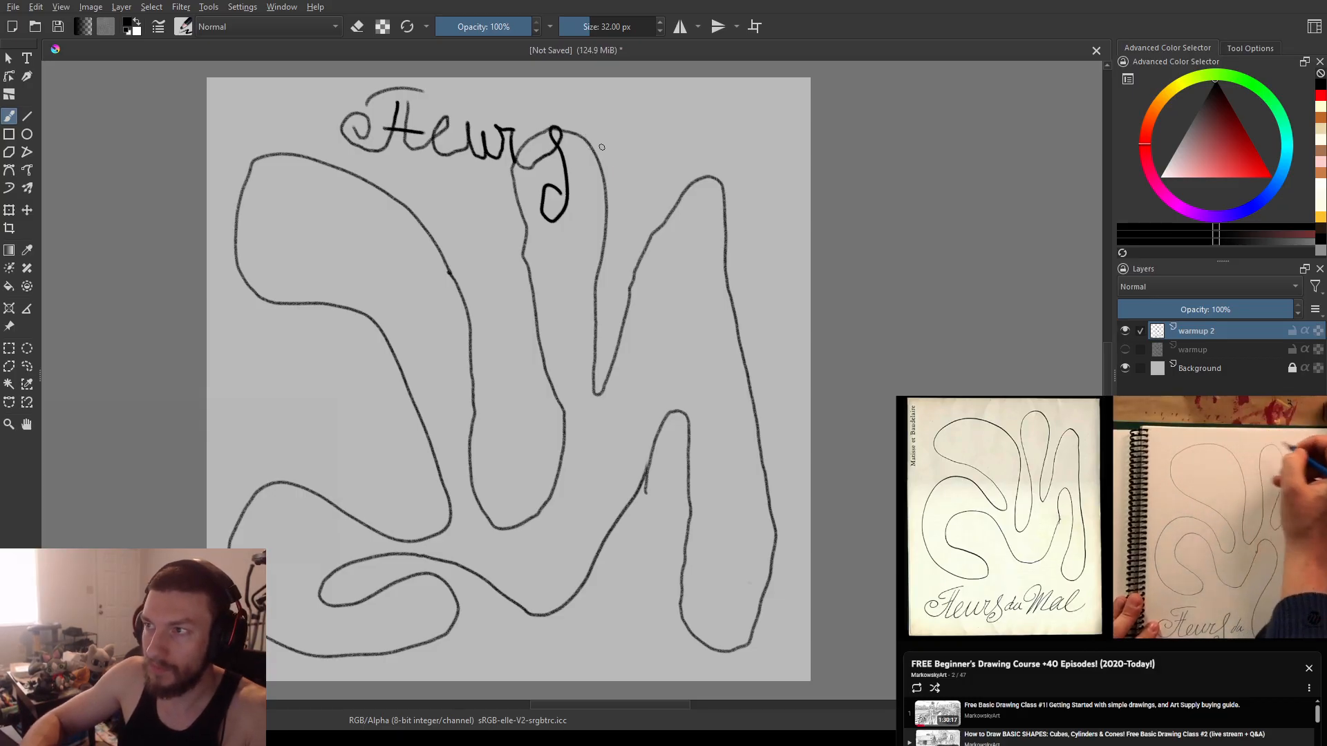
left_click_drag(598, 148, 597, 151)
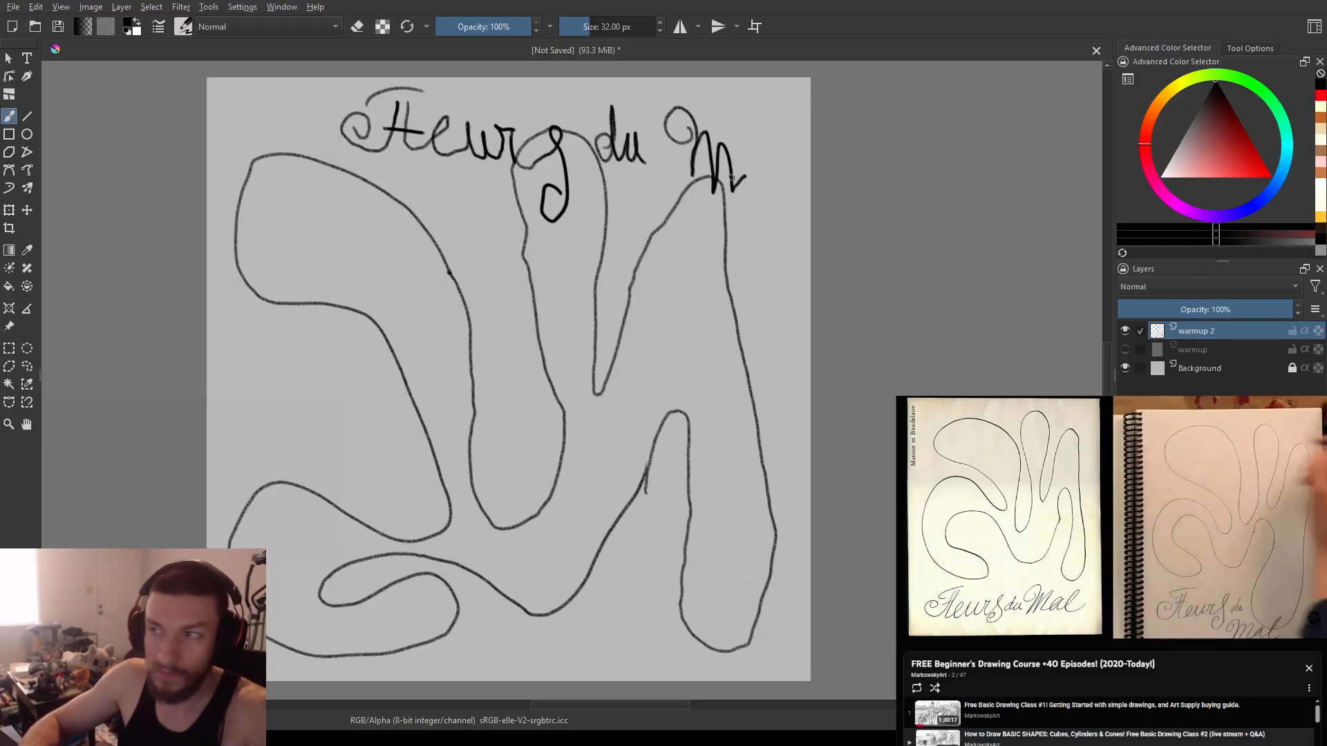
mouse_move(746, 185)
left_mouse_down()
mouse_move(752, 169)
mouse_move(749, 194)
mouse_move(763, 177)
mouse_move(772, 197)
left_mouse_up()
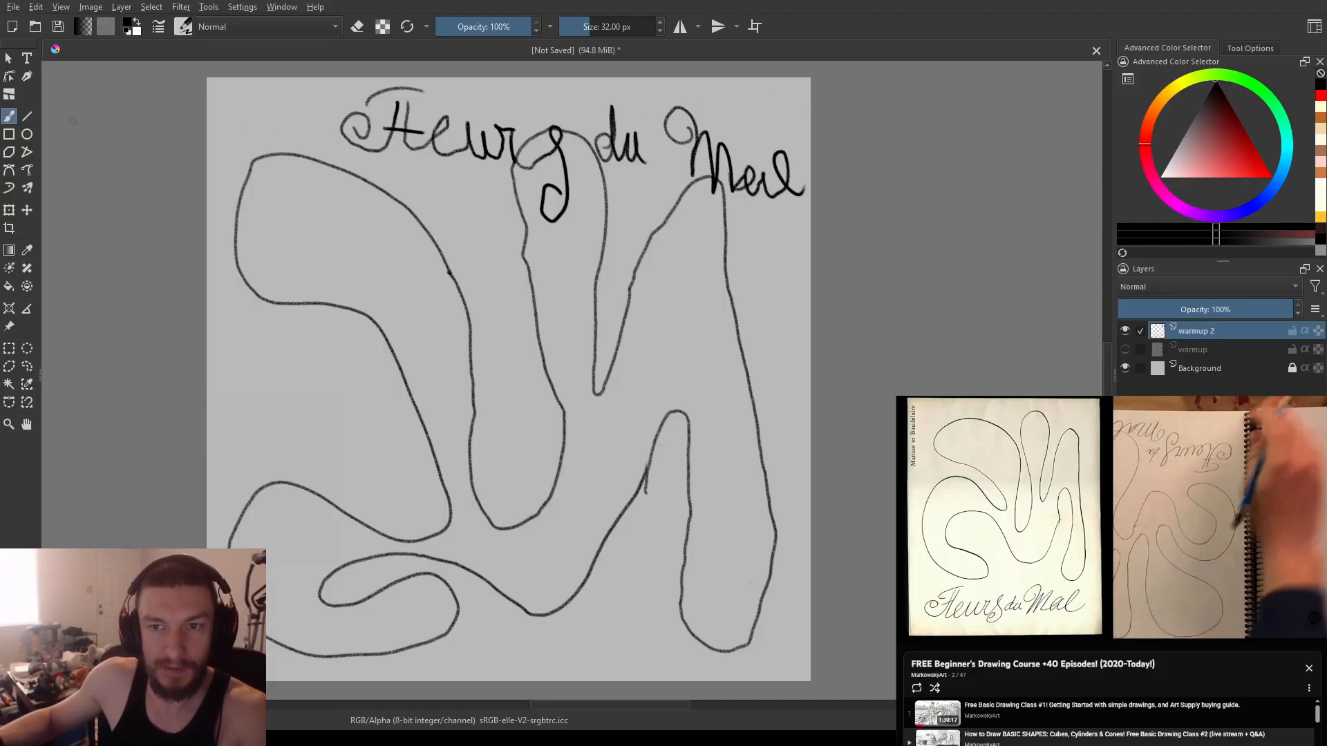
- Hide the warmup 2 layer and add a new paint layer above it
left_click_drag(448, 237, 449, 253)
left_click_drag(461, 239, 423, 243)
mouse_move(765, 279)
left_mouse_down()
mouse_move(760, 241)
mouse_move(577, 147)
mouse_move(532, 444)
mouse_move(595, 237)
mouse_move(345, 371)
mouse_move(391, 354)
mouse_move(290, 341)
mouse_move(282, 325)
mouse_move(358, 305)
mouse_move(275, 456)
mouse_move(332, 444)
mouse_move(413, 370)
mouse_move(364, 429)
mouse_move(341, 267)
mouse_move(348, 377)
mouse_move(453, 361)
mouse_move(509, 299)
mouse_move(477, 363)
left_mouse_up()
key("5")
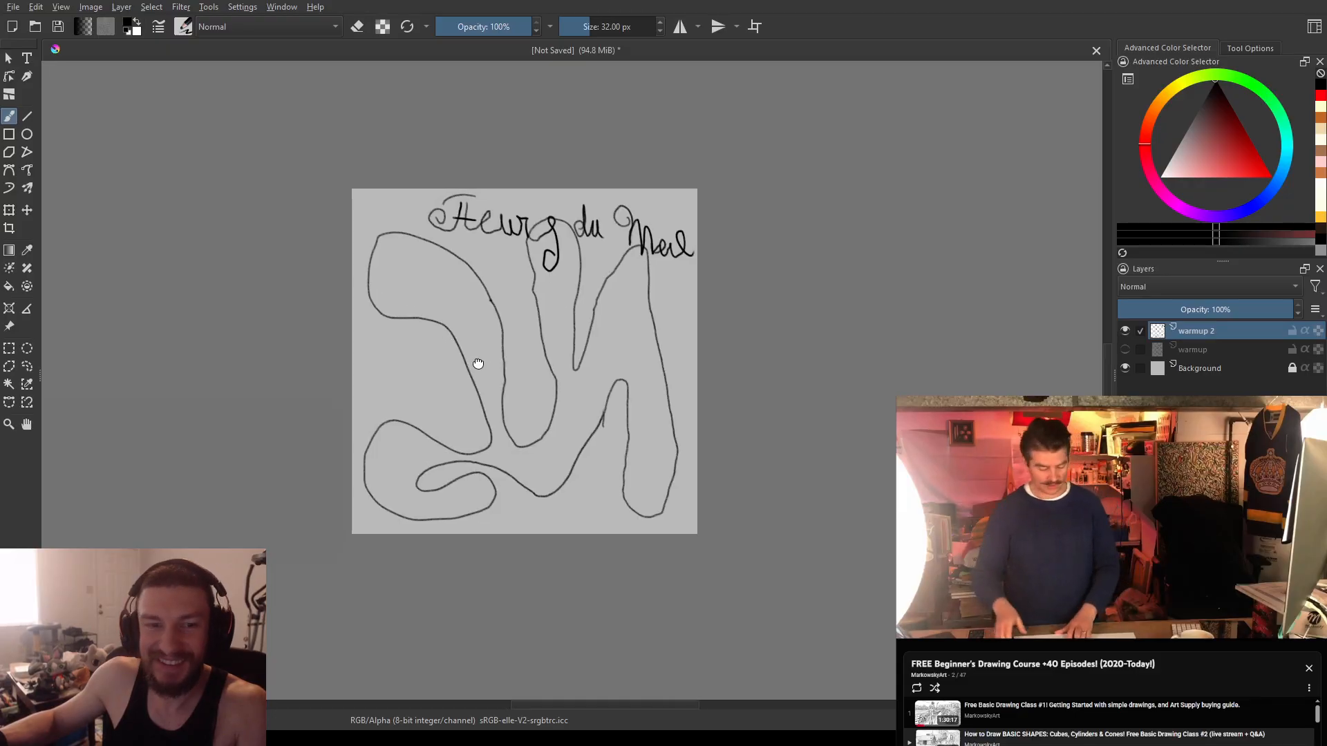
scroll(477, 363, "up", 1)
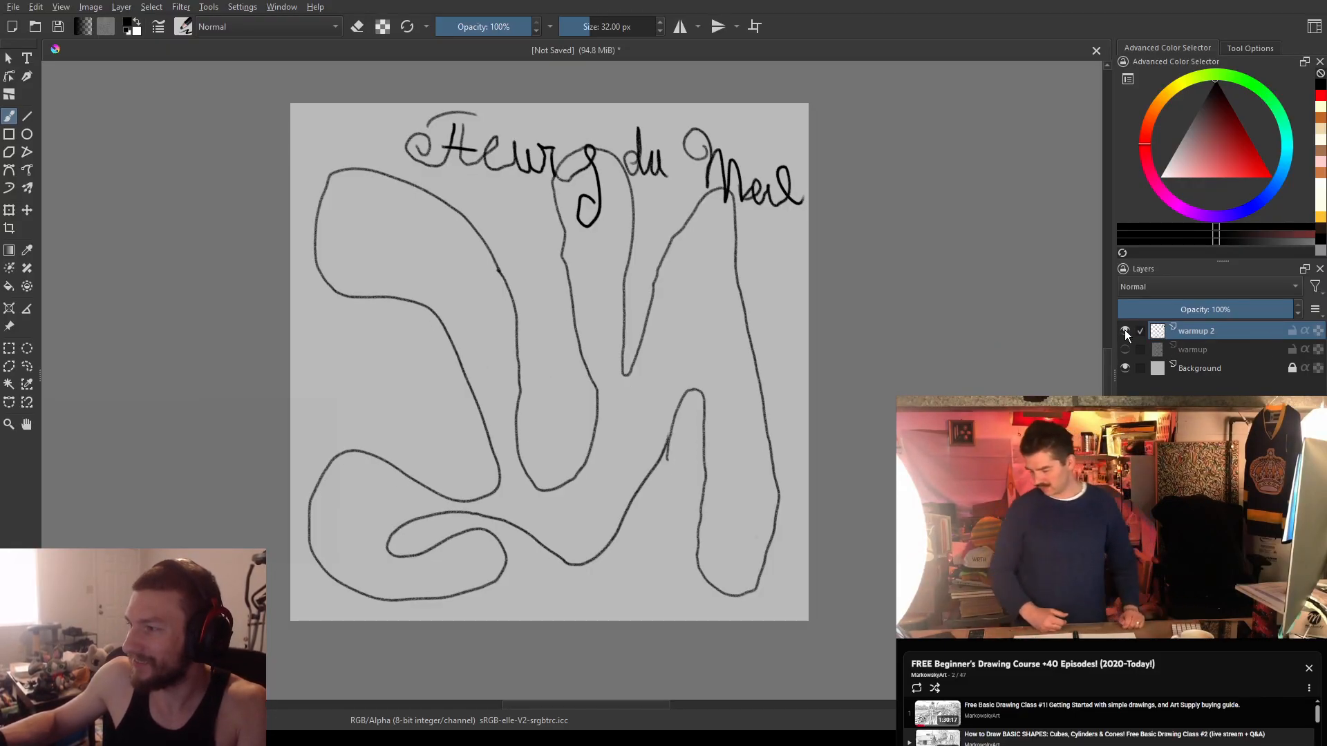
left_click(1126, 334)
key("Insert")
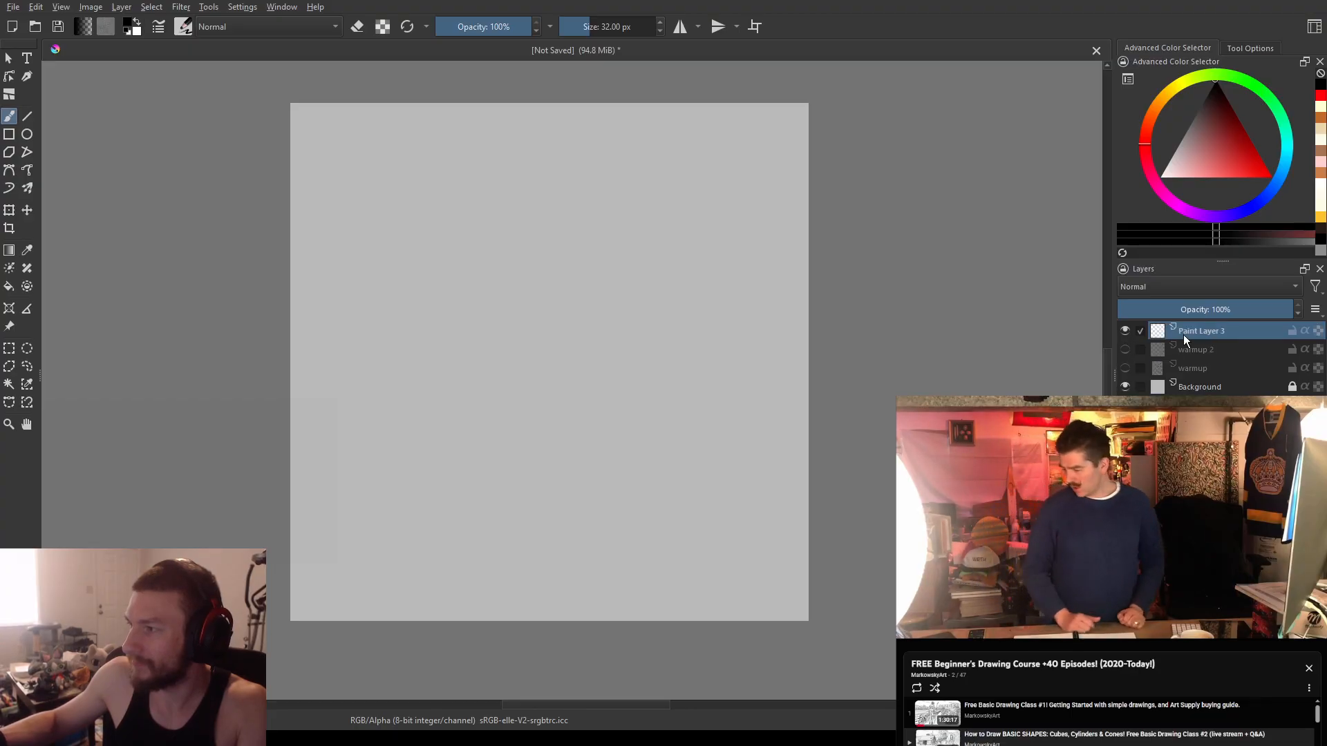
left_click_drag(1136, 512, 1131, 512)
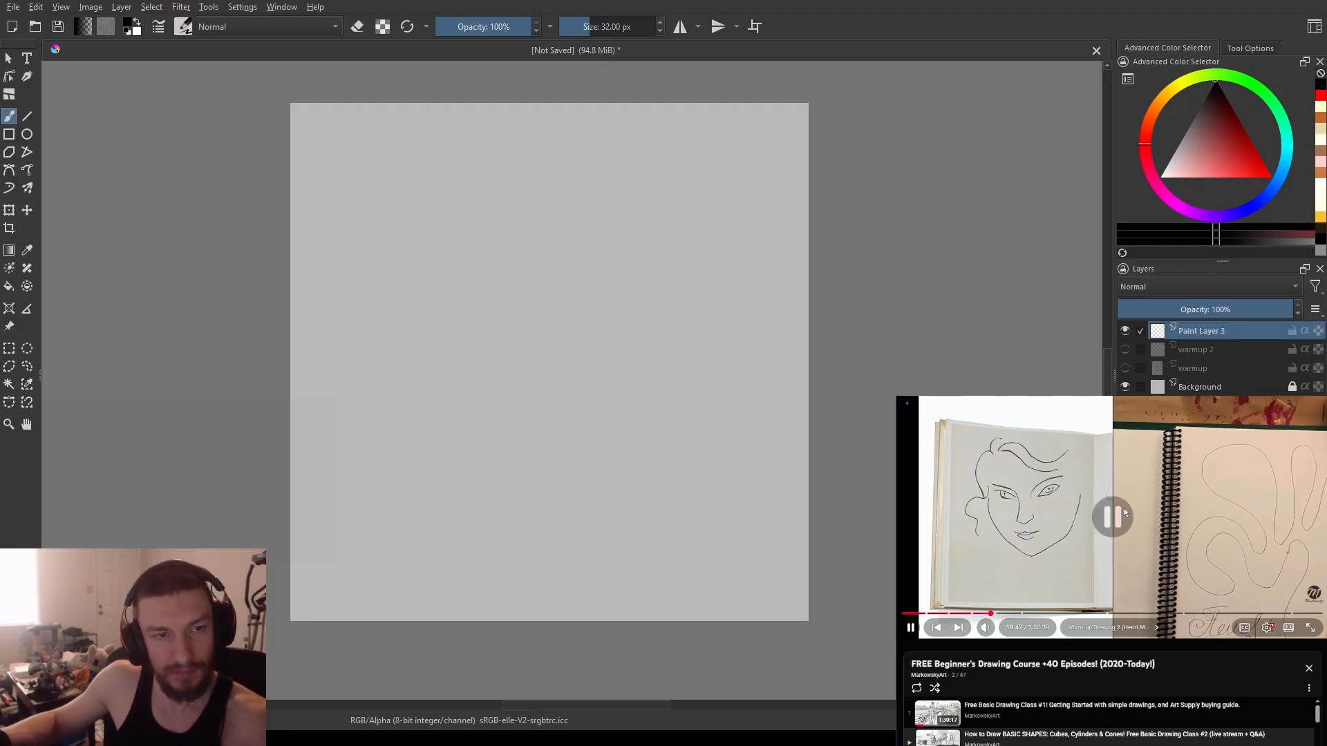
scroll(1125, 525, "down", 1)
double_click(1125, 532)
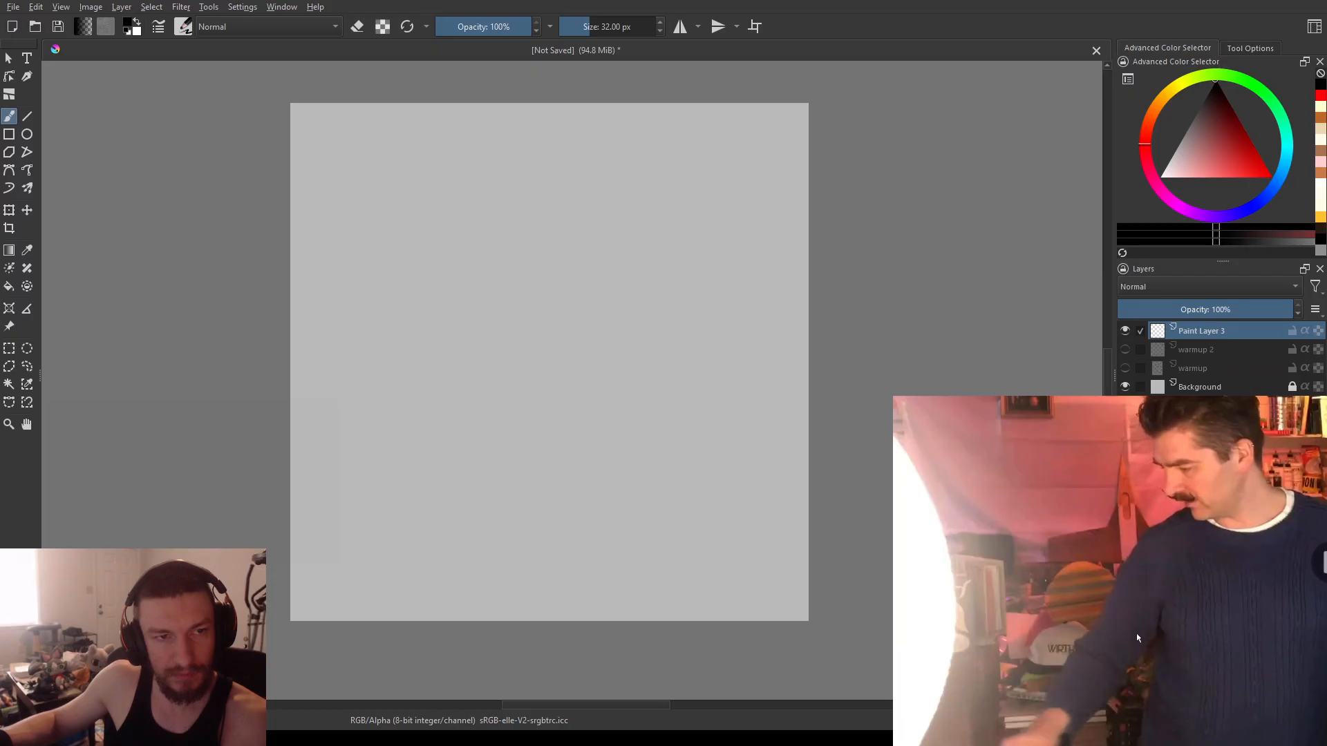
double_click(1135, 614)
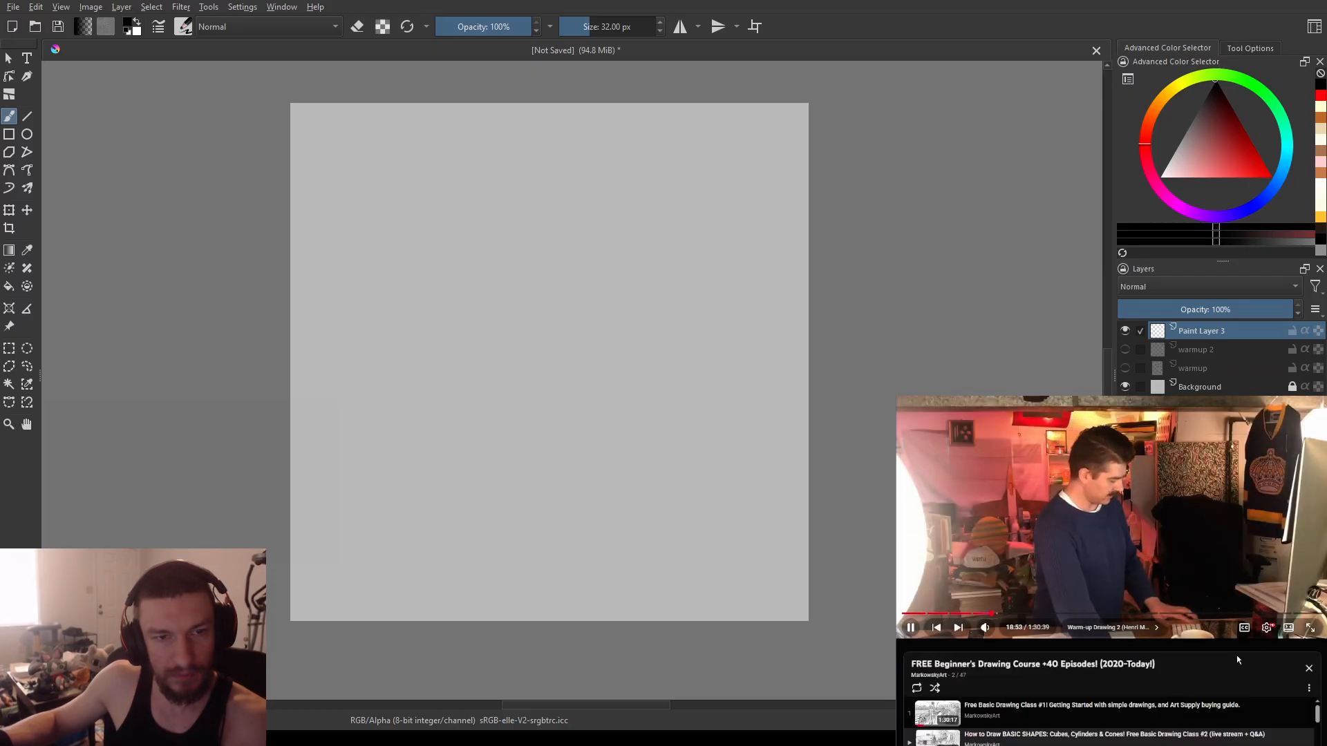
- Play the lesson up to the upside-down face reference and frame the empty canvas closely for drawing
left_click_drag(1158, 550, 1158, 550)
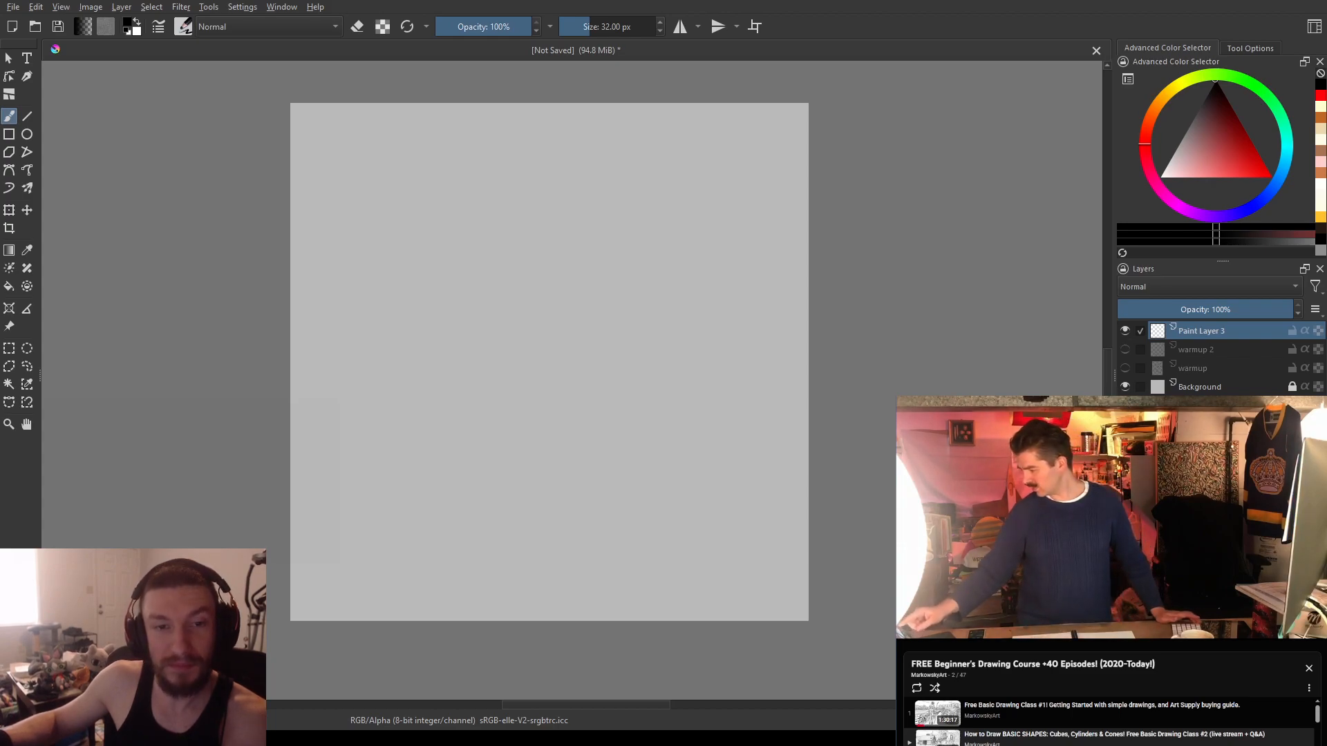
left_click_drag(1151, 528, 1114, 528)
left_click_drag(513, 394, 517, 351)
left_click_drag(517, 351, 465, 352)
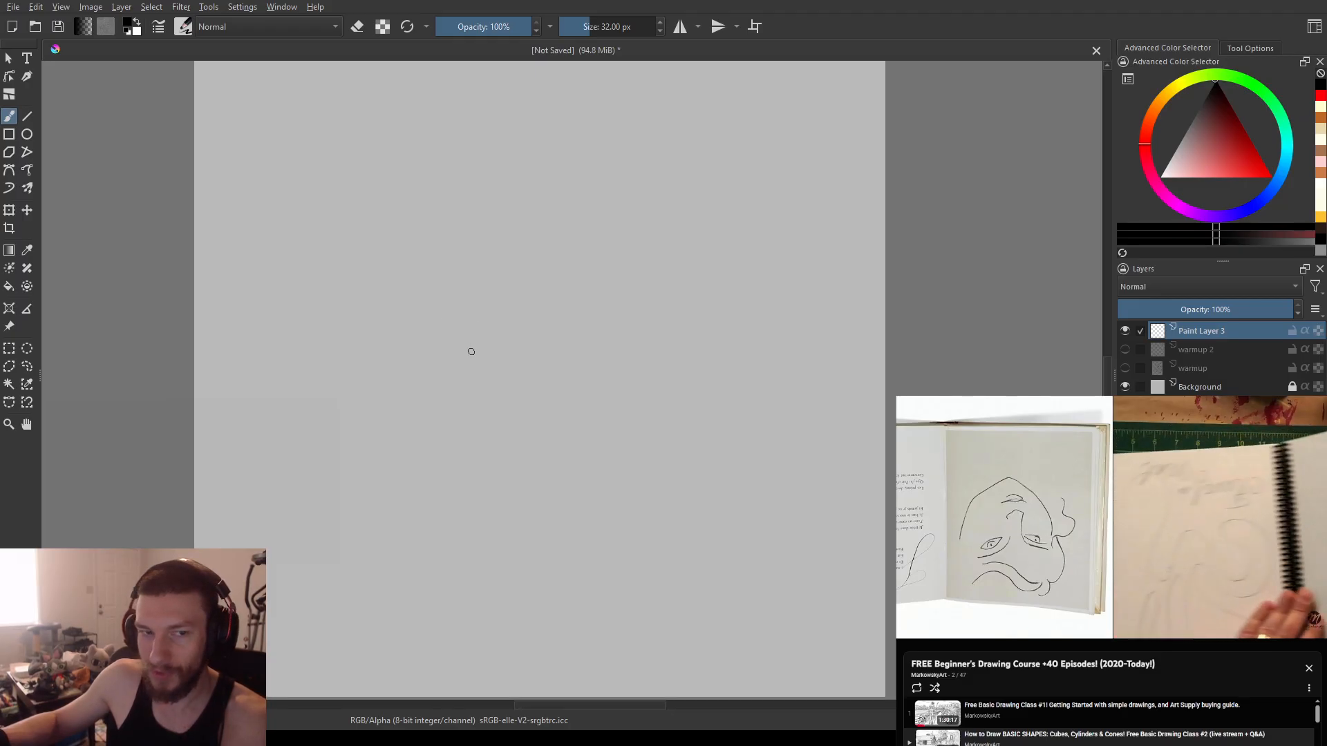
left_click_drag(1206, 527, 1206, 526)
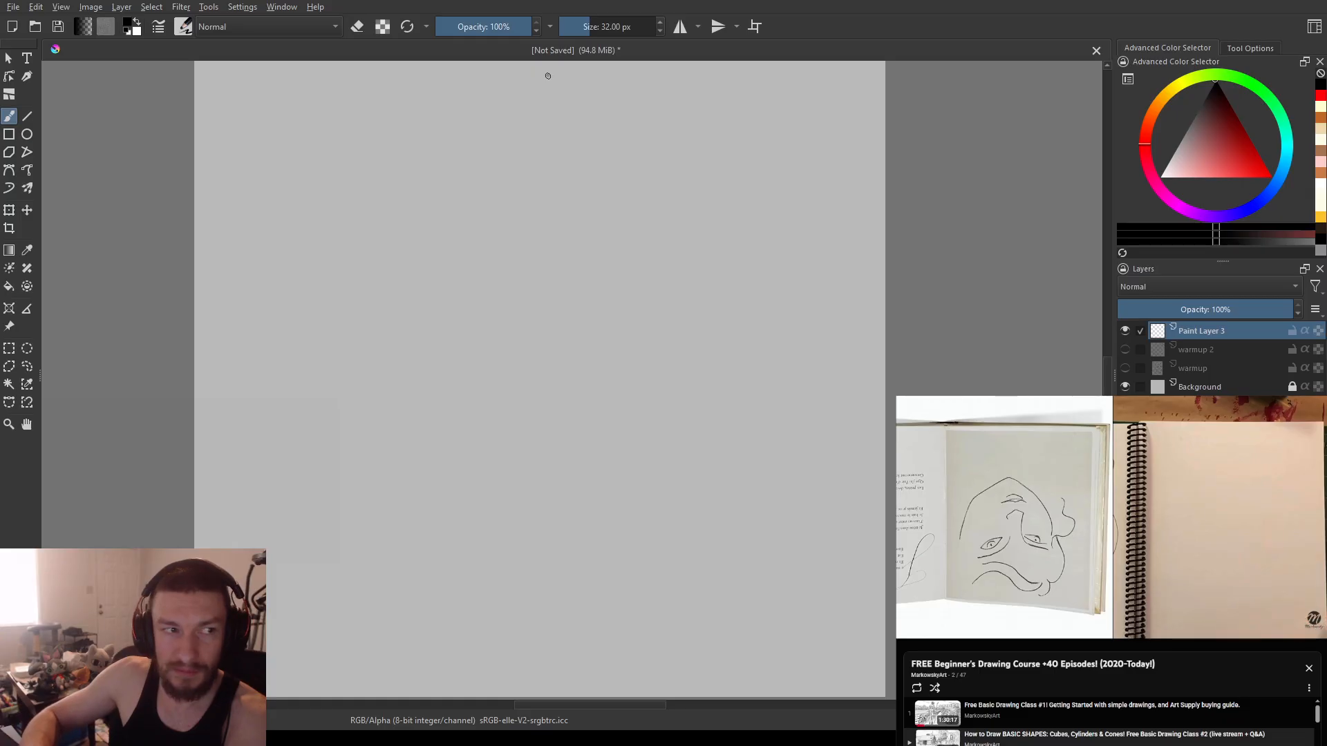
- Draw the upside-down face's jaw as two curves running from a pointed chin down both sides
mouse_move(548, 76)
left_mouse_down()
mouse_move(389, 164)
mouse_move(366, 192)
mouse_move(339, 261)
mouse_move(309, 456)
left_mouse_up()
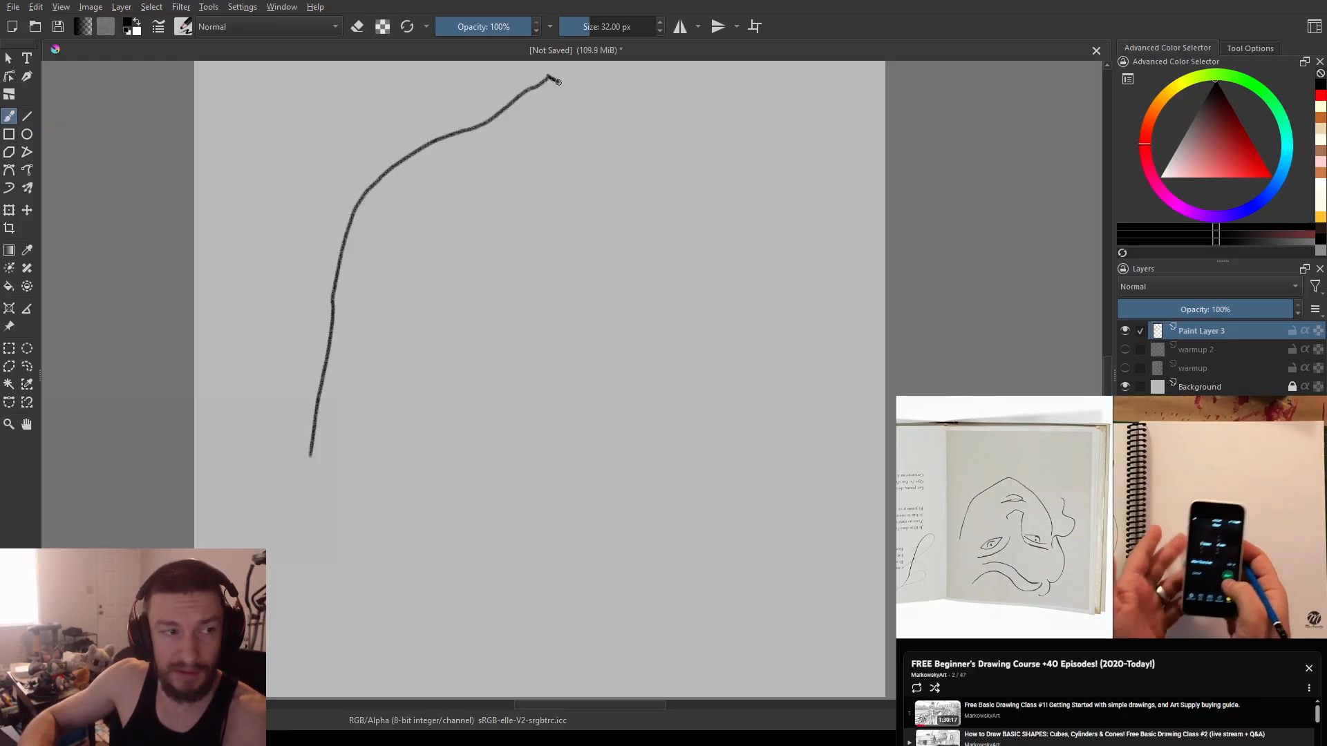
mouse_move(550, 76)
left_mouse_down()
mouse_move(666, 159)
mouse_move(699, 407)
left_mouse_up()
key("ctrl+z")
mouse_move(549, 75)
left_mouse_down()
mouse_move(668, 153)
mouse_move(704, 199)
mouse_move(736, 297)
mouse_move(745, 443)
left_mouse_up()
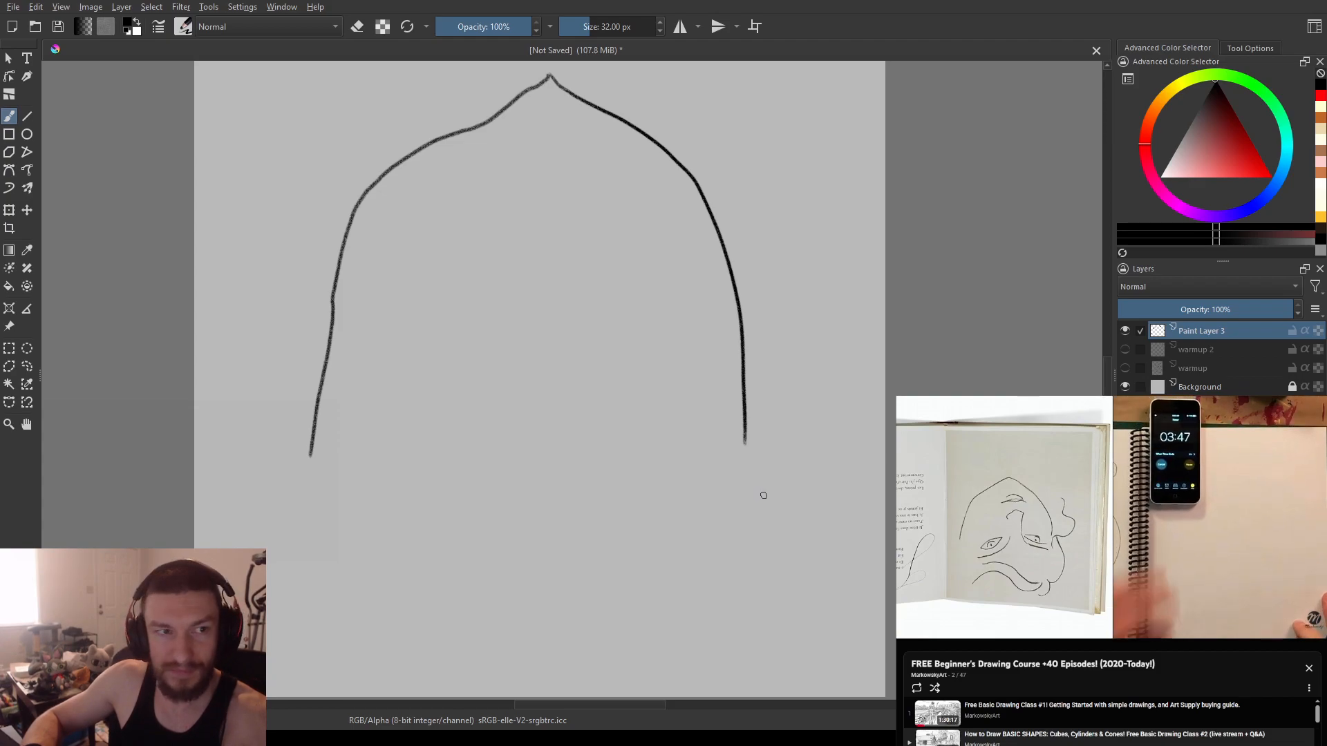
- Draw the hair curl beside the right jaw line and the rounded hair contour sweeping below it to the topknot
mouse_move(762, 492)
left_mouse_down()
mouse_move(758, 456)
mouse_move(810, 443)
mouse_move(834, 389)
left_mouse_up()
left_click_drag(794, 344, 791, 291)
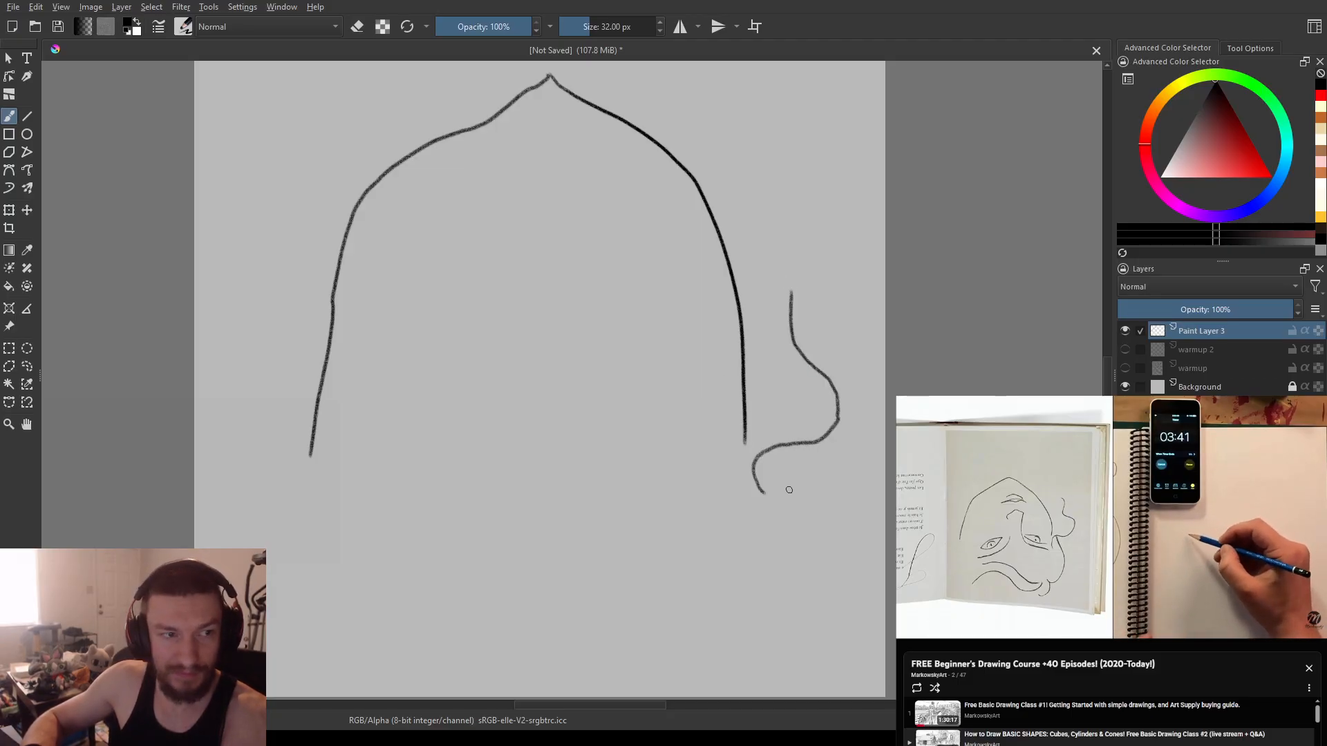
mouse_move(760, 458)
left_mouse_down()
mouse_move(798, 553)
mouse_move(744, 613)
mouse_move(681, 626)
mouse_move(607, 584)
mouse_move(641, 680)
left_mouse_up()
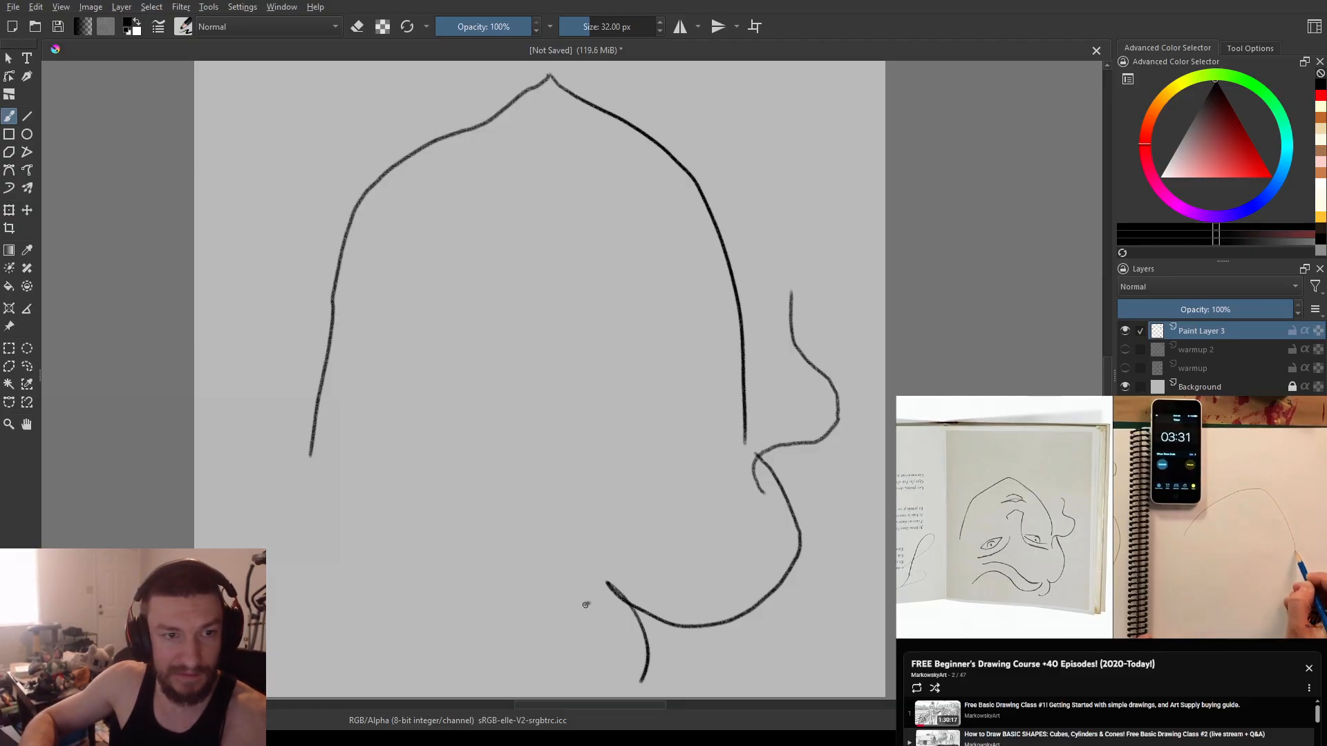
- Draw the two wavy hair strands below the face and the slanted left eyebrow above them
mouse_move(515, 636)
left_mouse_down()
mouse_move(379, 598)
mouse_move(341, 599)
mouse_move(289, 634)
left_mouse_up()
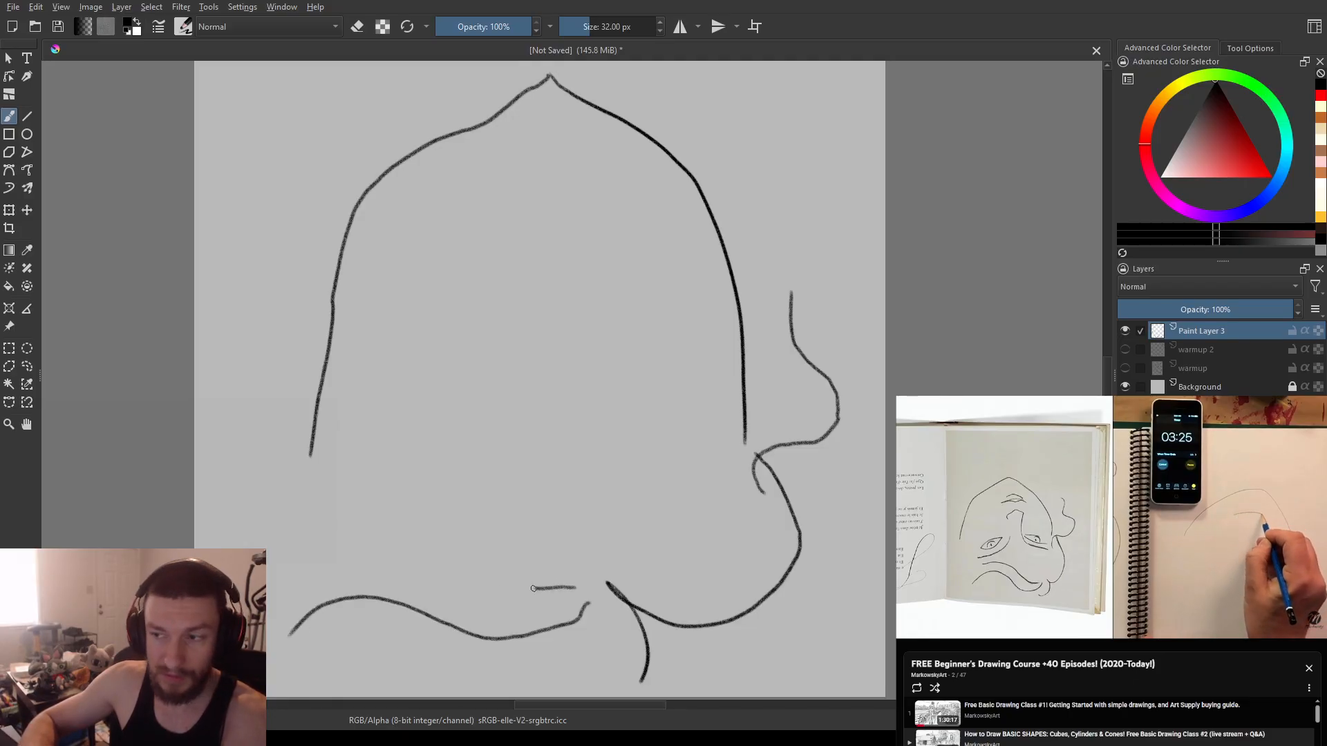
left_click_drag(485, 584, 445, 563)
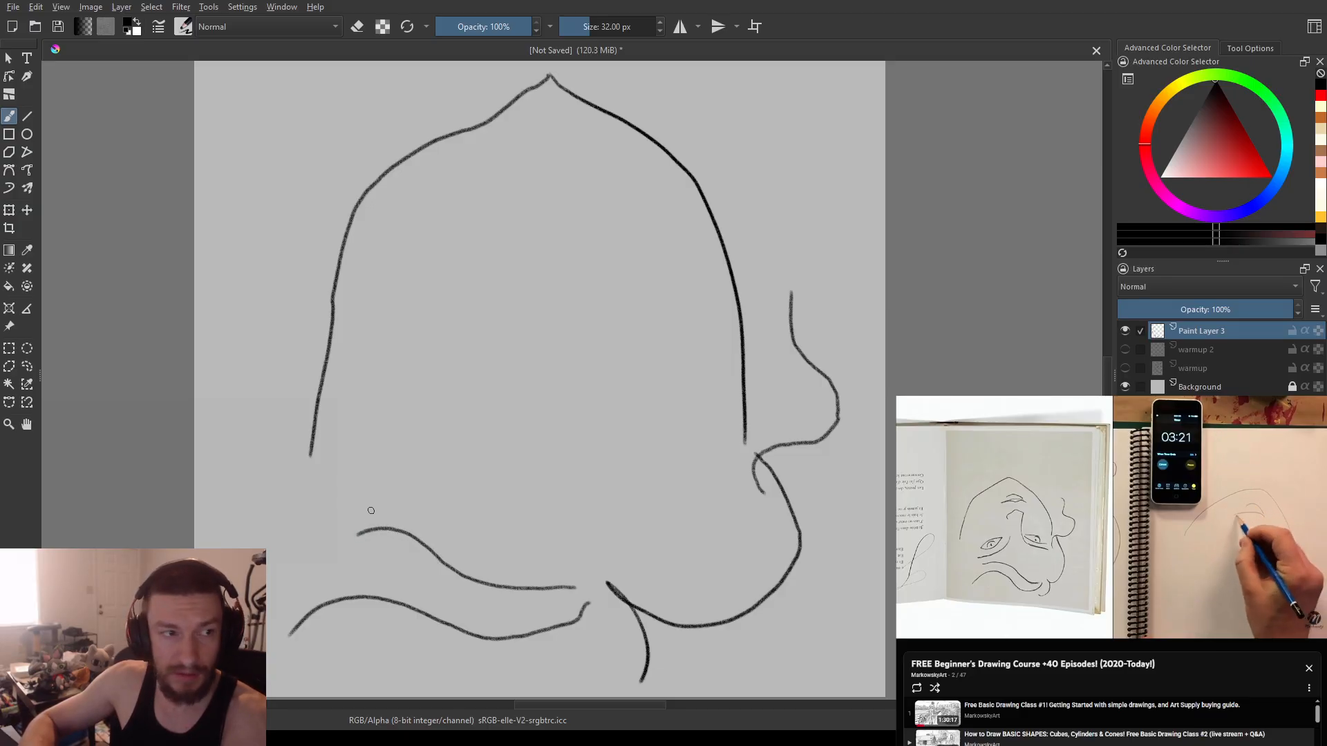
mouse_move(380, 508)
left_mouse_down()
mouse_move(451, 481)
mouse_move(518, 421)
left_mouse_up()
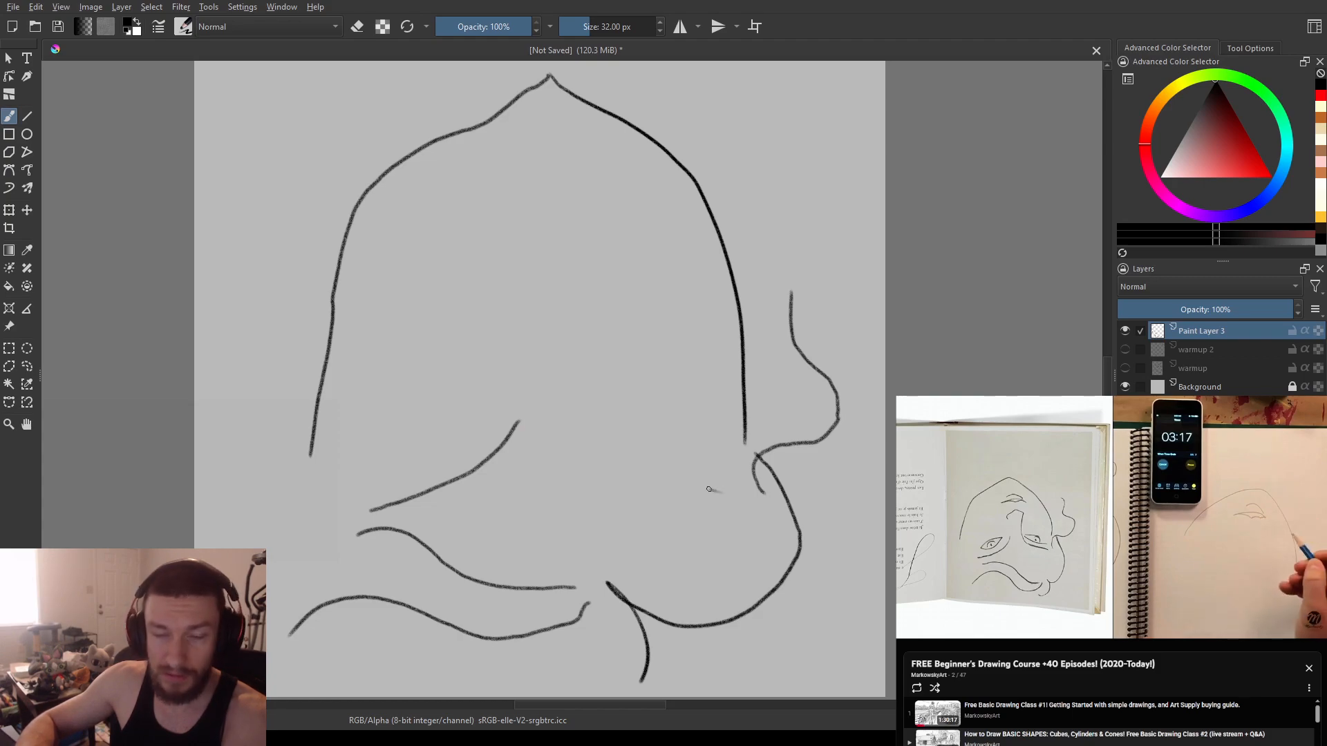
- Draw the right eyebrow running into the hooked nose line, and the small lips between the nose and the chin
left_click_drag(670, 479, 601, 438)
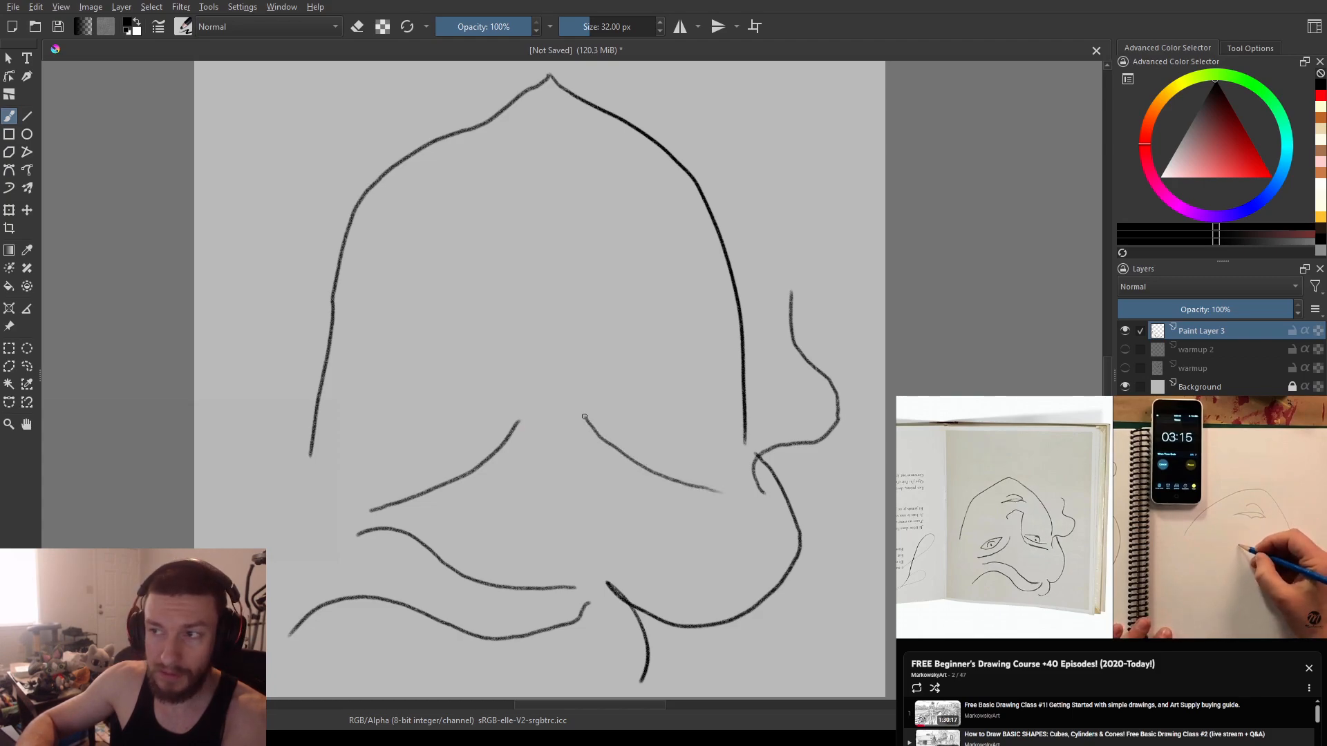
mouse_move(561, 338)
left_mouse_down()
mouse_move(553, 283)
mouse_move(508, 264)
mouse_move(487, 290)
mouse_move(504, 313)
left_mouse_up()
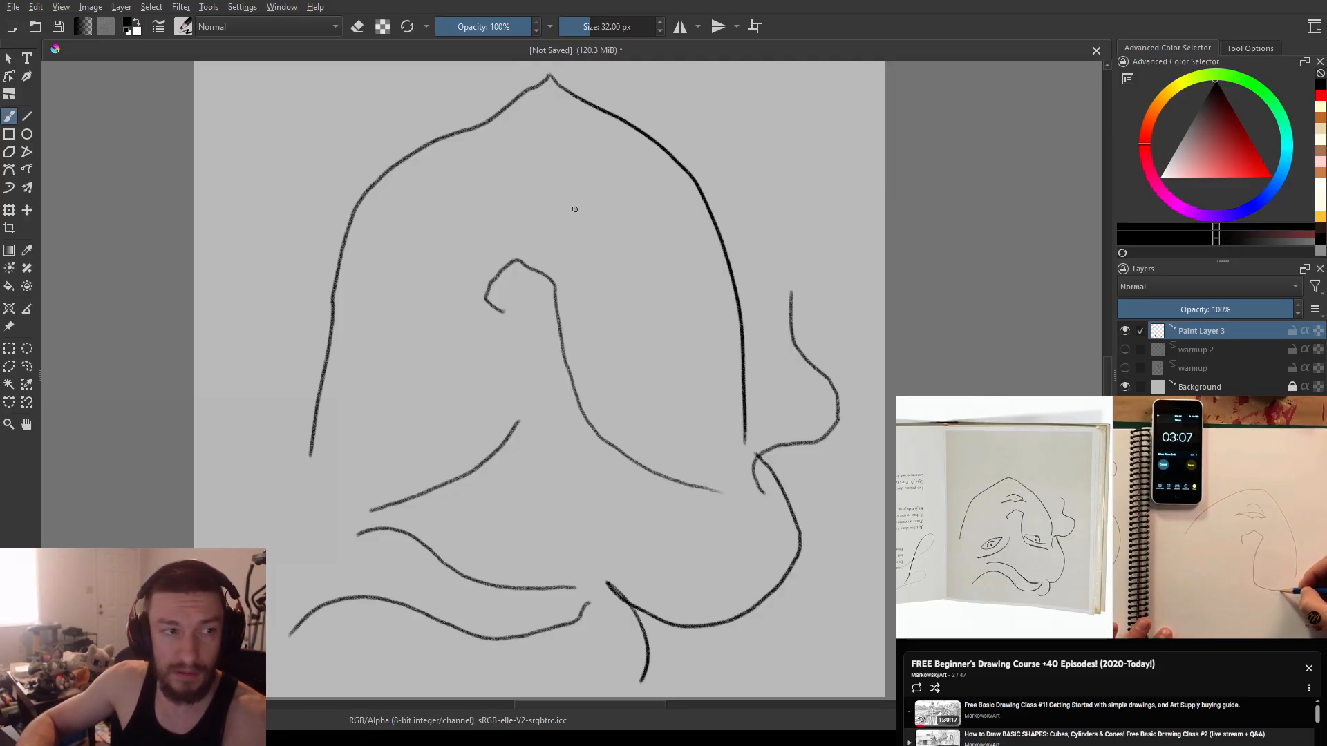
mouse_move(541, 205)
left_mouse_down()
mouse_move(521, 225)
mouse_move(474, 218)
mouse_move(535, 205)
left_mouse_up()
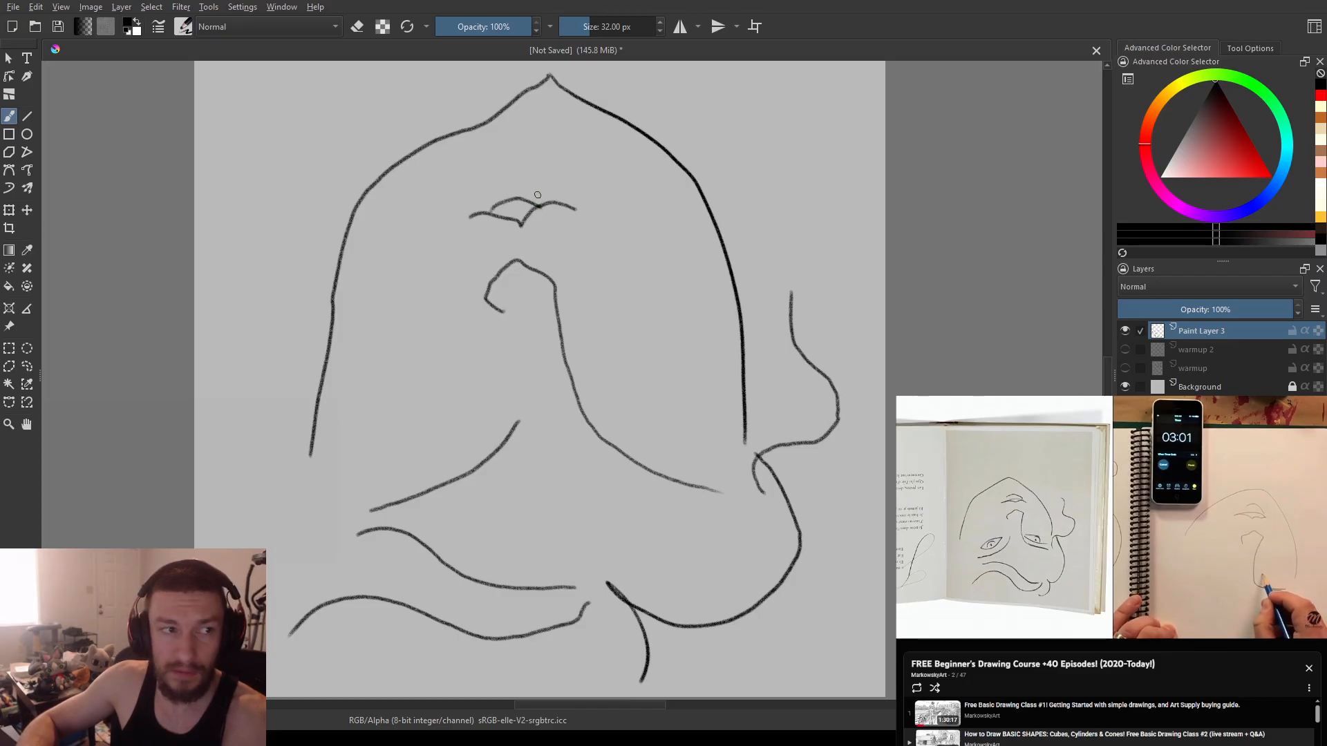
left_click_drag(553, 196, 511, 179)
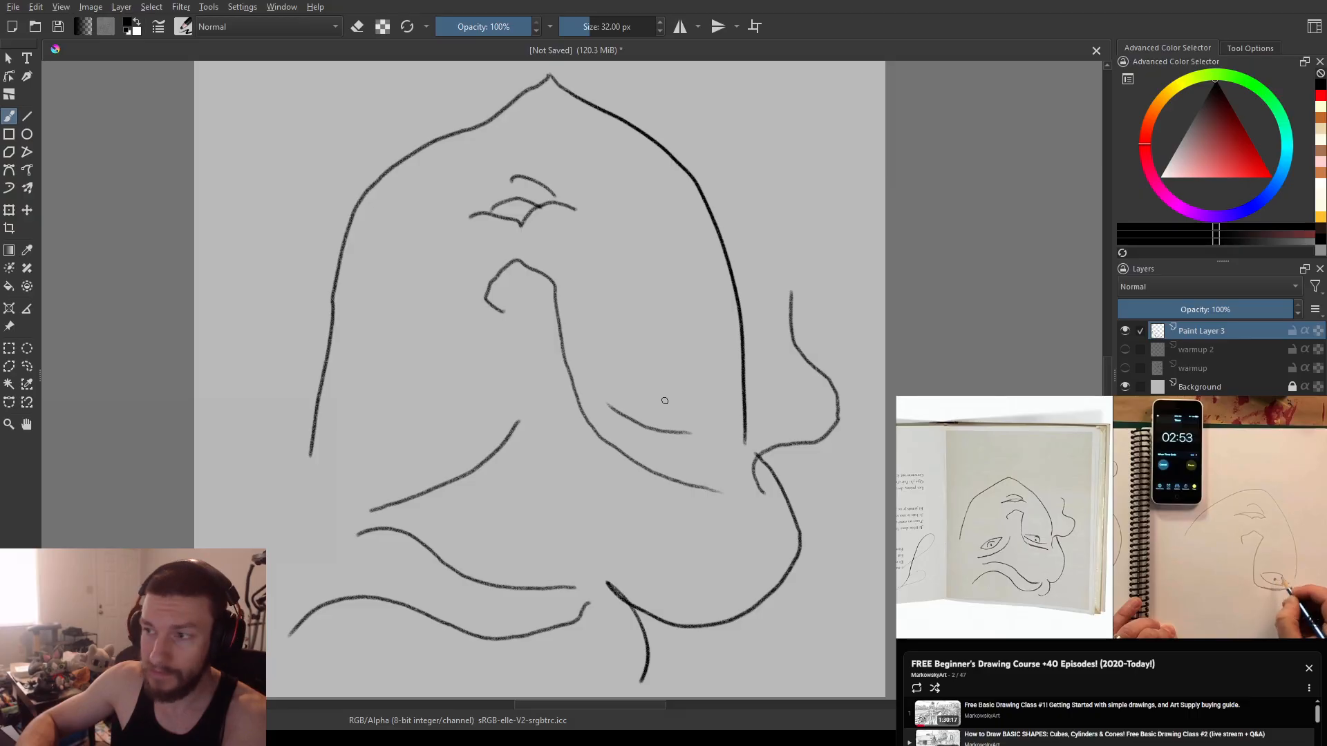
- Draw both almond-shaped eyes with their irises and pupils, just above the eyebrows of the upside-down face
mouse_move(665, 399)
left_mouse_down()
mouse_move(617, 399)
mouse_move(653, 423)
left_mouse_up()
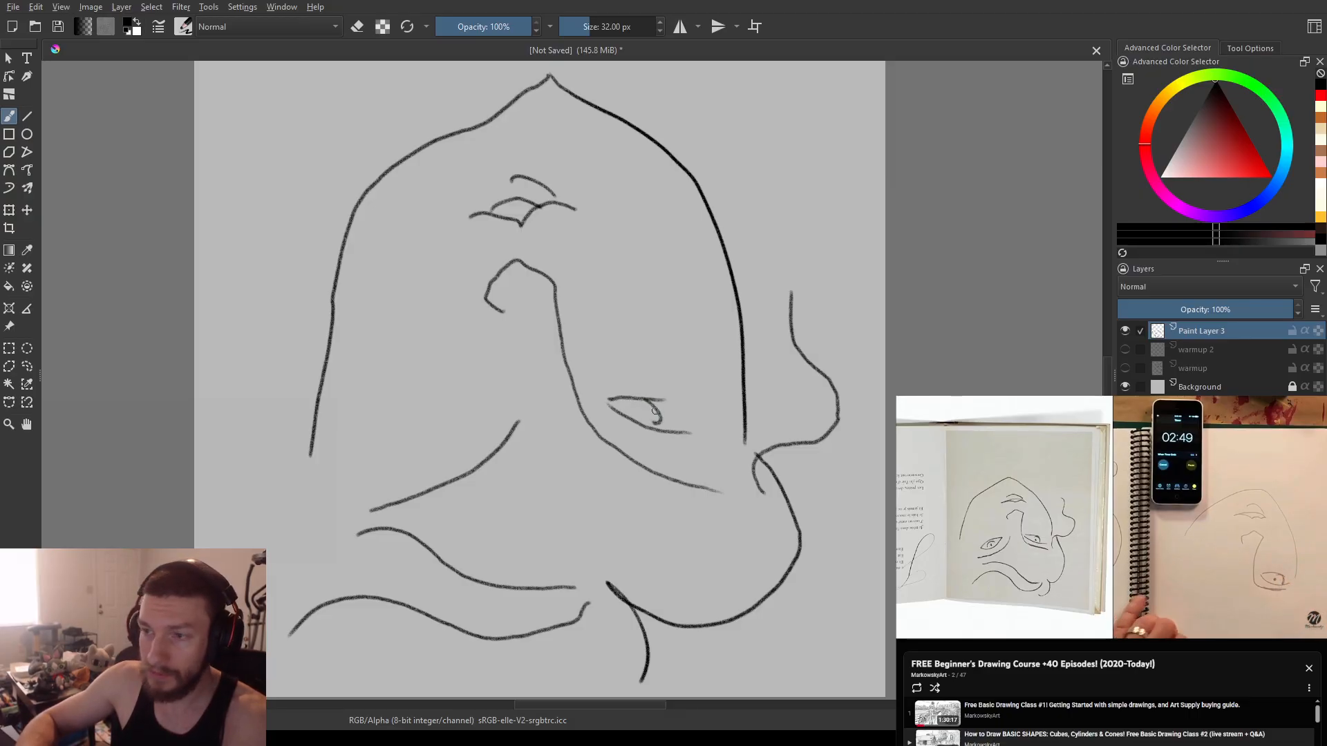
left_click(648, 413)
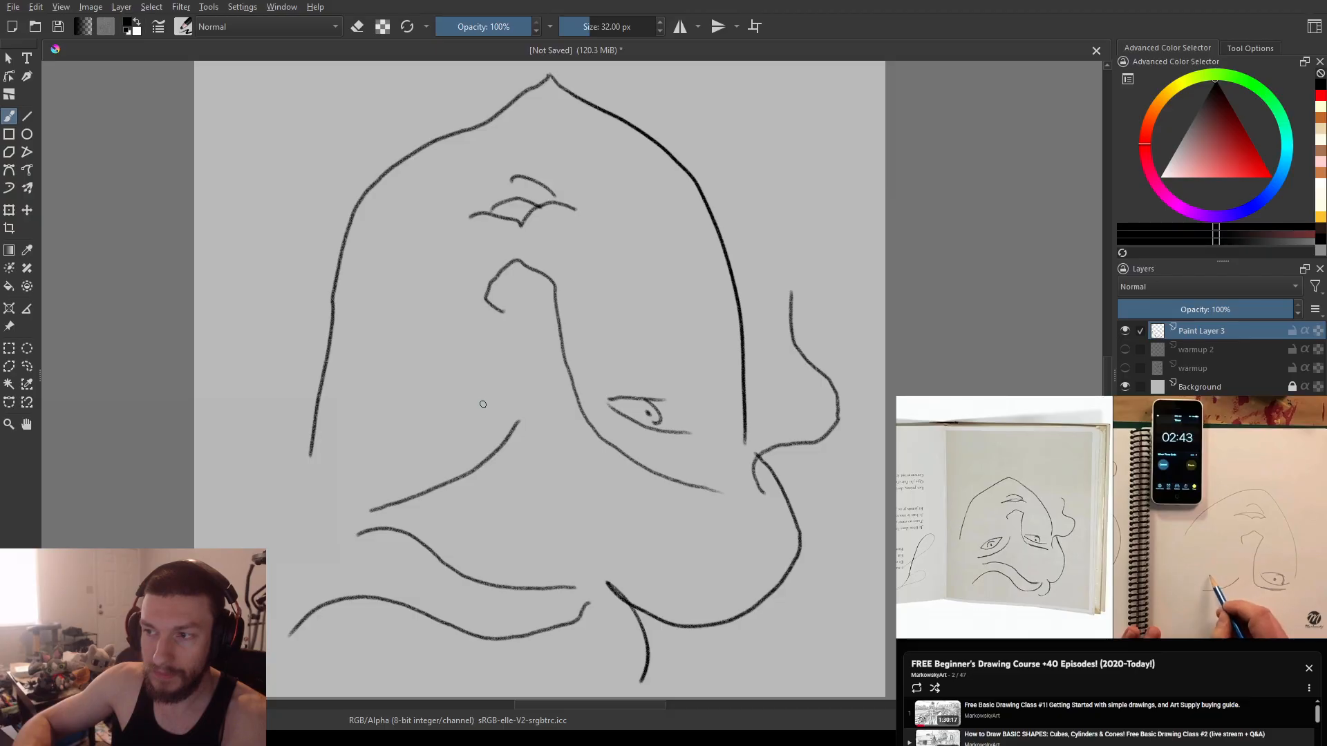
mouse_move(484, 408)
left_mouse_down()
mouse_move(476, 431)
mouse_move(396, 443)
left_mouse_up()
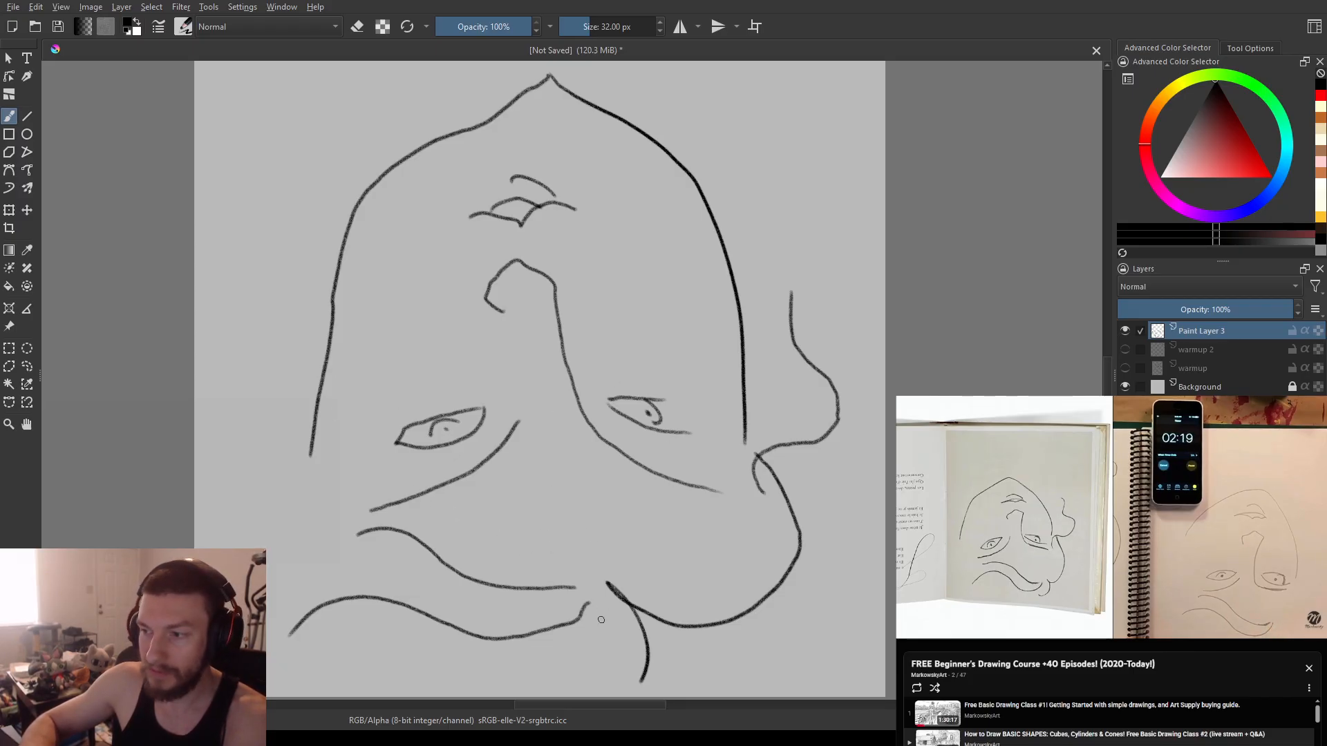
- Extend the ends of the topknot strand and the side hair curl, and add a small corner stroke to the right eye
mouse_move(643, 682)
left_mouse_down()
mouse_move(605, 688)
mouse_move(644, 678)
left_mouse_up()
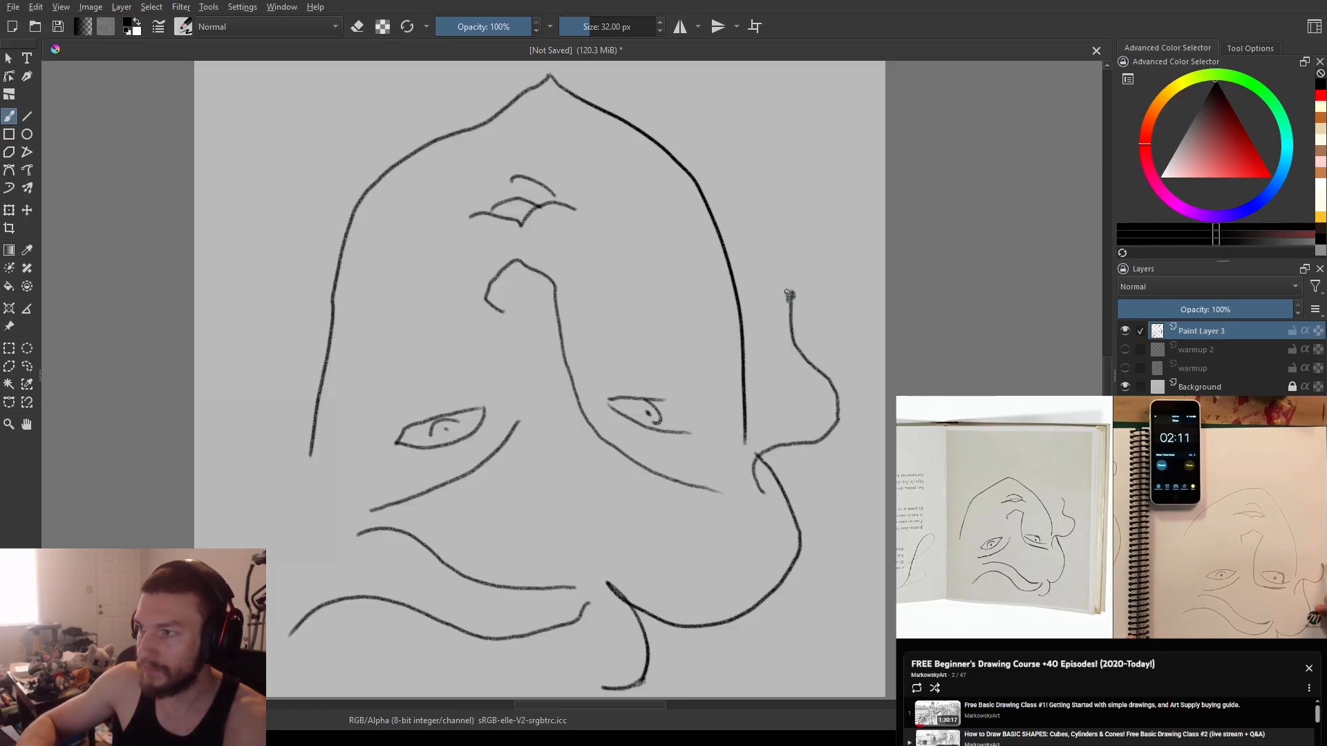
left_click_drag(790, 297, 776, 280)
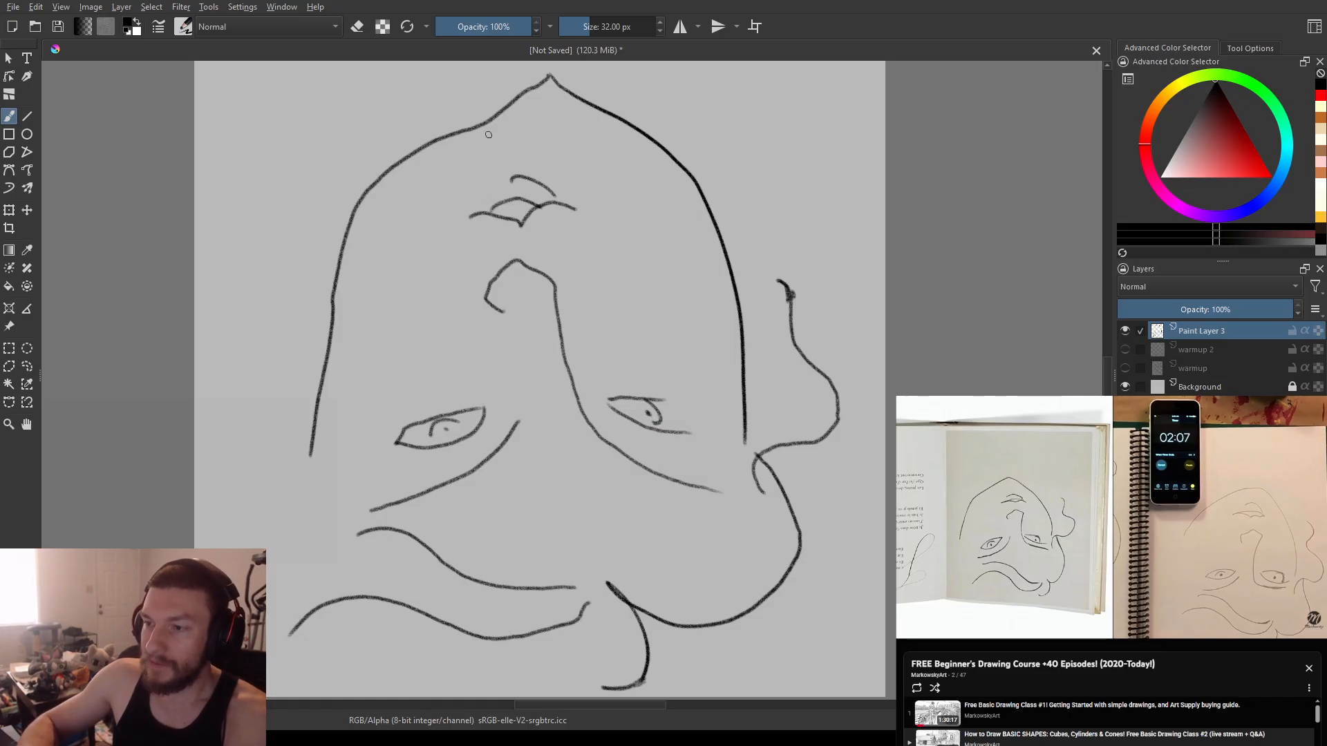
mouse_move(928, 339)
left_mouse_down()
mouse_move(891, 217)
mouse_move(362, 139)
mouse_move(41, 297)
mouse_move(50, 463)
mouse_move(71, 397)
left_mouse_up()
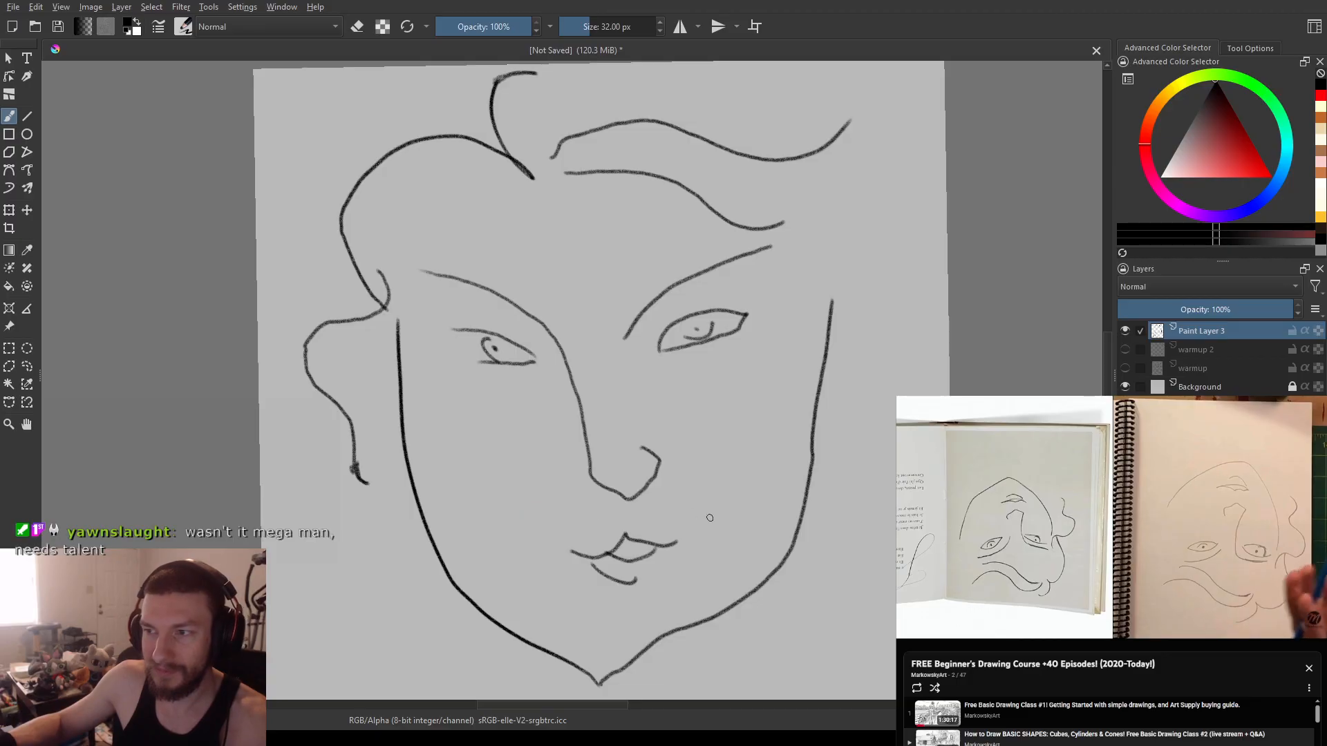
mouse_move(850, 311)
left_mouse_down()
mouse_move(817, 136)
mouse_move(246, 133)
mouse_move(142, 325)
mouse_move(163, 261)
mouse_move(186, 278)
left_mouse_up()
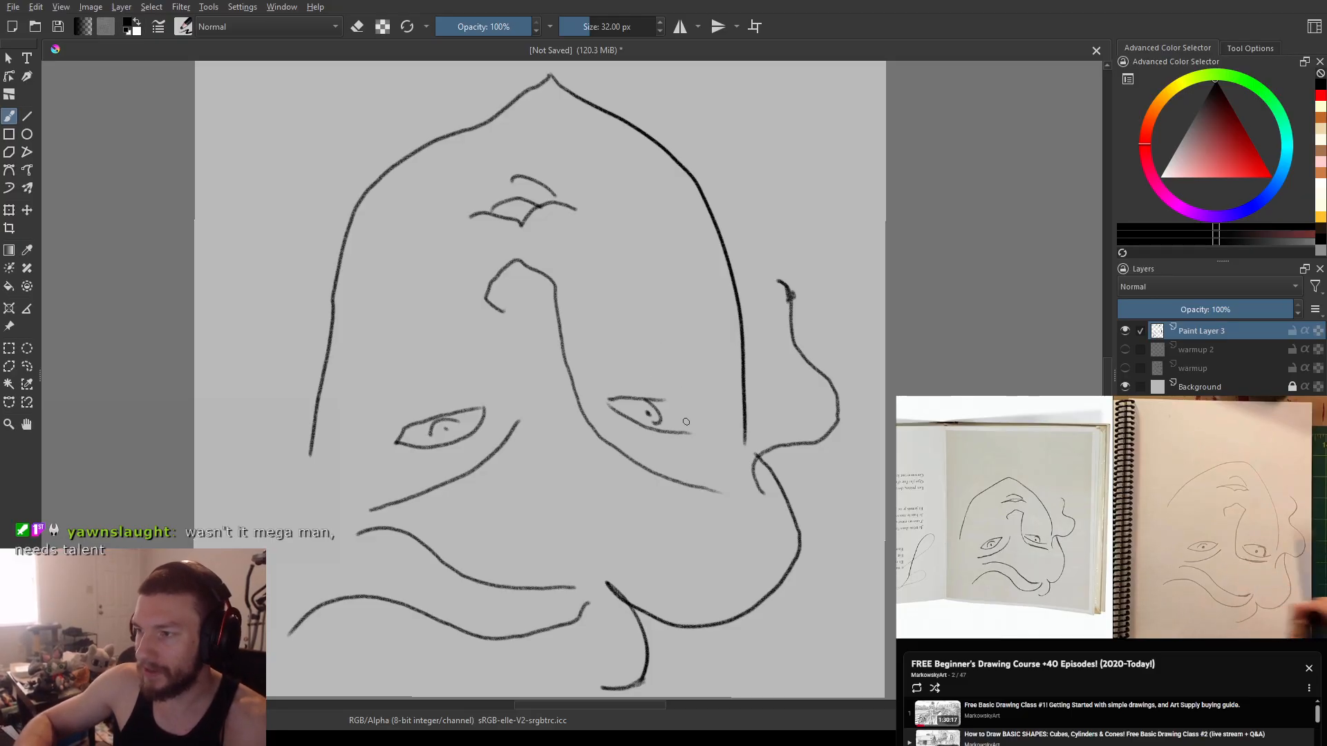
left_click_drag(603, 390, 607, 401)
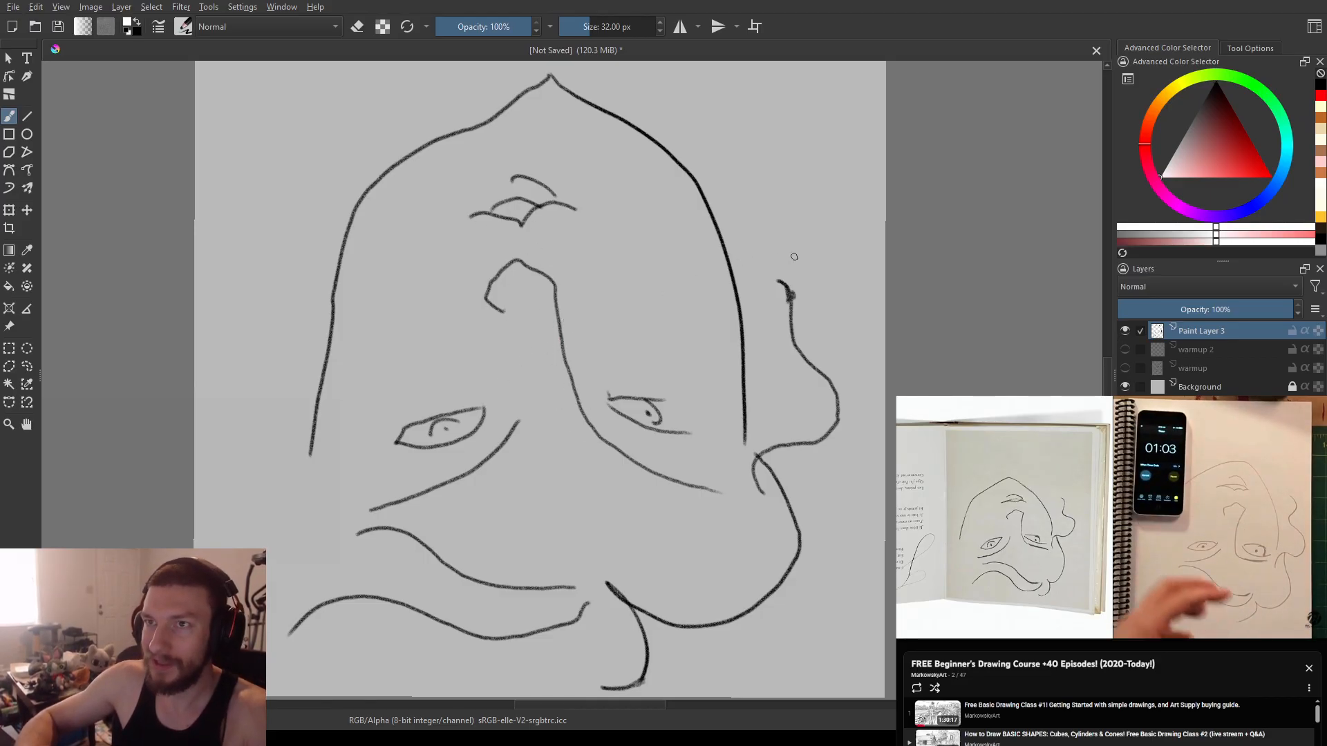
- Try a red vertical guideline from the chin tip toward the mouth, and return to black
left_click_drag(1237, 164, 1270, 178)
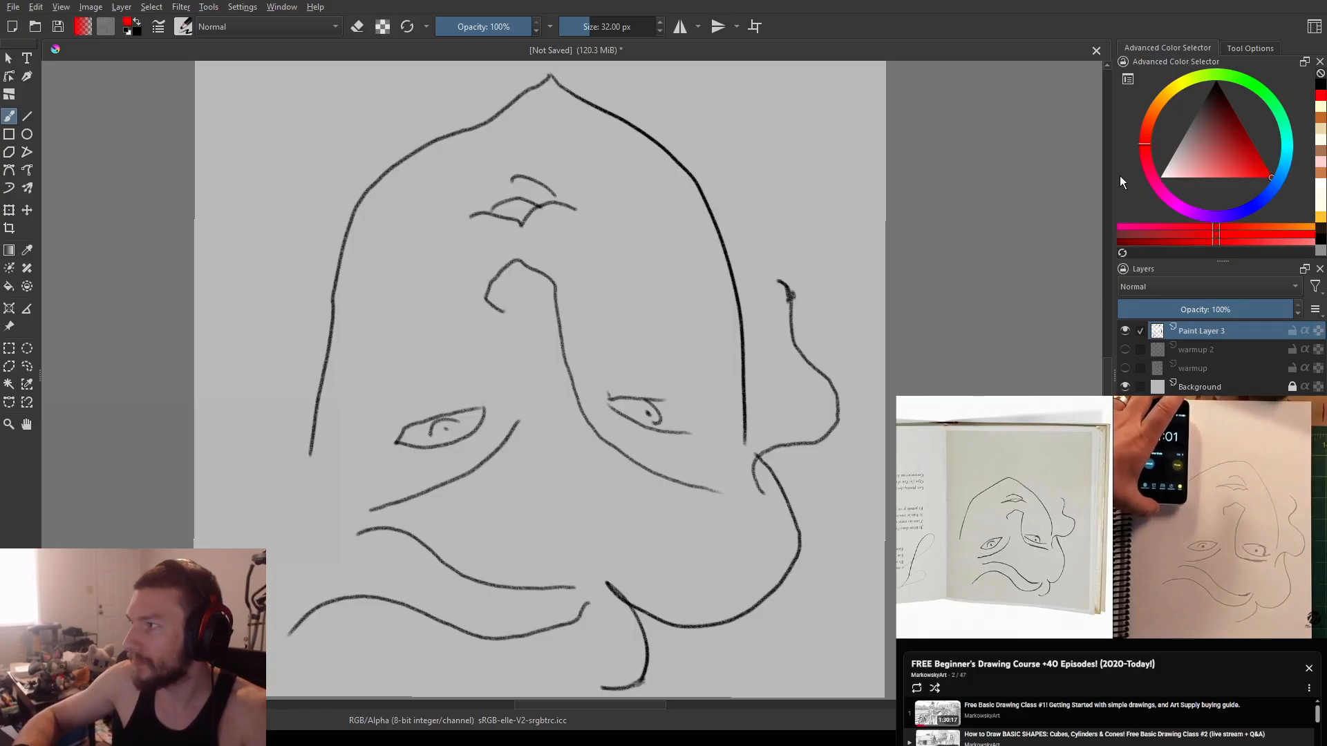
left_click_drag(551, 100, 557, 193)
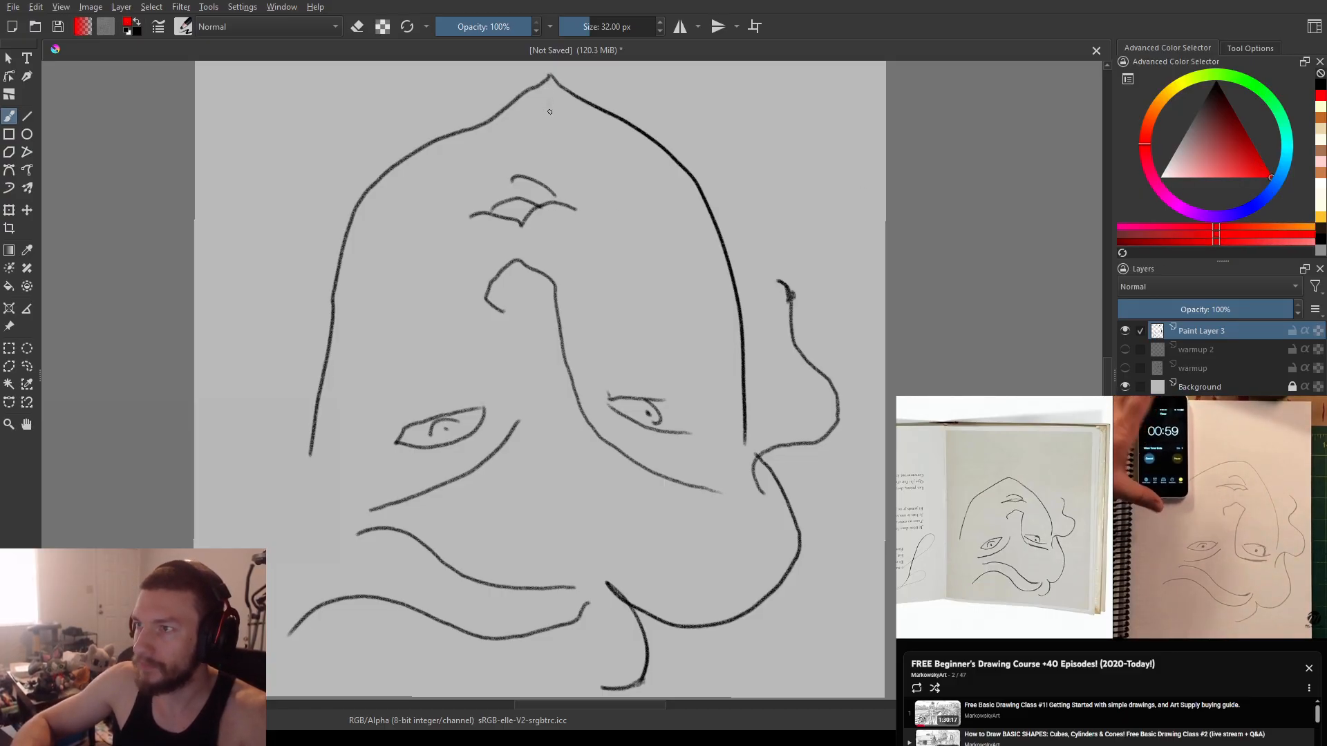
key("ctrl+z")
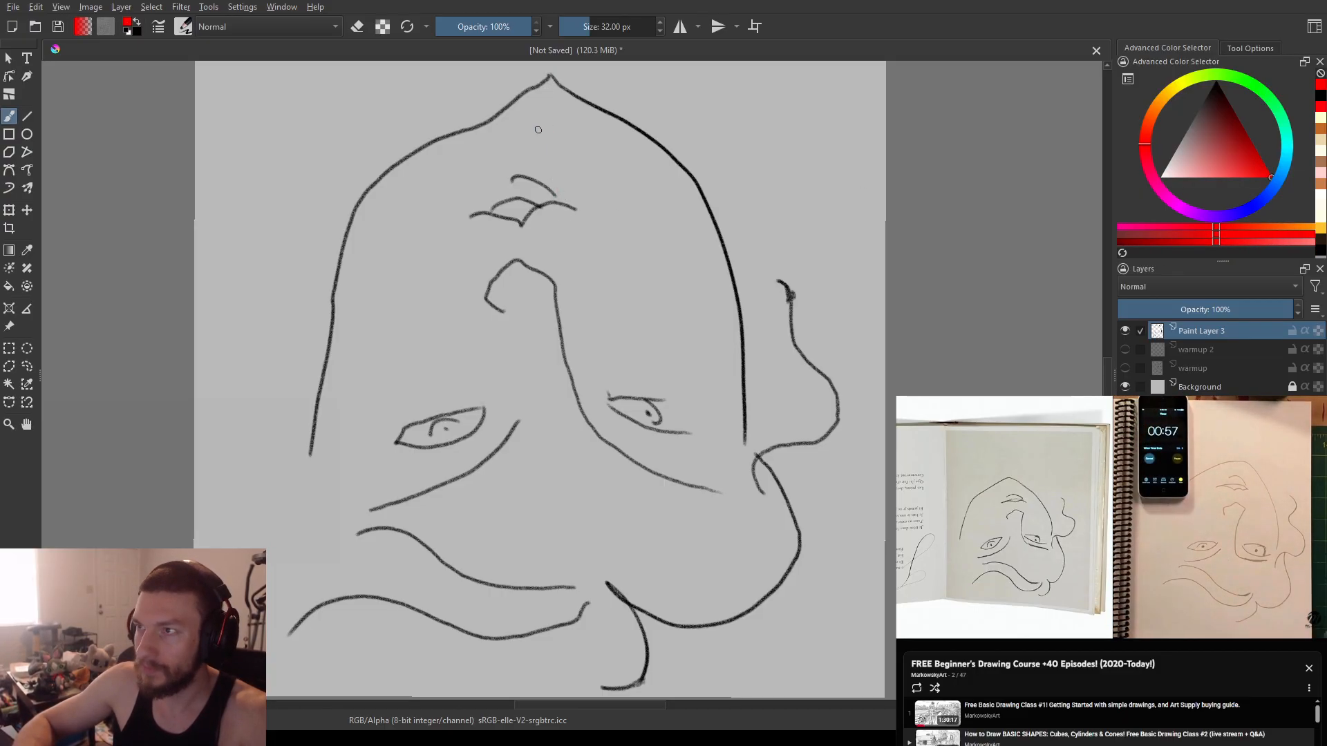
left_click_drag(550, 91, 548, 159)
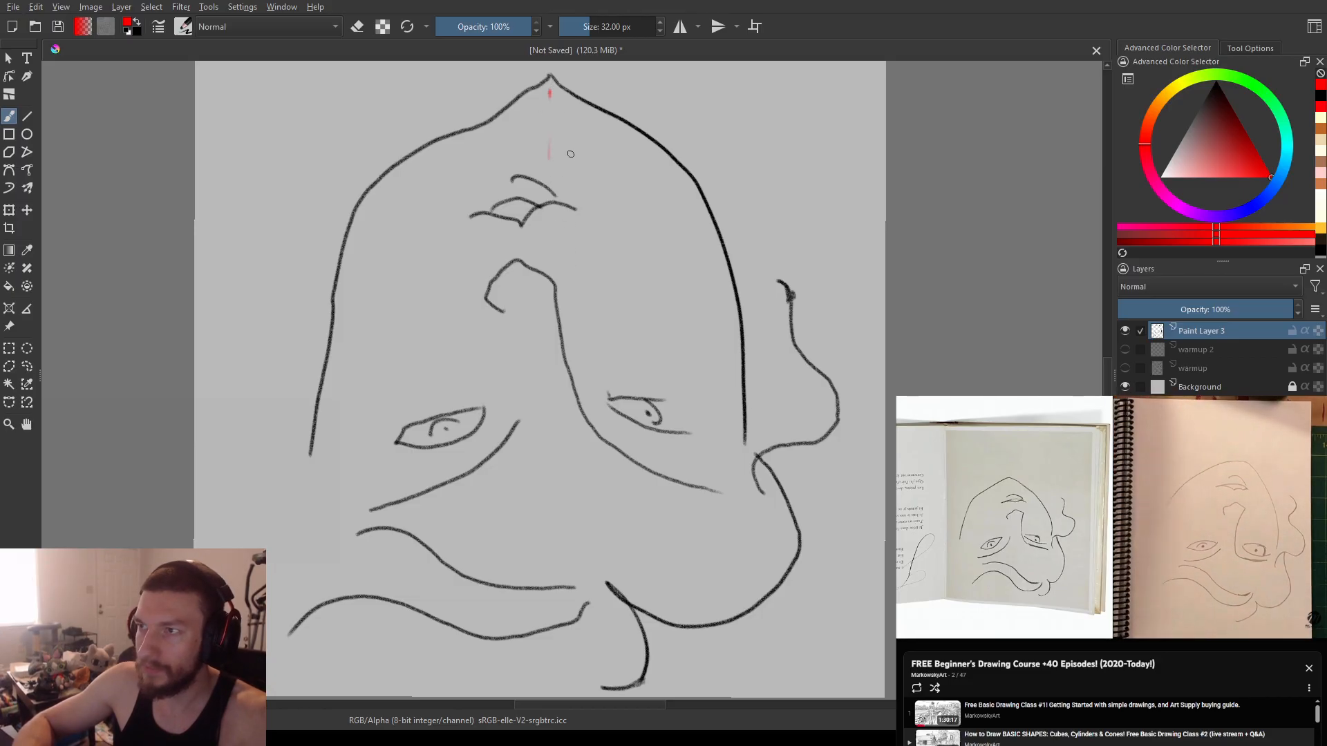
key("x")
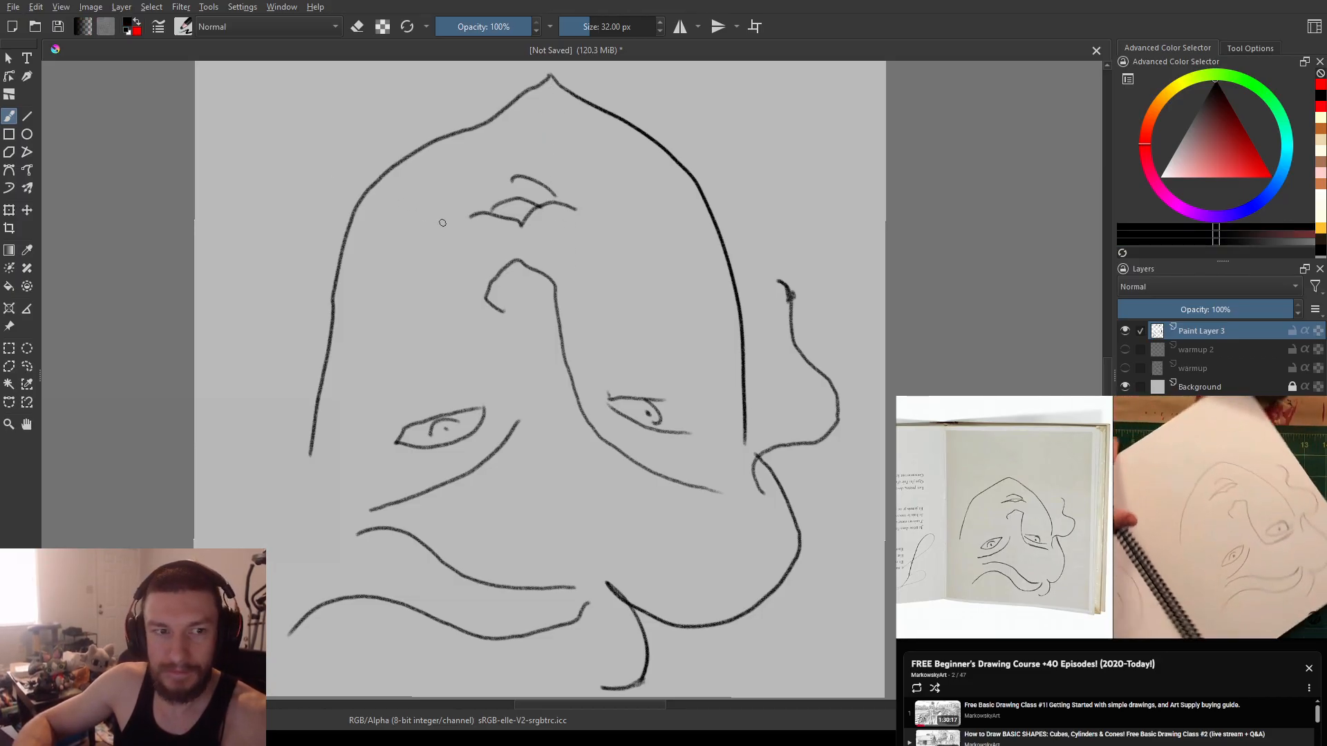
- Set the brush size to 22.75 px and rotate the canvas view so the drawn face is upright
left_click_drag(812, 186, 740, 145)
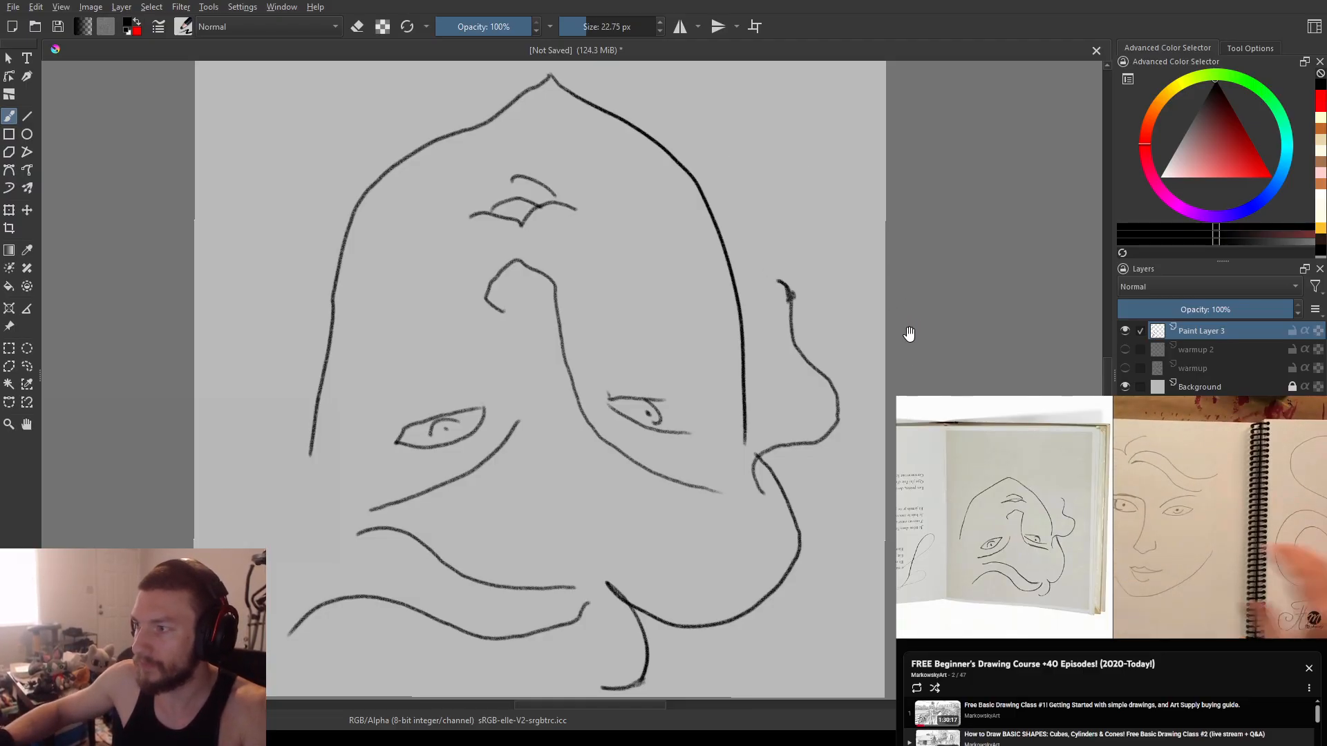
left_click_drag(924, 340, 130, 428)
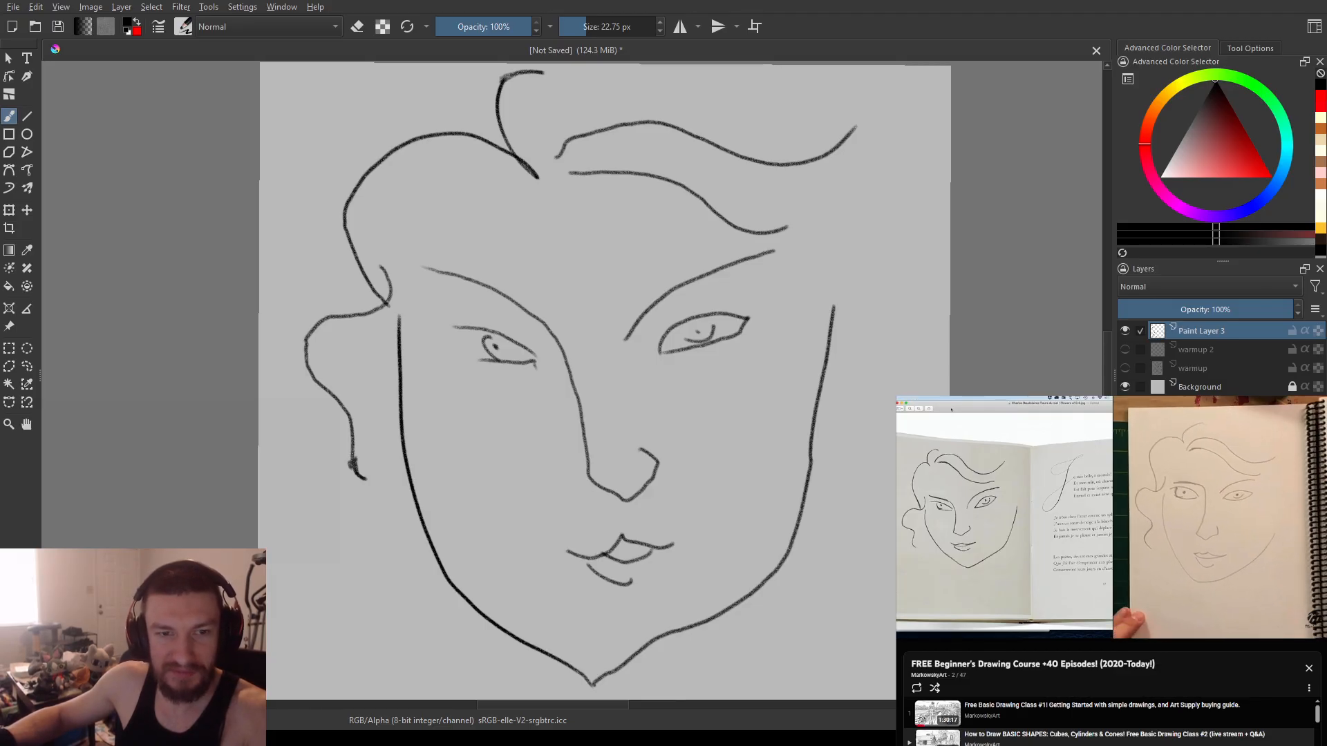
- Rewind the lesson slightly to the teacher's upright face beside its reference and resume playback
mouse_move(1265, 627)
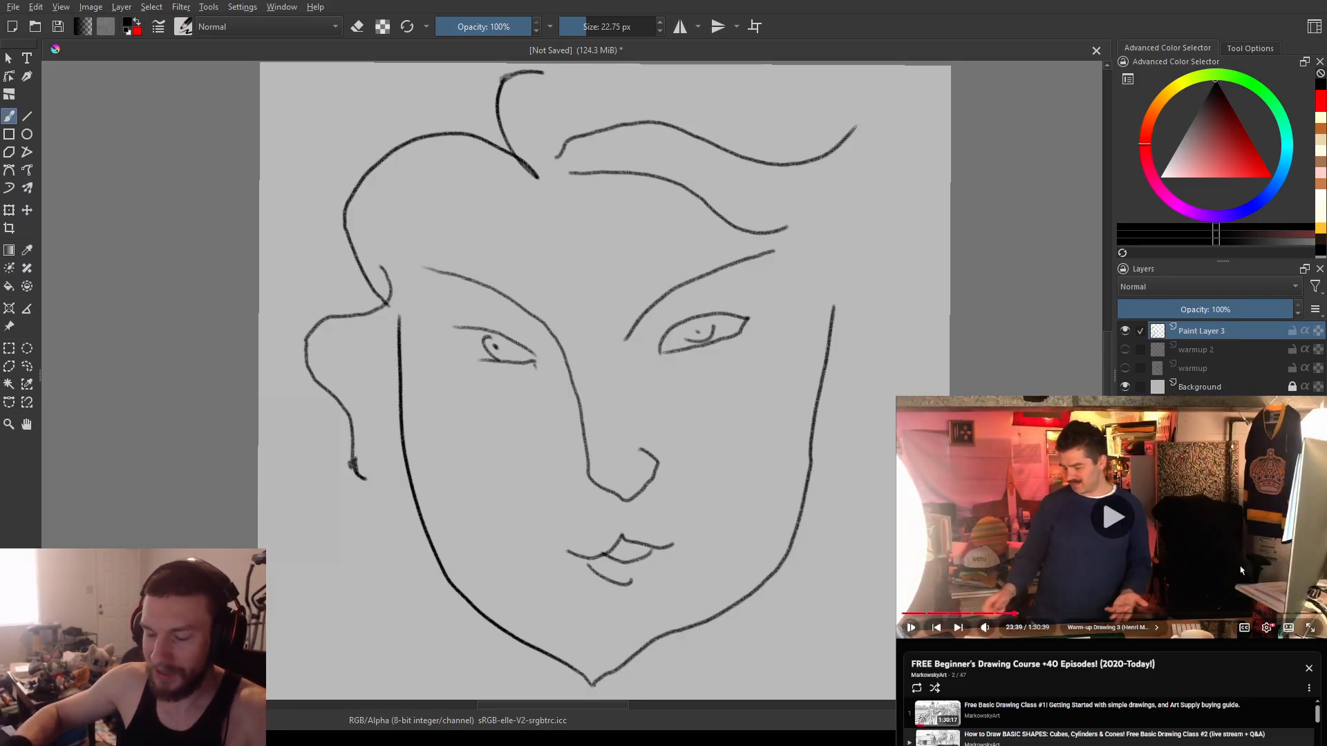
key("Left")
left_click(1239, 566)
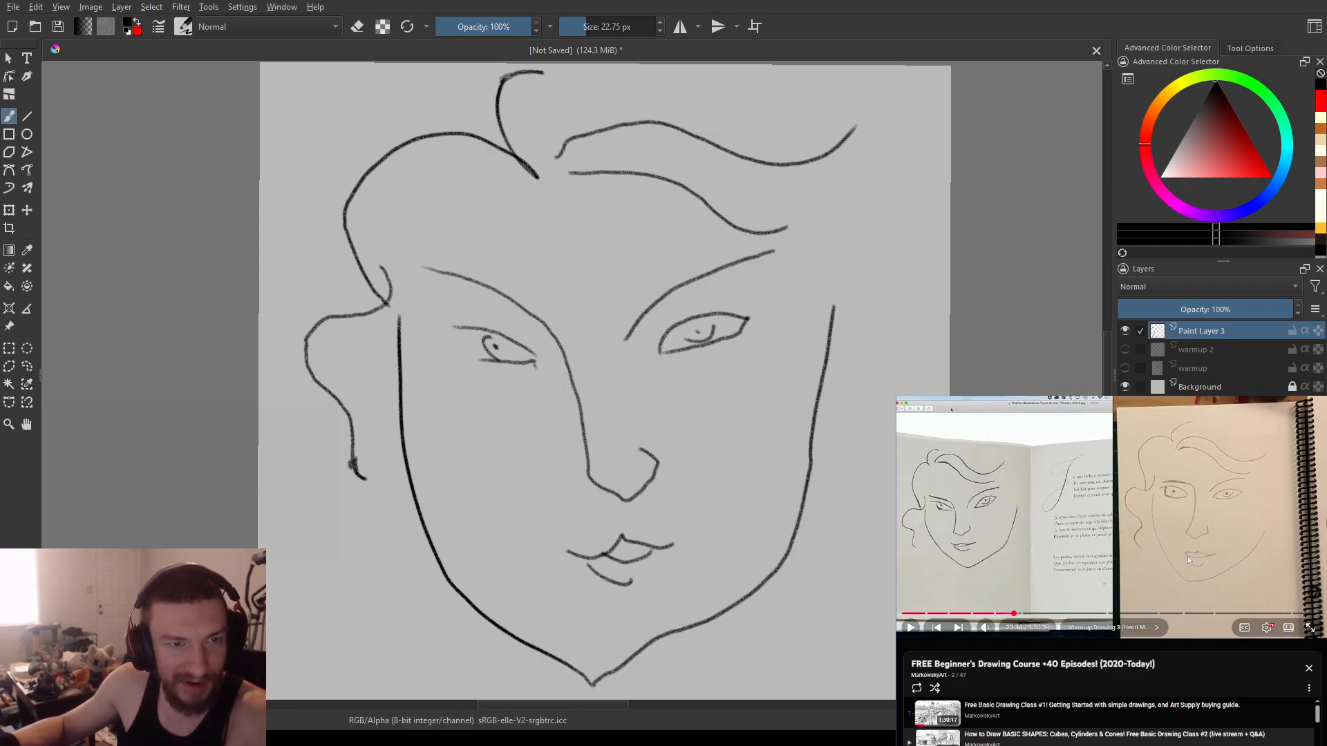
left_click(993, 558)
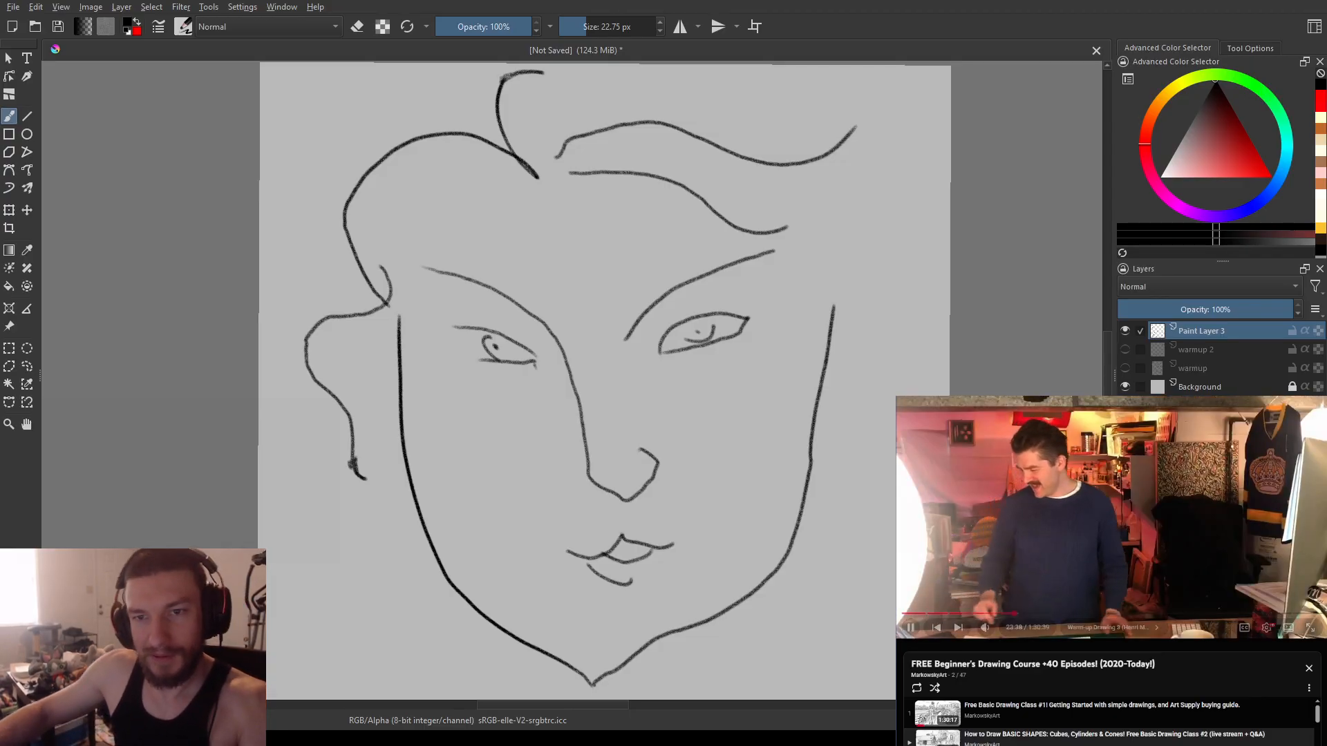
- Rename the finished face's layer to "warmup 3" and hide it
scroll(636, 456, "down", 1)
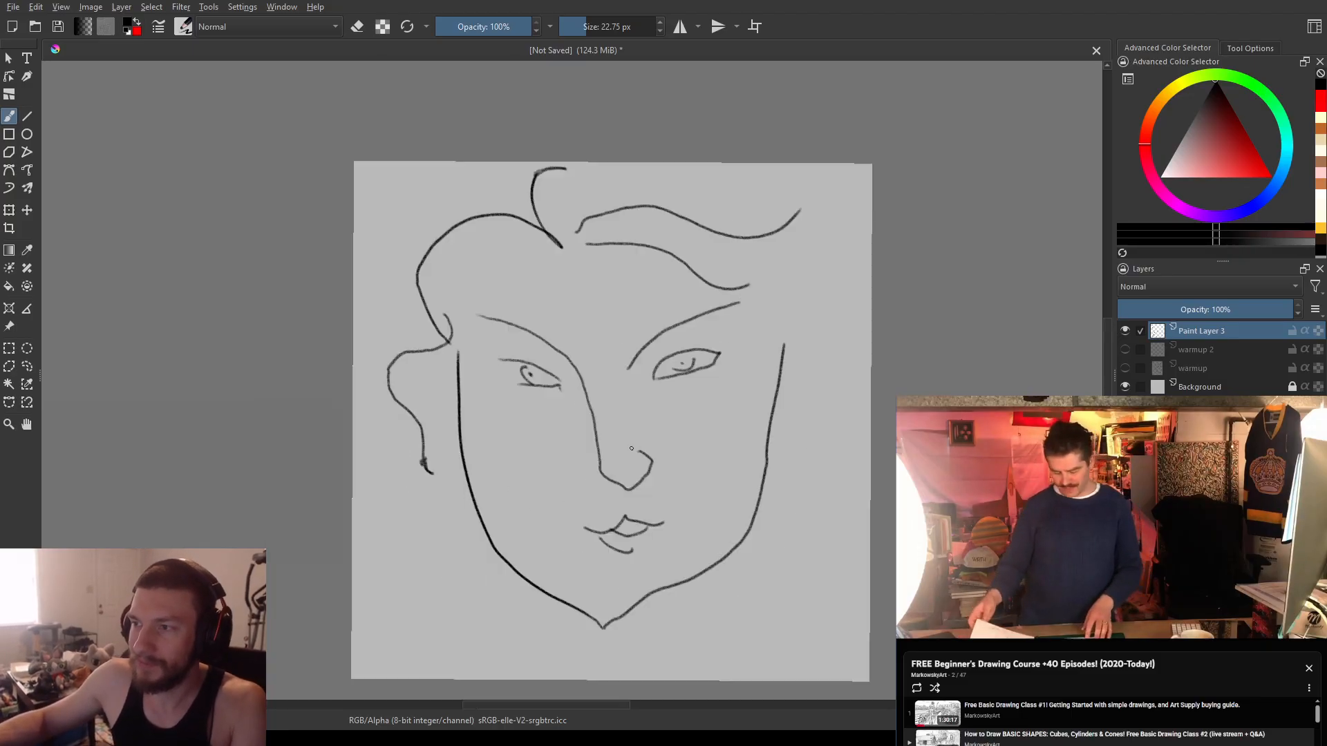
left_click_drag(617, 399, 592, 364)
scroll(592, 357, "up", 1)
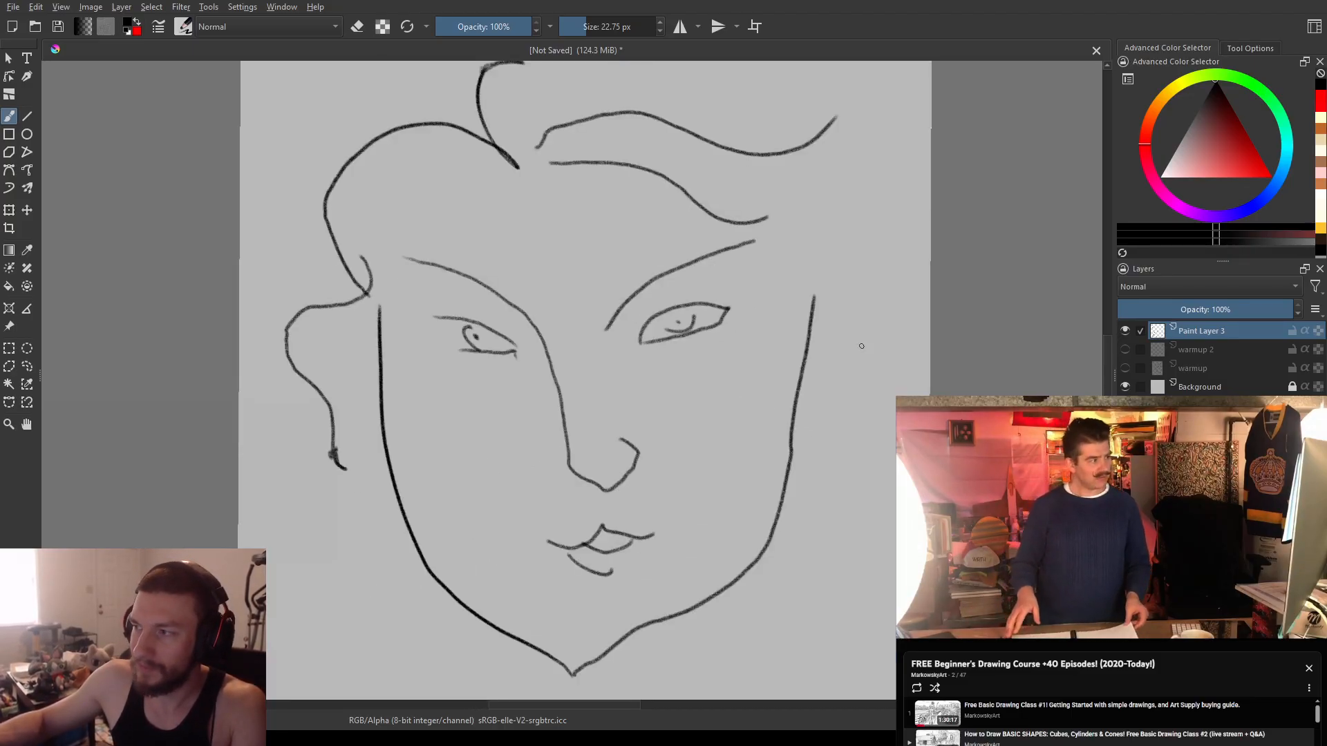
double_click(1194, 331)
type("warmup3")
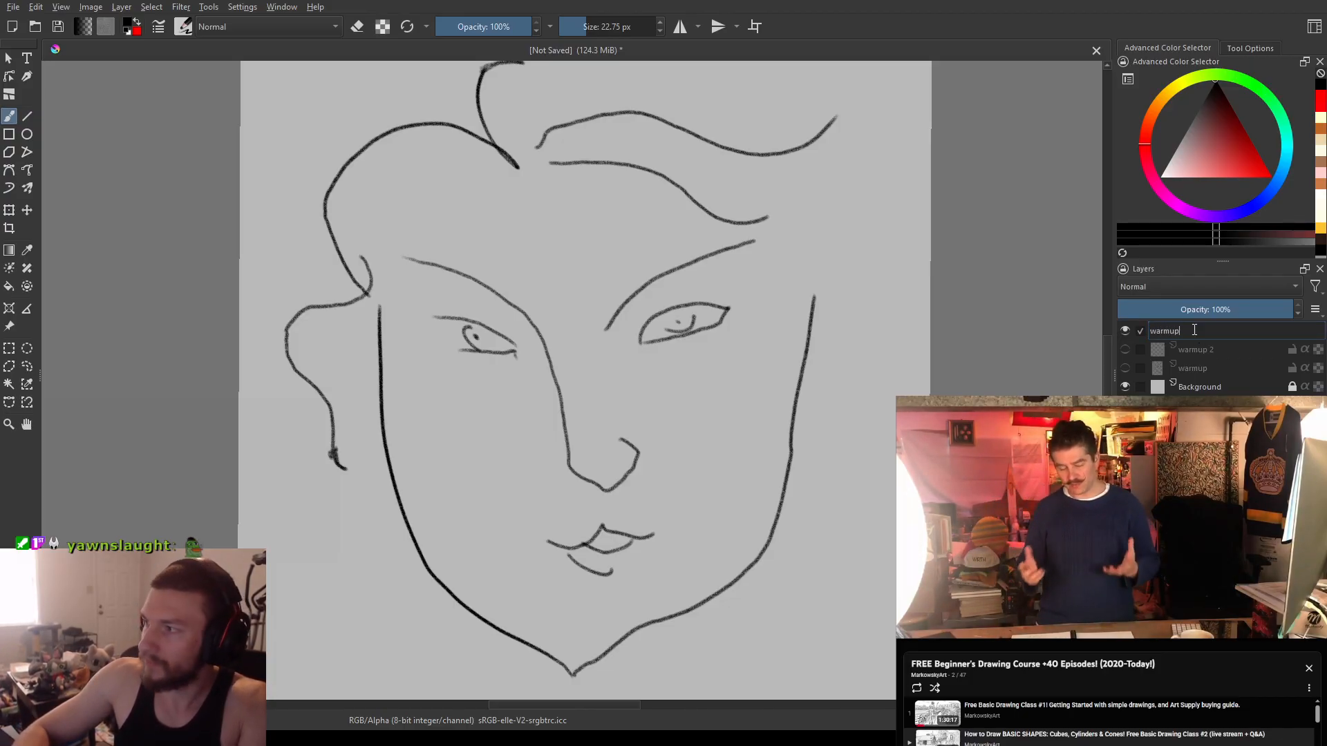
key("Return")
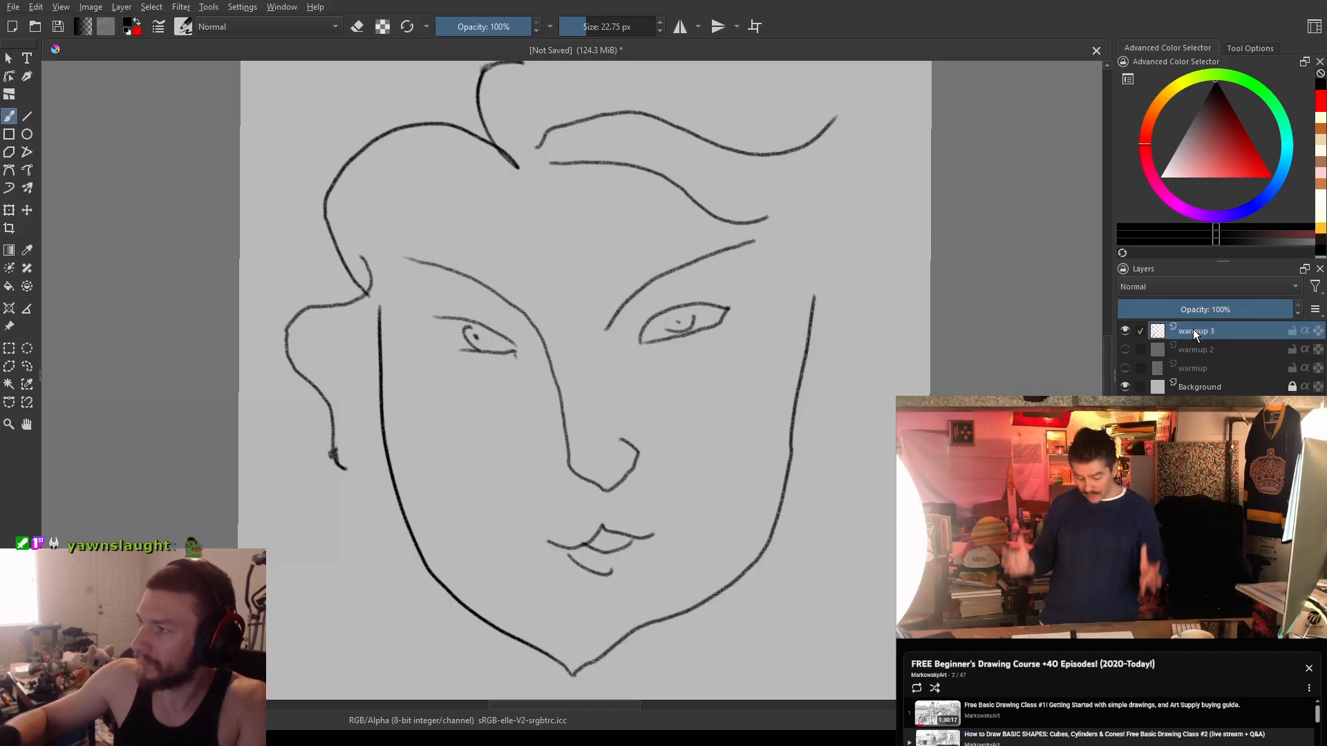
left_click(1125, 331)
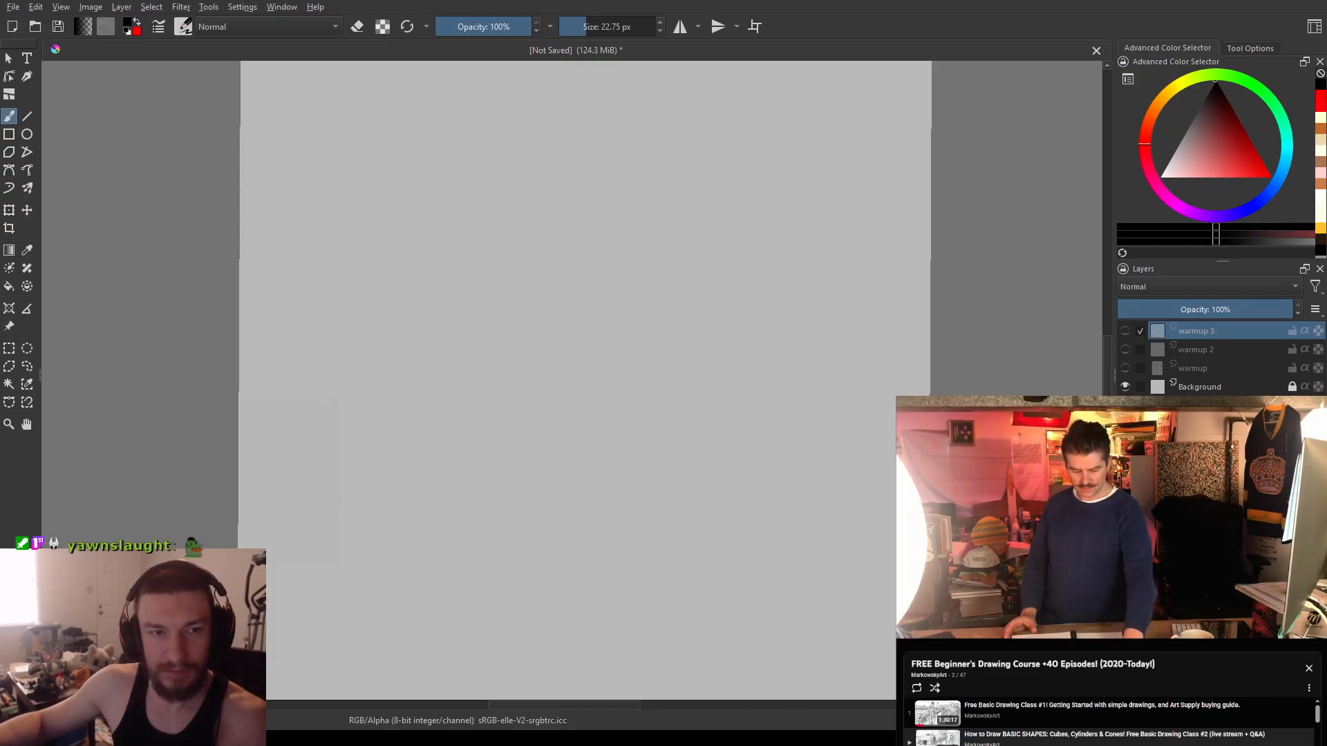
left_click(1125, 331)
left_click(1124, 332)
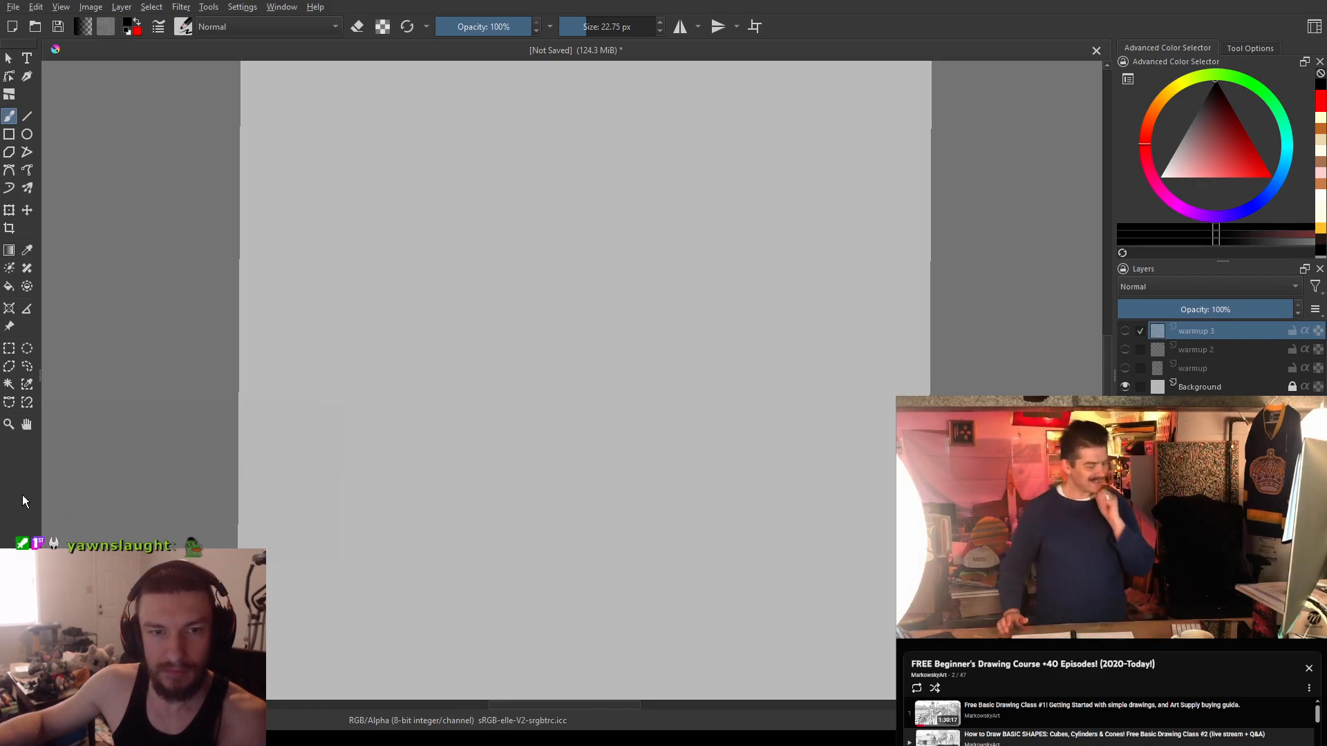
- Play the lesson at 2x speed past the geometric shapes chart to the demonstration of drawing a square
left_click(1255, 557)
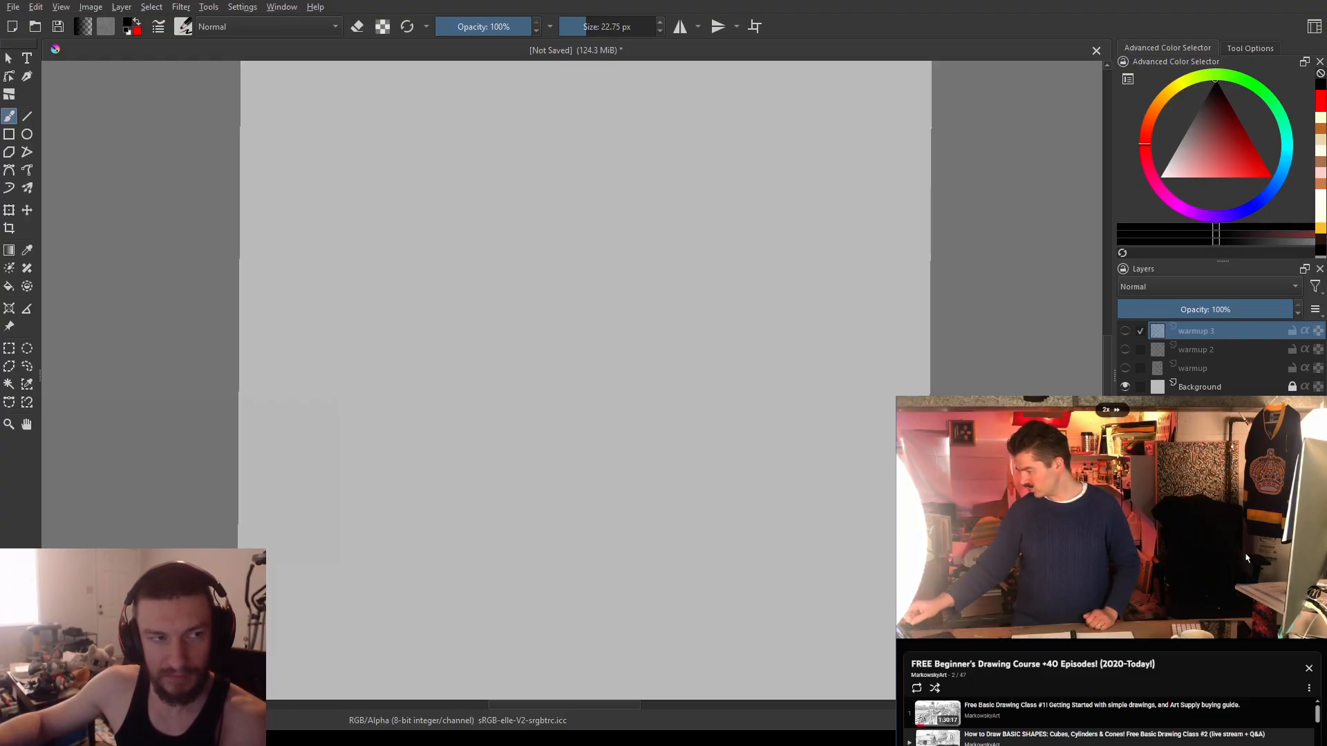
left_click(1207, 541)
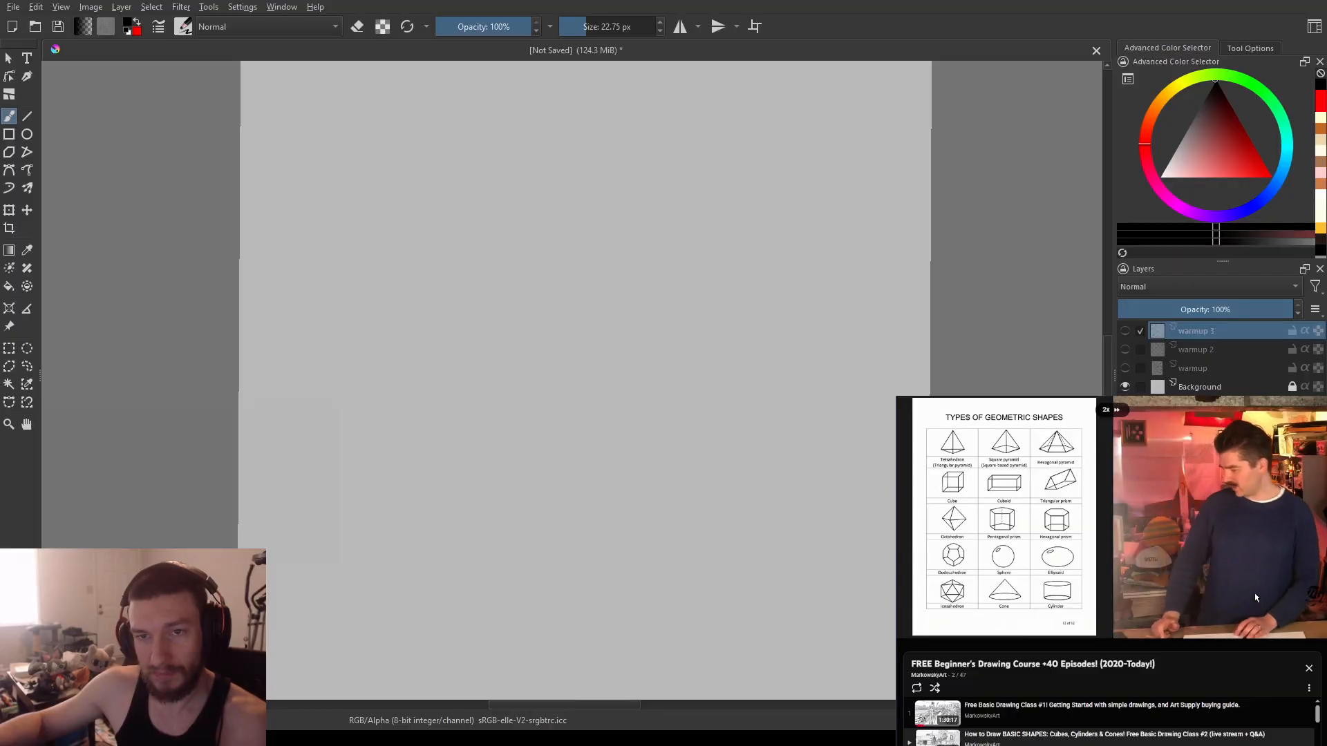
right_click(1195, 615)
left_click(1162, 560)
left_click(1185, 543)
left_click(1189, 541)
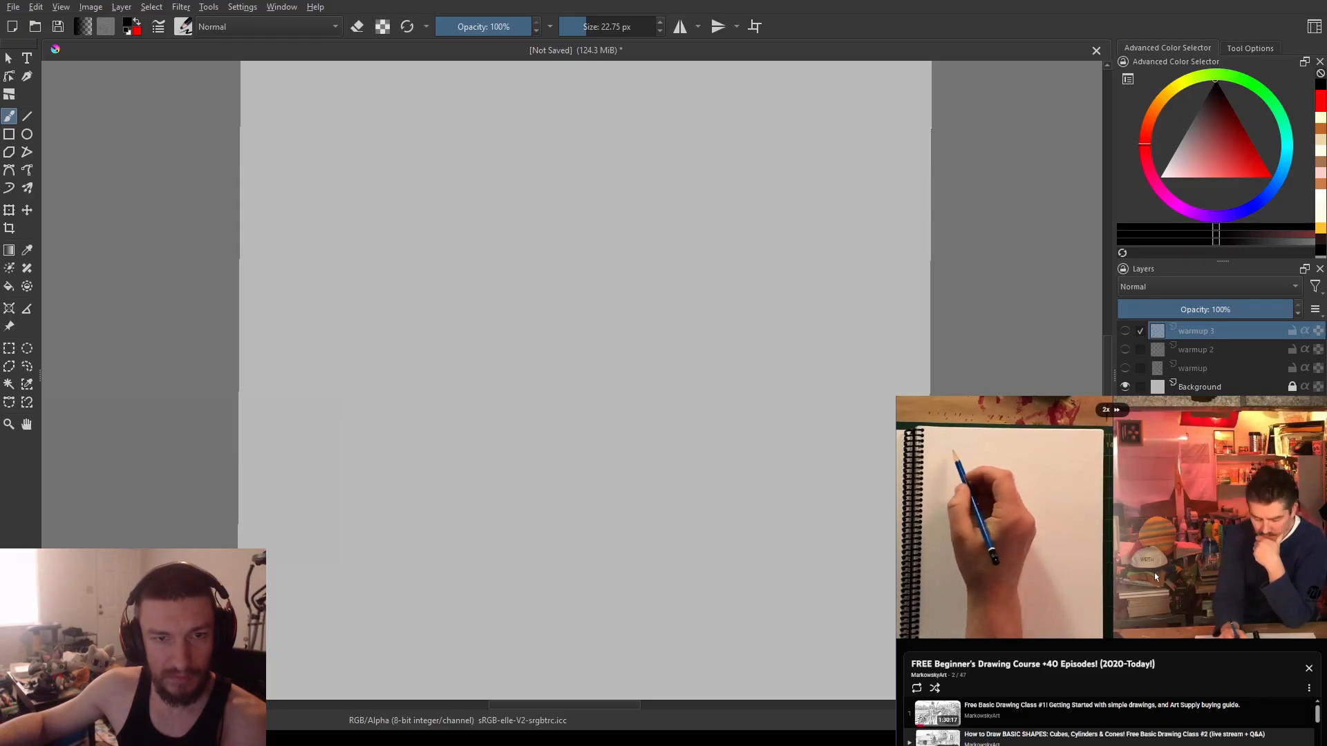
mouse_move(1153, 578)
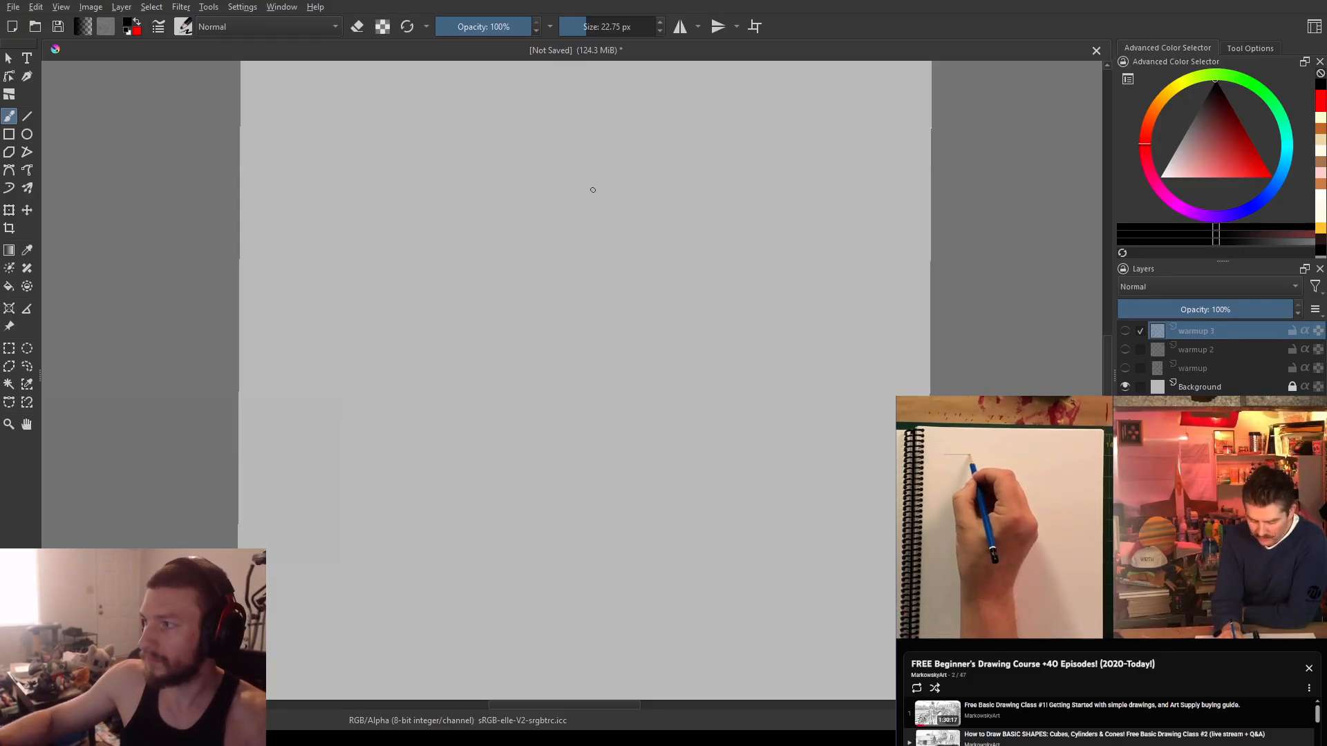
- Add a new paint layer and draw a freehand black square near the page's upper-left corner
key("Insert")
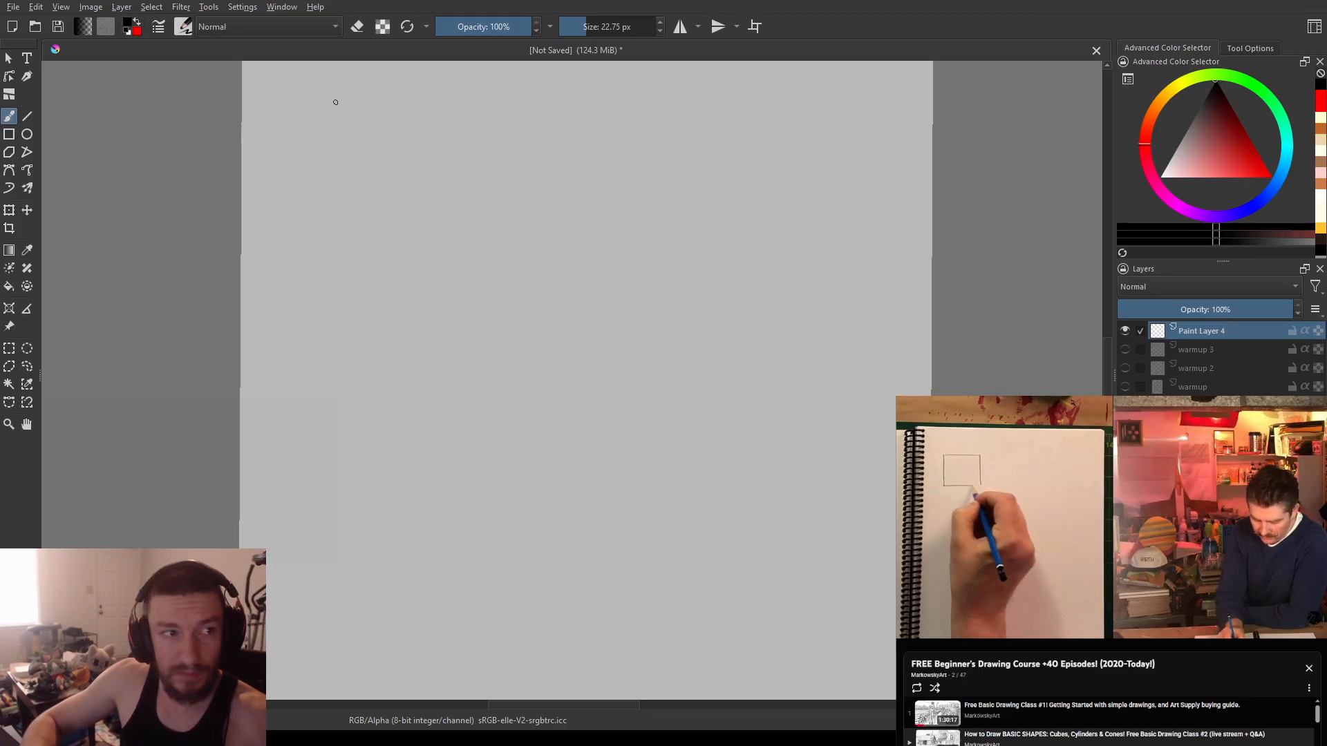
left_click_drag(339, 100, 338, 240)
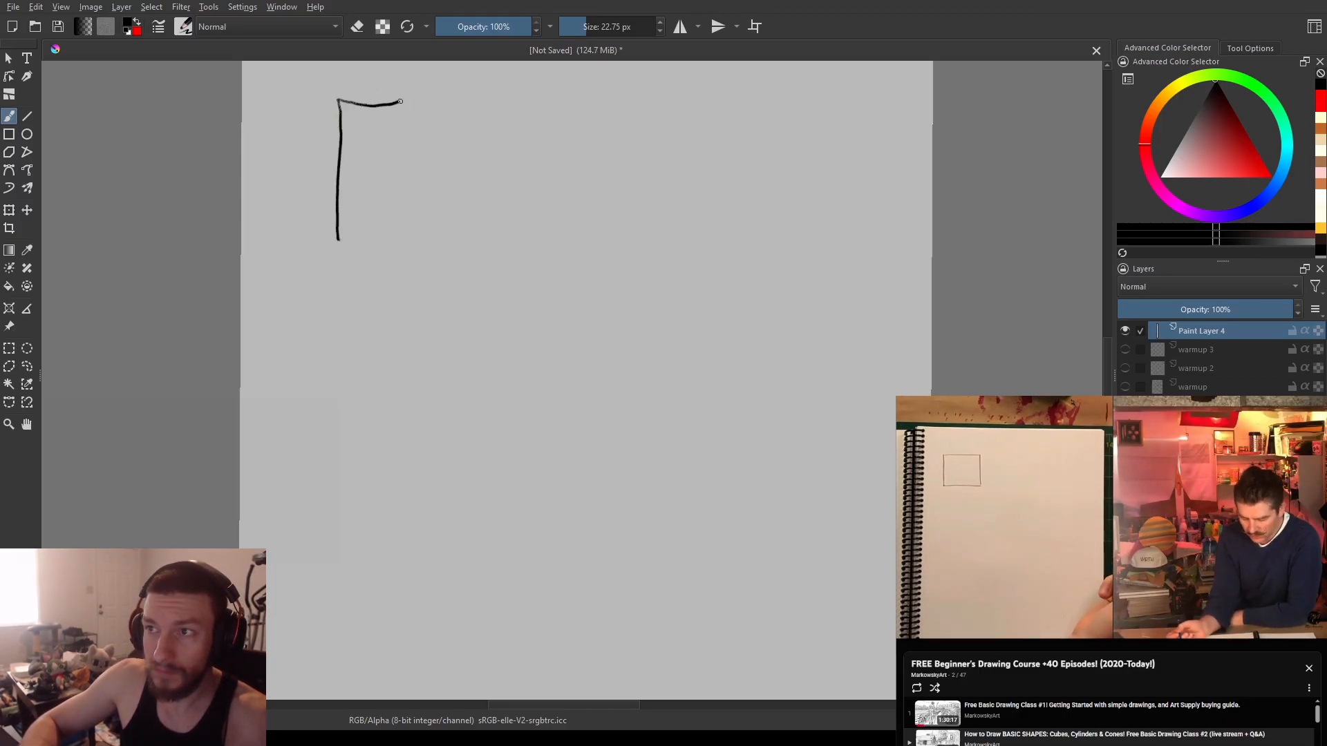
mouse_move(458, 95)
left_mouse_down()
mouse_move(498, 98)
mouse_move(500, 244)
left_mouse_up()
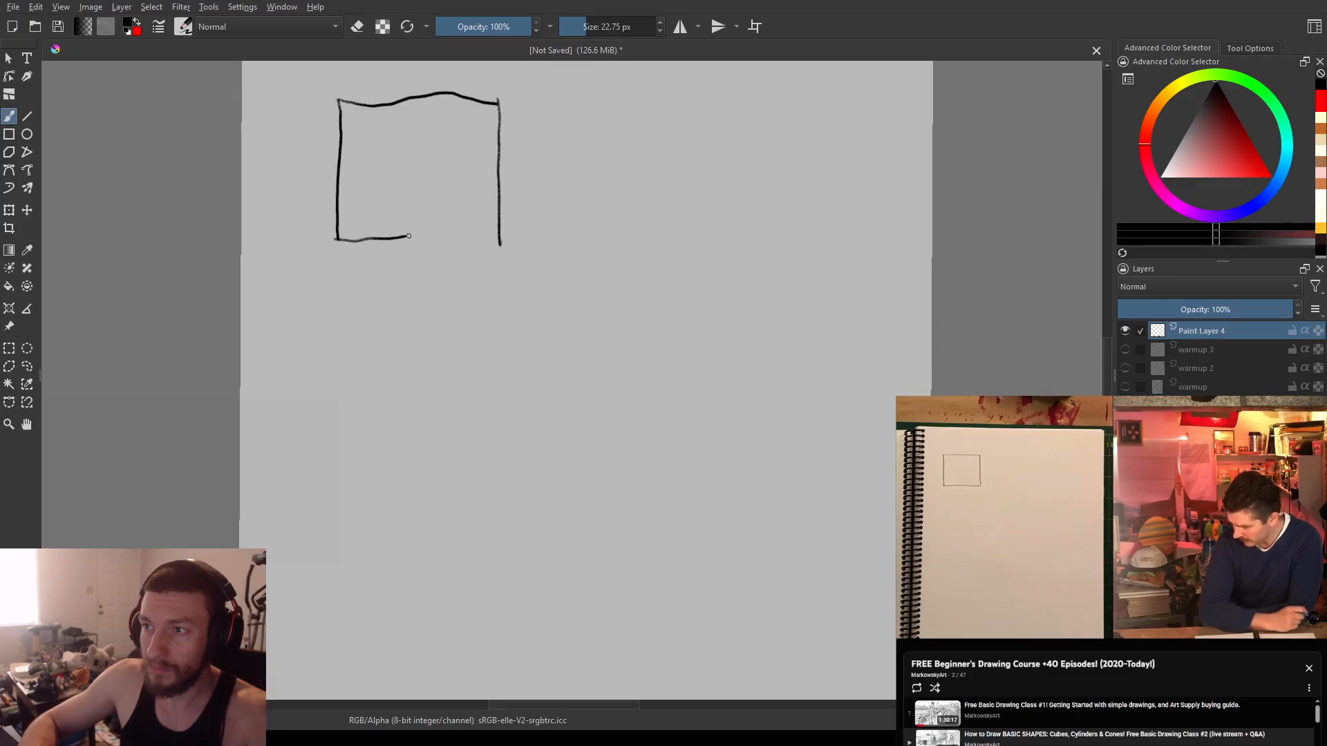
left_click_drag(403, 237, 517, 236)
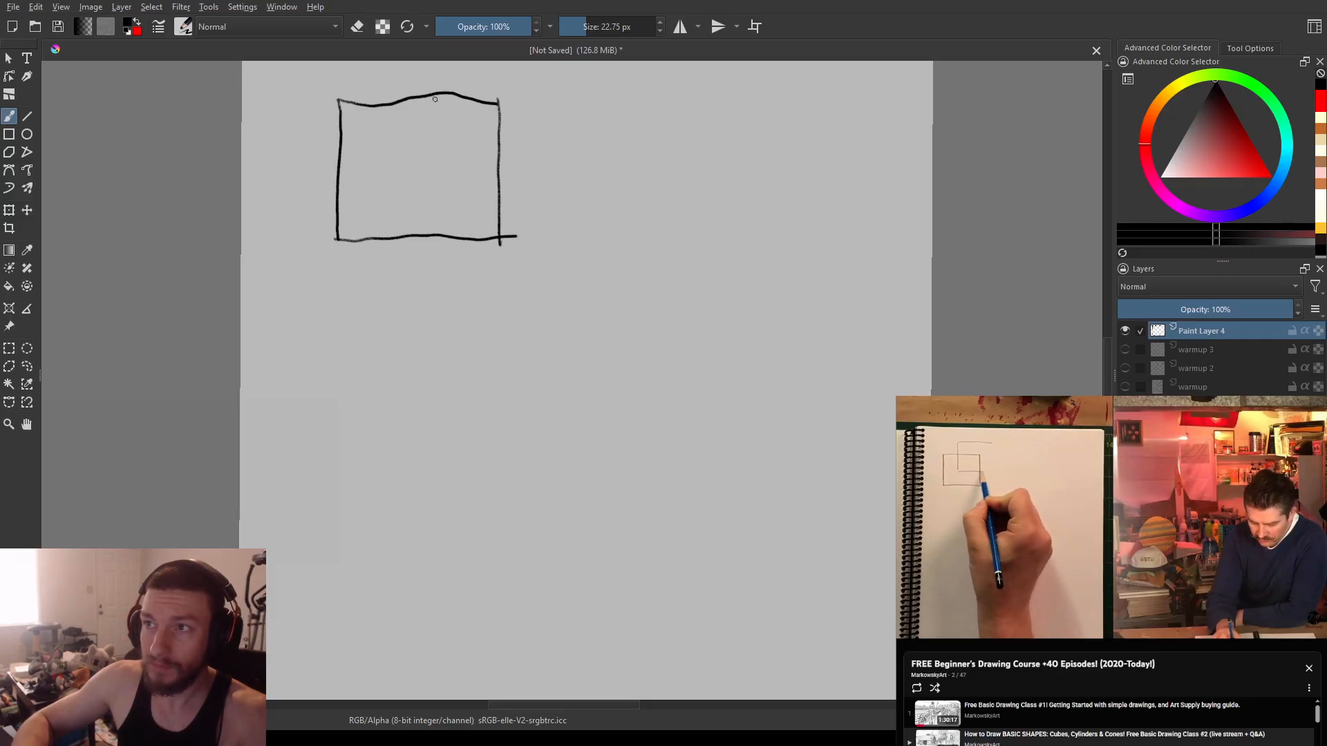
- Select the drawn square with a freehand outline and move it straight down the page to make room above it
scroll(425, 93, "up", 3)
mouse_move(471, 245)
left_mouse_down()
mouse_move(473, 210)
mouse_move(342, 156)
mouse_move(501, 409)
mouse_move(509, 161)
left_mouse_up()
key("ctrl+shift+l")
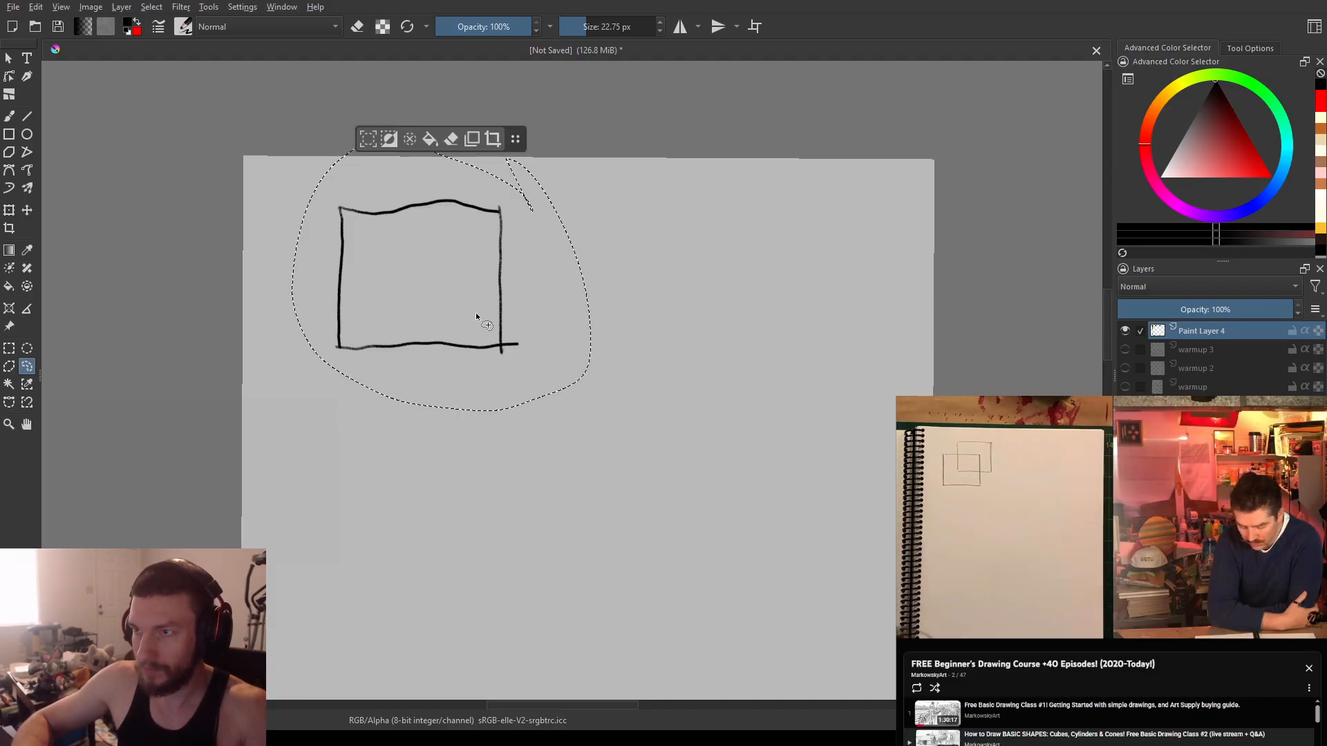
key("ctrl+t")
left_click_drag(462, 258, 474, 346)
key("Return")
key("b")
key("ctrl+t")
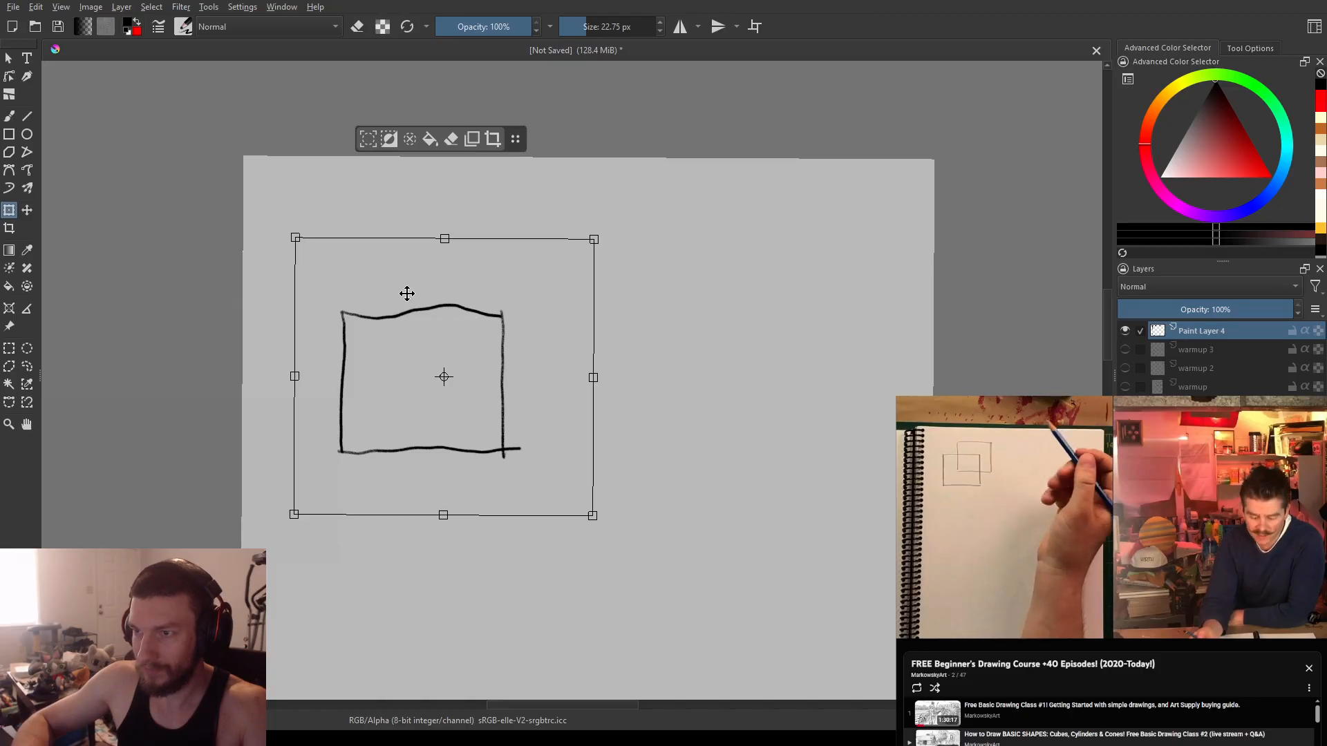
key("Return")
key("b")
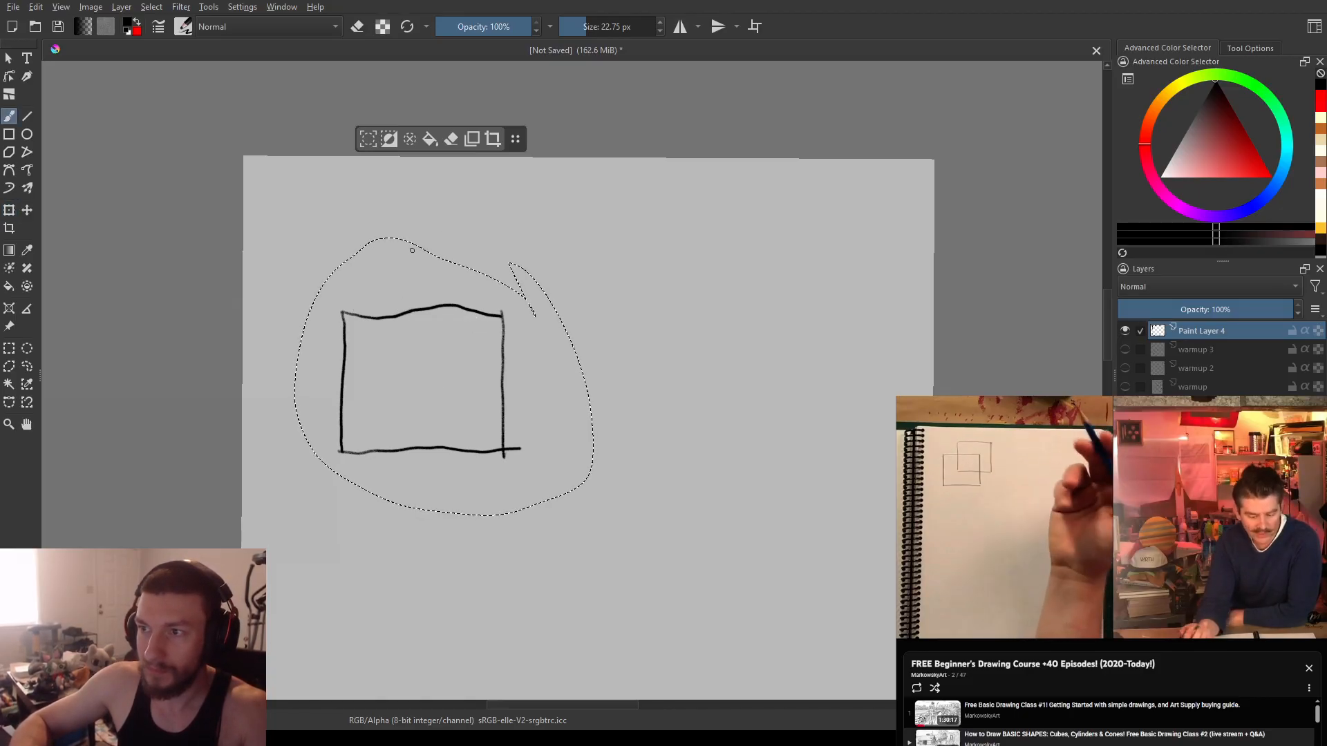
- Deselect and draw a second freehand square overlapping the first, offset up and to its right
mouse_move(415, 262)
left_mouse_down()
mouse_move(425, 386)
mouse_move(572, 402)
left_mouse_up()
key("ctrl+shift+a")
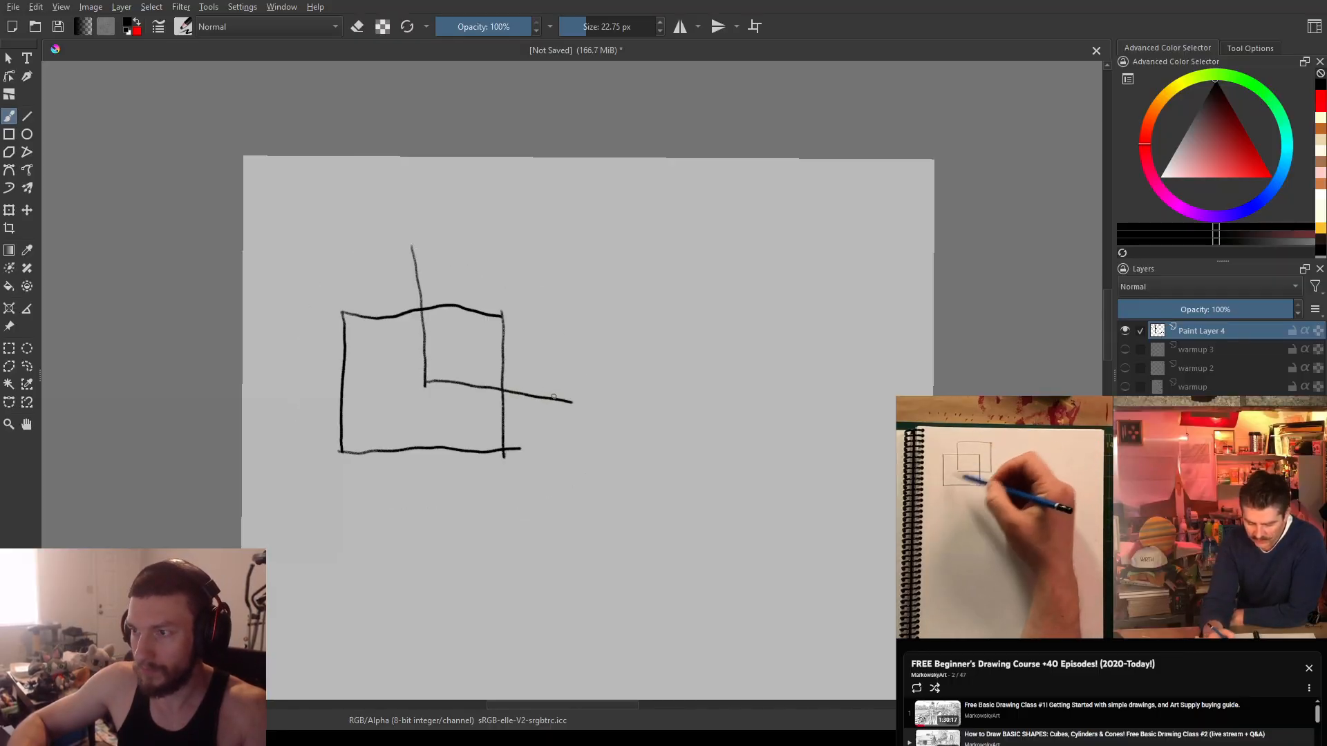
key("ctrl+z")
key("ctrl+z")
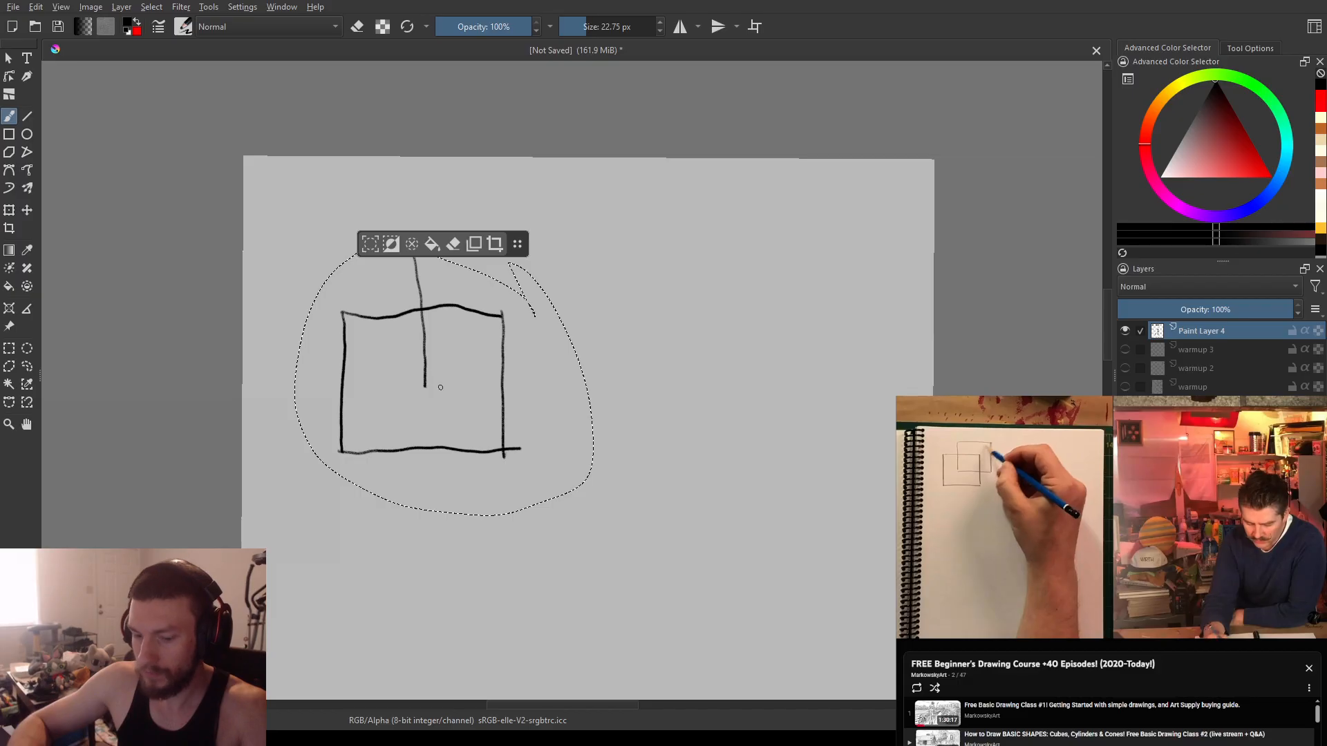
key("ctrl+shift+a")
left_click_drag(421, 388, 476, 390)
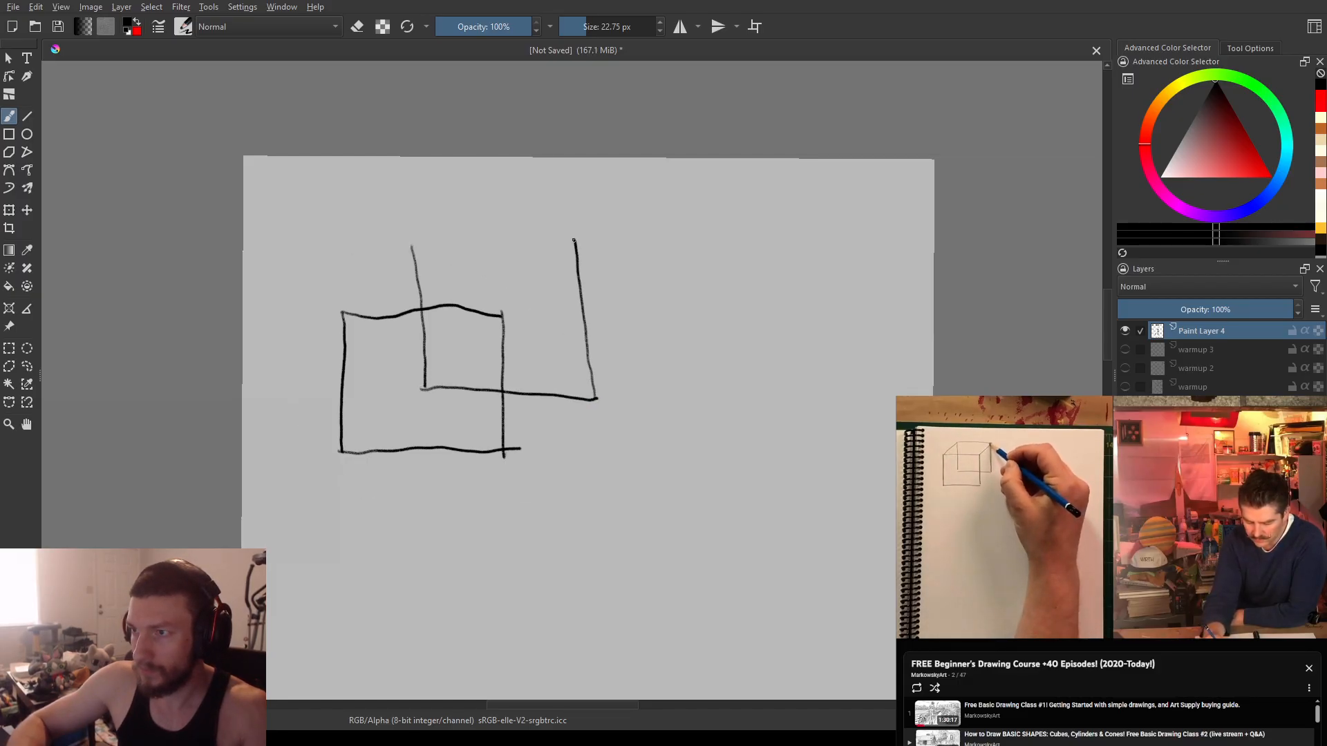
left_click_drag(515, 253, 576, 243)
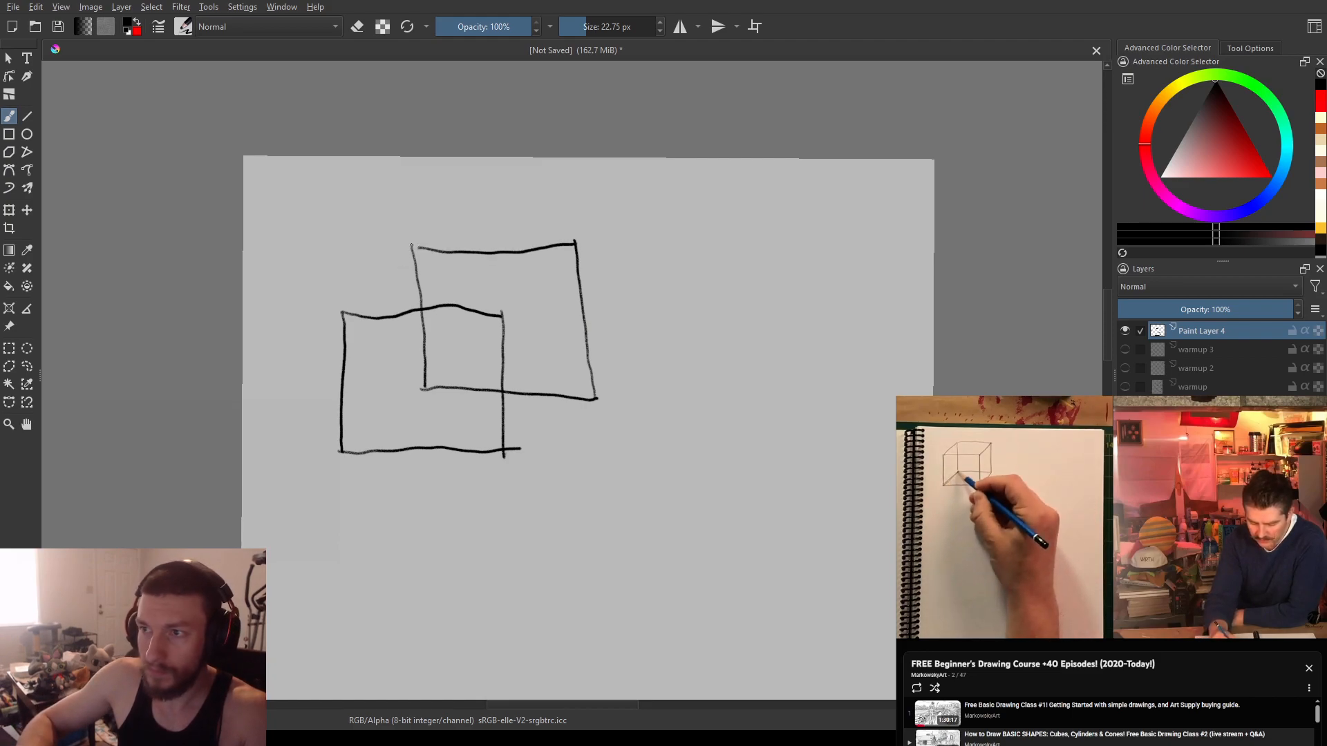
- Connect the matching corners of the two overlapping squares with diagonal lines to complete the first see-through cube
left_click_drag(374, 282, 341, 314)
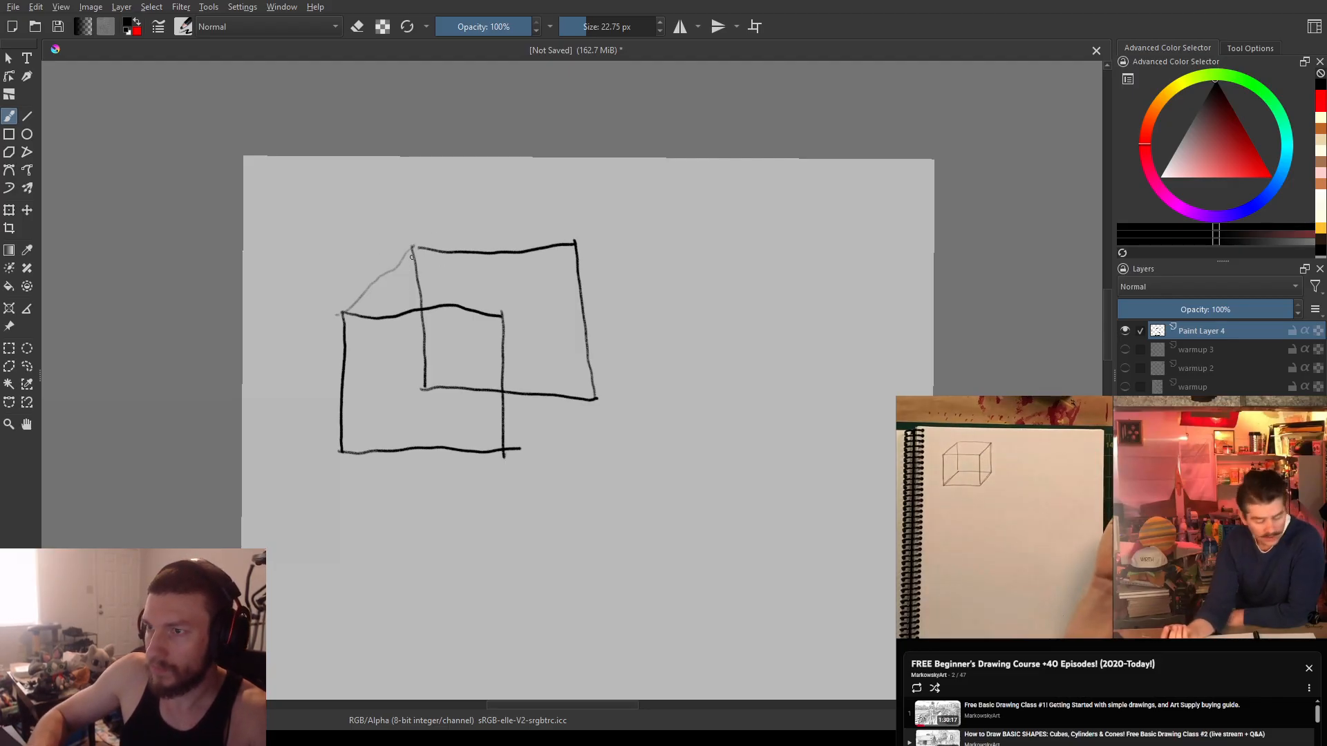
left_click_drag(412, 247, 353, 310)
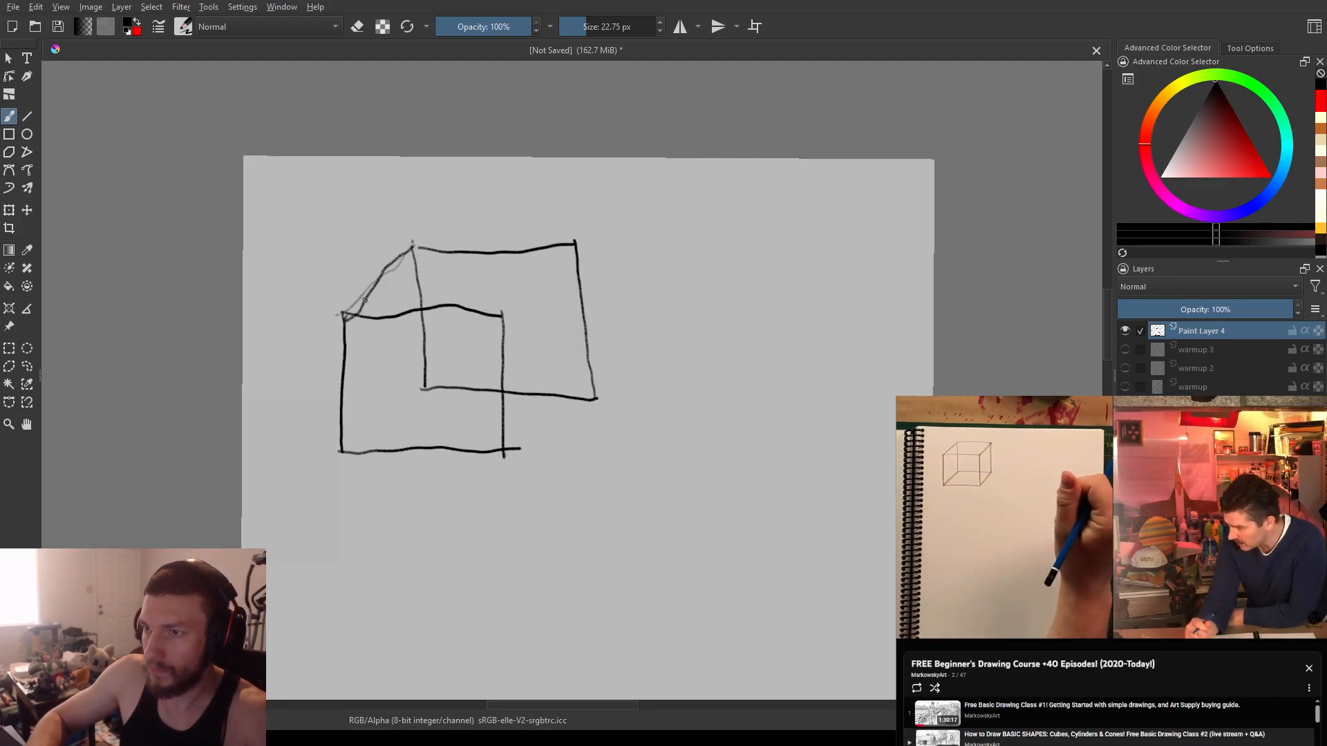
left_click_drag(572, 248, 483, 330)
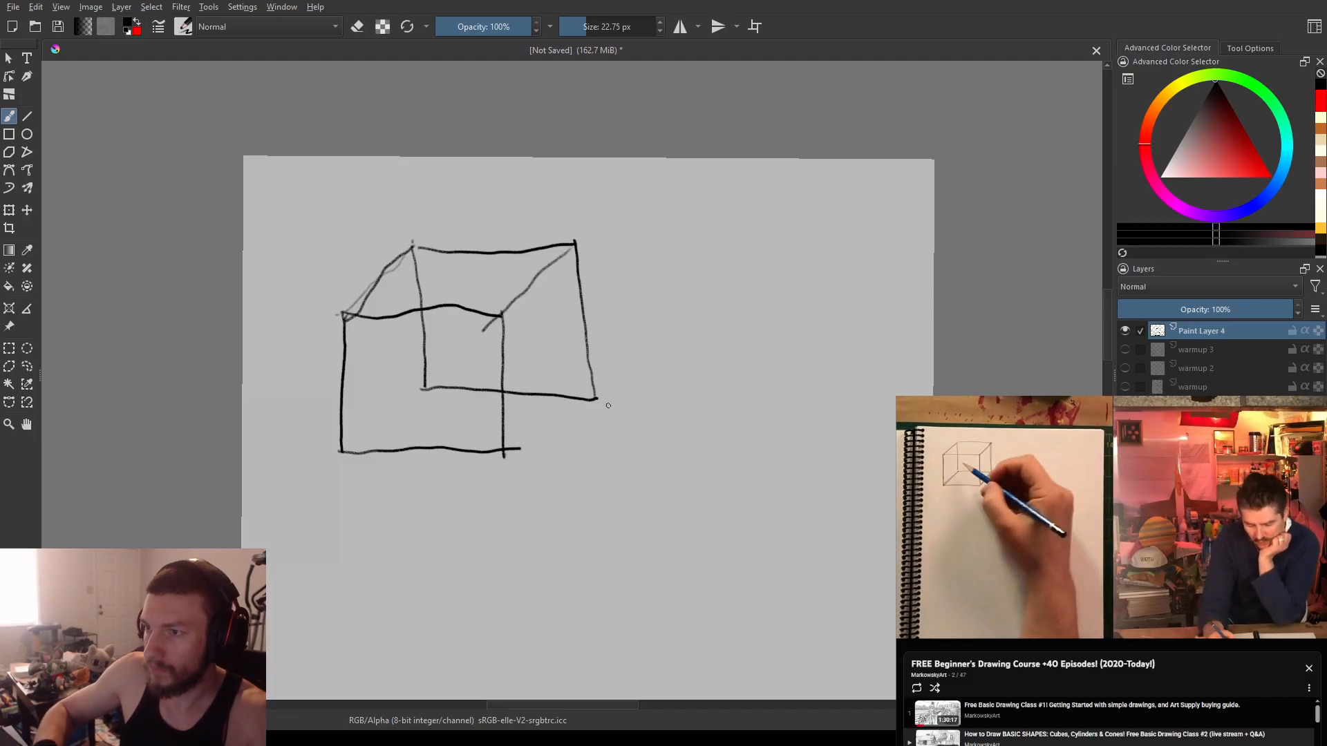
left_click_drag(595, 399, 521, 436)
left_click_drag(425, 389, 331, 457)
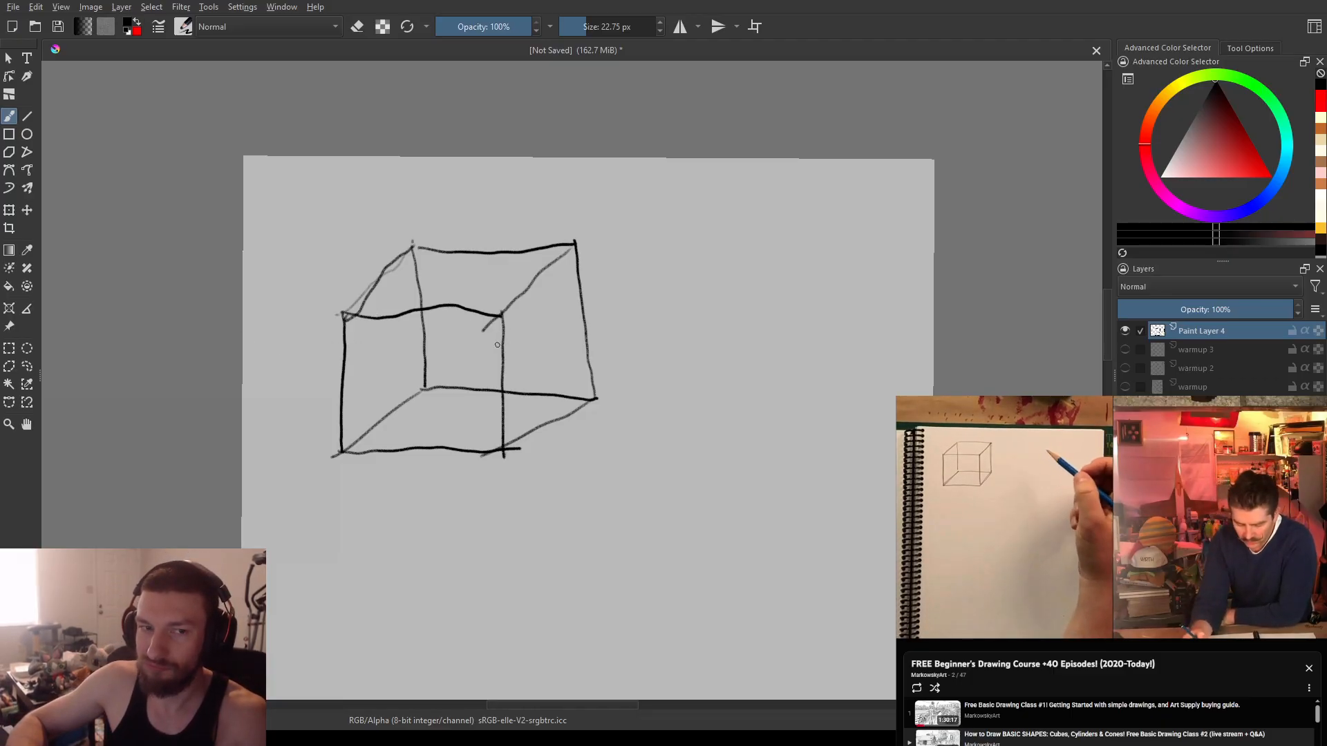
key("Delete")
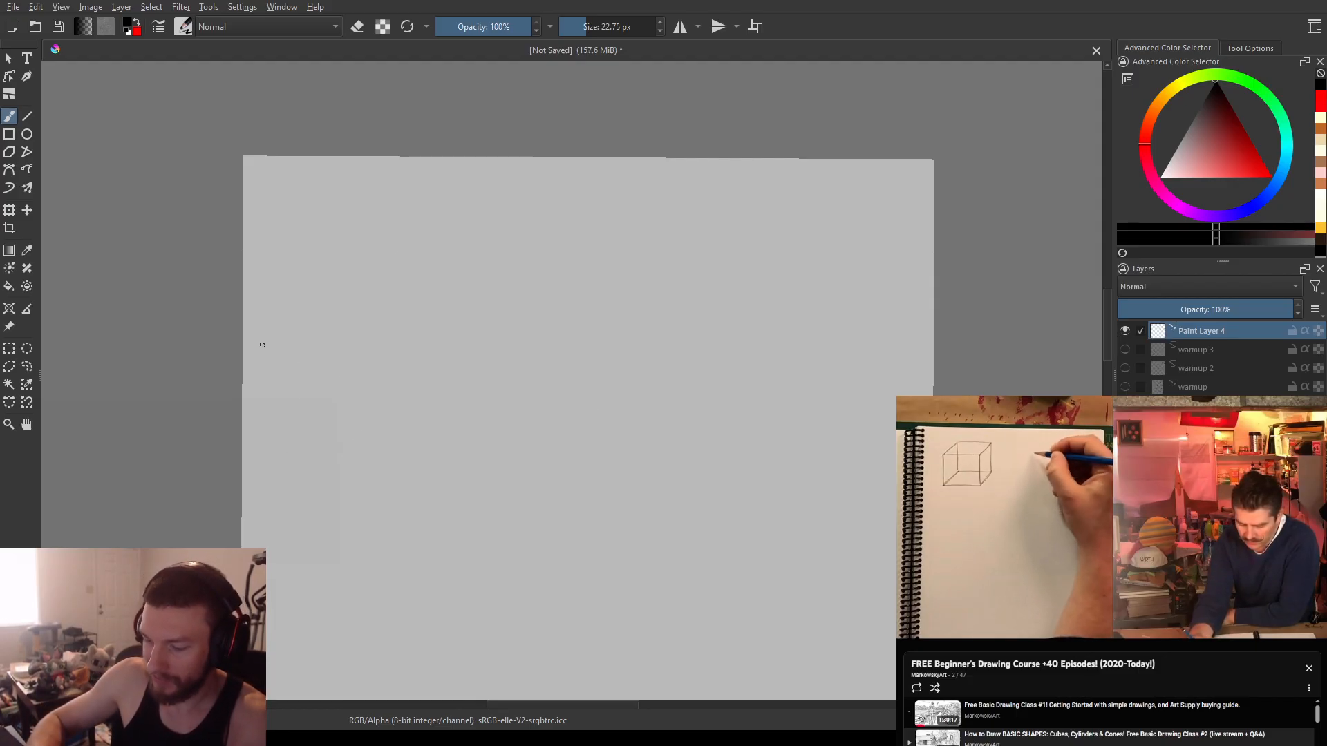
key("ctrl+z")
scroll(548, 296, "down", 5)
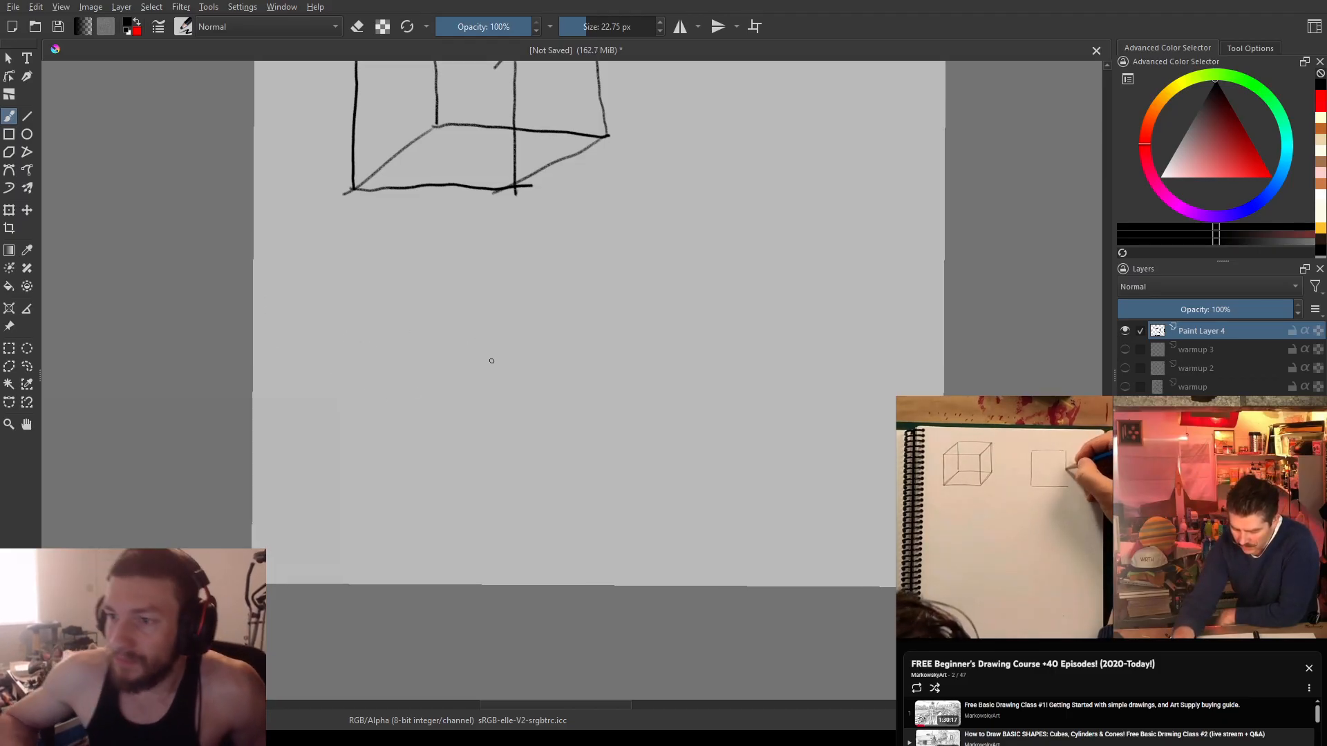
- Draw two overlapping squares to the right of the first cube, the back one offset up and to the right
mouse_move(708, 217)
left_mouse_down()
mouse_move(616, 394)
mouse_move(535, 413)
left_mouse_up()
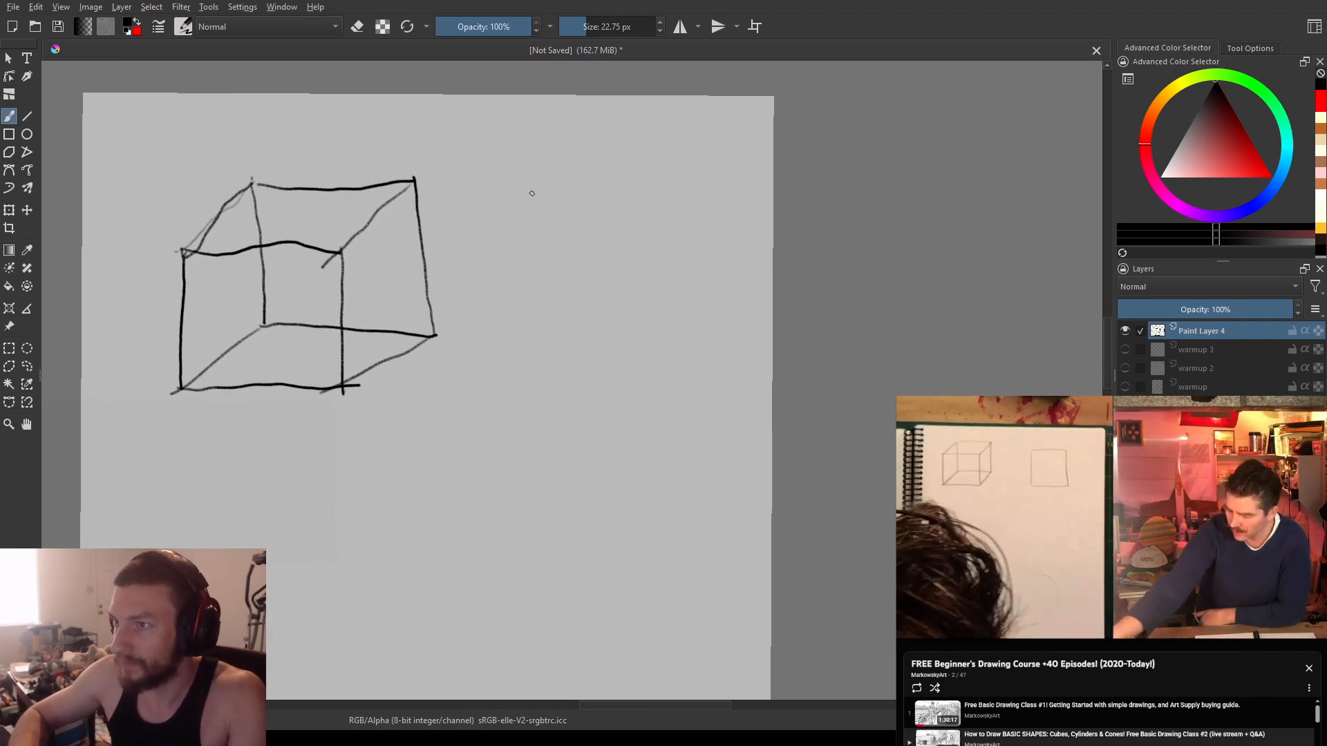
mouse_move(528, 195)
left_mouse_down()
mouse_move(530, 327)
mouse_move(676, 337)
left_mouse_up()
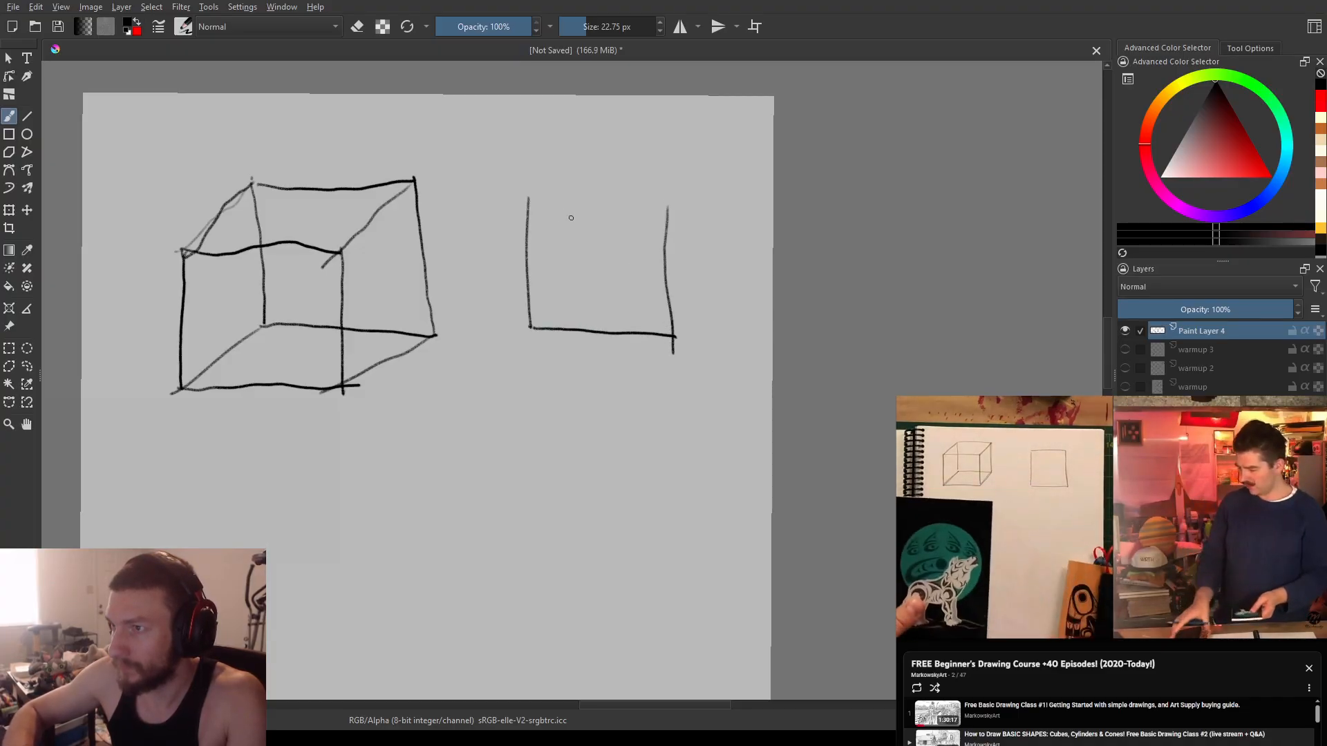
left_click_drag(530, 199, 681, 208)
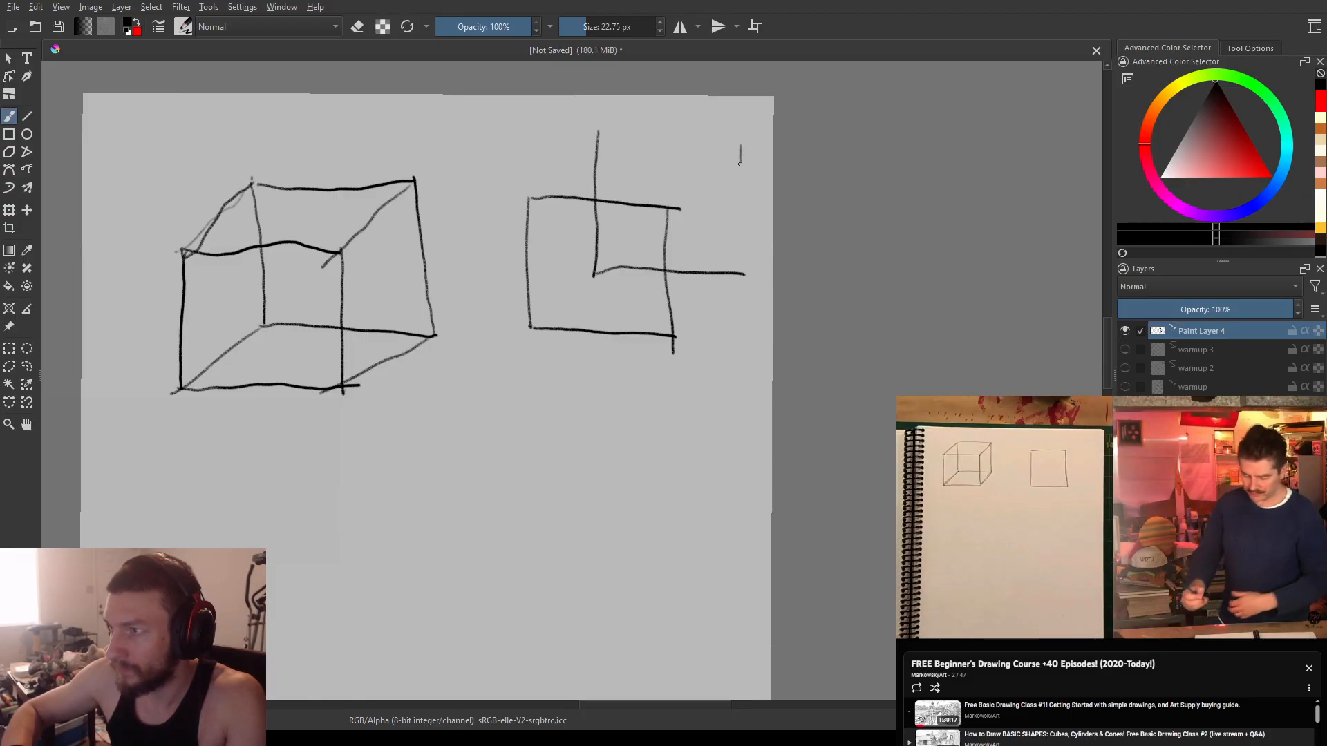
left_click_drag(741, 254, 743, 274)
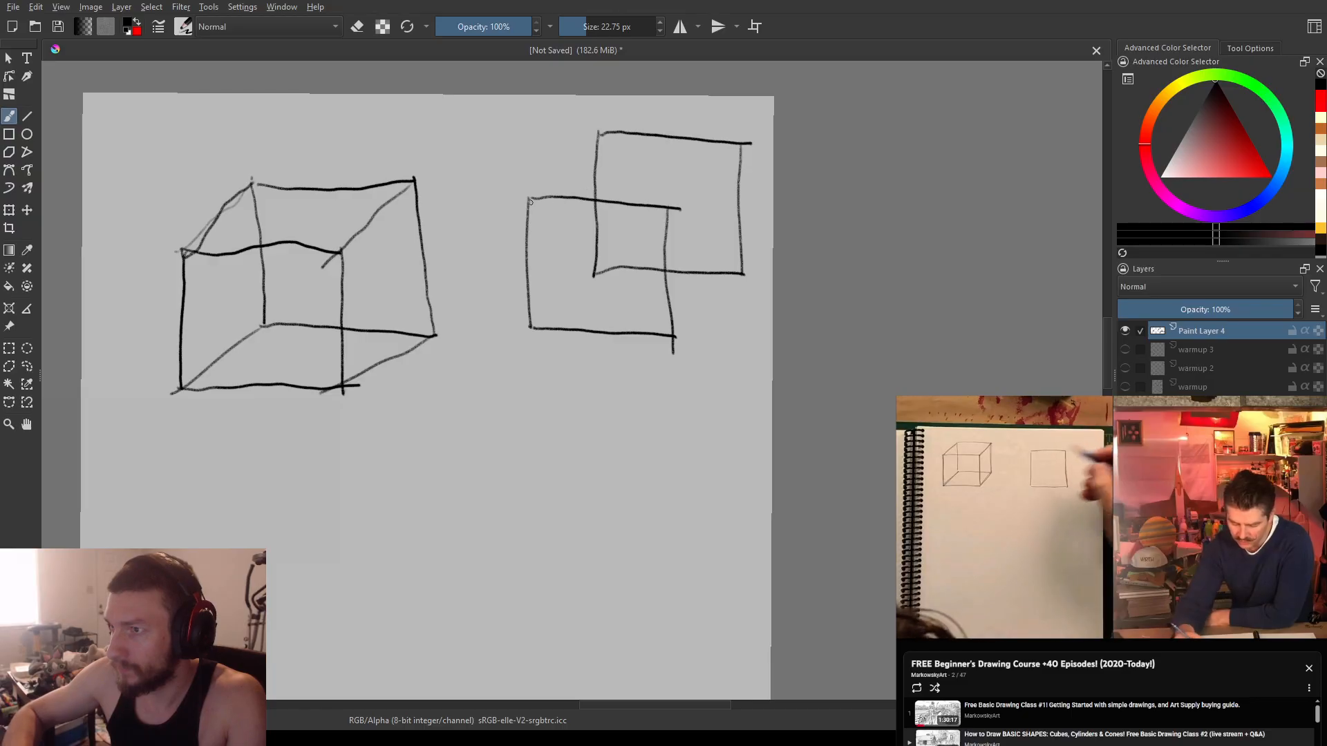
- Join the corners of the second pair of squares with diagonals to complete the second cube
left_click_drag(598, 145, 618, 129)
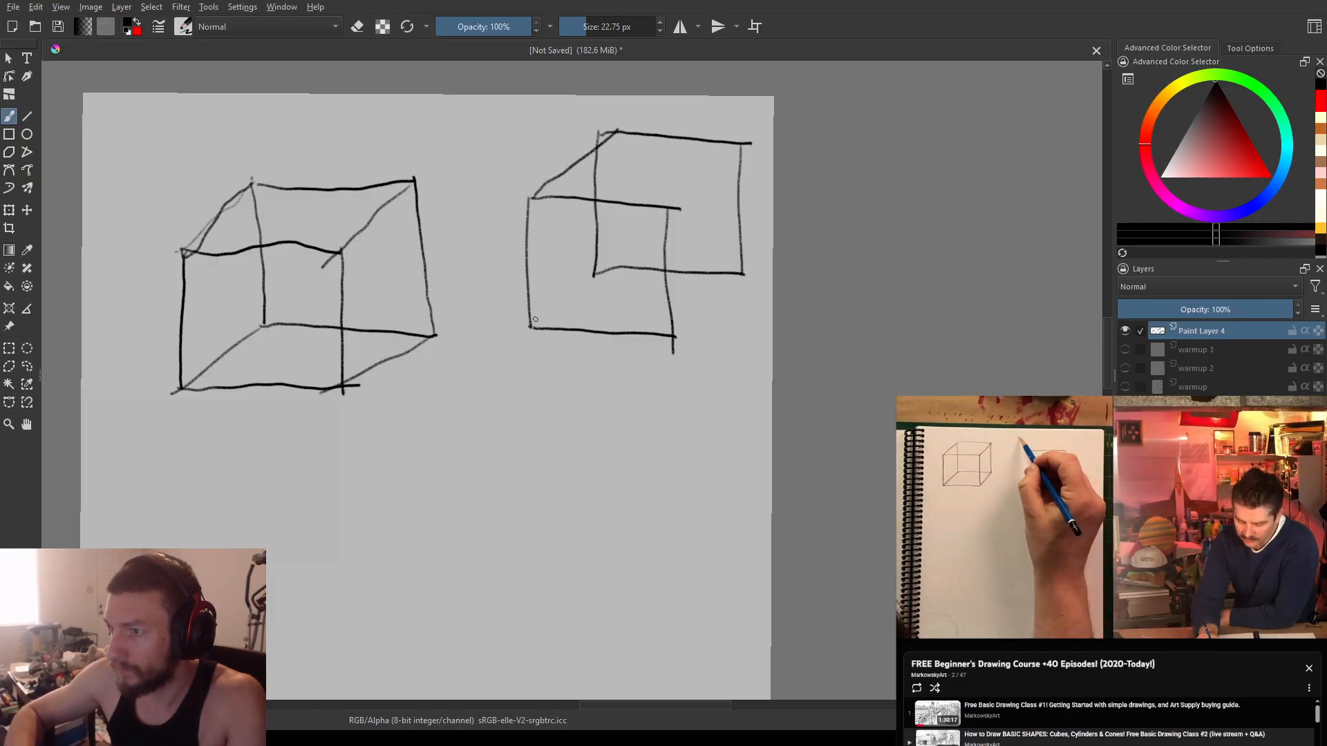
left_click_drag(532, 325, 602, 251)
key("ctrl+z")
left_click_drag(532, 326, 603, 261)
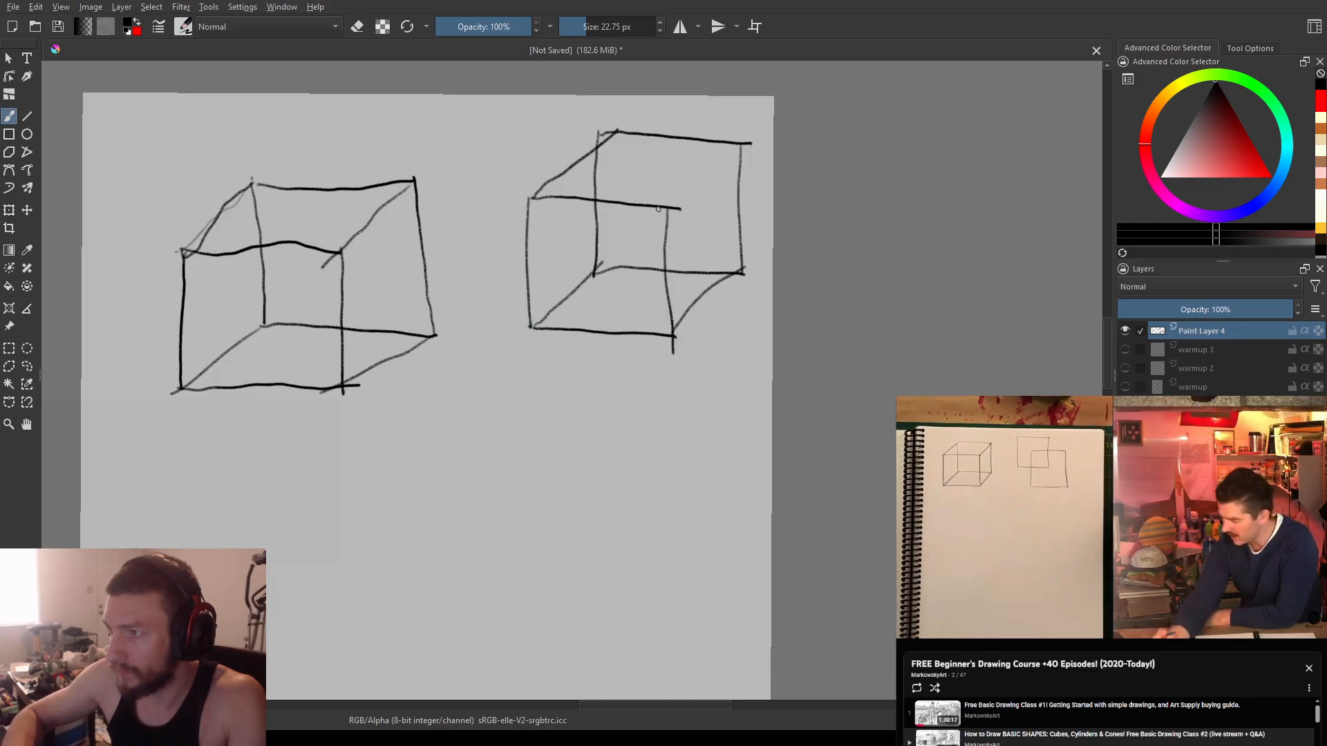
left_click_drag(704, 186, 754, 139)
- Draw a third see-through cube below the second, with its back square offset up and to the left and all corners joined
mouse_move(528, 371)
left_mouse_down()
mouse_move(595, 282)
mouse_move(586, 249)
left_mouse_up()
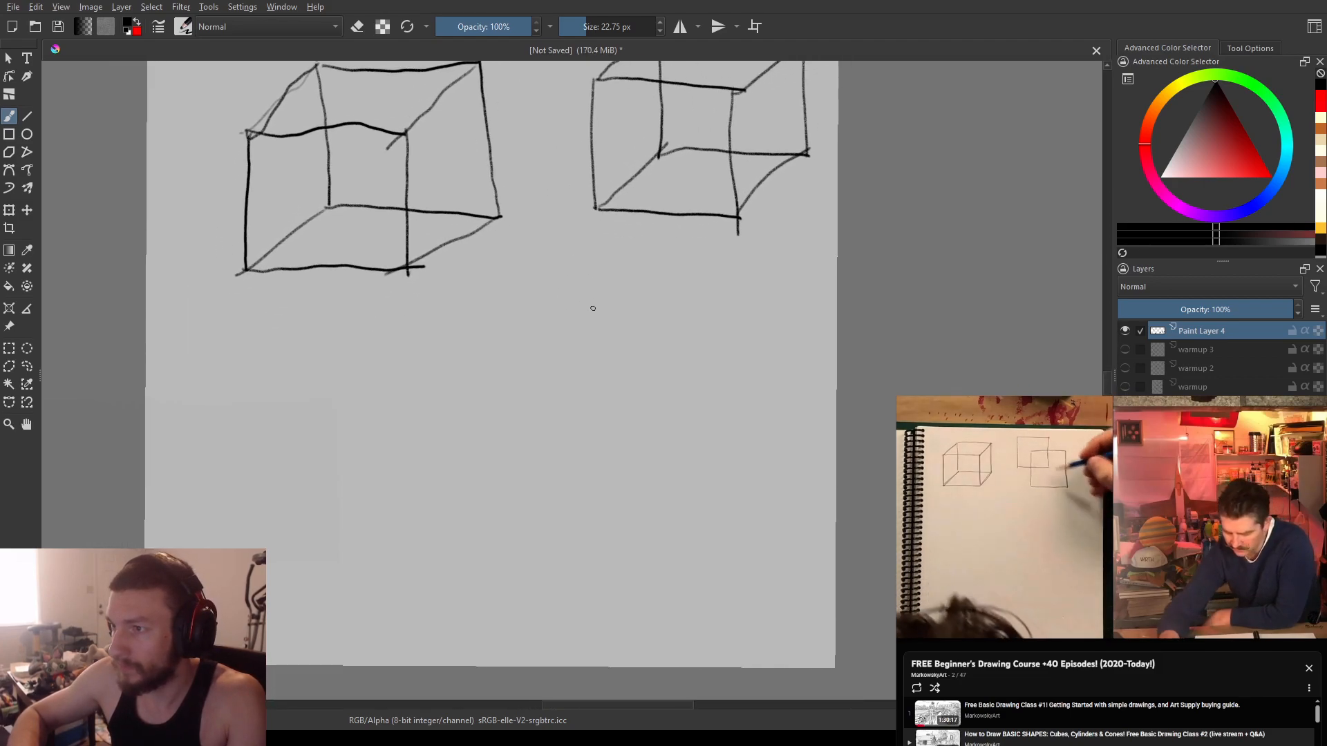
mouse_move(598, 317)
left_mouse_down()
mouse_move(589, 446)
mouse_move(744, 449)
mouse_move(740, 327)
mouse_move(590, 323)
left_mouse_up()
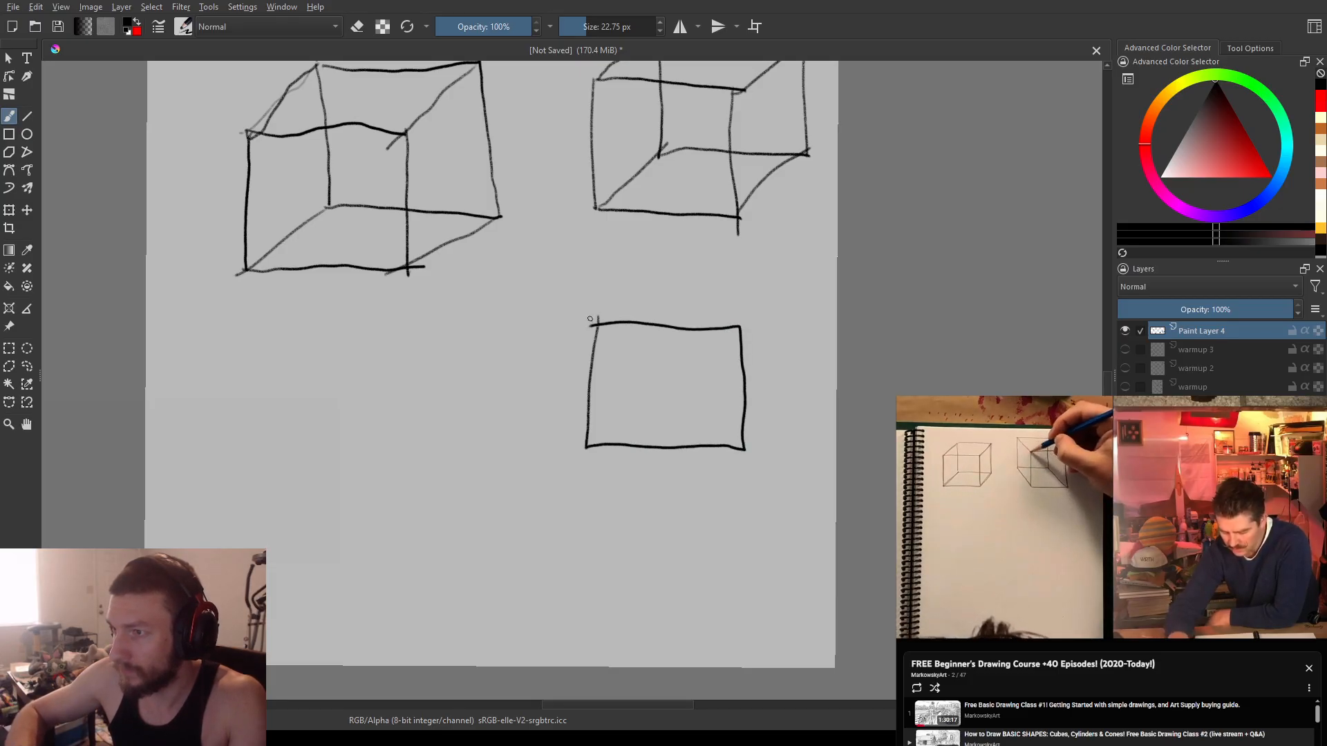
mouse_move(664, 263)
left_mouse_down()
mouse_move(661, 391)
mouse_move(595, 393)
mouse_move(517, 384)
mouse_move(524, 262)
left_mouse_up()
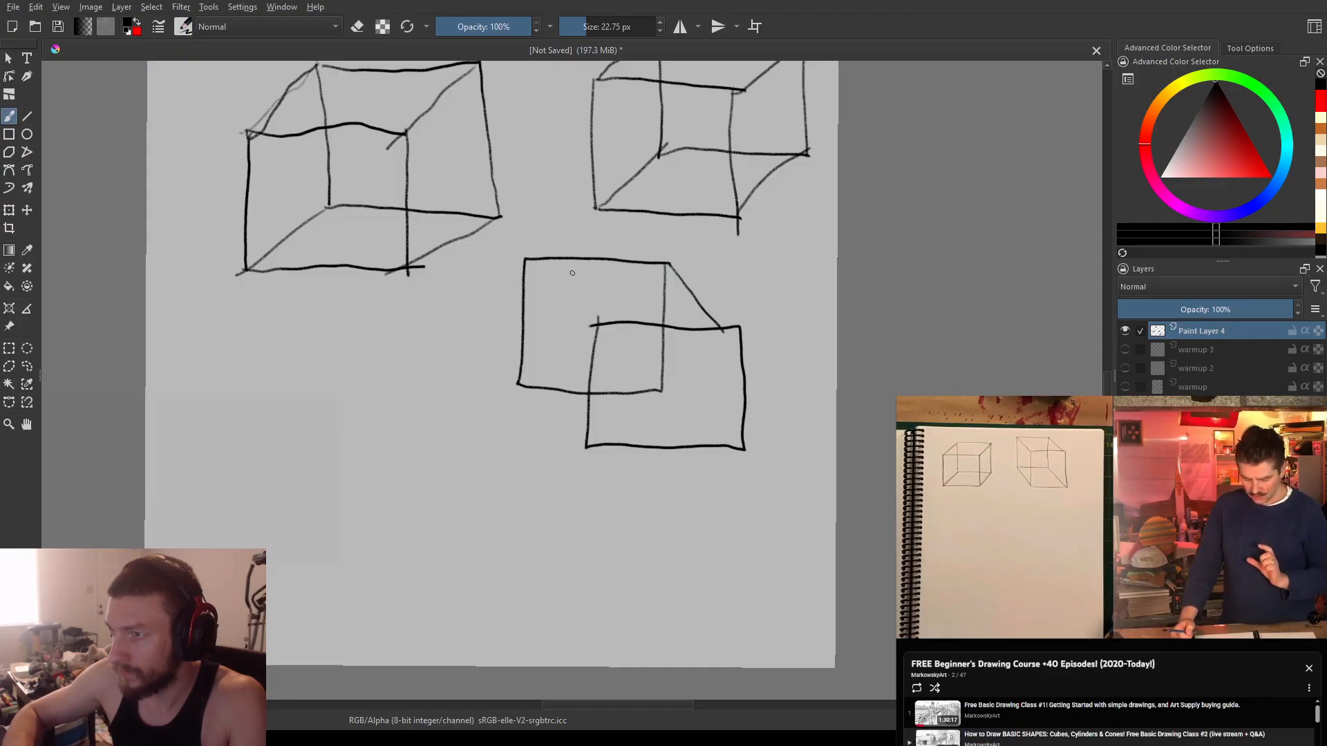
left_click_drag(520, 384, 606, 465)
left_click_drag(665, 393, 746, 459)
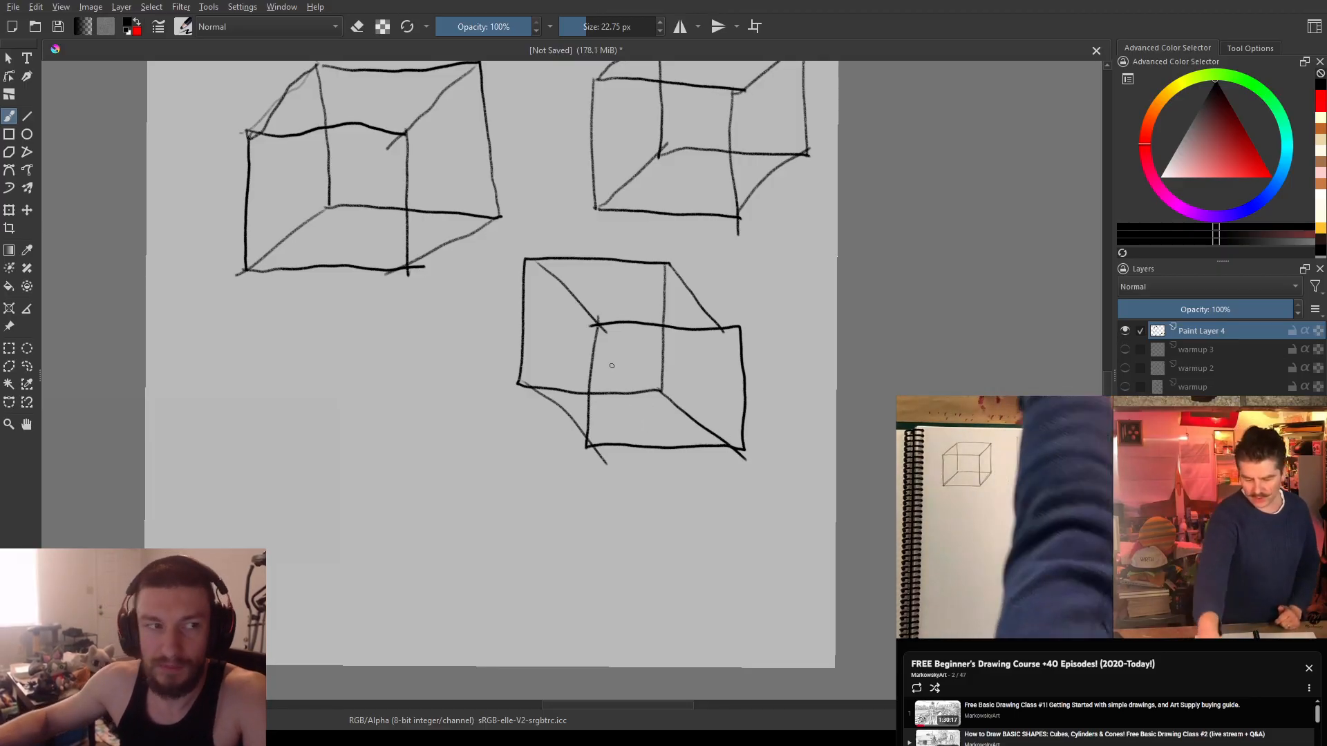
scroll(611, 366, "down", 1)
left_click_drag(597, 404, 552, 476)
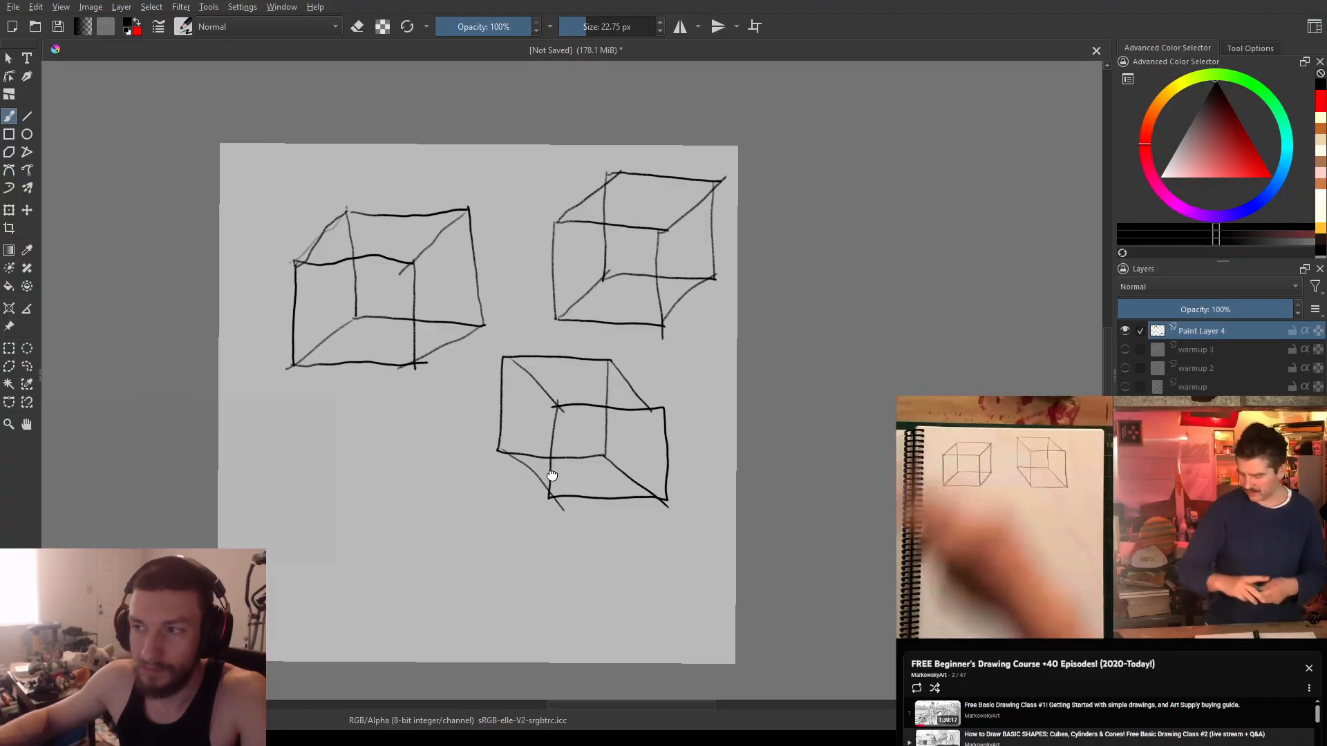
scroll(551, 475, "up", 2)
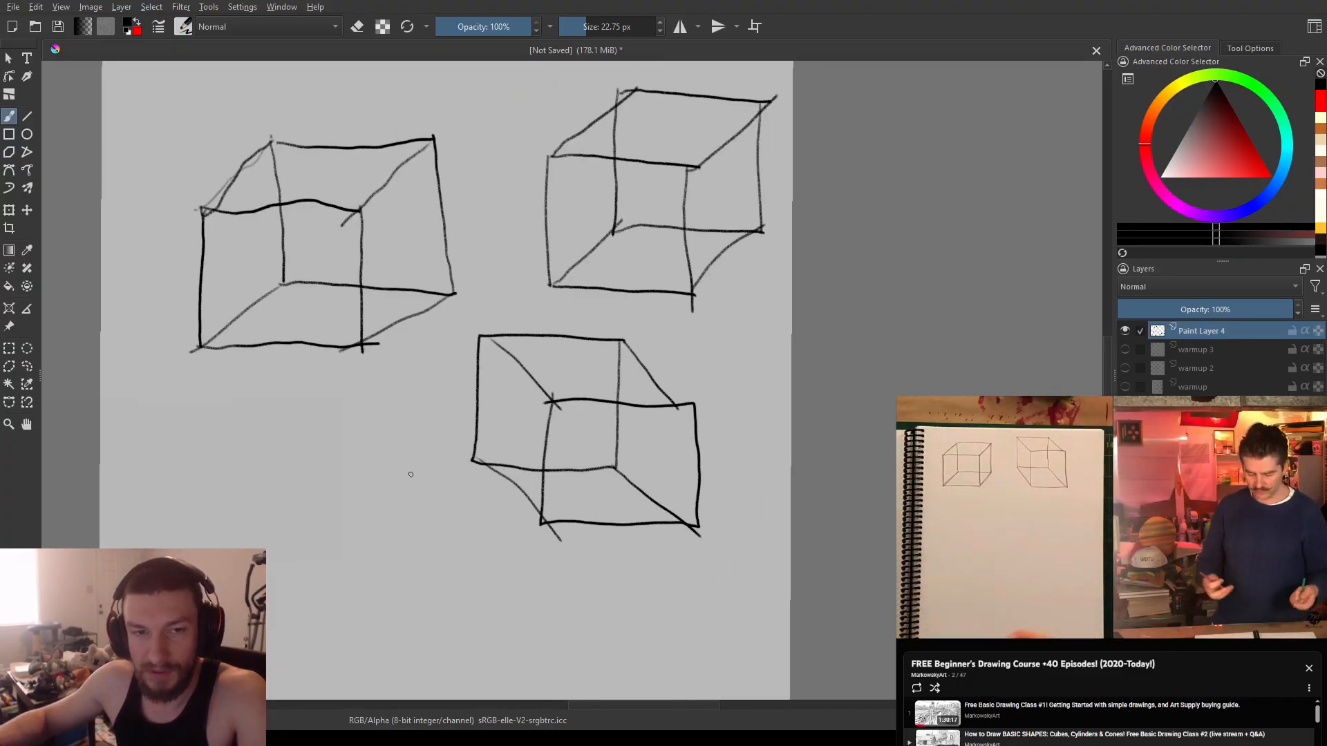
key("x")
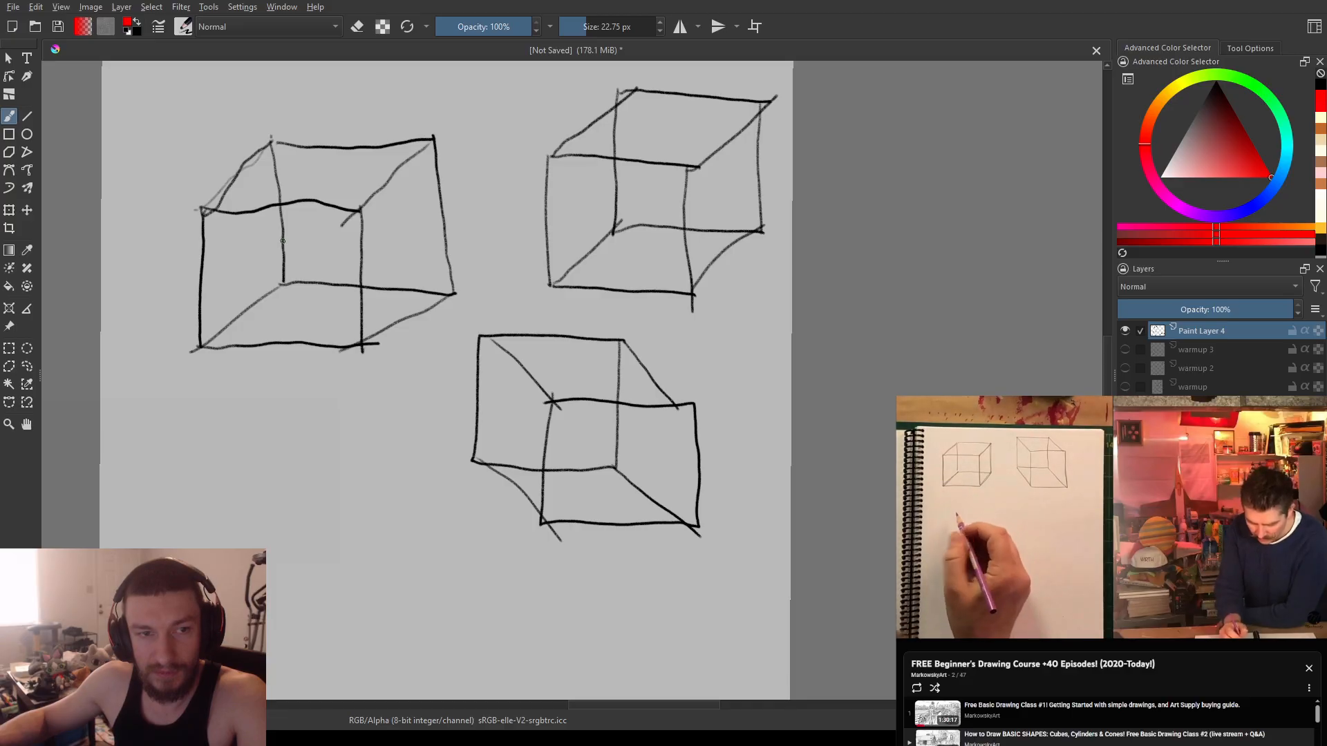
key("x")
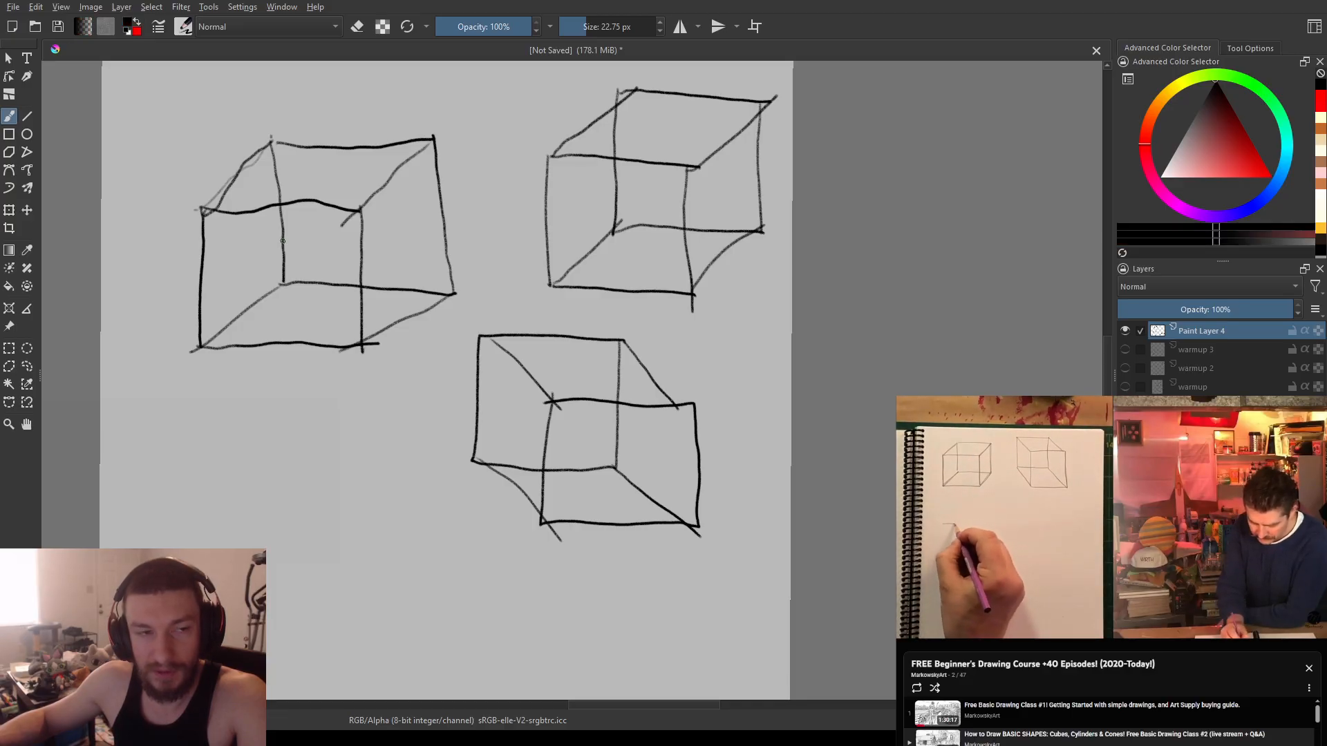
mouse_move(300, 476)
left_mouse_down()
mouse_move(385, 371)
mouse_move(442, 388)
mouse_move(426, 350)
mouse_move(415, 361)
mouse_move(439, 365)
mouse_move(379, 379)
left_mouse_up()
key("ctrl+z")
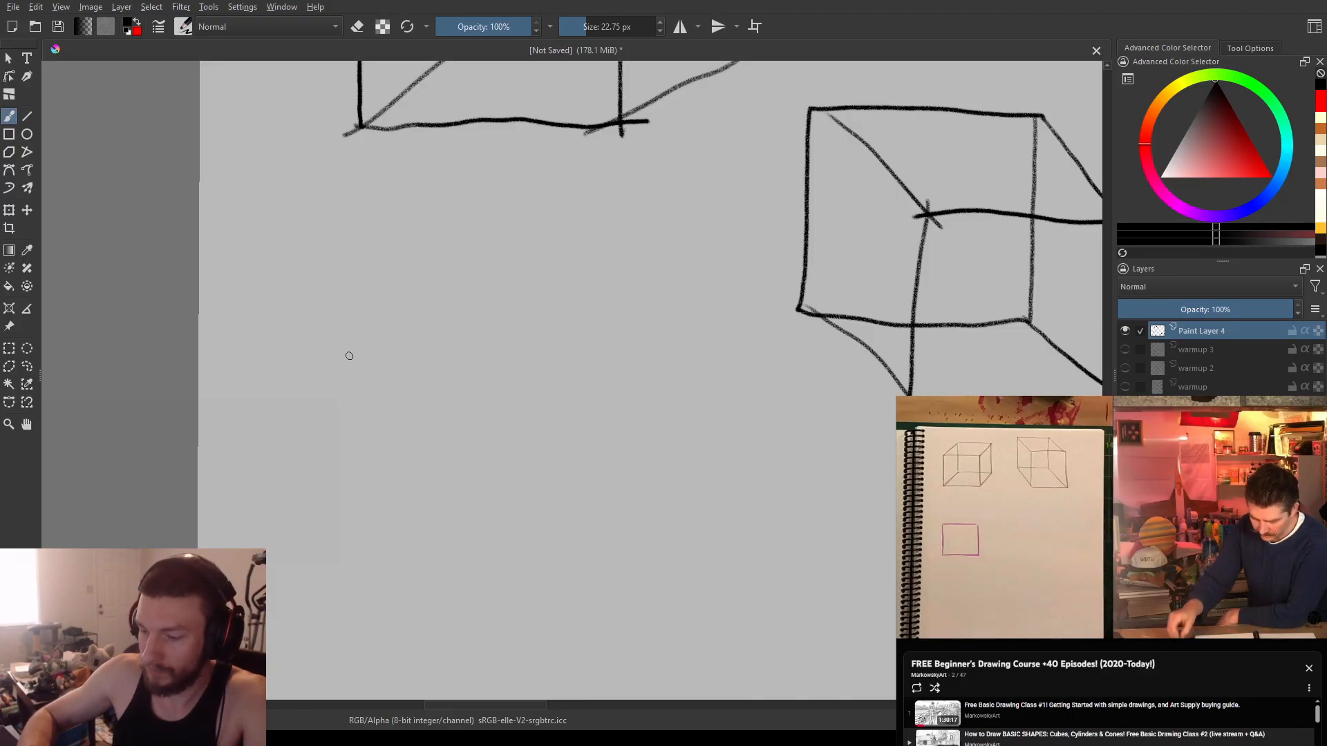
key("x")
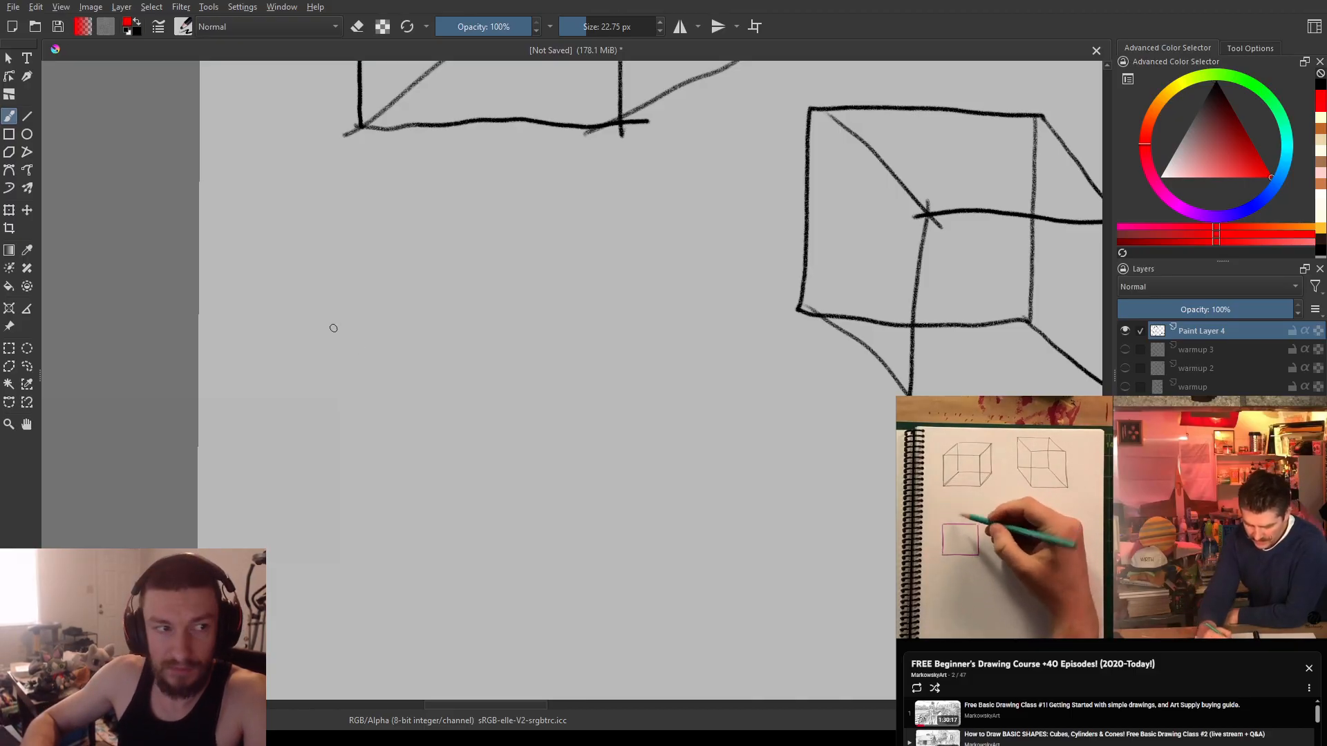
key("x")
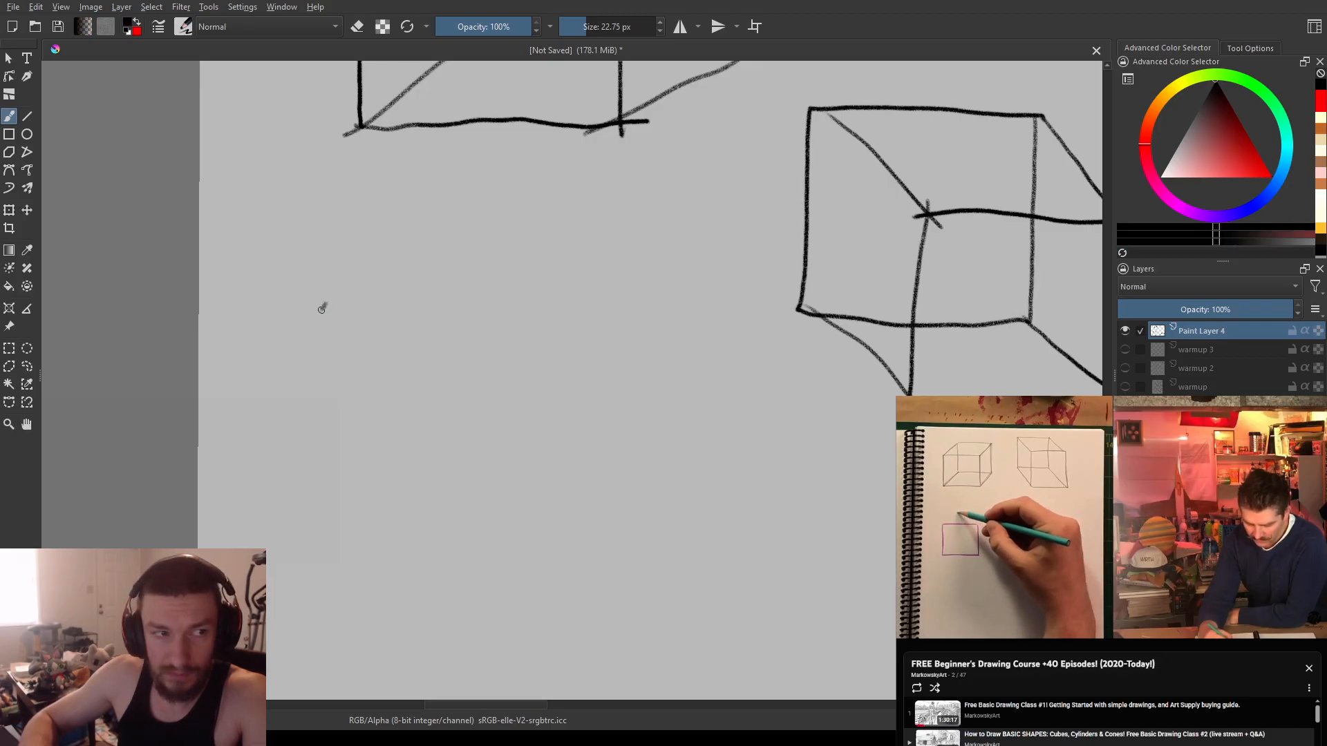
- Draw a black square in the empty area below the first cube as the front face of a fourth cube
key("ctrl+z")
left_click_drag(318, 374, 326, 498)
key("ctrl+z")
left_click_drag(321, 318, 325, 498)
key("ctrl+z")
mouse_move(323, 317)
left_mouse_down()
mouse_move(312, 510)
mouse_move(528, 506)
left_mouse_up()
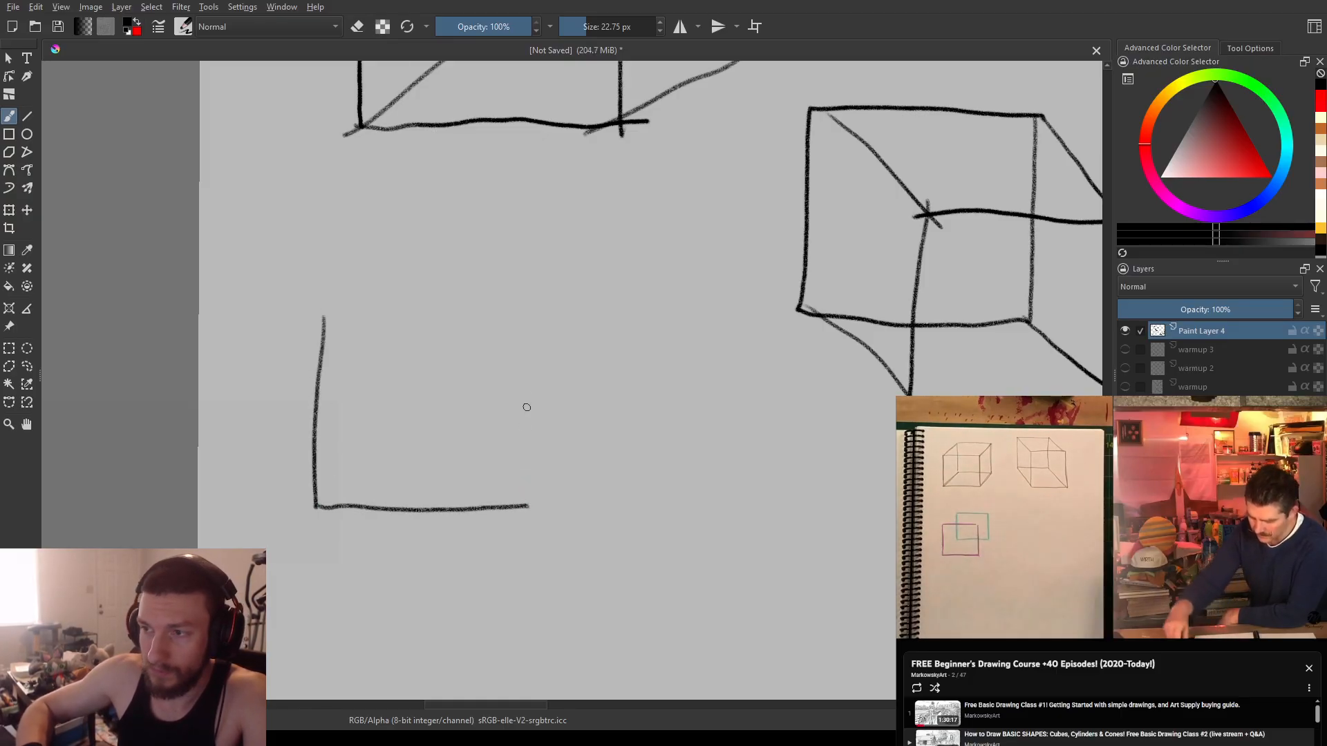
left_click_drag(523, 311, 536, 510)
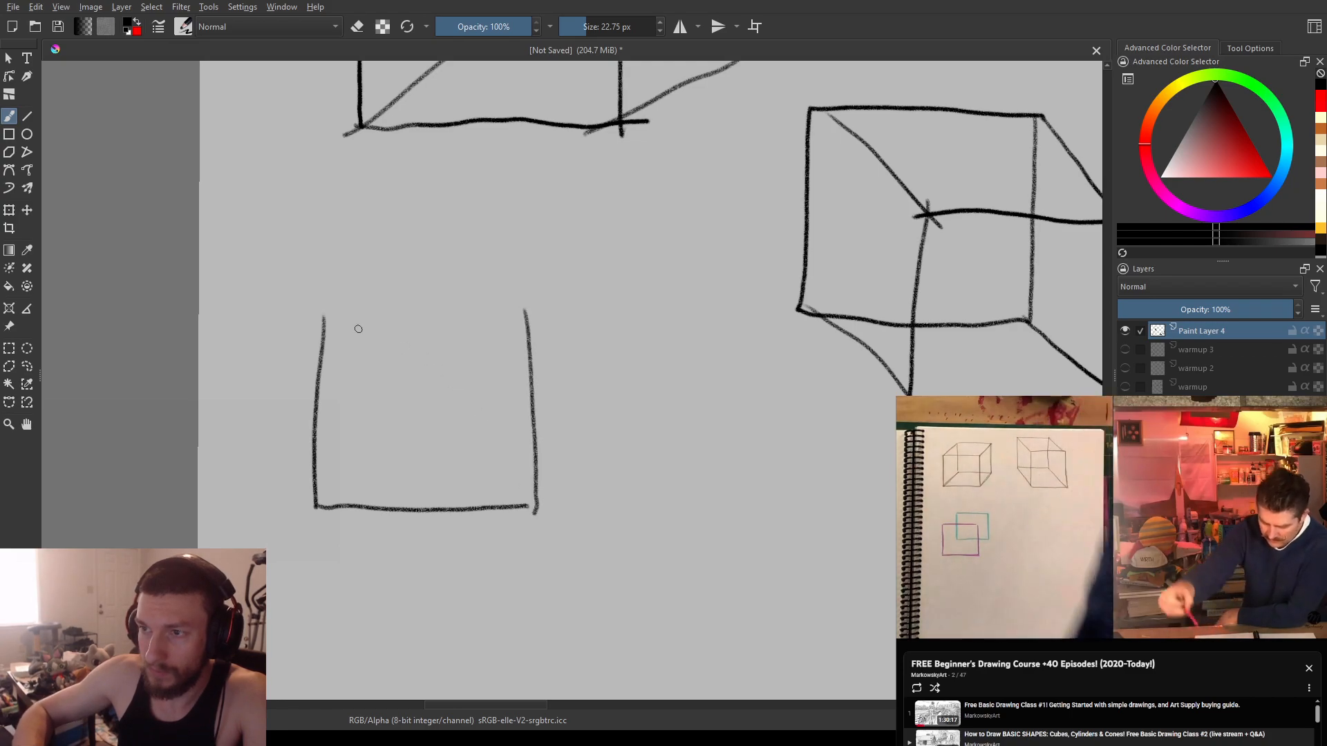
left_click_drag(324, 315, 552, 300)
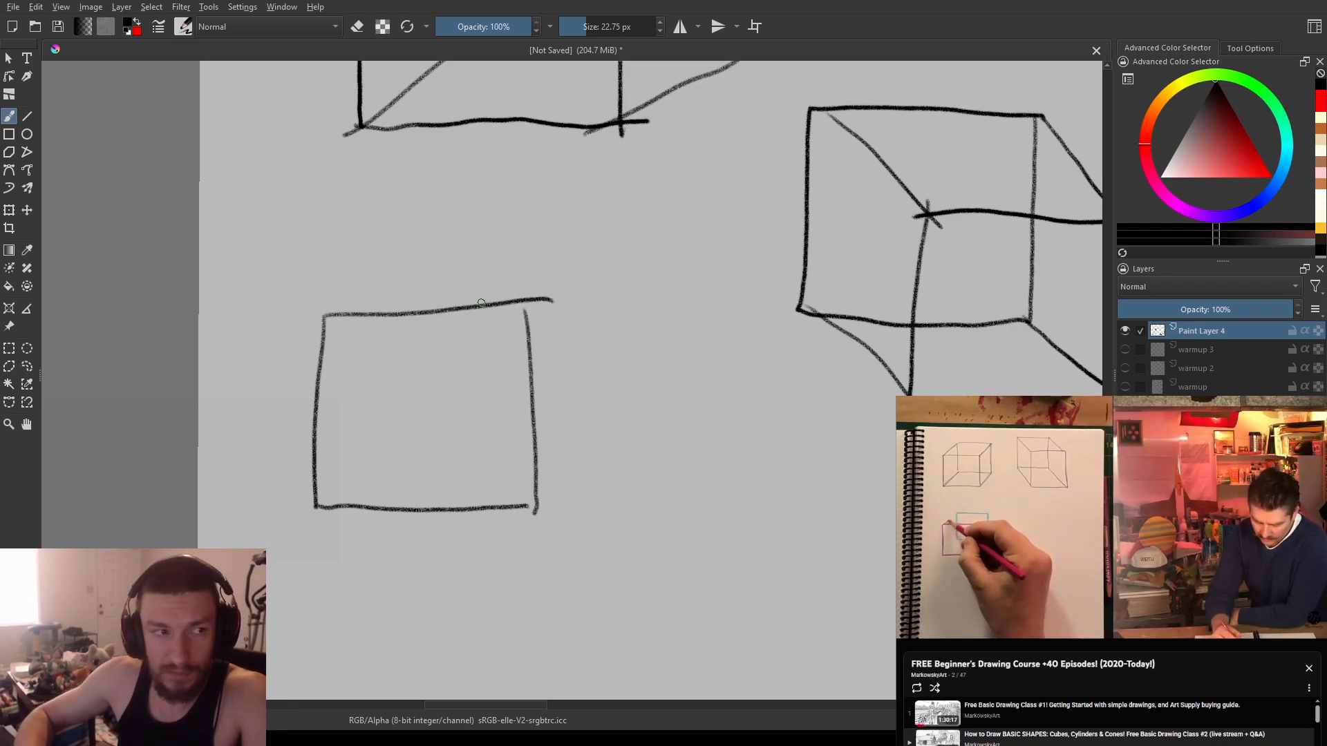
- Draw the fourth cube's back square in red, overlapping the black one and offset up and to the right
key("x")
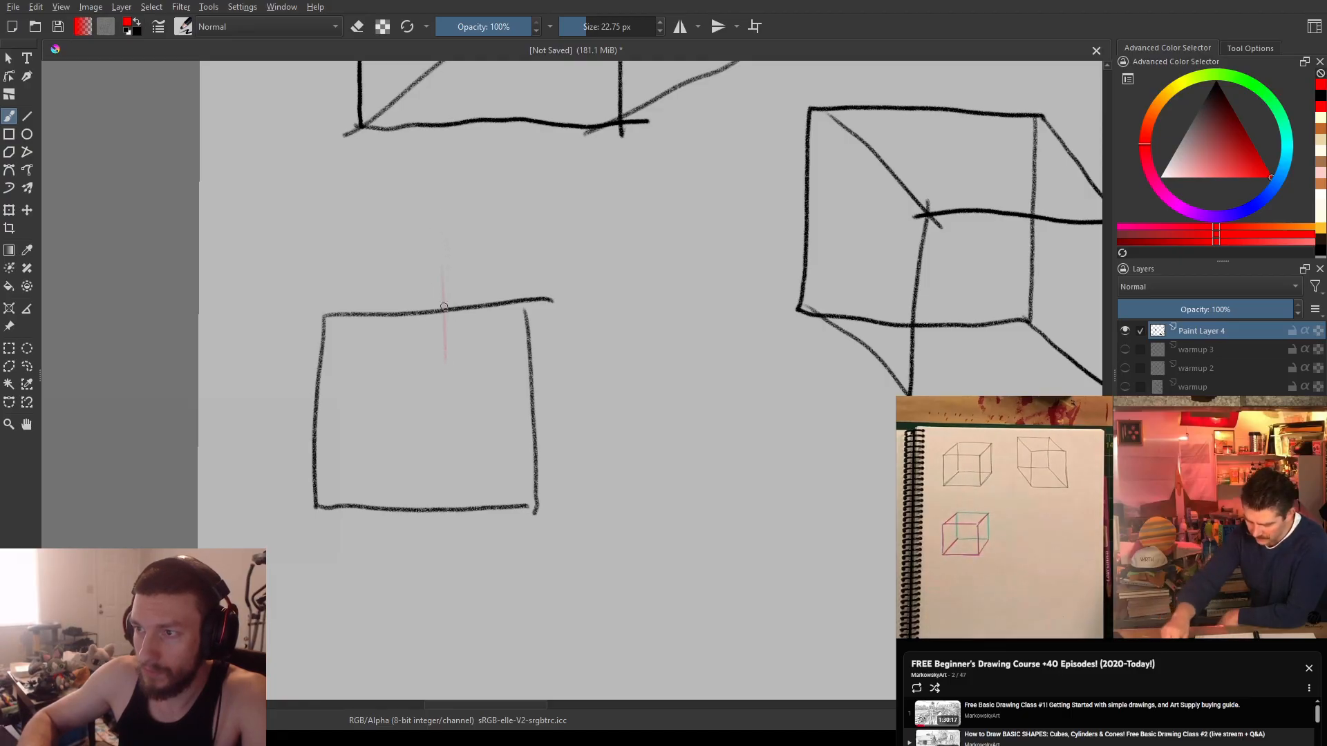
left_click_drag(442, 211, 446, 353)
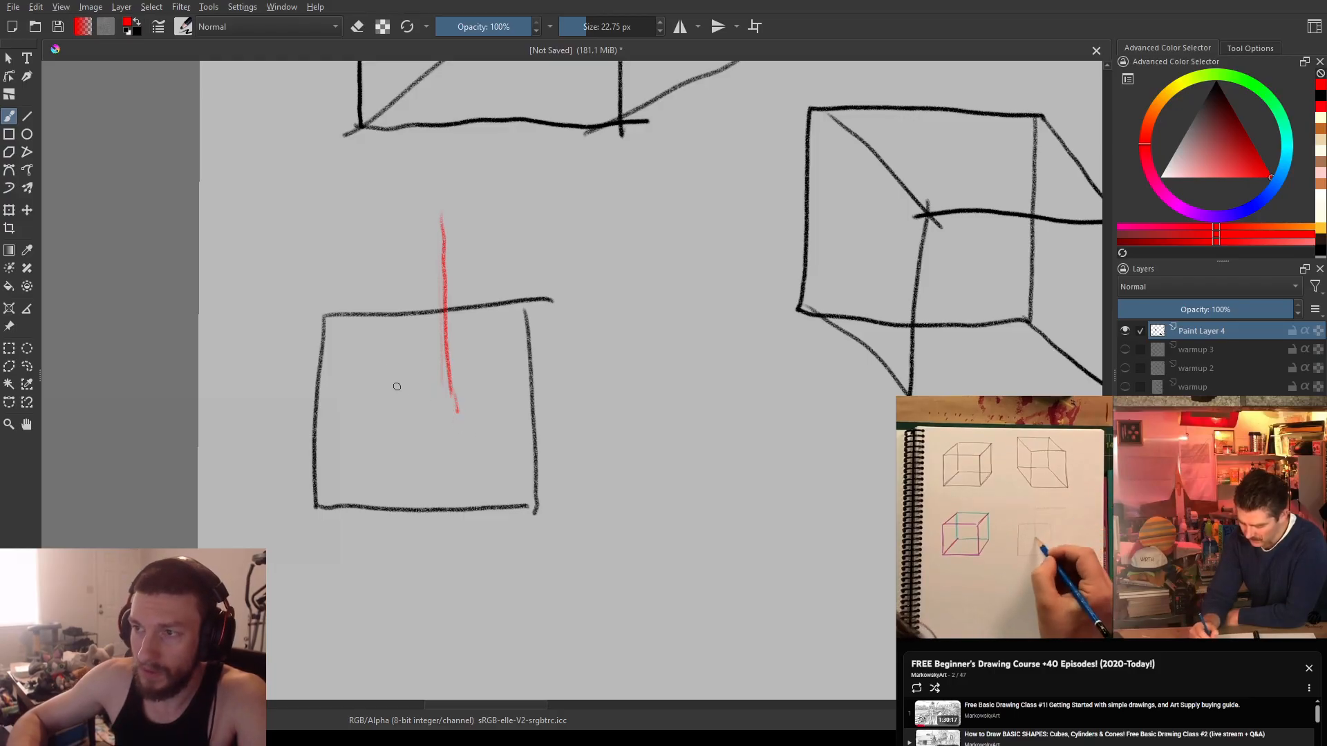
key("ctrl+z")
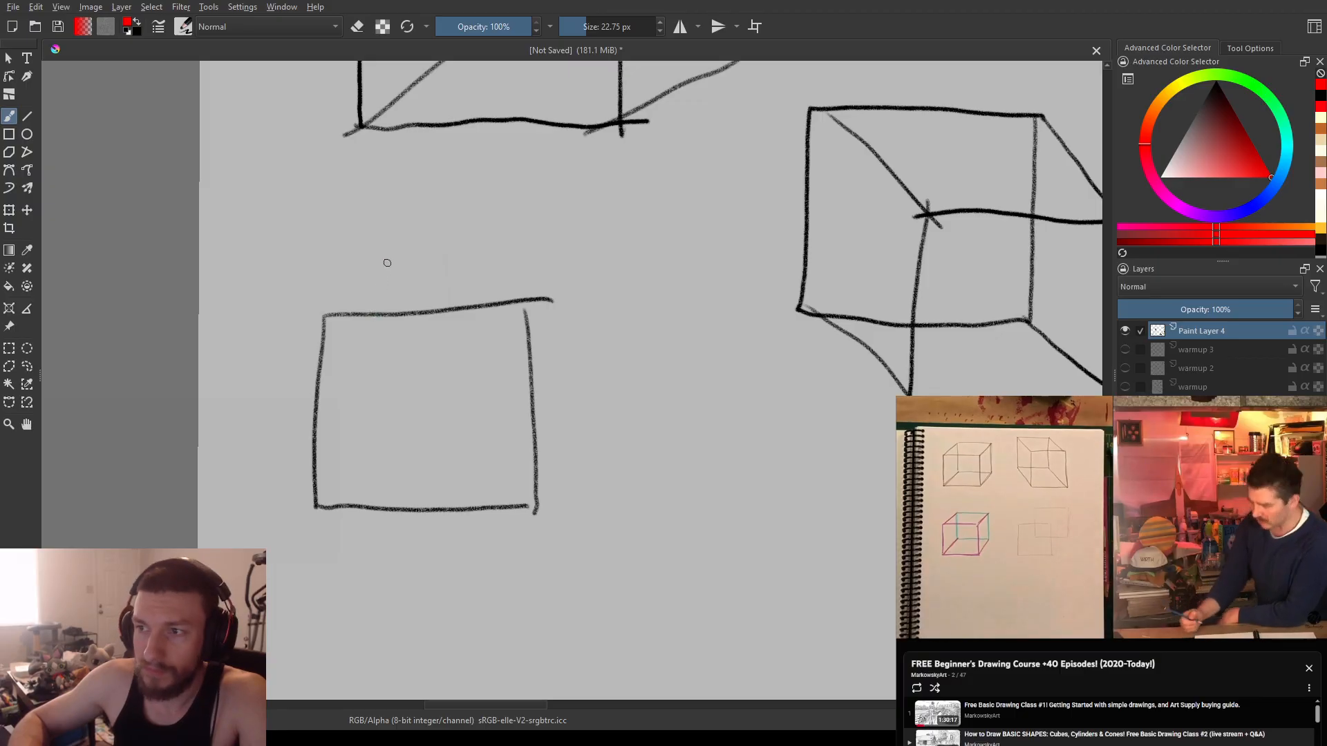
mouse_move(398, 216)
left_mouse_down()
mouse_move(401, 402)
mouse_move(465, 412)
mouse_move(637, 392)
left_mouse_up()
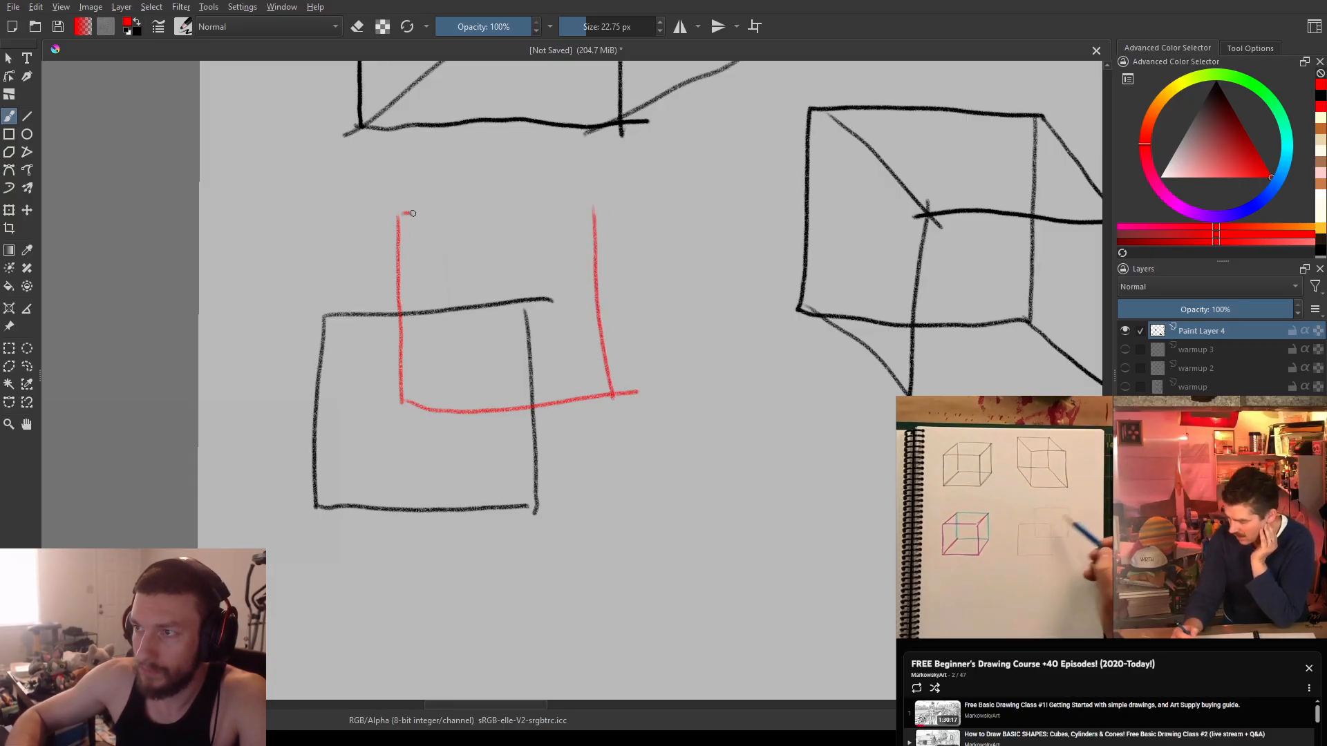
left_click_drag(498, 214, 604, 204)
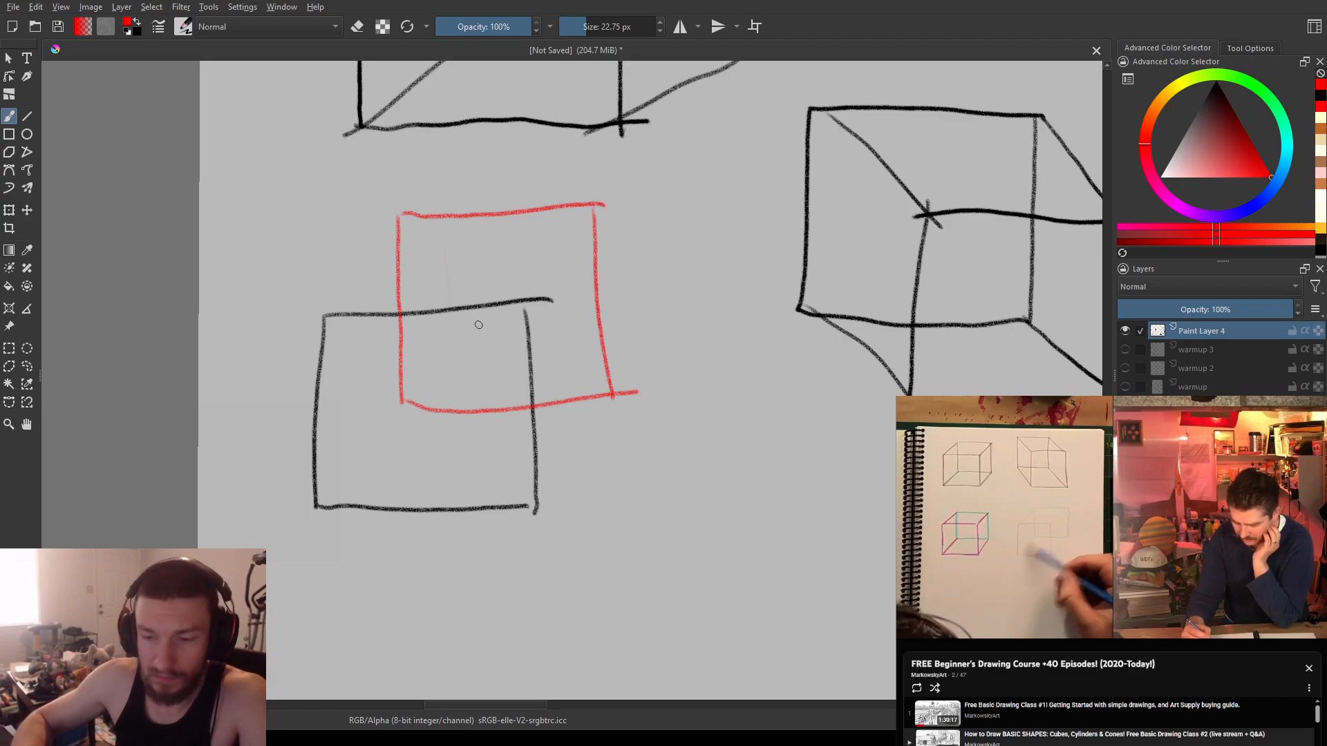
- Join the matching corners of the black and red squares with four black diagonal lines
key("x")
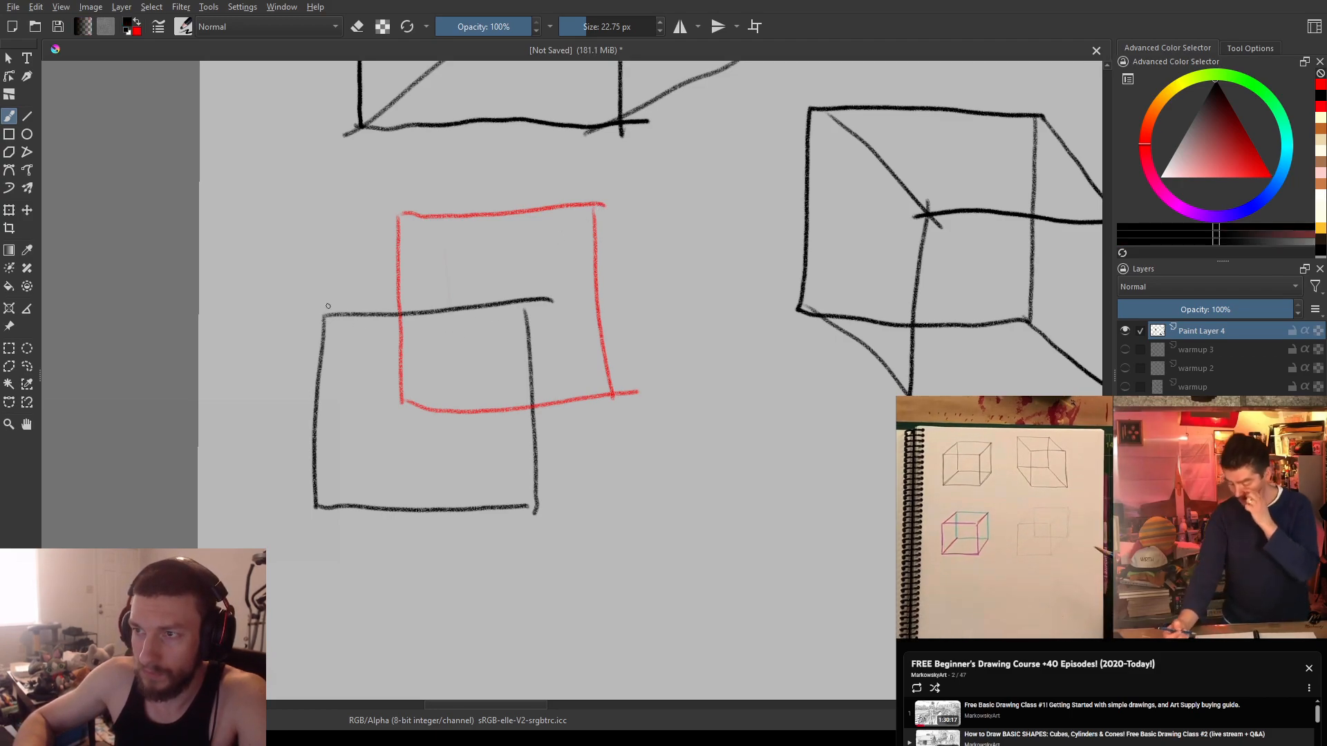
left_click_drag(326, 308, 409, 203)
left_click_drag(325, 492, 408, 383)
left_click_drag(539, 489, 619, 385)
left_click_drag(527, 301, 595, 225)
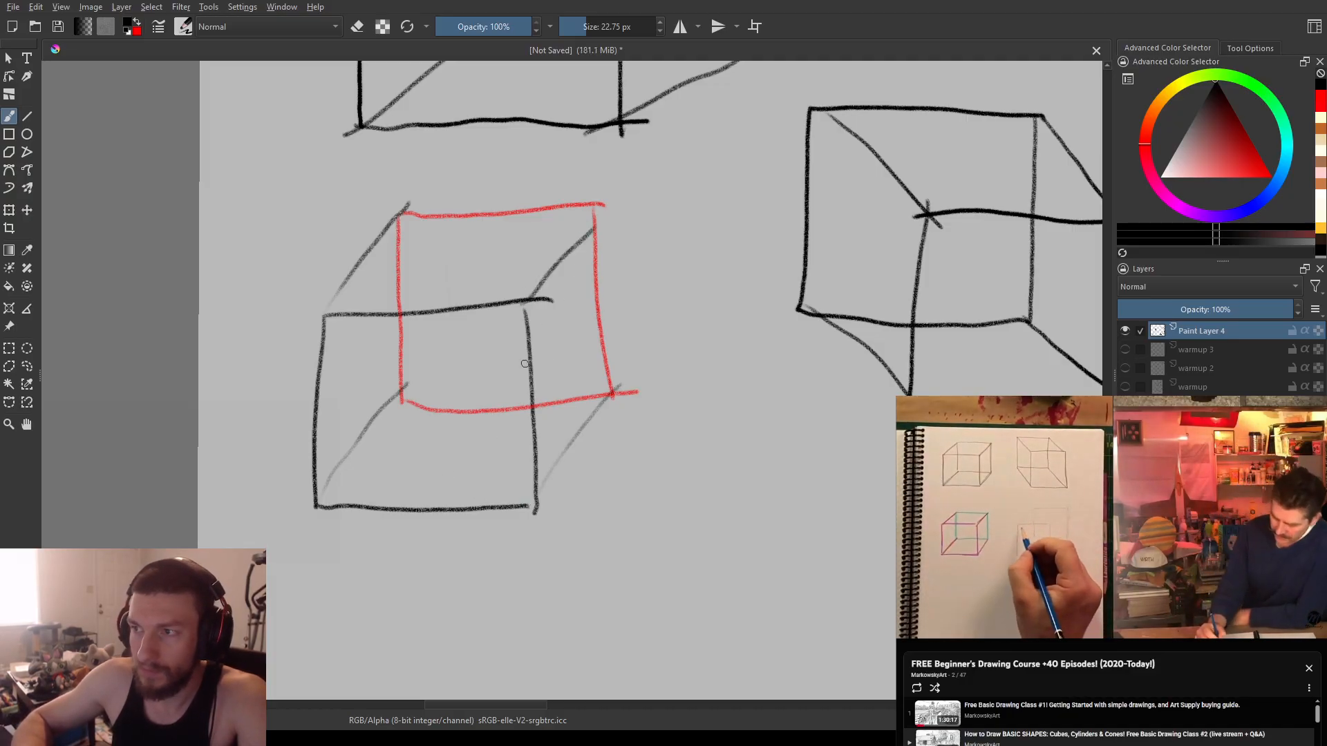
left_click_drag(527, 299, 550, 266)
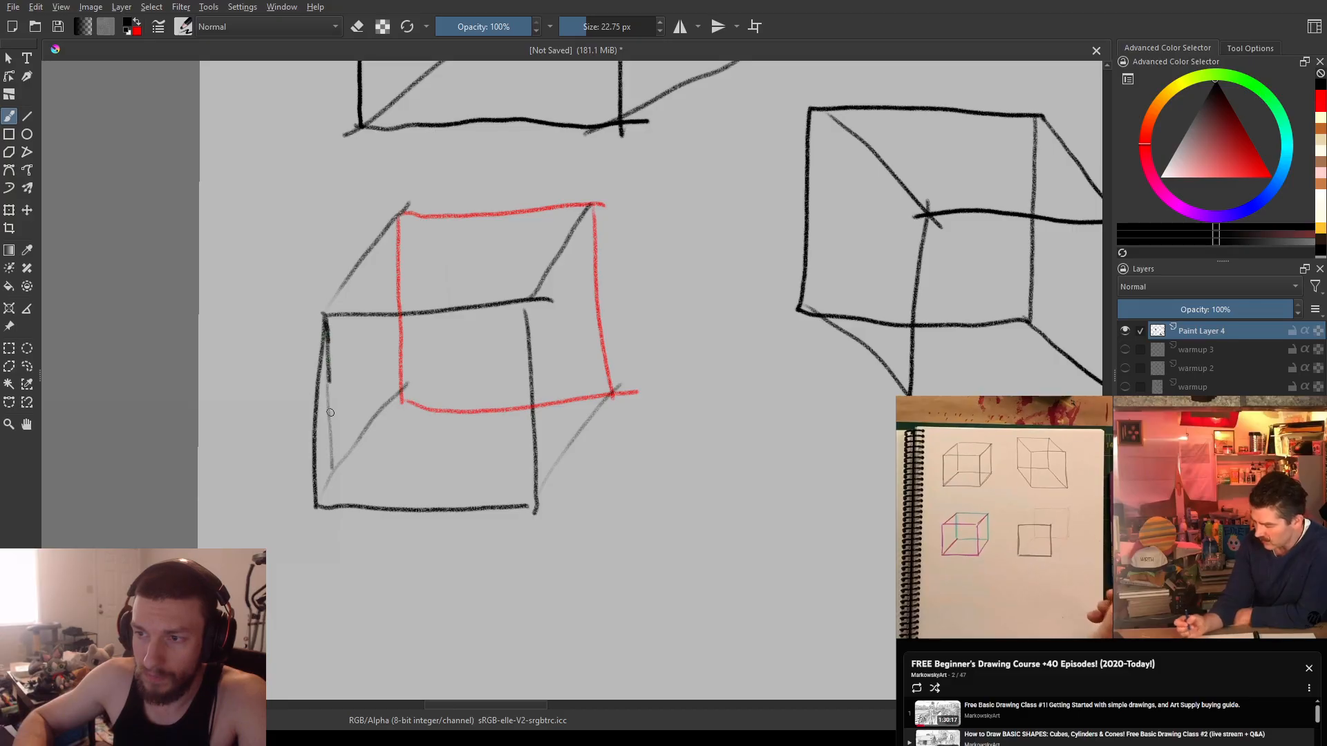
- Go over all four edges of the fourth cube's front square with darker black strokes
left_click_drag(325, 346, 339, 522)
key("ctrl+z")
key("ctrl+z")
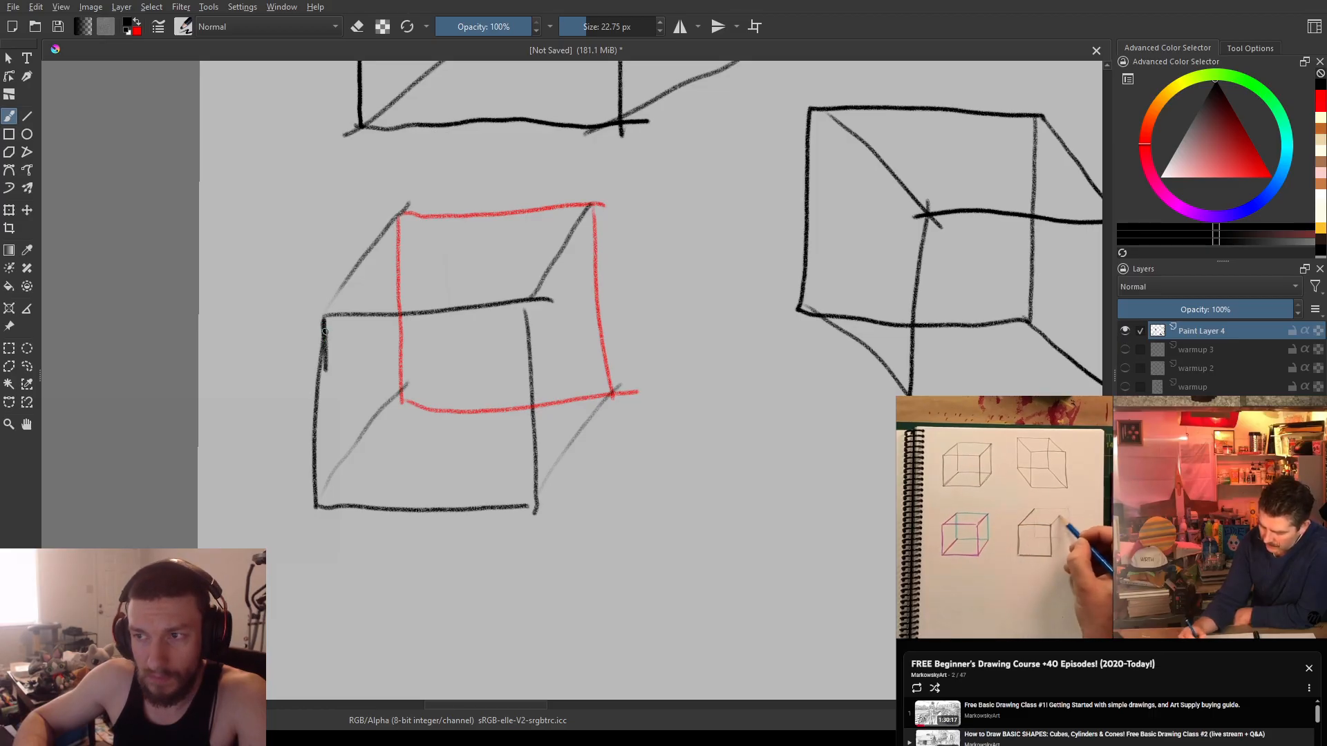
left_click_drag(328, 382, 335, 487)
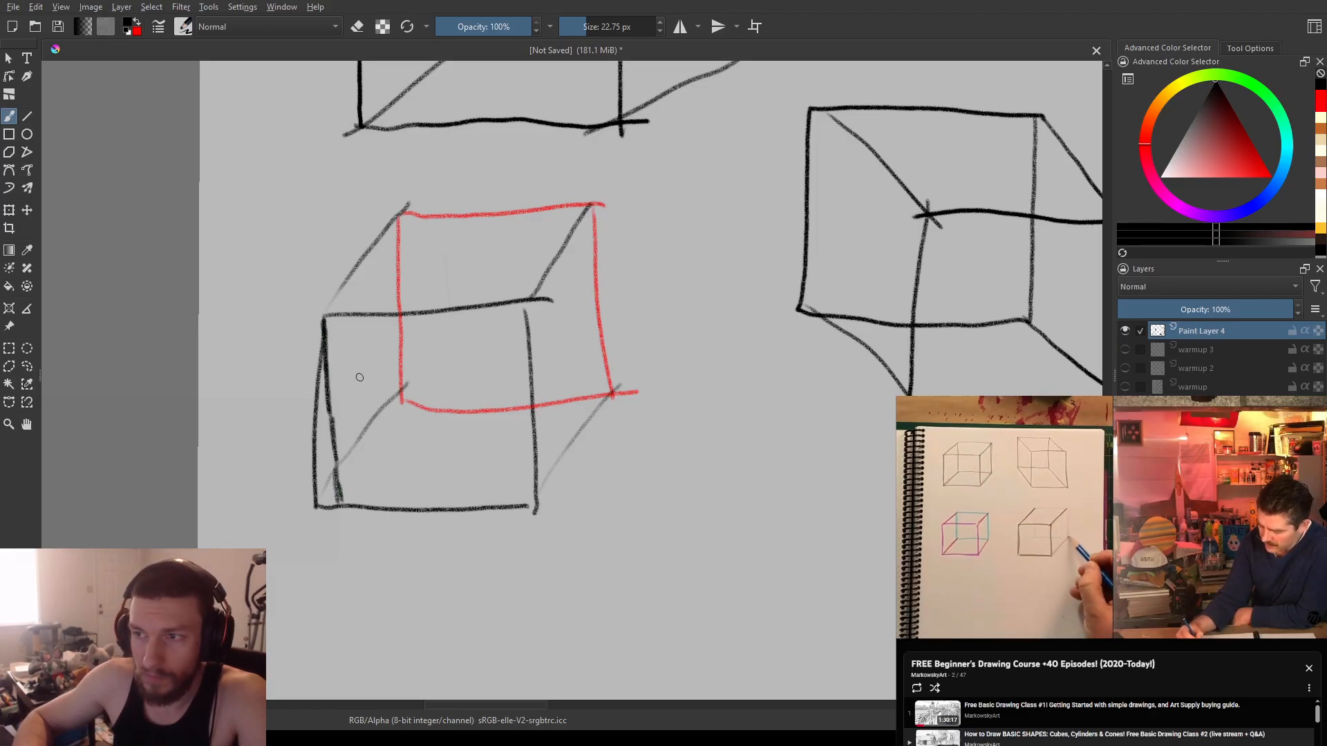
left_click_drag(523, 300, 525, 334)
left_click_drag(536, 487, 541, 532)
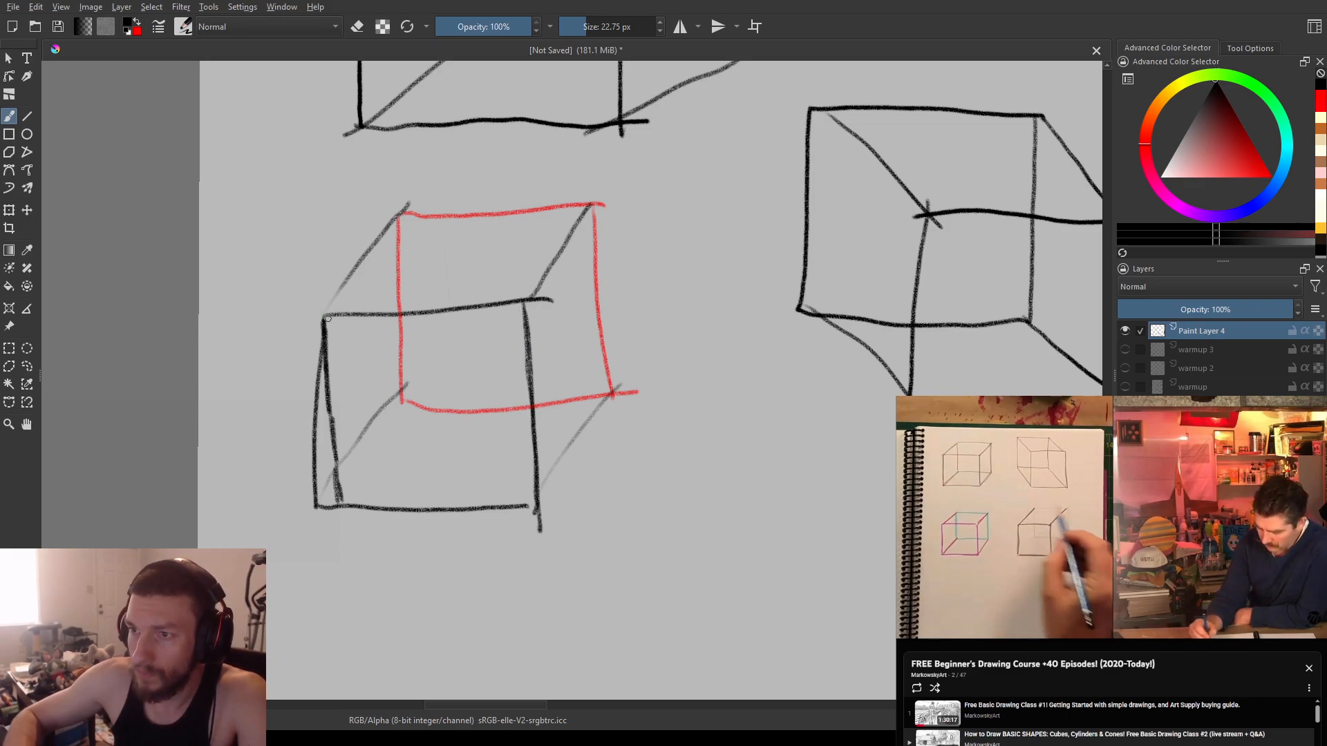
left_click_drag(397, 313, 566, 298)
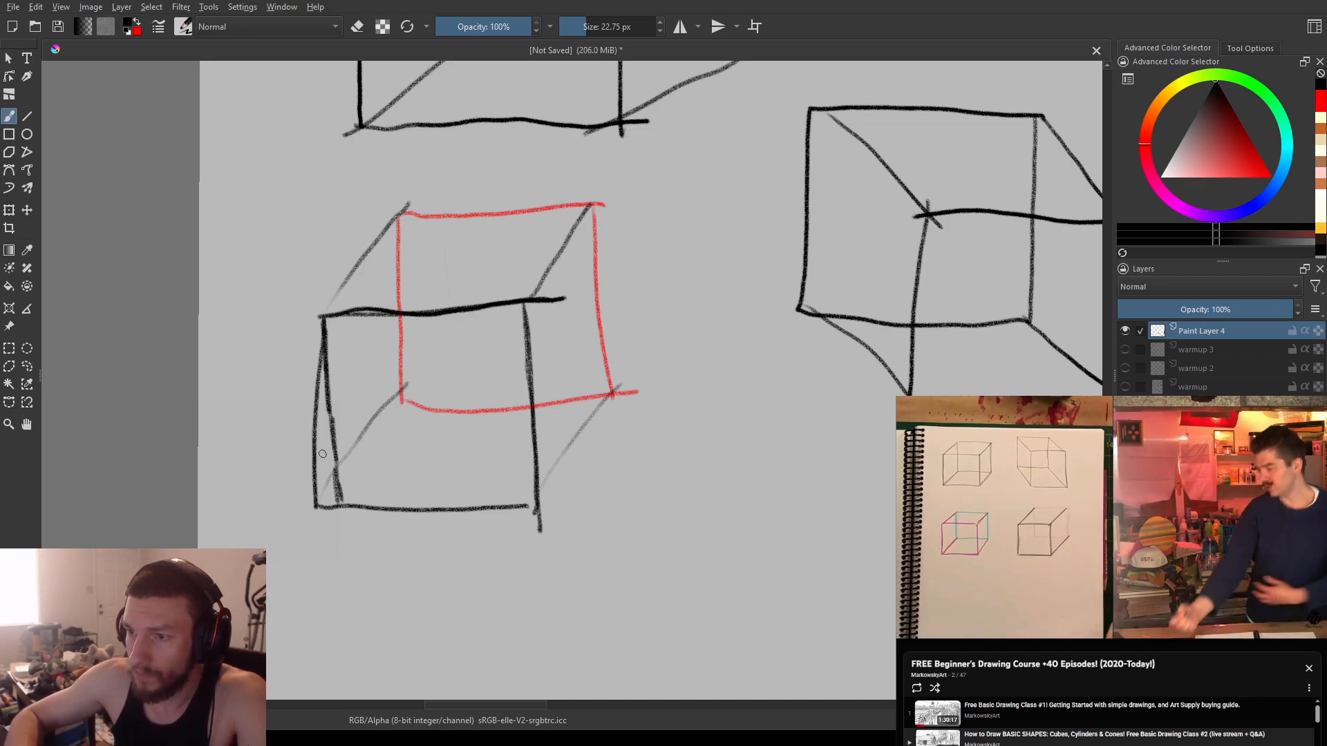
left_click_drag(320, 504, 575, 504)
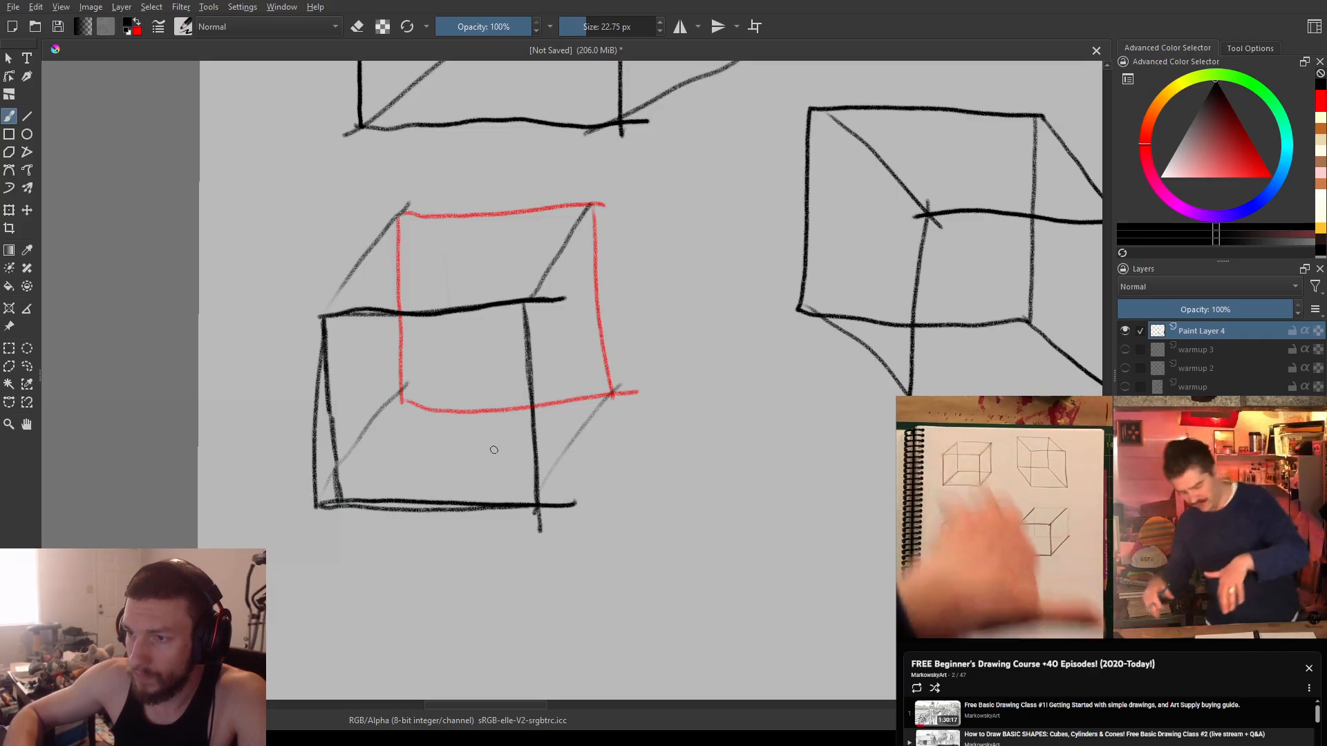
left_click_drag(330, 360, 358, 535)
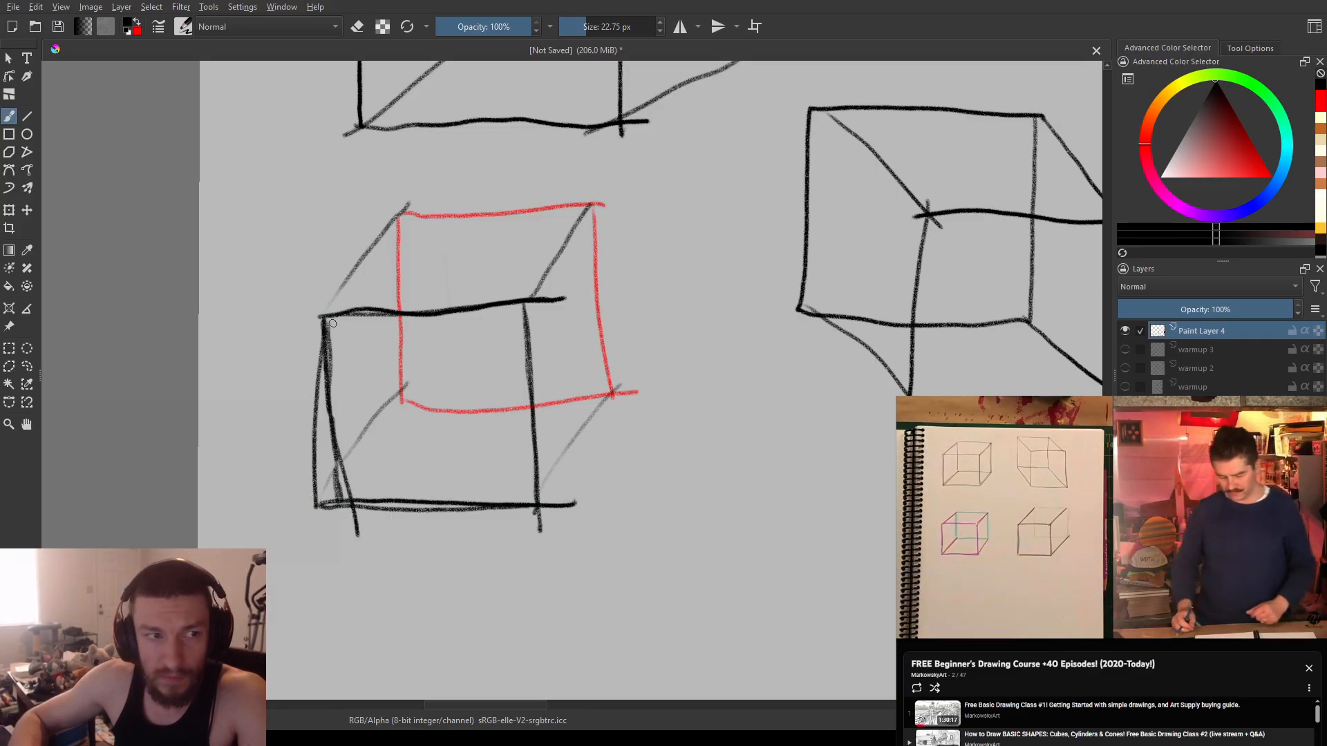
- Darken the fourth cube's two upper diagonals and its lower-right diagonal, leaving the hidden lower-left one light
left_click_drag(320, 320, 367, 239)
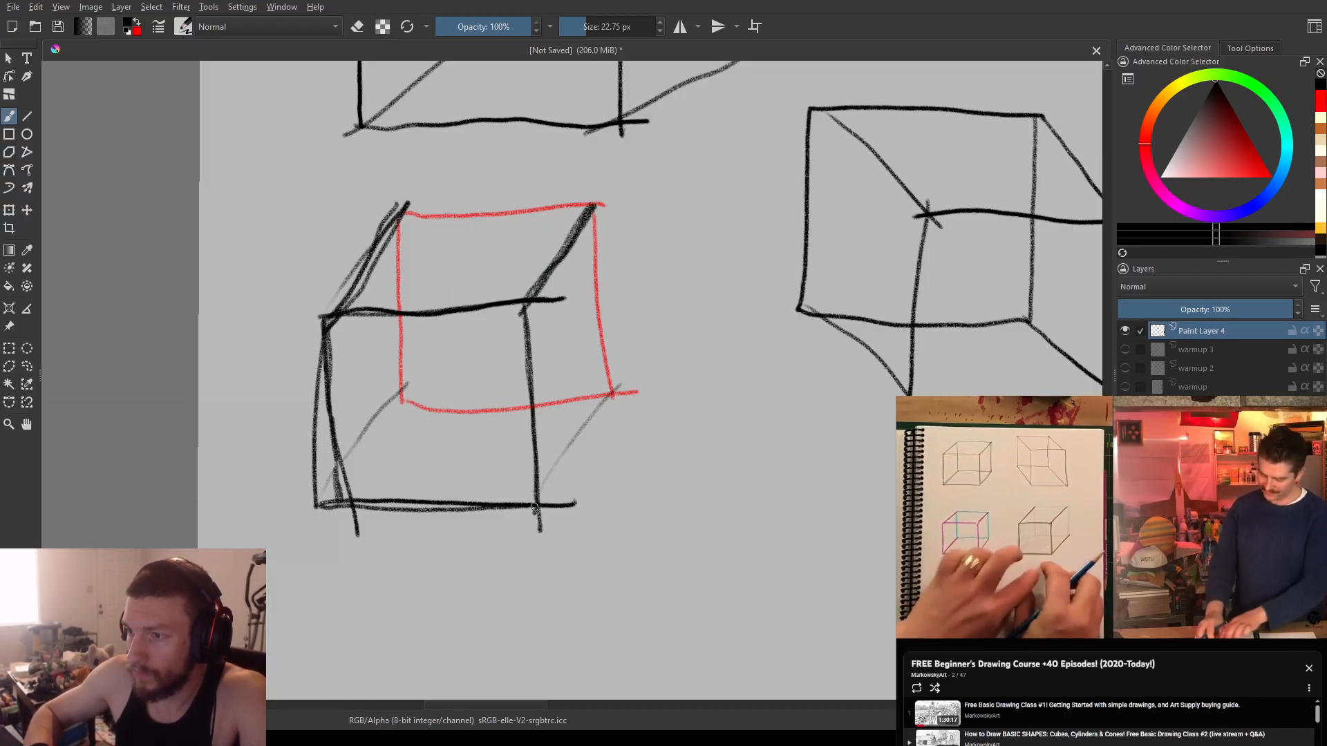
left_click_drag(614, 391, 537, 506)
left_click_drag(593, 430, 549, 485)
left_click_drag(342, 306, 385, 253)
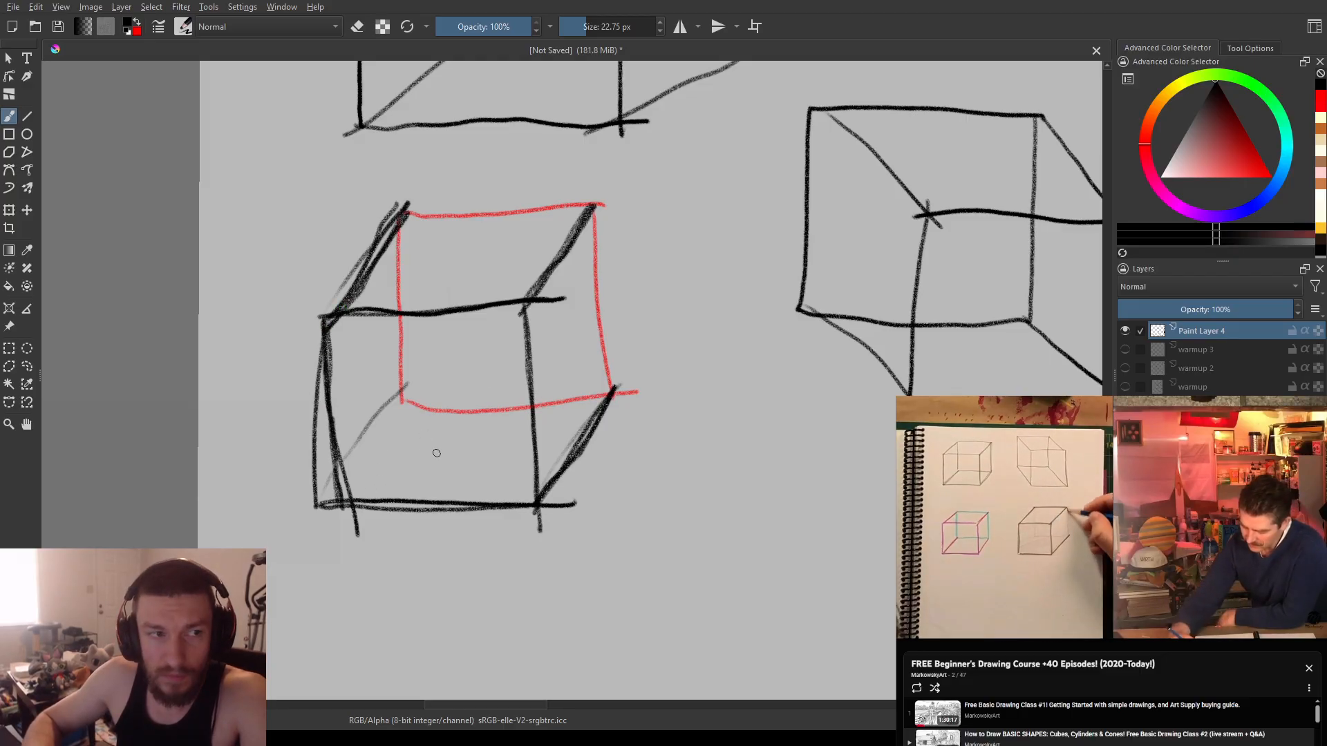
- Trace the top and right edges of the red back square in black to complete the fourth cube's visible outline
left_click_drag(409, 215, 594, 205)
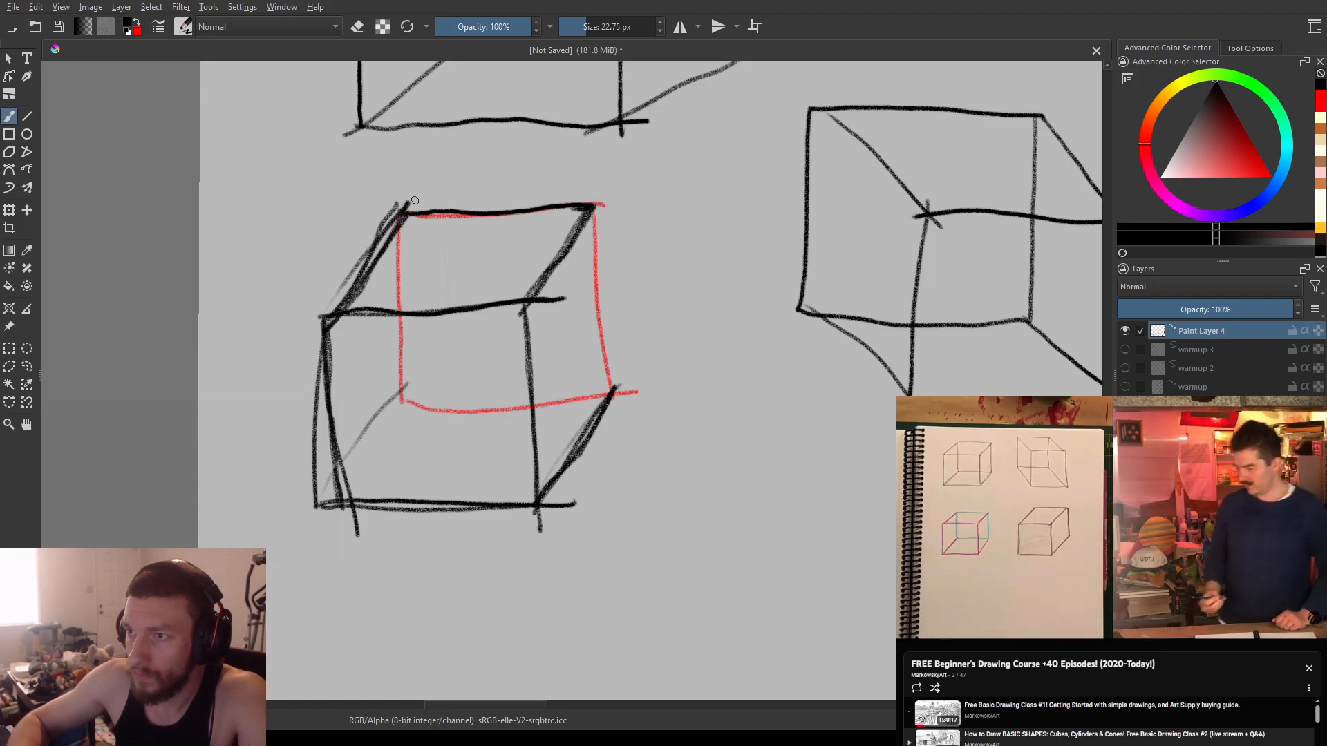
left_click_drag(410, 220, 594, 209)
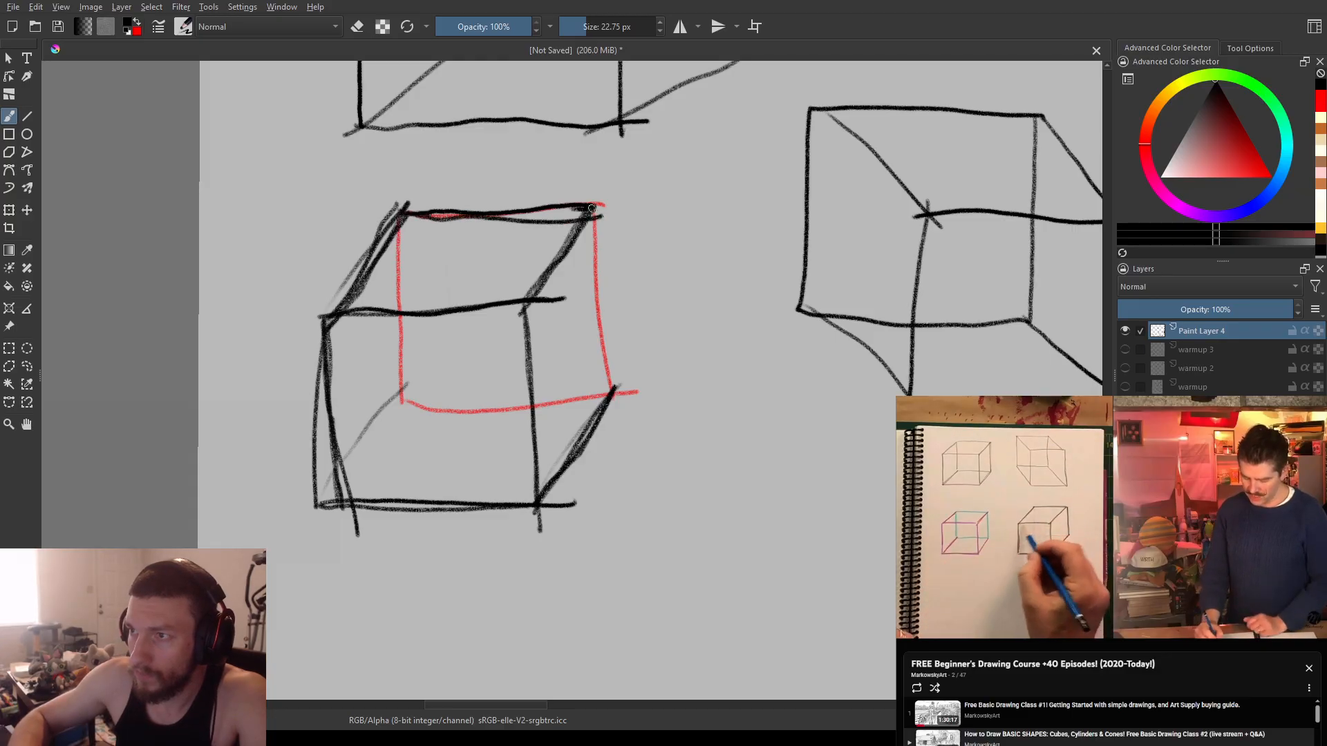
key("ctrl+z")
key("ctrl+shift+z")
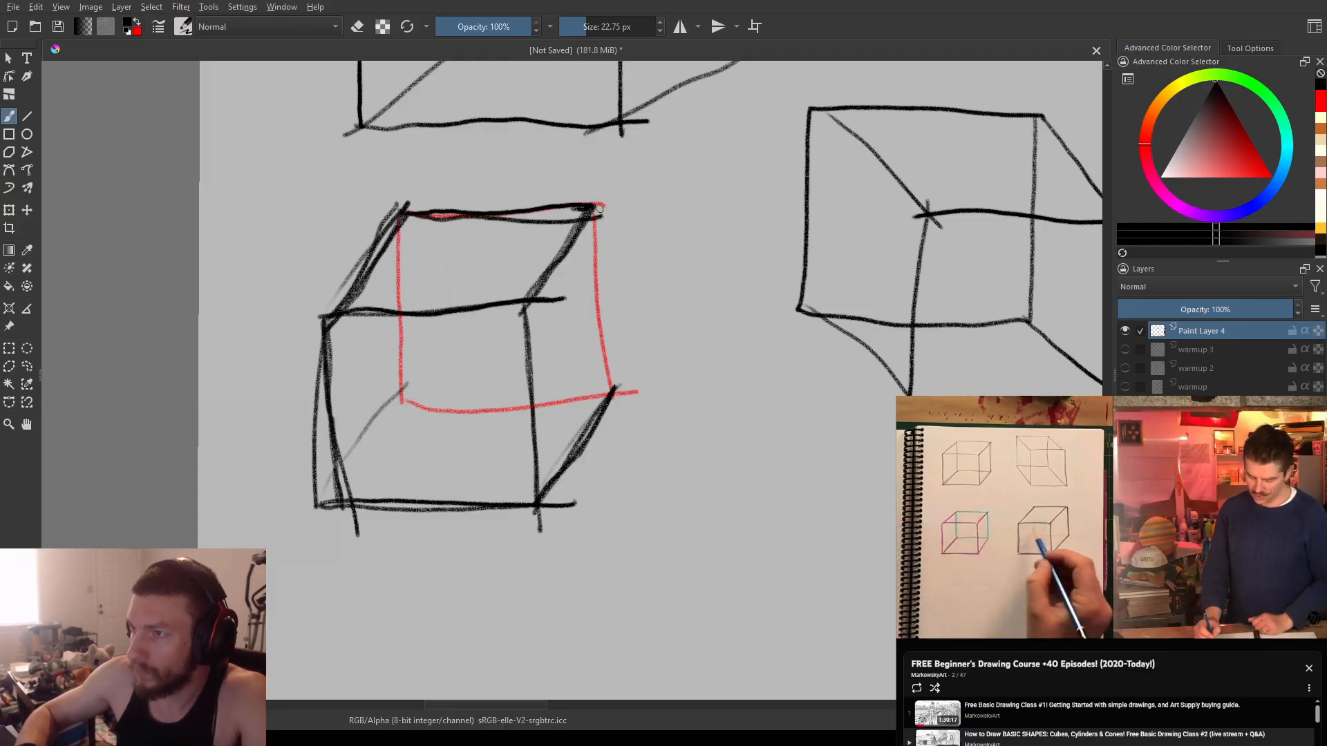
left_click_drag(591, 322, 598, 373)
key("ctrl+z")
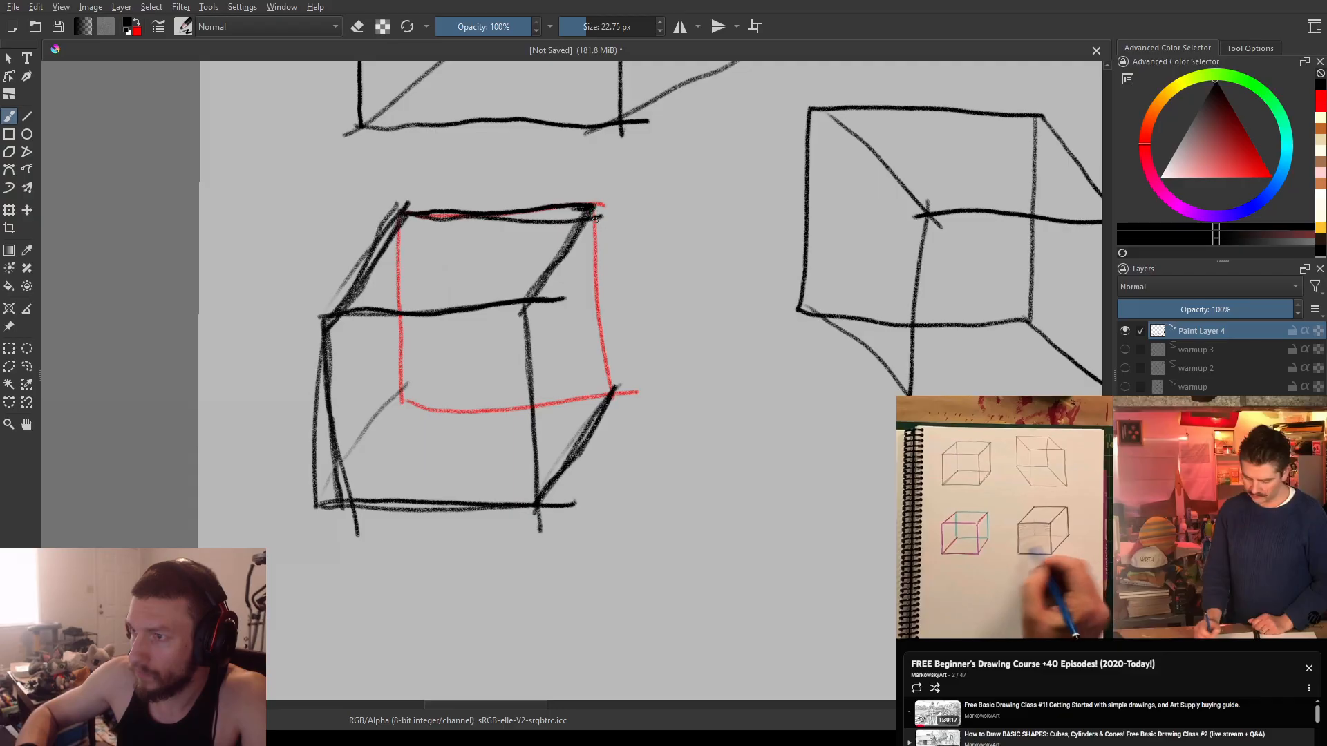
left_click_drag(591, 227, 604, 410)
key("ctrl+z")
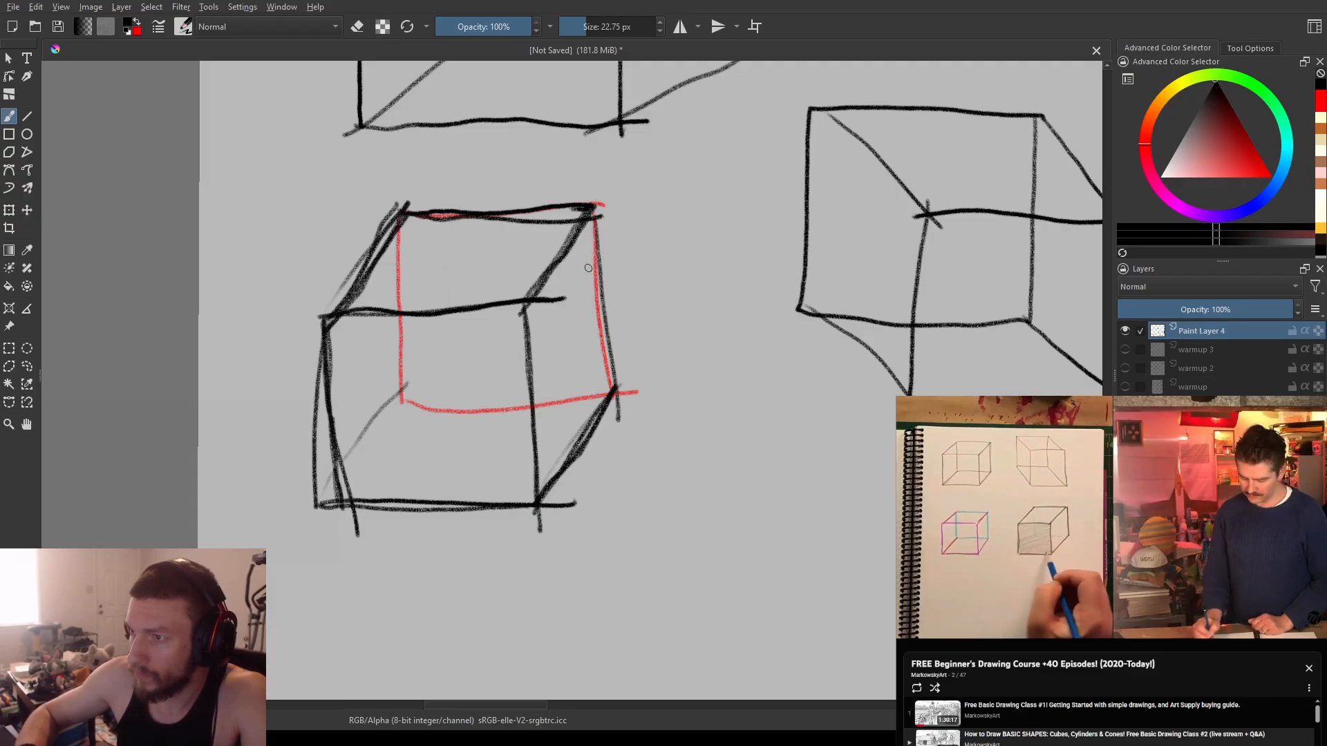
left_click_drag(593, 253, 611, 423)
key("ctrl+z")
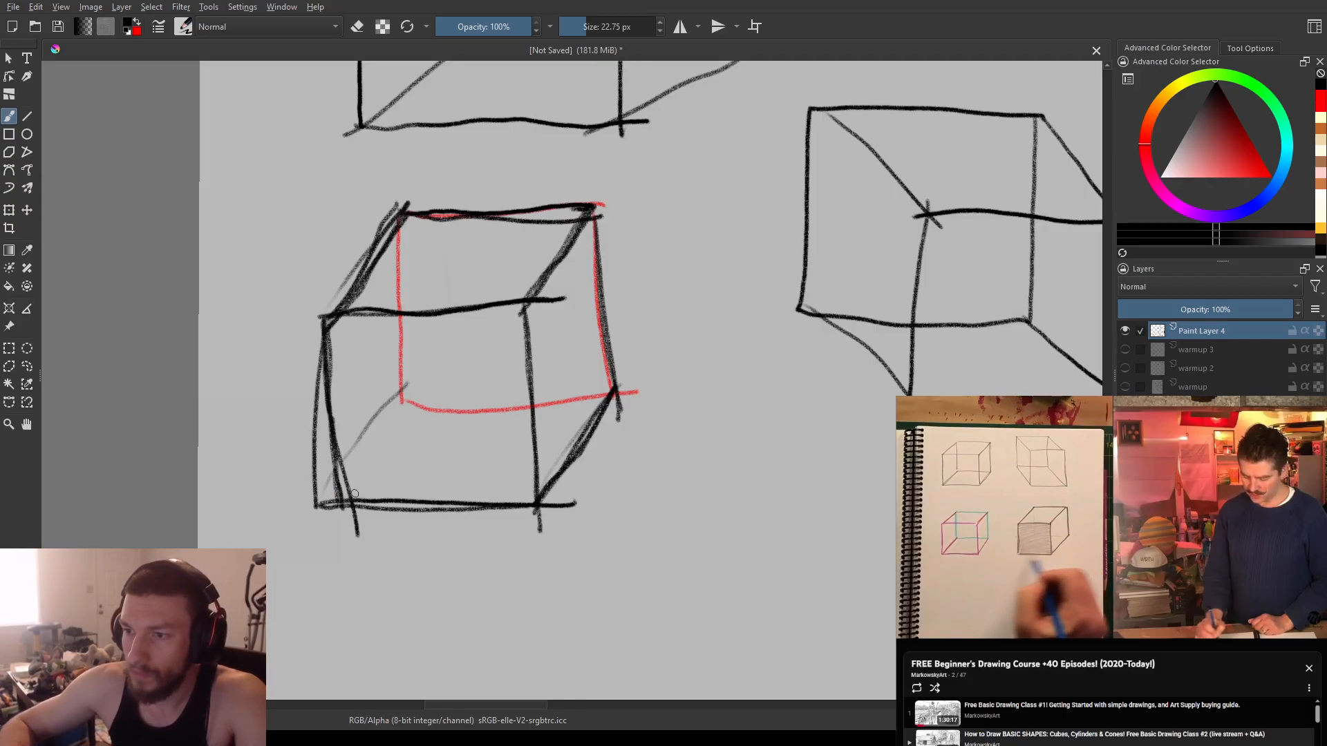
- Shade the fourth cube's front face with dense diagonal hatching
mouse_move(357, 493)
left_mouse_down()
mouse_move(345, 485)
mouse_move(373, 492)
mouse_move(325, 457)
mouse_move(428, 487)
mouse_move(360, 442)
mouse_move(484, 497)
mouse_move(371, 428)
mouse_move(484, 476)
mouse_move(338, 397)
mouse_move(414, 387)
mouse_move(332, 366)
mouse_move(428, 394)
mouse_move(366, 361)
left_mouse_up()
mouse_move(404, 401)
left_mouse_down()
mouse_move(532, 453)
mouse_move(428, 425)
mouse_move(546, 483)
mouse_move(543, 447)
mouse_move(456, 413)
mouse_move(528, 407)
left_mouse_up()
mouse_move(464, 379)
left_mouse_down()
mouse_move(535, 394)
mouse_move(466, 360)
mouse_move(513, 360)
mouse_move(509, 309)
left_mouse_up()
left_click_drag(456, 374, 333, 329)
mouse_move(424, 351)
left_mouse_down()
mouse_move(389, 327)
mouse_move(490, 359)
mouse_move(420, 390)
mouse_move(495, 343)
mouse_move(403, 315)
left_mouse_up()
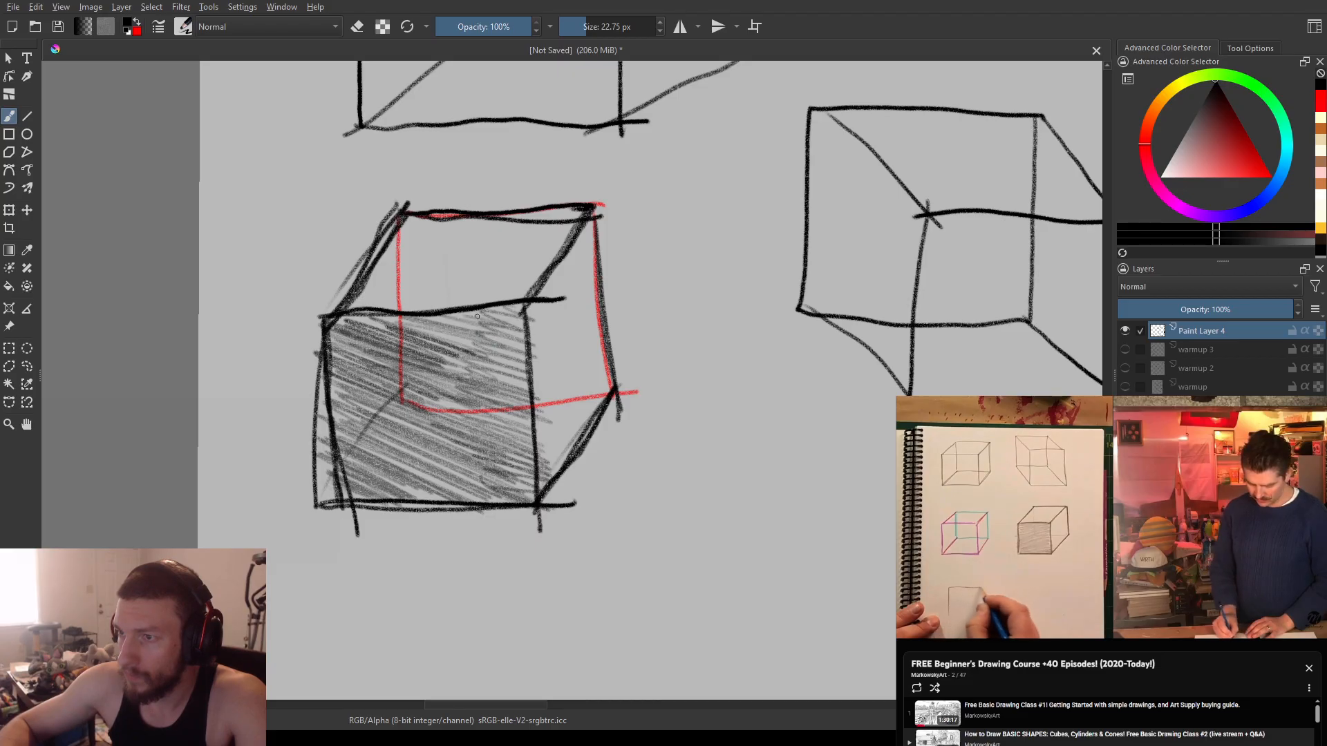
- Lightly sketch two overlapping squares below the third cube, the back one offset up and to the left
left_click_drag(666, 505, 444, 267)
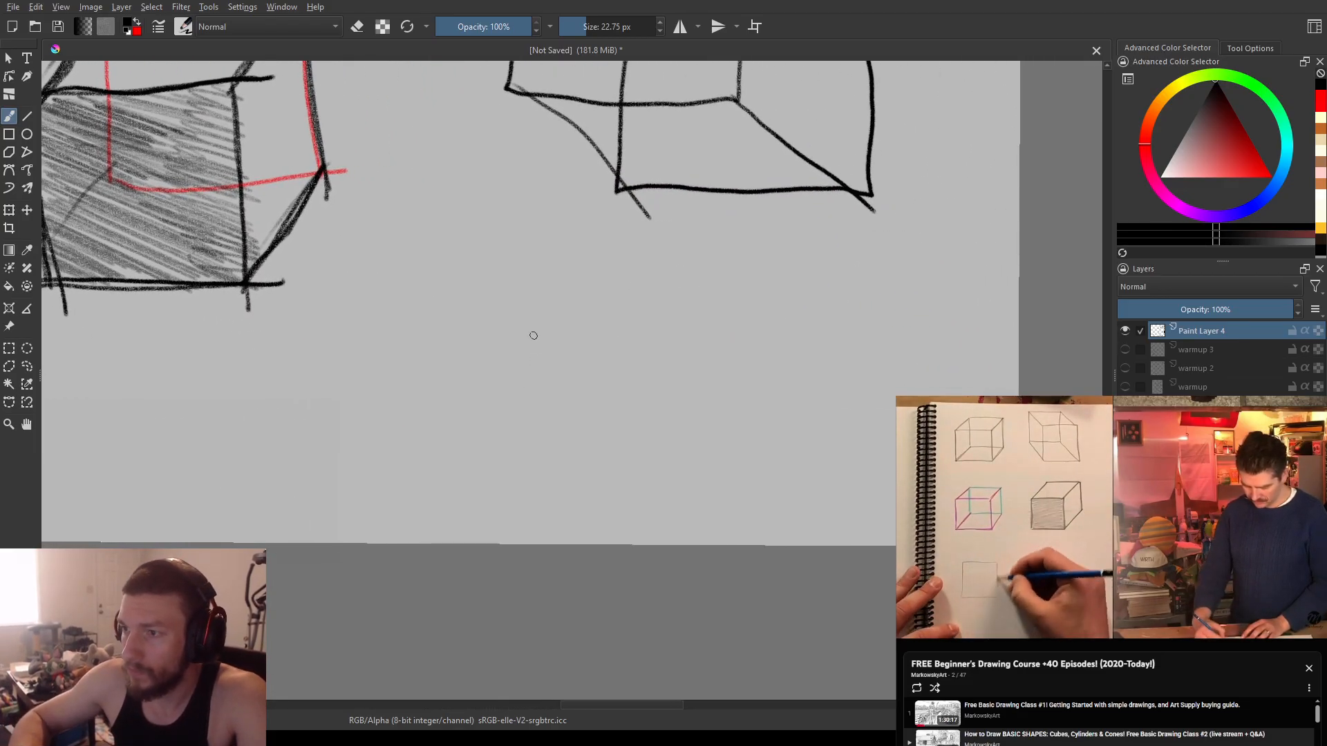
key("ctrl+z")
left_click_drag(527, 331, 538, 450)
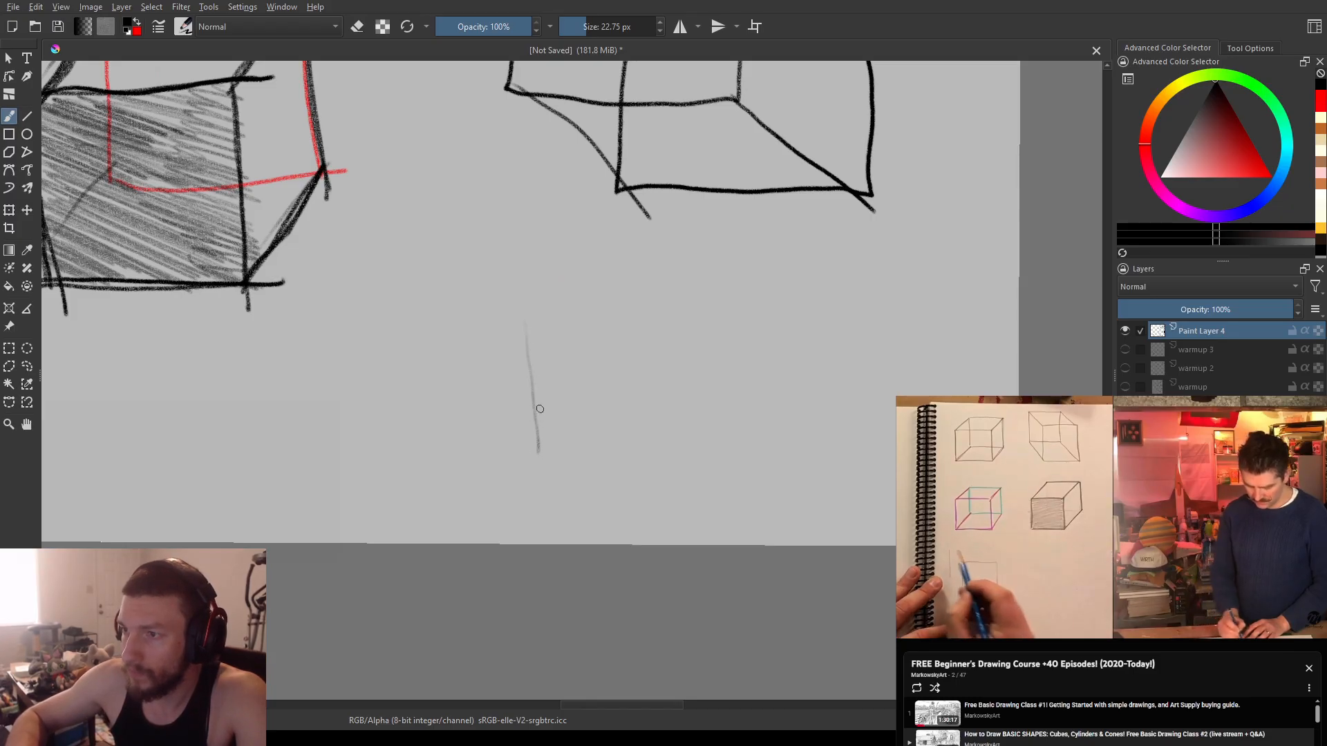
mouse_move(527, 321)
left_mouse_down()
mouse_move(662, 318)
mouse_move(675, 435)
left_mouse_up()
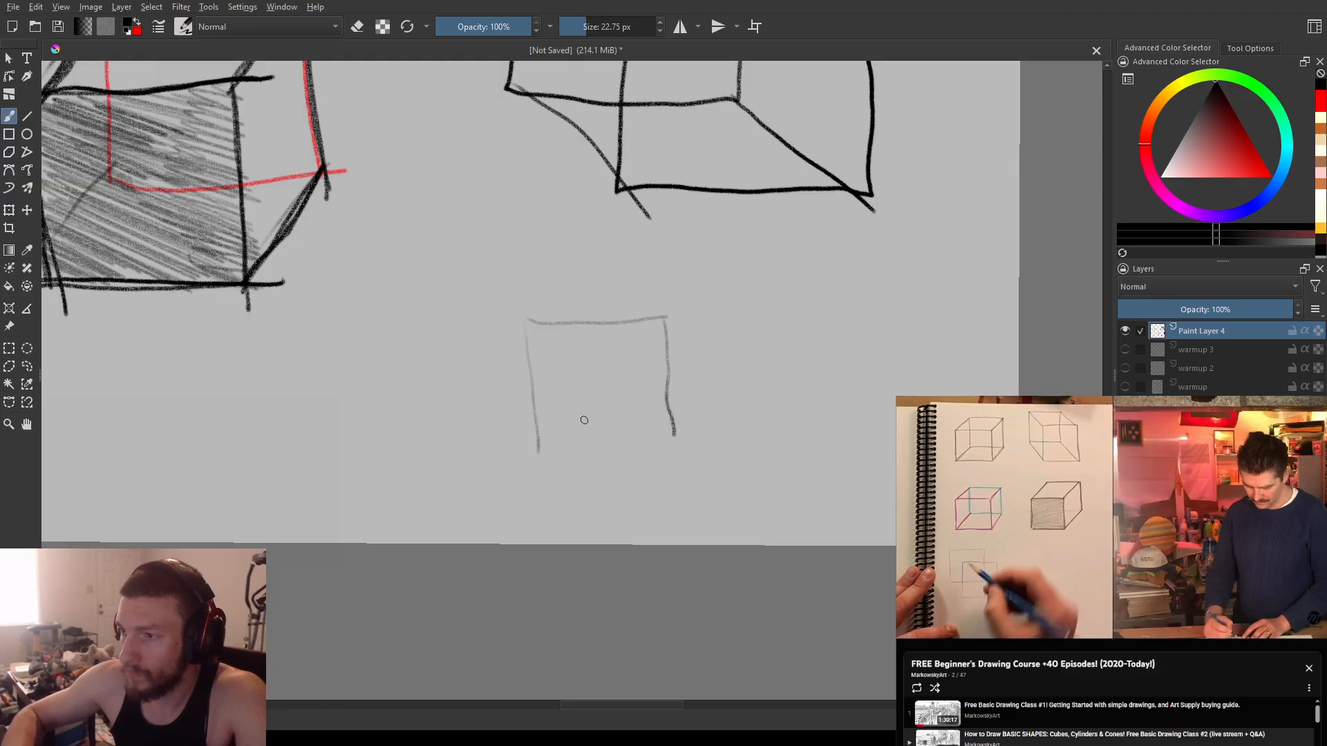
mouse_move(556, 455)
left_mouse_down()
mouse_move(678, 446)
mouse_move(683, 459)
left_mouse_up()
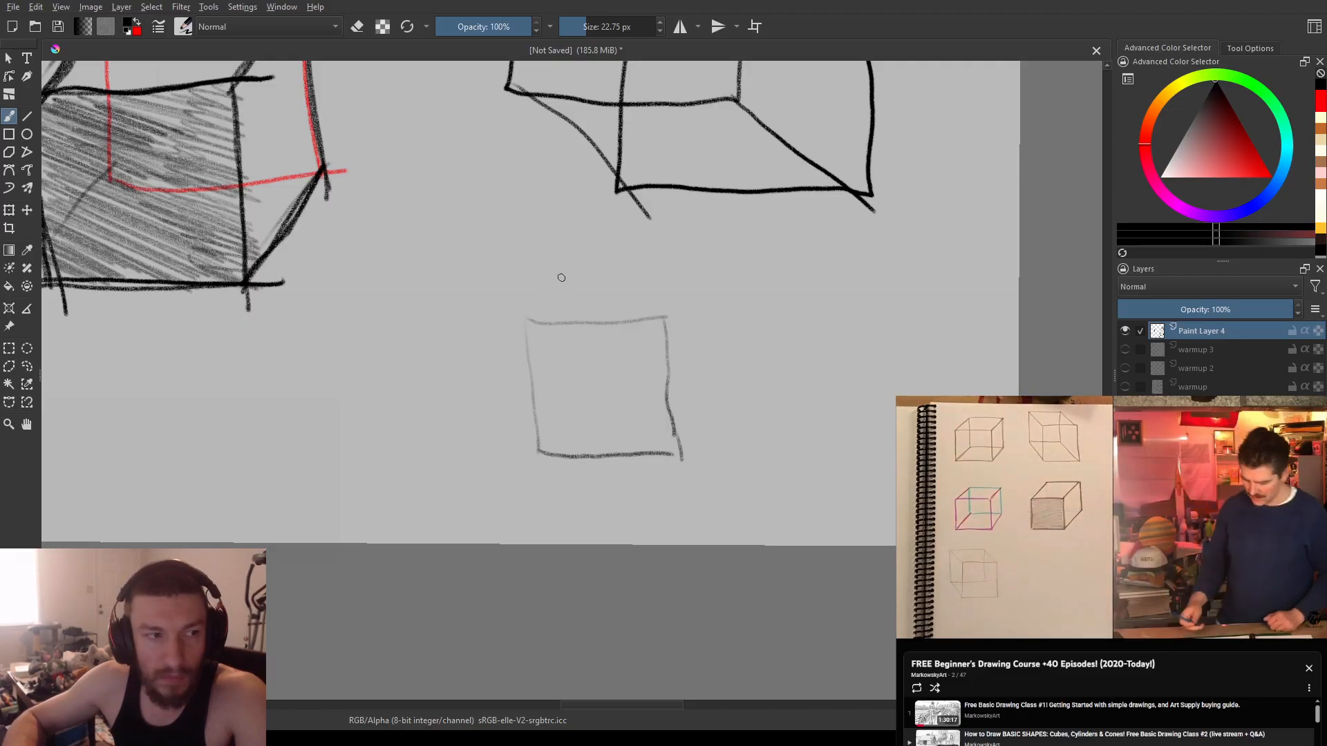
mouse_move(616, 271)
left_mouse_down()
mouse_move(629, 386)
mouse_move(572, 381)
left_mouse_up()
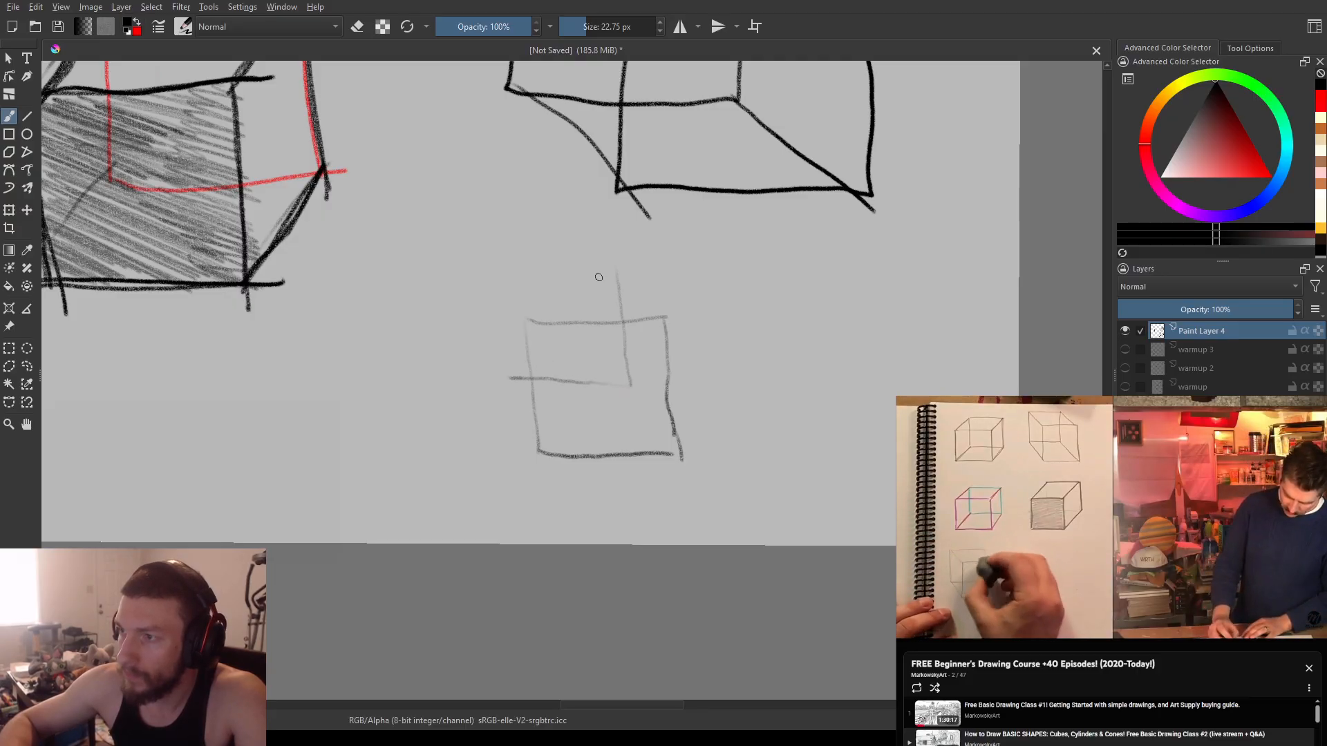
left_click_drag(616, 264, 586, 252)
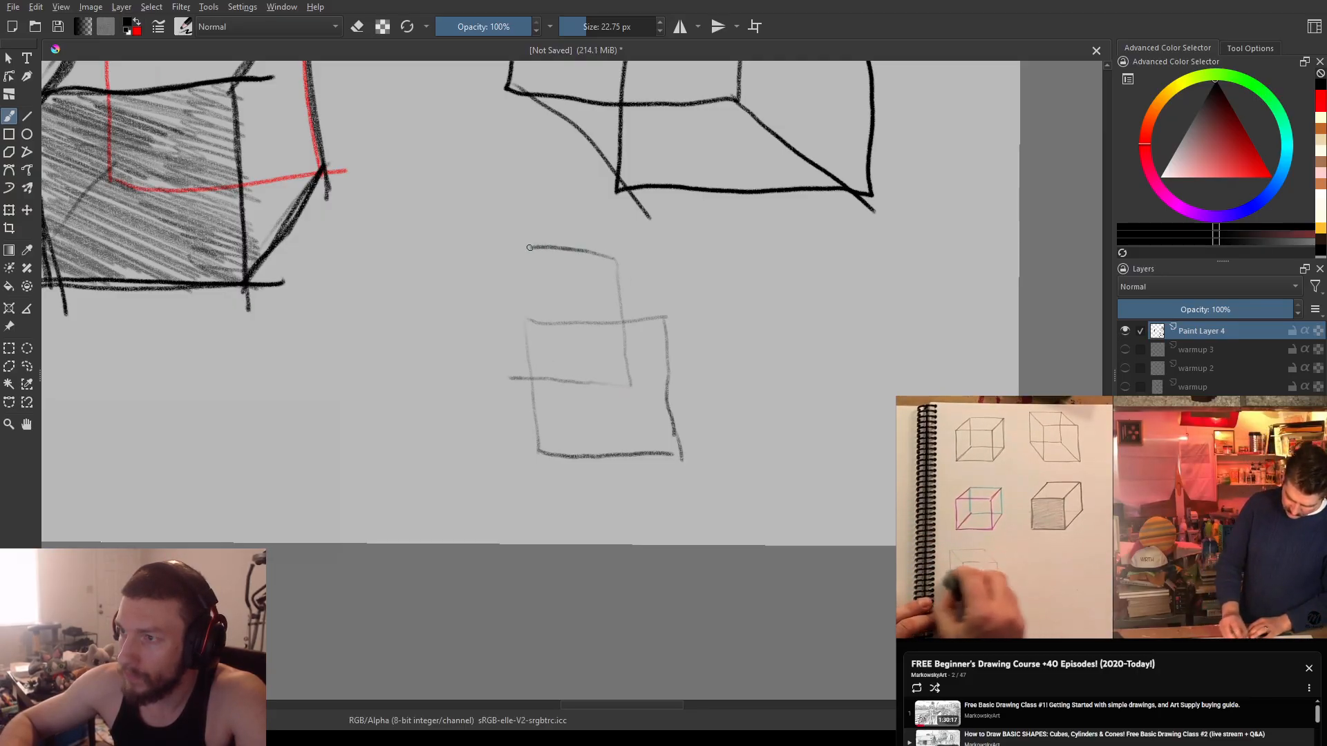
left_click_drag(477, 270, 492, 390)
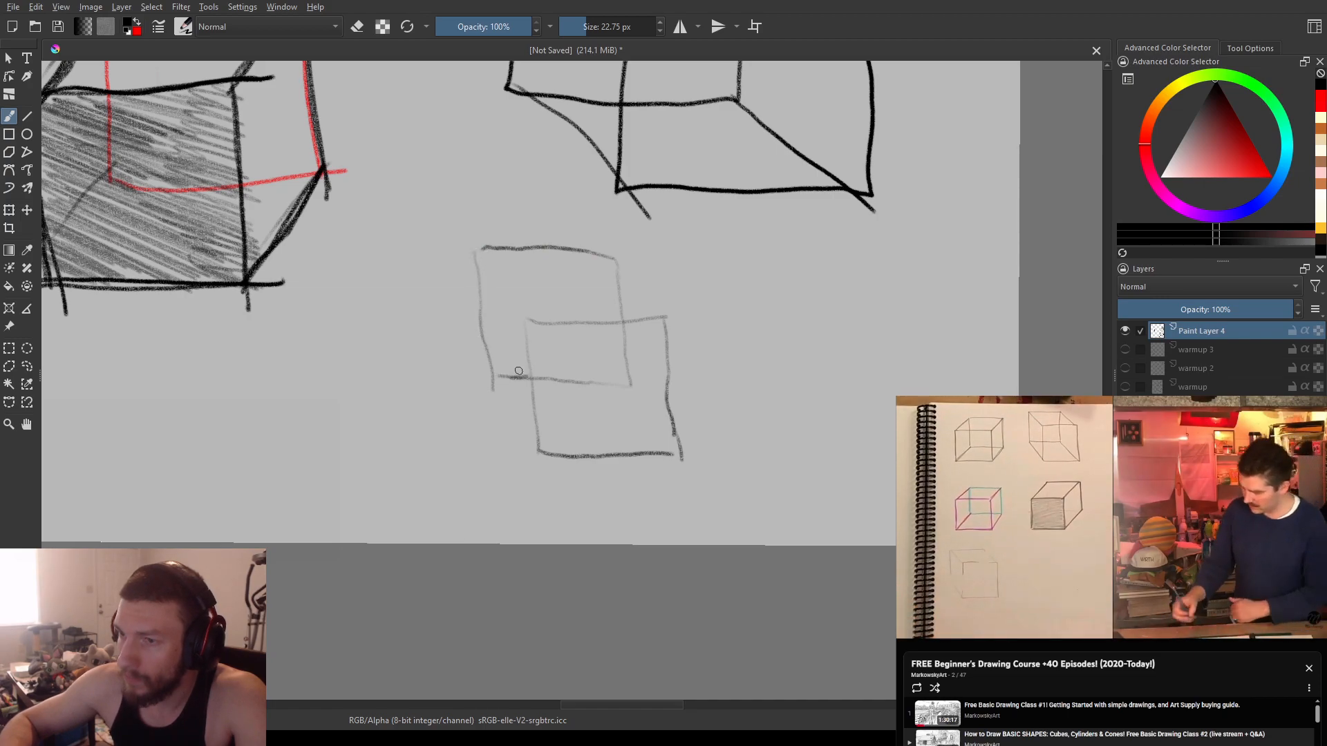
- Erase most of the back square's bottom edge where it runs inside the front square
key("e")
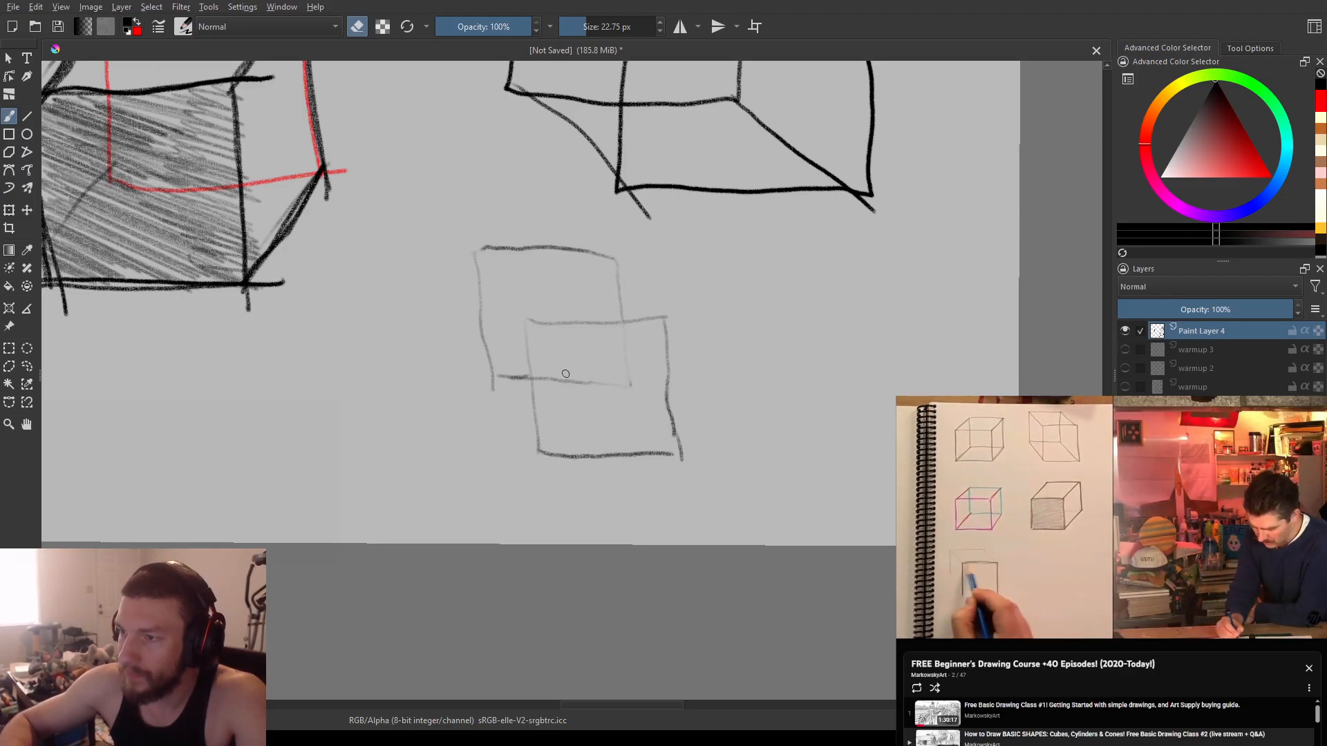
mouse_move(571, 383)
left_mouse_down()
mouse_move(632, 385)
mouse_move(587, 380)
mouse_move(615, 387)
left_mouse_up()
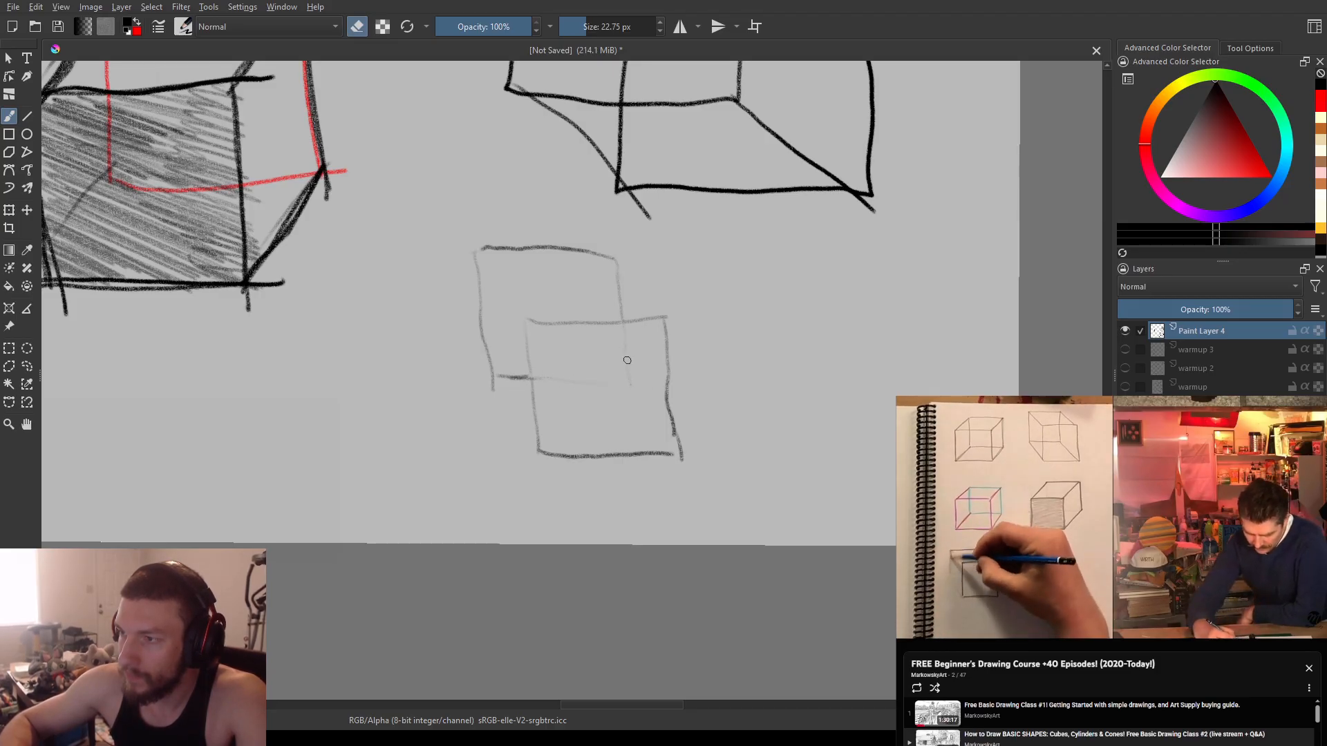
key("e")
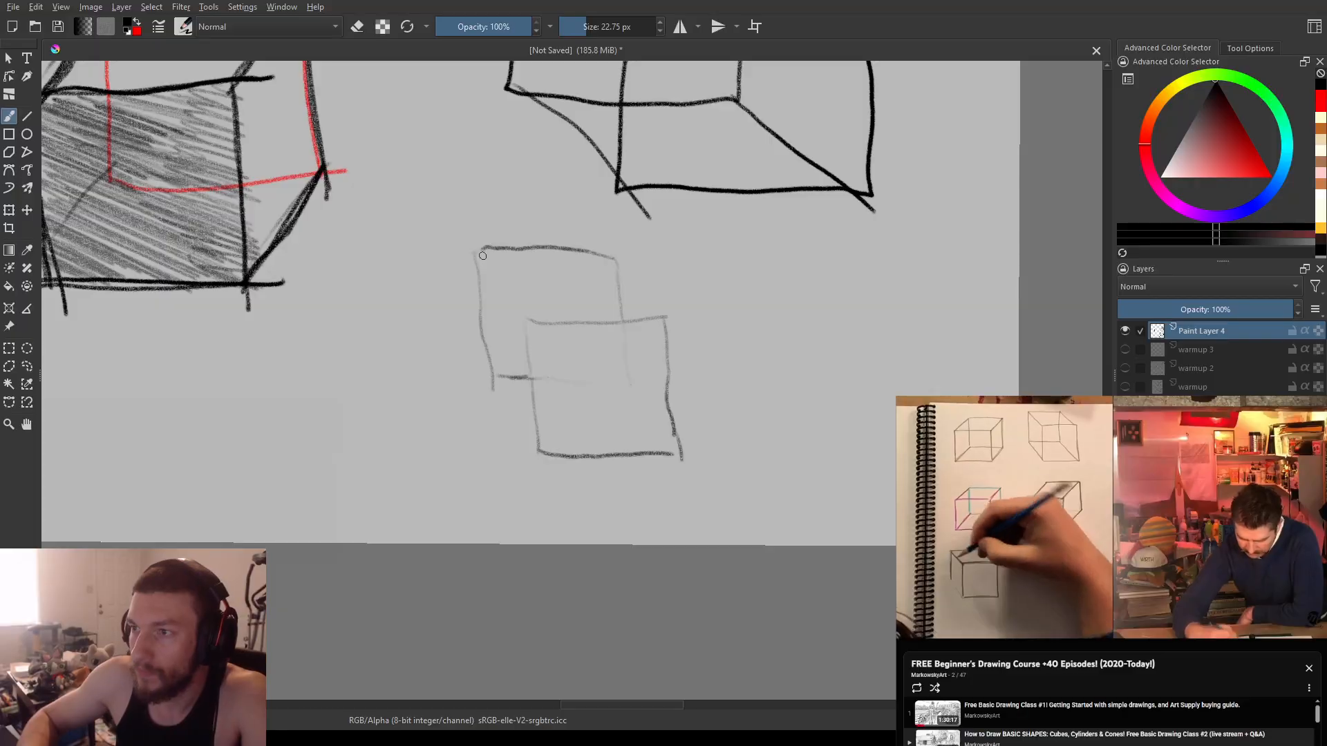
- Darken the back square's left and top edges and the part of its right edge above the front square
left_click_drag(480, 310, 489, 345)
left_click_drag(483, 287, 488, 338)
left_click_drag(476, 248, 487, 348)
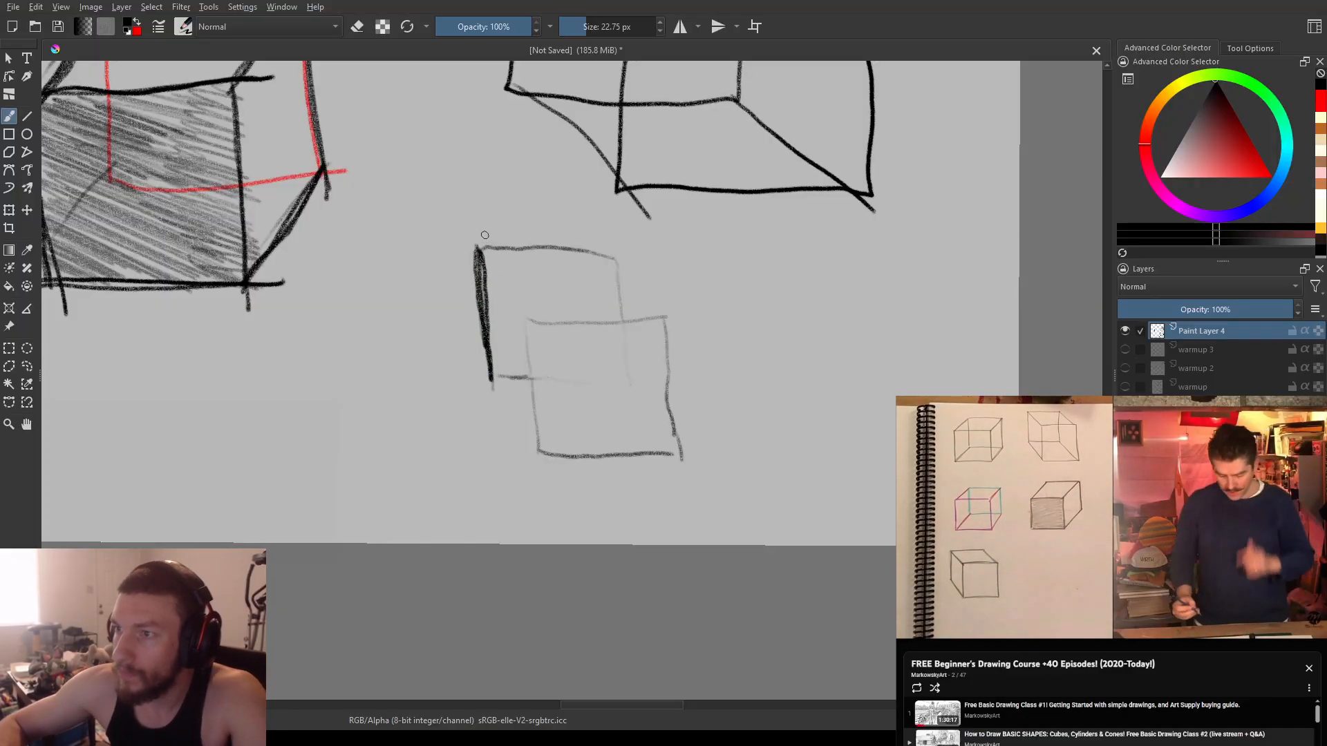
mouse_move(473, 246)
left_mouse_down()
mouse_move(621, 257)
mouse_move(474, 241)
mouse_move(610, 255)
mouse_move(512, 245)
mouse_move(563, 248)
mouse_move(624, 292)
mouse_move(628, 319)
left_mouse_up()
left_click_drag(613, 268, 628, 319)
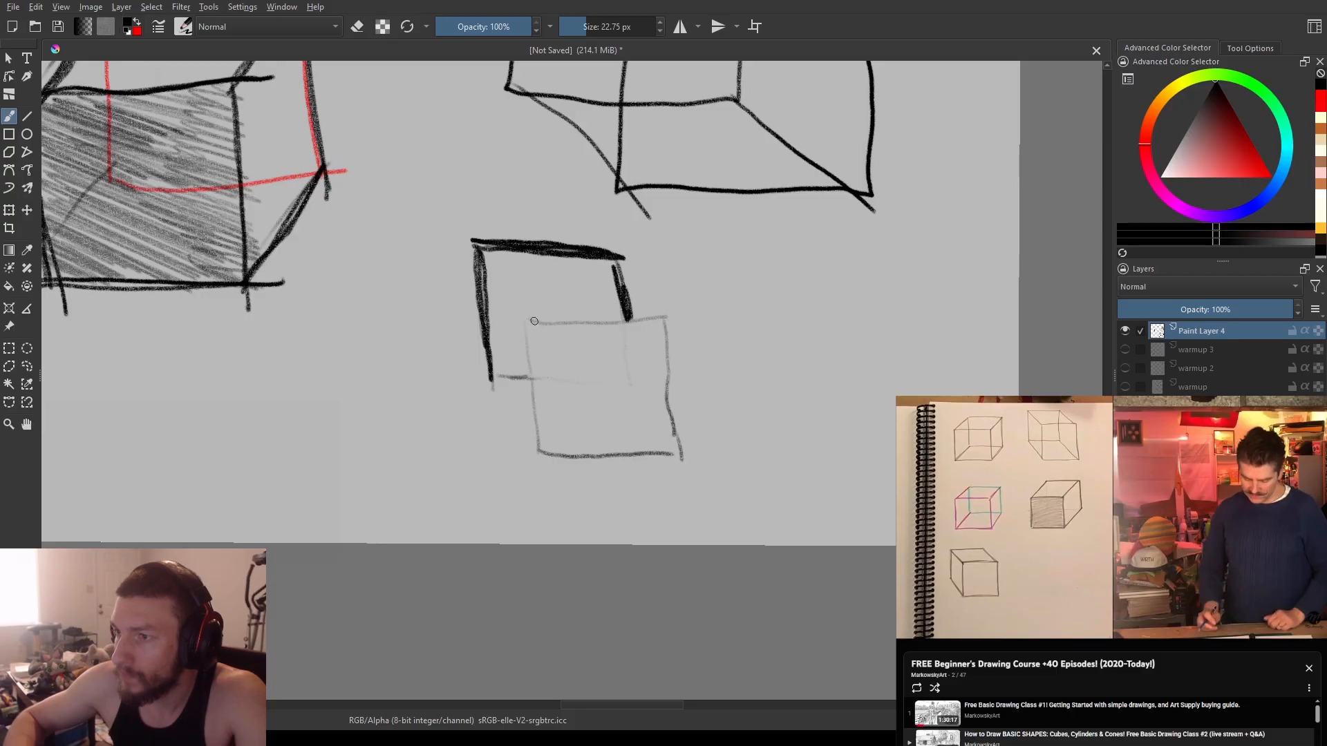
- Darken the front square's left edge and connect its two left corners to the back square with dark diagonals
left_click_drag(537, 406, 544, 455)
mouse_move(543, 455)
left_mouse_down()
mouse_move(526, 318)
mouse_move(548, 458)
left_mouse_up()
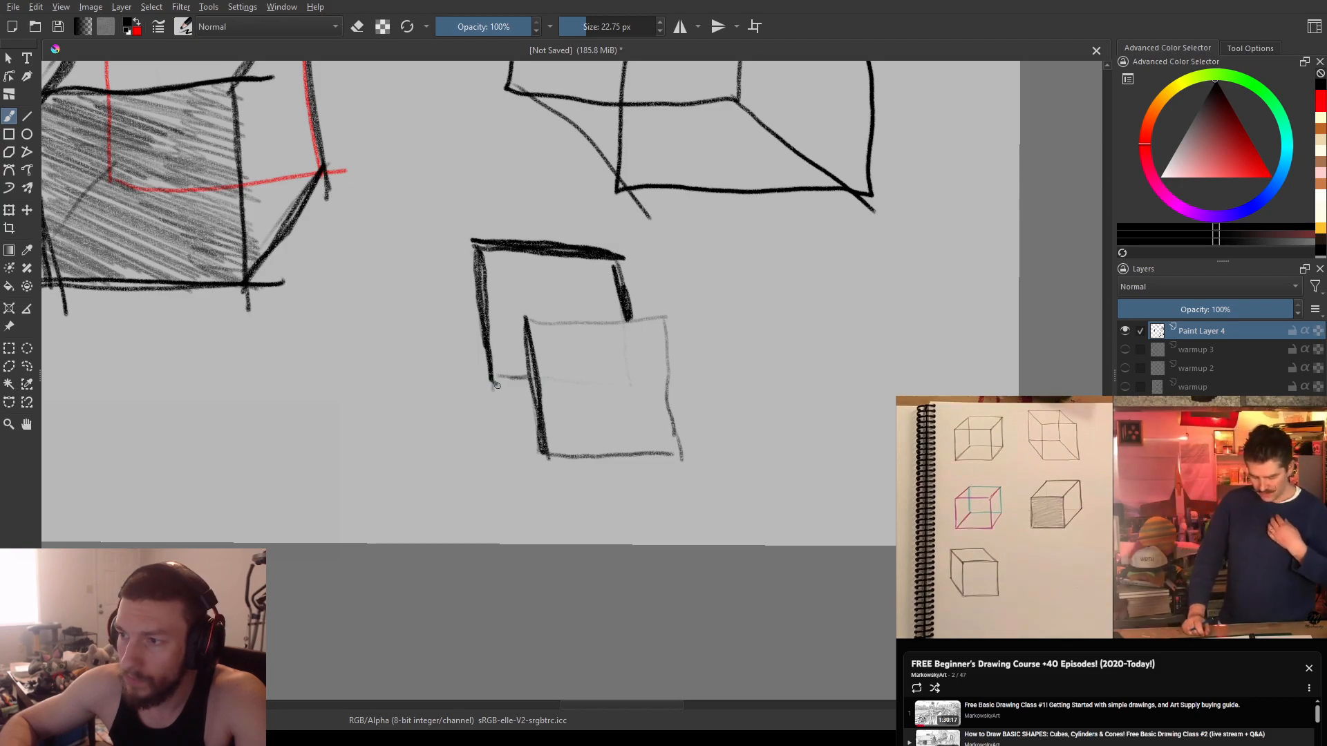
key("e")
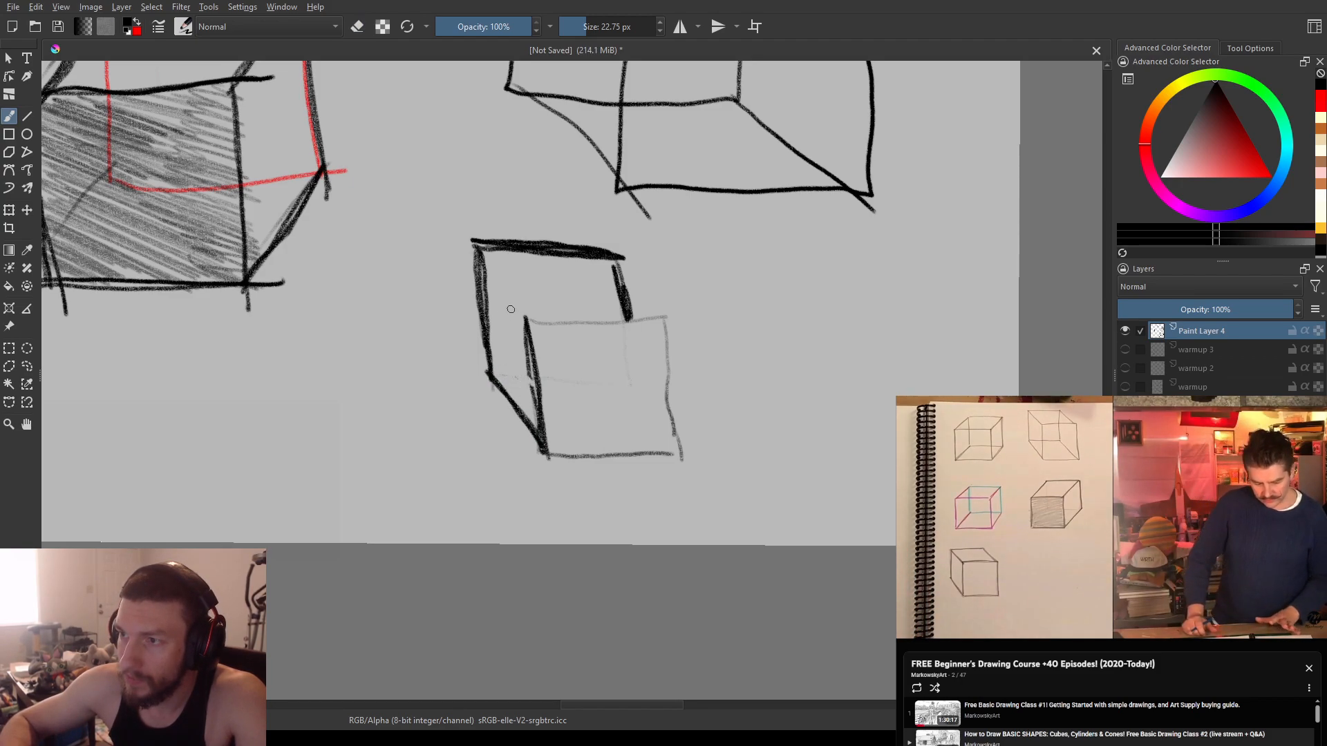
left_click_drag(476, 251, 533, 325)
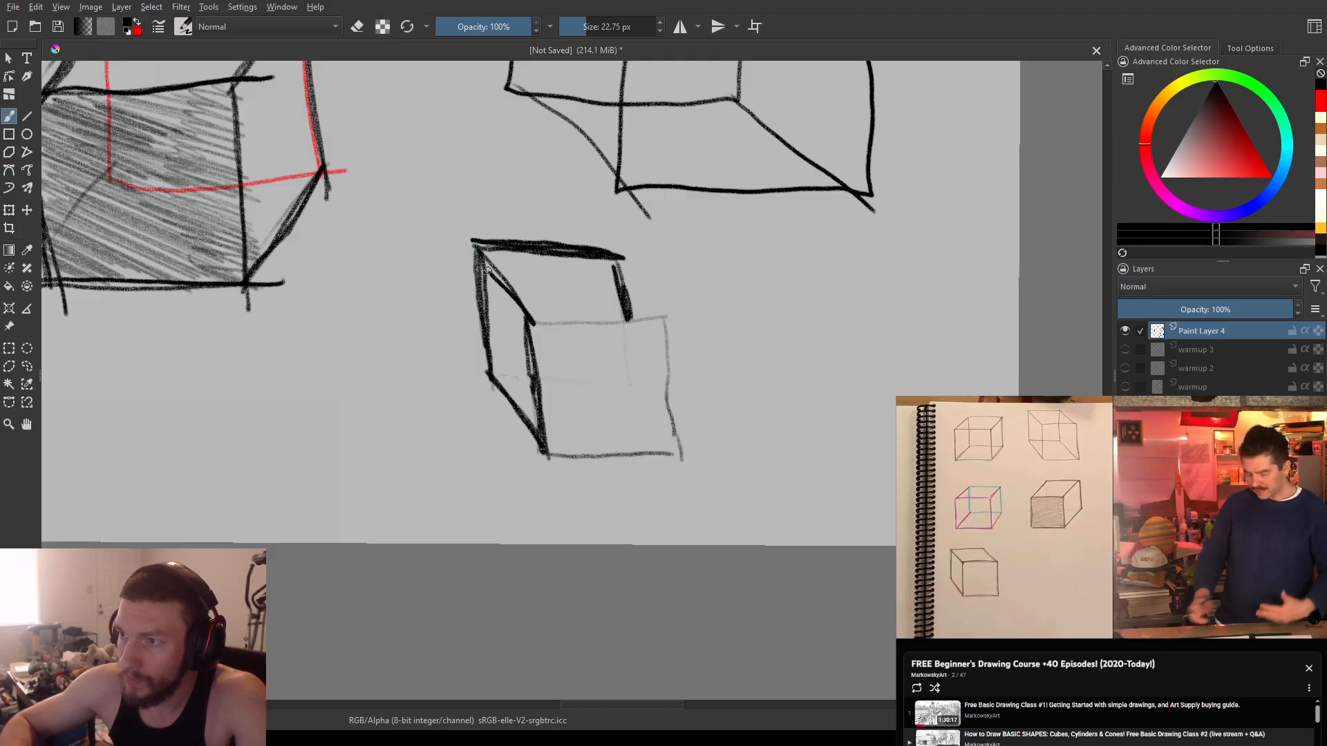
- Complete the fifth cube's upper-right diagonal and front-face edges, and erase the back square's right edge from its top face
mouse_move(617, 261)
left_mouse_down()
mouse_move(673, 318)
mouse_move(628, 278)
mouse_move(666, 335)
mouse_move(684, 457)
left_mouse_up()
left_click_drag(667, 337, 675, 408)
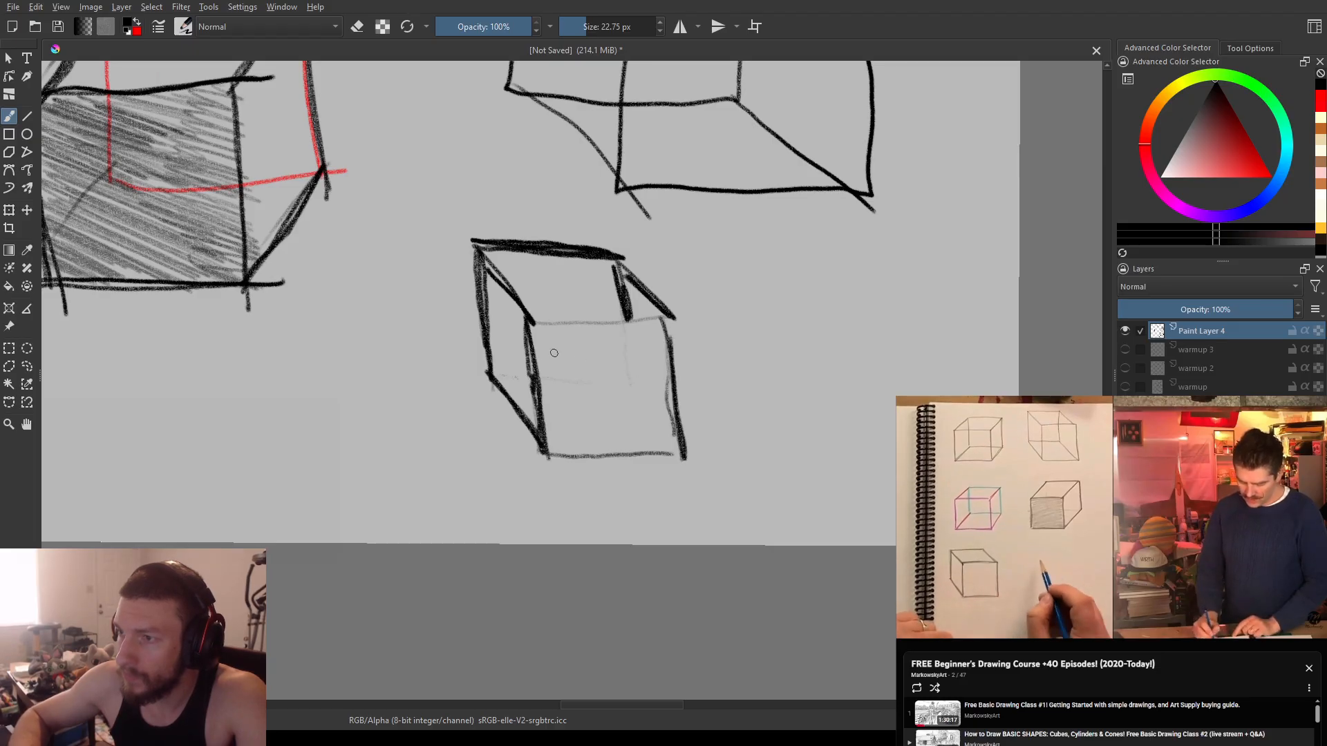
mouse_move(533, 325)
left_mouse_down()
mouse_move(552, 477)
mouse_move(673, 458)
left_mouse_up()
key("ctrl+z")
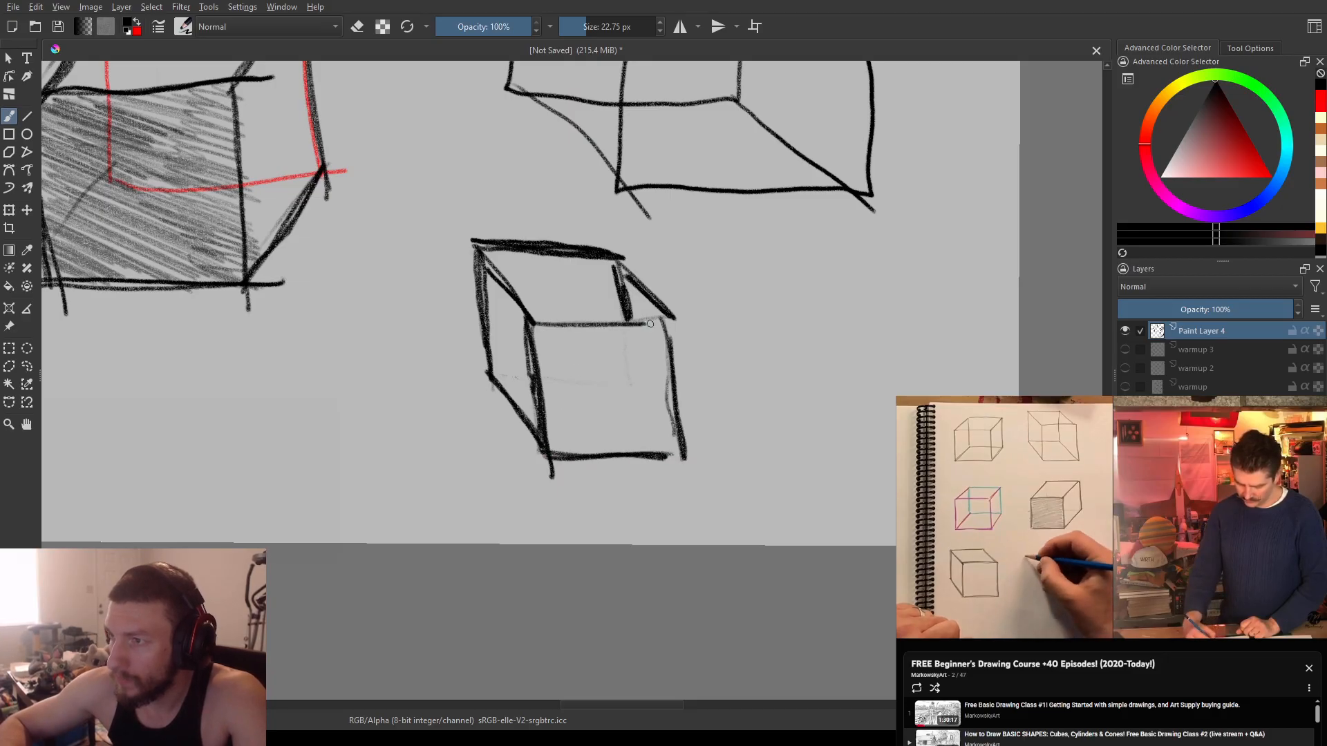
key("e")
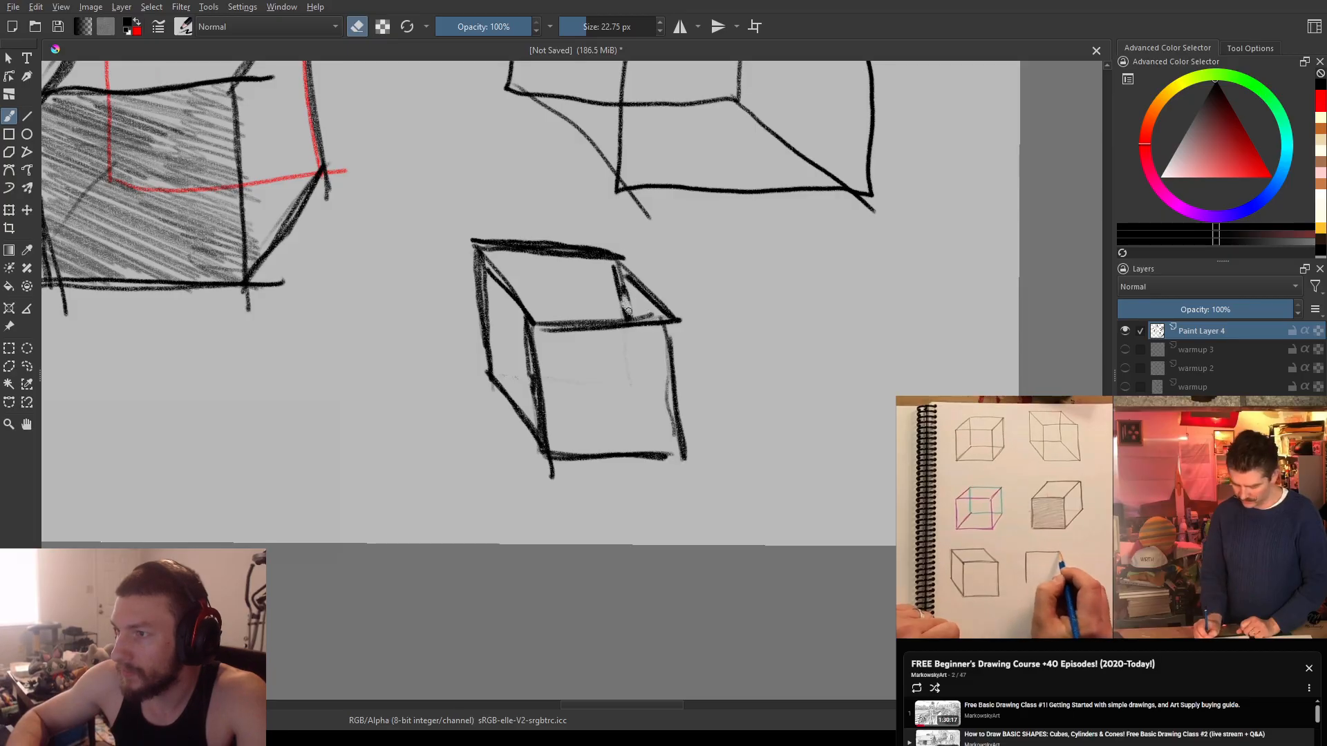
left_click_drag(622, 309, 615, 271)
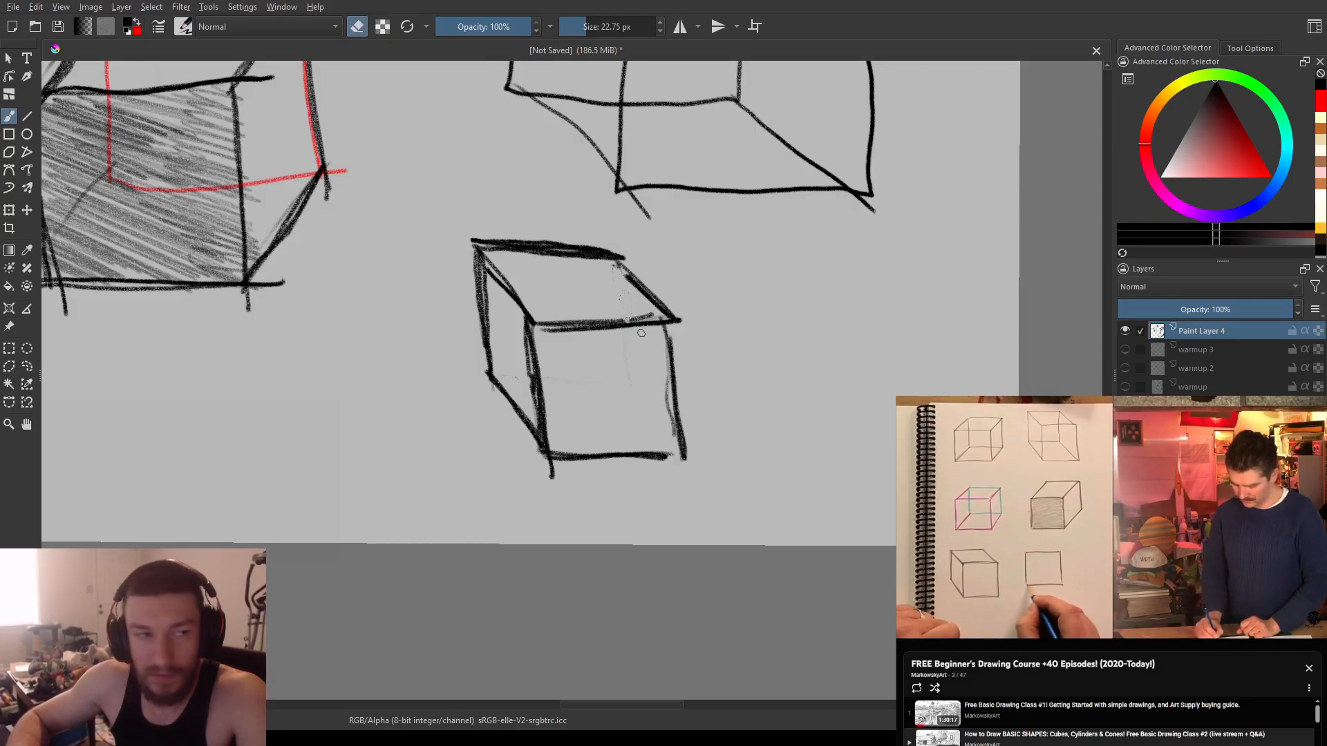
- Draw a dark, slightly slanted square in the empty area below the shaded fourth cube
left_click_drag(572, 350, 814, 316)
left_click_drag(648, 318, 654, 269)
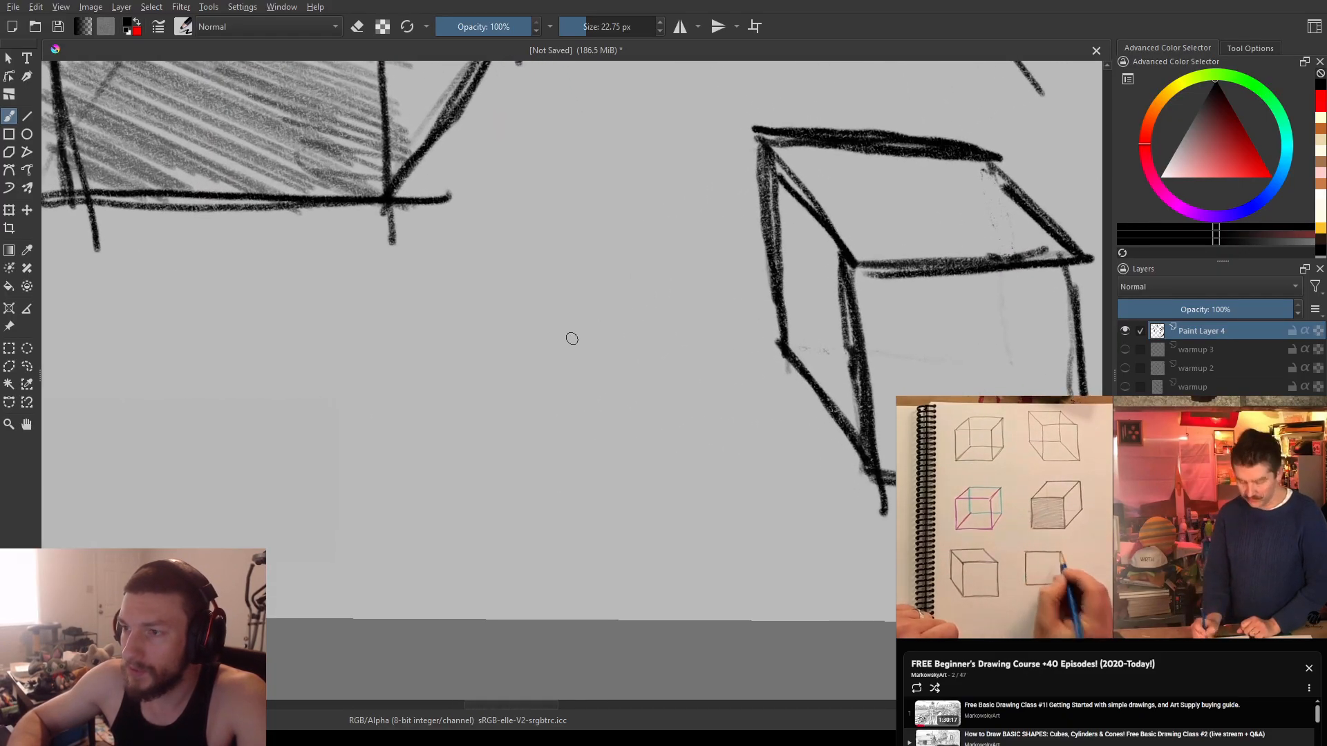
left_click_drag(573, 338, 715, 327)
left_click_drag(457, 319, 481, 476)
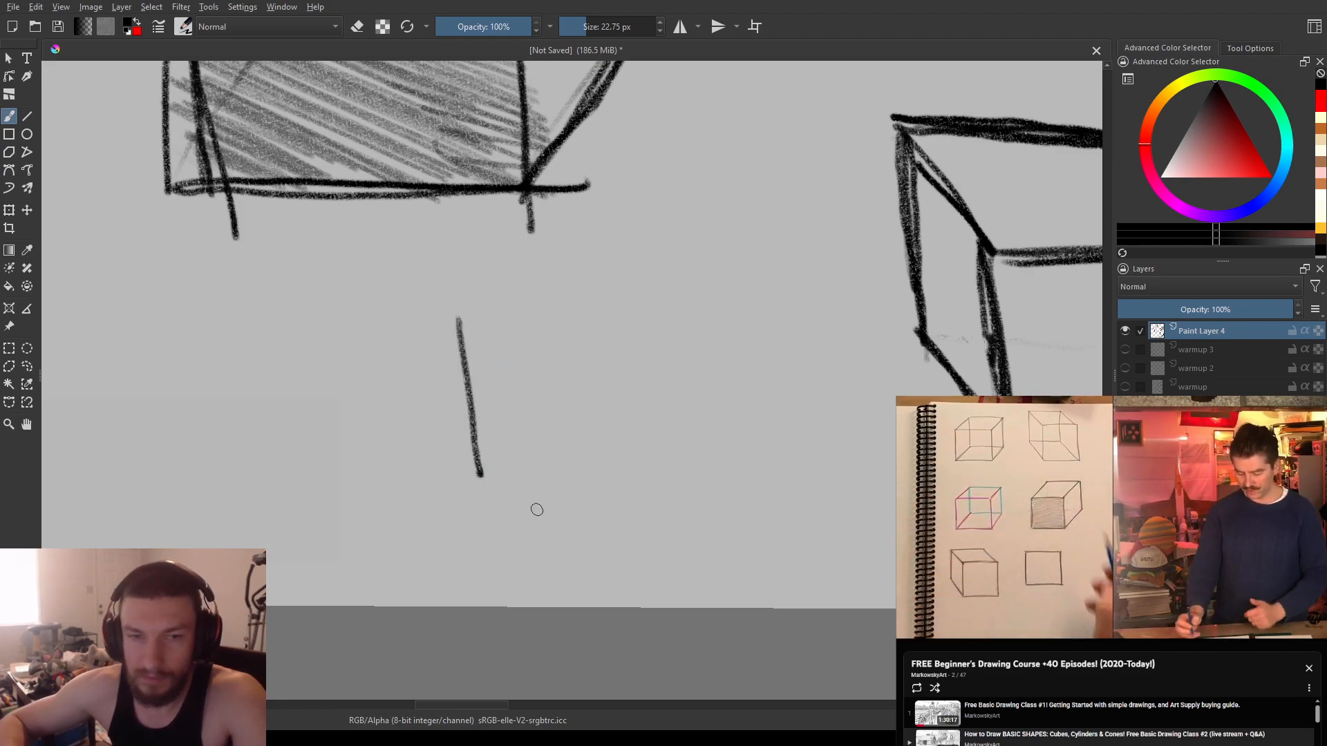
left_click_drag(597, 478, 666, 474)
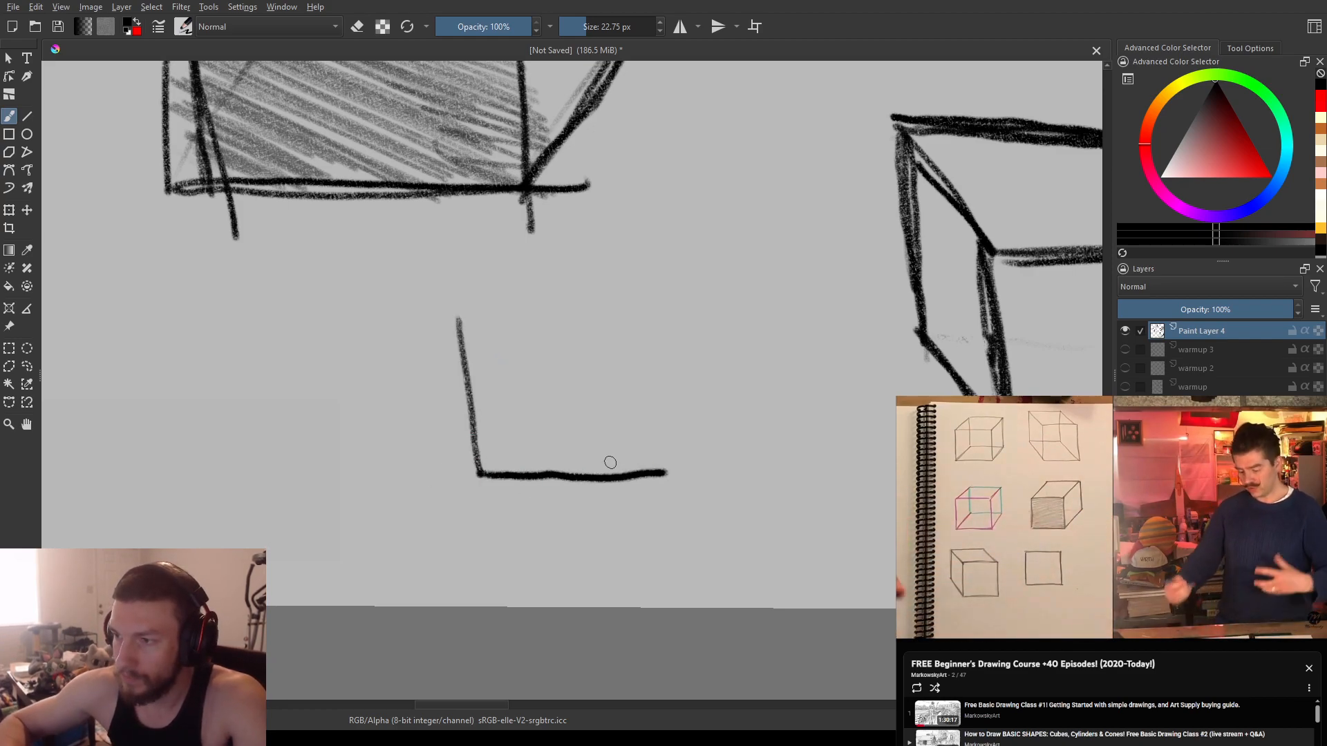
left_click_drag(637, 297, 665, 472)
mouse_move(449, 302)
left_mouse_down()
mouse_move(456, 317)
mouse_move(492, 299)
mouse_move(643, 304)
left_mouse_up()
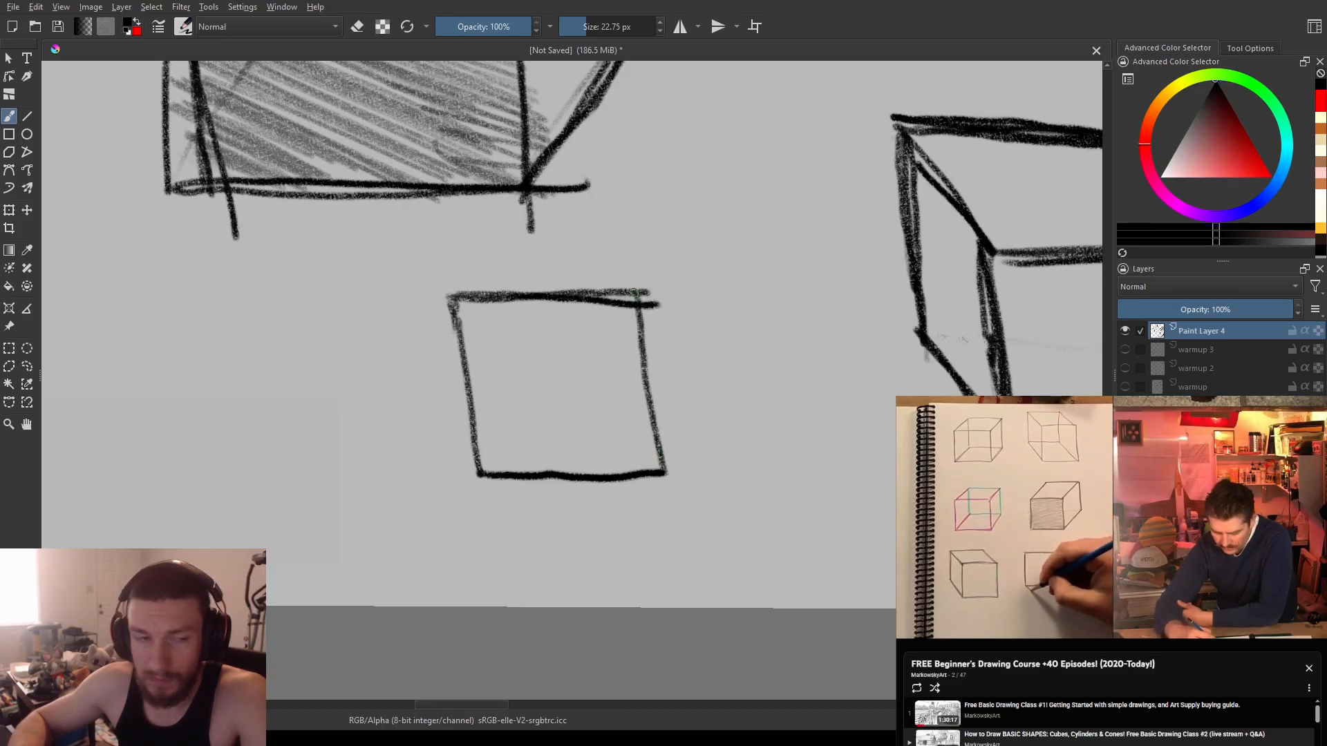
- Extend three diagonals down and right from the square, joining them with bottom and right edges into a solid cube seen from below
left_click_drag(649, 302, 718, 367)
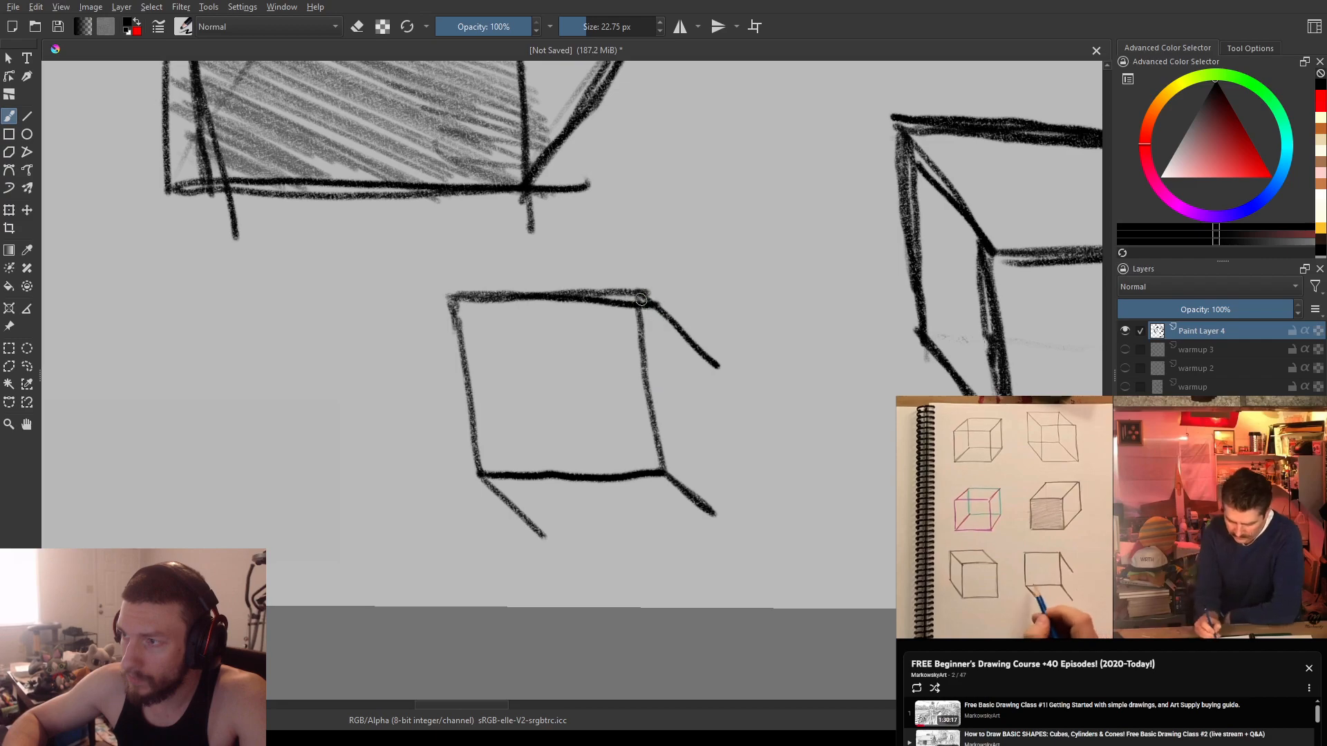
left_click_drag(679, 485, 731, 523)
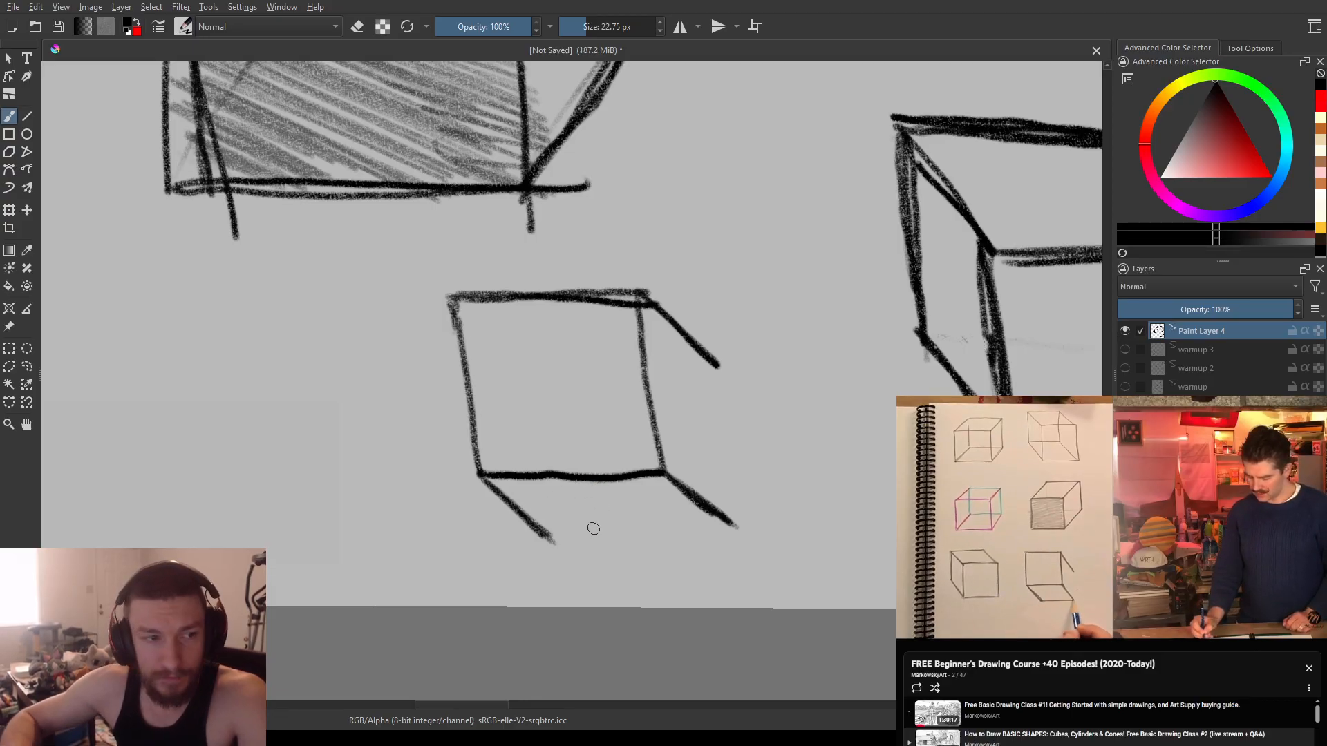
mouse_move(553, 537)
left_mouse_down()
mouse_move(748, 525)
mouse_move(570, 534)
left_mouse_up()
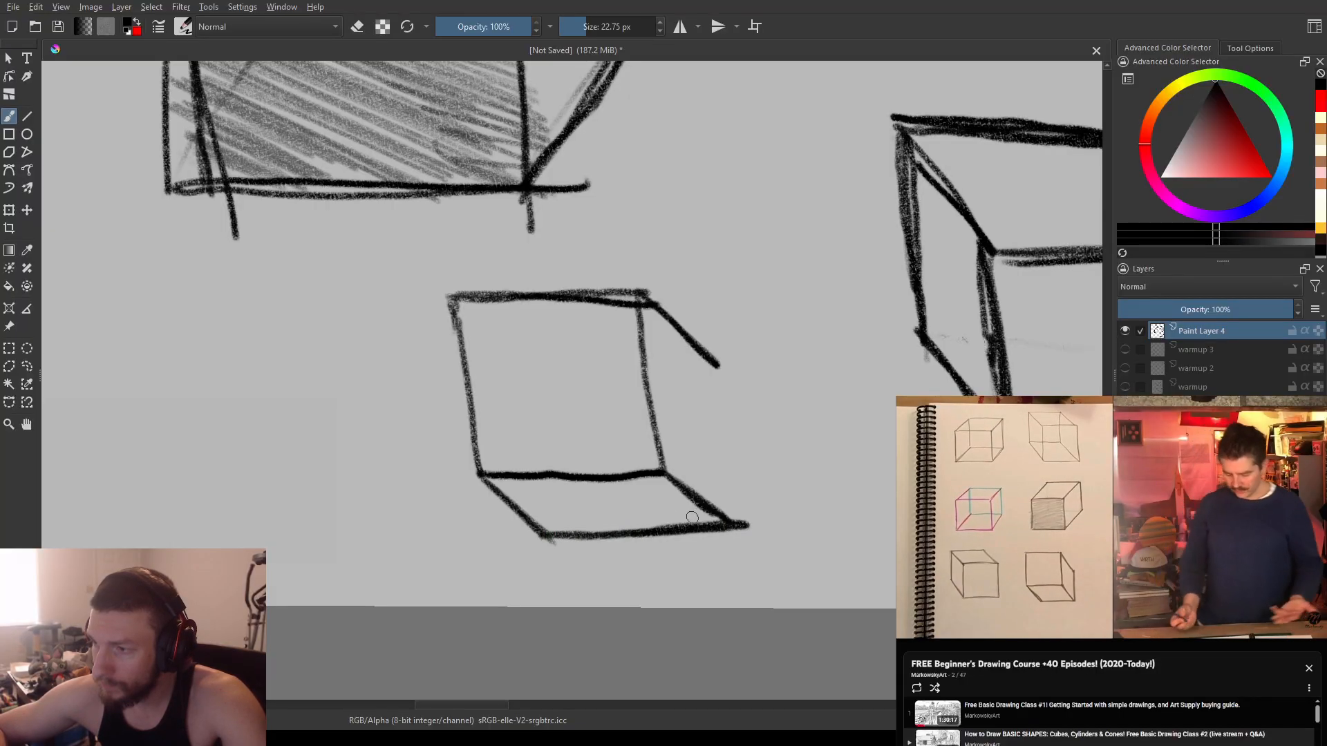
left_click_drag(715, 367, 738, 522)
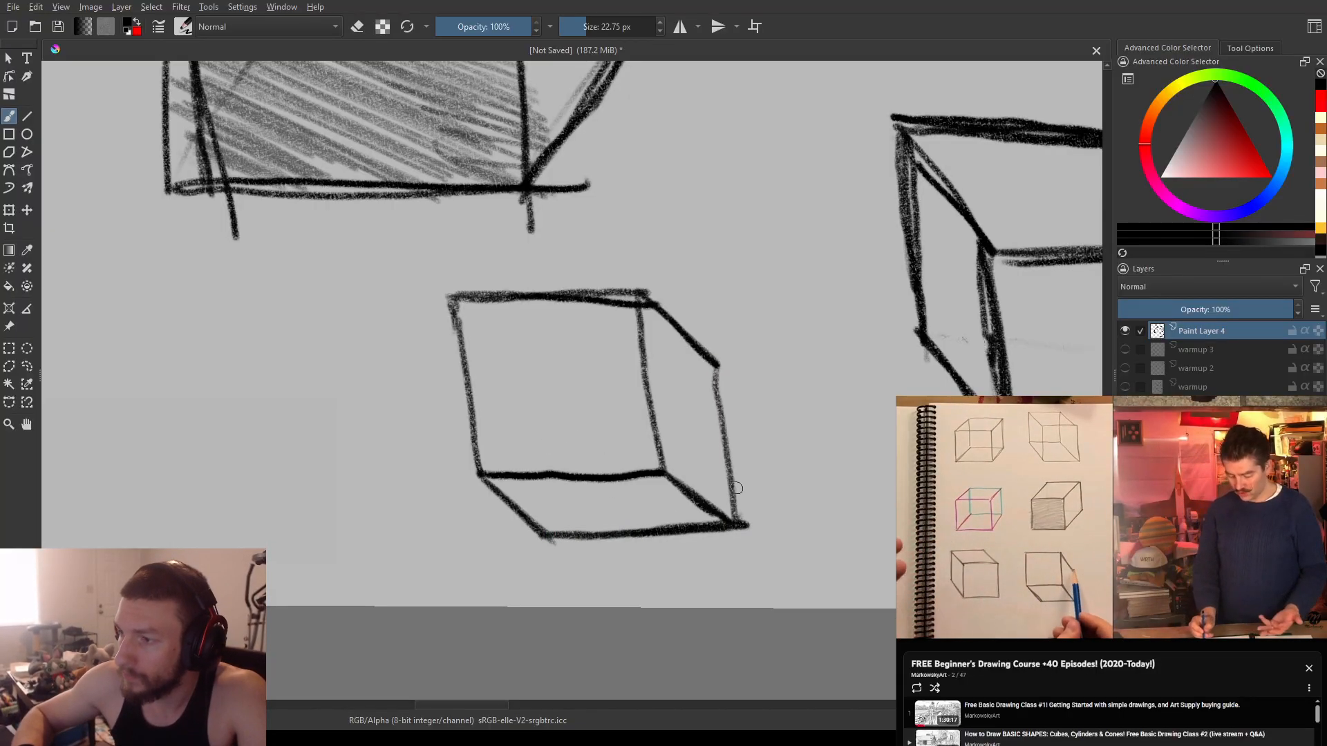
left_click_drag(717, 398, 740, 546)
left_click_drag(717, 364, 737, 545)
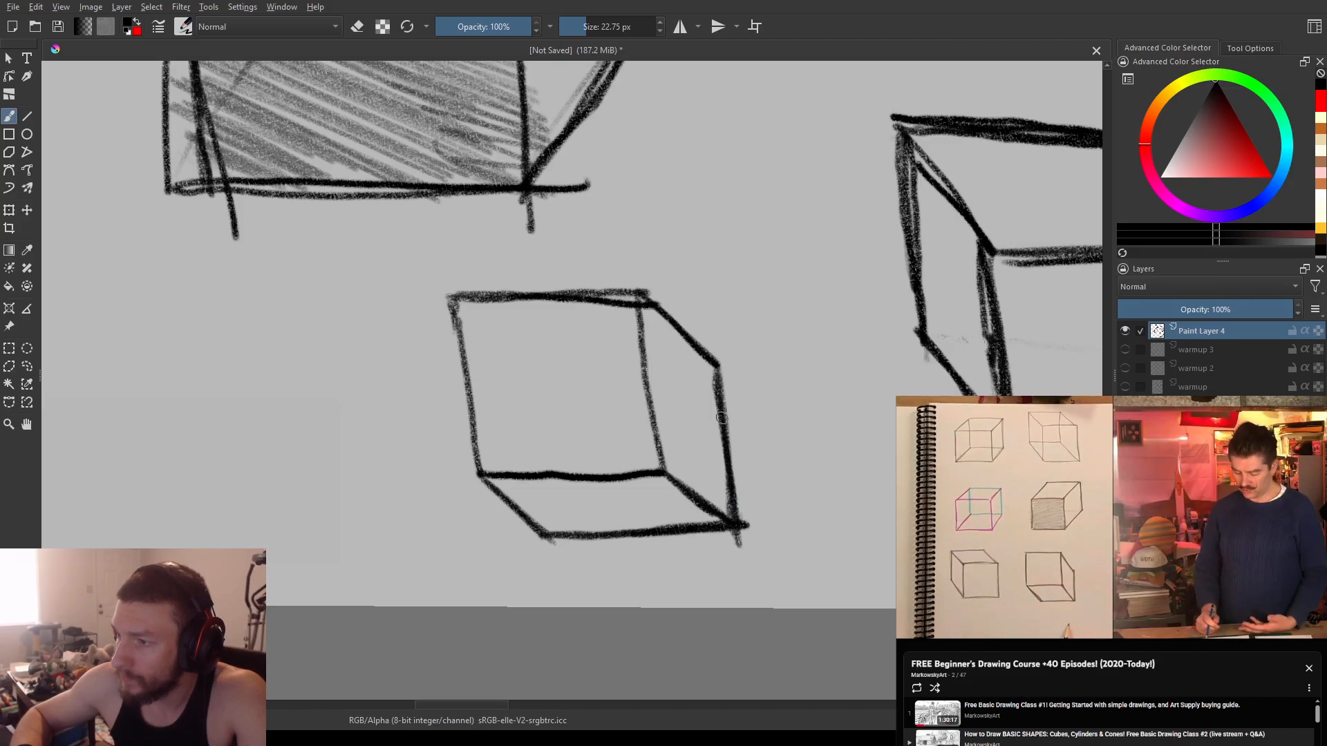
left_click_drag(729, 406, 741, 541)
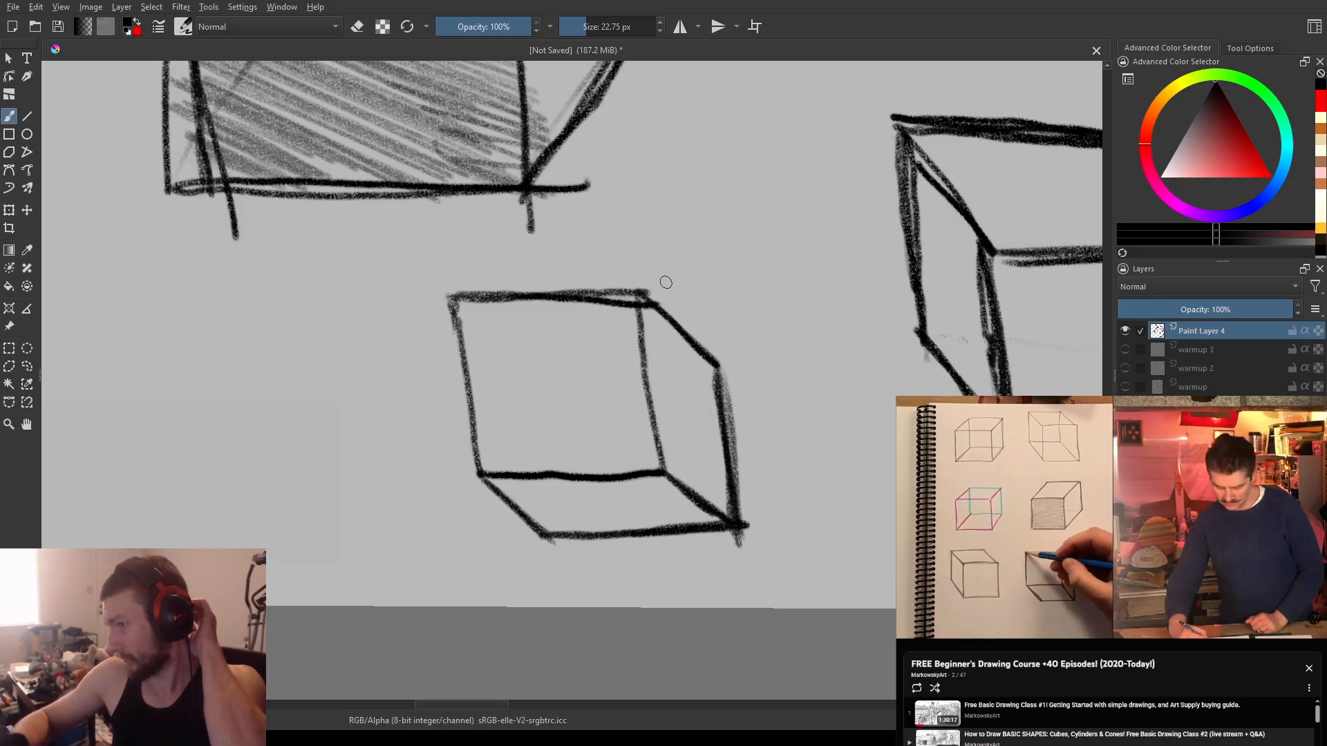
scroll(666, 282, "down", 5)
left_click_drag(666, 283, 571, 495)
scroll(571, 495, "down", 2)
mouse_move(592, 438)
left_mouse_down()
mouse_move(577, 435)
mouse_move(583, 290)
mouse_move(555, 283)
left_mouse_up()
scroll(577, 435, "up", 3)
scroll(586, 291, "up", 2)
scroll(585, 291, "down", 2)
scroll(556, 284, "up", 2)
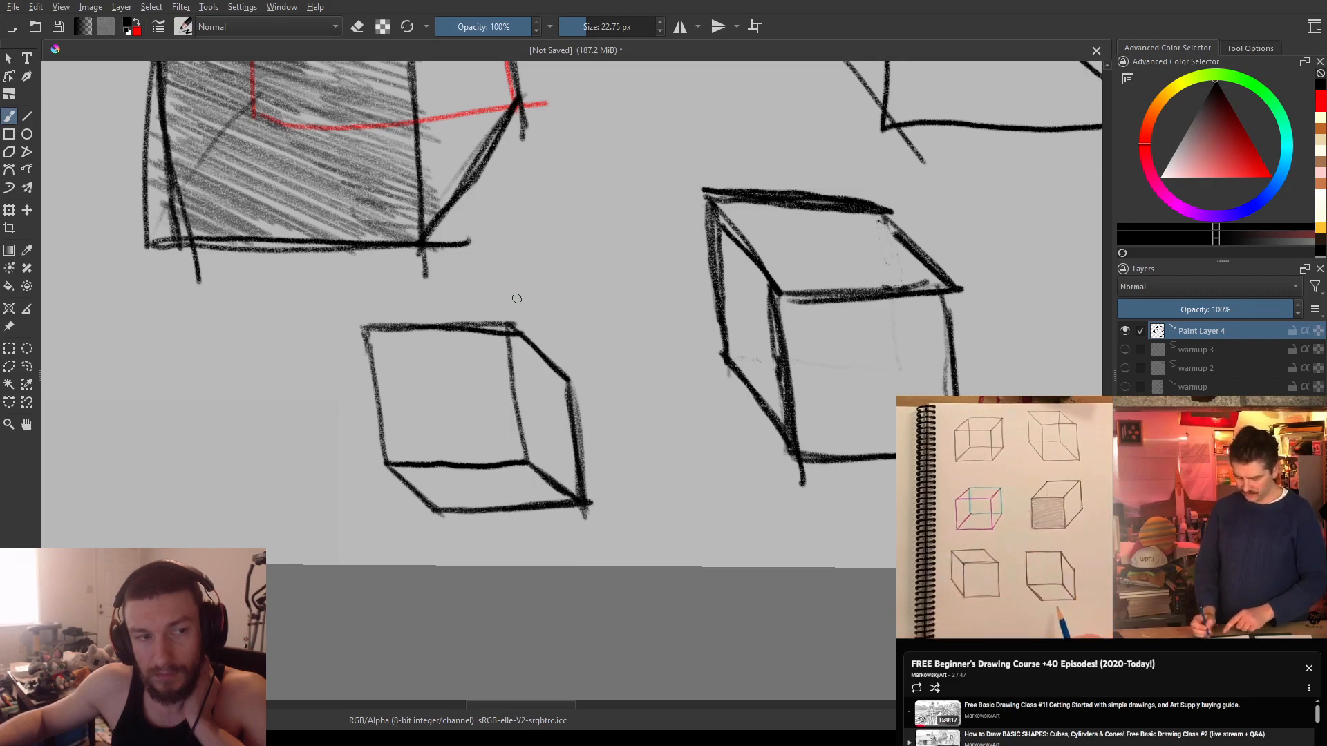
scroll(525, 293, "down", 2)
scroll(495, 324, "up", 2)
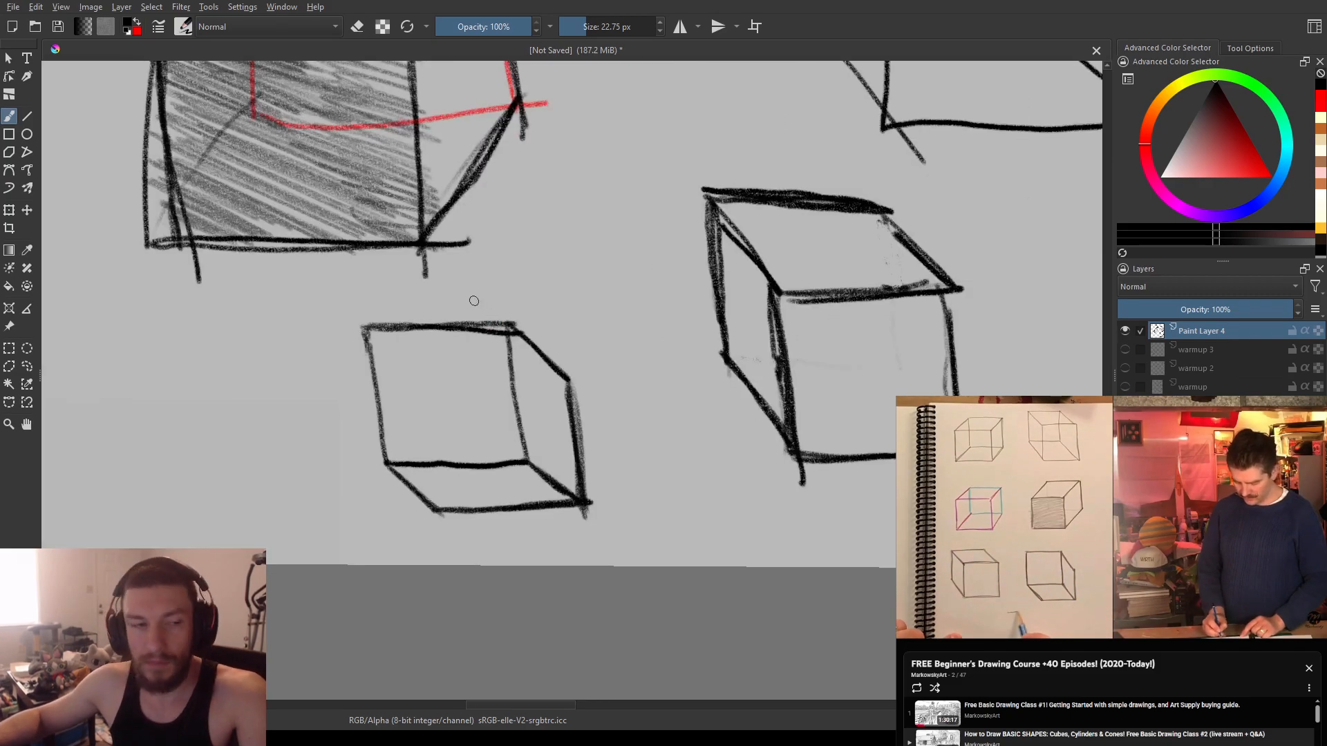
- Draw a small square in the empty area to the right of the fifth cube
left_click_drag(446, 286, 298, 259)
left_click_drag(725, 365, 166, 412)
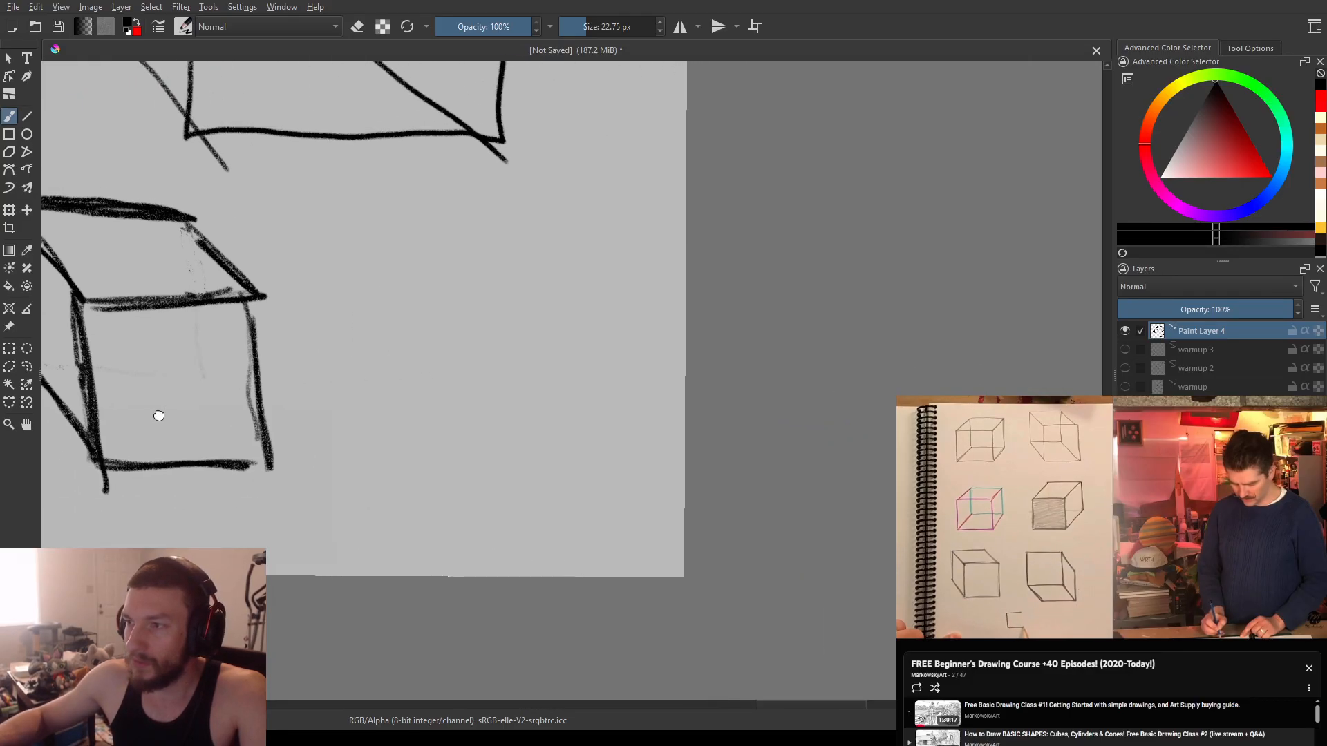
scroll(299, 421, "up", 3)
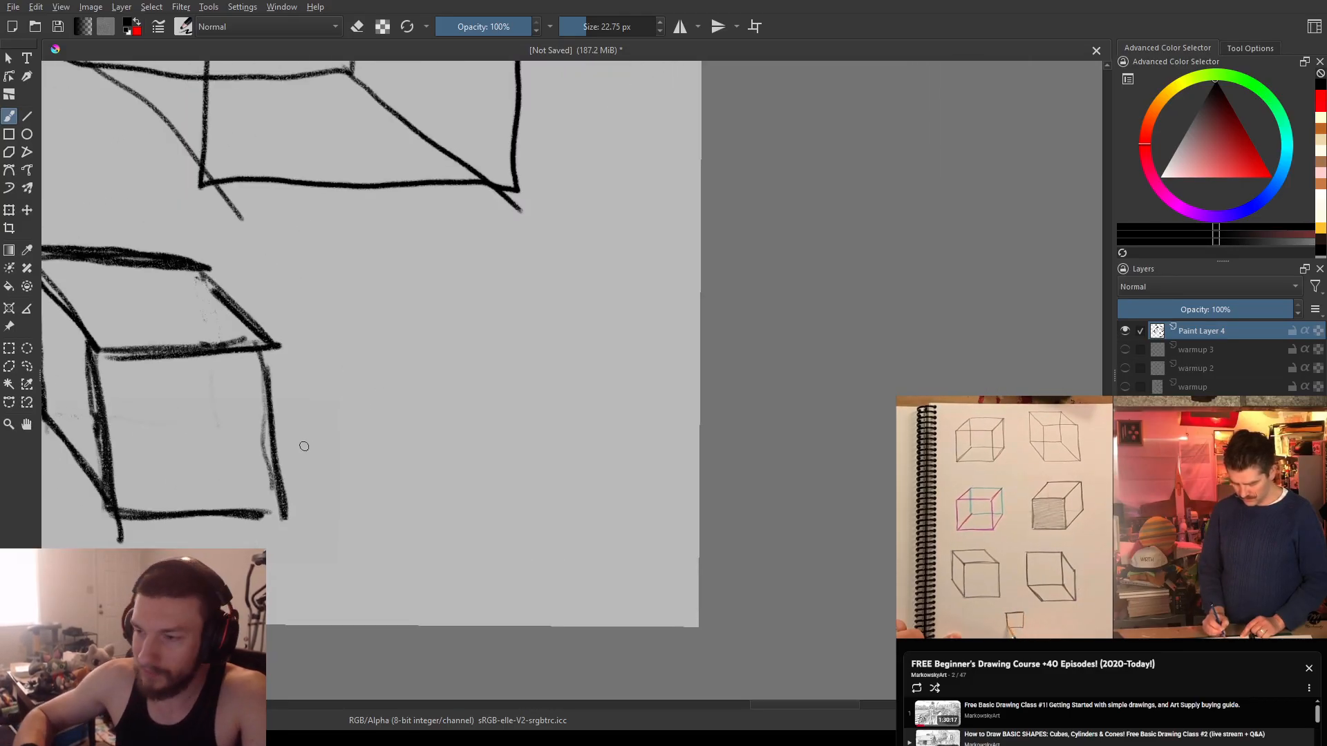
left_click_drag(434, 398, 434, 475)
left_click_drag(522, 477, 553, 477)
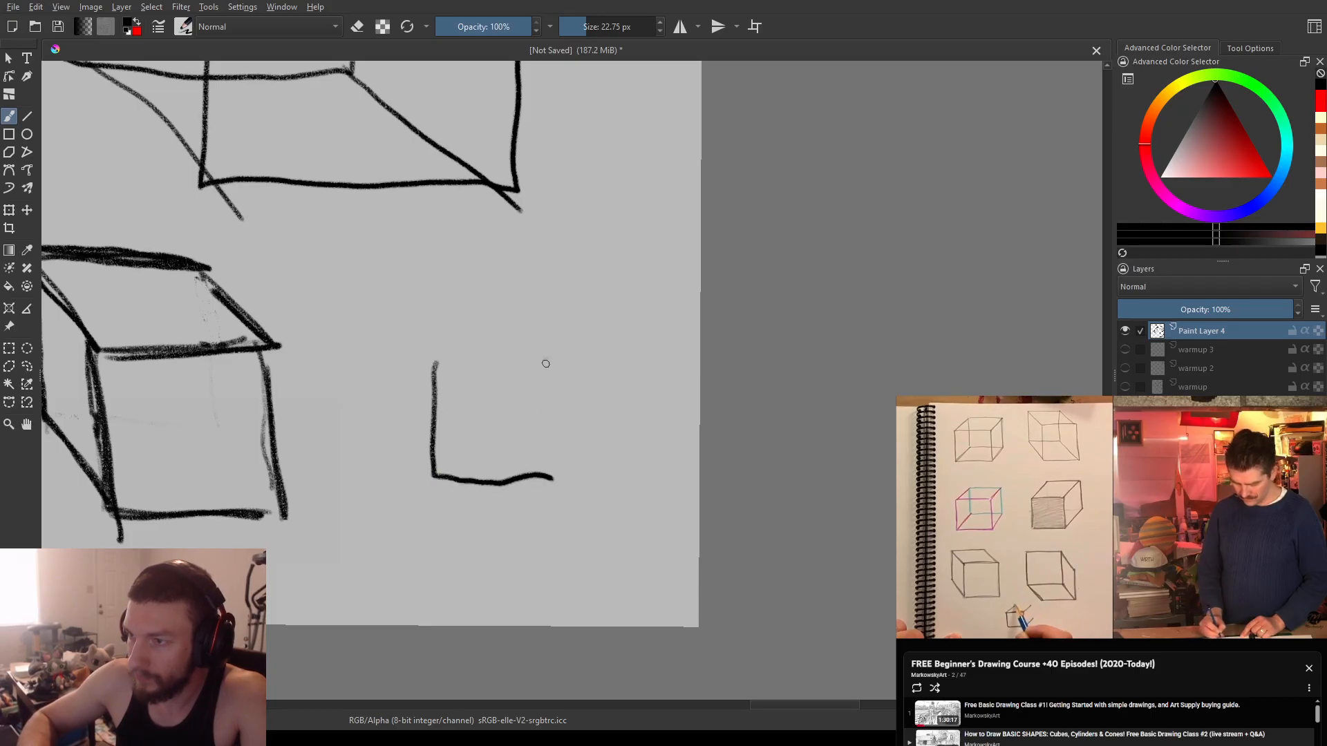
left_click_drag(547, 359, 552, 487)
left_click_drag(434, 359, 552, 374)
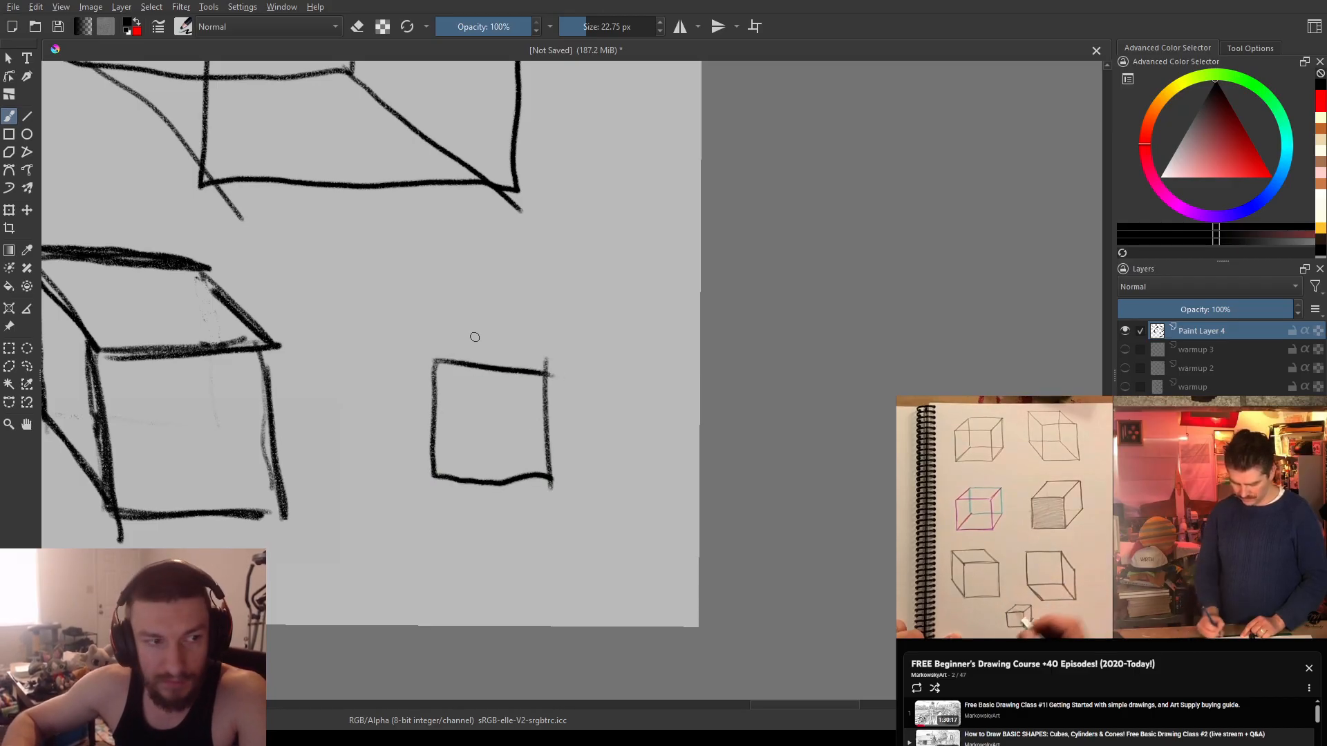
- Turn the small square into a solid cube with three diagonals up and right, closing the top and right faces and darkening the front vertical edge
left_click_drag(470, 338, 491, 323)
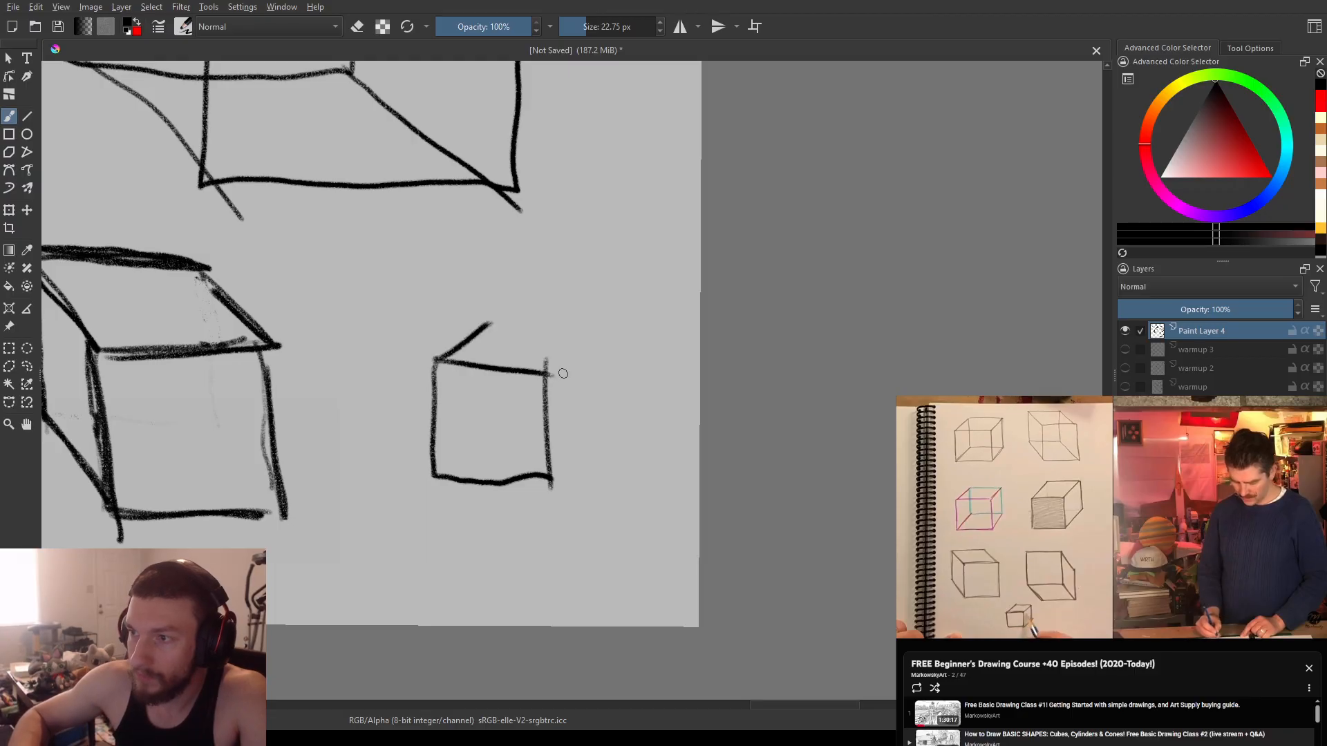
left_click_drag(546, 373, 580, 351)
left_click_drag(550, 477, 594, 451)
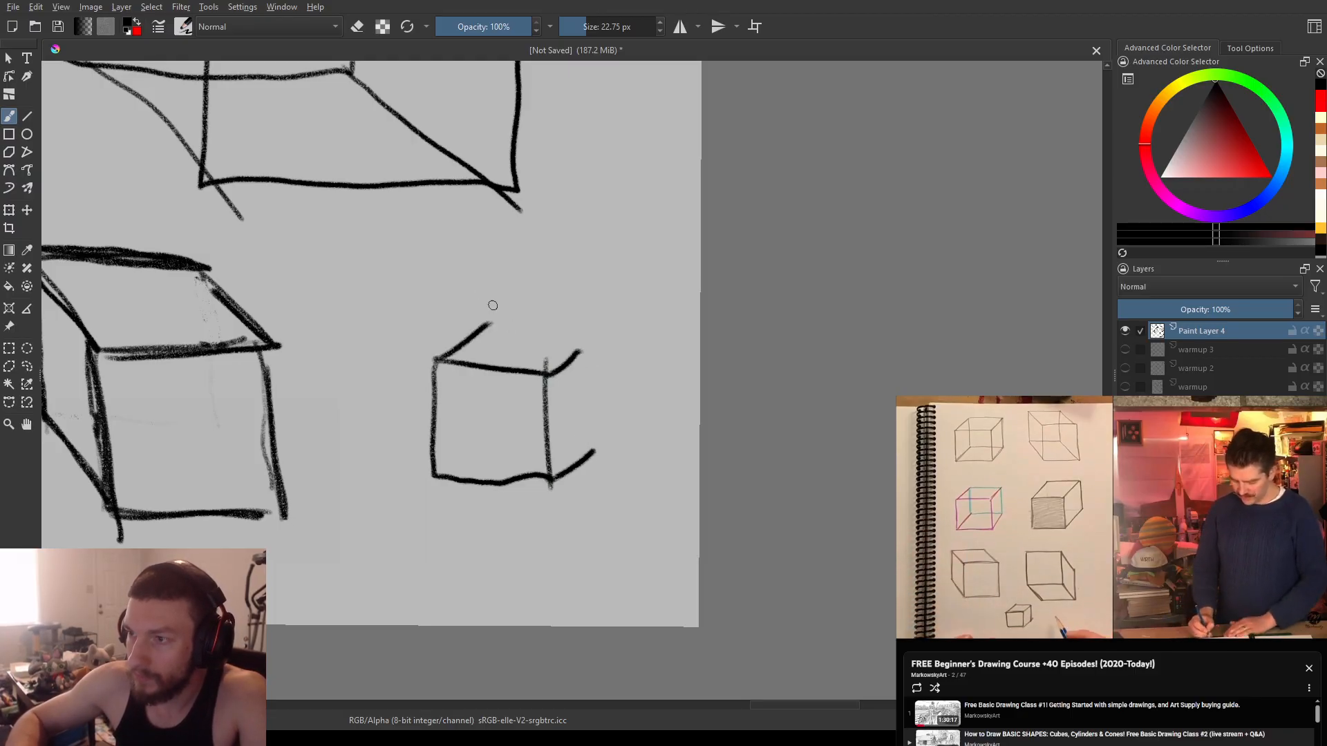
mouse_move(488, 323)
left_mouse_down()
mouse_move(587, 336)
mouse_move(608, 452)
left_mouse_up()
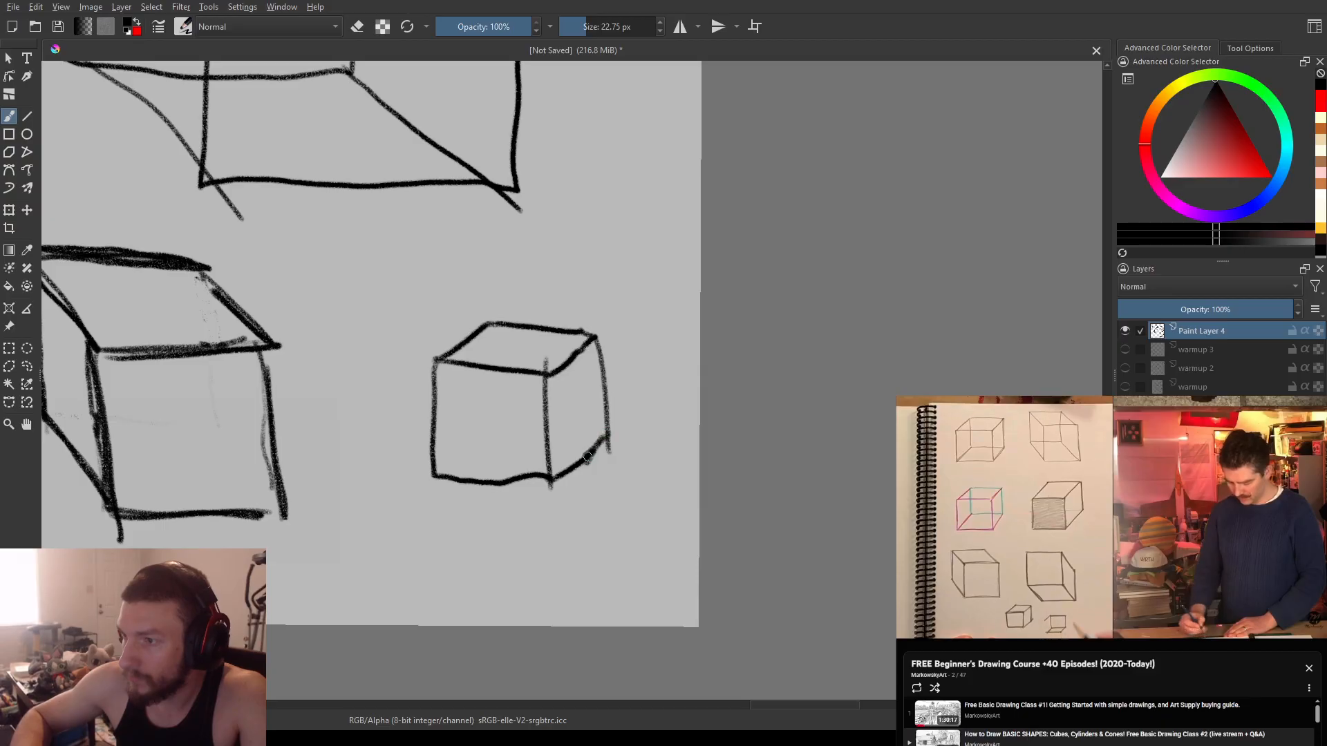
mouse_move(609, 449)
left_mouse_down()
mouse_move(596, 340)
mouse_move(602, 439)
left_mouse_up()
left_click_drag(546, 377, 555, 482)
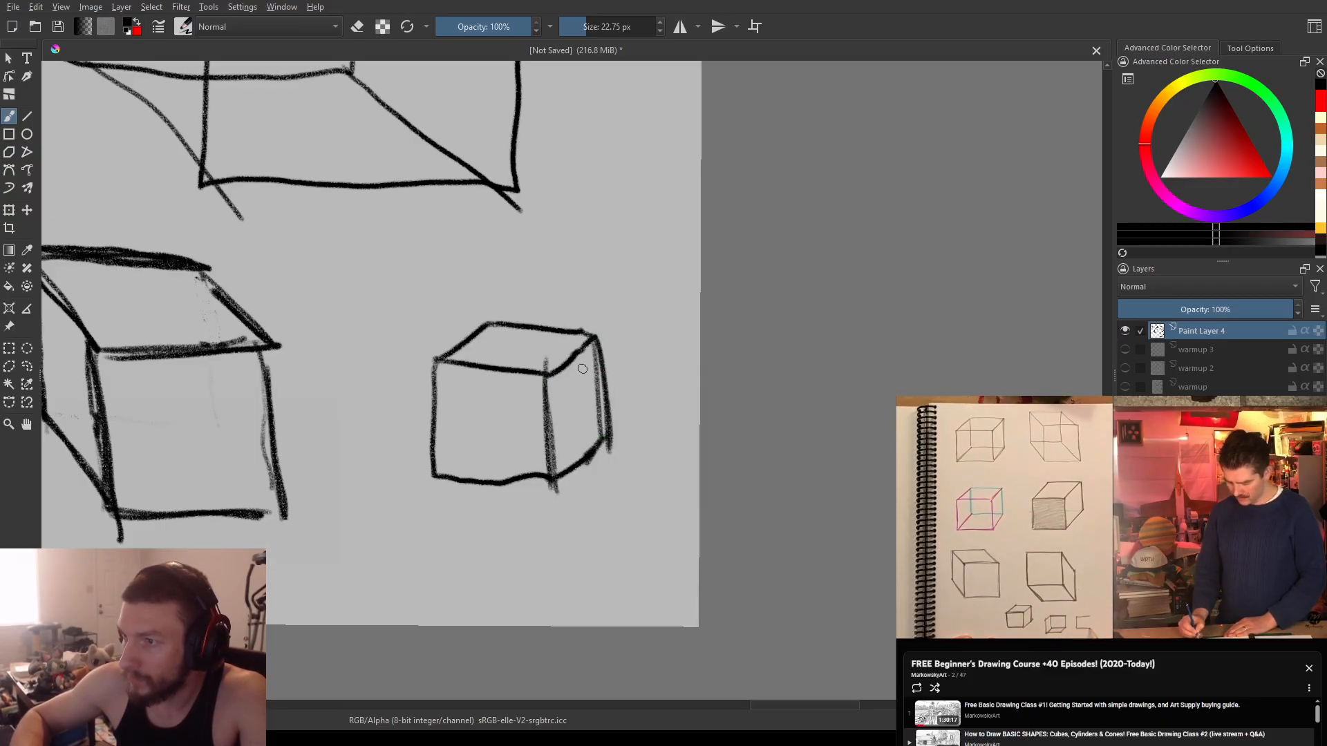
- Darken the small cube's right edge and draw a smaller tilted box with a front and right face in the gap above it
left_click_drag(599, 360, 611, 528)
left_click_drag(561, 472, 655, 459)
left_click_drag(599, 364, 574, 469)
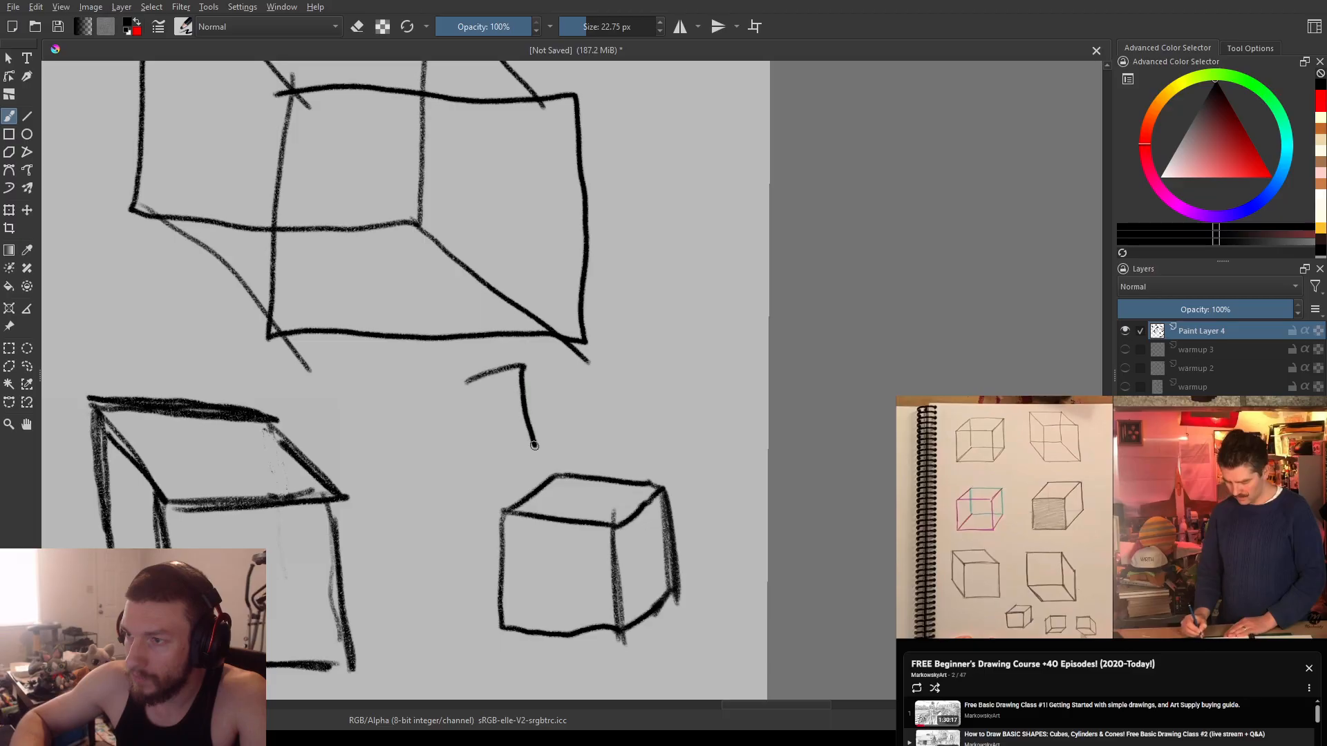
left_click_drag(516, 447, 486, 453)
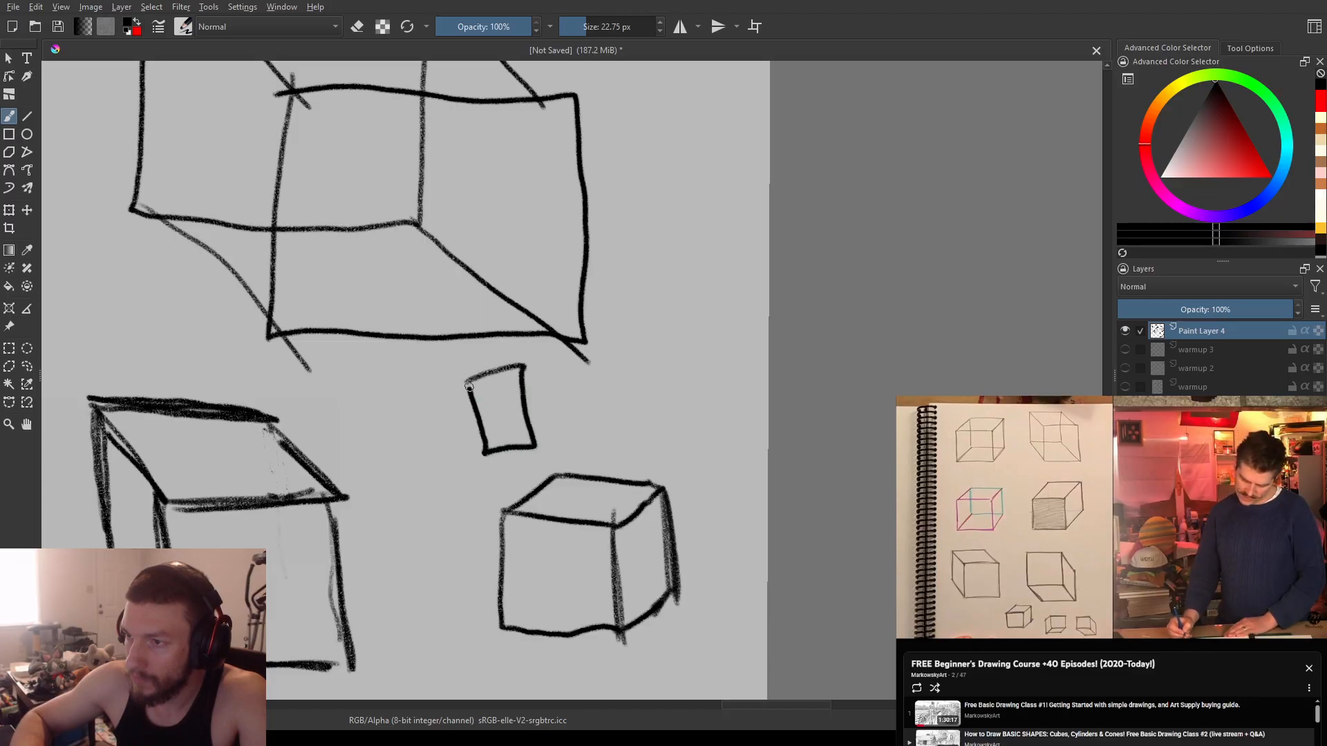
left_click_drag(535, 445, 545, 443)
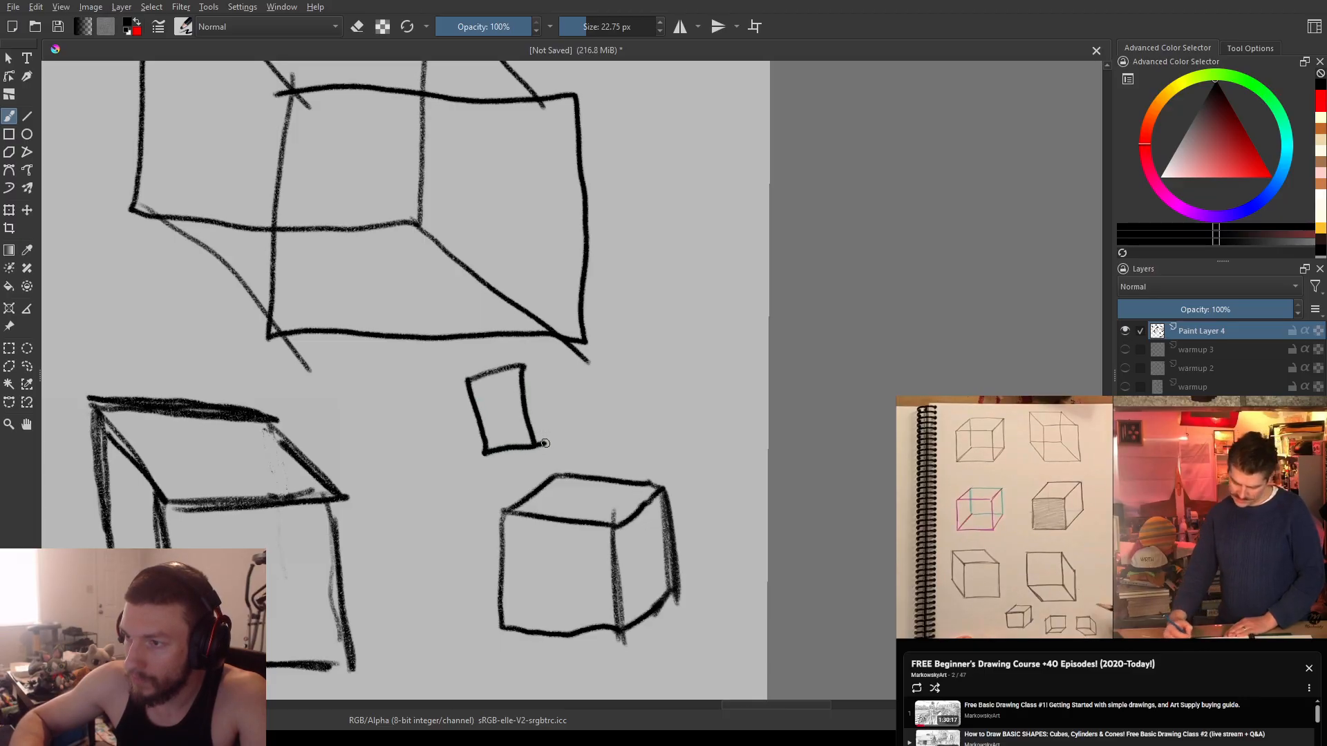
left_click_drag(567, 365, 572, 364)
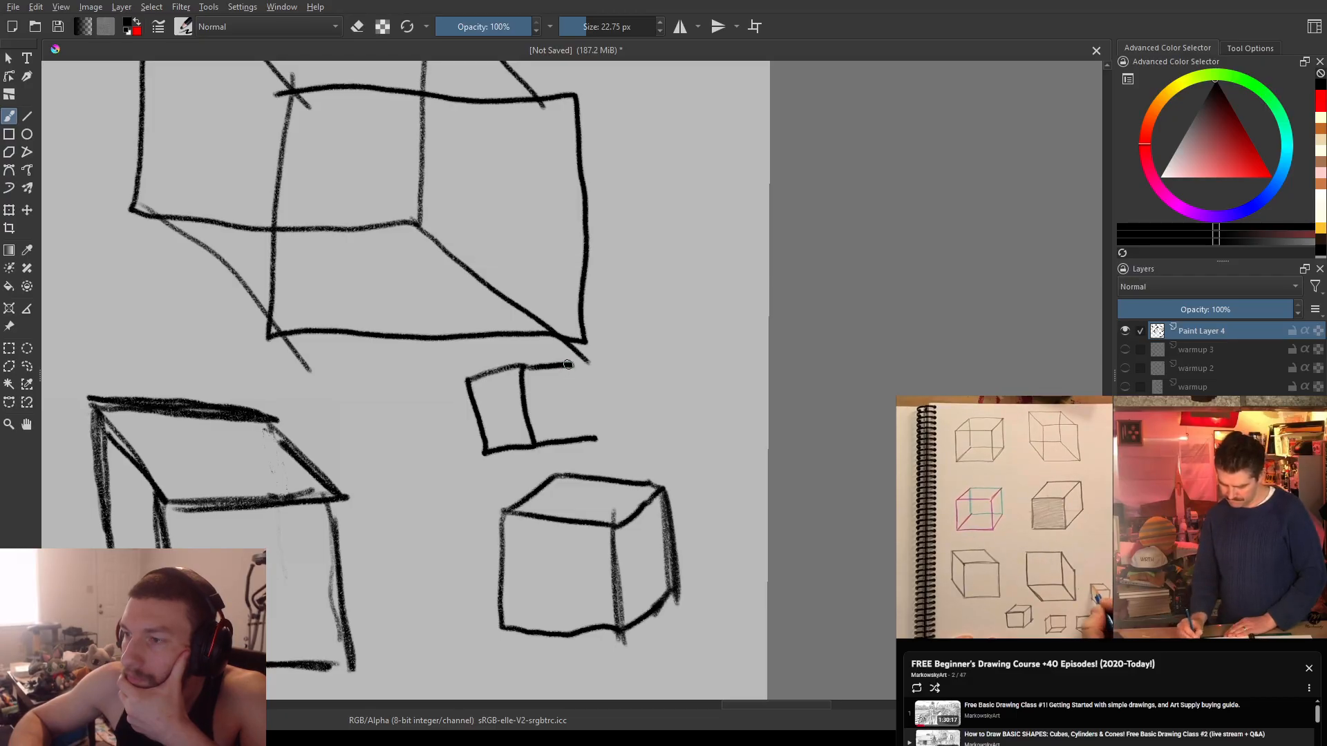
left_click_drag(567, 365, 591, 440)
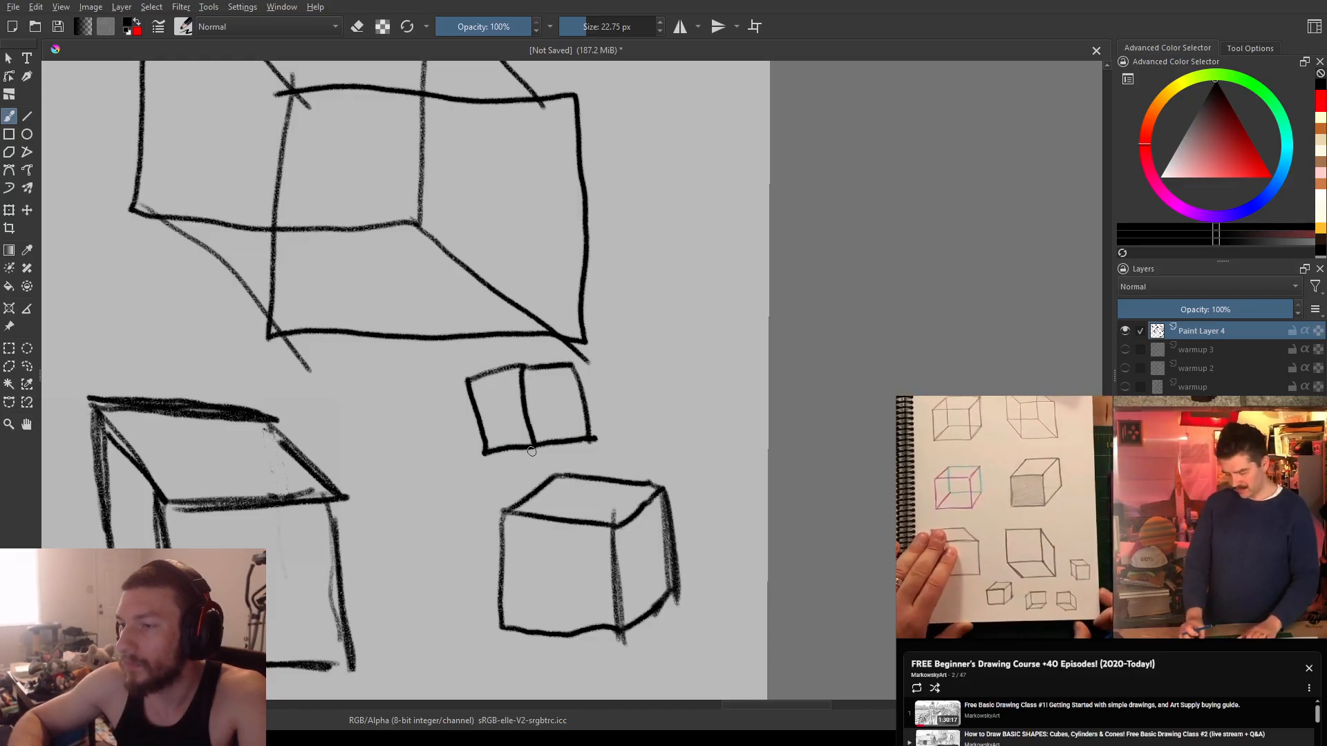
- Draw a small square beside the cube seen from below, with a short diagonal going up and left from its lower left corner
left_click_drag(462, 458, 619, 423)
left_click_drag(447, 417, 765, 454)
left_click_drag(512, 434, 690, 289)
left_click_drag(489, 411, 611, 418)
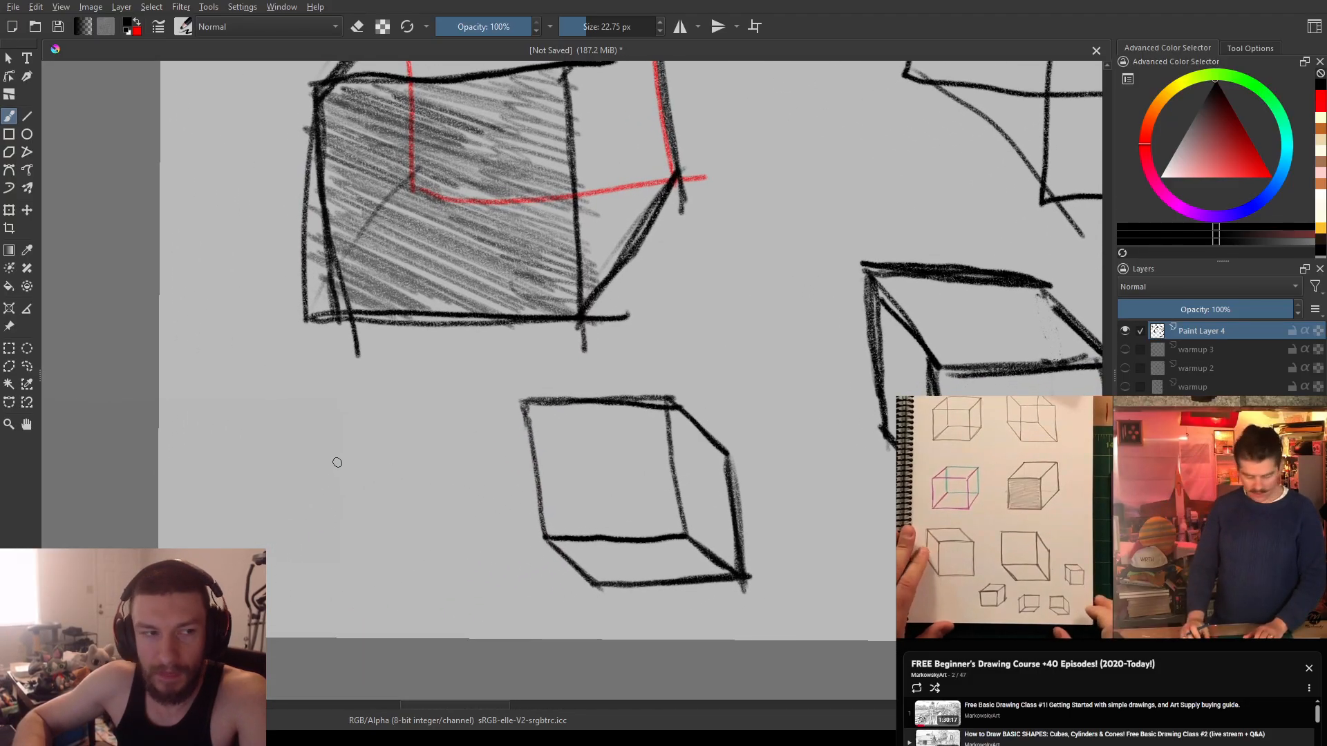
mouse_move(310, 475)
left_mouse_down()
mouse_move(310, 546)
mouse_move(384, 544)
mouse_move(380, 492)
mouse_move(359, 467)
left_mouse_up()
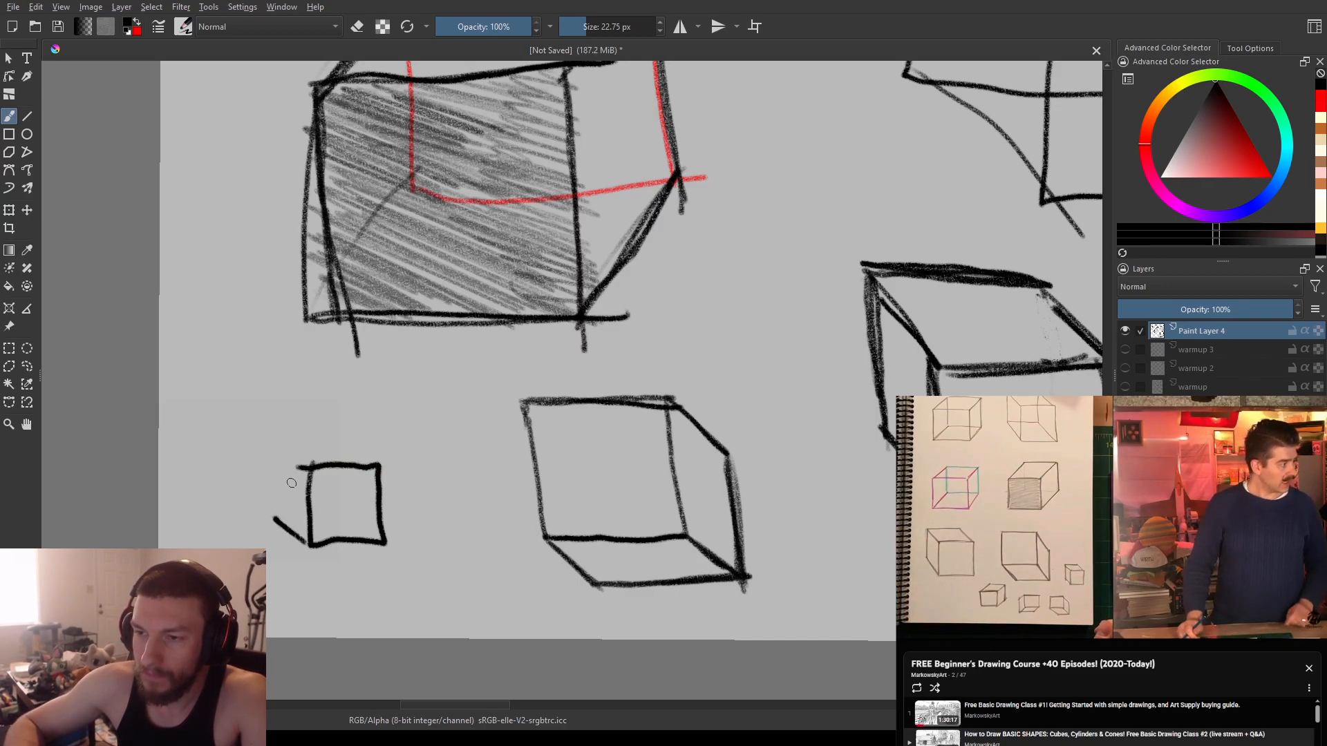
- Complete the small square as a solid cube with two upper diagonals, a closed left face and top, and a darkened bottom edge
left_click_drag(306, 468, 292, 454)
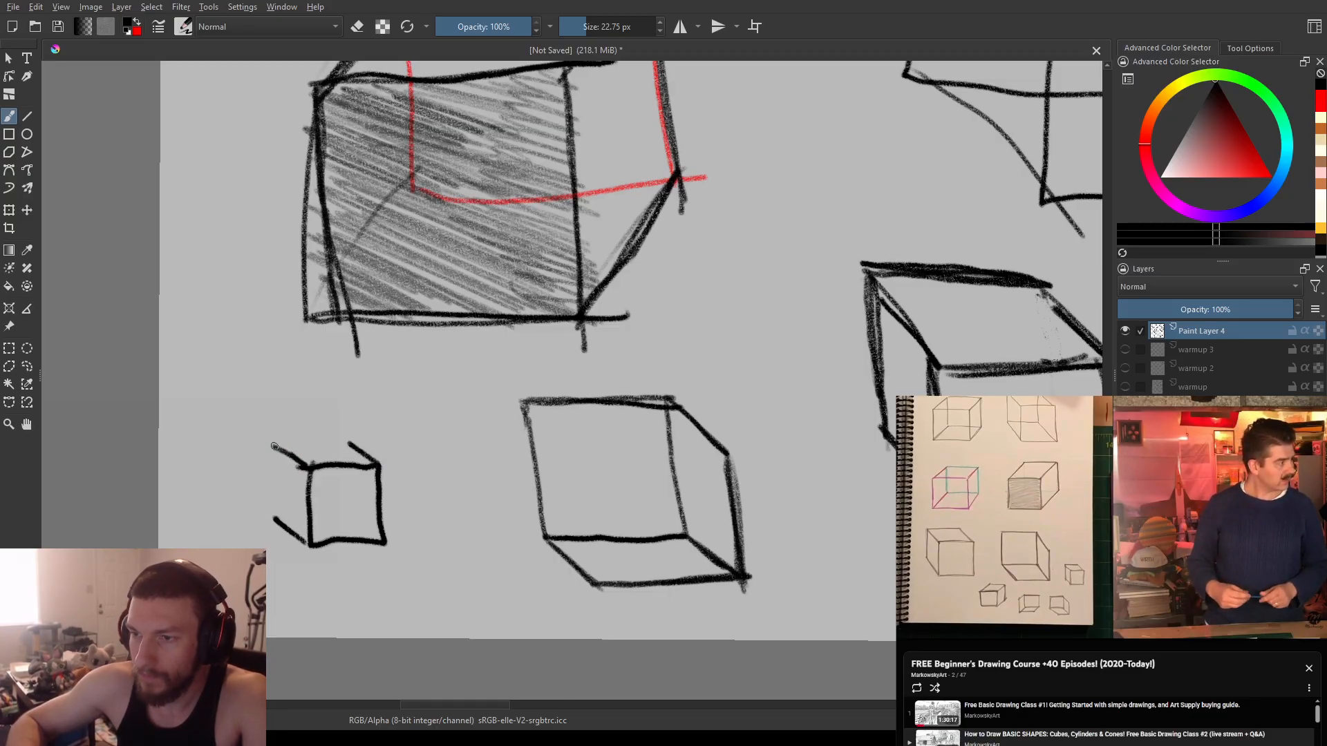
left_click_drag(281, 500, 278, 519)
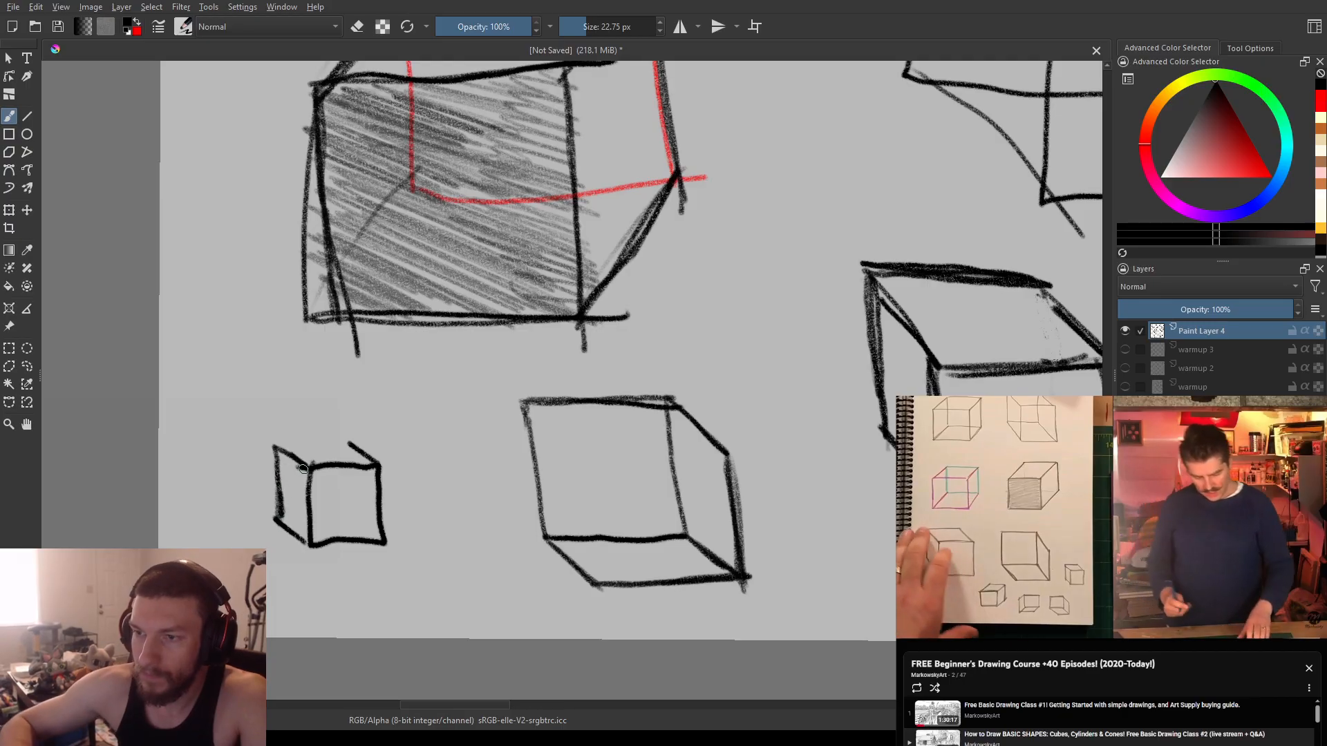
left_click_drag(274, 445, 350, 443)
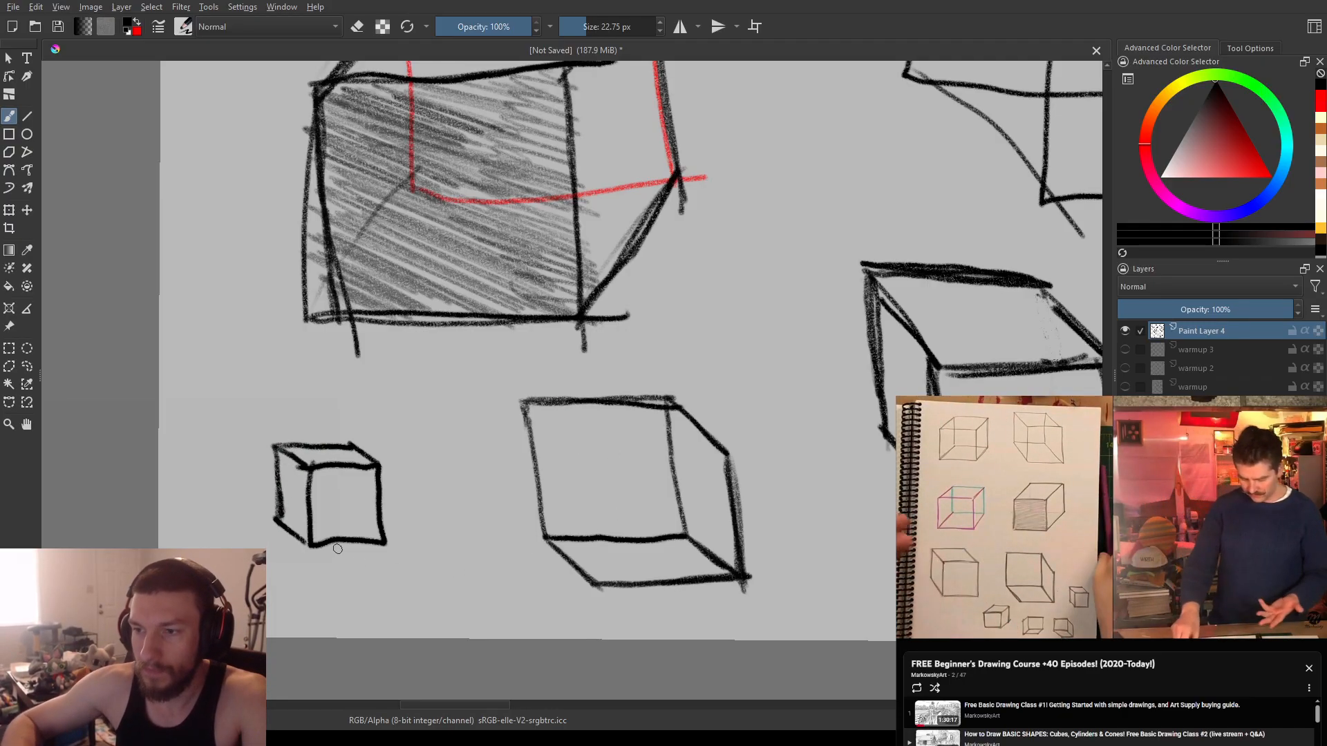
mouse_move(329, 543)
left_mouse_down()
mouse_move(378, 546)
mouse_move(324, 544)
left_mouse_up()
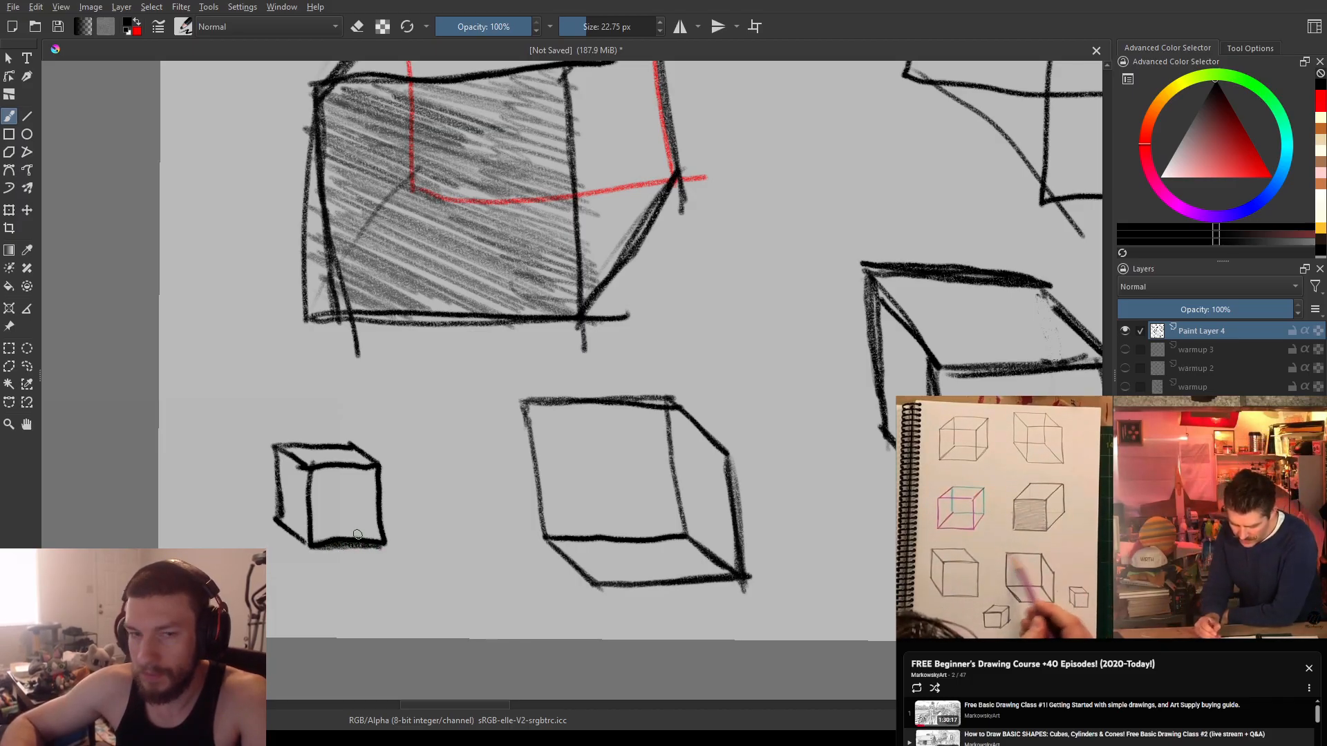
- Switch the brush colour to red and shade the front face of the new small cube
key("x")
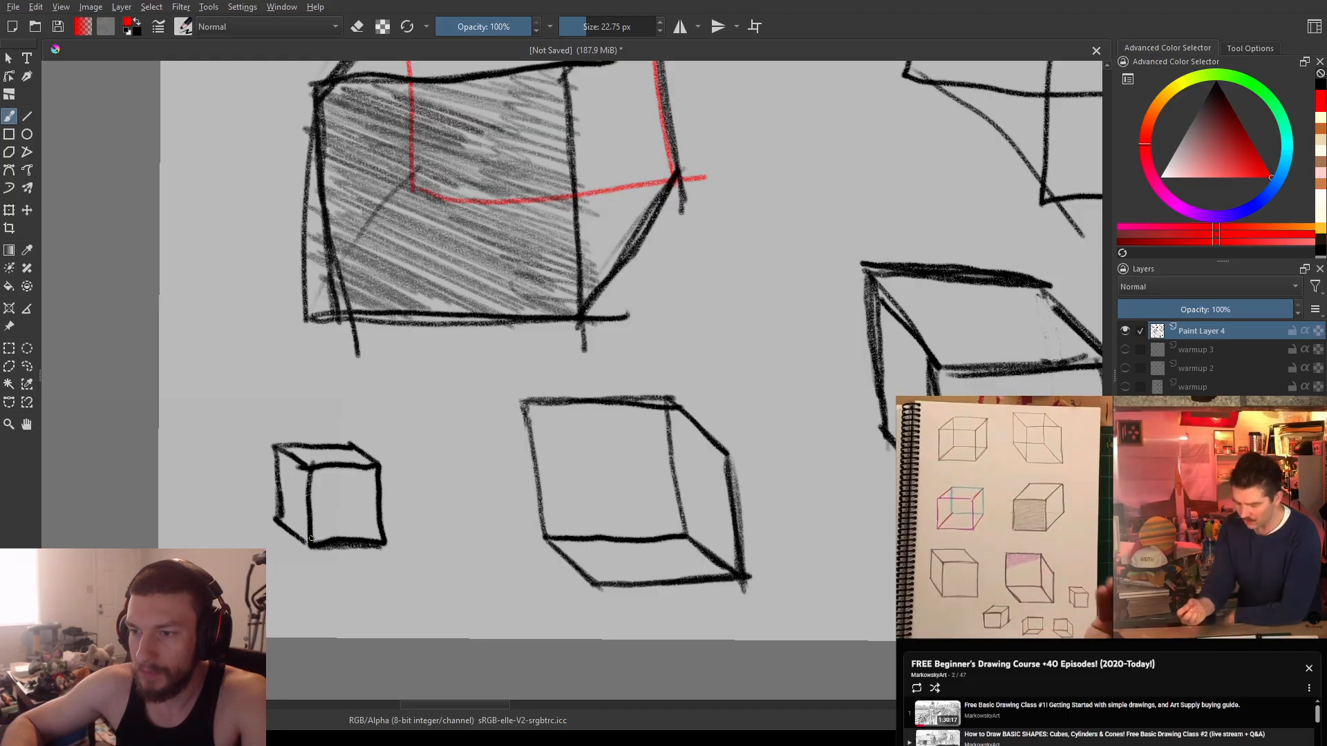
left_click_drag(313, 529, 338, 530)
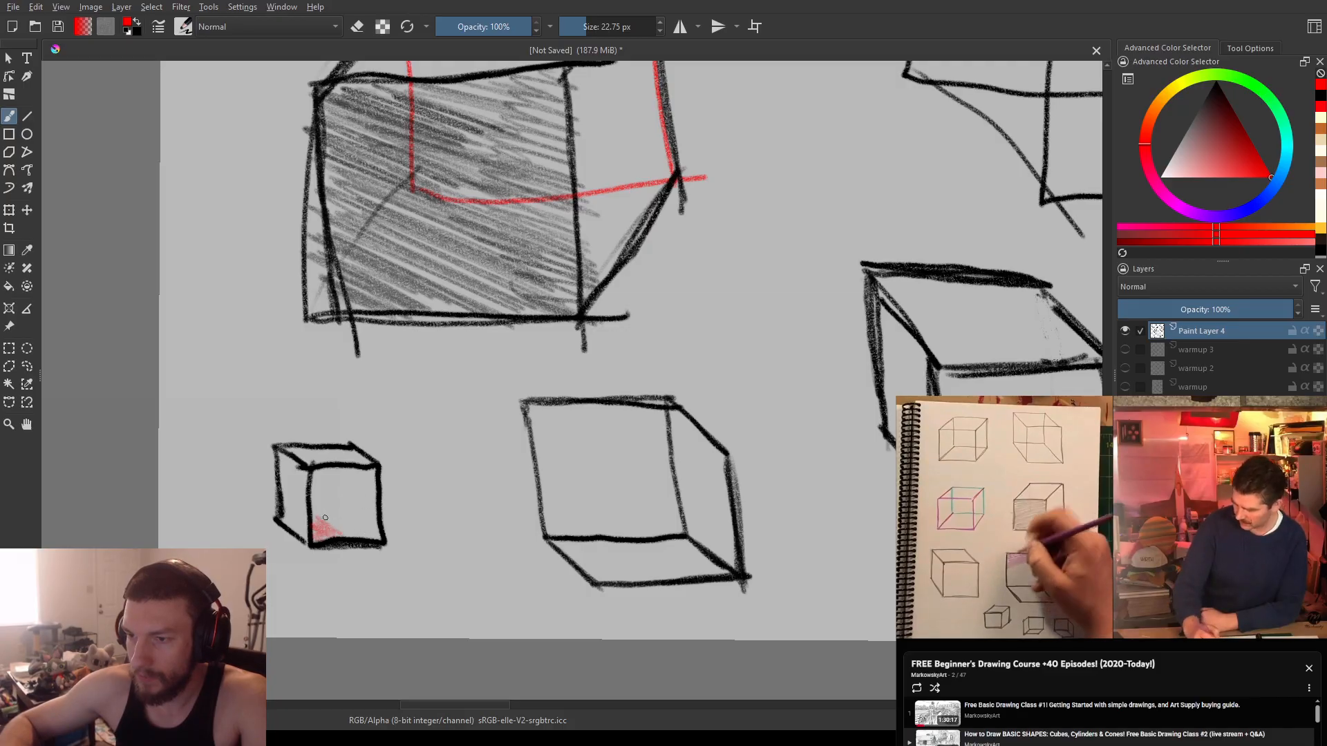
left_click_drag(356, 531, 308, 510)
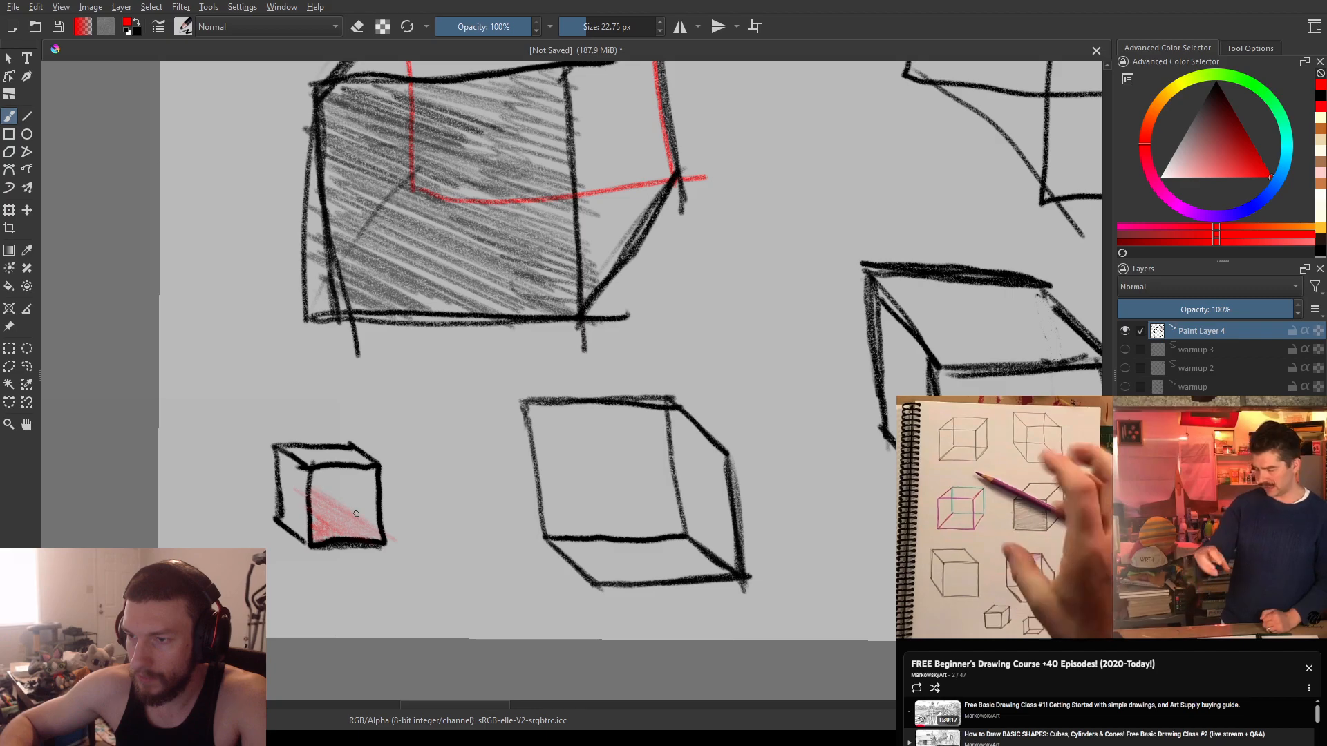
mouse_move(315, 486)
left_mouse_down()
mouse_move(377, 515)
mouse_move(311, 476)
mouse_move(381, 514)
mouse_move(316, 470)
mouse_move(345, 486)
left_mouse_up()
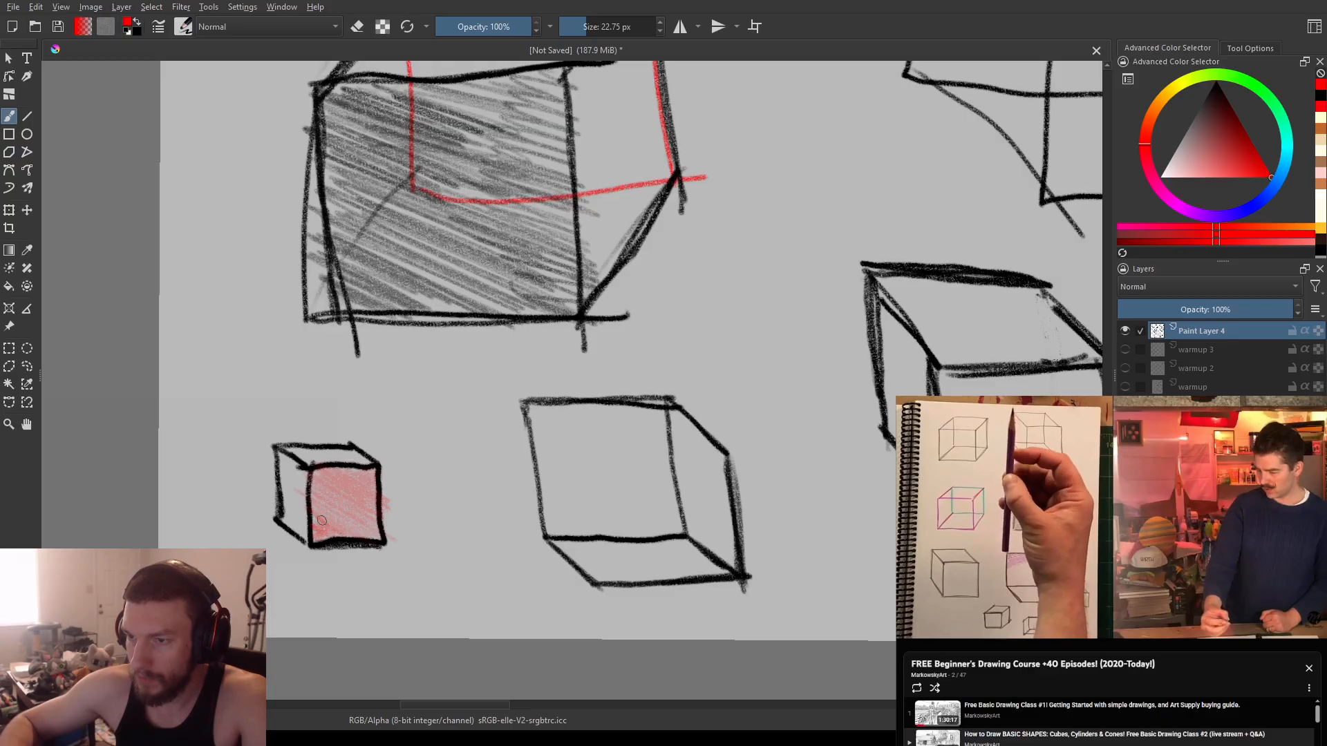
- Shade the front face of the cube seen from below in red, finishing with the 40 px brush
mouse_move(567, 515)
left_mouse_down()
mouse_move(426, 495)
mouse_move(400, 509)
left_mouse_up()
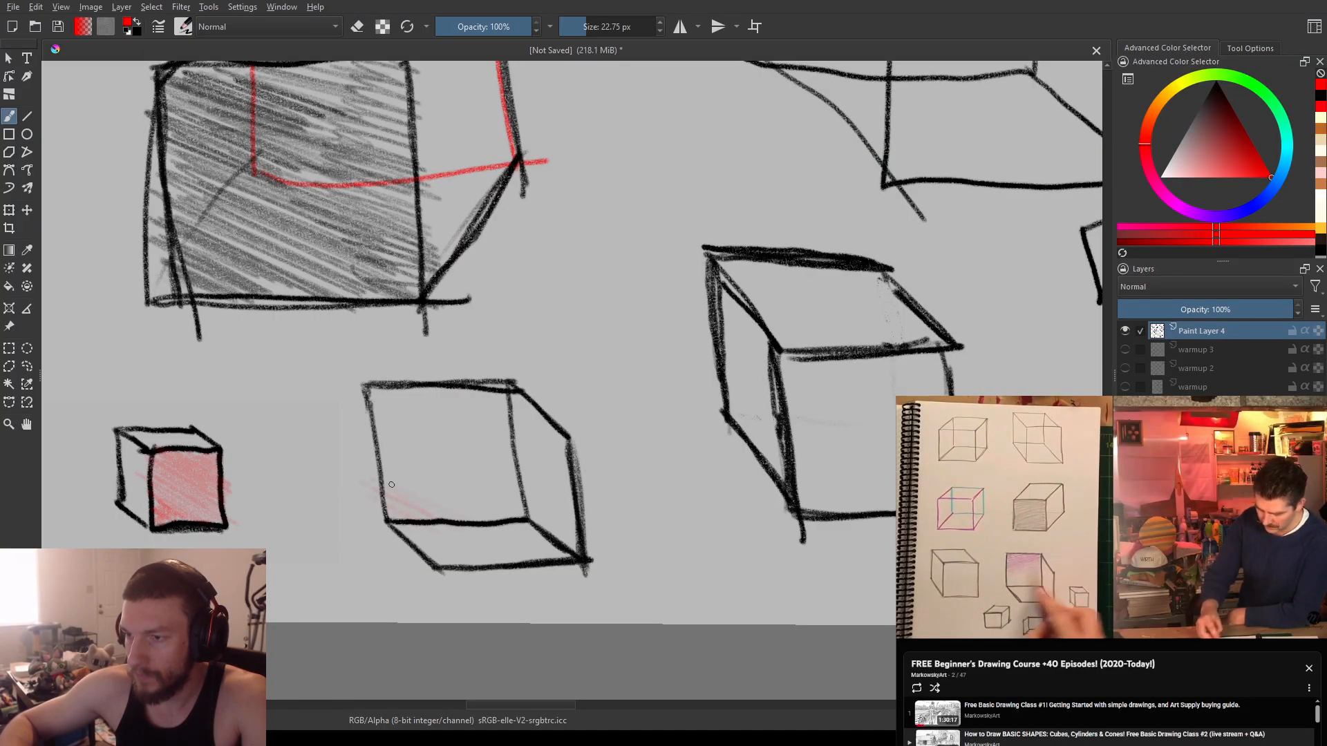
left_click_drag(360, 453, 494, 511)
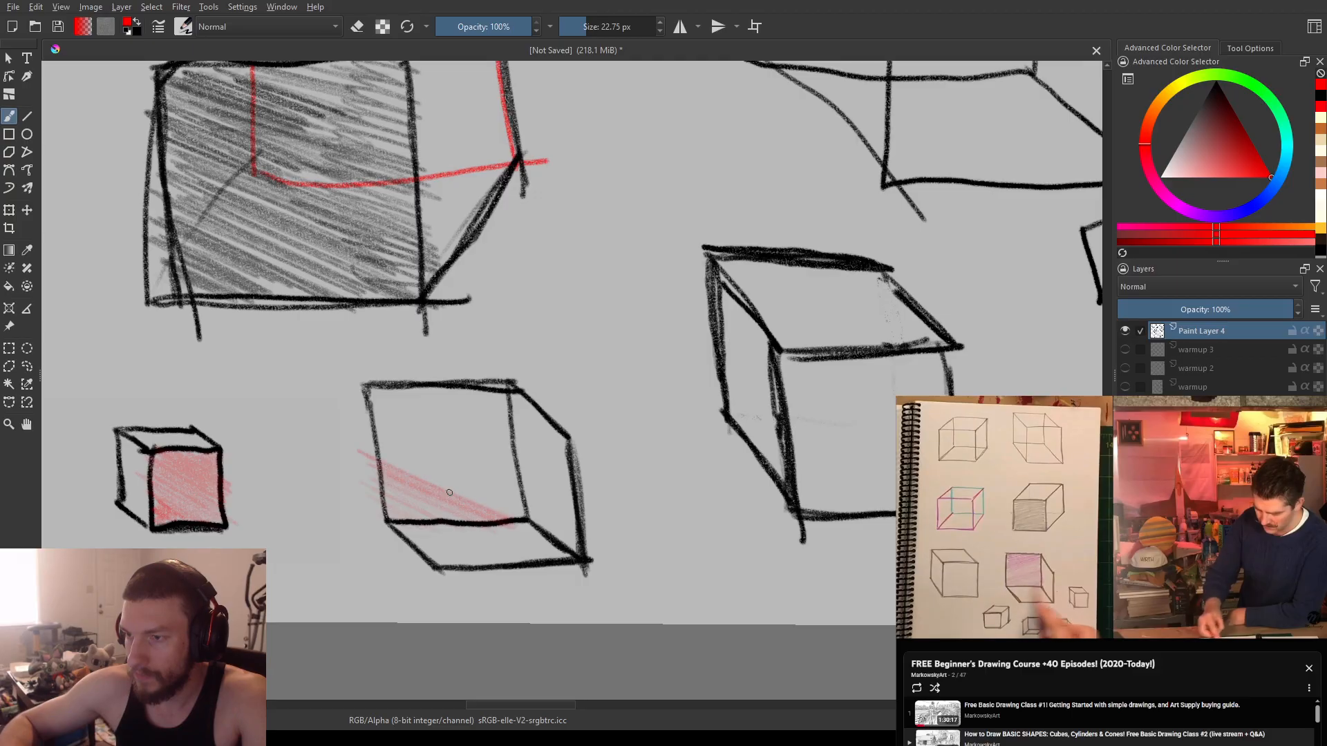
mouse_move(350, 426)
left_mouse_down()
mouse_move(436, 473)
mouse_move(417, 462)
mouse_move(501, 495)
mouse_move(408, 451)
mouse_move(505, 484)
left_mouse_up()
left_click_drag(352, 412, 525, 483)
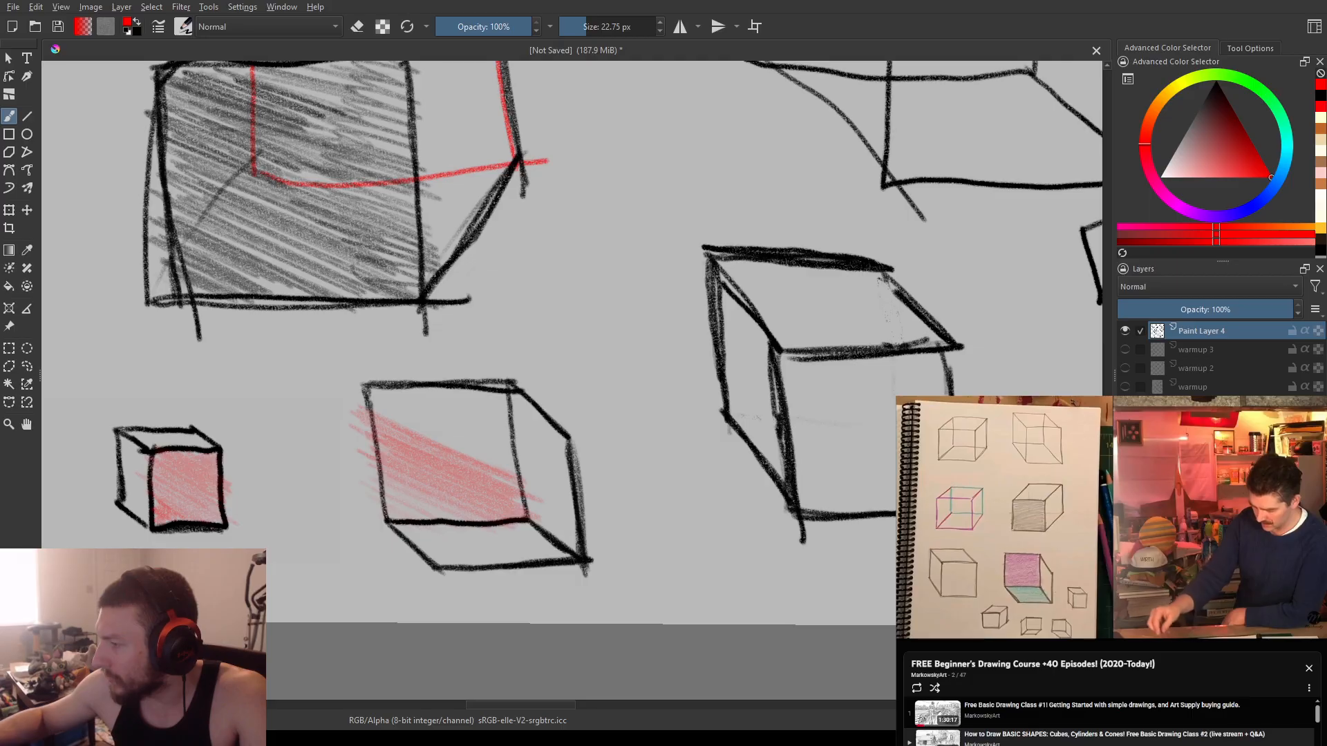
key("slash")
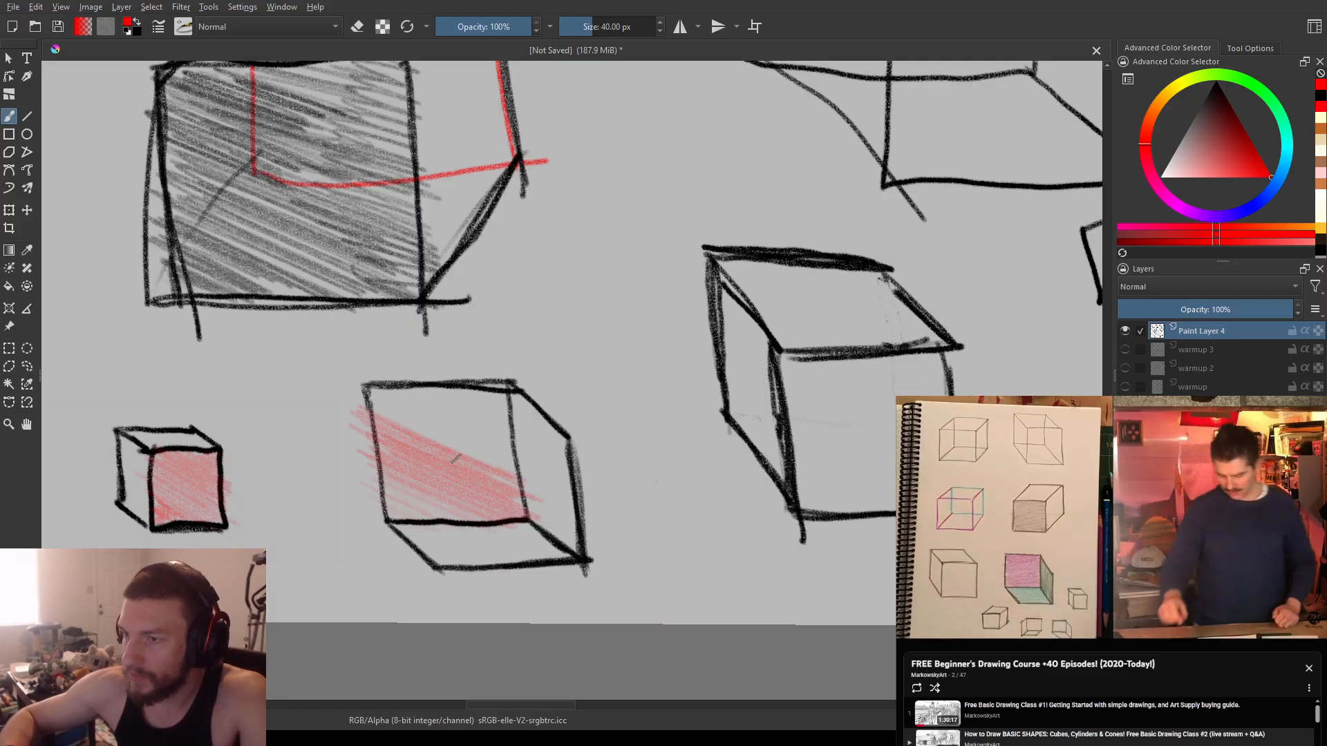
mouse_move(454, 453)
left_mouse_down()
mouse_move(398, 428)
mouse_move(428, 446)
mouse_move(393, 405)
mouse_move(508, 486)
mouse_move(416, 414)
mouse_move(526, 478)
mouse_move(416, 394)
mouse_move(500, 451)
mouse_move(452, 414)
mouse_move(514, 433)
mouse_move(487, 407)
mouse_move(517, 415)
mouse_move(491, 392)
mouse_move(499, 409)
mouse_move(434, 383)
mouse_move(516, 450)
mouse_move(429, 394)
mouse_move(491, 450)
mouse_move(376, 386)
left_mouse_up()
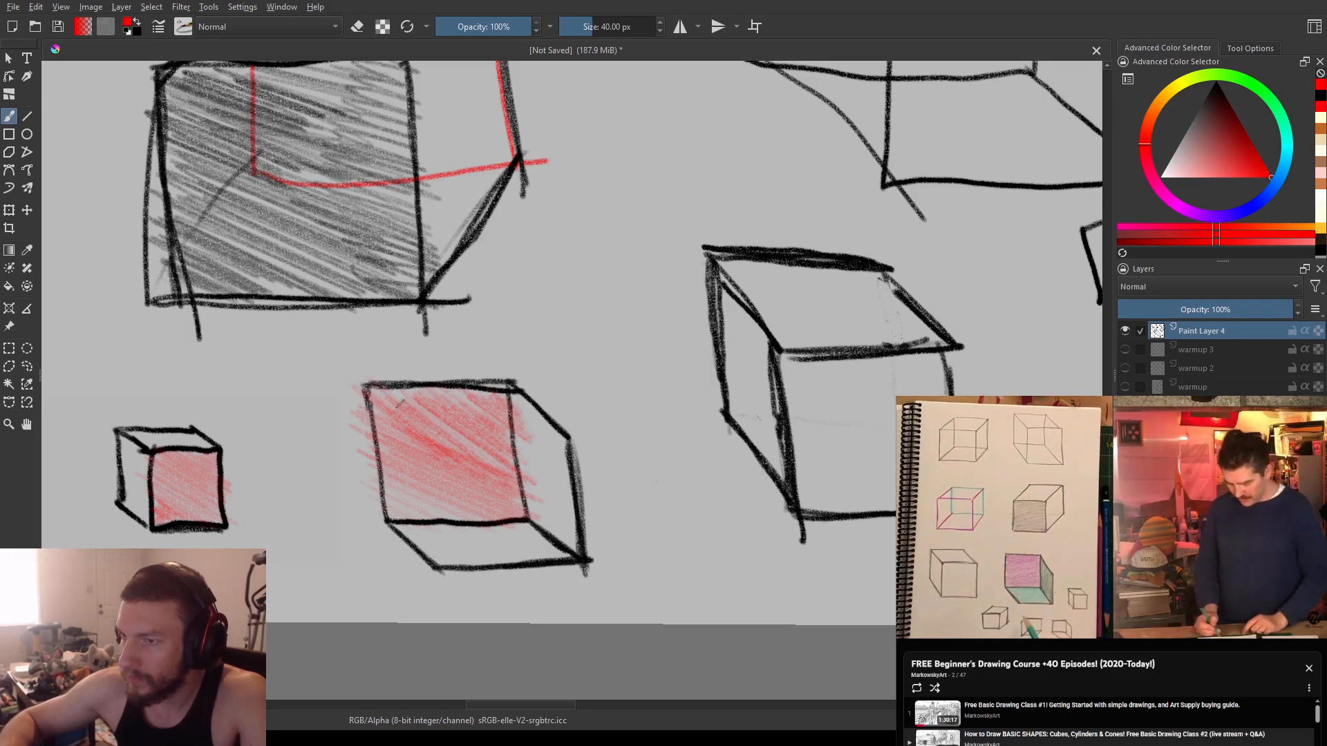
- Shade the front face of the large solid cube in the middle with red diagonal strokes
left_click_drag(751, 454, 597, 468)
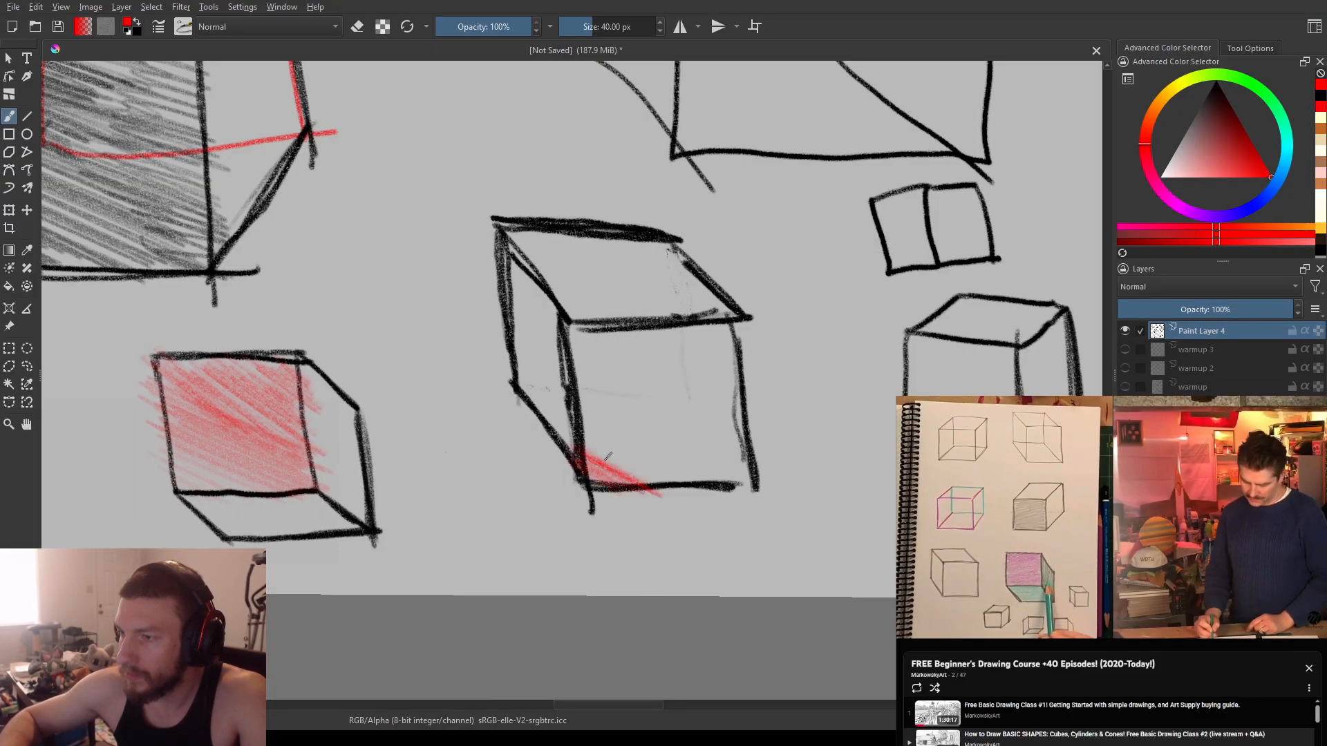
mouse_move(604, 451)
left_mouse_down()
mouse_move(669, 481)
mouse_move(611, 438)
mouse_move(709, 489)
mouse_move(604, 426)
mouse_move(716, 485)
mouse_move(558, 378)
left_mouse_up()
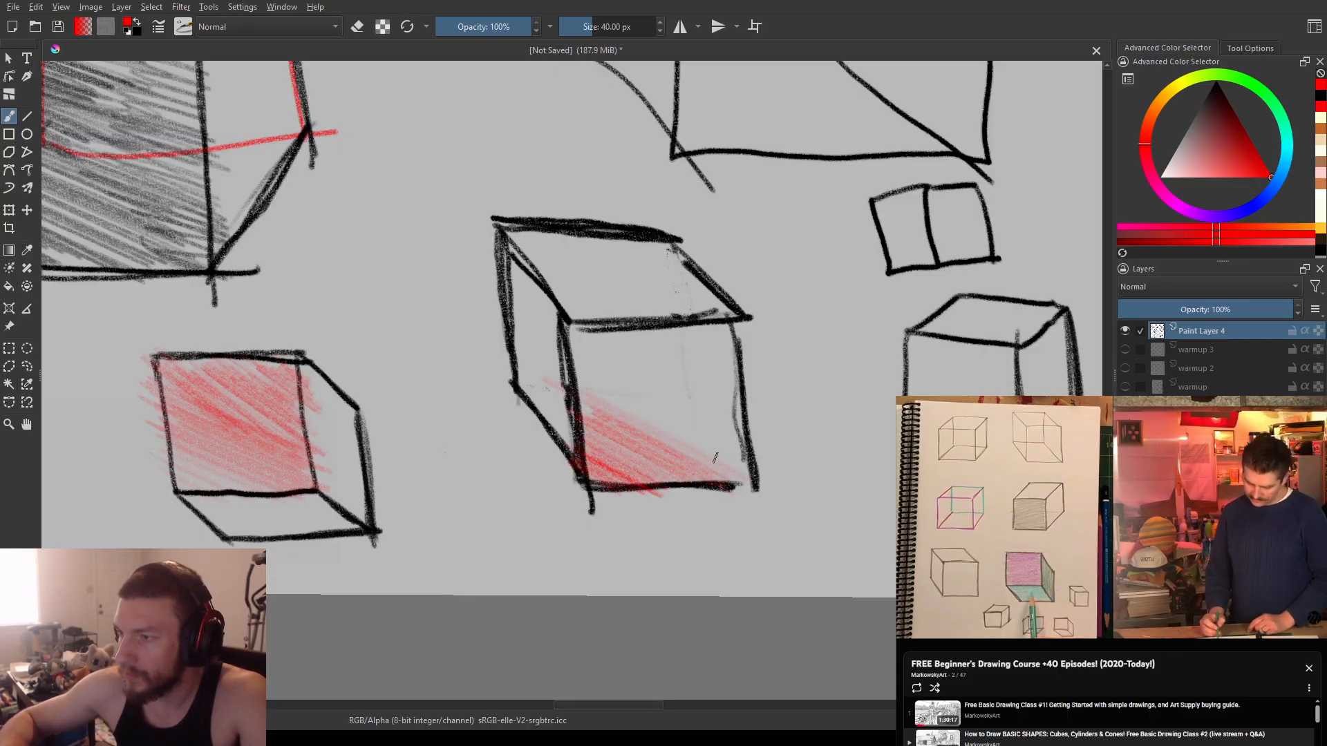
mouse_move(732, 442)
left_mouse_down()
mouse_move(622, 359)
mouse_move(740, 410)
mouse_move(664, 360)
mouse_move(713, 366)
mouse_move(705, 356)
left_mouse_up()
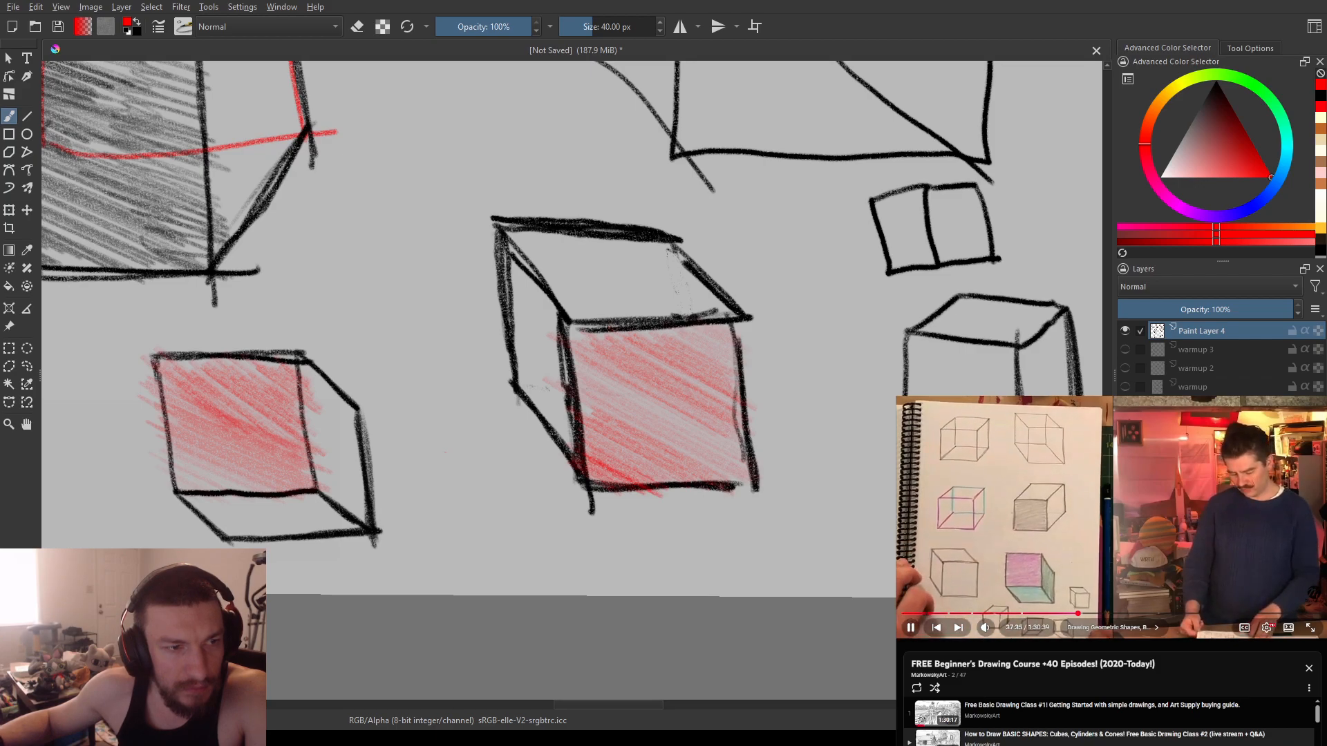
- Replay the last 20 seconds of the lesson video and add light red strokes to the underside of the cube seen from below
left_click(1035, 525)
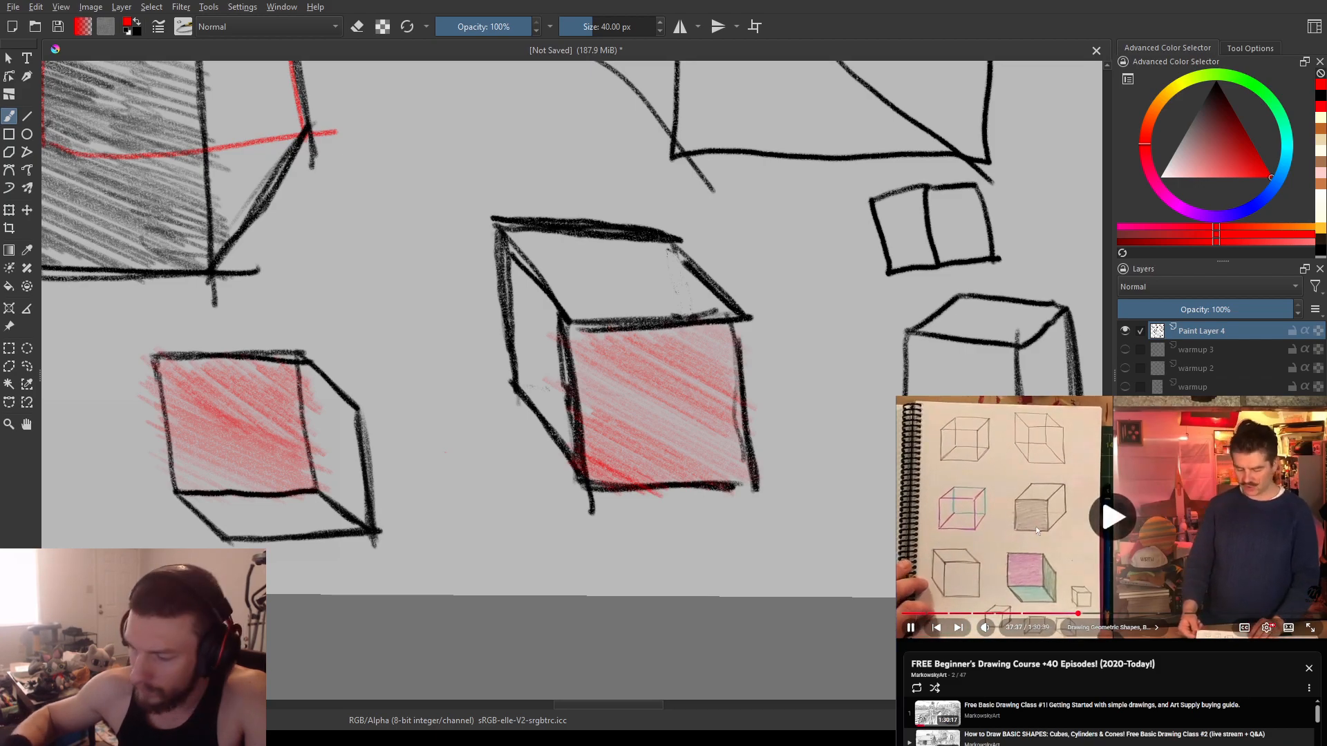
key("Left")
key("Left")
key("Left")
key("Left")
left_click(1035, 525)
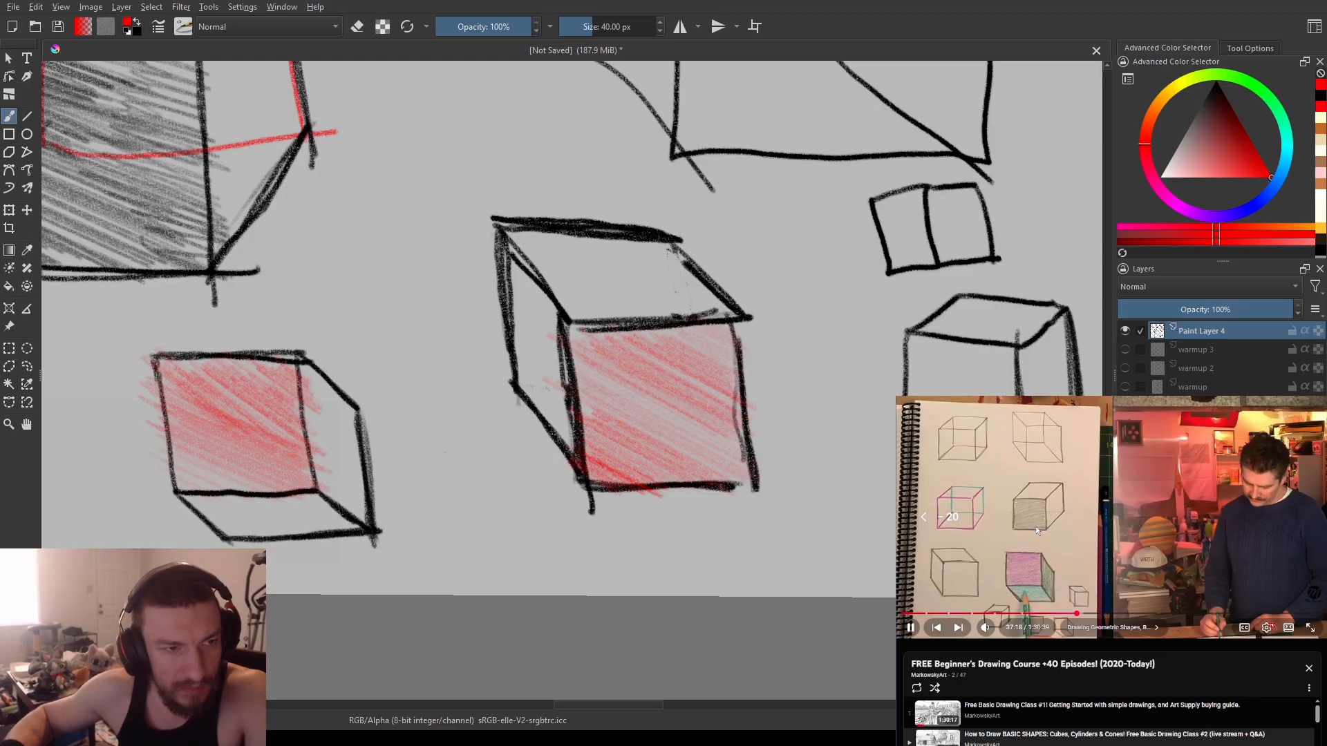
left_click_drag(1035, 525, 1035, 525)
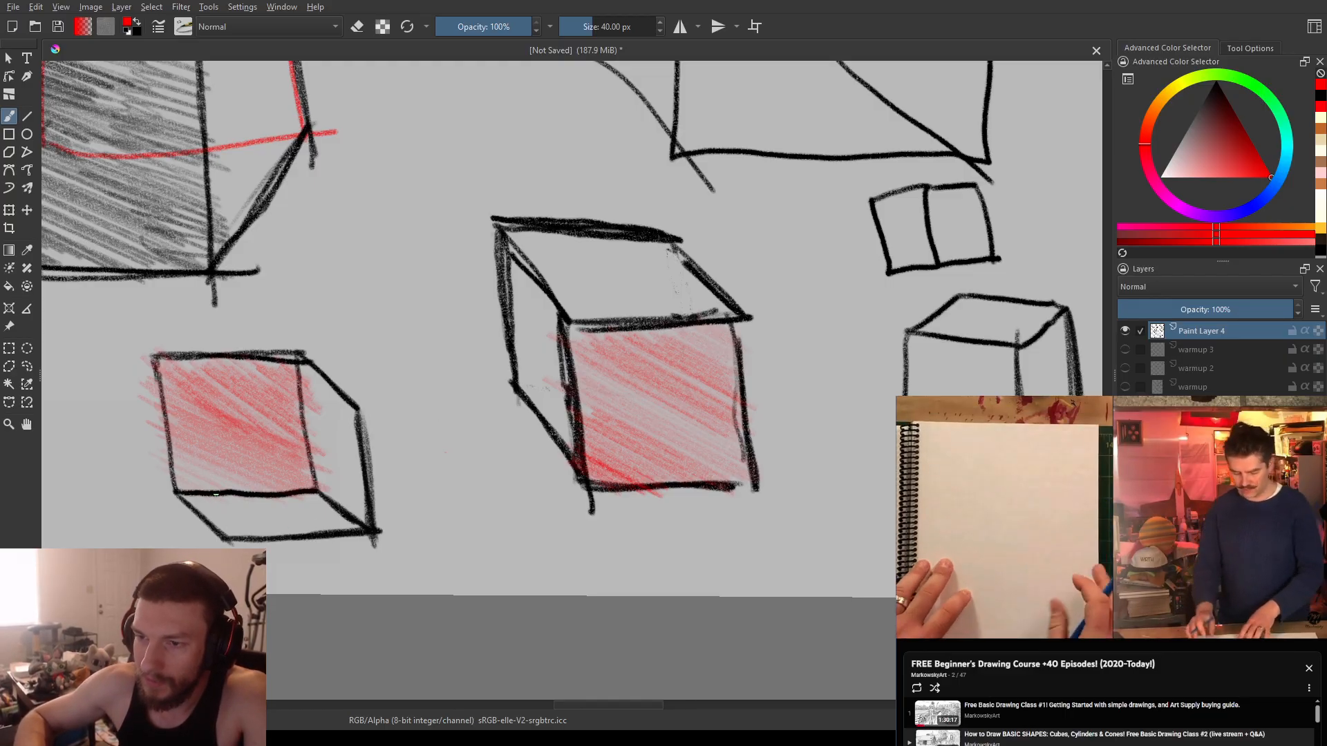
mouse_move(226, 499)
left_mouse_down()
mouse_move(257, 529)
mouse_move(291, 535)
left_mouse_up()
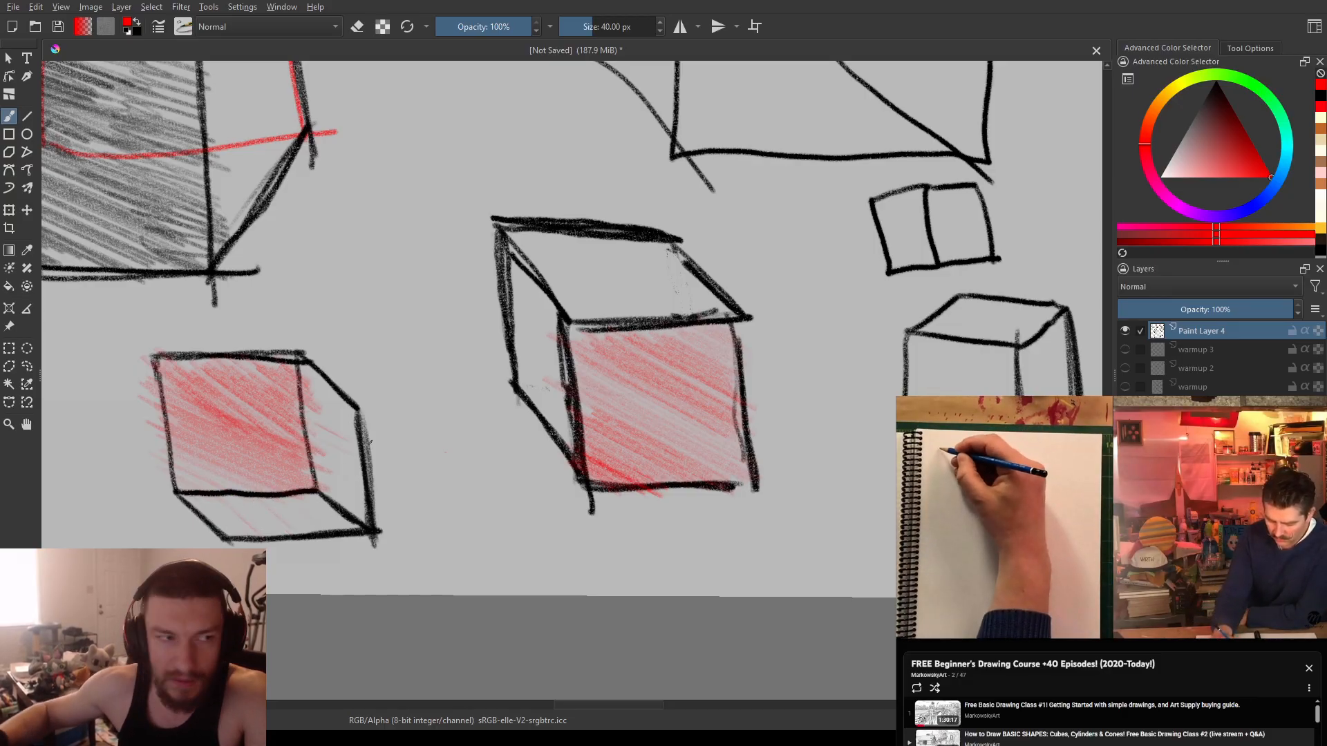
- Add a new paint layer, hide Paint Layer 4, and switch back to black with the 22.75 px brush
key("Insert")
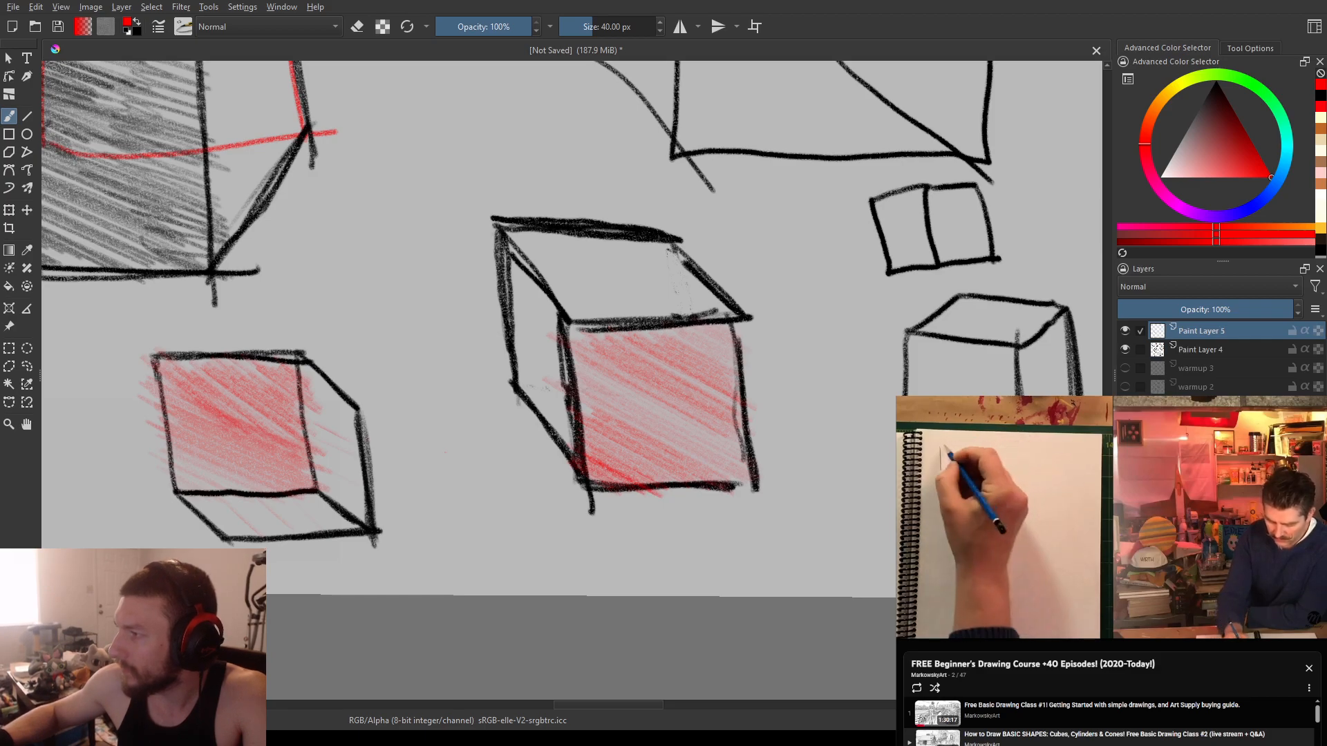
left_click(1125, 350)
scroll(737, 324, "down", 4)
key("x")
scroll(634, 320, "up", 3)
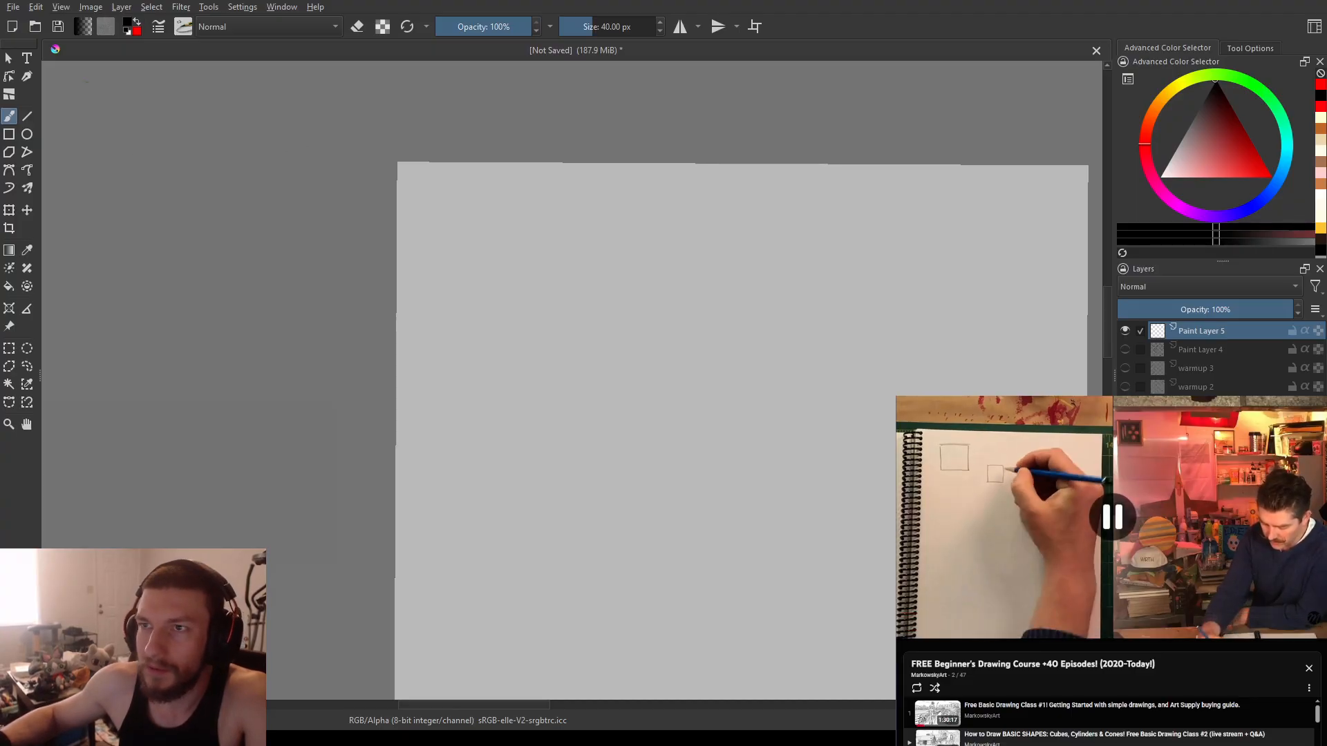
key("slash")
left_click(694, 331)
scroll(731, 349, "up", 3)
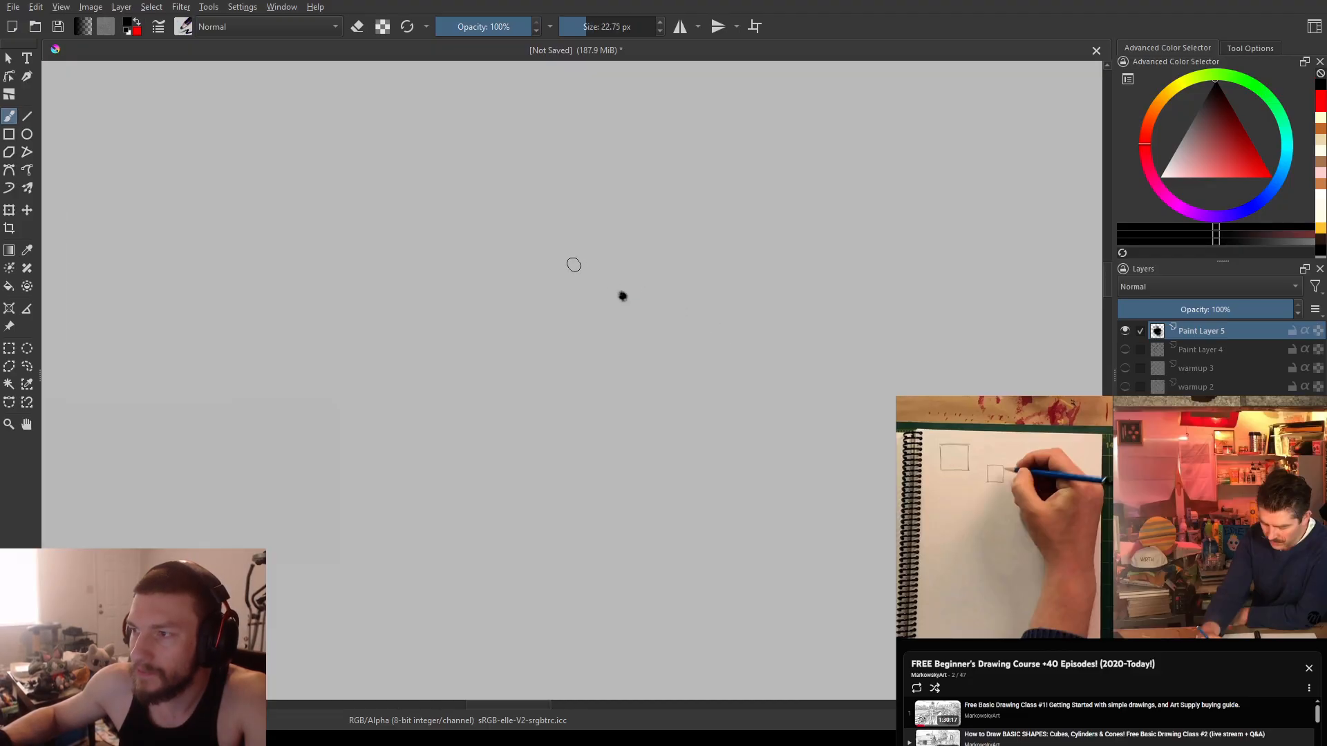
left_click_drag(671, 264, 549, 444)
key("ctrl+z")
left_click_drag(636, 181, 587, 437)
key("ctrl+z")
scroll(426, 259, "down", 3)
left_click_drag(425, 260, 422, 284)
scroll(427, 270, "up", 1)
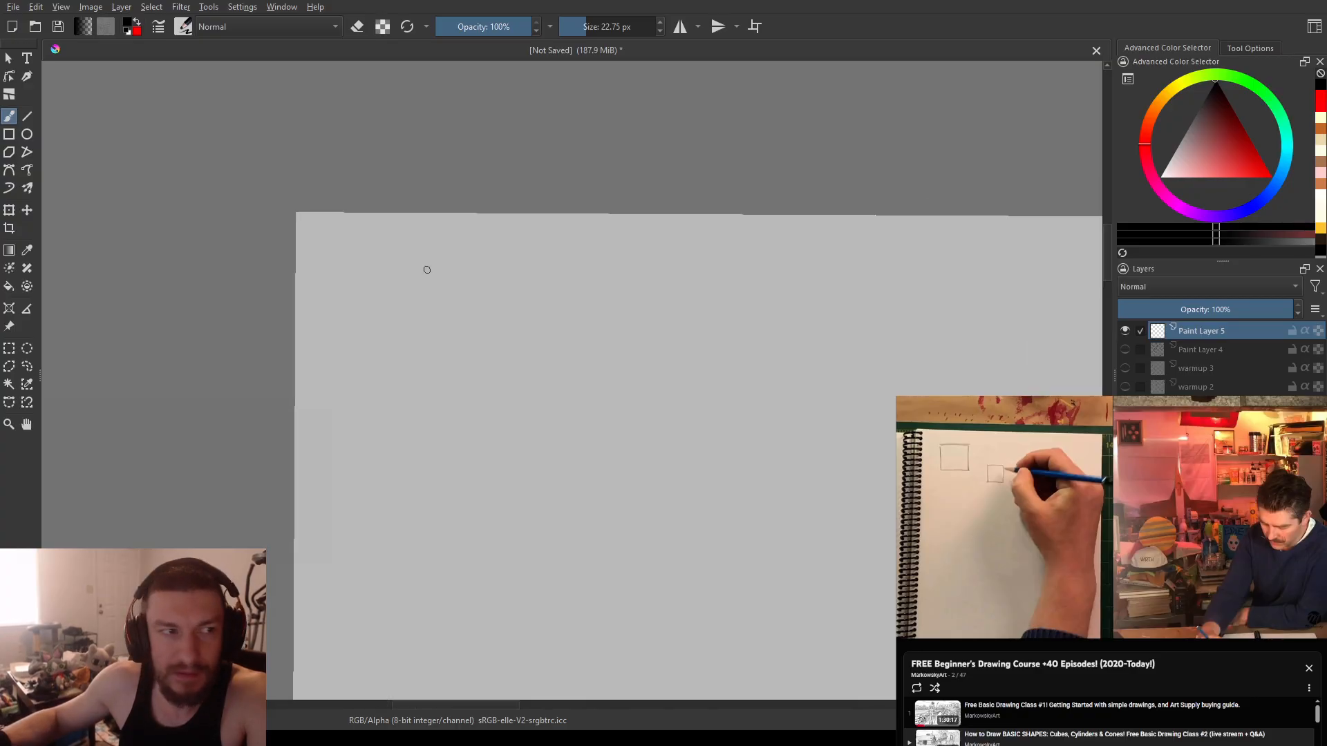
left_click(1110, 517)
left_click_drag(249, 176, 284, 154)
scroll(283, 153, "up", 1)
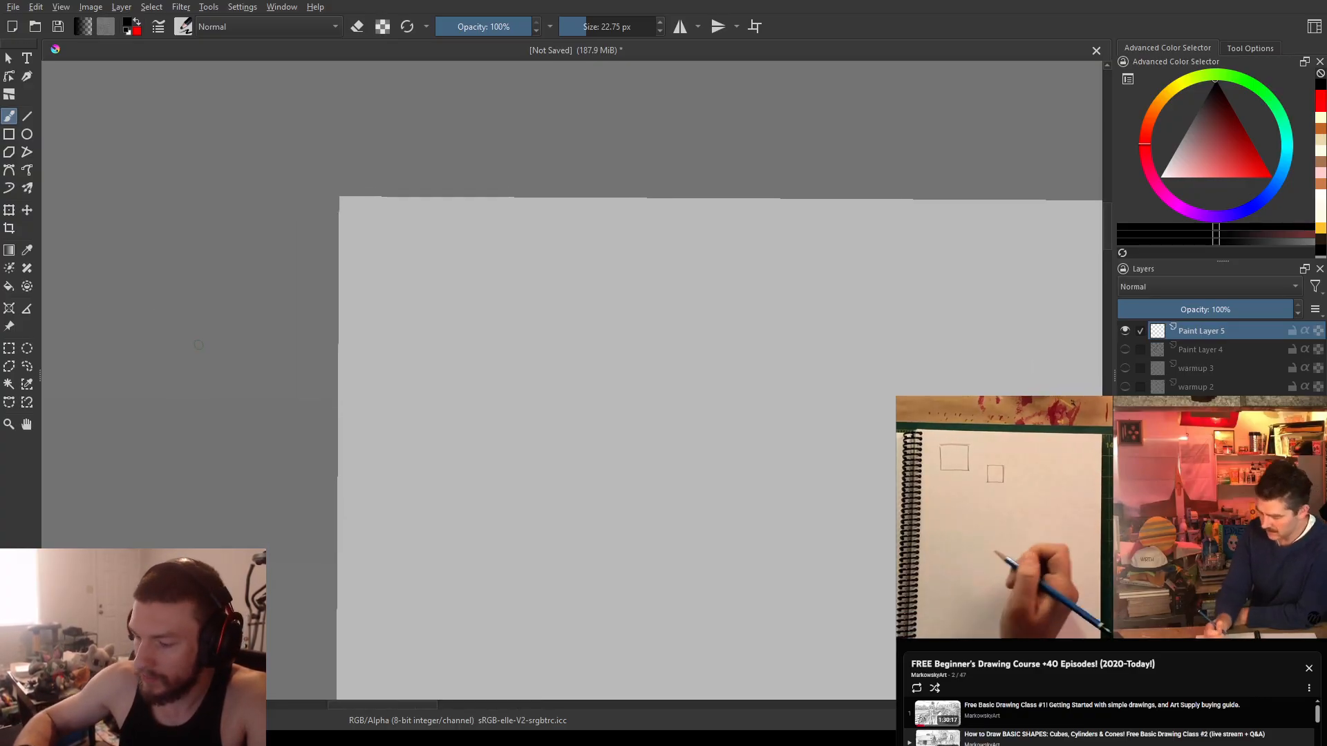
mouse_move(432, 243)
left_mouse_down()
mouse_move(435, 416)
mouse_move(617, 428)
left_mouse_up()
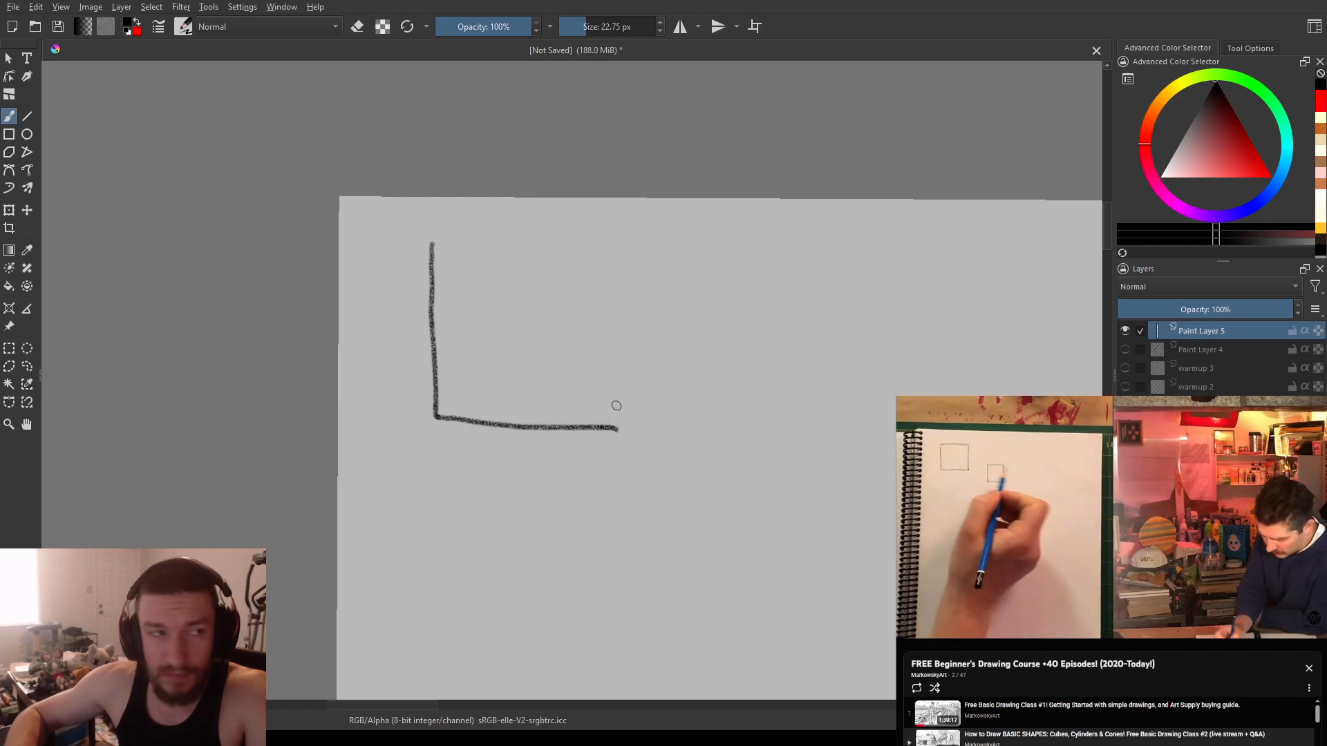
key("Delete")
- Draw a black square near the upper left corner of the blank page
mouse_move(438, 229)
left_mouse_down()
mouse_move(455, 390)
mouse_move(639, 397)
left_mouse_up()
left_click_drag(628, 231, 640, 407)
left_click_drag(438, 229, 643, 230)
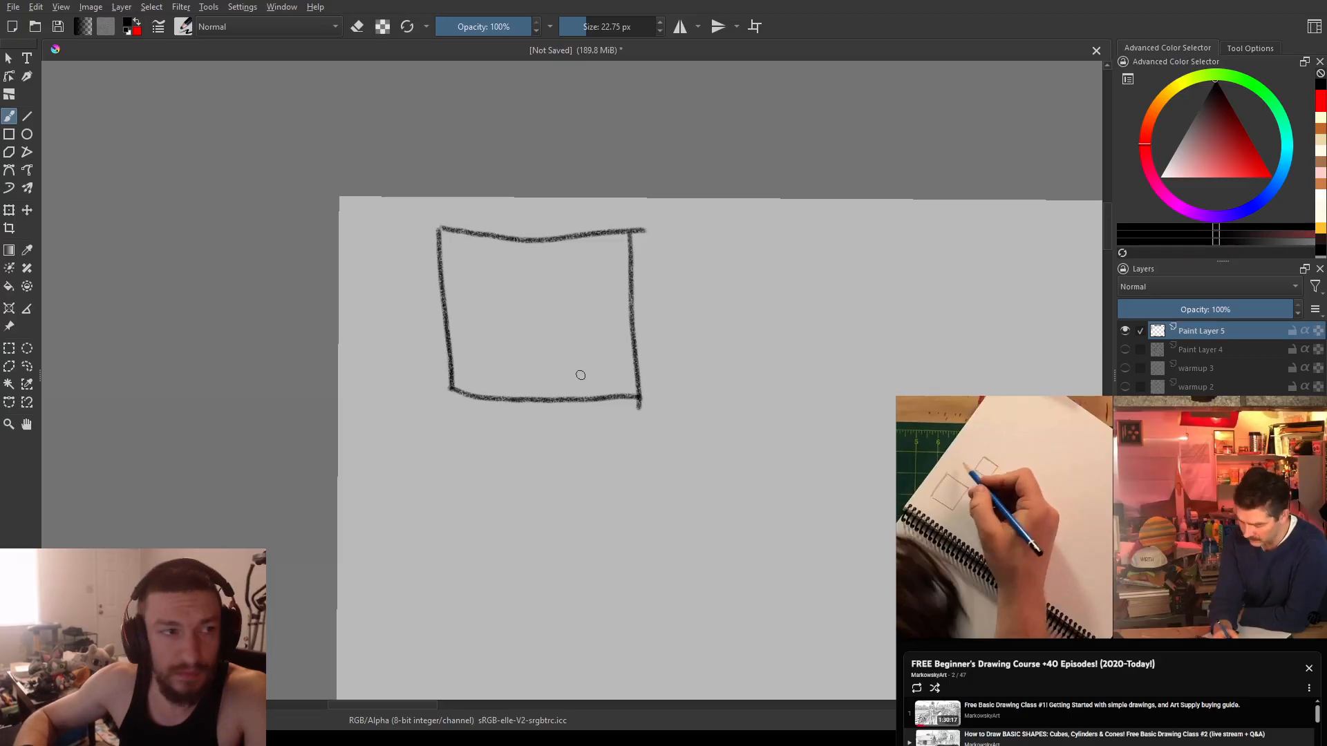
- Rewind the lesson video to rewatch the demonstration on the new page of squares
left_click(1221, 488)
left_click(1221, 488)
key("Left")
key("Left")
key("Left")
key("Left")
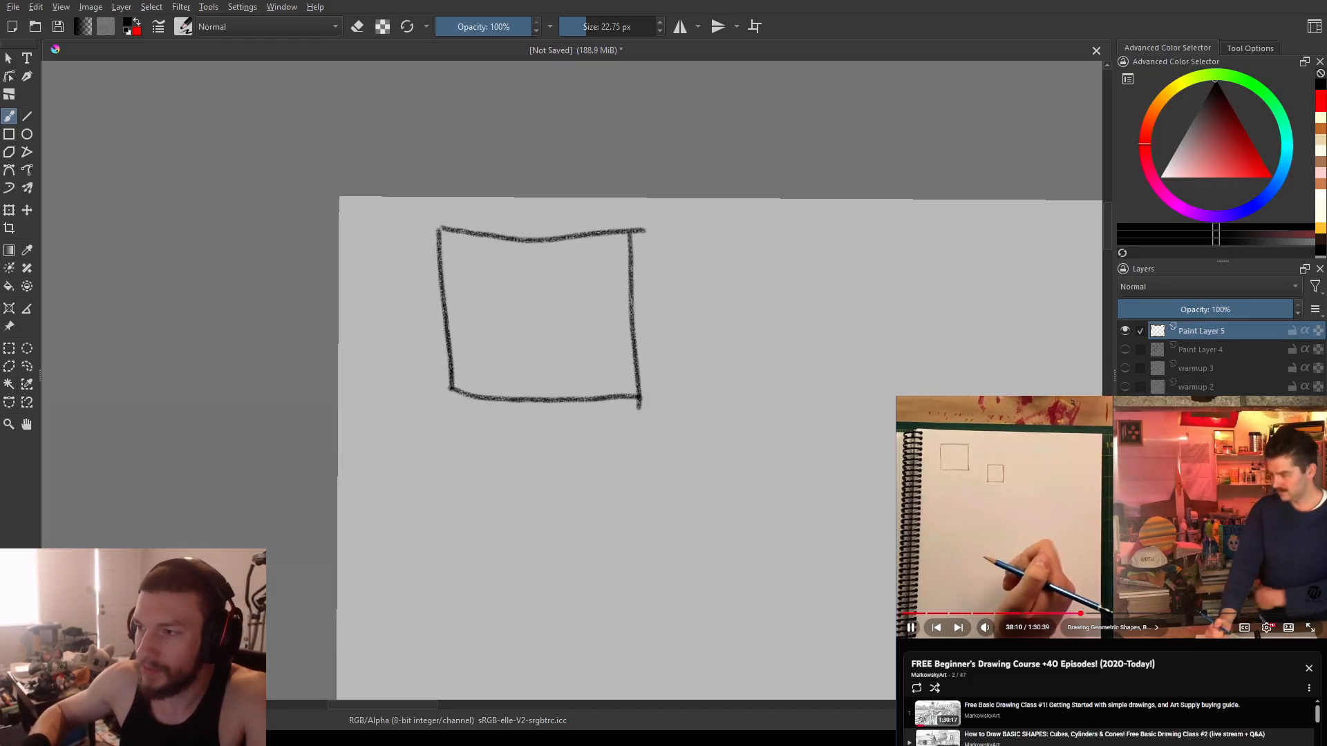
- Draw a smaller black square below and to the right of the first square
left_click_drag(847, 396, 783, 398)
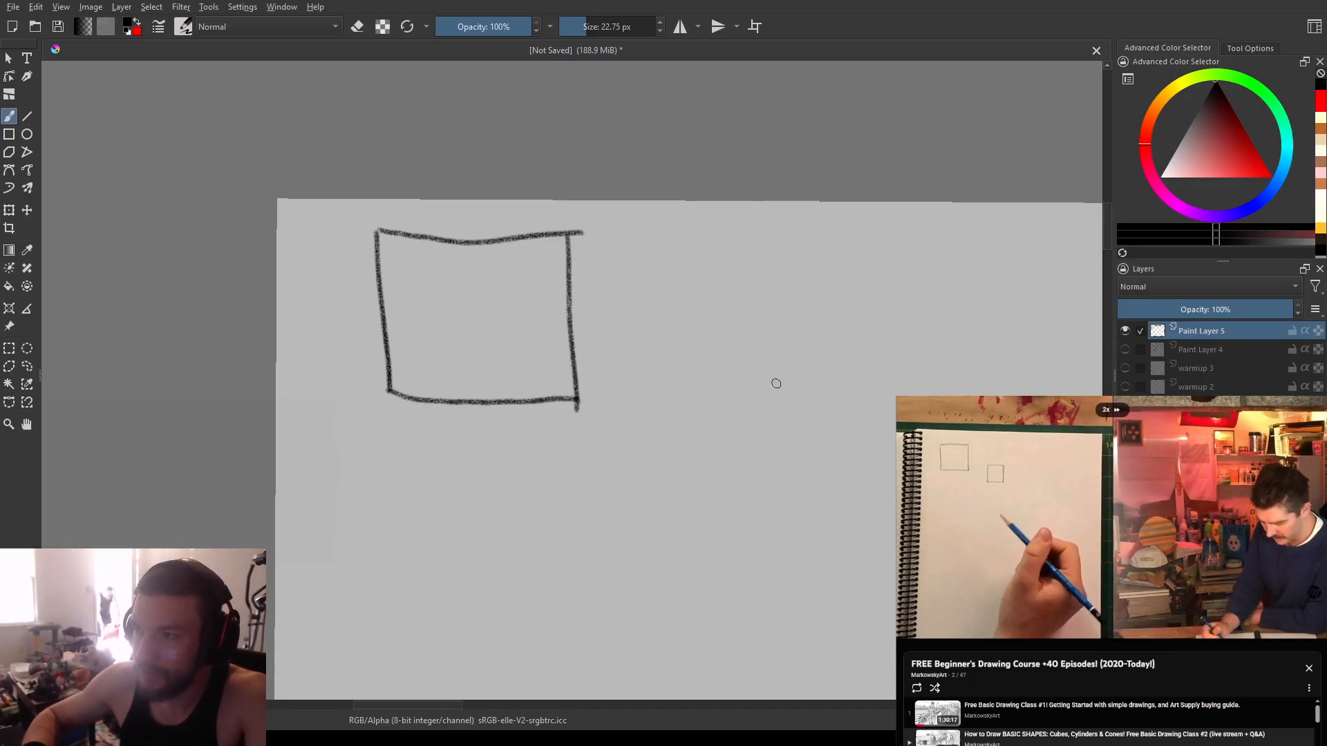
mouse_move(763, 343)
left_mouse_down()
mouse_move(771, 473)
mouse_move(855, 473)
left_mouse_up()
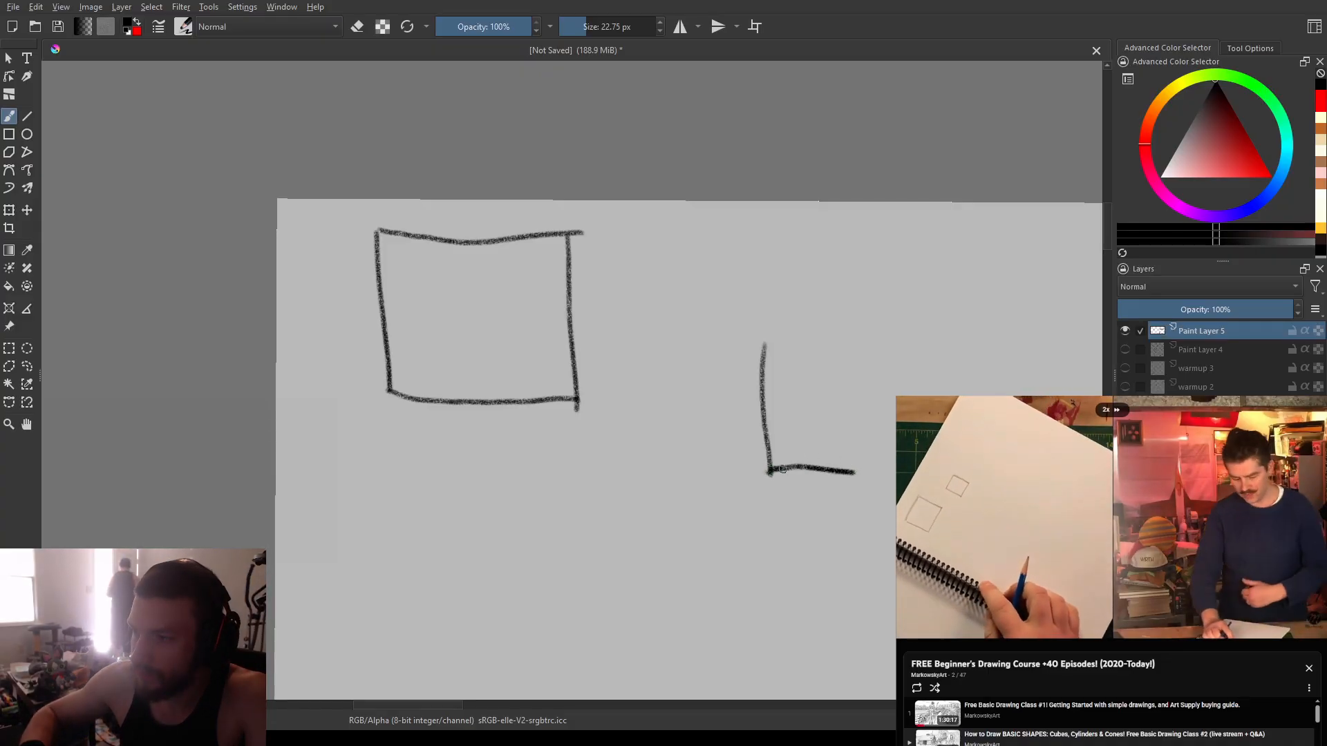
left_click_drag(768, 471, 876, 478)
left_click_drag(867, 354, 861, 491)
key("ctrl+z")
left_click_drag(862, 350, 870, 464)
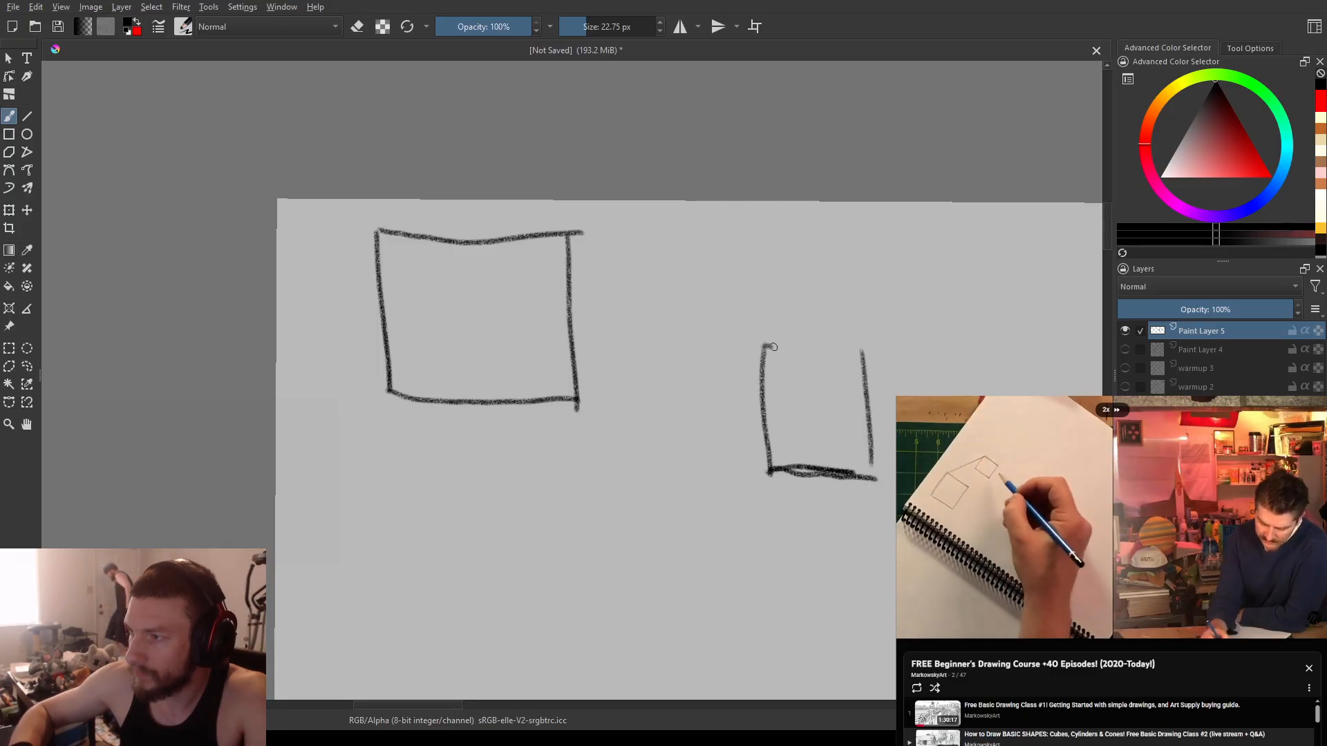
left_click_drag(771, 346, 907, 356)
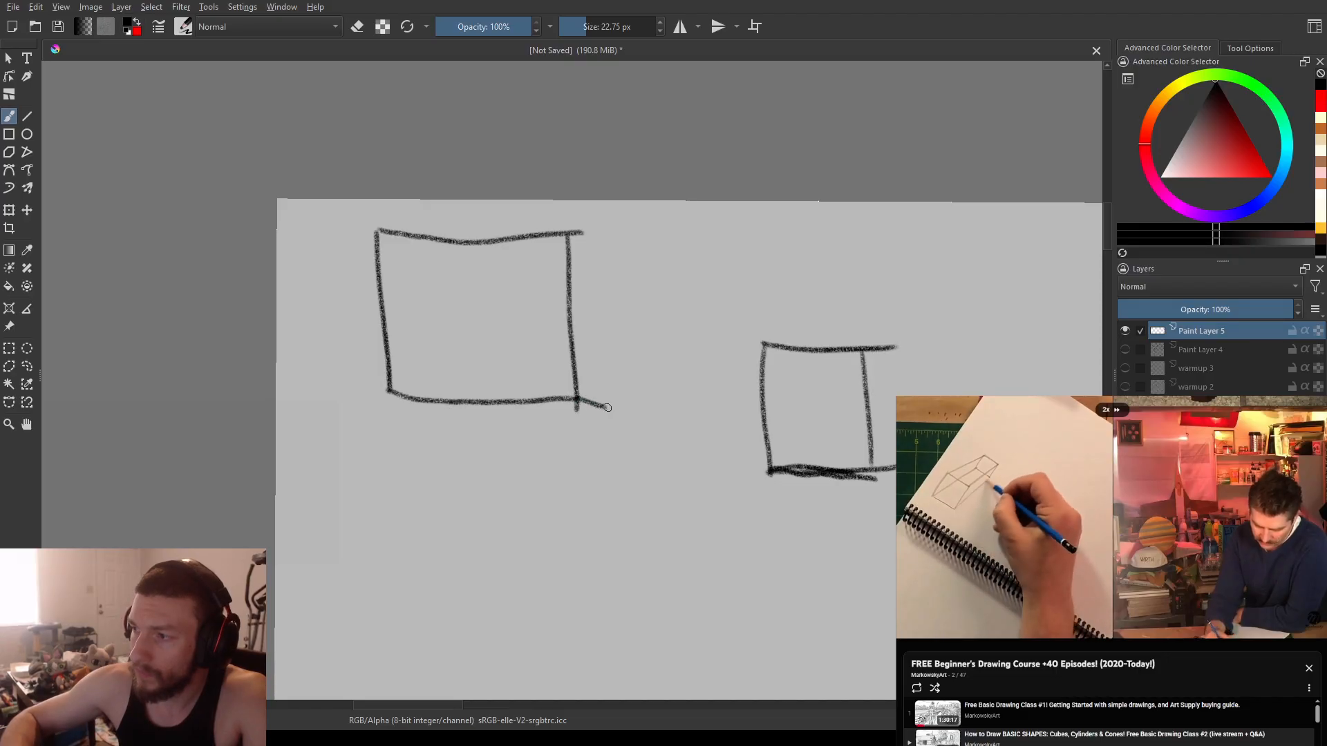
- Connect the matching corners of the two squares with straight lines to form a see-through long box
left_click_drag(705, 431, 876, 475)
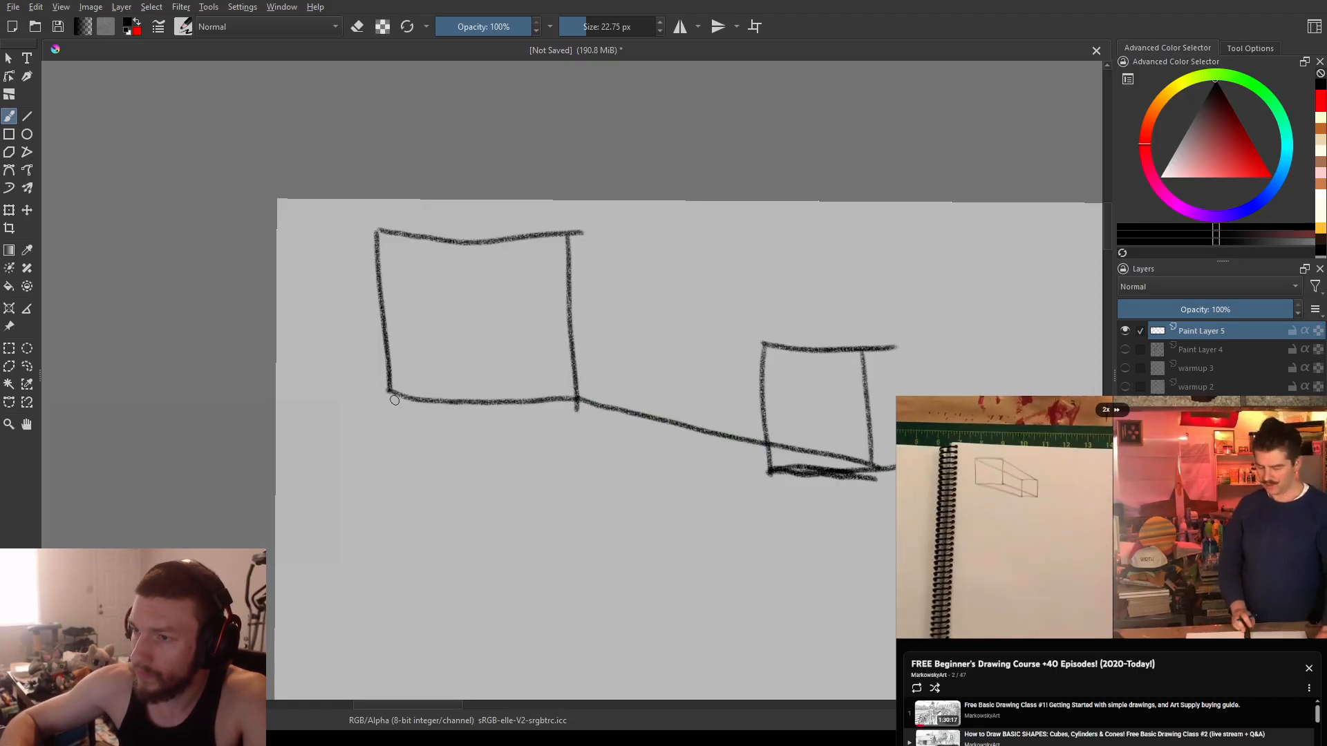
key("ctrl+z")
left_click_drag(489, 418, 696, 450)
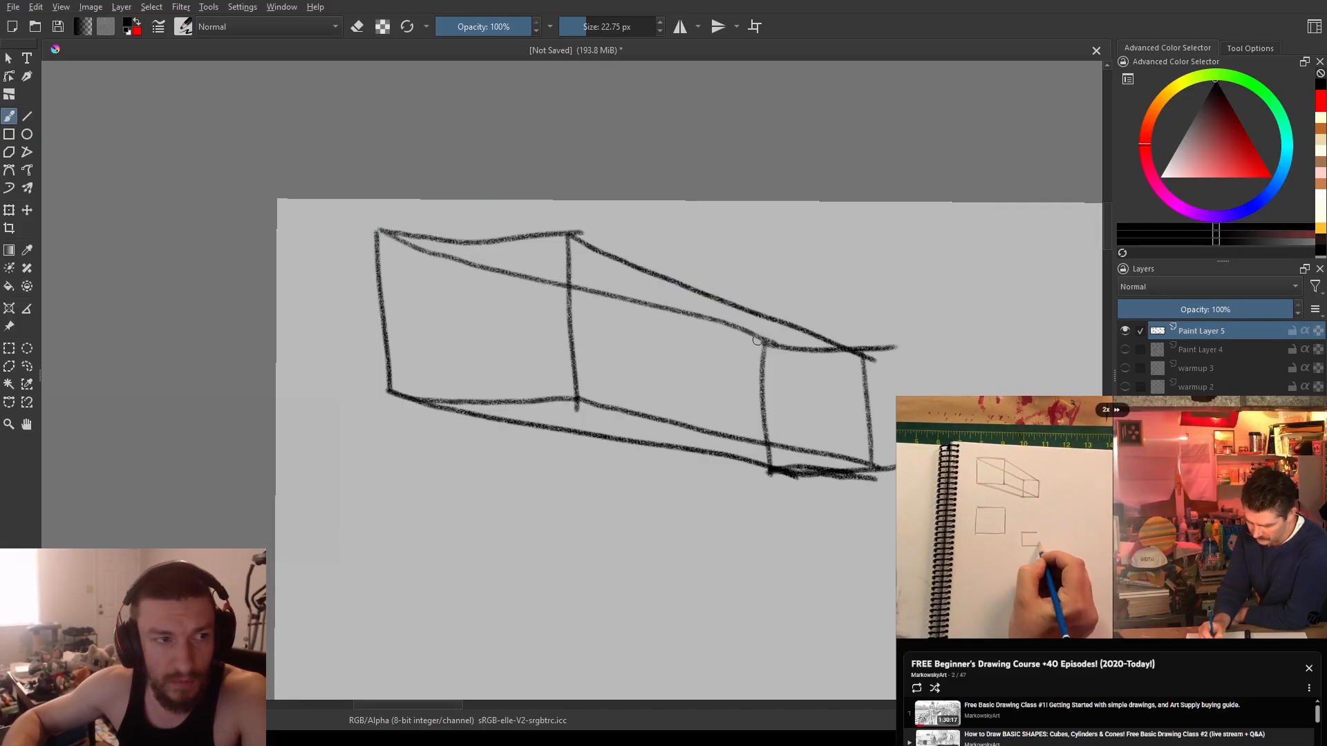
- Draw a second large square on the blank area below the first box
left_click_drag(746, 413, 453, 355)
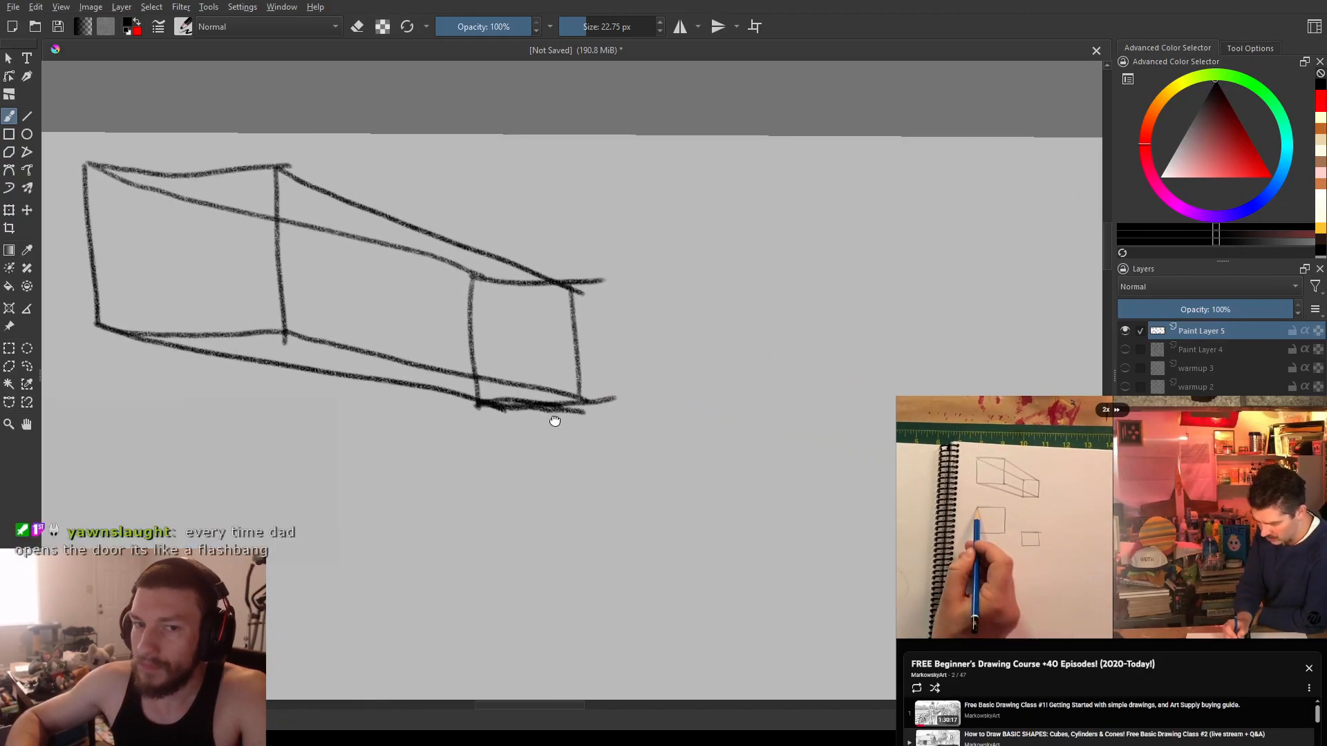
left_click_drag(552, 435, 657, 184)
left_click_drag(583, 372, 635, 303)
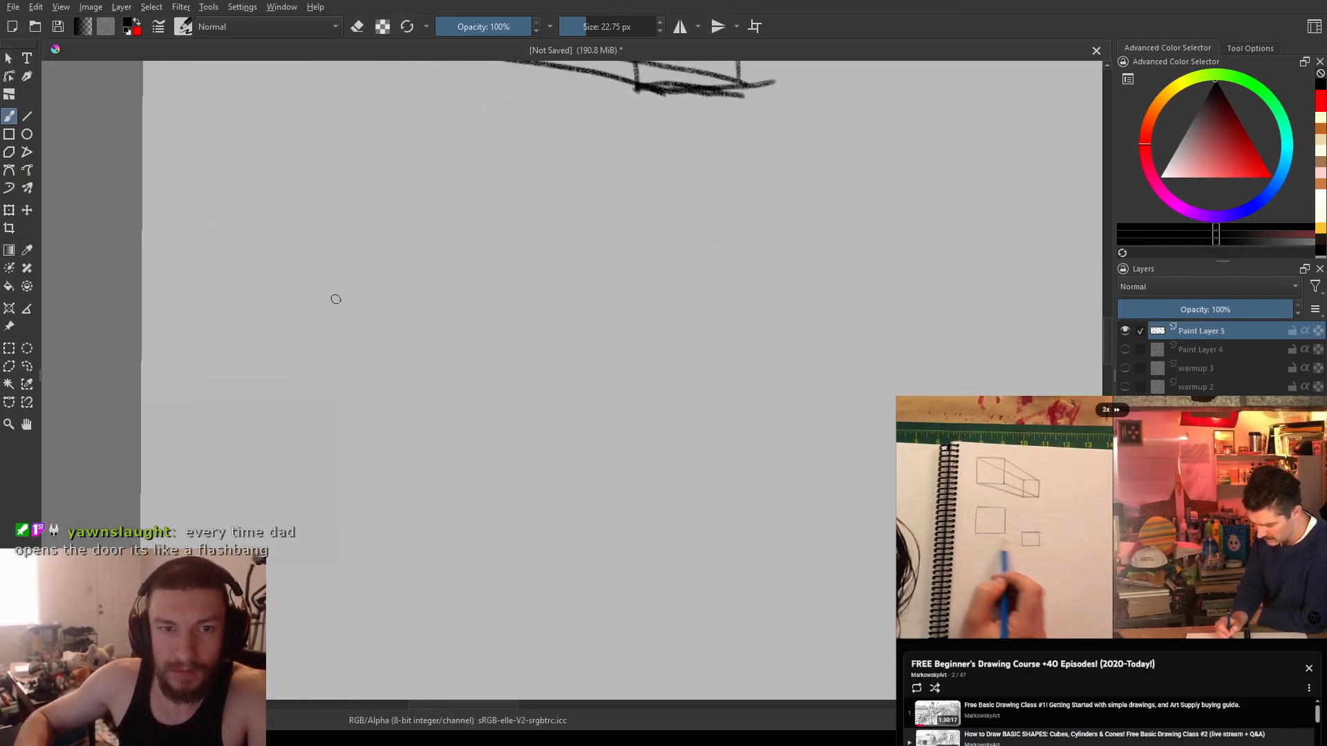
mouse_move(286, 244)
left_mouse_down()
mouse_move(433, 459)
mouse_move(382, 290)
left_mouse_up()
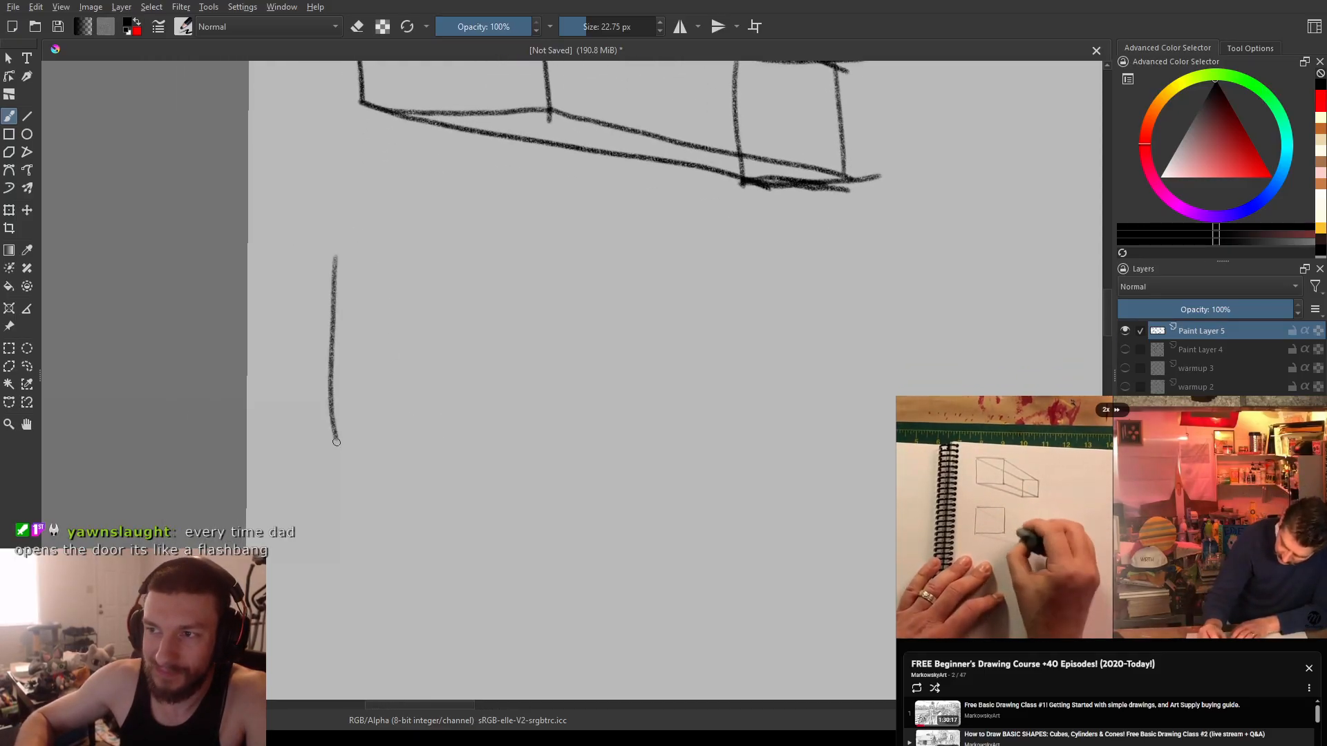
left_click_drag(392, 462, 520, 480)
left_click_drag(541, 407, 540, 269)
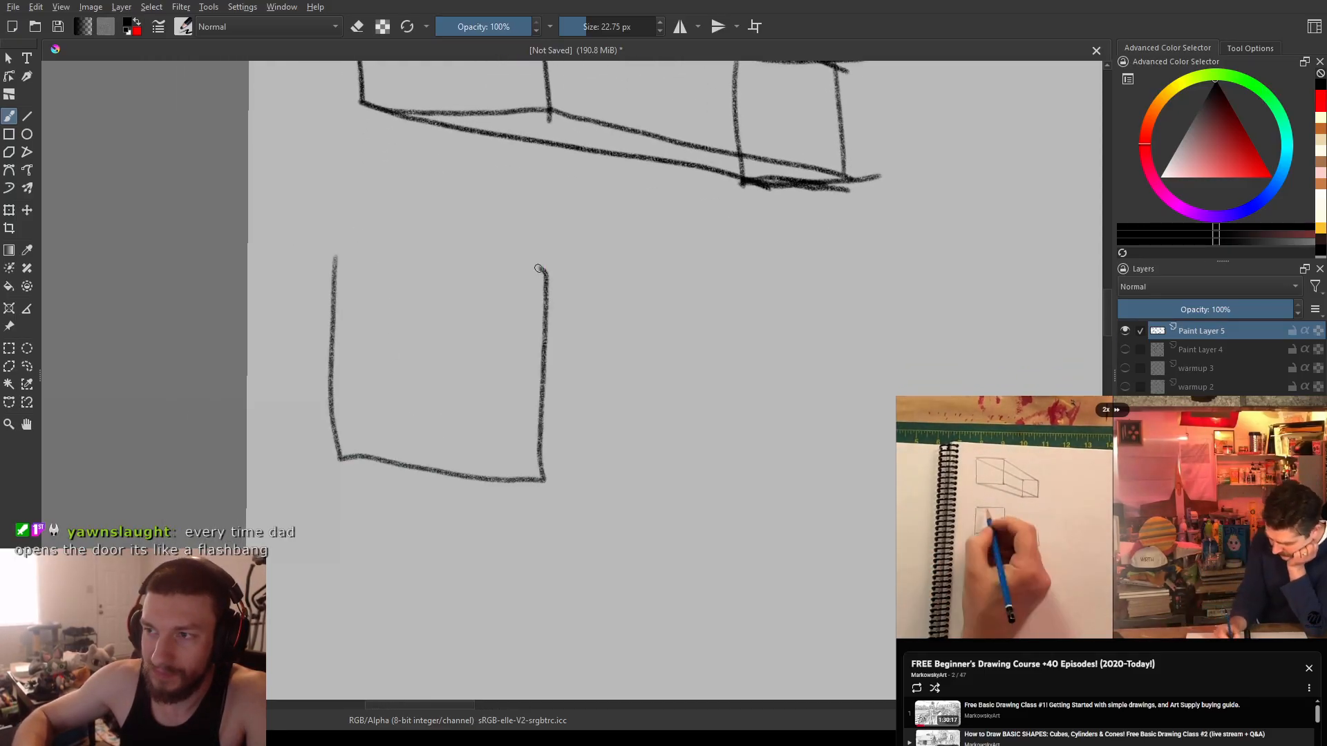
- Draw a smaller square below and to the right of the second large square
left_click_drag(670, 371, 376, 284)
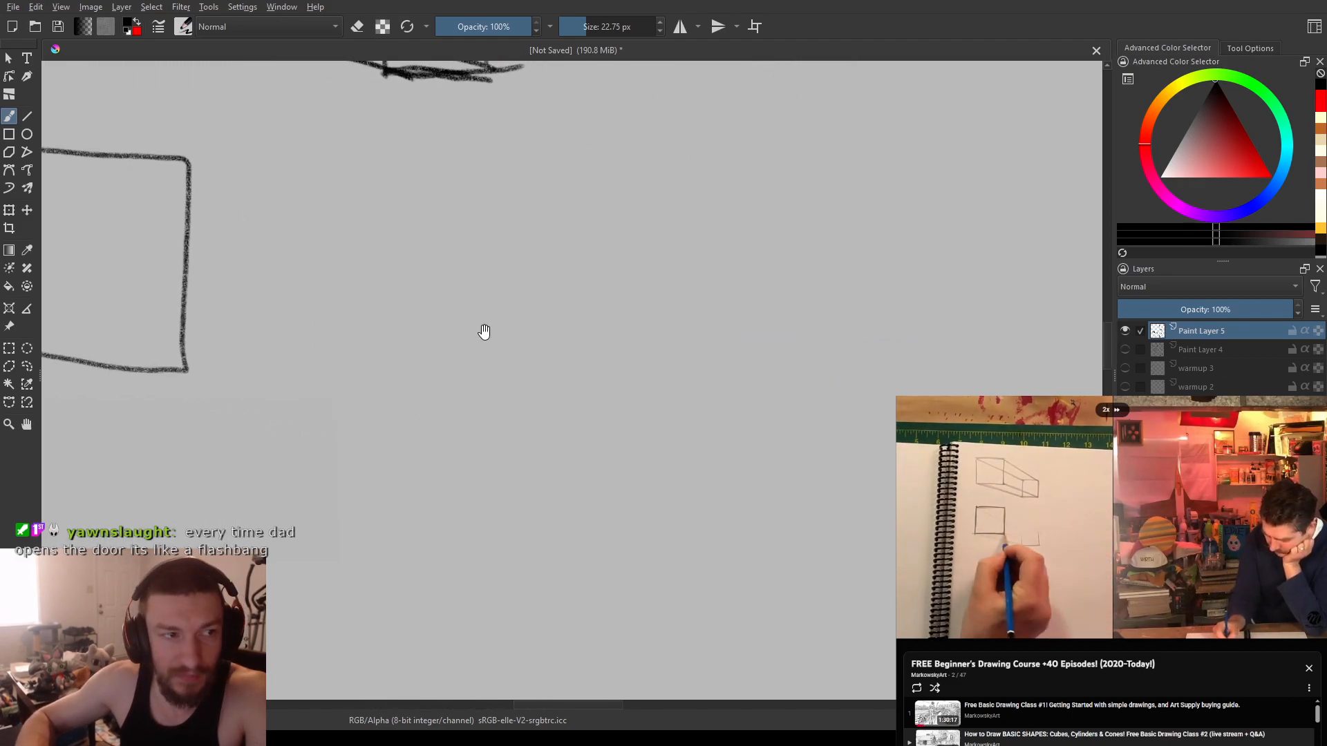
left_click_drag(463, 304, 505, 306)
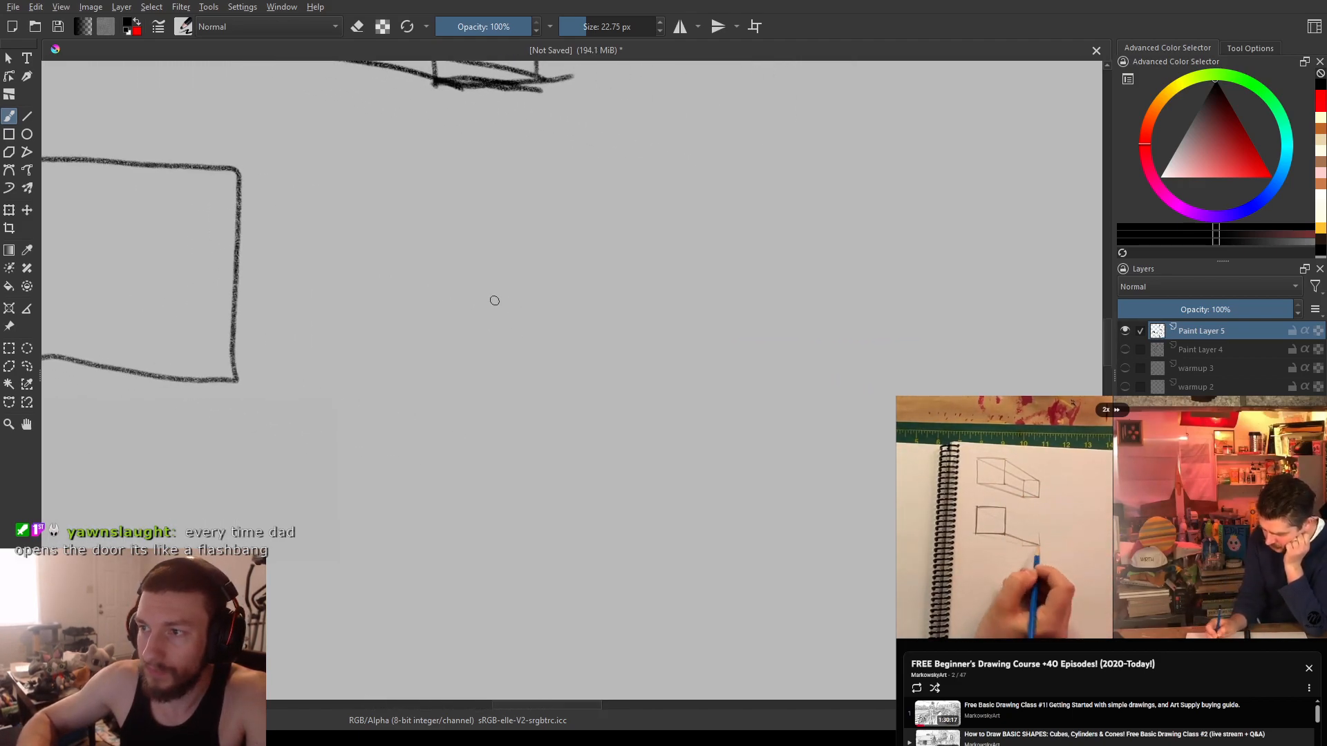
mouse_move(498, 436)
left_mouse_down()
mouse_move(631, 451)
mouse_move(646, 298)
mouse_move(498, 292)
mouse_move(504, 322)
mouse_move(586, 343)
mouse_move(459, 354)
mouse_move(324, 301)
left_mouse_up()
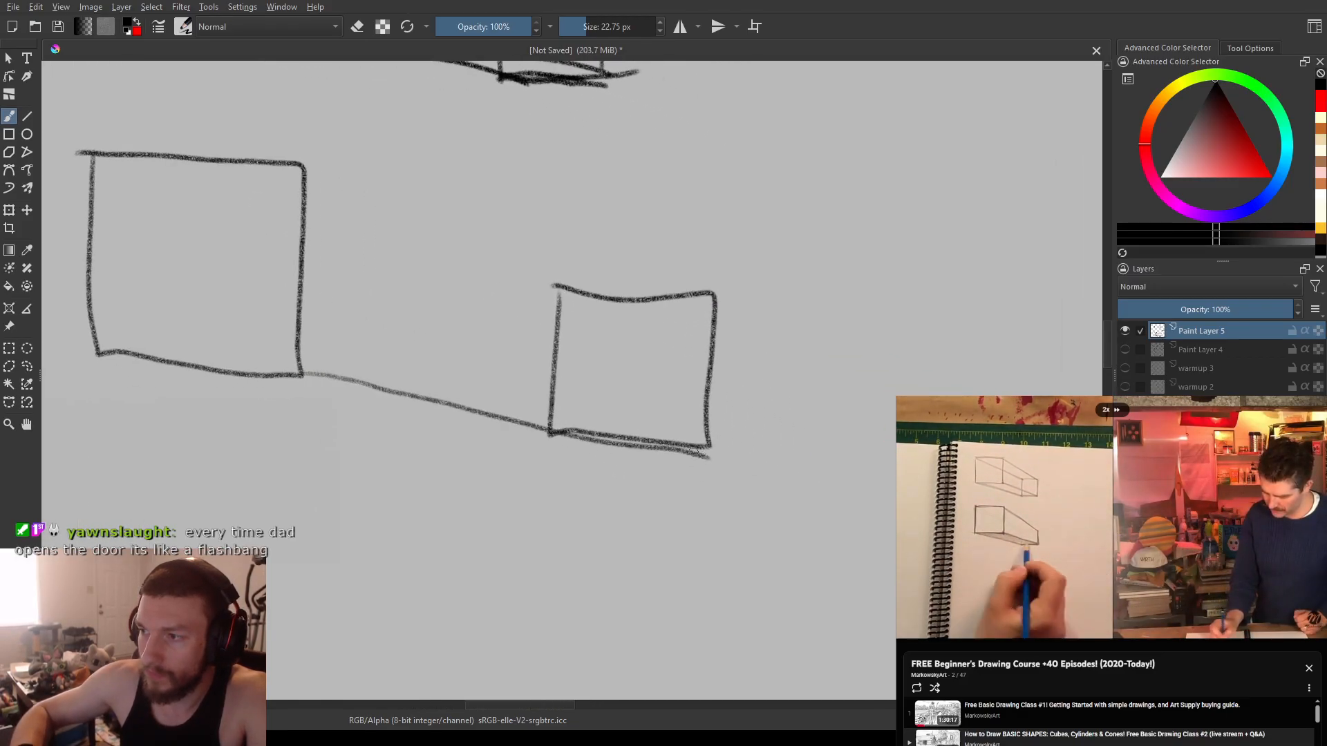
- Connect all four corners of the second large square to the smaller square beside it
left_click_drag(314, 372, 674, 440)
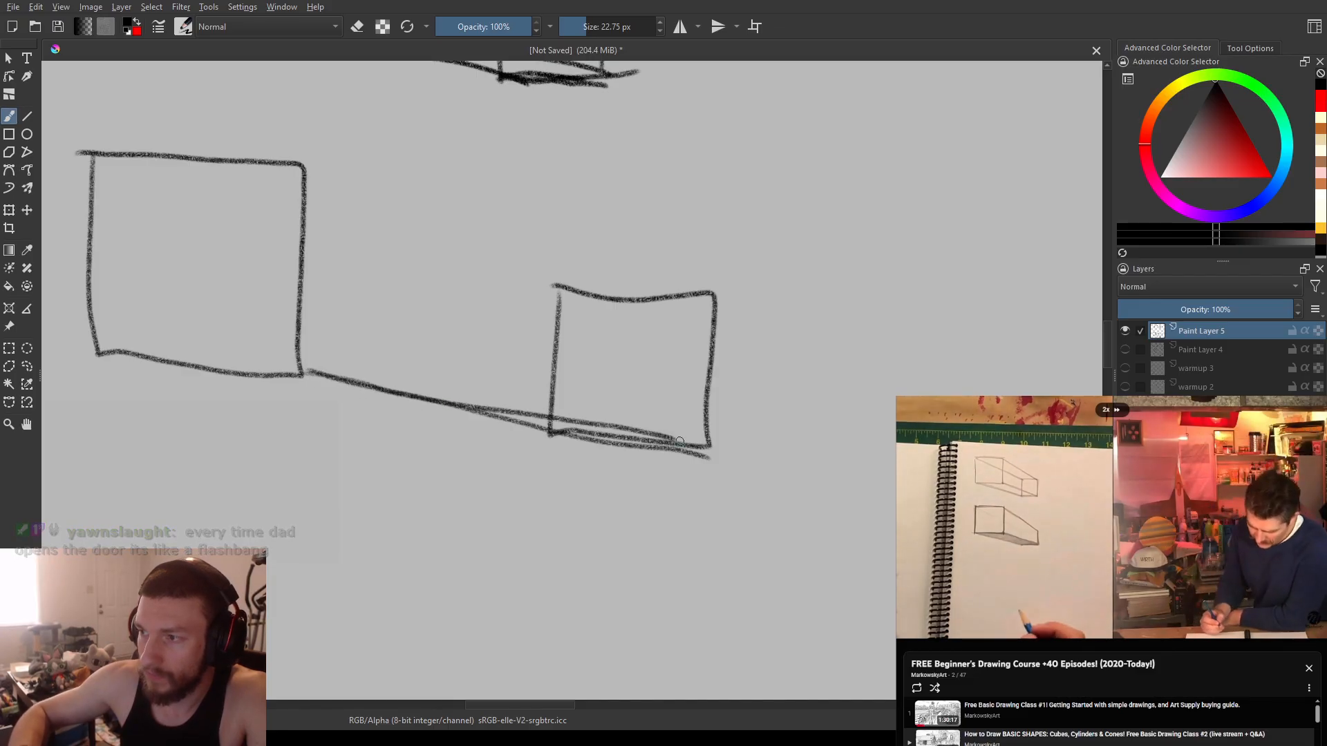
left_click_drag(307, 164, 722, 302)
mouse_move(97, 158)
left_mouse_down()
mouse_move(237, 207)
mouse_move(559, 283)
left_mouse_up()
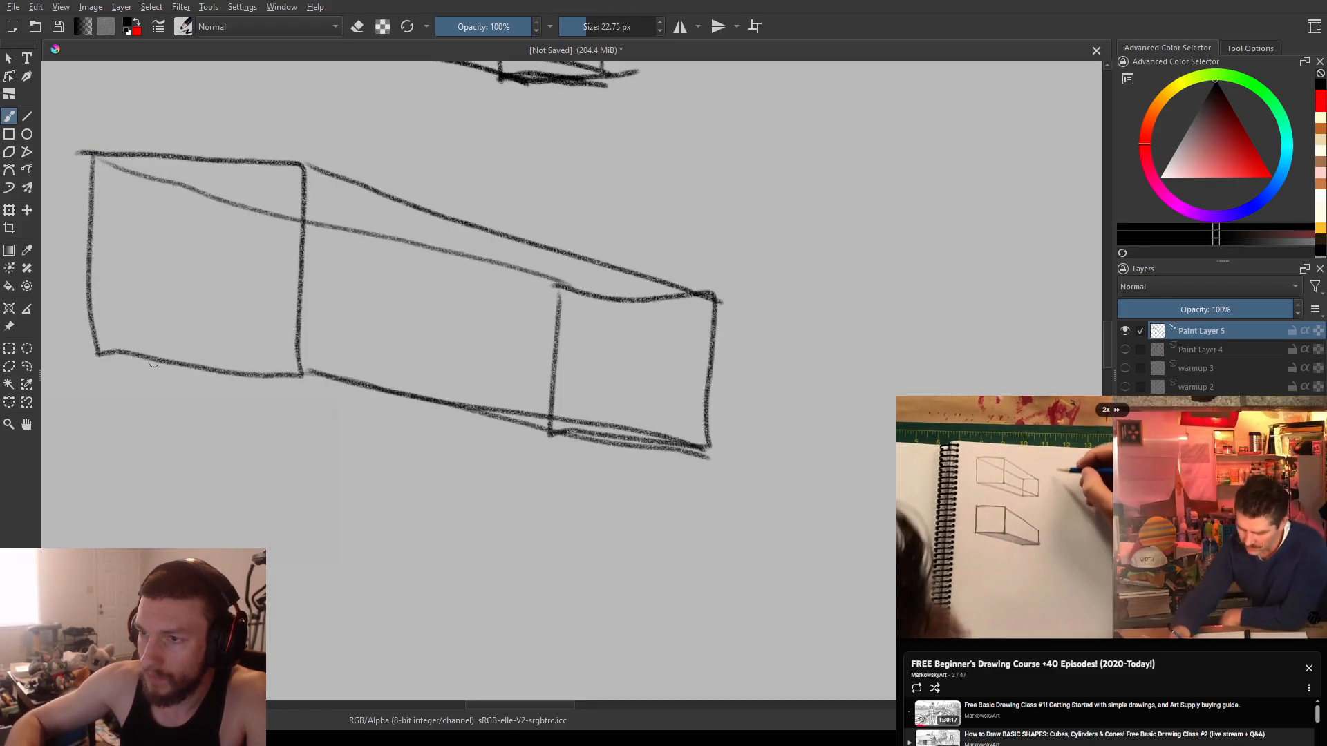
left_click_drag(97, 354, 581, 443)
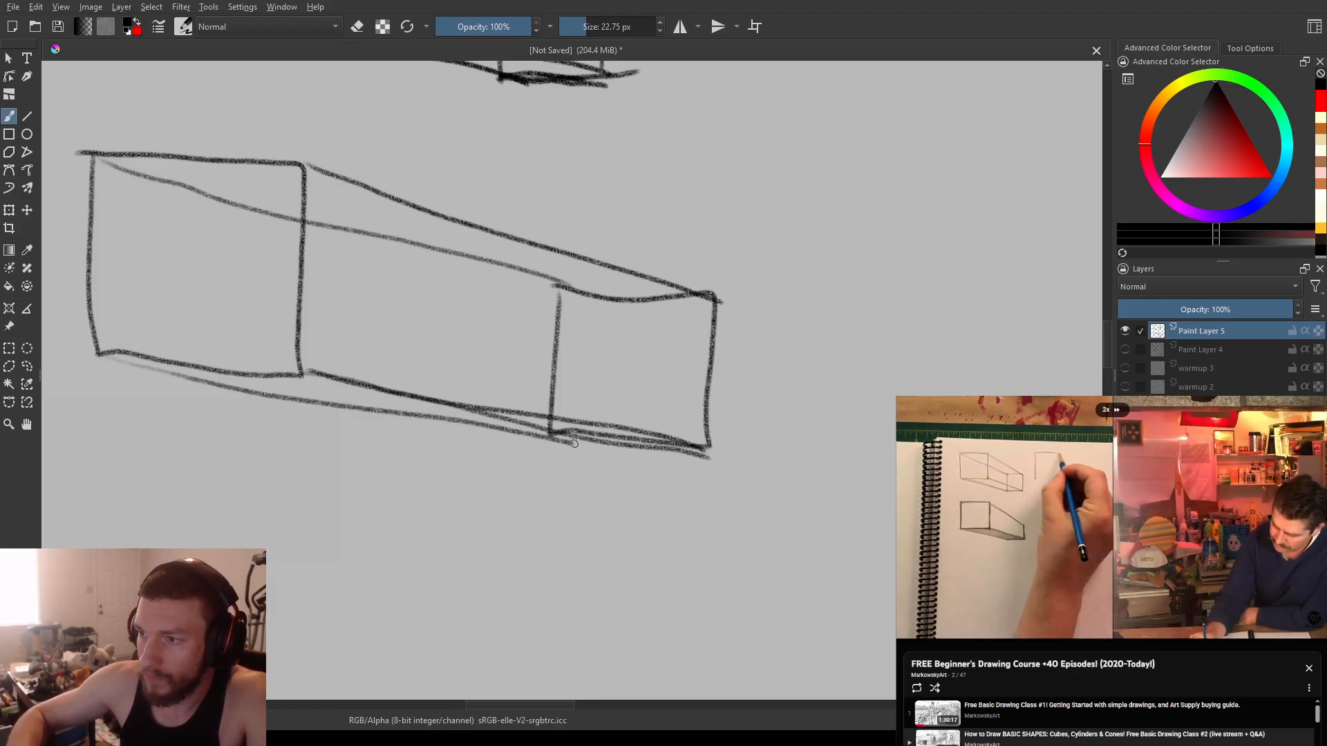
- Switch the brush to eraser mode and rewind the lesson video to rewatch how the second box is finished
left_click_drag(456, 347, 561, 436)
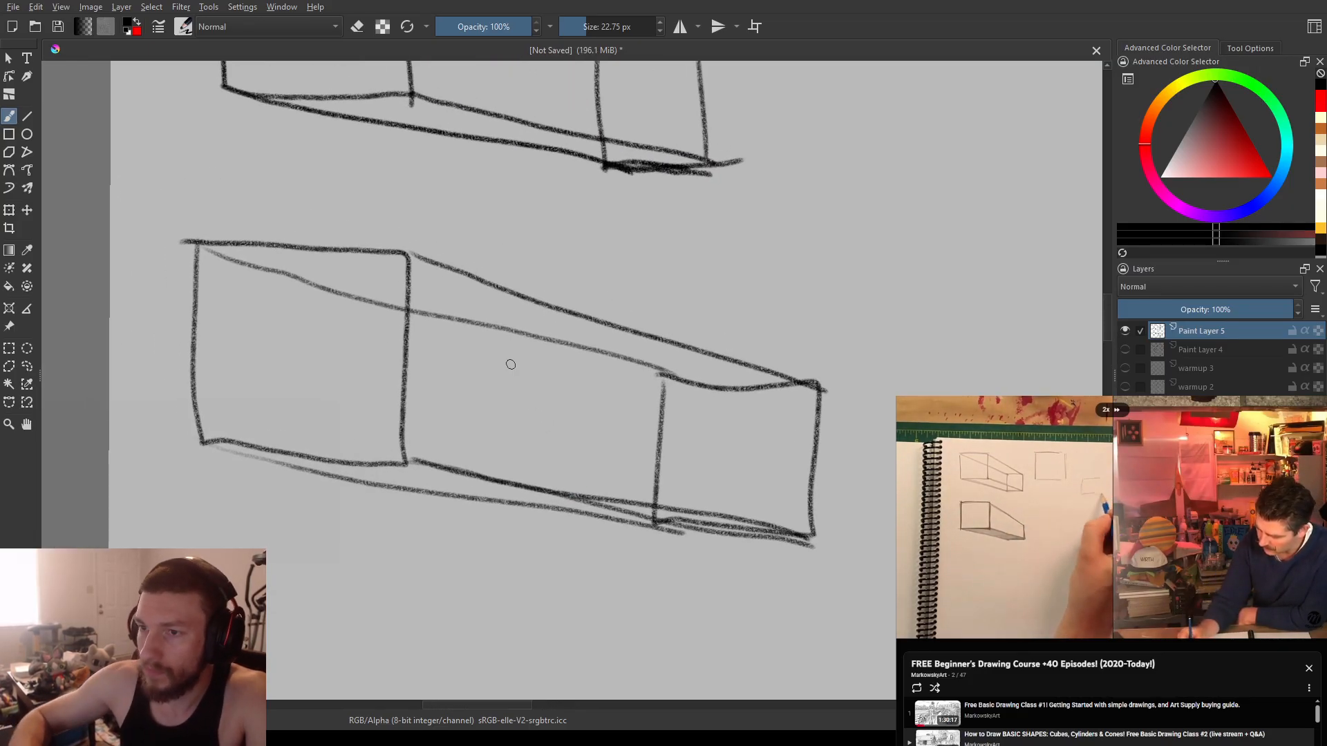
key("e")
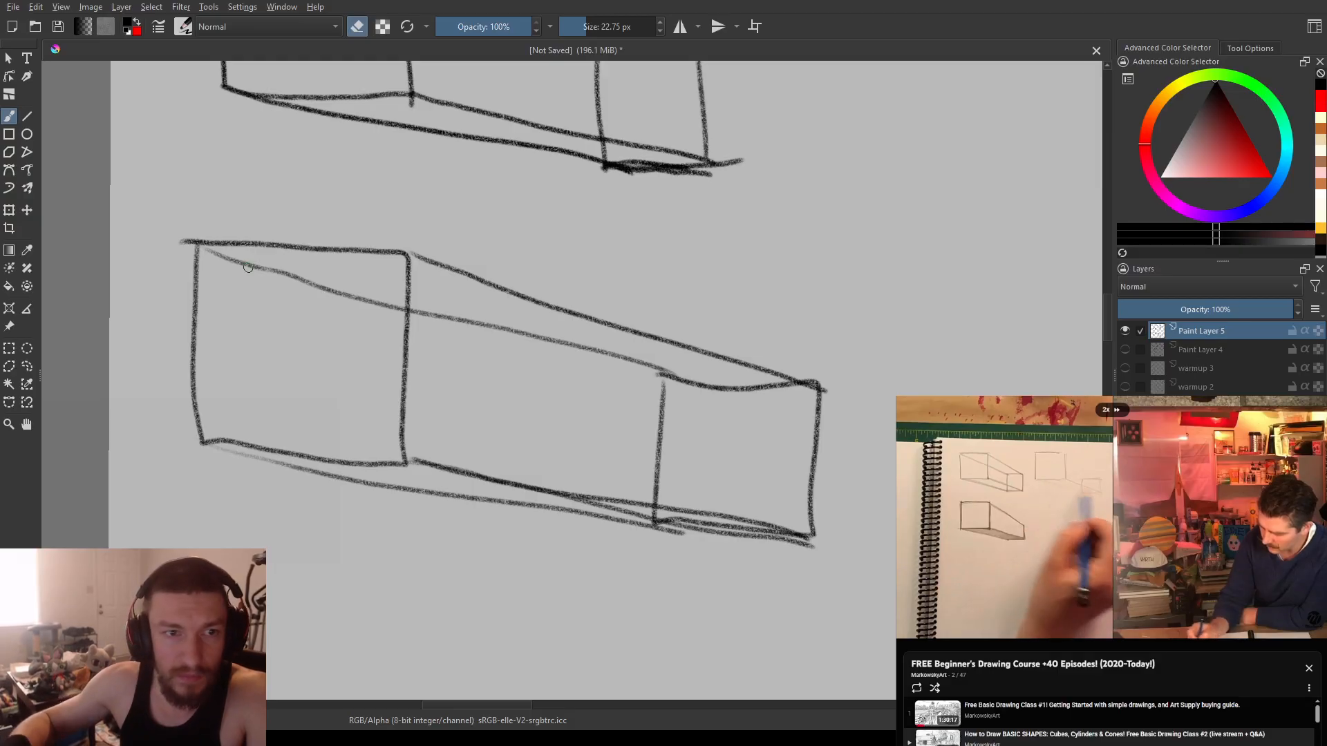
left_click(1179, 499)
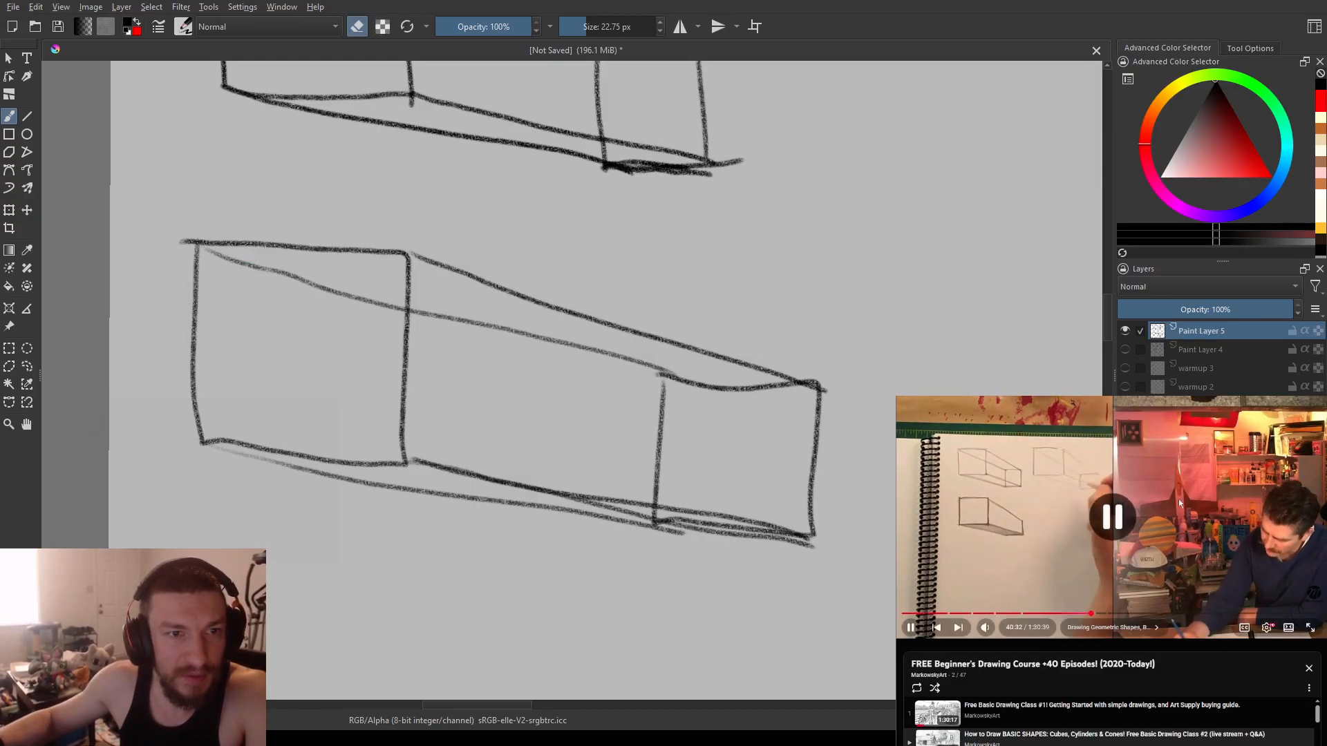
left_click(1155, 515)
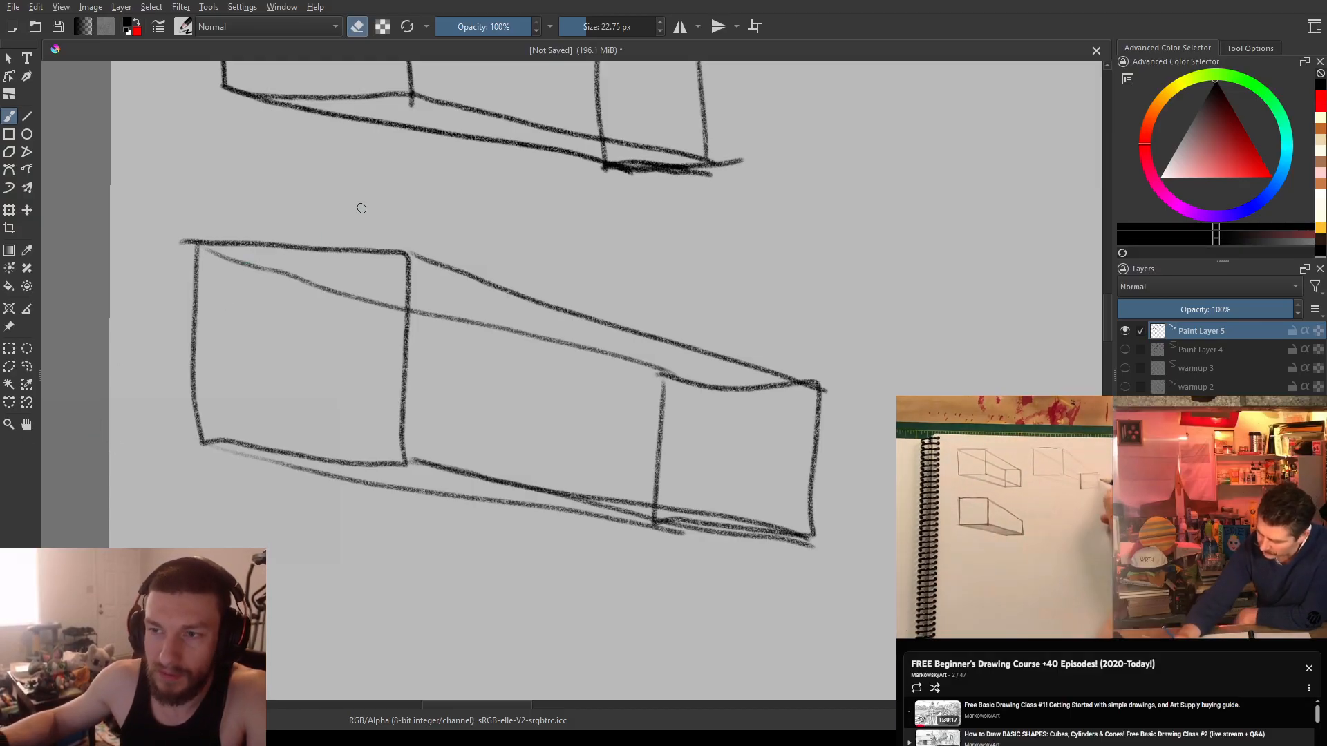
left_click(1015, 505)
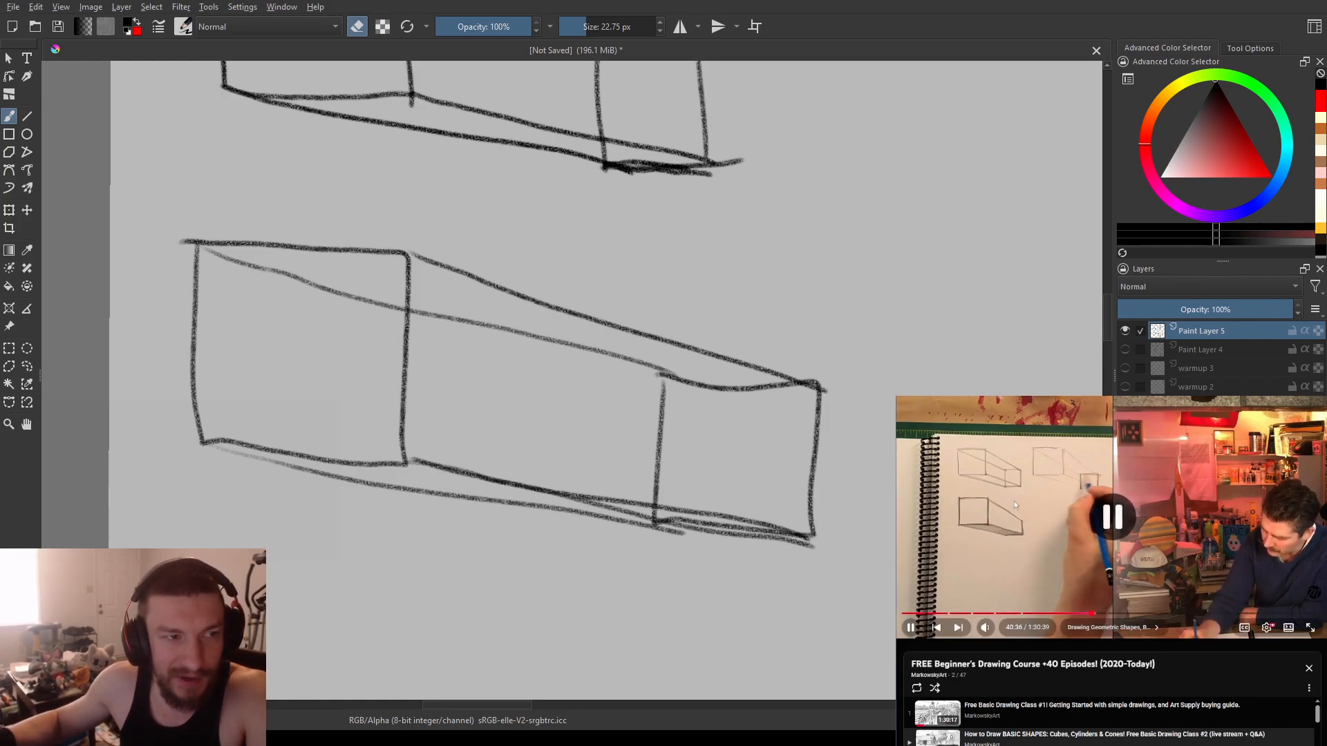
key("Left")
key("Left")
key("Left")
key("Left")
key("Left")
key("Left")
key("Left")
key("Left")
key("Left")
key("Left")
key("Left")
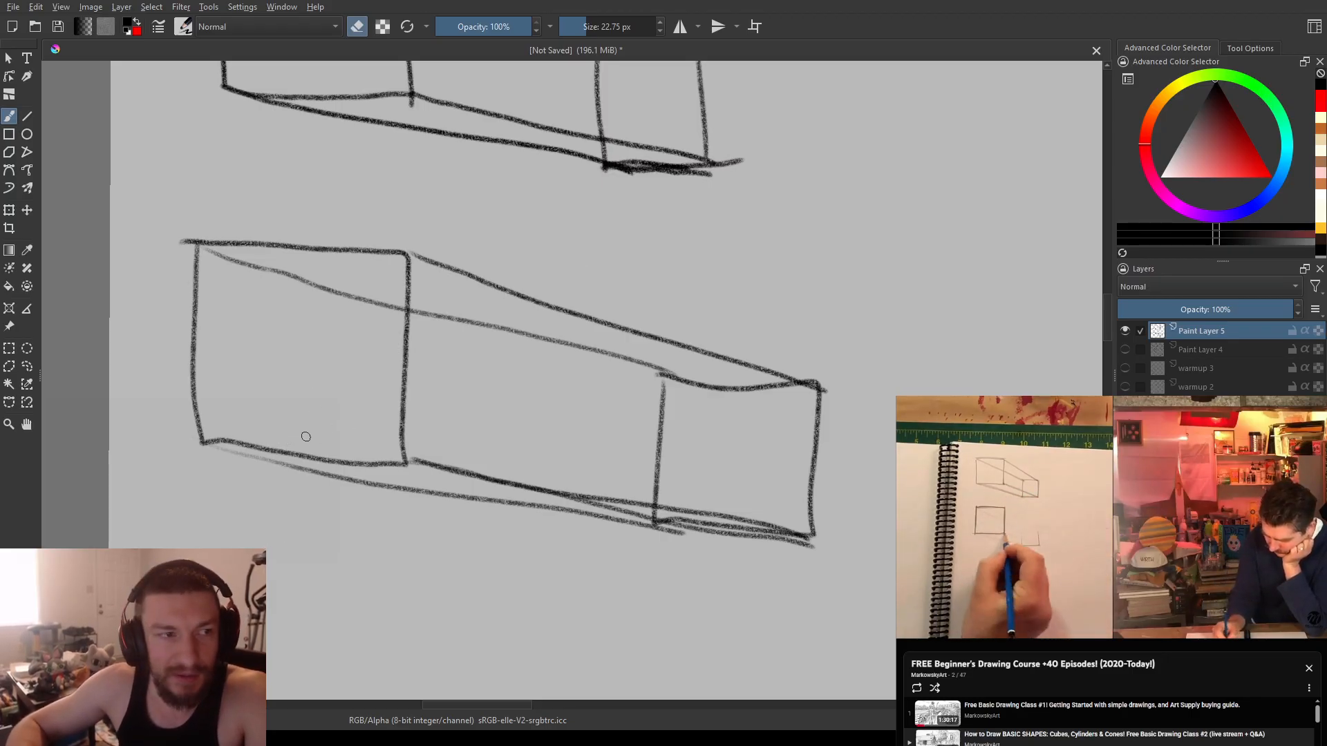
- Erase the second box's hidden back edges to a faint line and shade its narrow underside with gray strokes
left_click(210, 312, "ctrl")
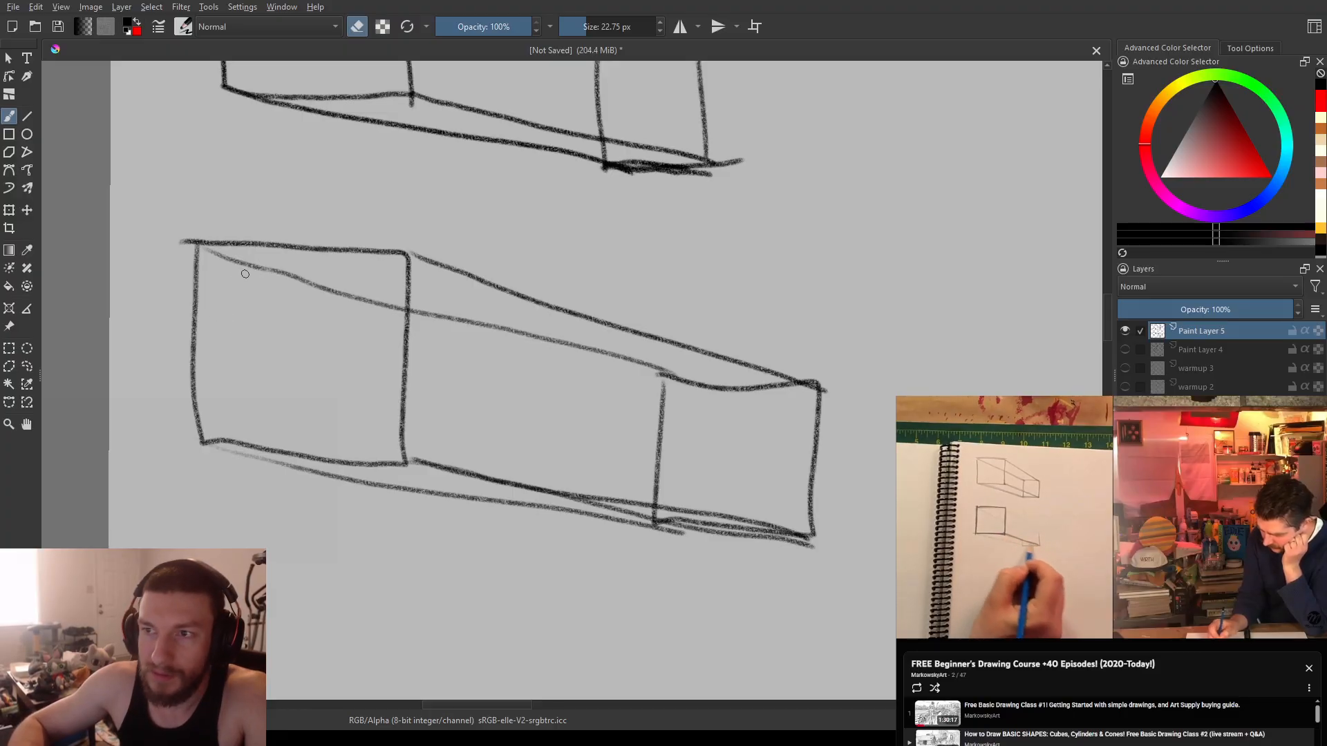
mouse_move(196, 247)
left_mouse_down()
mouse_move(383, 312)
mouse_move(479, 334)
mouse_move(434, 317)
mouse_move(480, 322)
mouse_move(468, 315)
mouse_move(413, 308)
mouse_move(617, 357)
left_mouse_up()
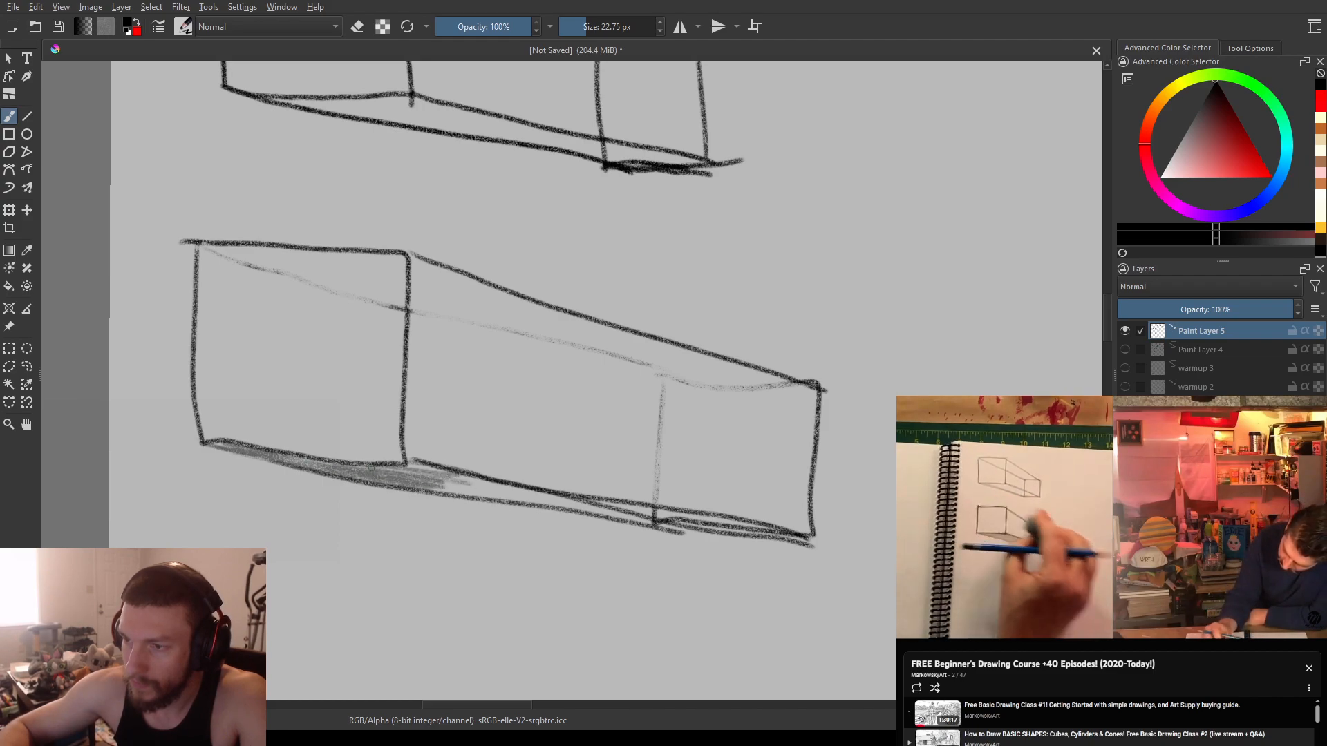
left_click_drag(466, 493, 579, 503)
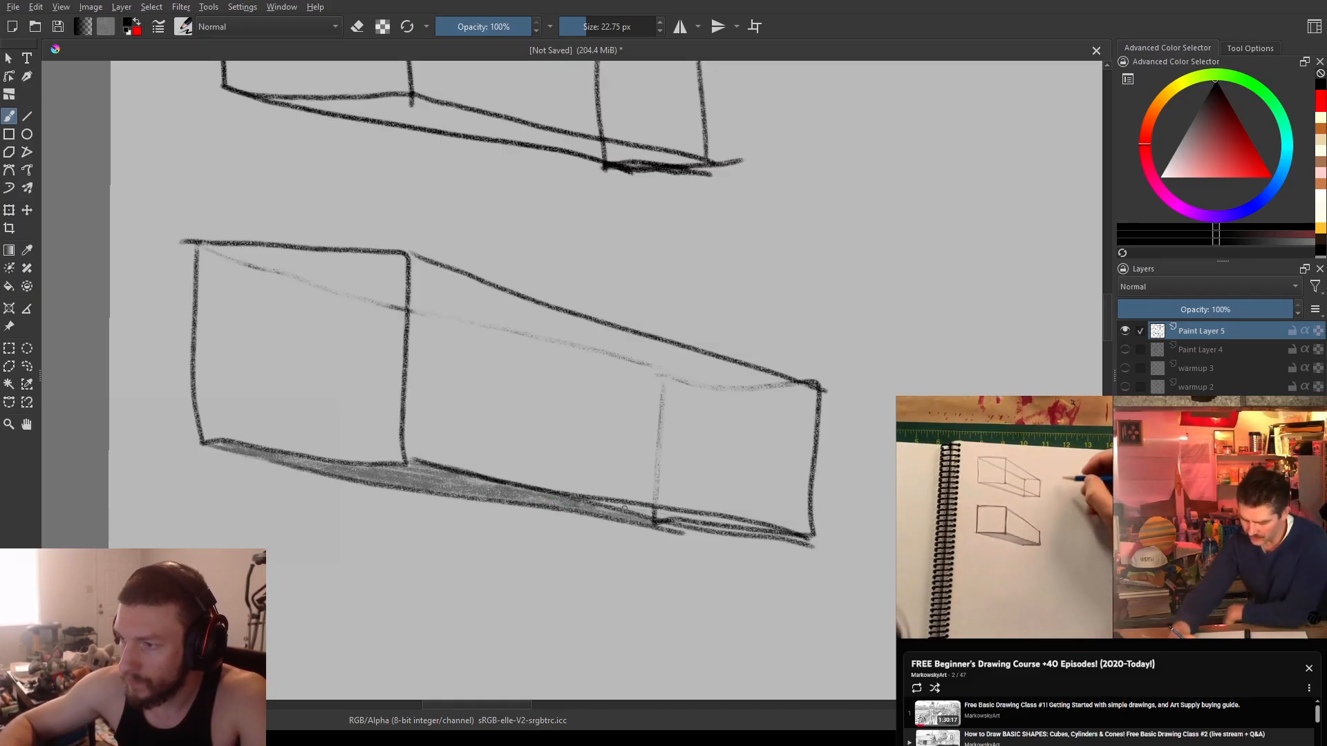
left_click_drag(580, 503, 699, 515)
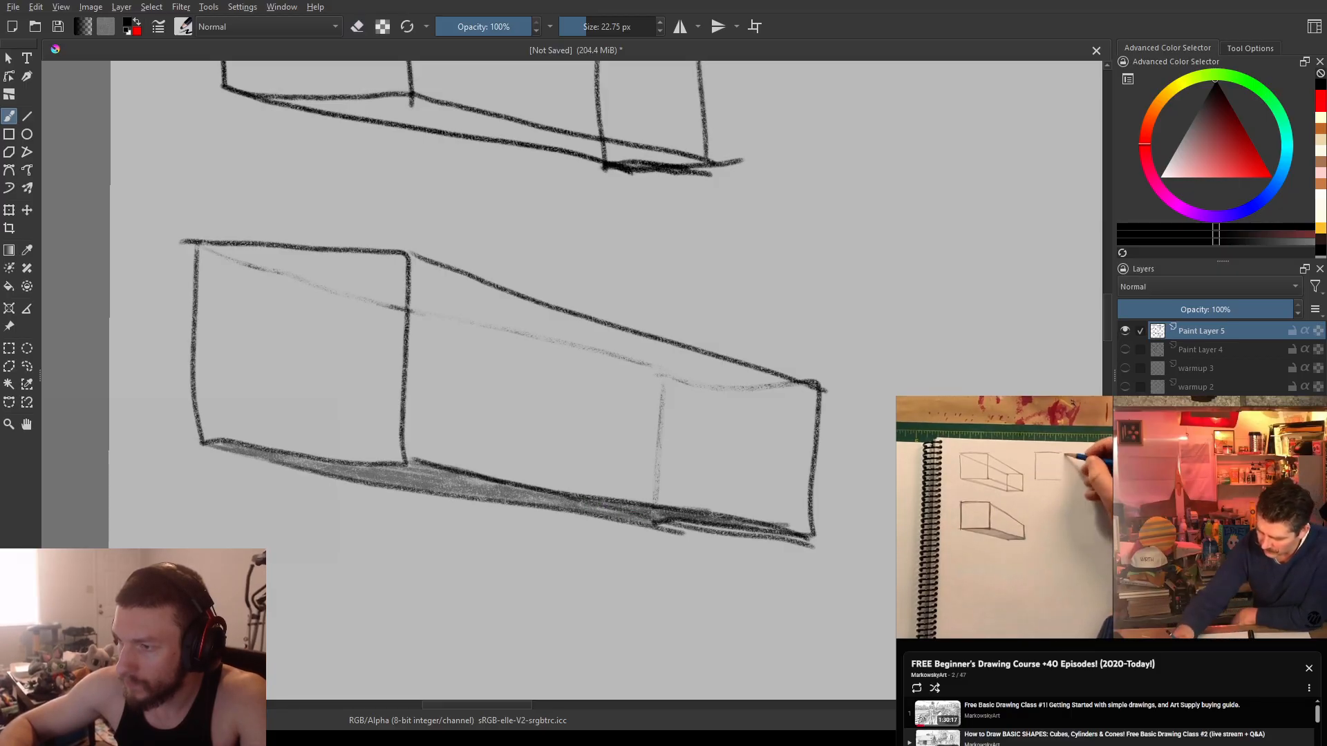
- Draw a light third square in the empty area right of the first box, undoing the unsatisfactory starting strokes
left_click_drag(809, 480, 573, 398)
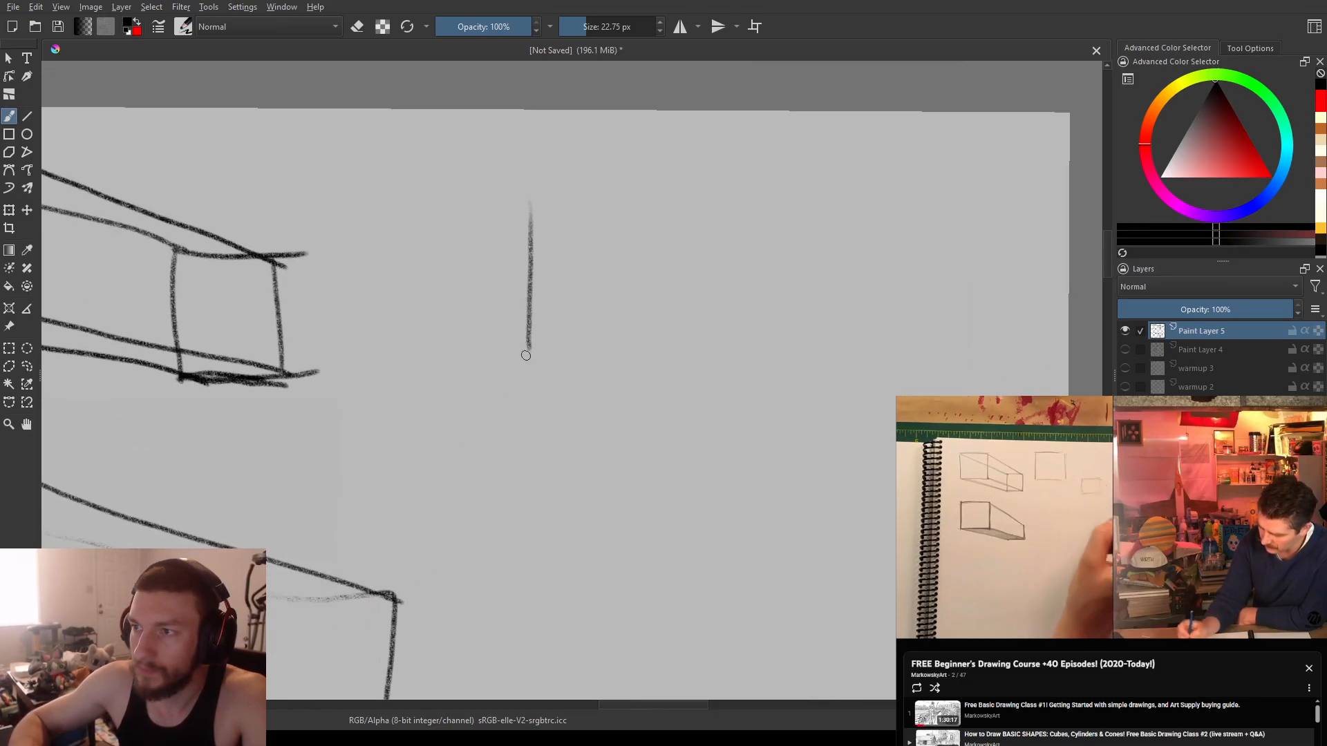
key("ctrl+z")
mouse_move(544, 187)
left_mouse_down()
mouse_move(539, 291)
mouse_move(556, 366)
mouse_move(539, 326)
mouse_move(596, 367)
mouse_move(702, 379)
mouse_move(727, 223)
left_mouse_up()
key("ctrl+z")
key("ctrl+z")
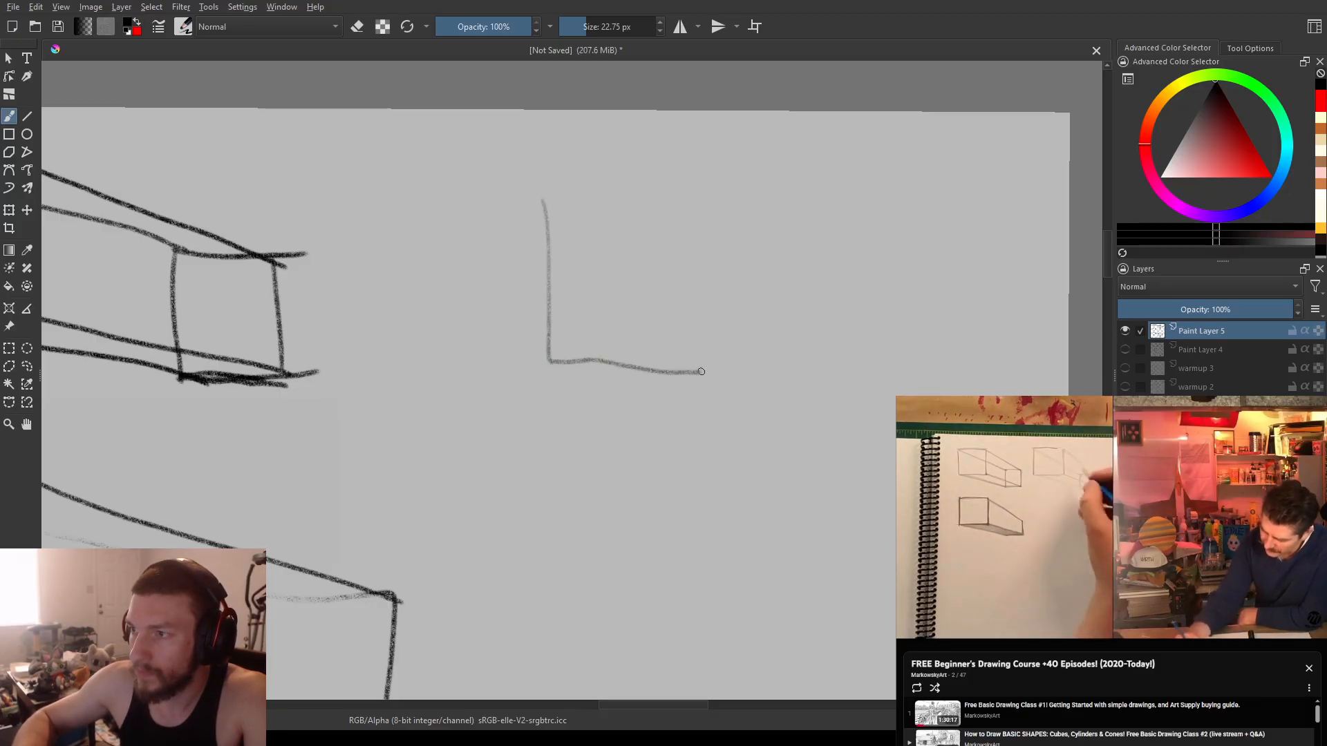
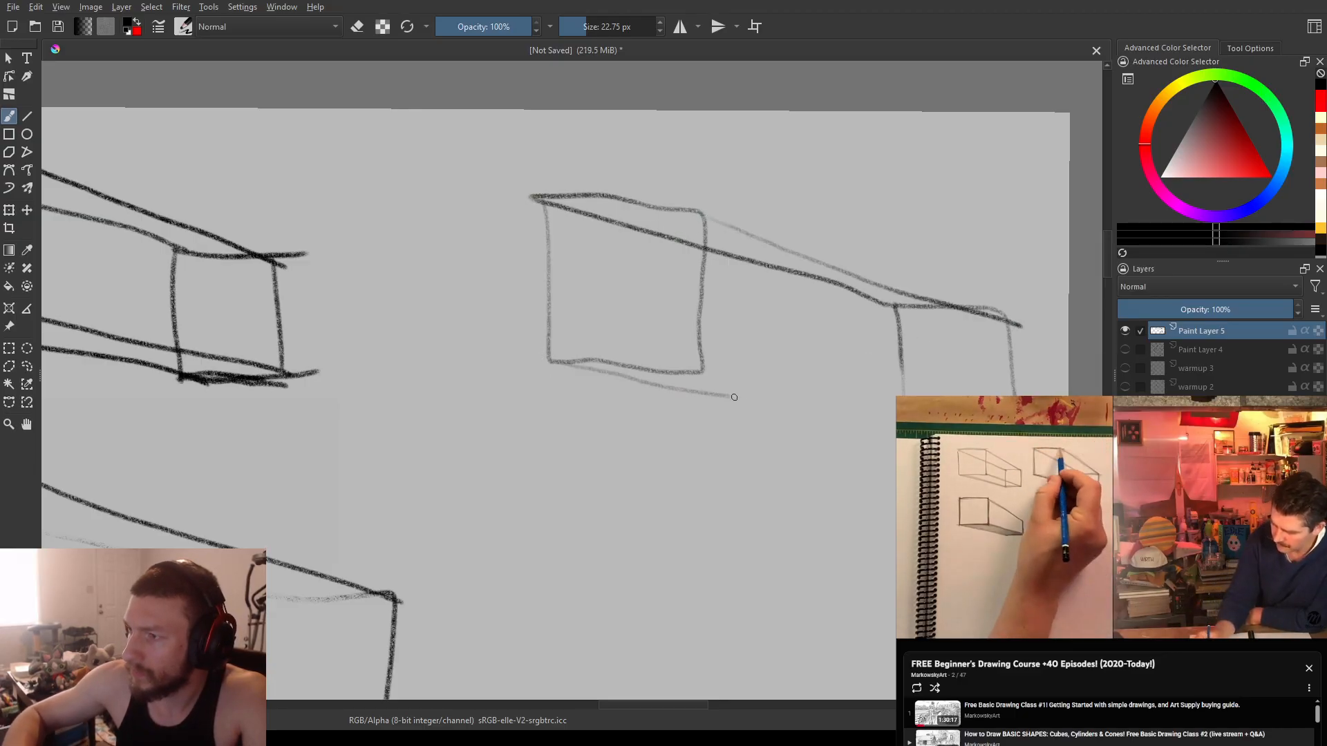
- Redraw the third box's lower outer edge darker and add a light inner edge from the large square's bottom right corner
key("ctrl+z")
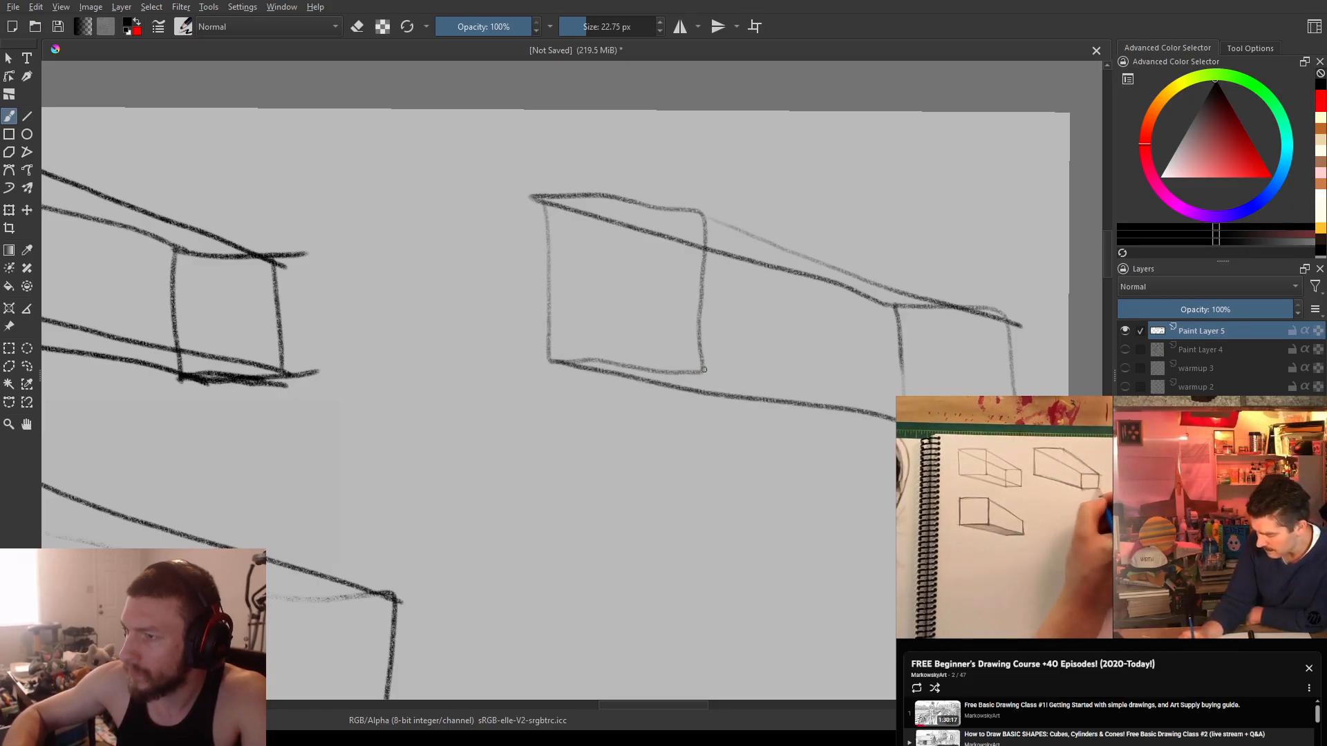
left_click_drag(704, 369, 842, 401)
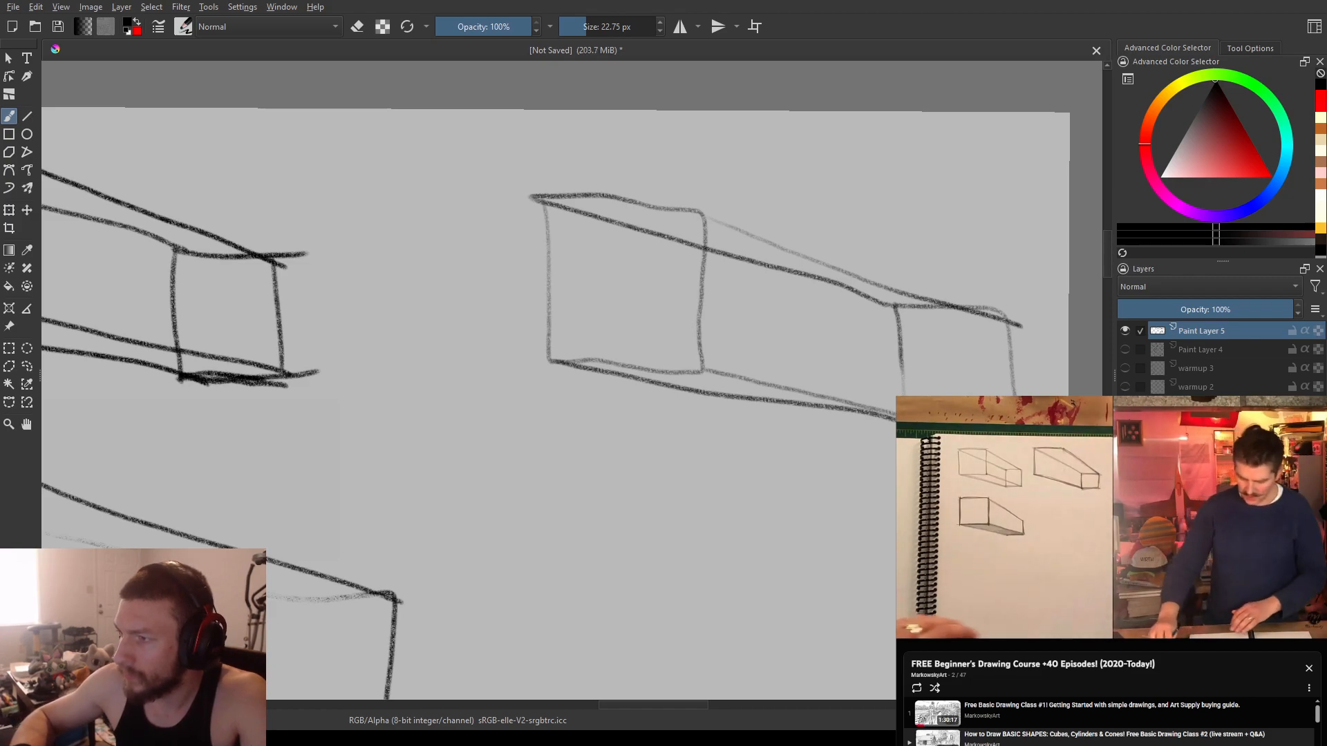
left_click_drag(908, 367, 898, 398)
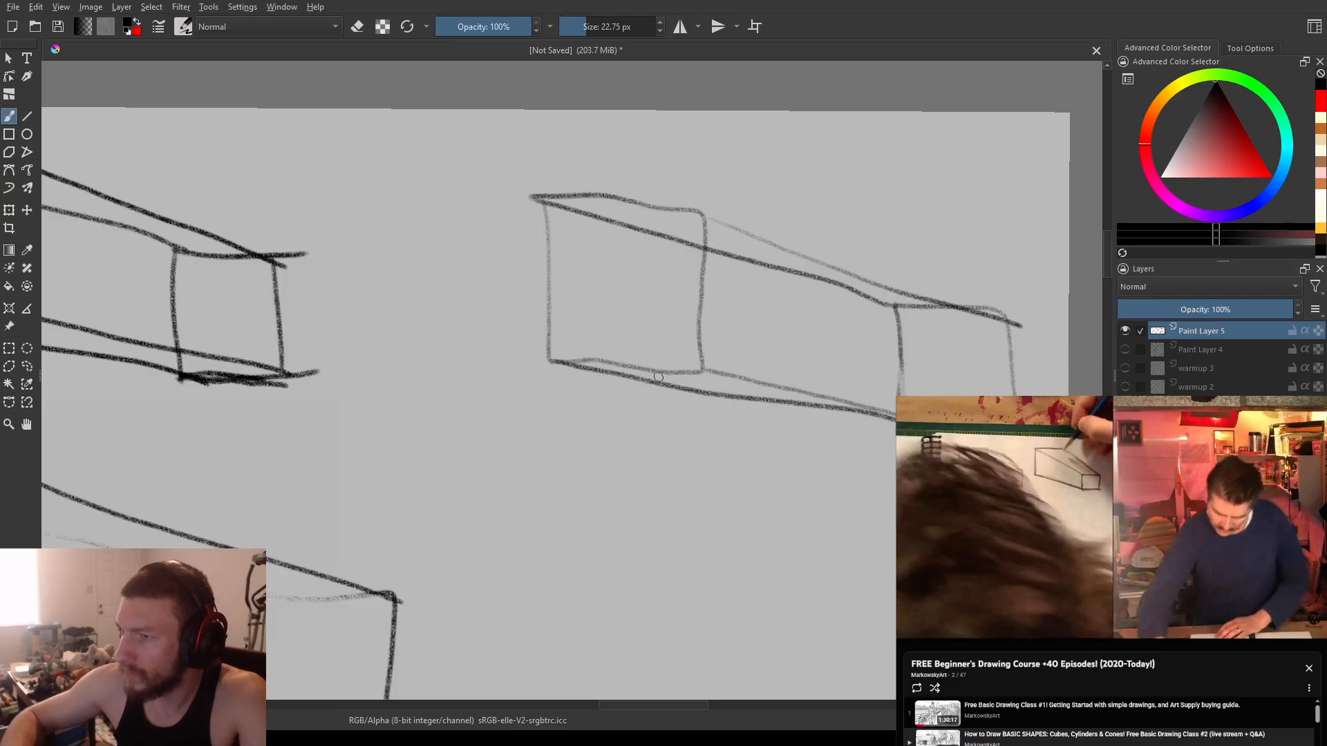
- Redraw the third box's lower outer edge at a steeper angle and erase its hidden edges to faint lines
mouse_move(551, 361)
left_mouse_down()
mouse_move(698, 399)
mouse_move(898, 422)
left_mouse_up()
key("ctrl+z")
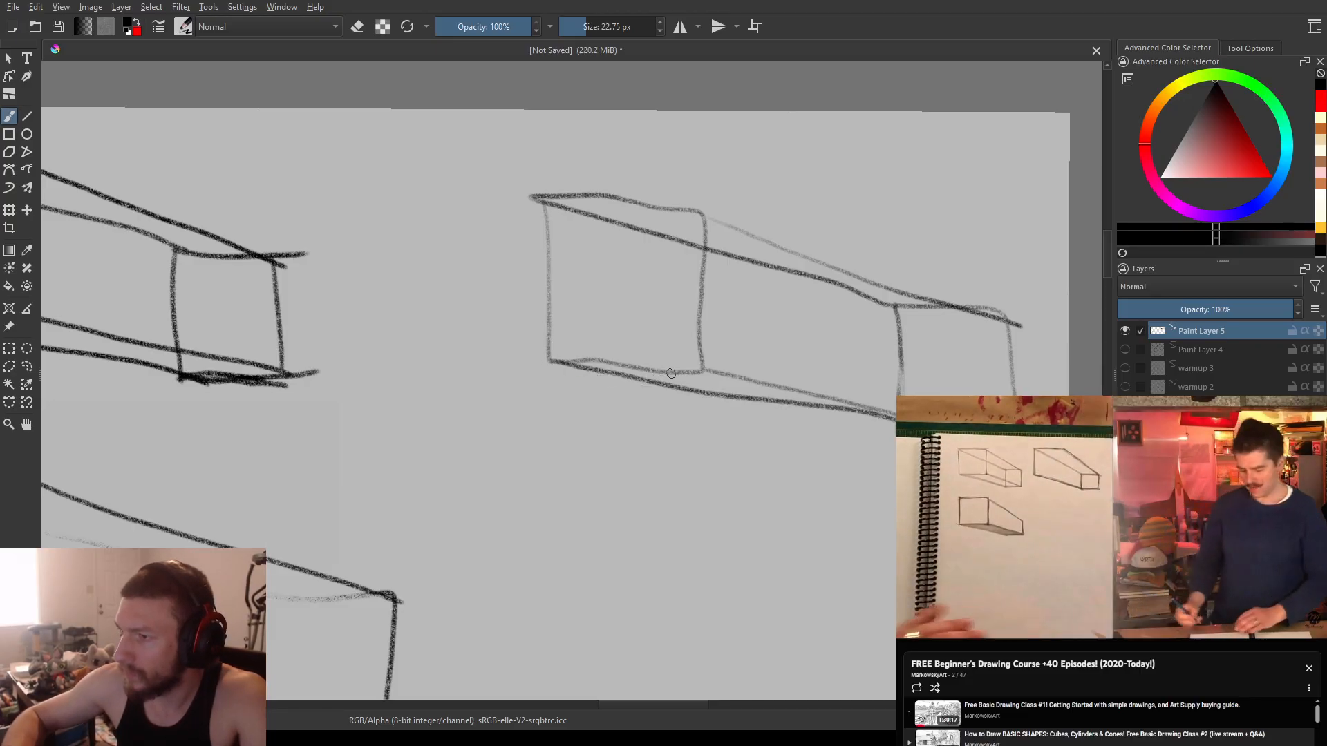
left_click_drag(553, 362, 897, 452)
key("ctrl+z")
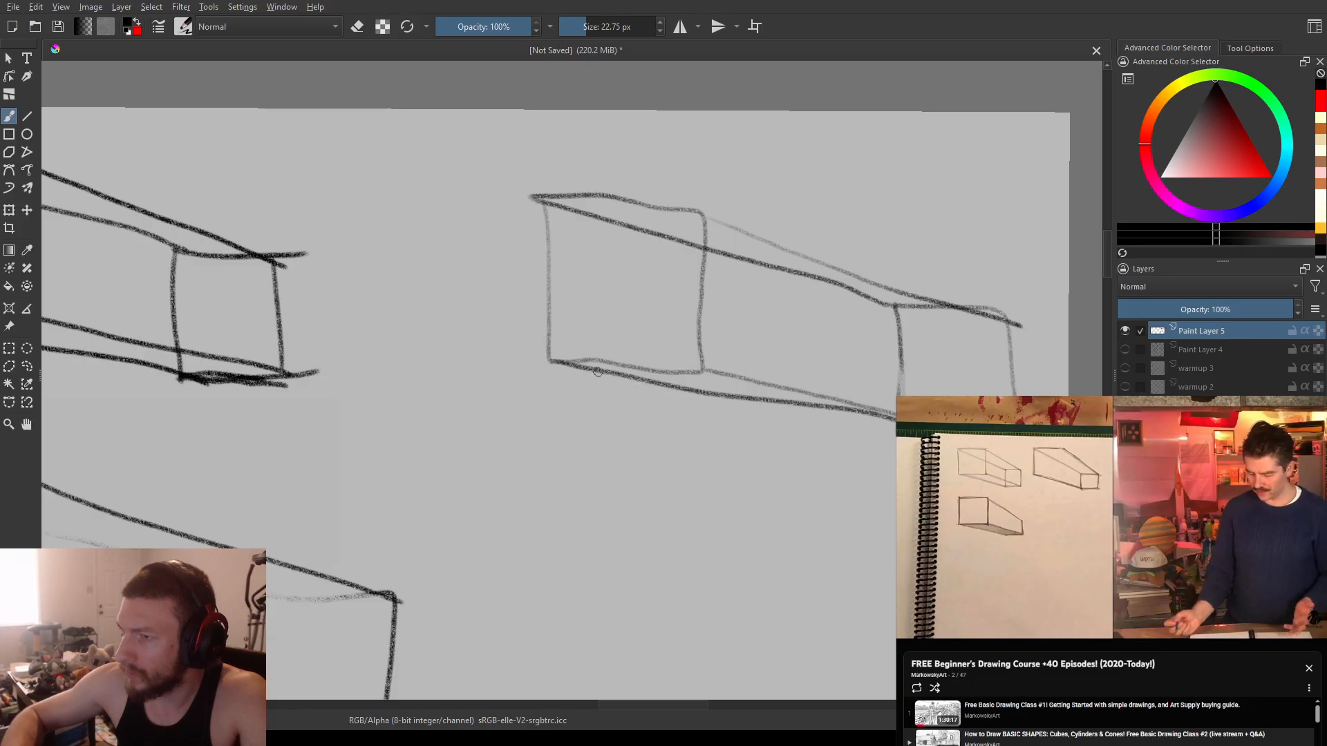
key("e")
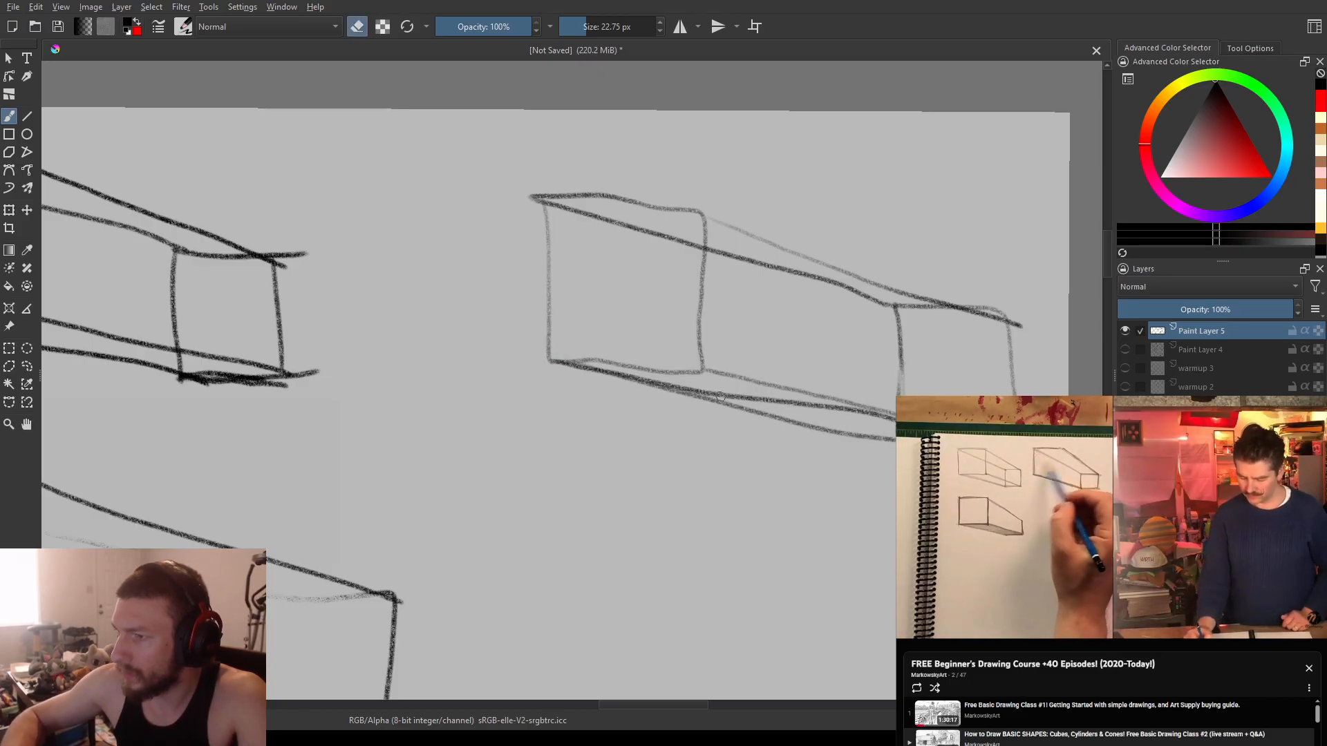
left_click_drag(737, 393, 823, 407)
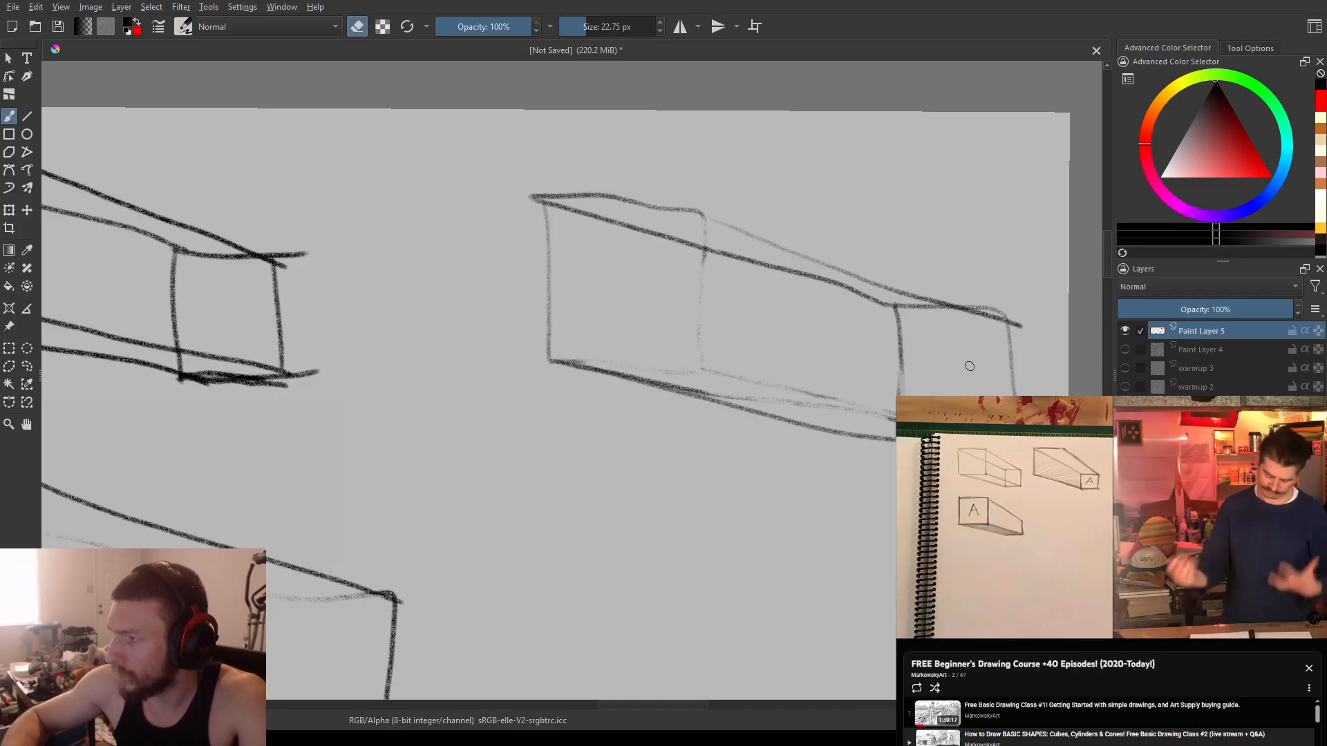
- Darken the third box's upper edge above its small square, and letter an A on that square and on the second box's large square
key("e")
left_click_drag(995, 311, 932, 293)
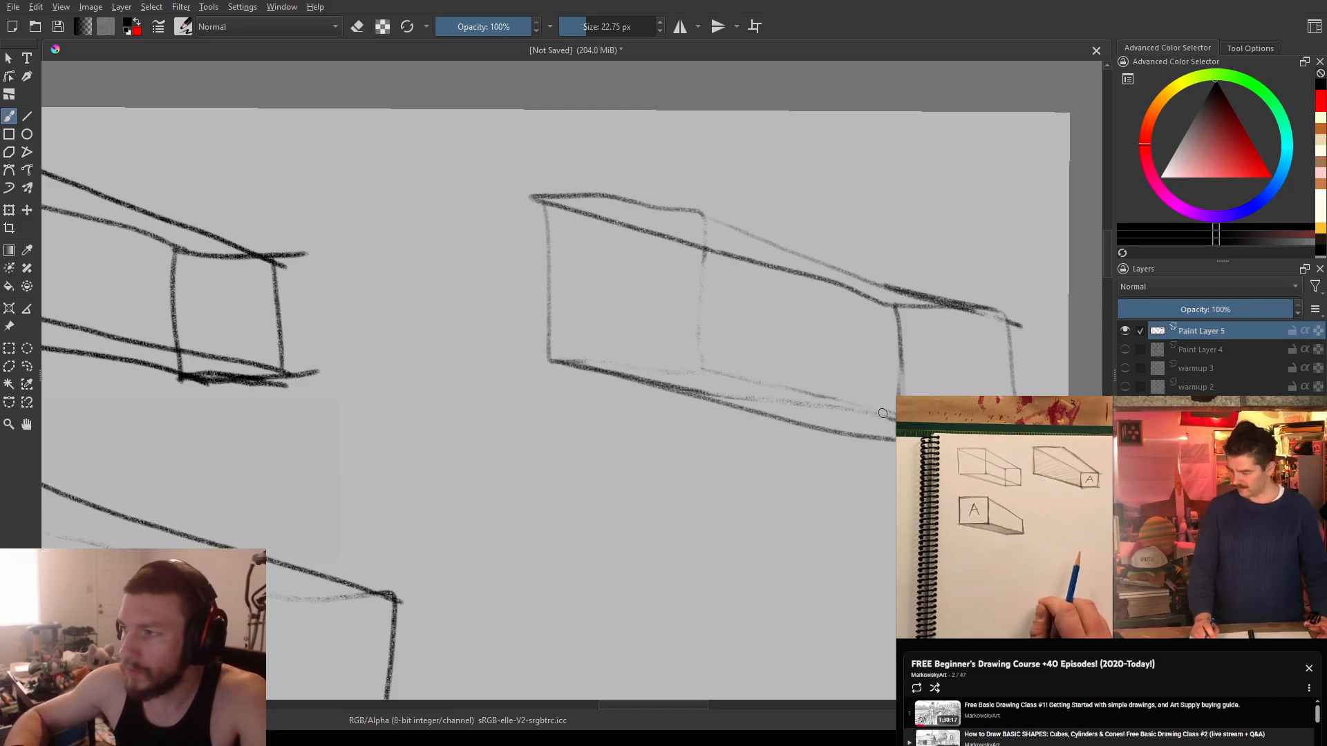
left_click_drag(941, 377, 989, 399)
left_click_drag(946, 384, 981, 384)
mouse_move(586, 454)
left_mouse_down()
mouse_move(731, 412)
mouse_move(972, 310)
left_mouse_up()
mouse_move(214, 442)
left_mouse_down()
mouse_move(302, 459)
mouse_move(286, 416)
left_mouse_up()
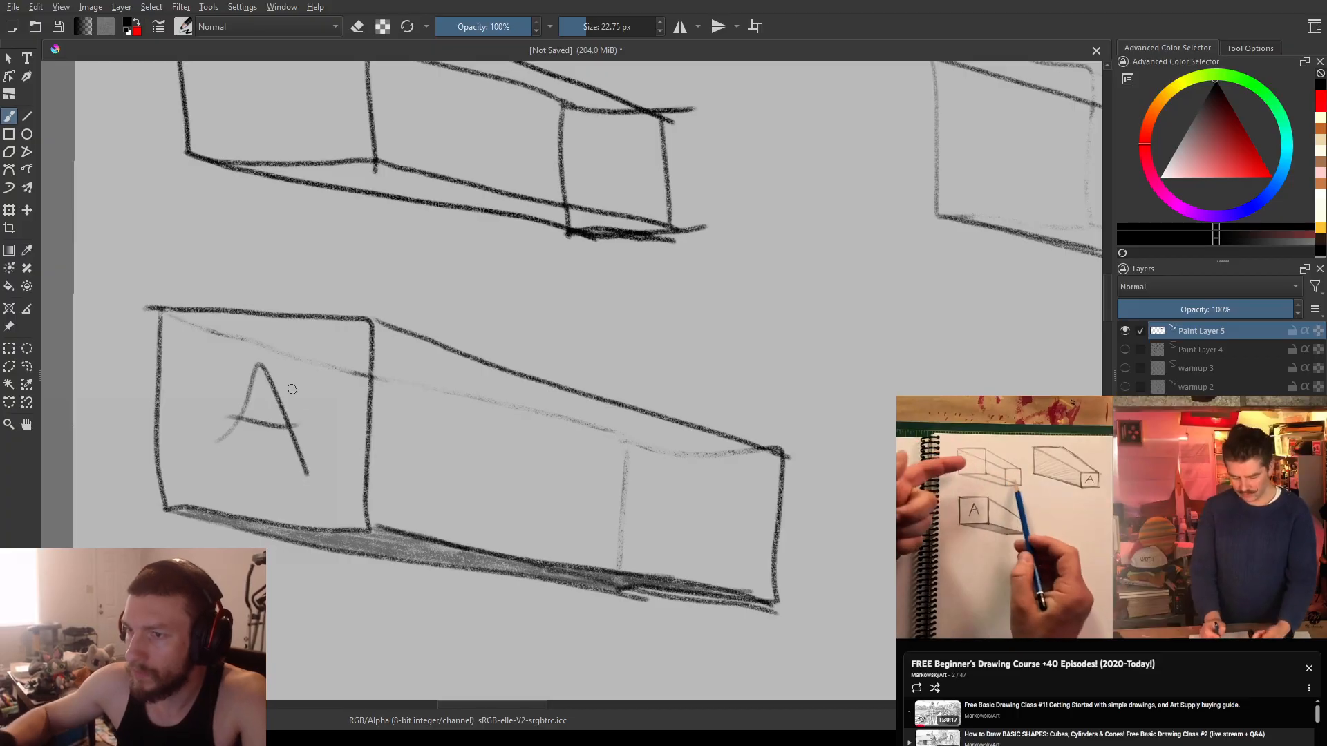
- Shade the third box's long side face with diagonal gray hatching strokes
scroll(336, 399, "down", 2)
scroll(667, 370, "up", 2)
left_click_drag(636, 380, 477, 479)
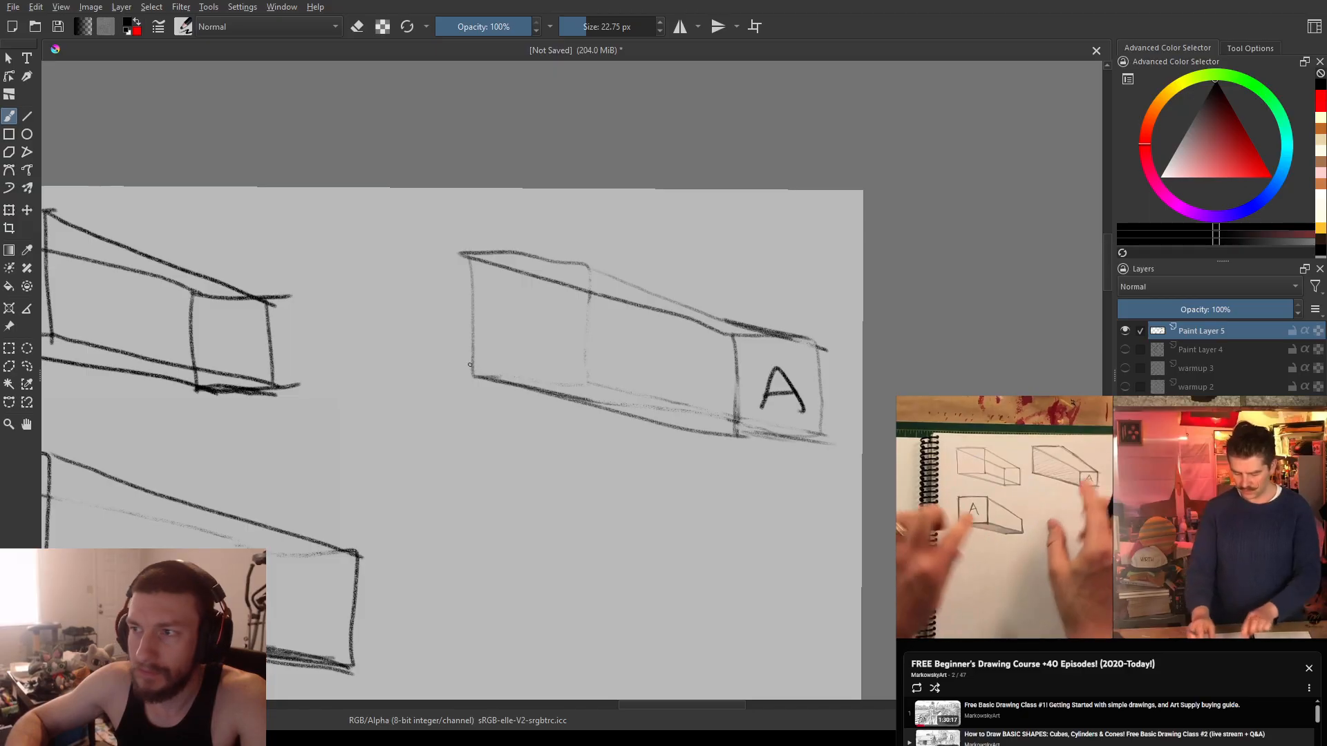
left_click_drag(470, 357, 488, 344)
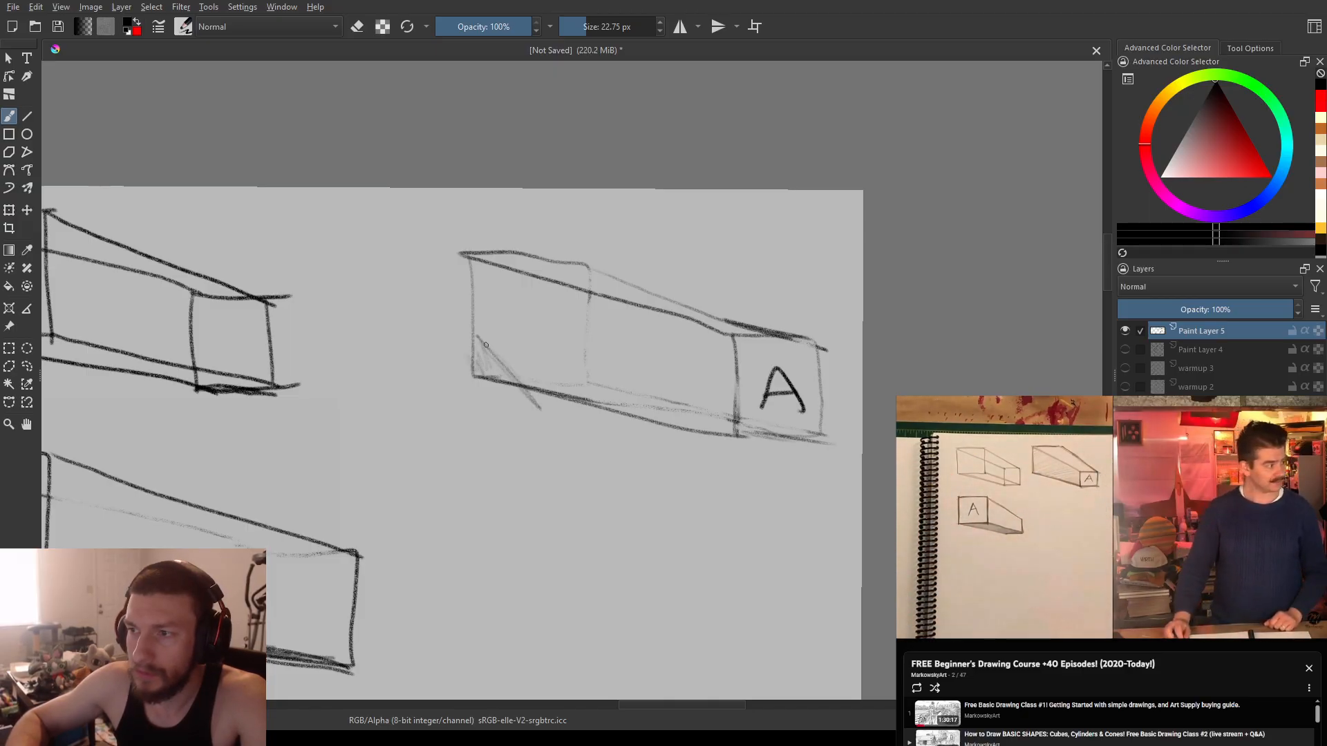
left_click_drag(507, 341, 552, 387)
left_click_drag(567, 311, 680, 422)
left_click_drag(601, 336, 660, 377)
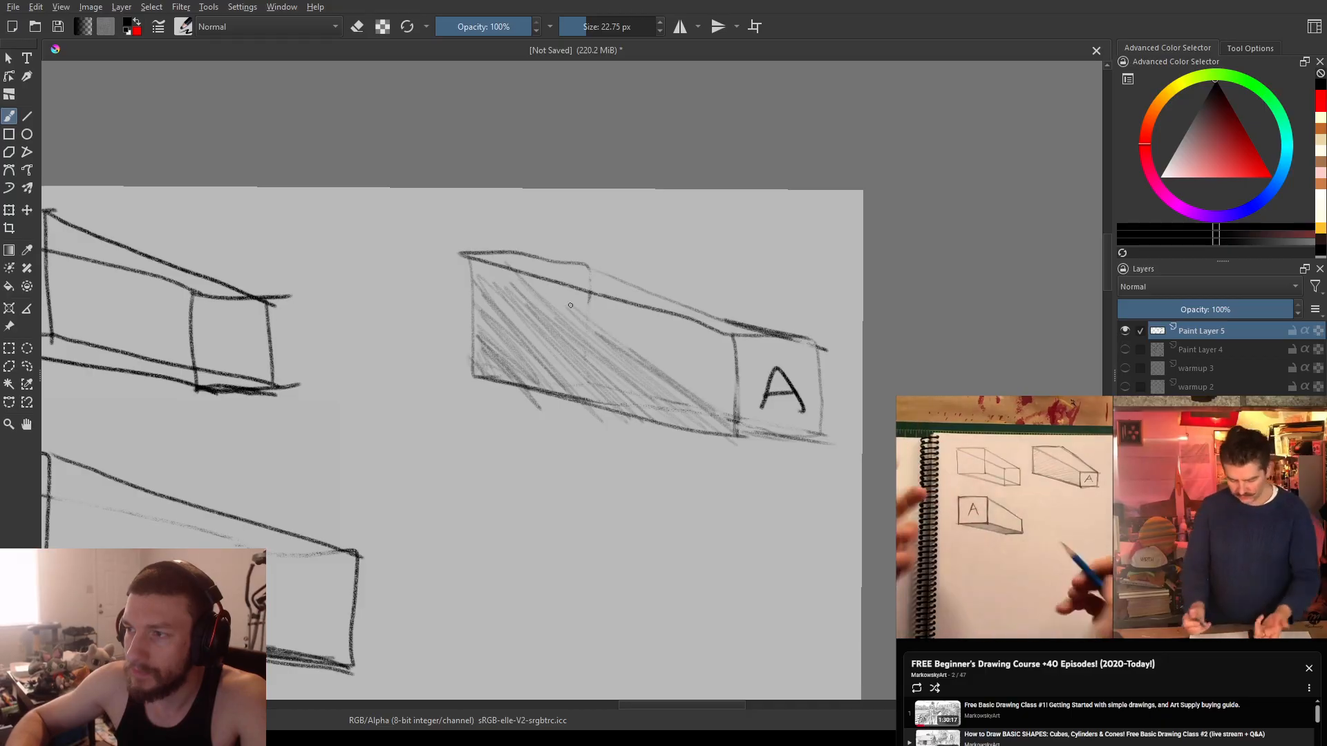
mouse_move(618, 334)
left_mouse_down()
mouse_move(574, 287)
mouse_move(700, 396)
left_mouse_up()
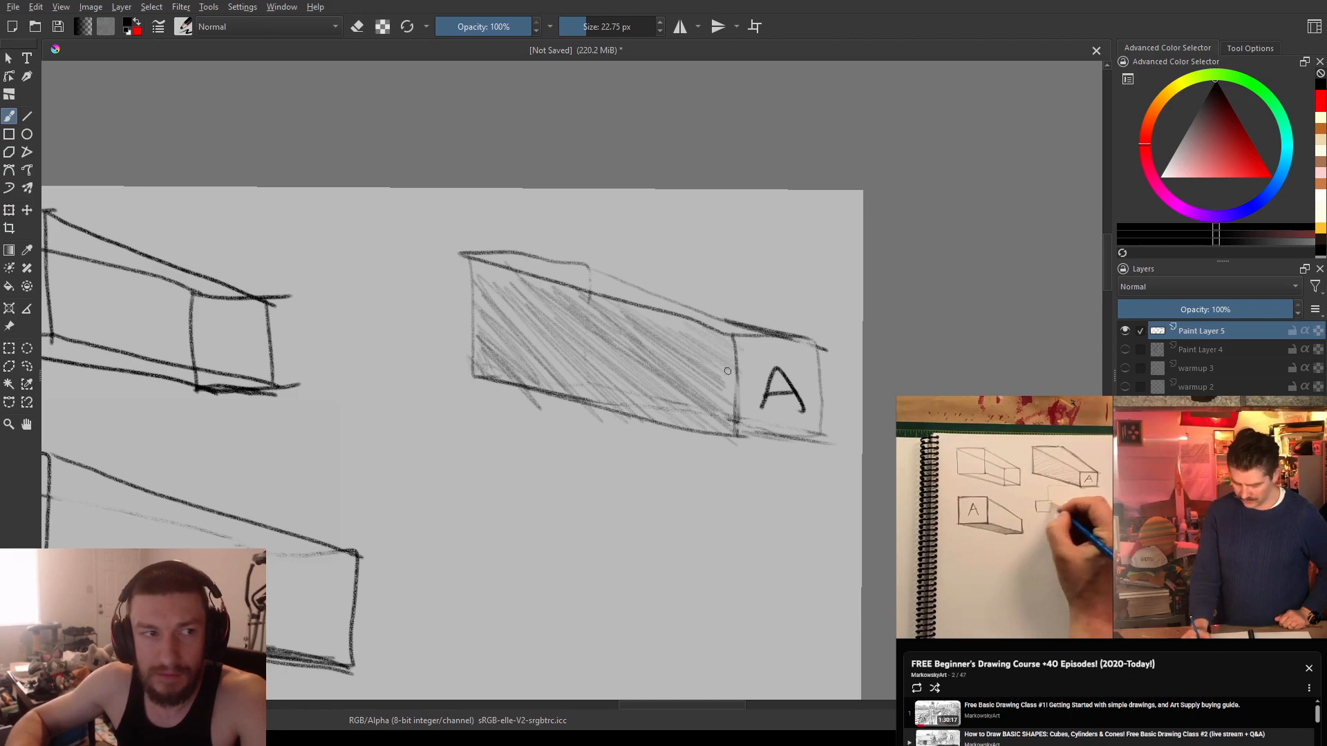
- Draw two small squares in the empty area below the third box, the second one lower and further right
left_click_drag(622, 385, 723, 224)
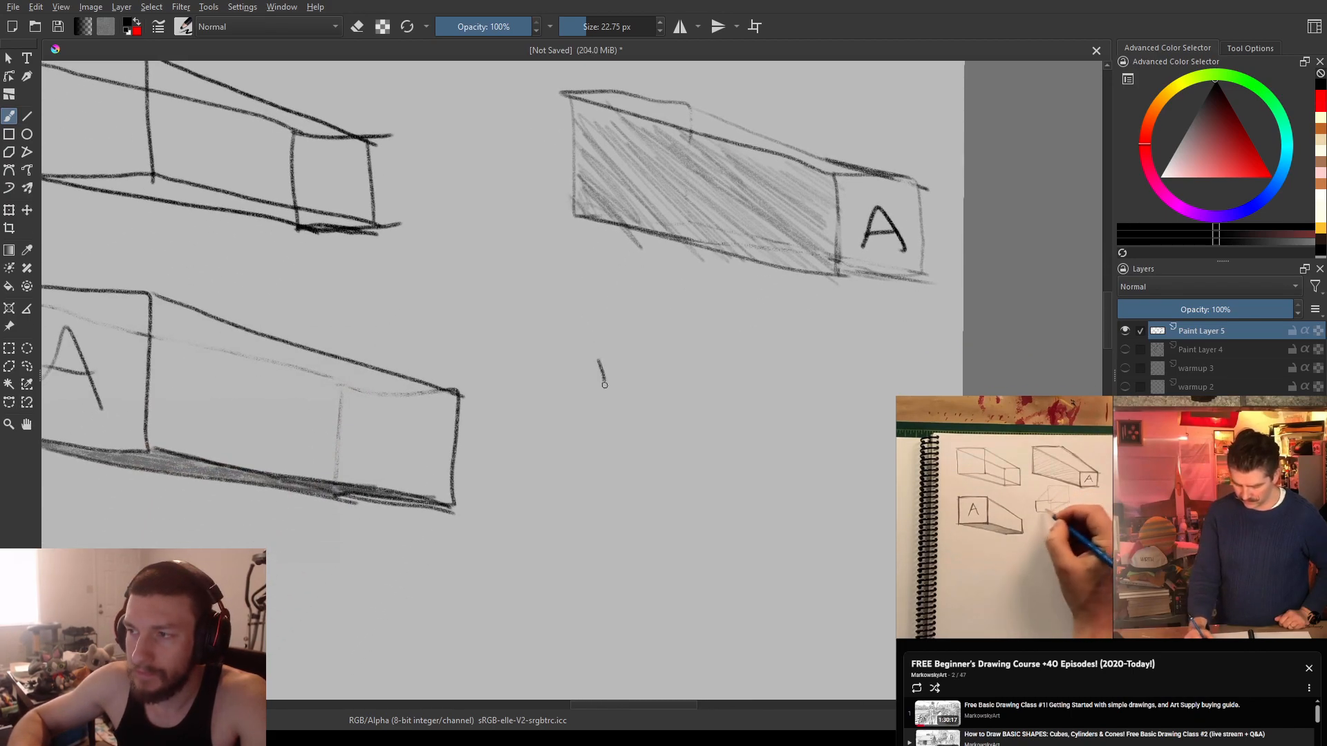
key("ctrl+z")
mouse_move(578, 360)
left_mouse_down()
mouse_move(593, 400)
mouse_move(629, 400)
mouse_move(626, 356)
mouse_move(583, 353)
mouse_move(621, 369)
mouse_move(587, 401)
mouse_move(572, 283)
mouse_move(593, 390)
left_mouse_up()
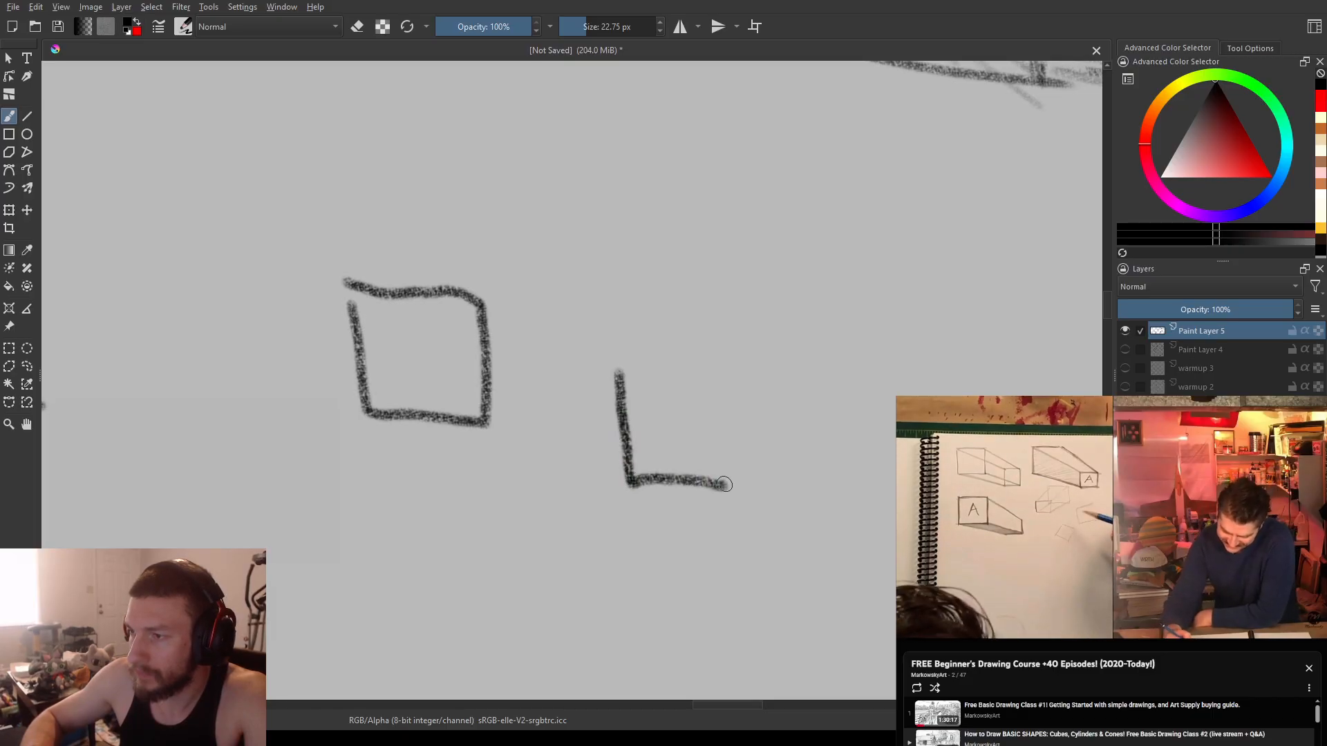
mouse_move(726, 413)
left_mouse_down()
mouse_move(708, 392)
mouse_move(648, 372)
left_mouse_up()
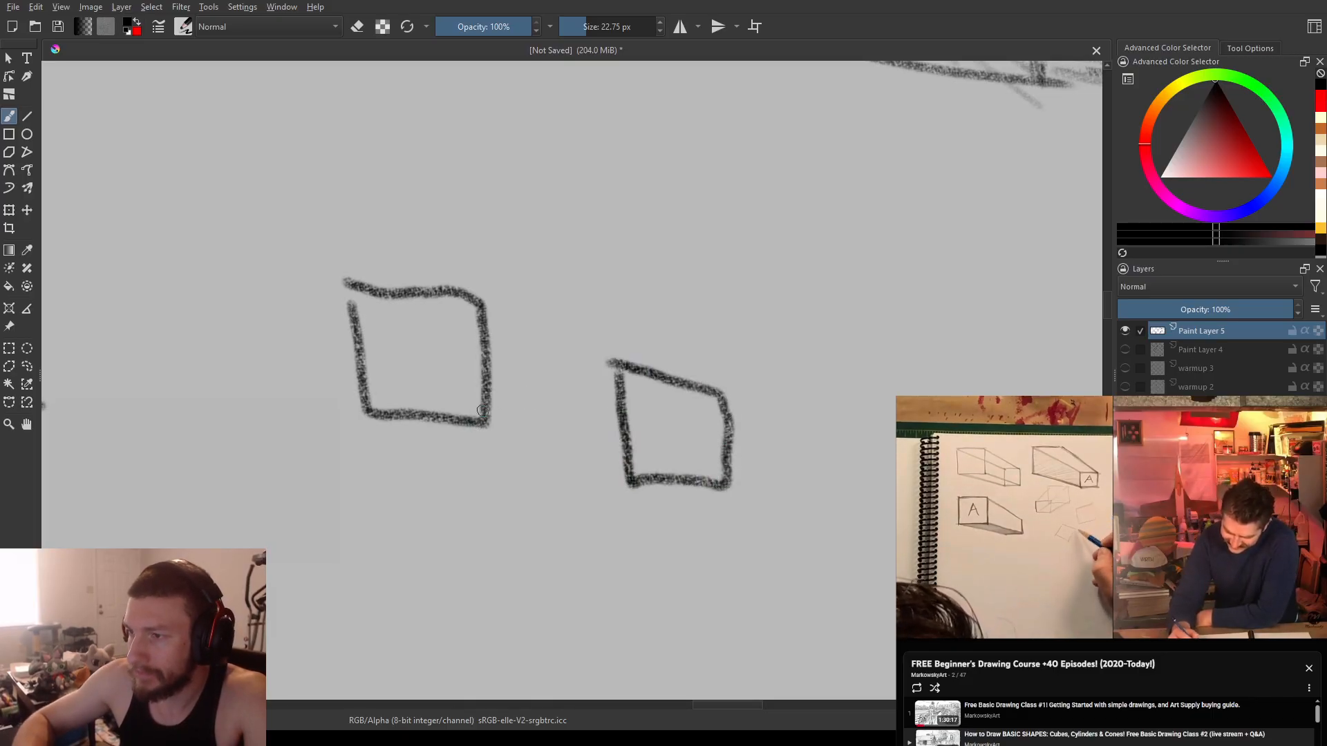
- Connect the matching corners of the two small squares into a box and shade its narrow underside dark
left_click_drag(610, 456, 736, 483)
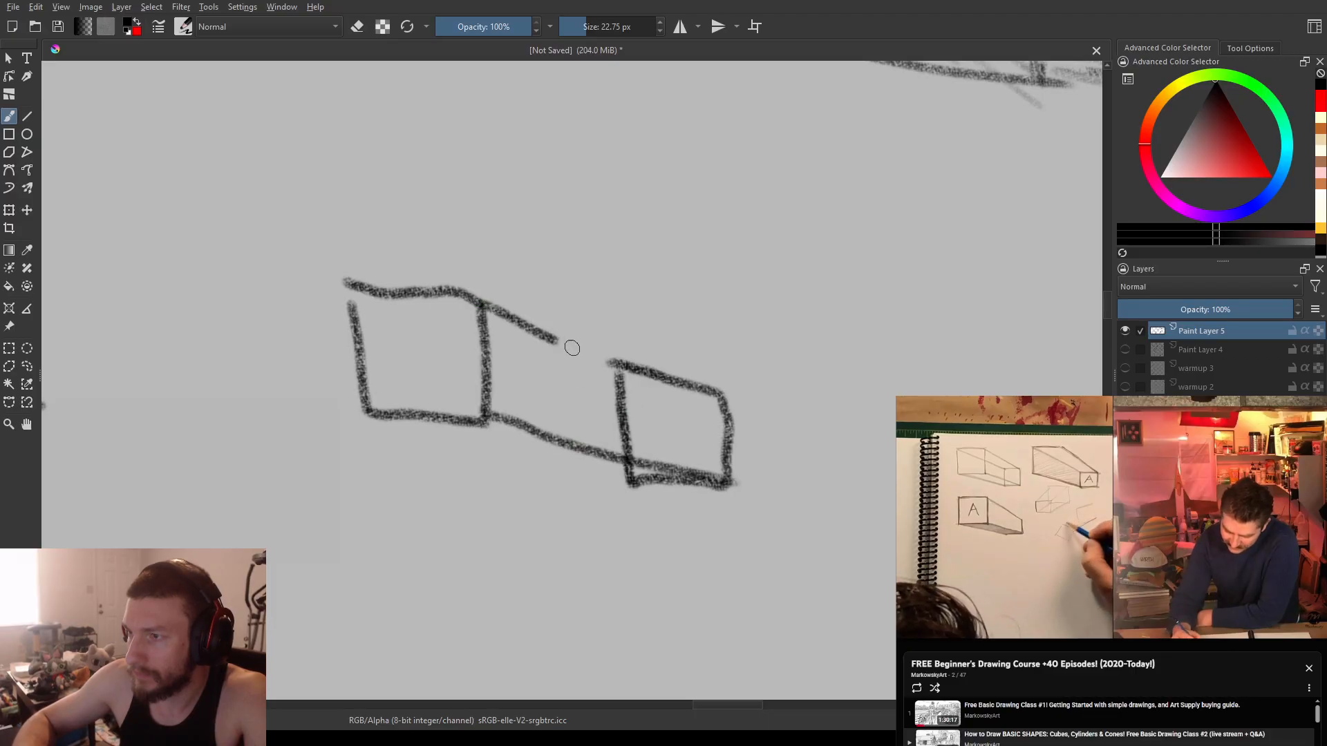
left_click_drag(565, 344, 720, 395)
left_click_drag(361, 304, 630, 385)
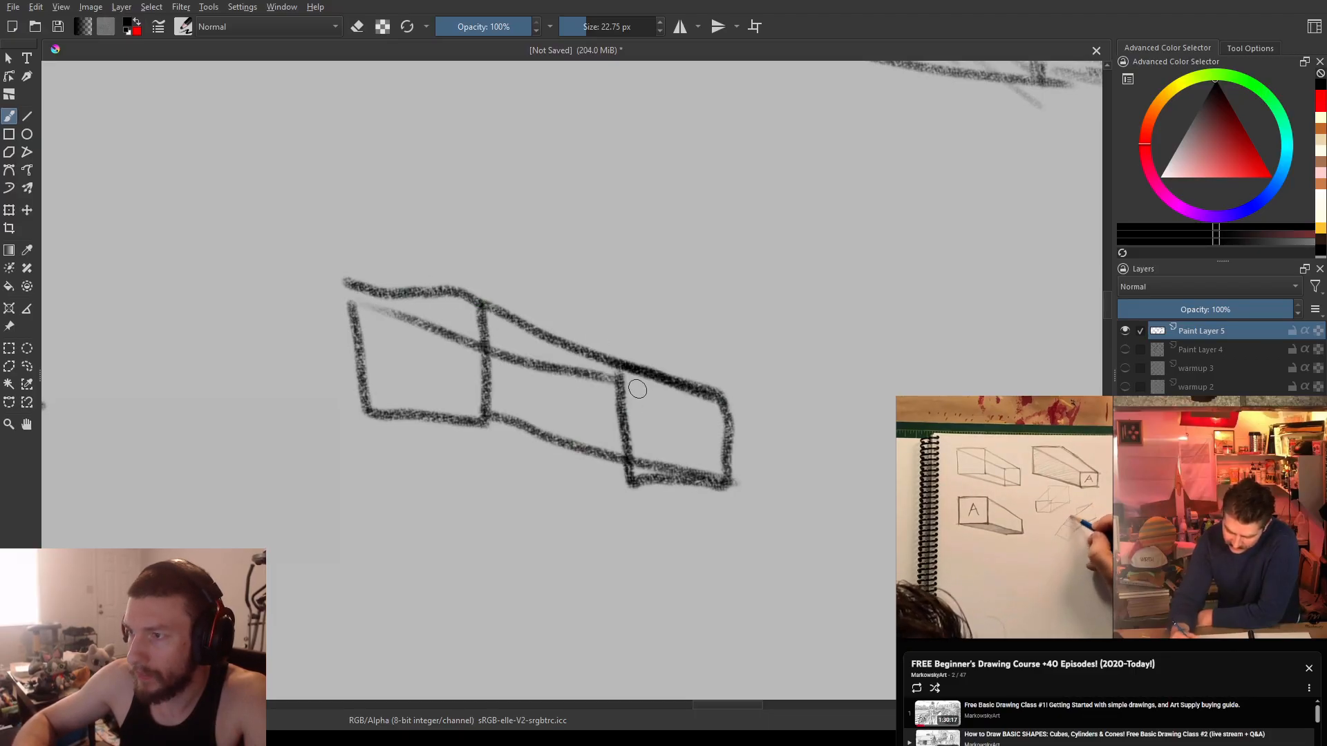
left_click_drag(367, 417, 696, 499)
key("ctrl+z")
mouse_move(363, 409)
left_mouse_down()
mouse_move(643, 488)
mouse_move(496, 433)
mouse_move(622, 464)
mouse_move(642, 477)
mouse_move(443, 423)
mouse_move(552, 459)
left_mouse_up()
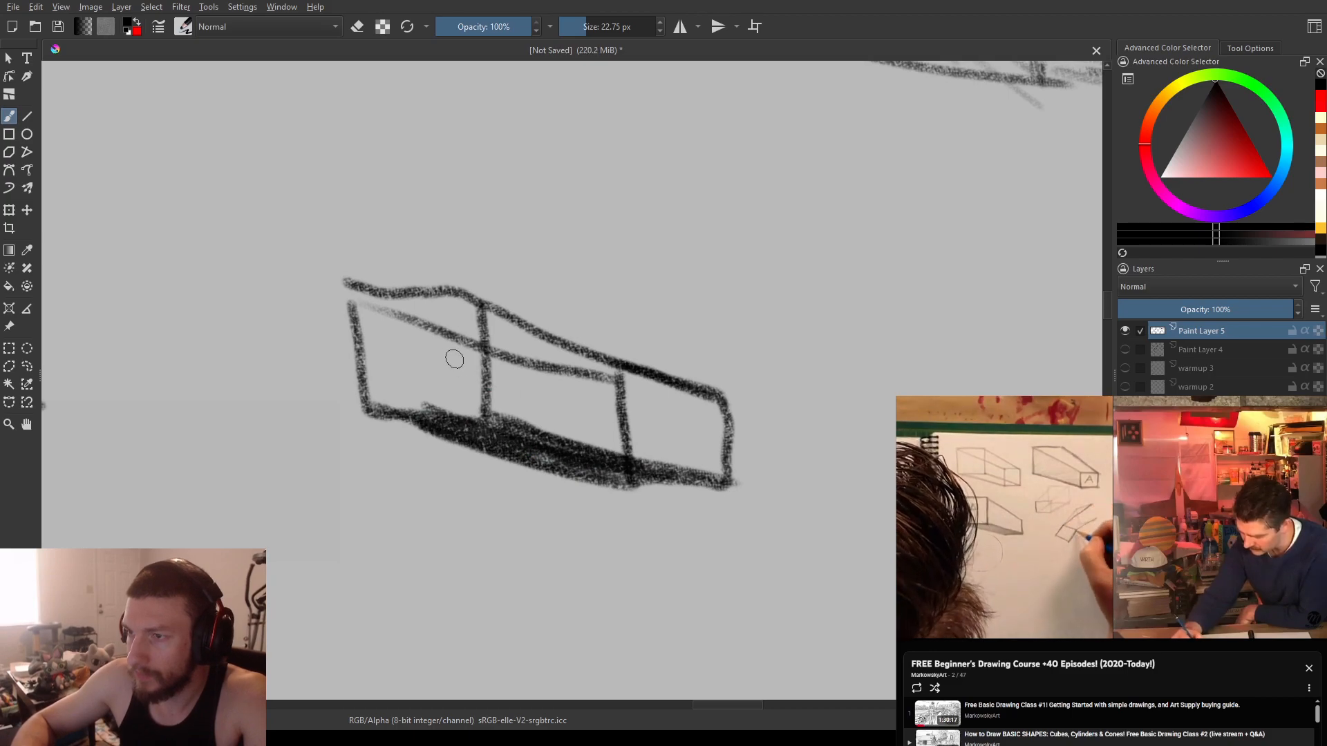
- Erase the small box's hidden edges to a faint line and darken its front vertical edge and lower outer edge
key("e")
mouse_move(435, 342)
left_mouse_down()
mouse_move(387, 314)
mouse_move(622, 380)
mouse_move(657, 414)
left_mouse_up()
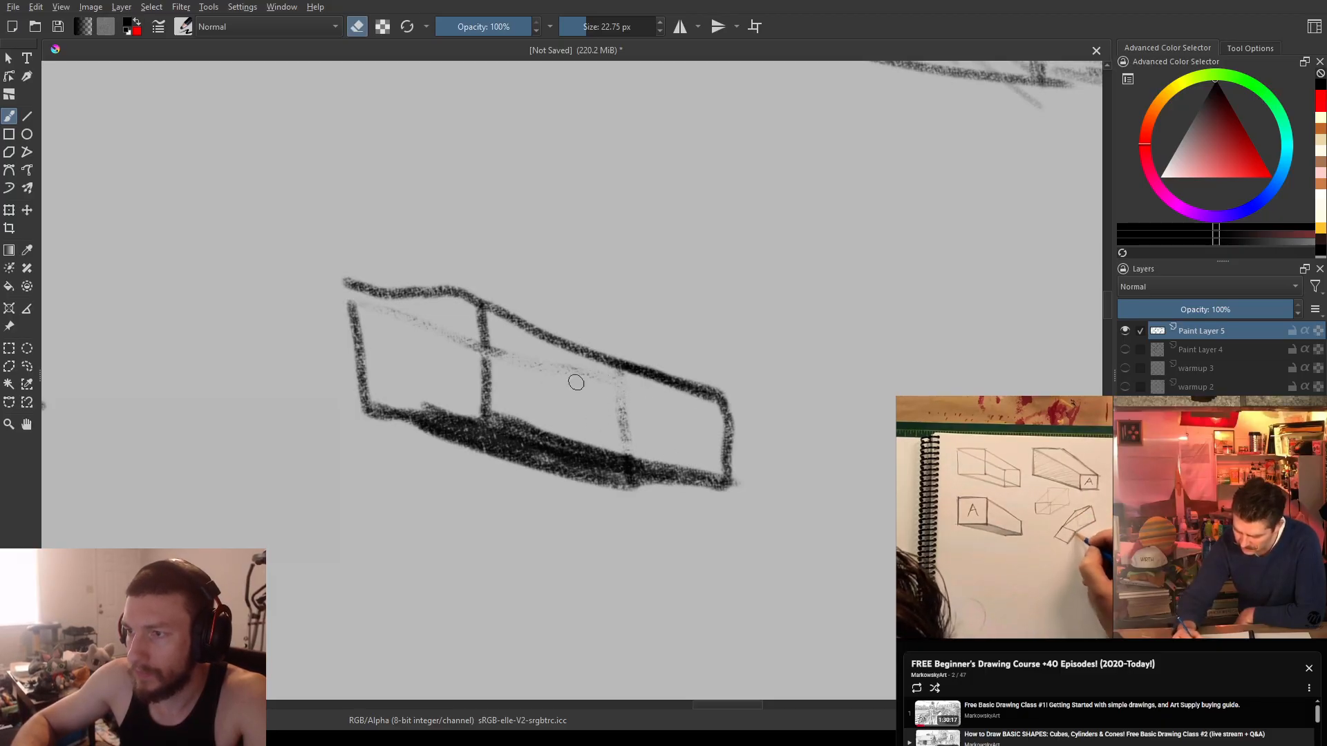
key("e")
mouse_move(497, 330)
left_mouse_down()
mouse_move(474, 355)
mouse_move(492, 373)
left_mouse_up()
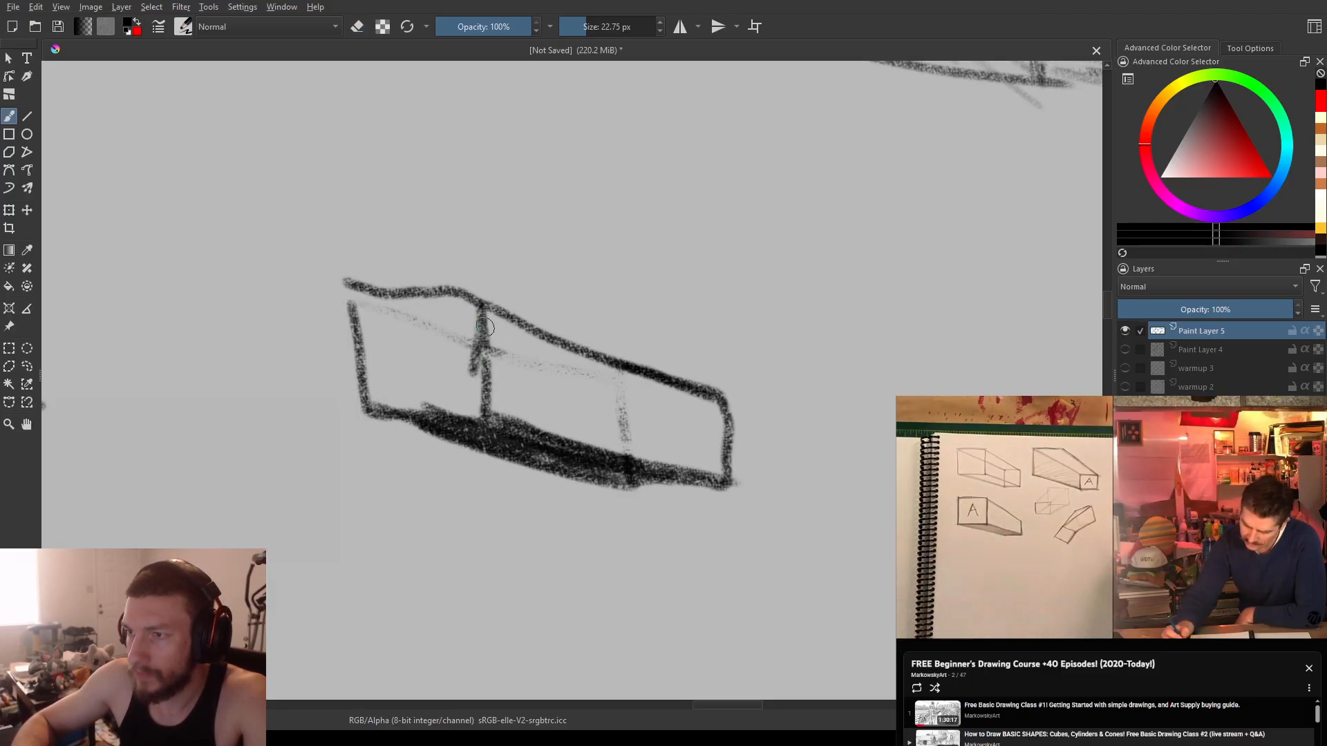
left_click_drag(379, 401, 481, 446)
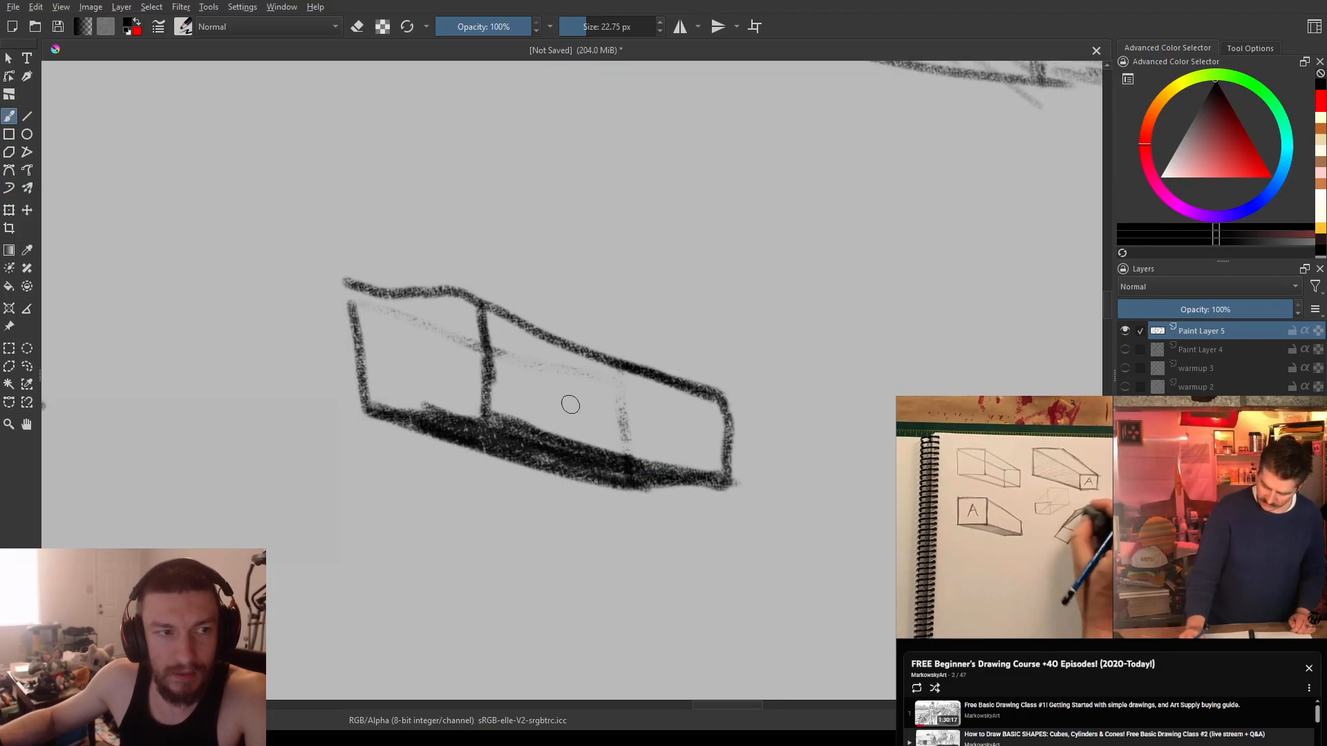
- Rewind the lesson video to rewatch how the box with the tilted square is drawn
left_click(1182, 525)
left_click(1182, 524)
key("Left")
key("Left")
key("Left")
key("Left")
key("Left")
key("Left")
key("Left")
key("Left")
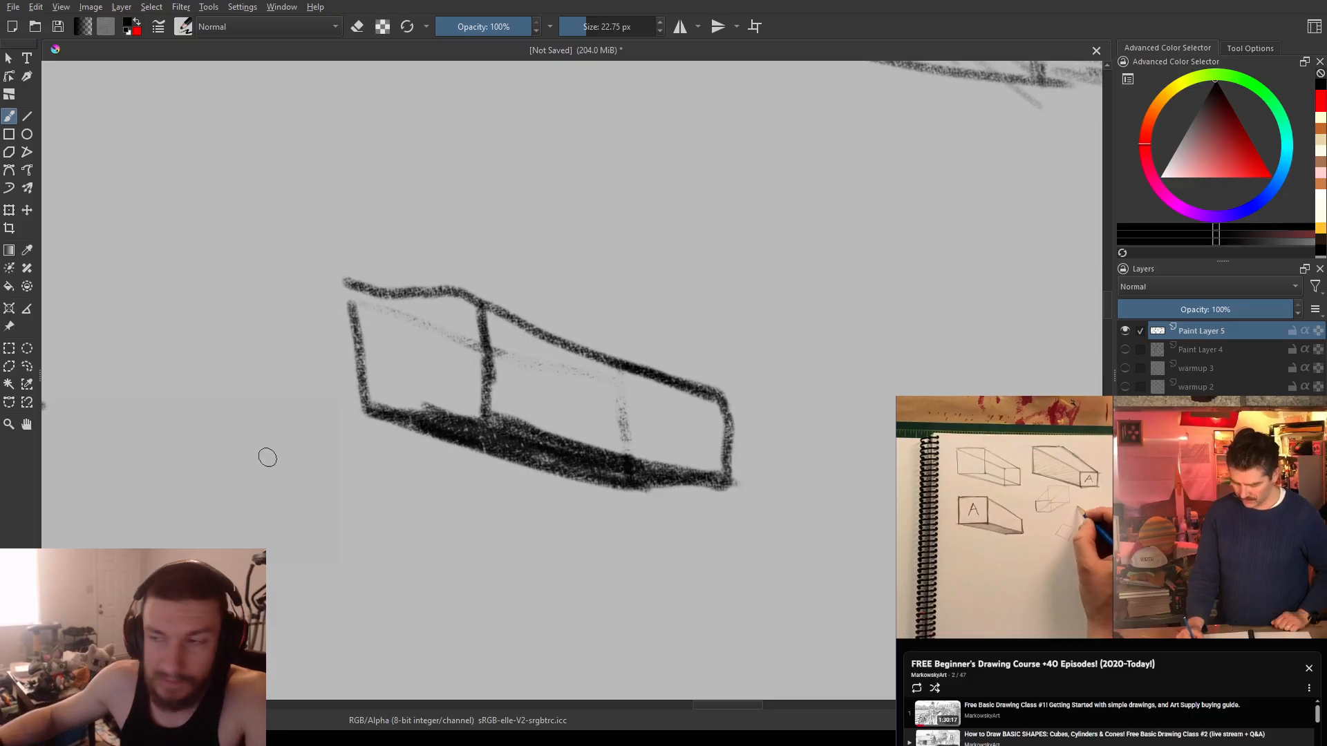
- Draw a small tilted square in the empty area below the second box and a larger upright square above and right of it
scroll(346, 459, "down", 3)
scroll(622, 353, "up", 1)
left_click_drag(392, 509, 785, 216)
scroll(678, 293, "down", 4)
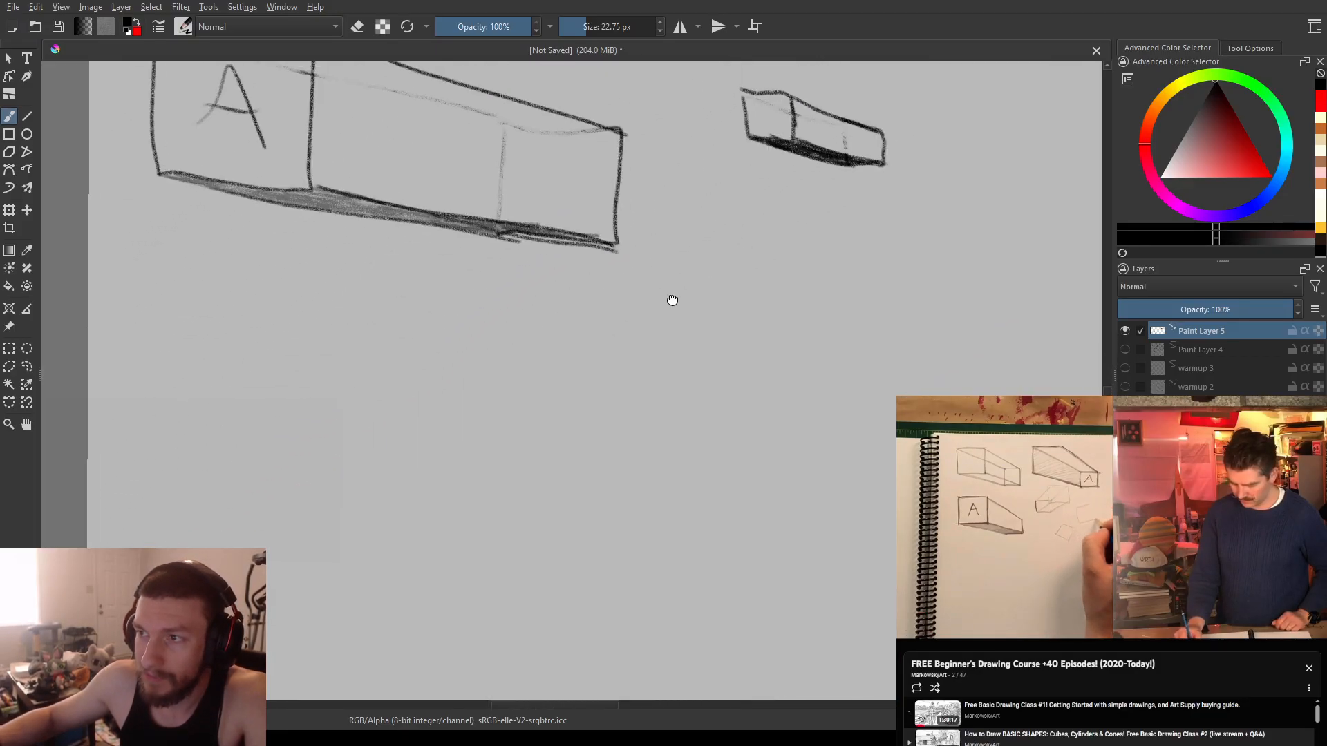
scroll(535, 453, "up", 4)
scroll(535, 452, "up", 4)
scroll(628, 415, "down", 3)
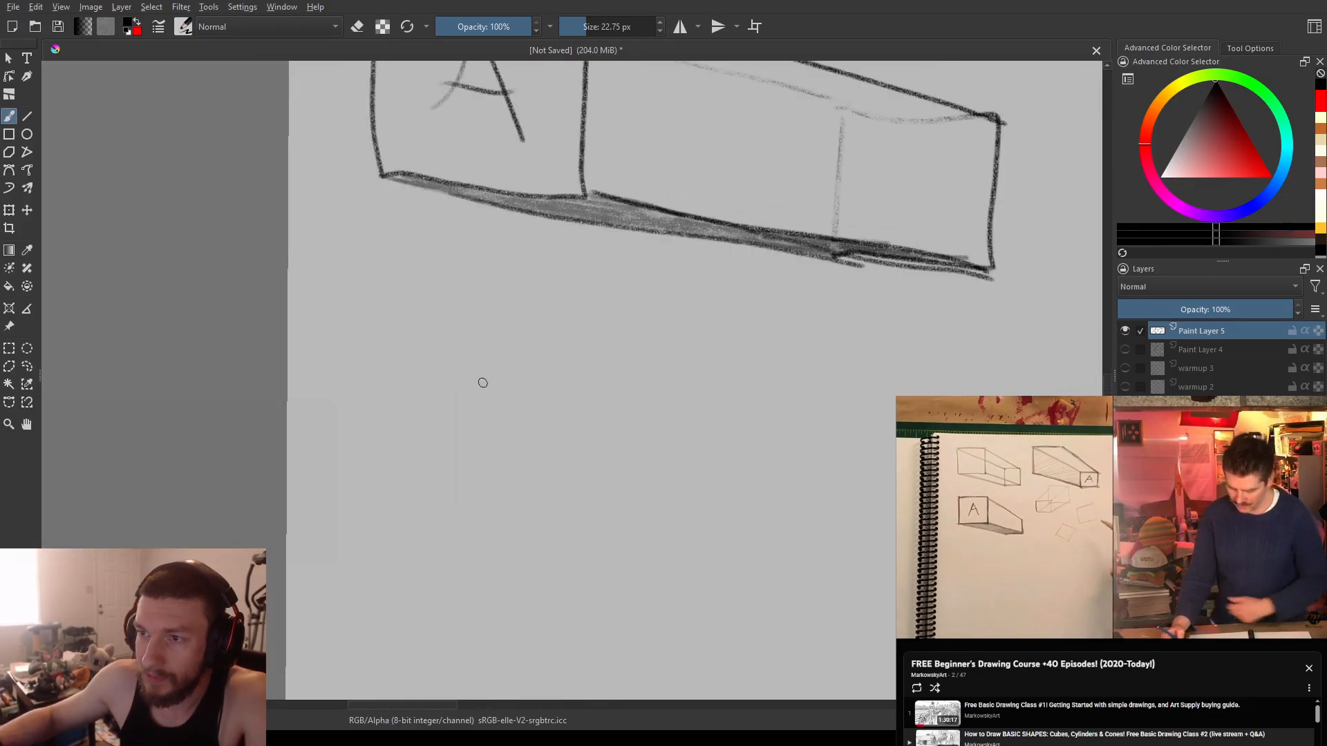
scroll(495, 380, "up", 5)
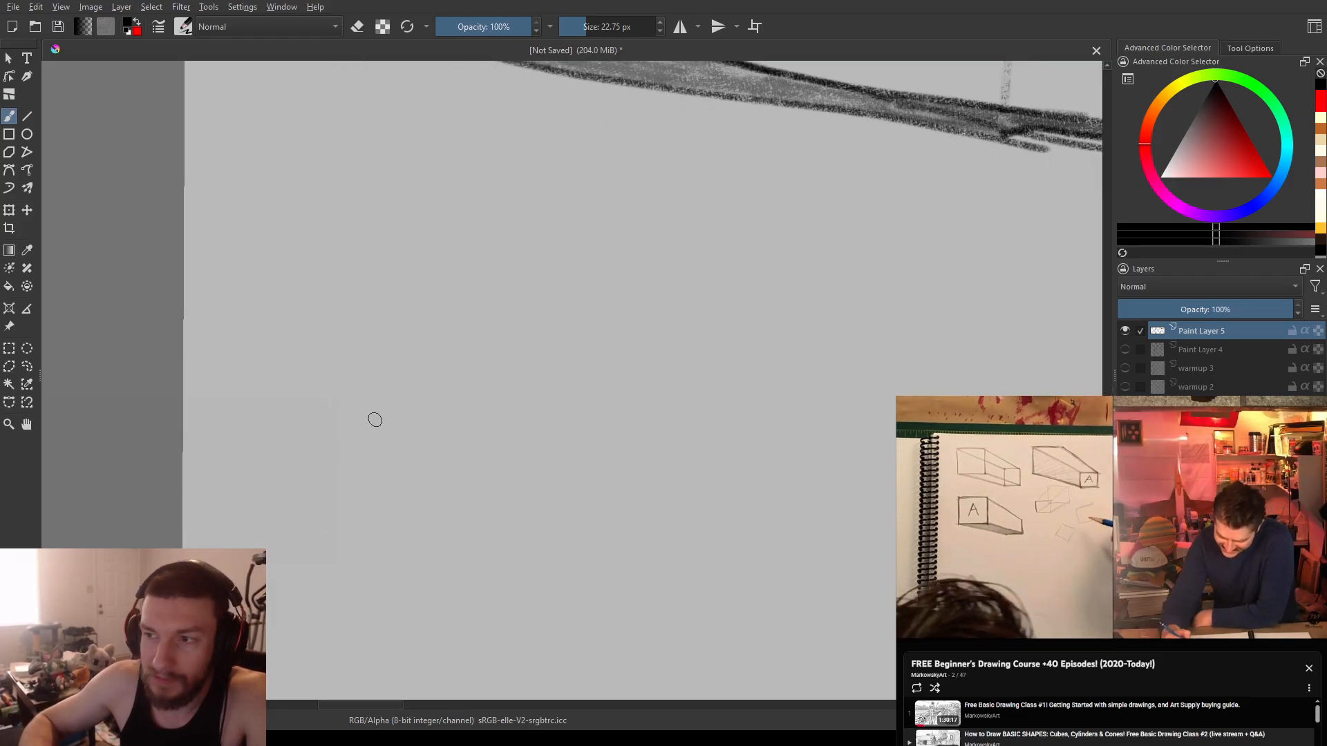
mouse_move(400, 358)
left_mouse_down()
mouse_move(337, 466)
mouse_move(462, 549)
left_mouse_up()
mouse_move(408, 359)
left_mouse_down()
mouse_move(529, 431)
mouse_move(453, 546)
left_mouse_up()
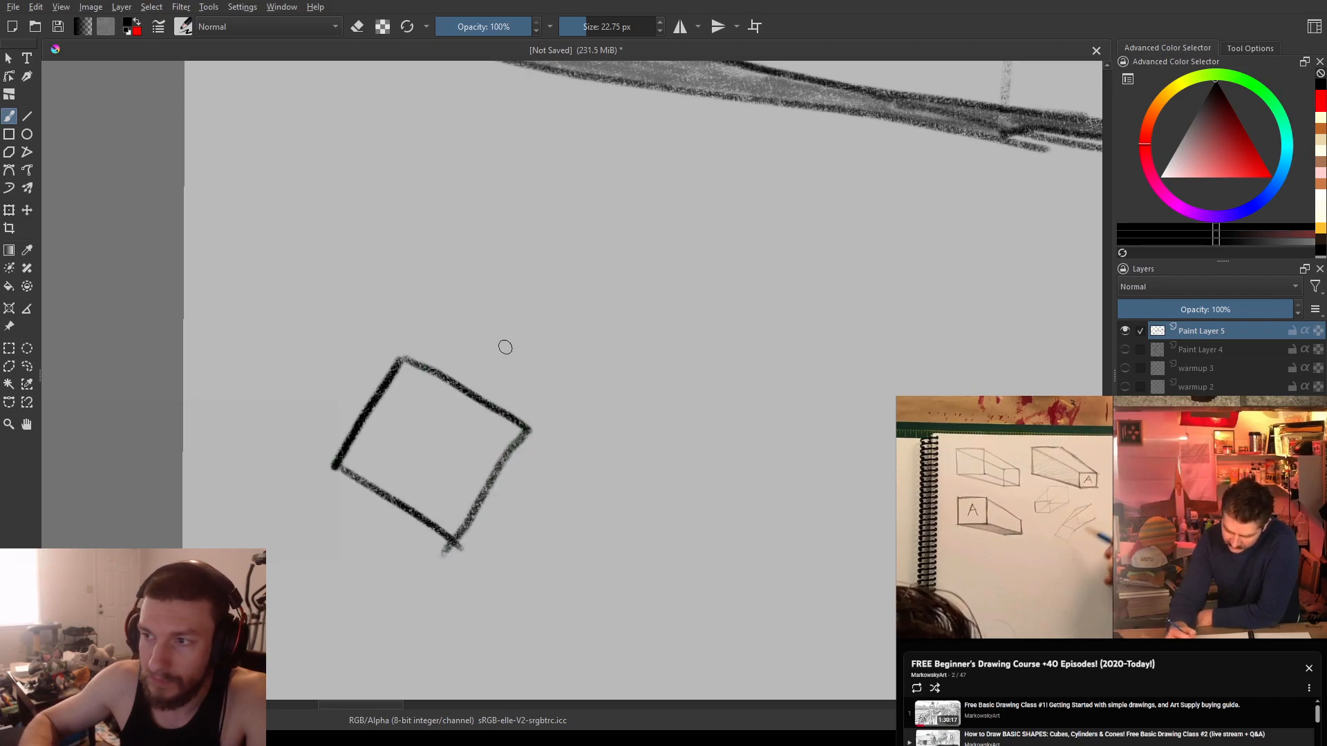
left_click_drag(574, 183, 468, 317)
mouse_move(450, 266)
left_mouse_down()
mouse_move(467, 485)
mouse_move(684, 500)
mouse_move(751, 485)
mouse_move(713, 265)
mouse_move(446, 261)
left_mouse_up()
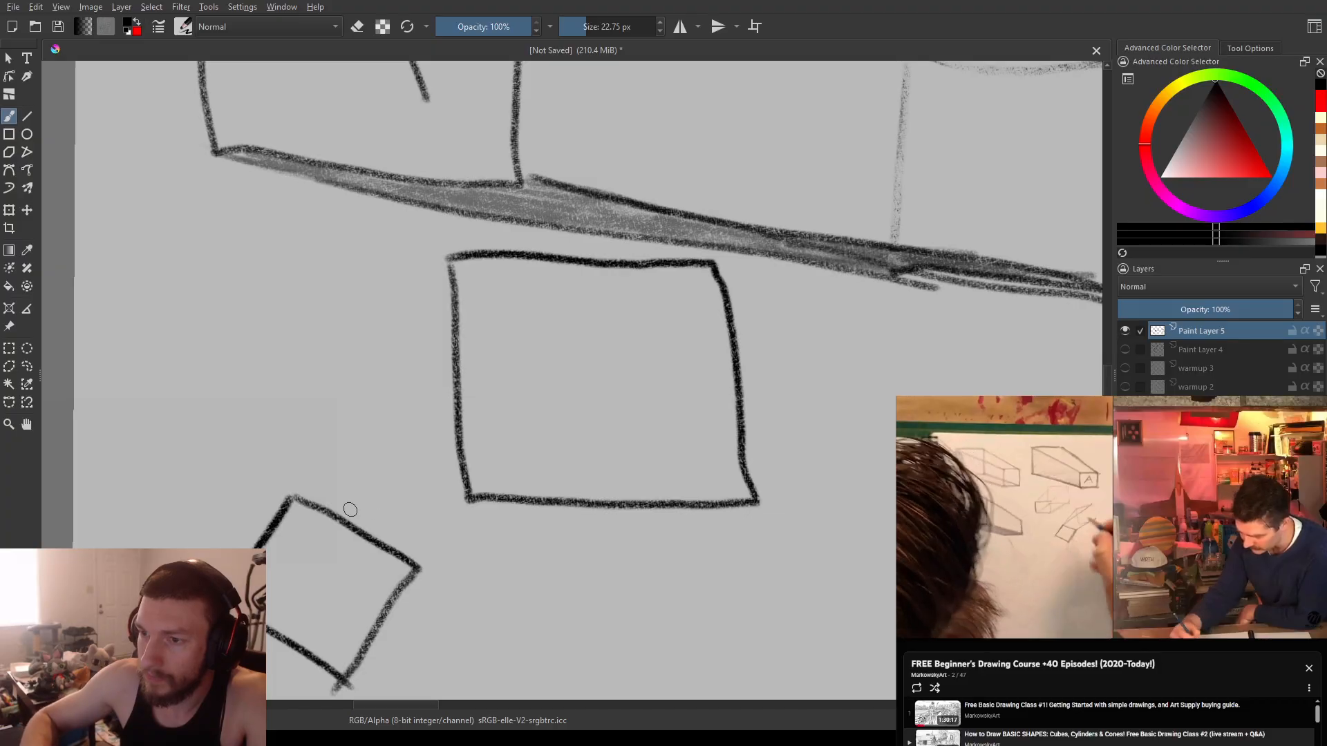
- Connect the tilted square's corners to the large square's matching corners, redrawing the lower right connecting edge
mouse_move(295, 497)
left_mouse_down()
mouse_move(407, 418)
mouse_move(732, 253)
left_mouse_up()
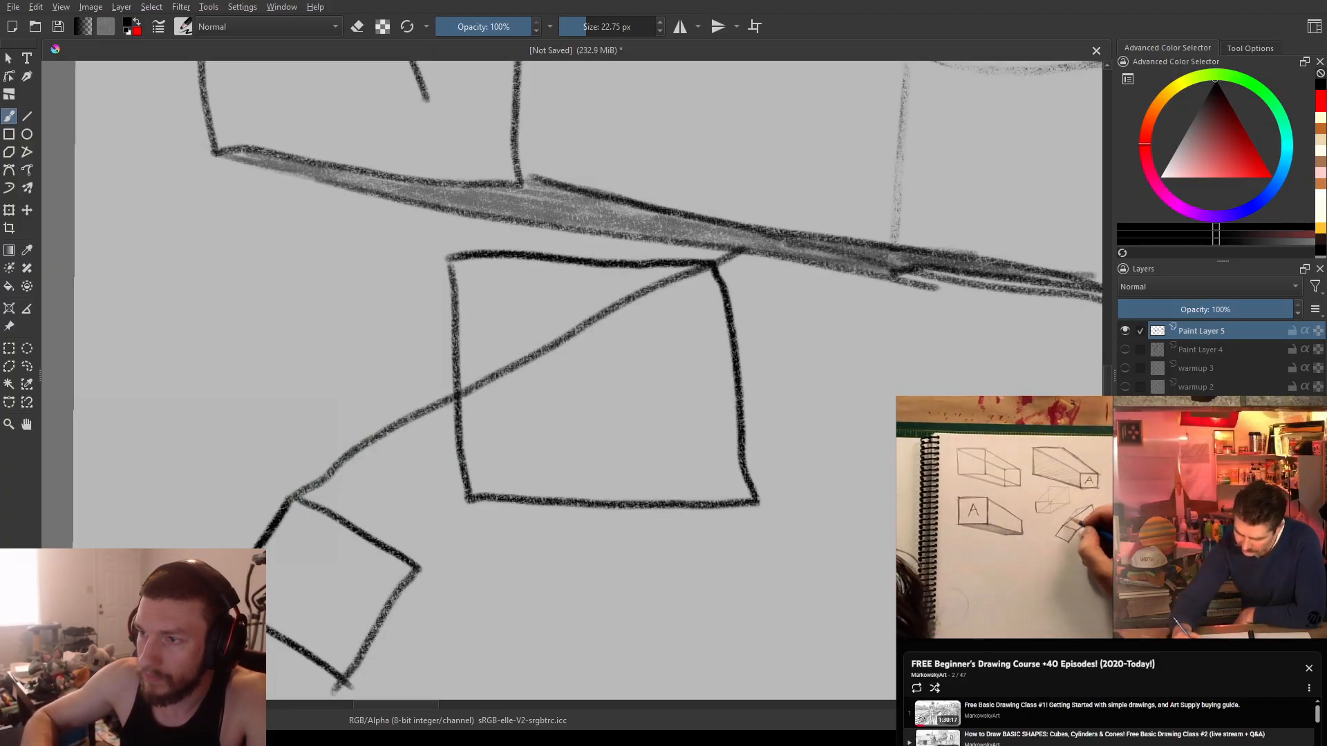
left_click_drag(273, 545, 366, 403)
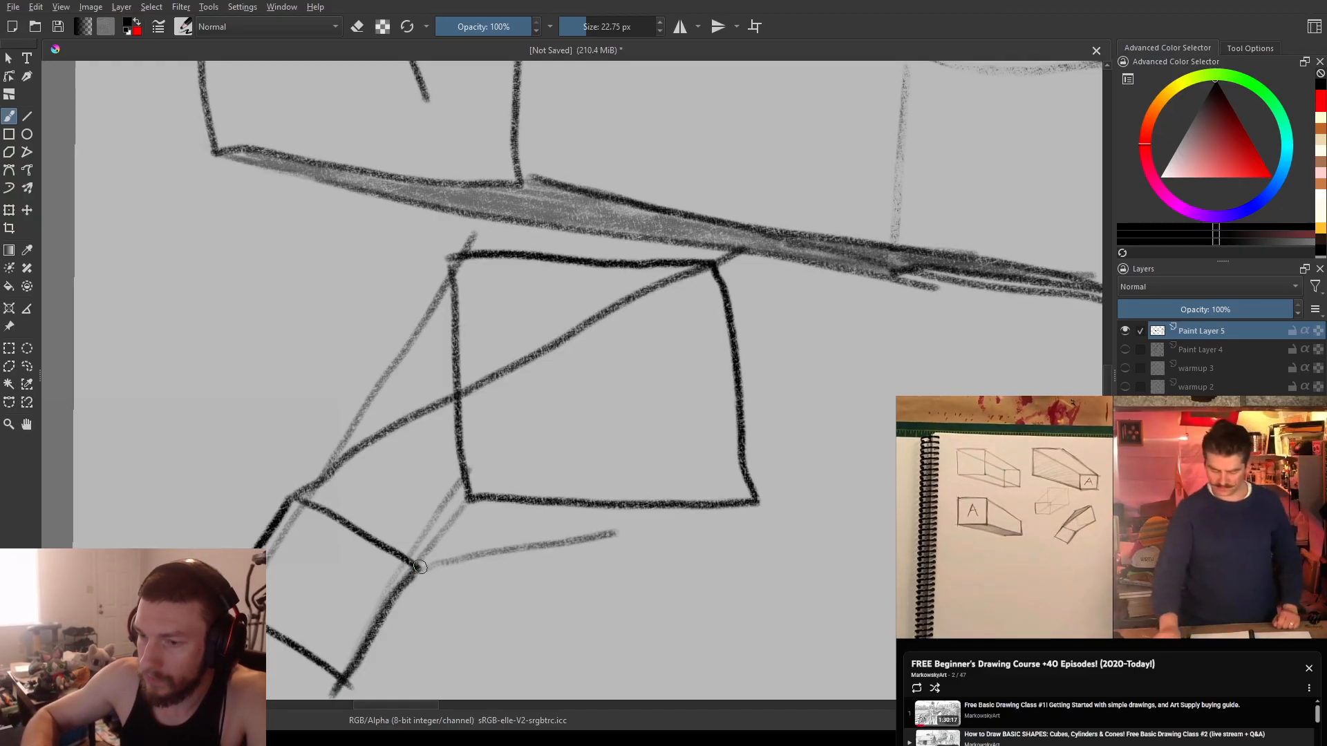
key("ctrl+z")
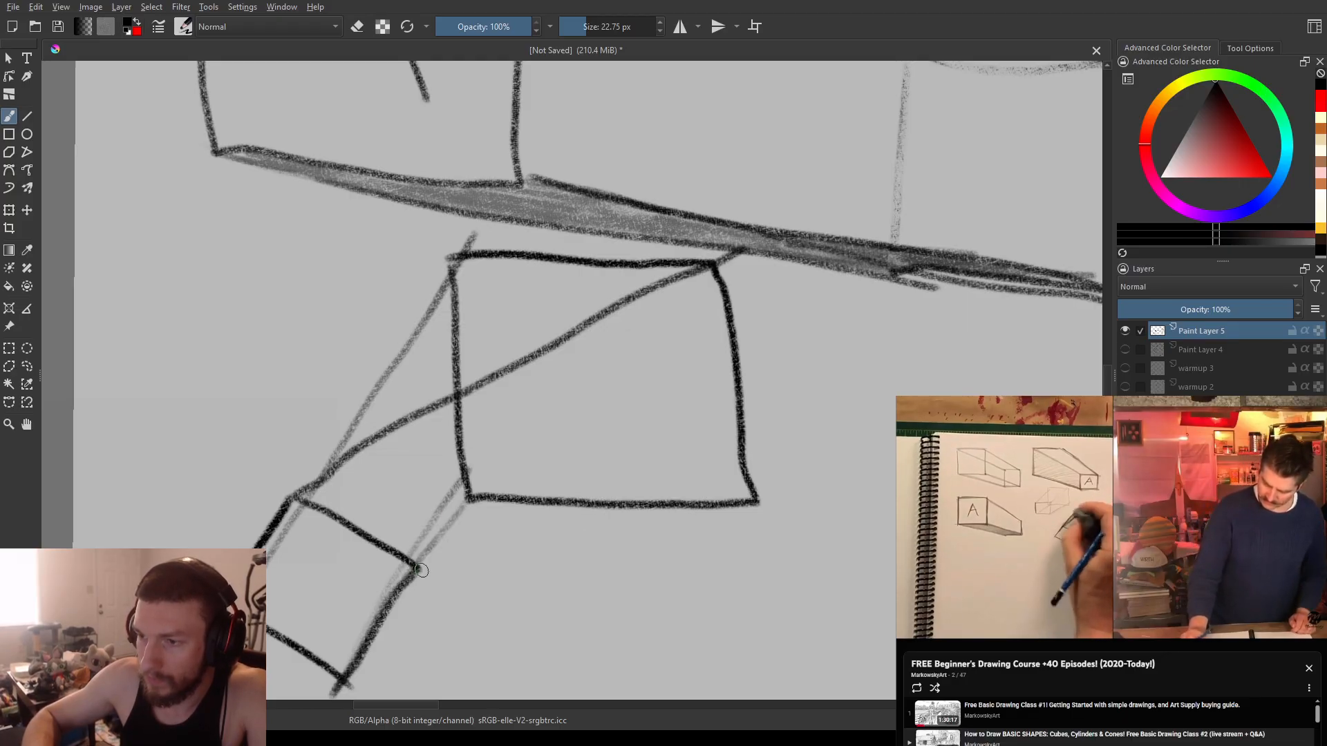
left_click_drag(623, 534, 793, 484)
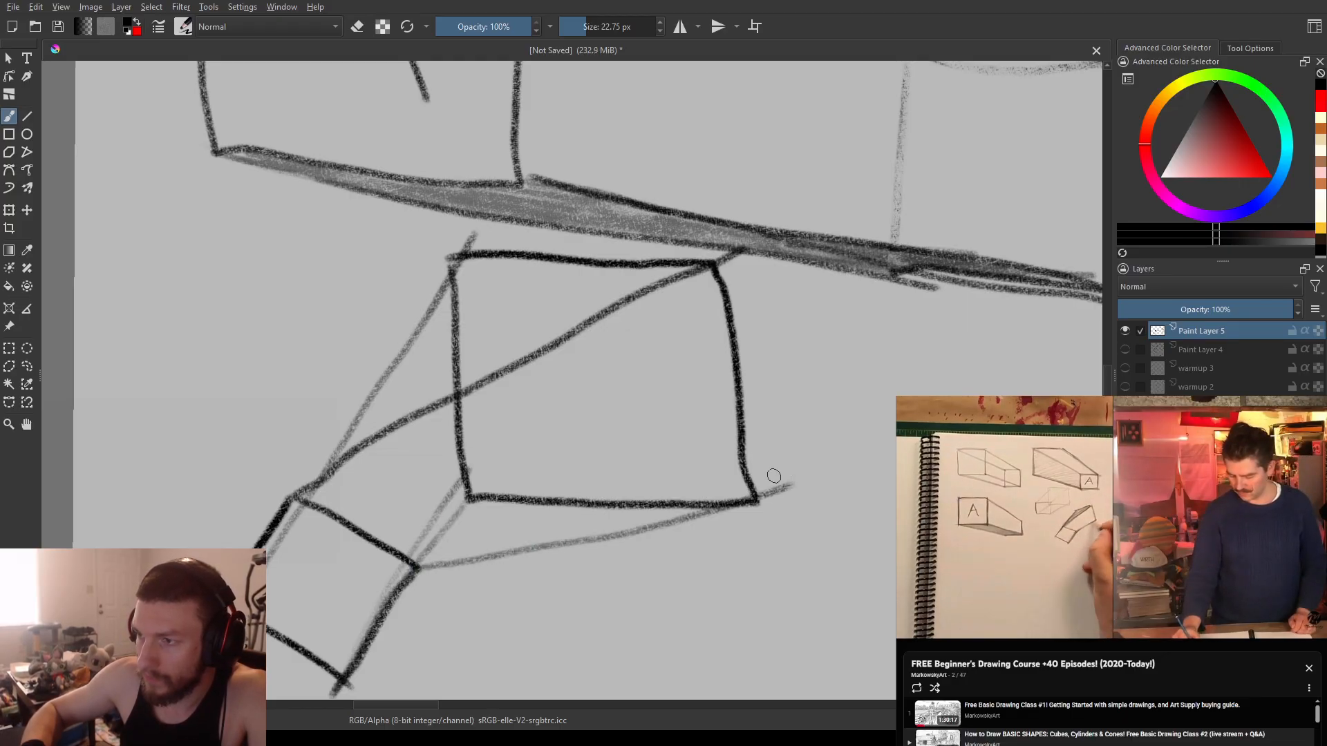
- Erase the hidden connecting edges between and inside the tilted square and the large square to faint traces
key("e")
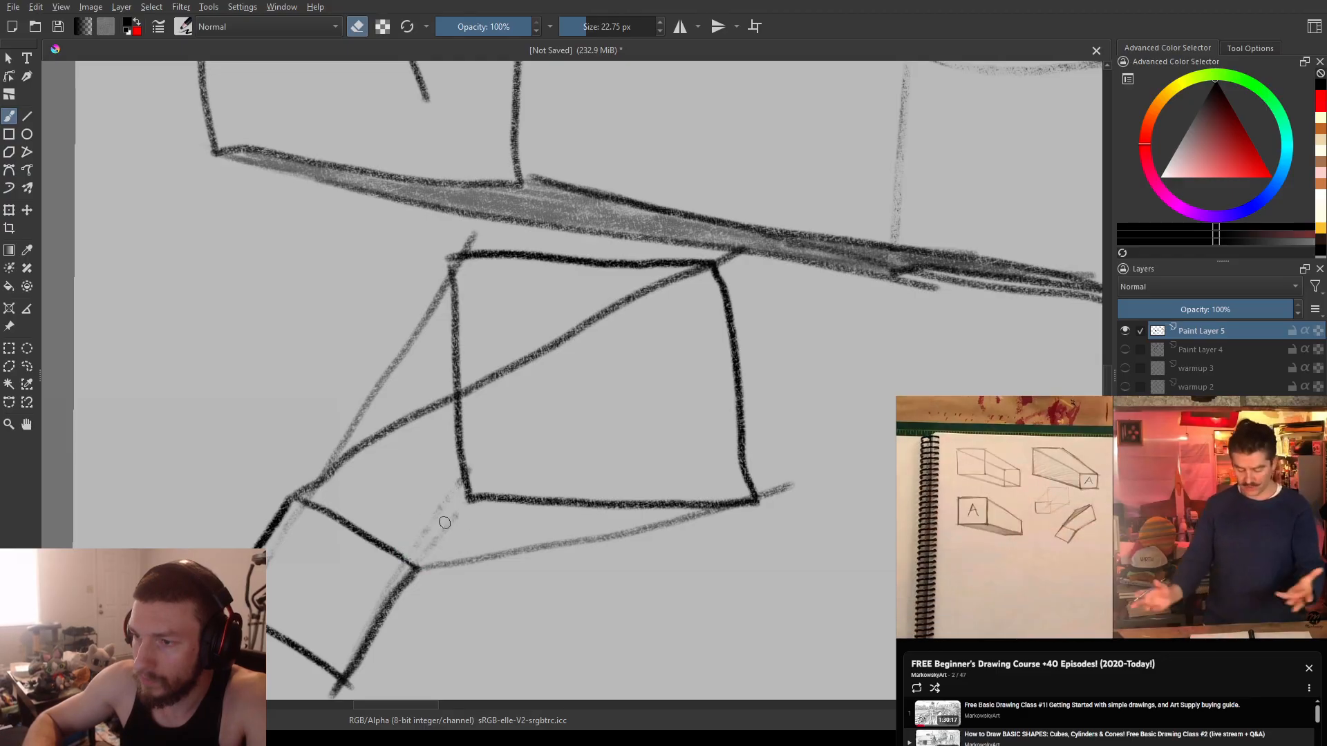
mouse_move(468, 569)
left_mouse_down()
mouse_move(436, 509)
mouse_move(407, 521)
left_mouse_up()
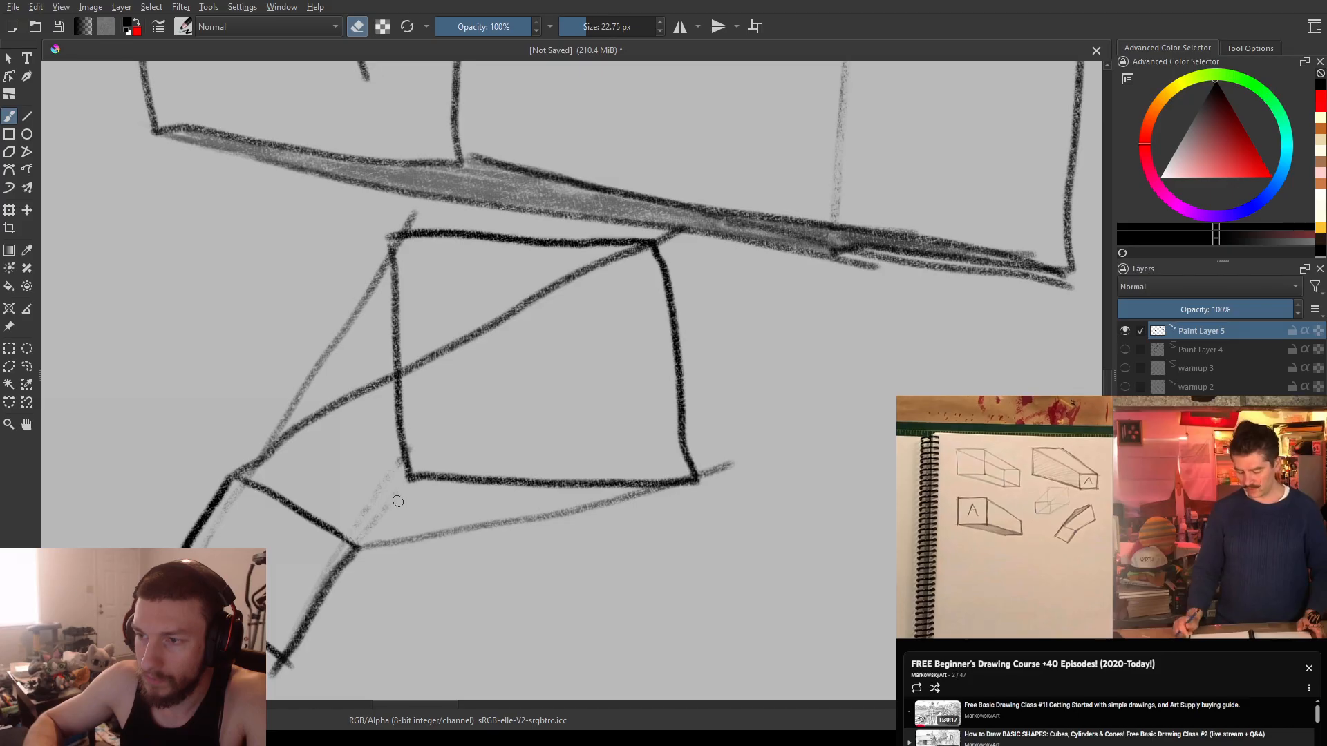
left_click_drag(342, 596, 411, 518)
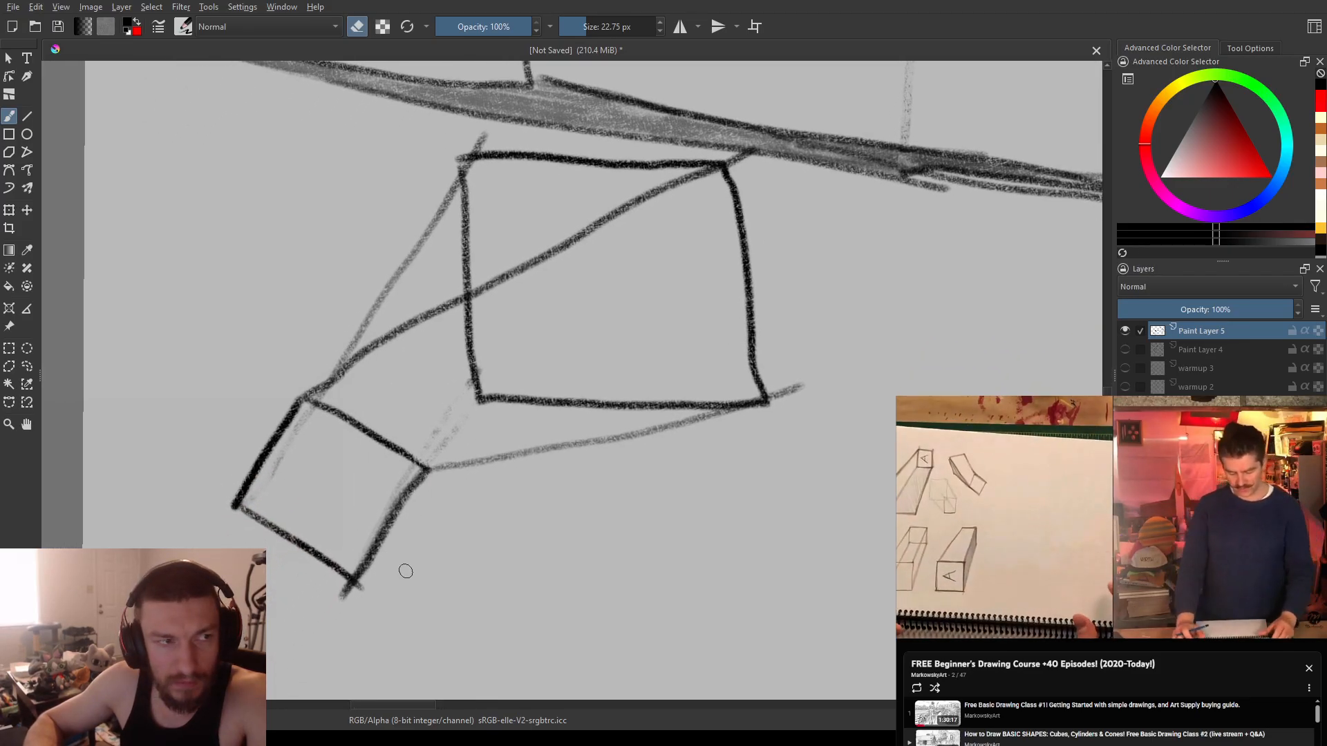
- Erase the hidden left and bottom edges of the large square at the back of the tapered box
left_click_drag(414, 509, 369, 605)
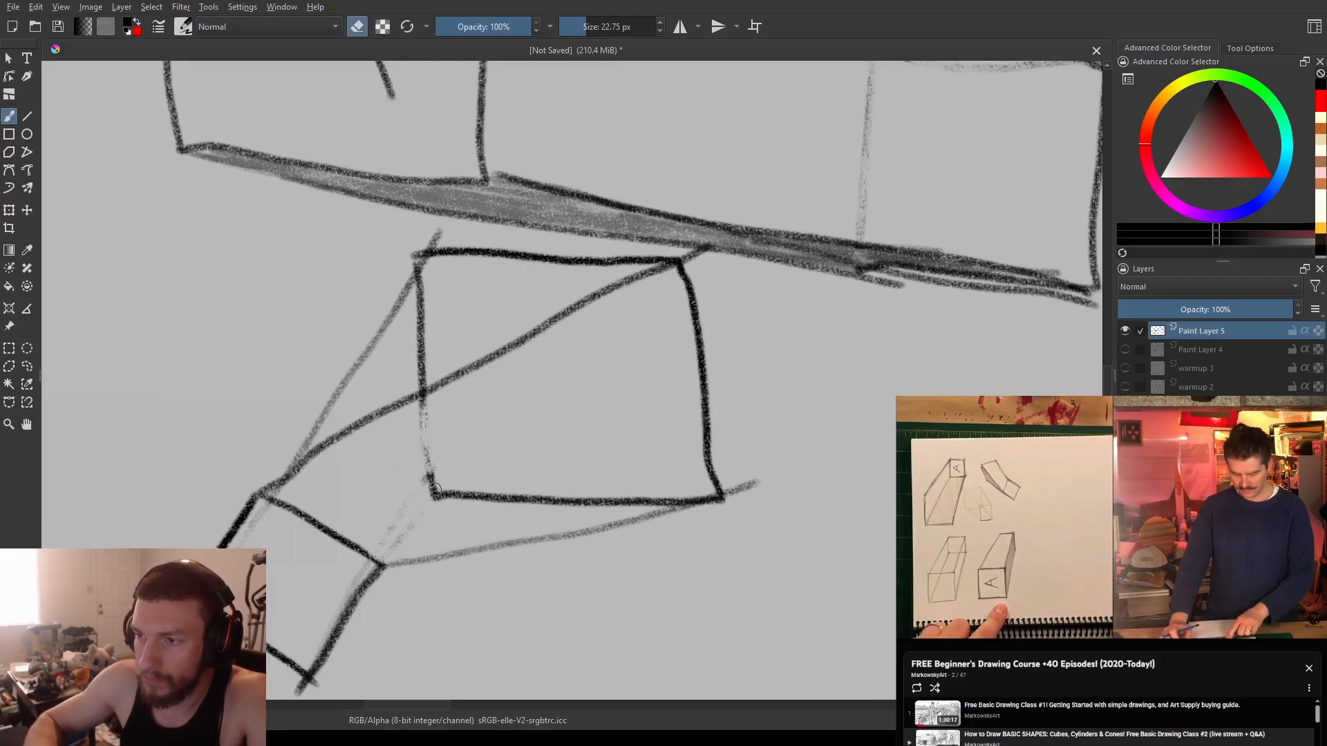
mouse_move(437, 495)
left_mouse_down()
mouse_move(661, 500)
mouse_move(580, 500)
left_mouse_up()
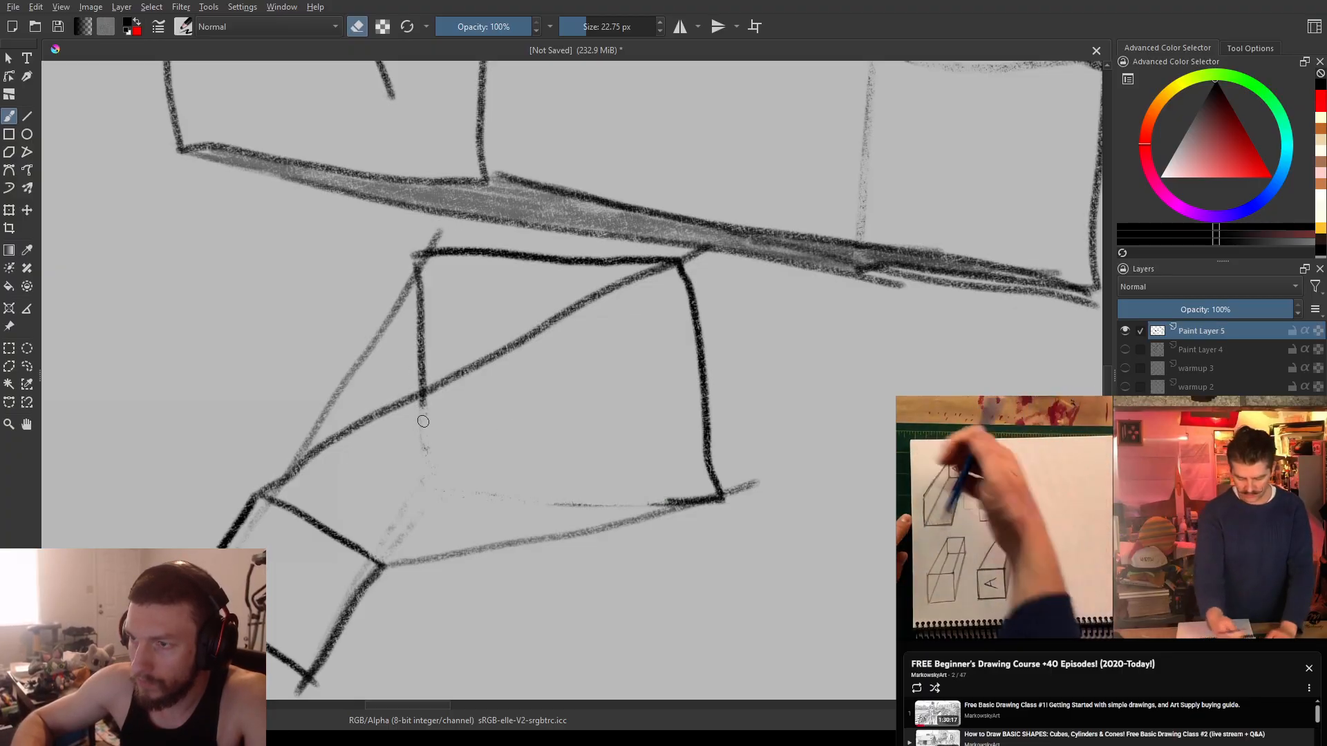
left_click_drag(422, 366, 426, 371)
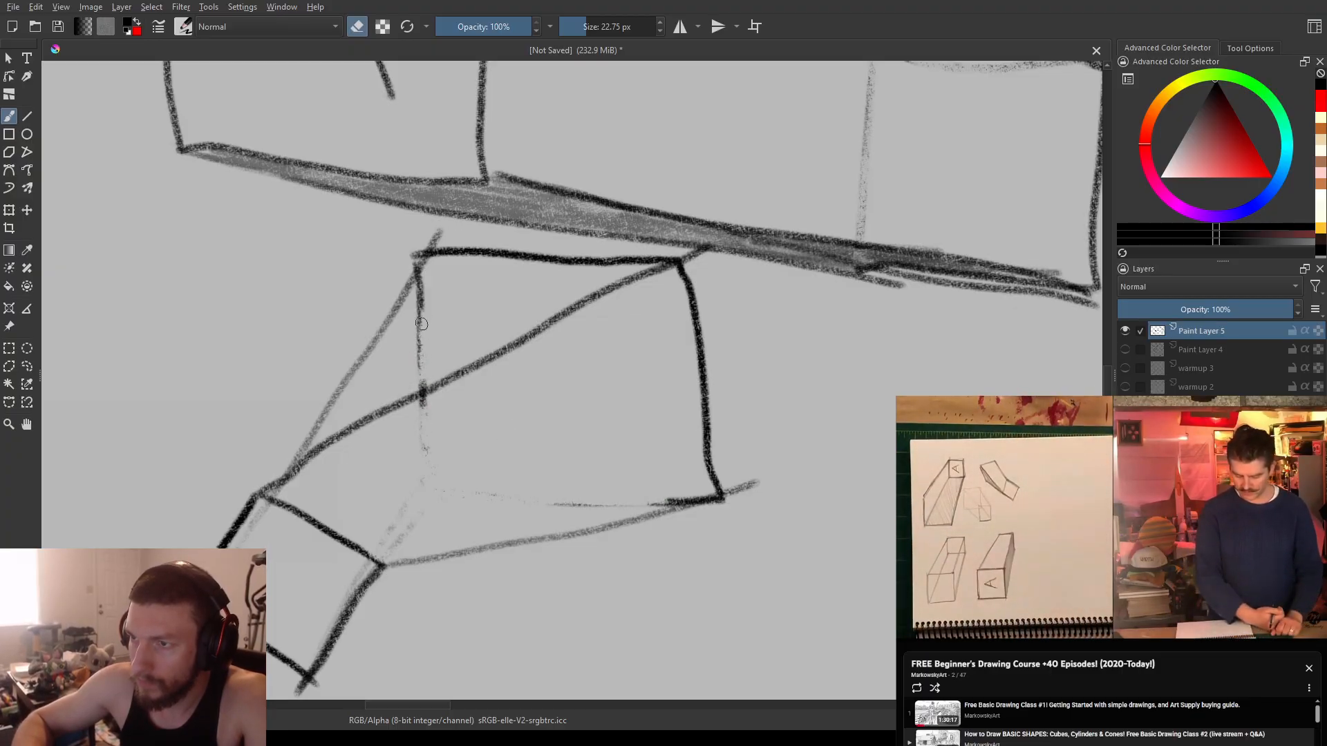
key("e")
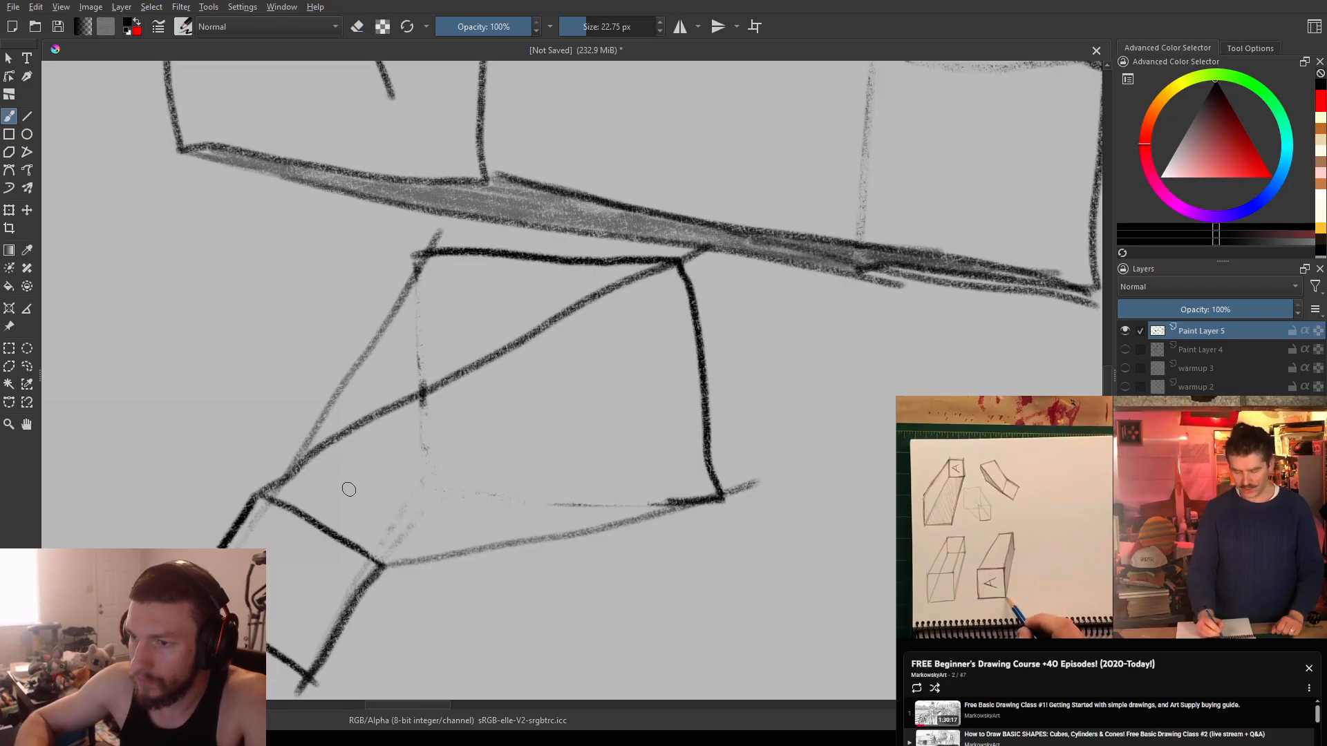
- Shade the triangular face between the box's outer slanted edge, the large square's top edge and the diagonal with pencil hatching
mouse_move(311, 574)
left_mouse_down()
mouse_move(379, 435)
mouse_move(347, 479)
left_mouse_up()
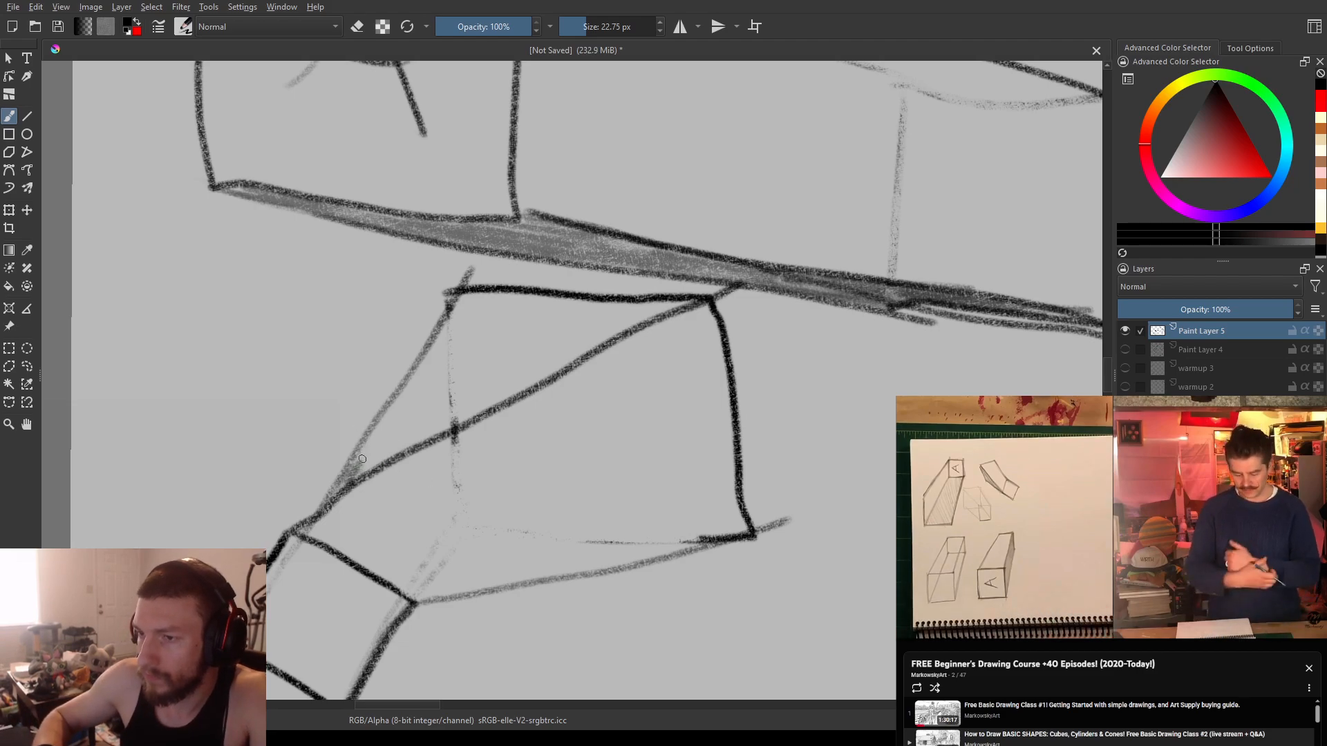
mouse_move(373, 469)
left_mouse_down()
mouse_move(392, 398)
mouse_move(402, 442)
mouse_move(469, 309)
left_mouse_up()
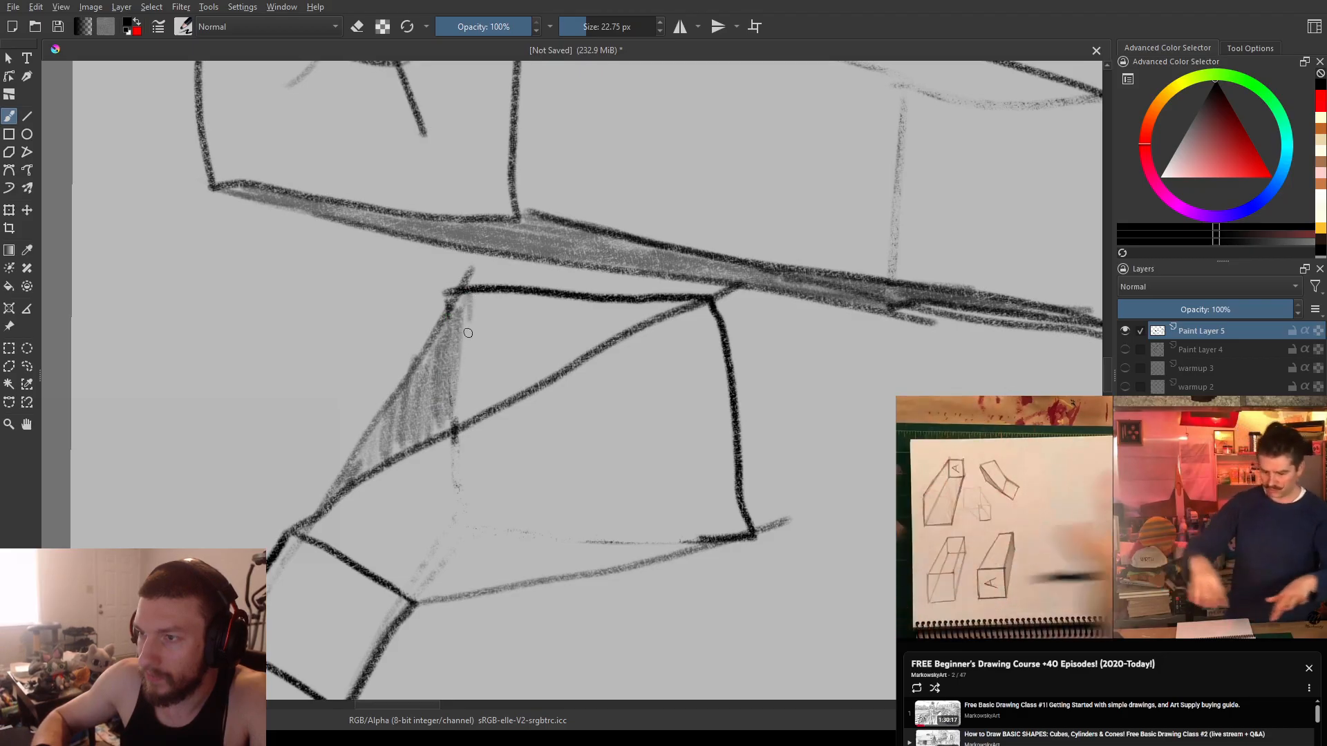
mouse_move(460, 418)
left_mouse_down()
mouse_move(475, 319)
mouse_move(495, 293)
mouse_move(508, 394)
mouse_move(525, 295)
mouse_move(548, 327)
mouse_move(543, 380)
mouse_move(565, 307)
mouse_move(576, 353)
mouse_move(591, 313)
mouse_move(609, 327)
mouse_move(621, 299)
mouse_move(628, 322)
mouse_move(669, 309)
left_mouse_up()
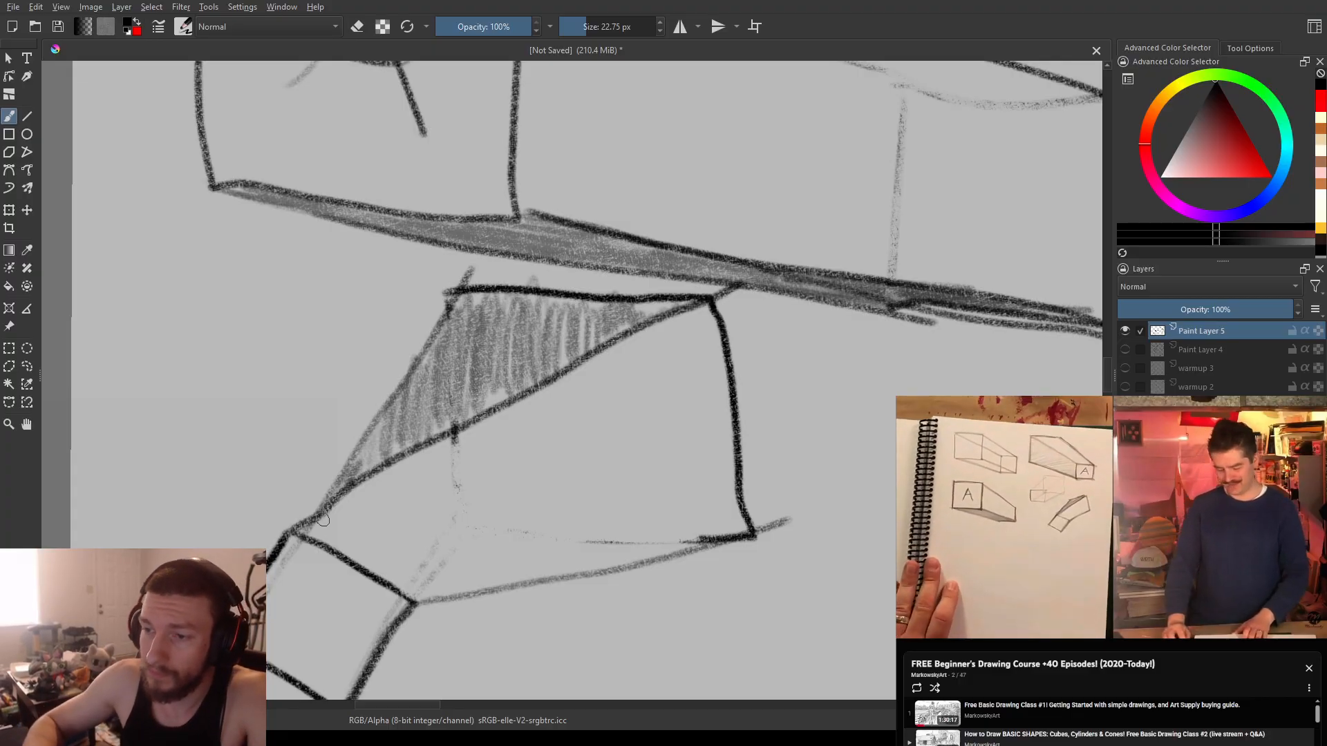
- Redraw the lower and right edges of the box's small square front face with darker strokes
left_click_drag(417, 477, 480, 365)
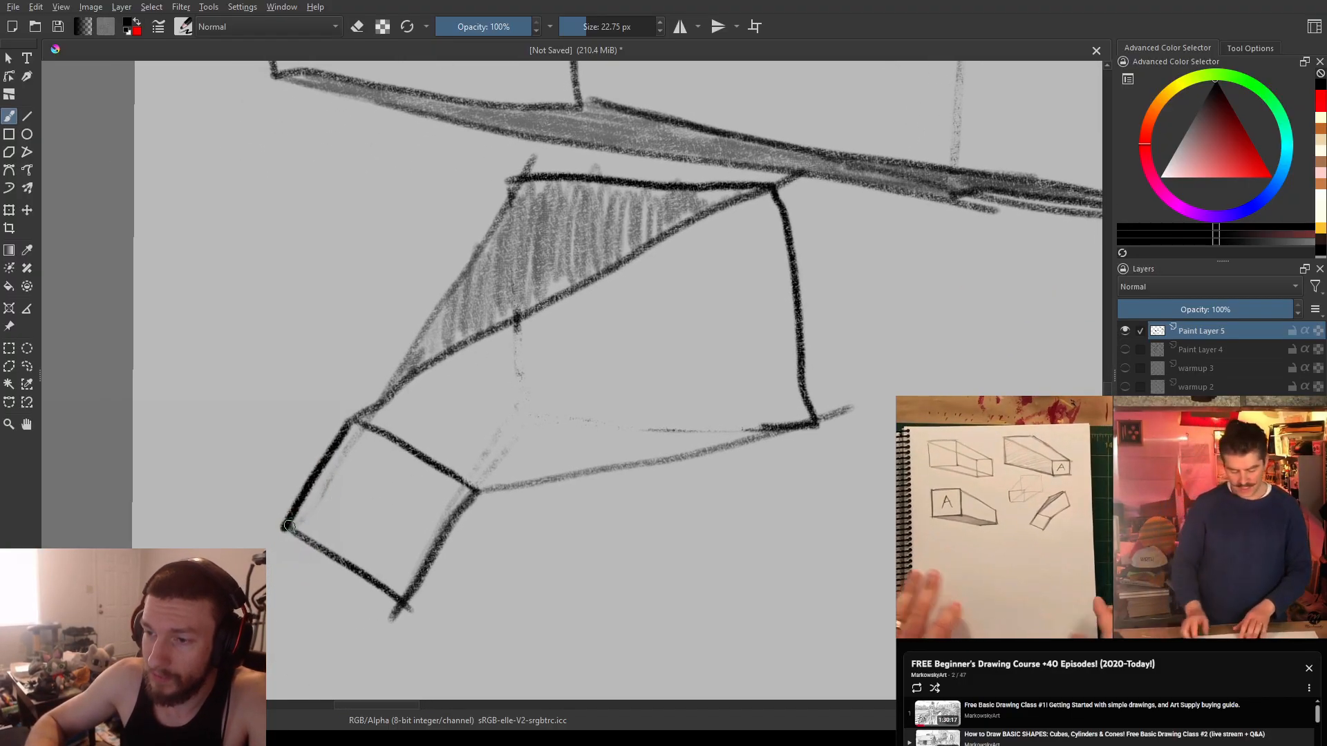
left_click_drag(288, 527, 398, 584)
key("ctrl+z")
left_click_drag(291, 524, 439, 608)
key("ctrl+z")
left_click_drag(300, 530, 452, 625)
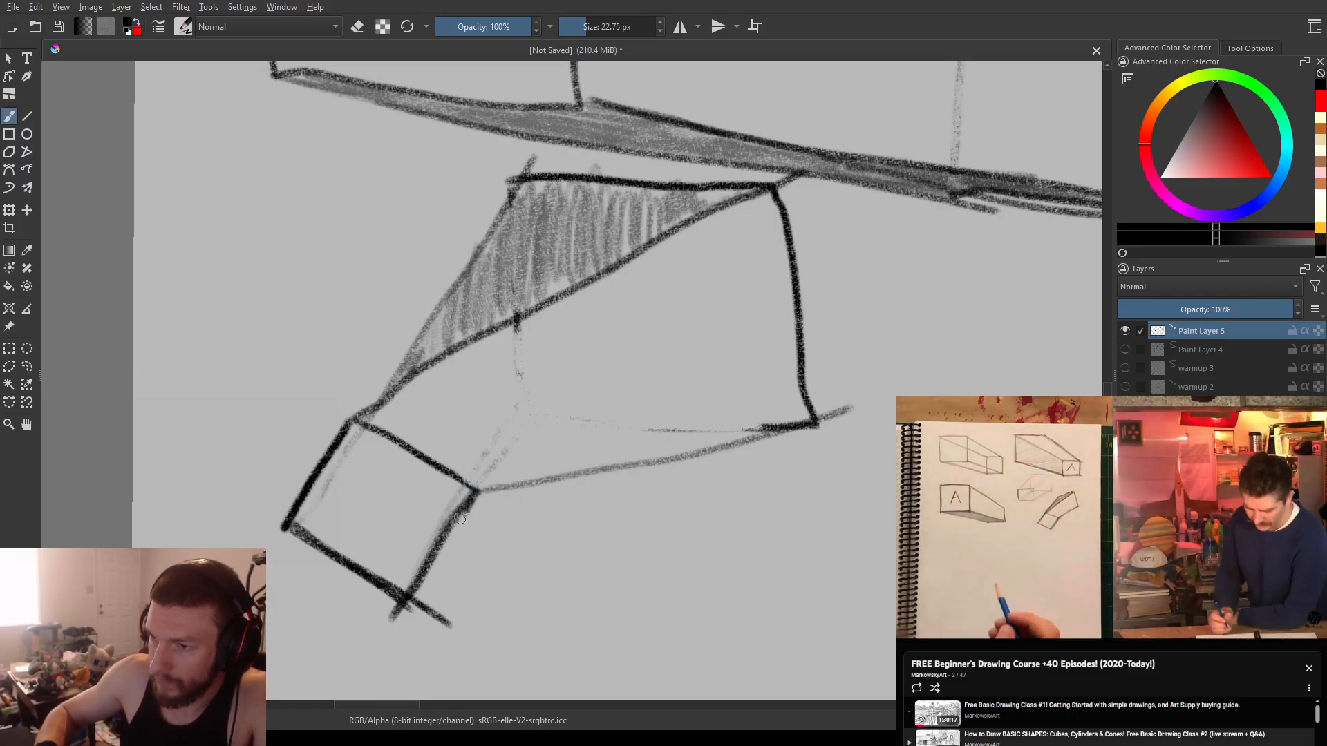
left_click_drag(470, 495, 372, 625)
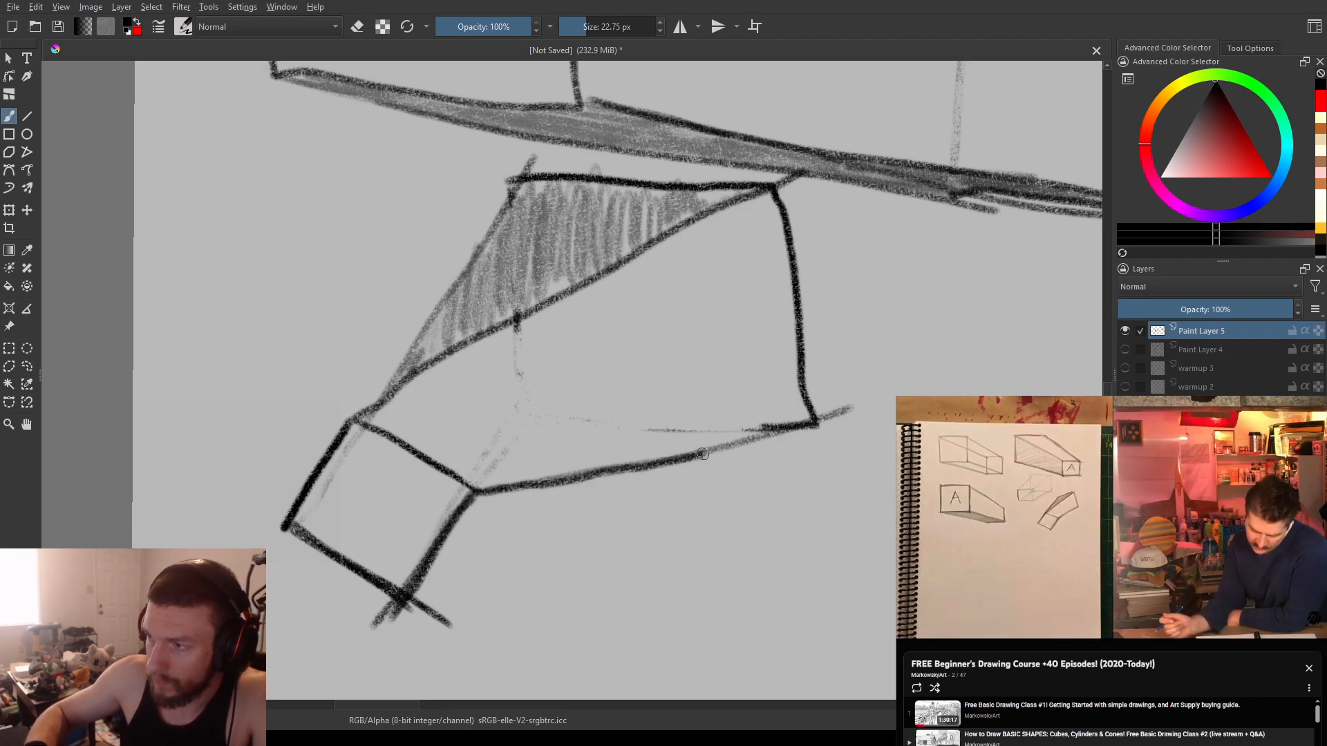
- Darken the box's long lower connecting edge and the right vertical edge of the large face
left_click_drag(697, 455, 815, 417)
left_click_drag(775, 188, 782, 425)
key("ctrl+z")
left_click_drag(780, 198, 788, 432)
key("ctrl+z")
left_click_drag(777, 197, 789, 425)
key("ctrl+z")
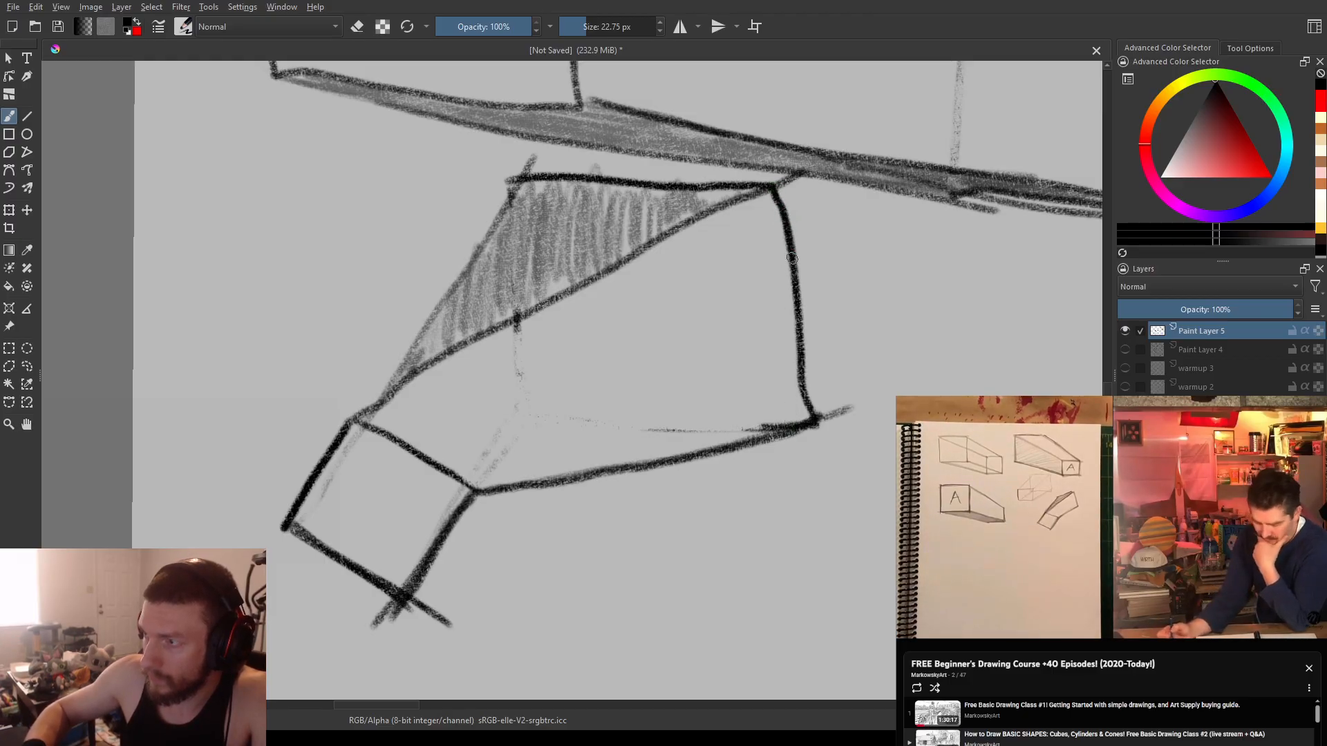
left_click_drag(792, 252, 803, 415)
- Darken the outer slanted edge of the hatched face with one clean stroke
left_click_drag(464, 261, 358, 413)
key("ctrl+z")
left_click_drag(511, 188, 383, 380)
key("ctrl+z")
left_click_drag(510, 193, 379, 401)
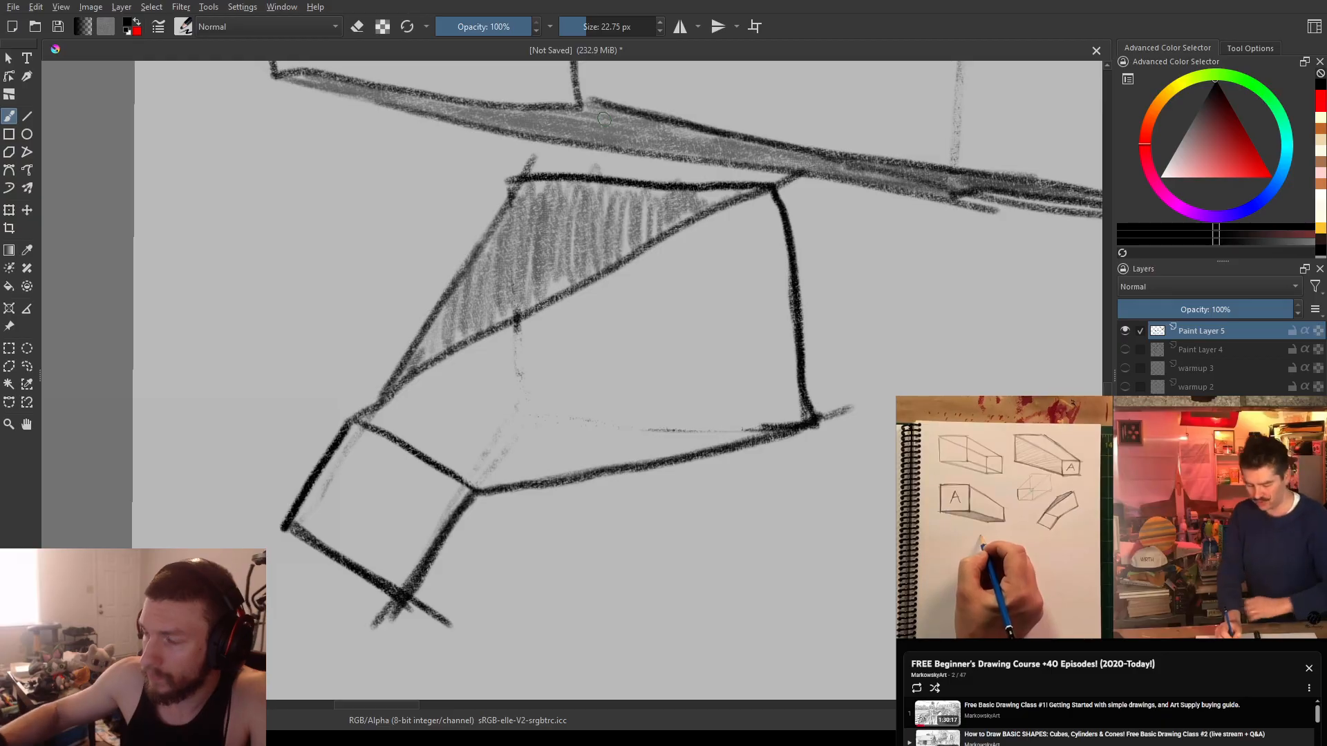
- Sketch a circle with several overlapping freehand strokes in the empty area below the small shaded box
scroll(615, 256, "down", 3)
scroll(694, 328, "up", 1)
left_click_drag(697, 332, 363, 414)
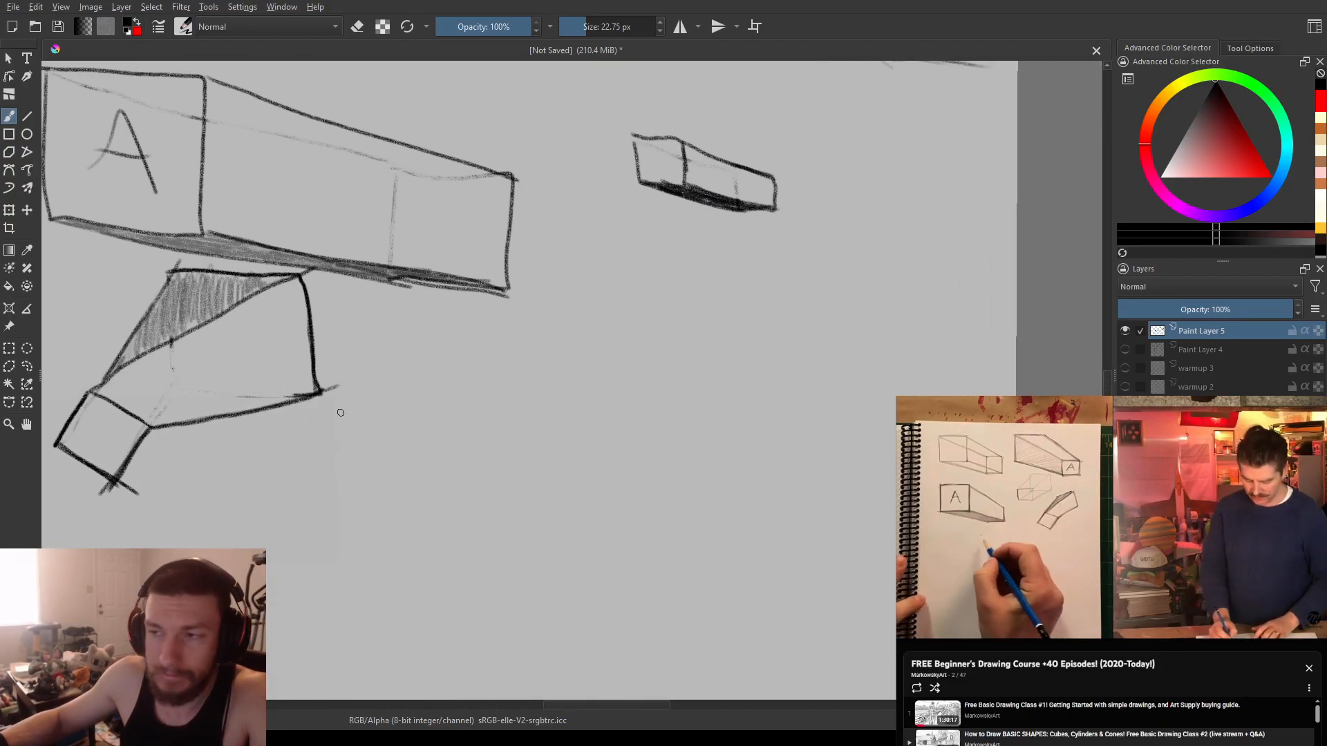
scroll(414, 394, "down", 3)
scroll(403, 372, "up", 1)
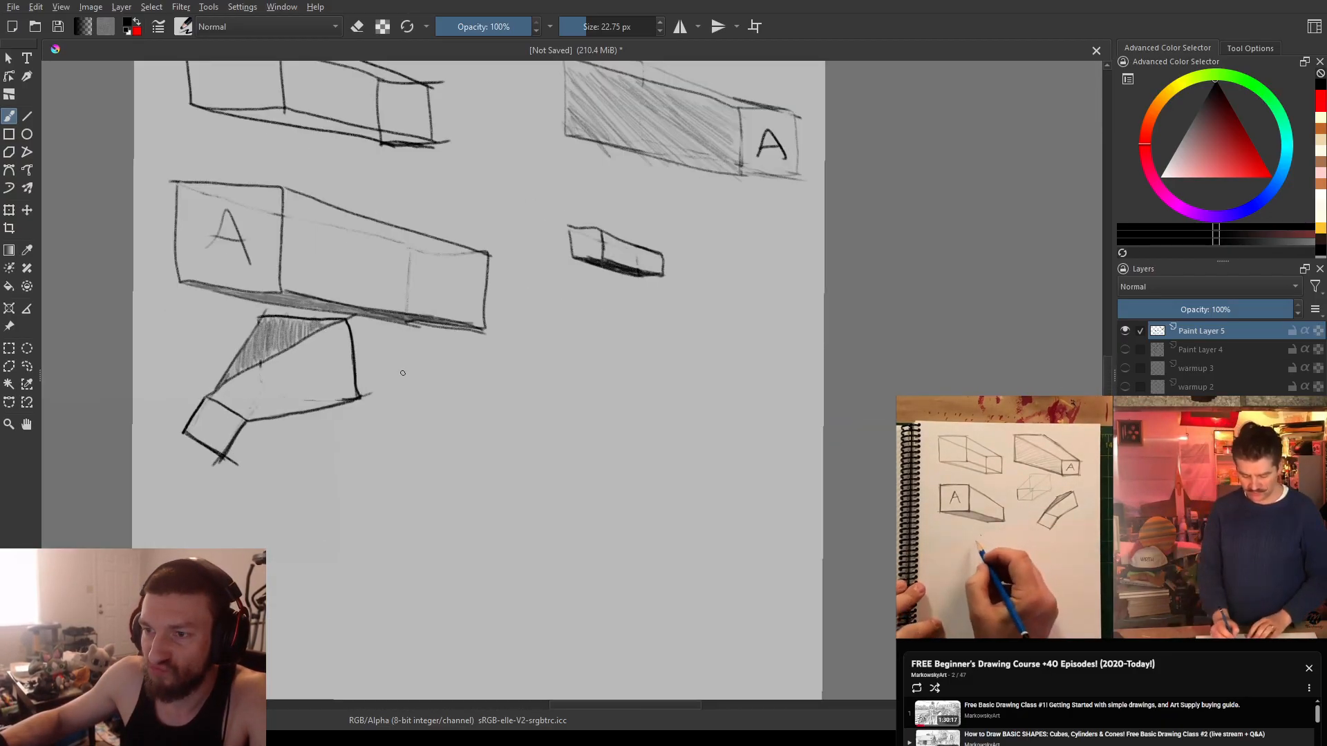
scroll(390, 377, "up", 3)
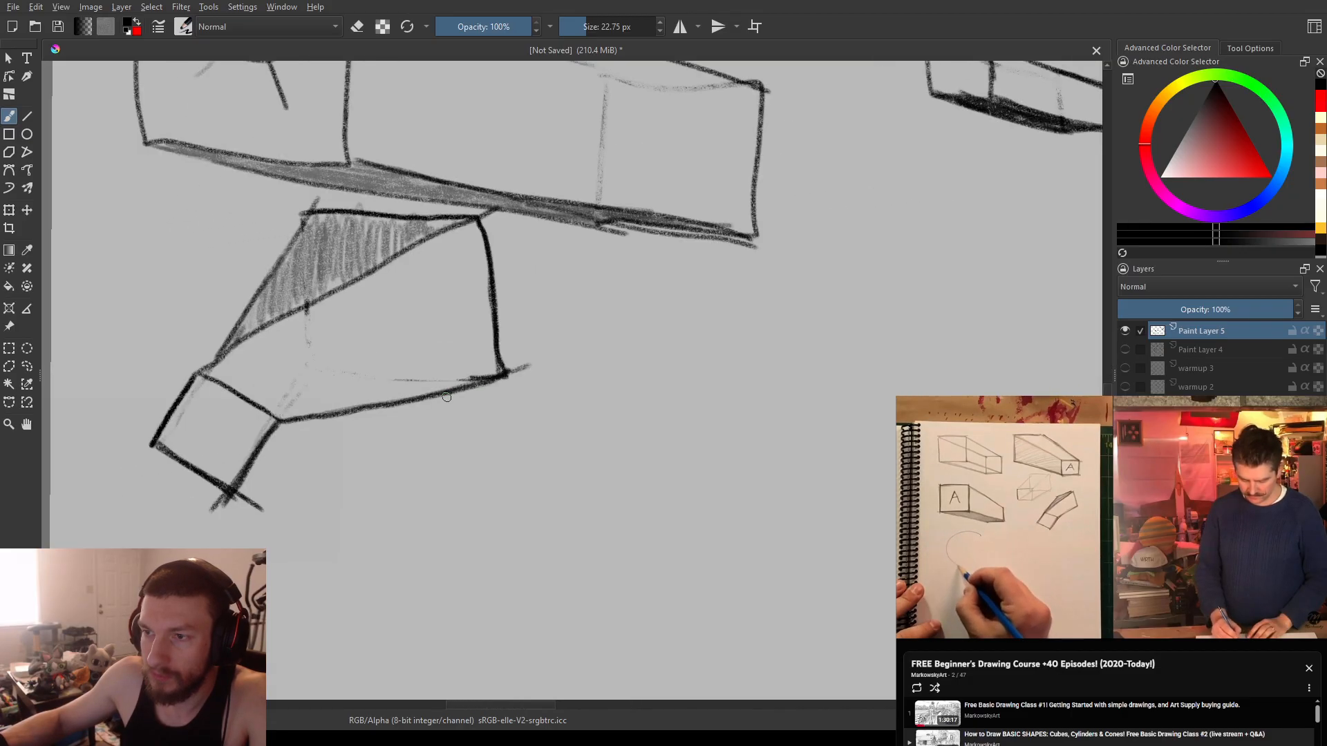
scroll(440, 398, "up", 1)
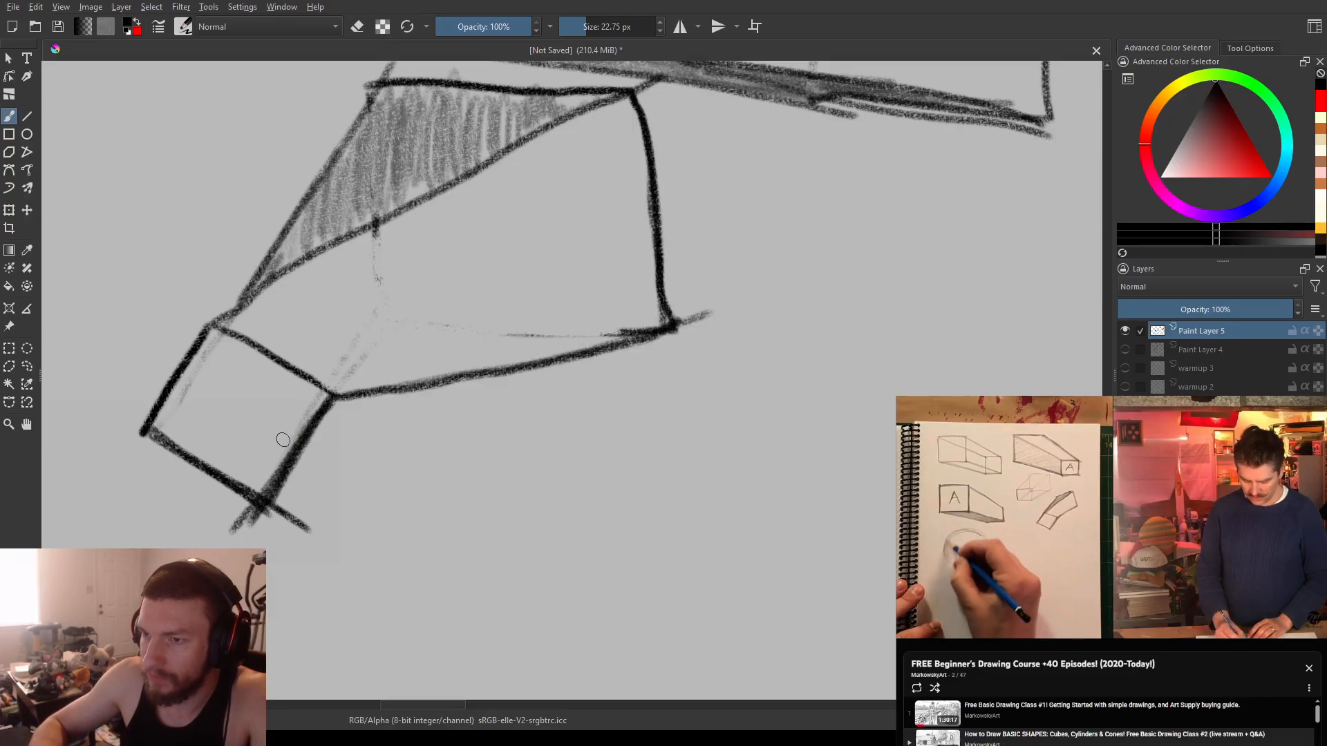
left_click_drag(560, 437, 107, 545)
scroll(107, 545, "down", 2)
scroll(373, 491, "up", 1)
mouse_move(416, 493)
left_mouse_down()
mouse_move(458, 476)
mouse_move(794, 435)
left_mouse_up()
scroll(794, 435, "down", 1)
scroll(793, 435, "up", 1)
mouse_move(629, 421)
left_mouse_down()
mouse_move(444, 408)
mouse_move(276, 367)
left_mouse_up()
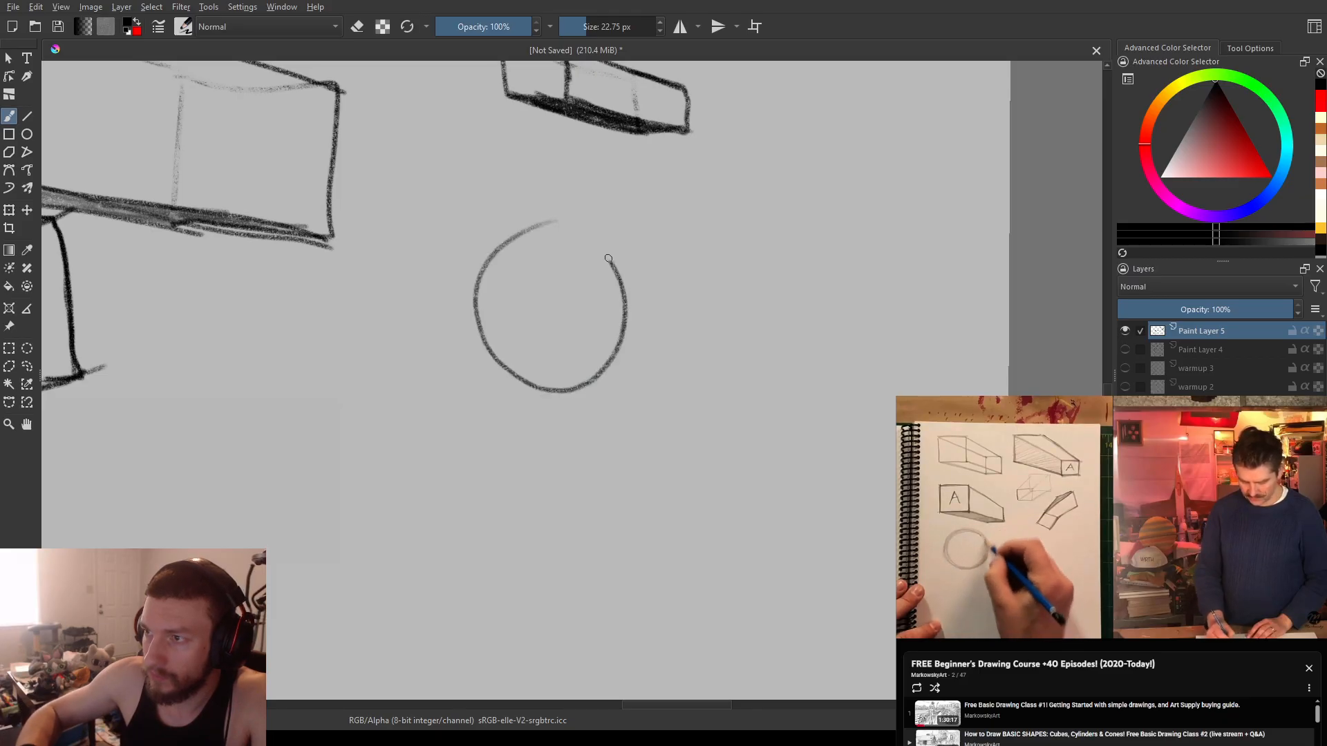
mouse_move(560, 391)
left_mouse_down()
mouse_move(614, 317)
mouse_move(613, 259)
mouse_move(567, 228)
mouse_move(501, 236)
mouse_move(466, 291)
mouse_move(529, 394)
left_mouse_up()
mouse_move(617, 341)
left_mouse_down()
mouse_move(628, 286)
mouse_move(589, 234)
mouse_move(514, 239)
mouse_move(459, 307)
mouse_move(499, 374)
mouse_move(570, 399)
mouse_move(623, 350)
mouse_move(627, 277)
left_mouse_up()
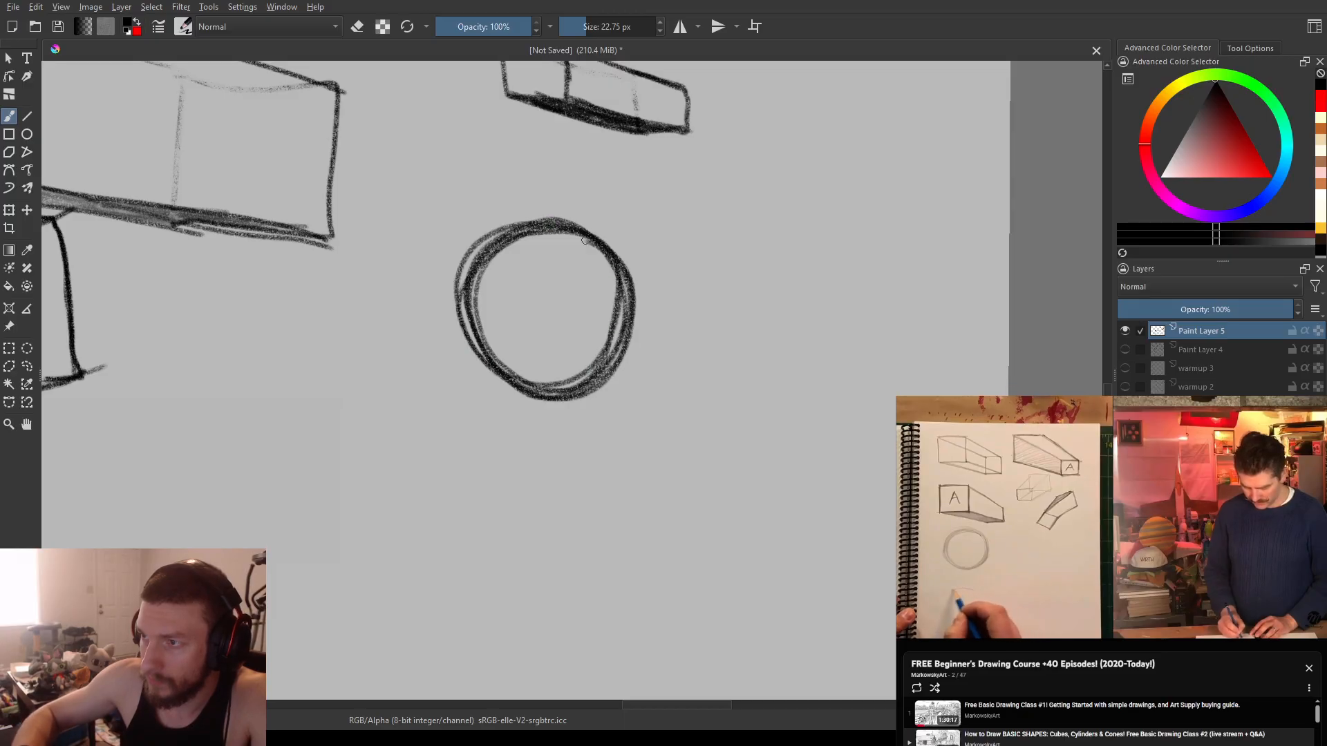
- Sketch a second circle of similar size directly below the first with overlapping freehand strokes
mouse_move(598, 407)
left_mouse_down()
mouse_move(578, 317)
mouse_move(589, 261)
left_mouse_up()
mouse_move(467, 432)
left_mouse_down()
mouse_move(505, 483)
mouse_move(547, 485)
mouse_move(603, 388)
mouse_move(569, 345)
mouse_move(482, 350)
mouse_move(443, 438)
mouse_move(501, 507)
mouse_move(588, 506)
mouse_move(630, 417)
mouse_move(581, 337)
mouse_move(486, 345)
mouse_move(441, 415)
mouse_move(478, 489)
mouse_move(549, 510)
mouse_move(600, 477)
left_mouse_up()
key("ctrl+z")
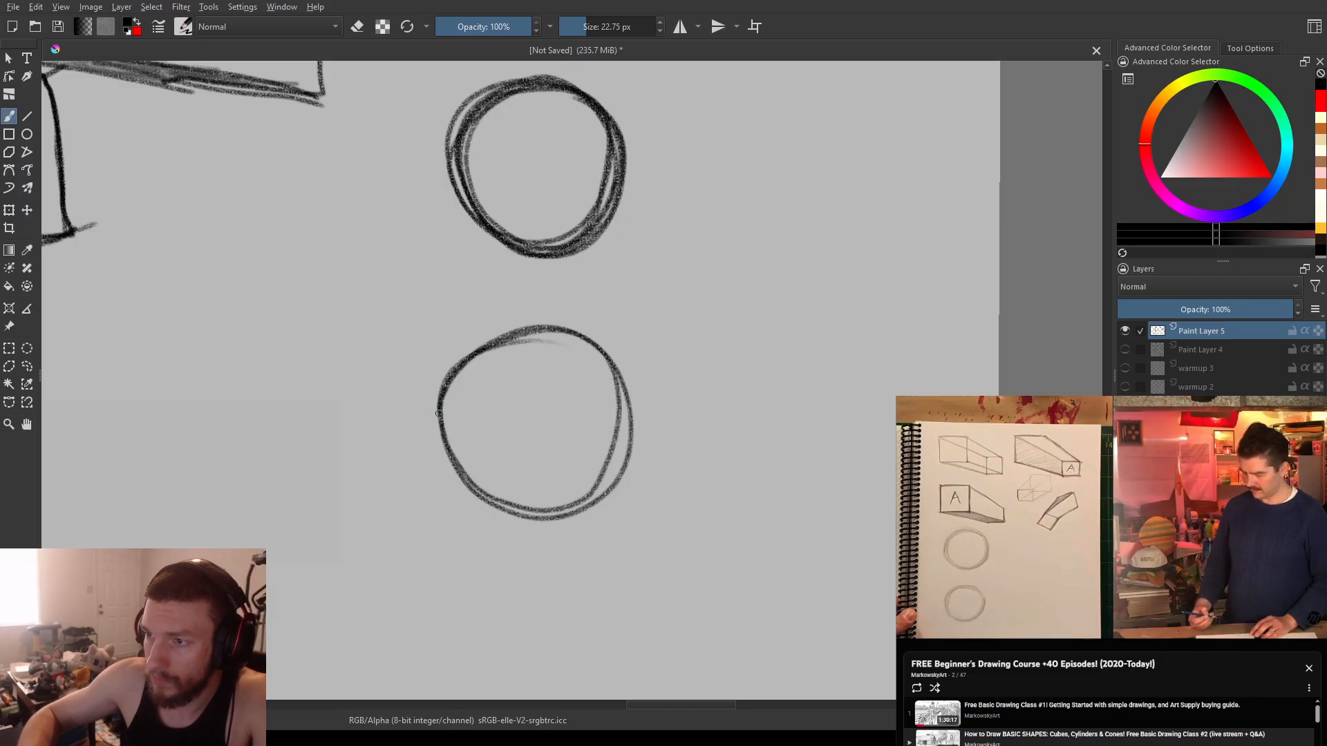
mouse_move(470, 479)
left_mouse_down()
mouse_move(597, 496)
mouse_move(628, 387)
mouse_move(460, 345)
mouse_move(477, 482)
mouse_move(613, 464)
mouse_move(580, 344)
mouse_move(476, 356)
mouse_move(568, 507)
mouse_move(622, 380)
mouse_move(494, 342)
mouse_move(460, 463)
mouse_move(501, 505)
left_mouse_up()
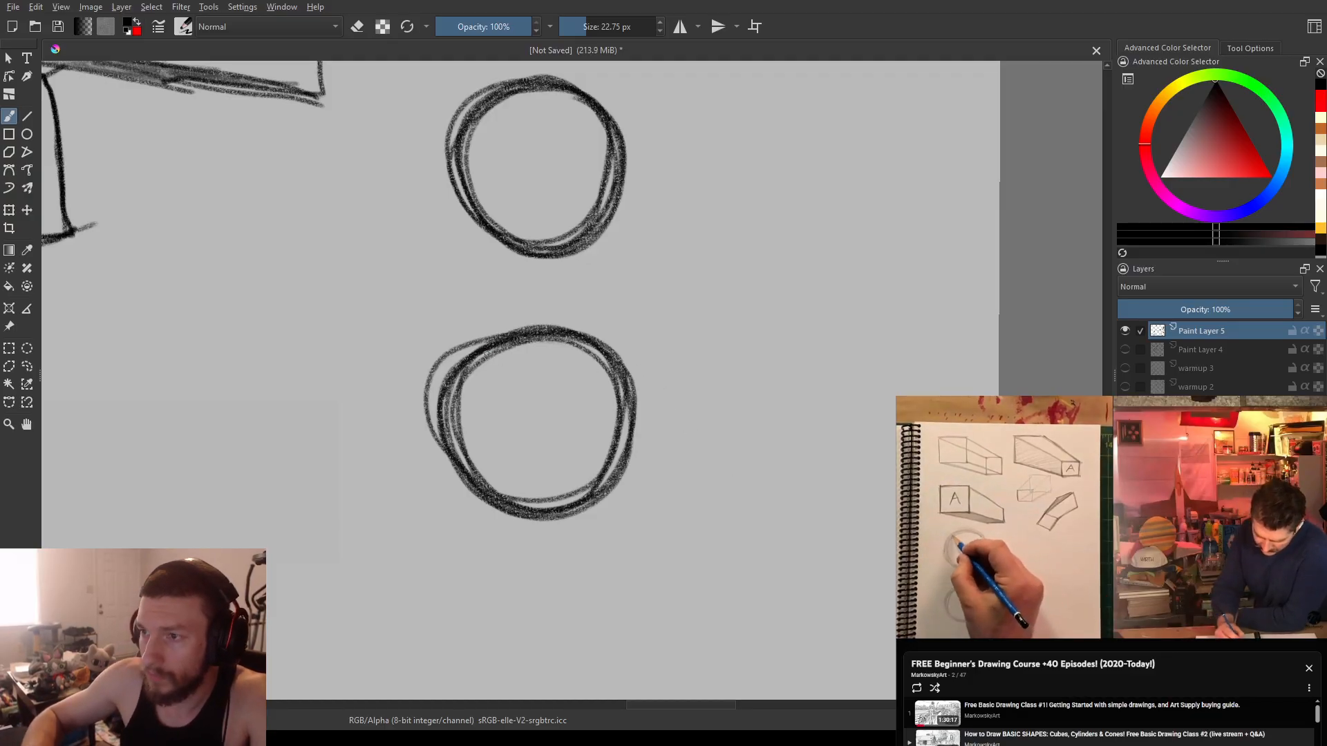
left_click_drag(592, 497, 629, 443)
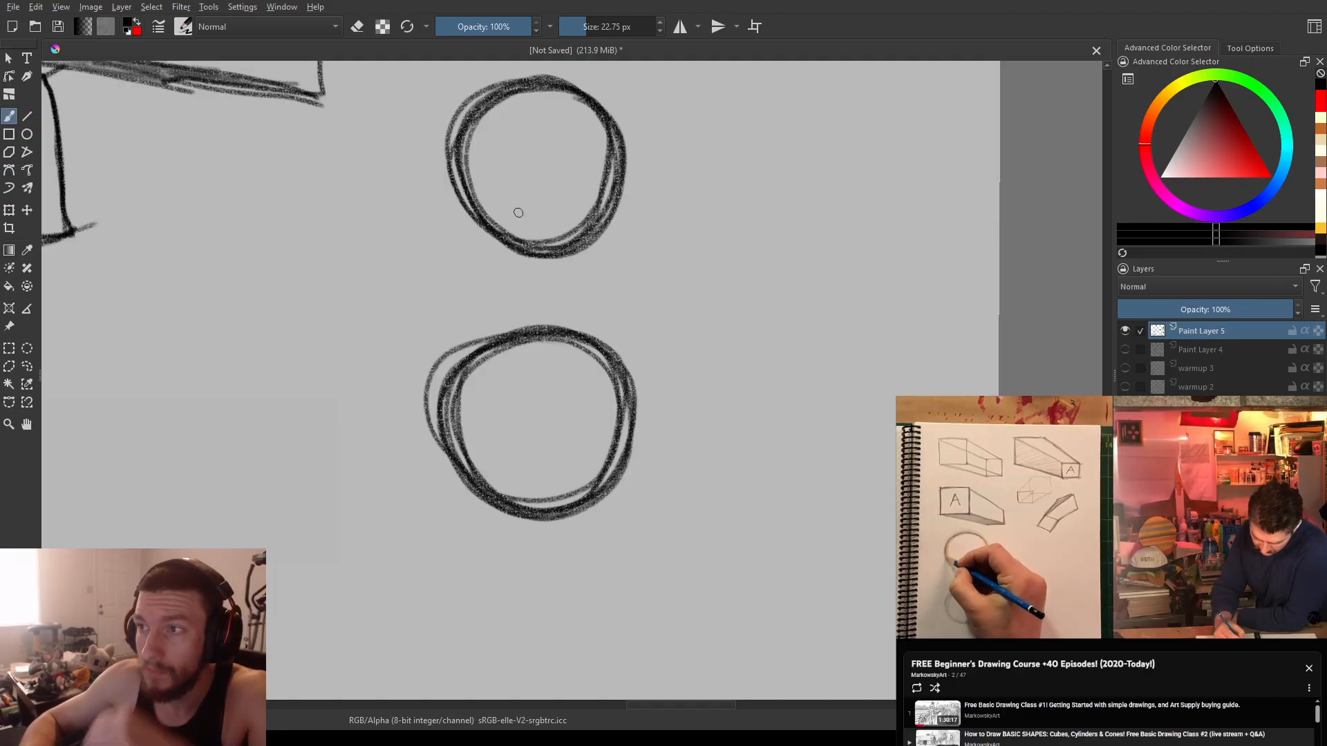
- Darken the outline of the upper circle with additional strokes, undoing an unwanted one
scroll(534, 250, "up", 3)
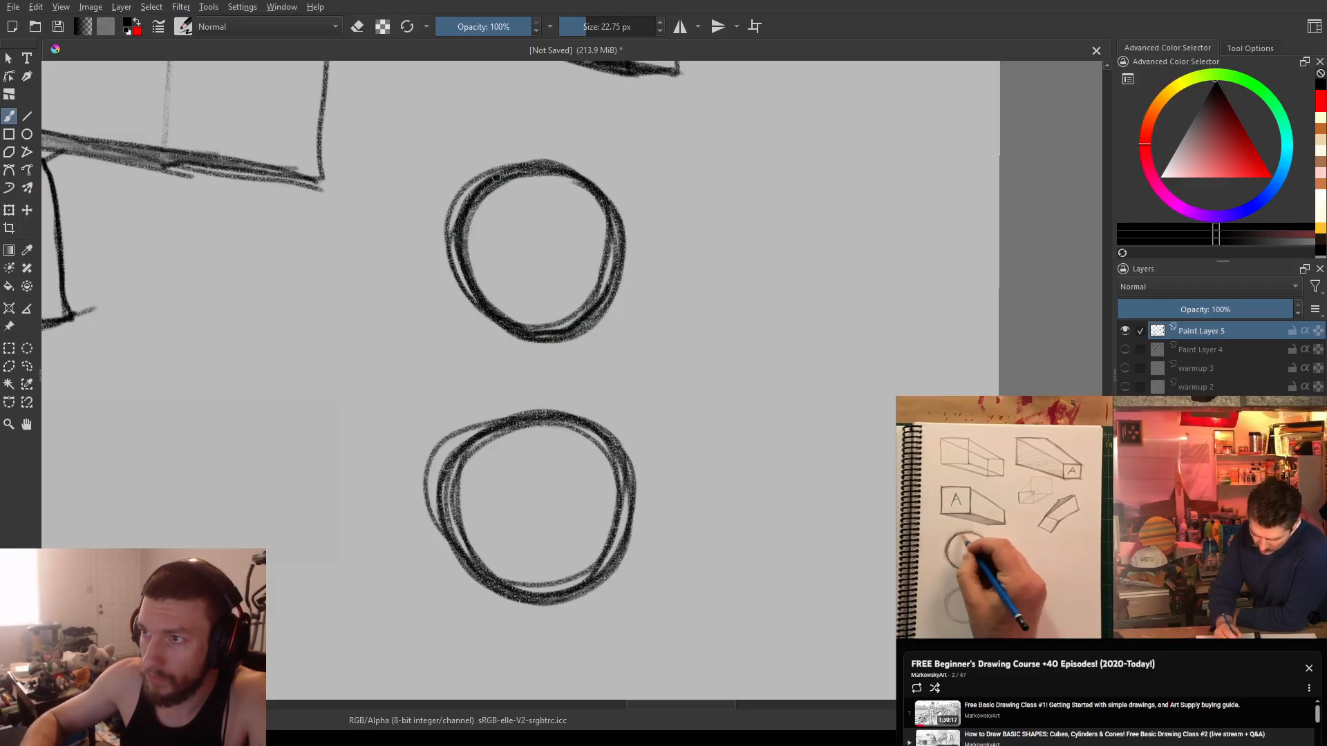
left_click_drag(496, 174, 542, 165)
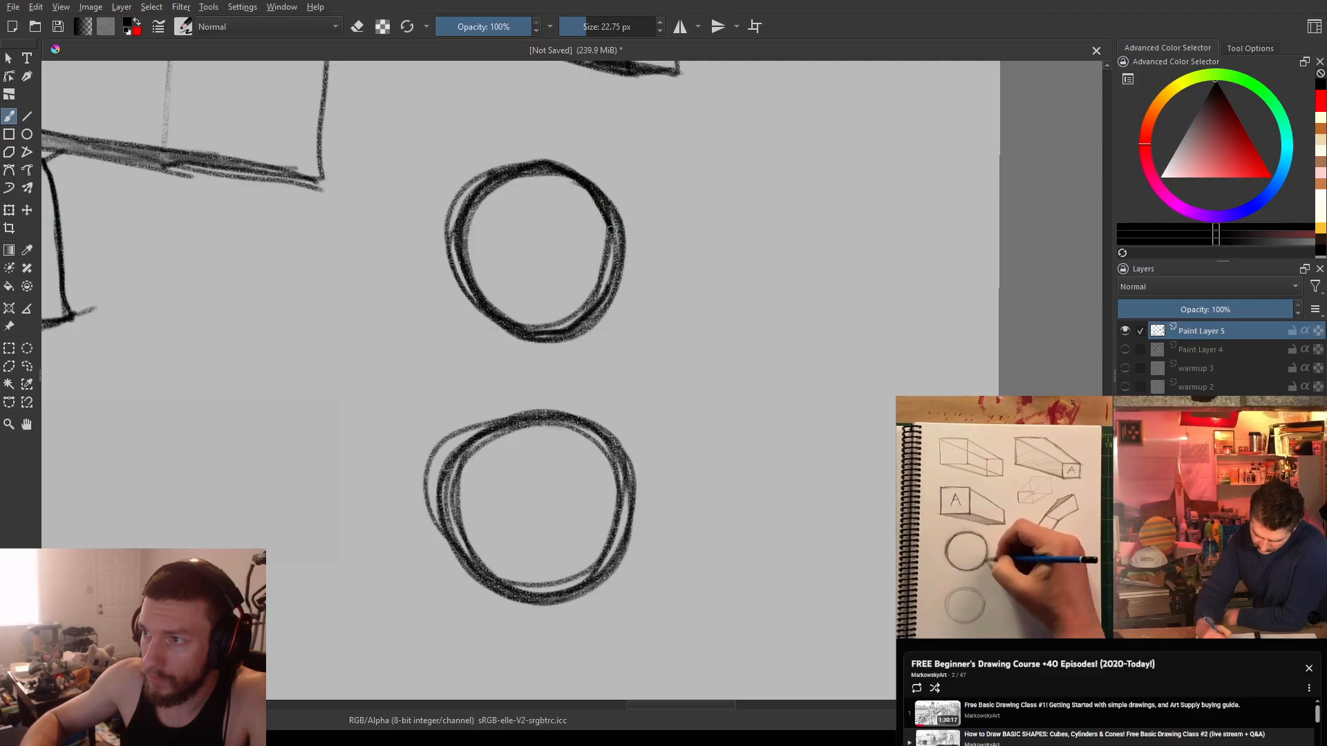
left_click_drag(483, 297, 465, 234)
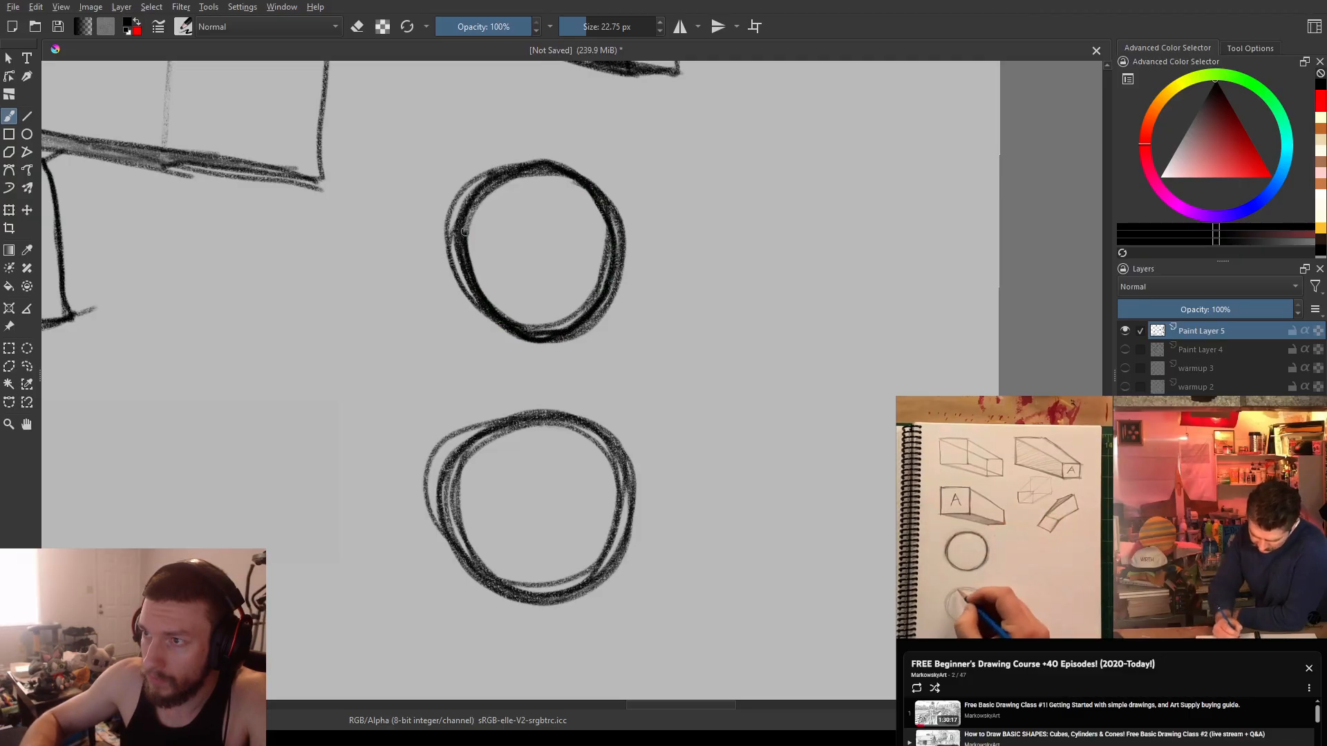
mouse_move(507, 168)
left_mouse_down()
mouse_move(579, 181)
mouse_move(610, 221)
mouse_move(612, 283)
mouse_move(566, 318)
mouse_move(515, 330)
left_mouse_up()
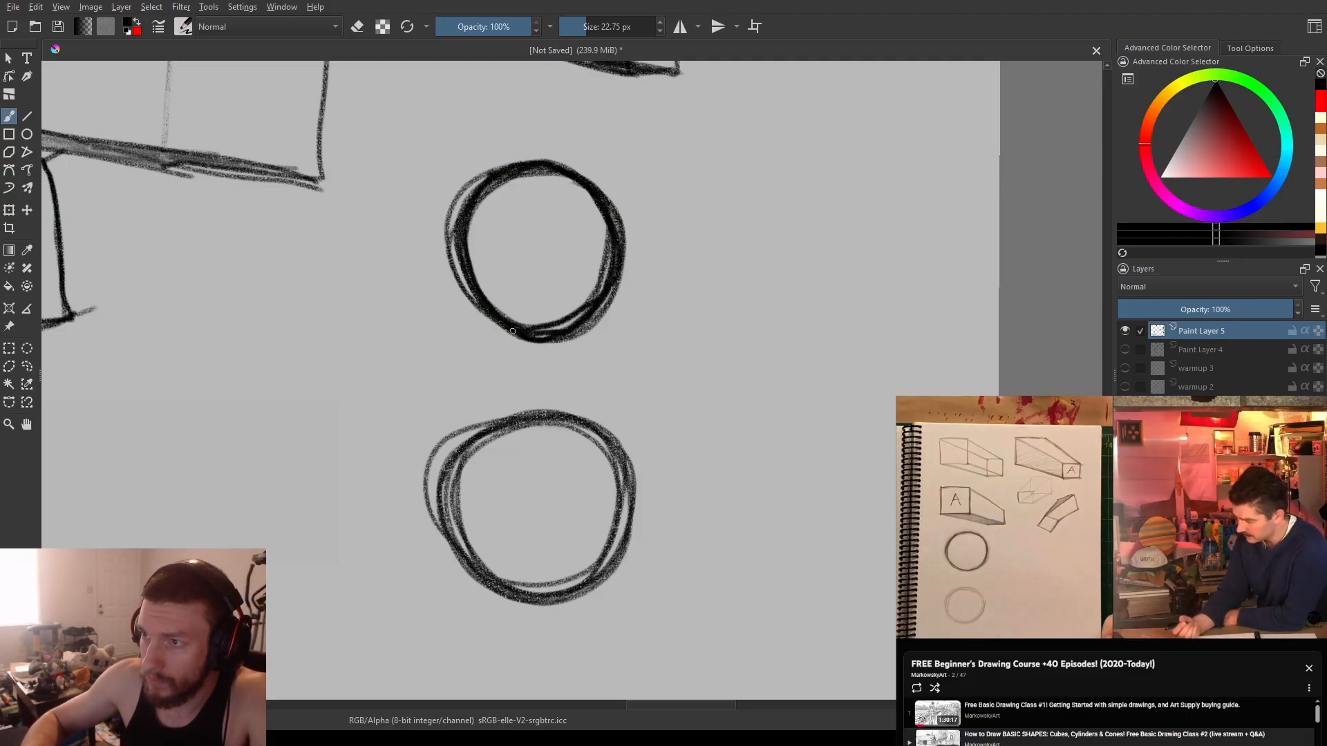
key("ctrl+z")
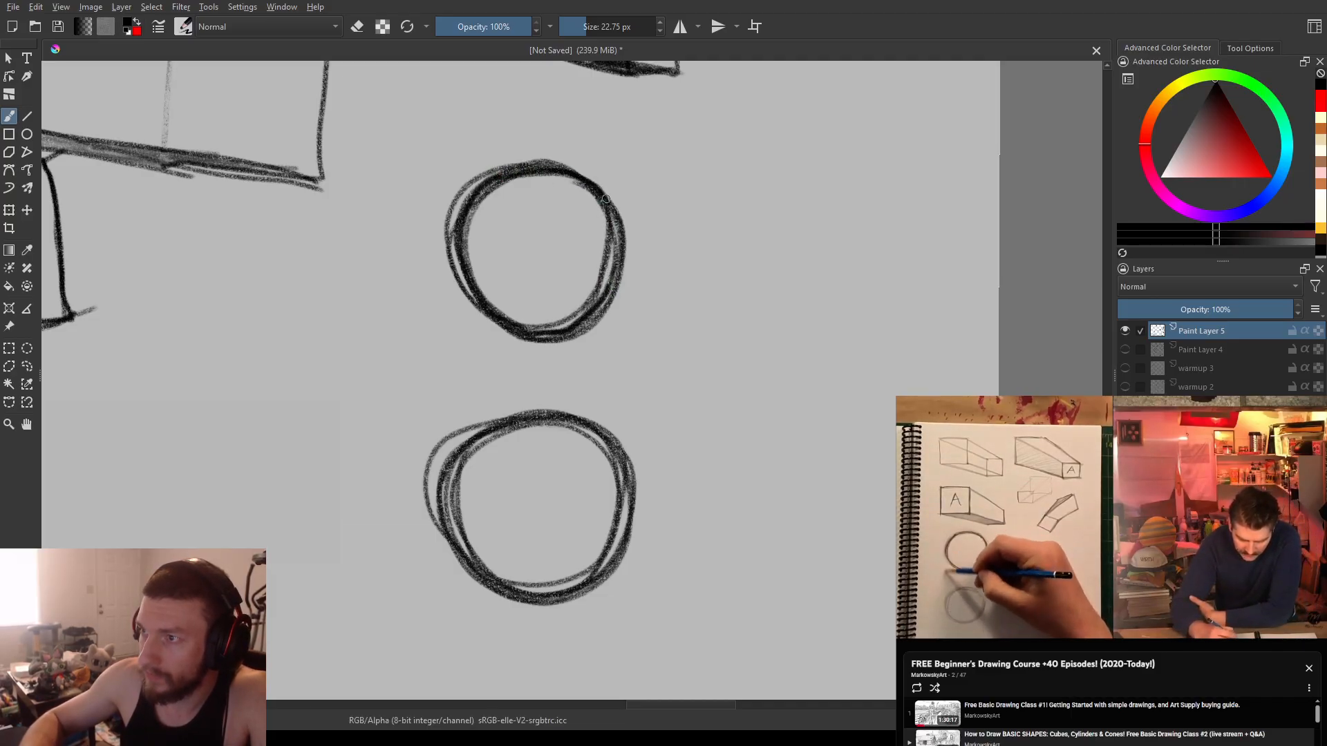
- Darken the outline of the lower circle with additional strokes
mouse_move(502, 344)
left_mouse_down()
mouse_move(521, 294)
mouse_move(496, 312)
left_mouse_up()
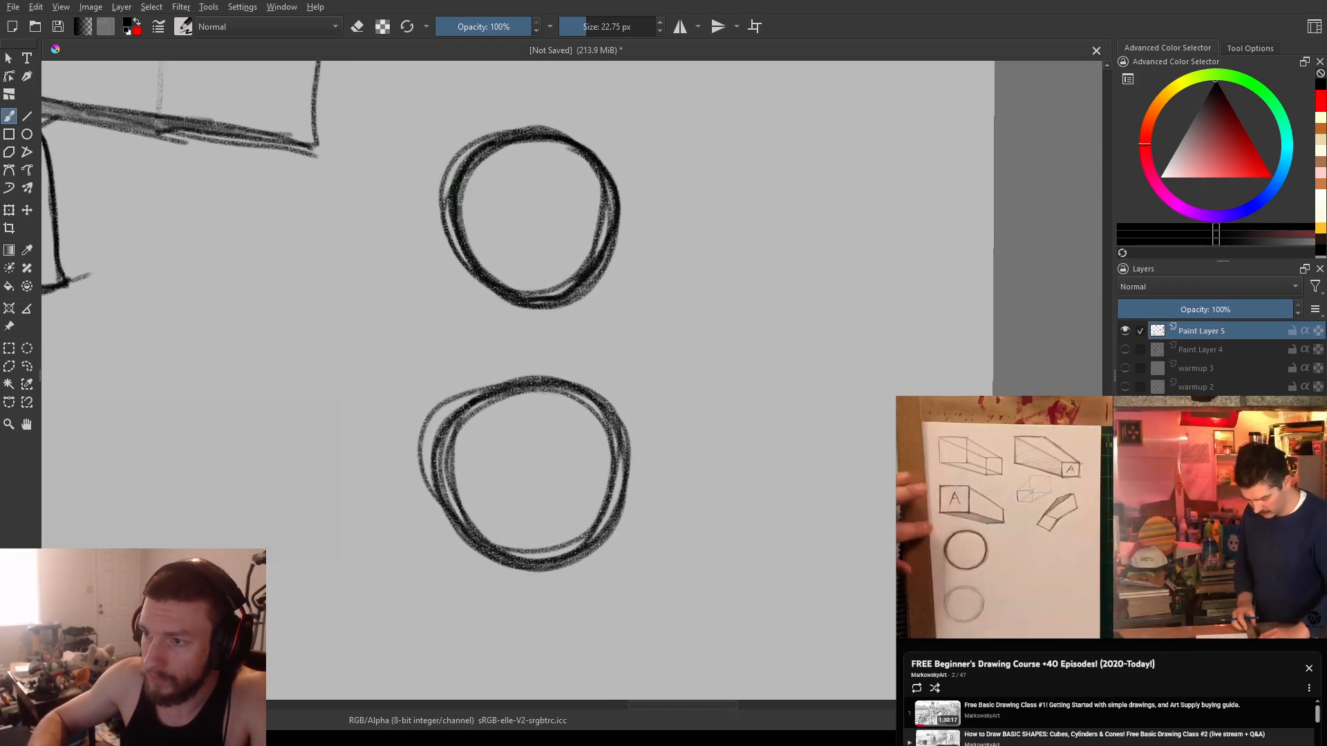
mouse_move(444, 439)
left_mouse_down()
mouse_move(451, 498)
mouse_move(465, 524)
mouse_move(514, 557)
mouse_move(560, 546)
left_mouse_up()
key("ctrl+z")
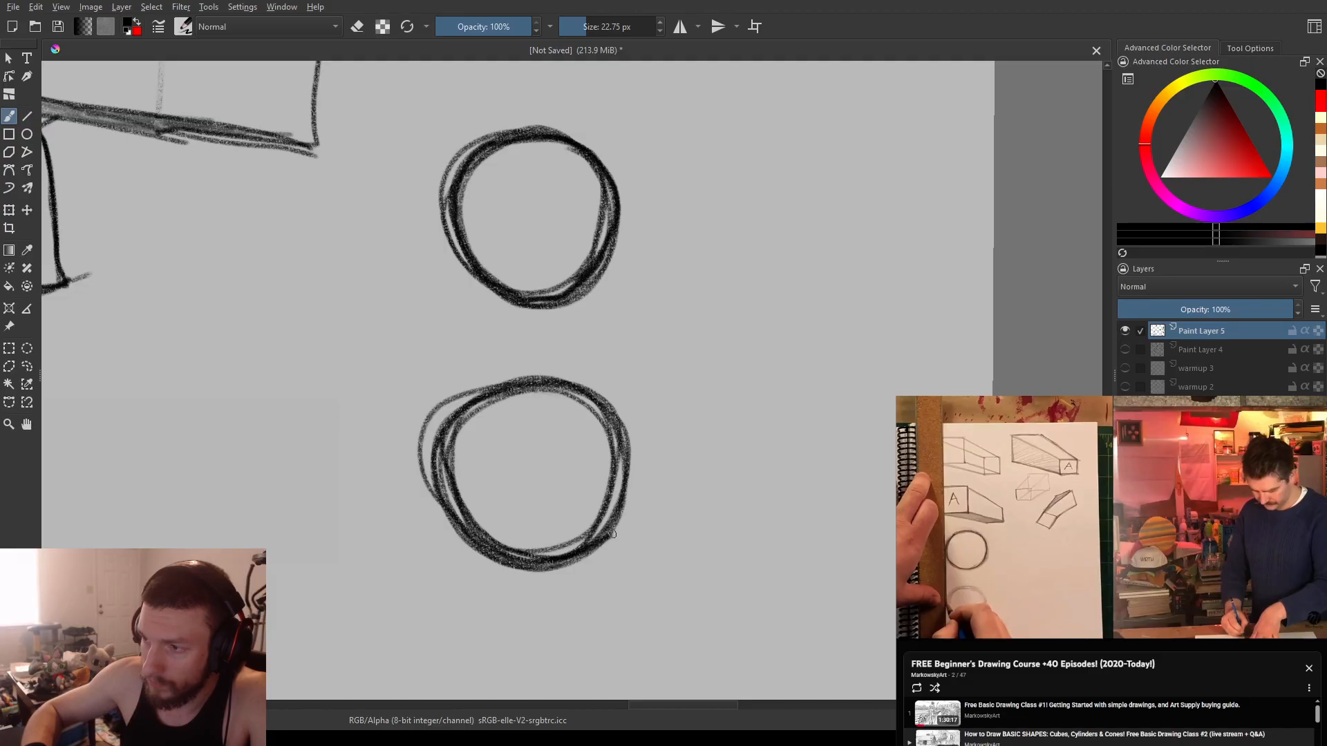
mouse_move(597, 404)
left_mouse_down()
mouse_move(557, 382)
mouse_move(495, 382)
left_mouse_up()
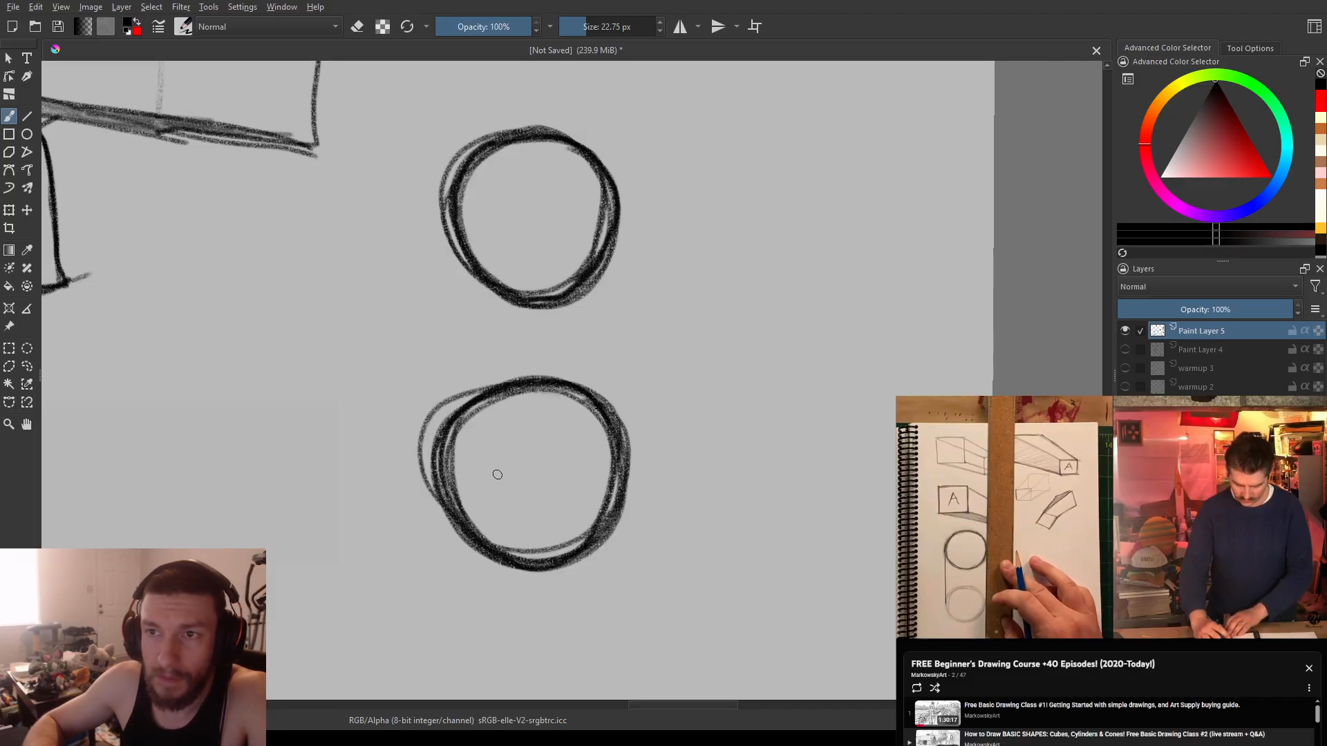
left_click_drag(475, 398, 510, 409)
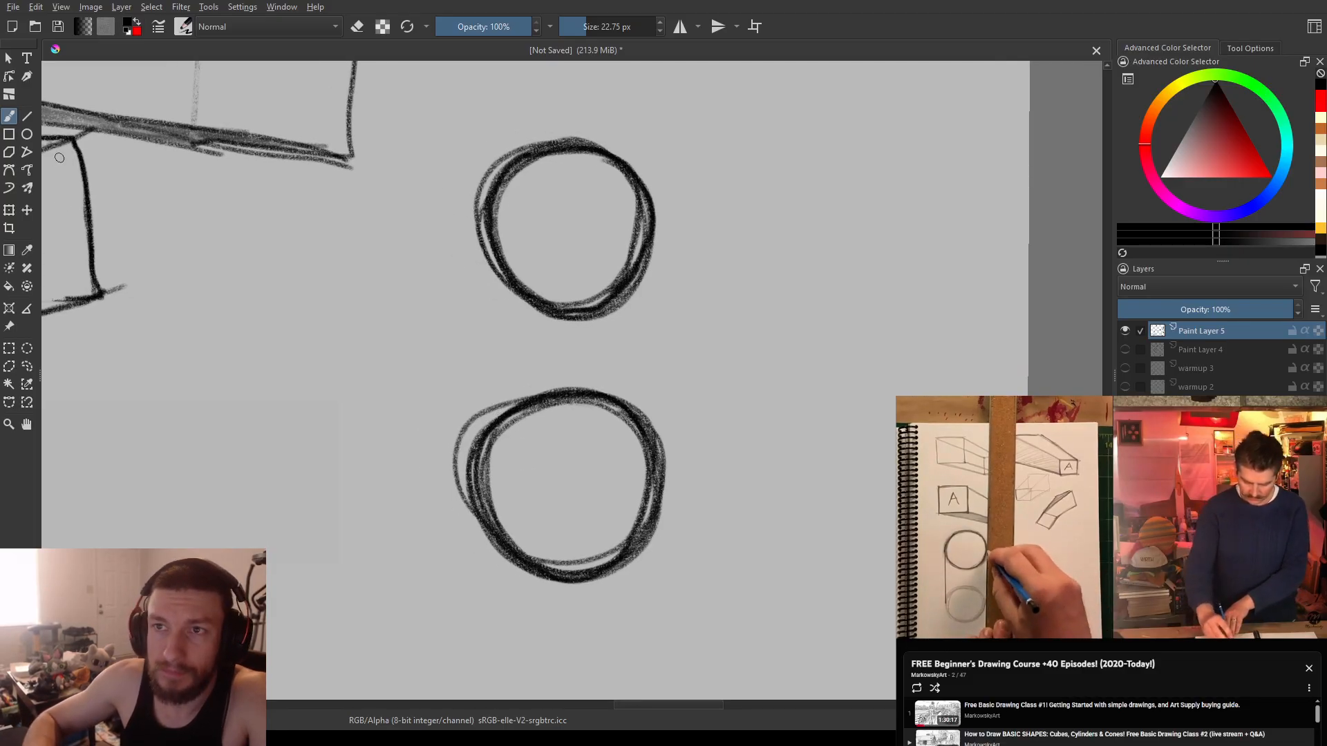
left_click(28, 115)
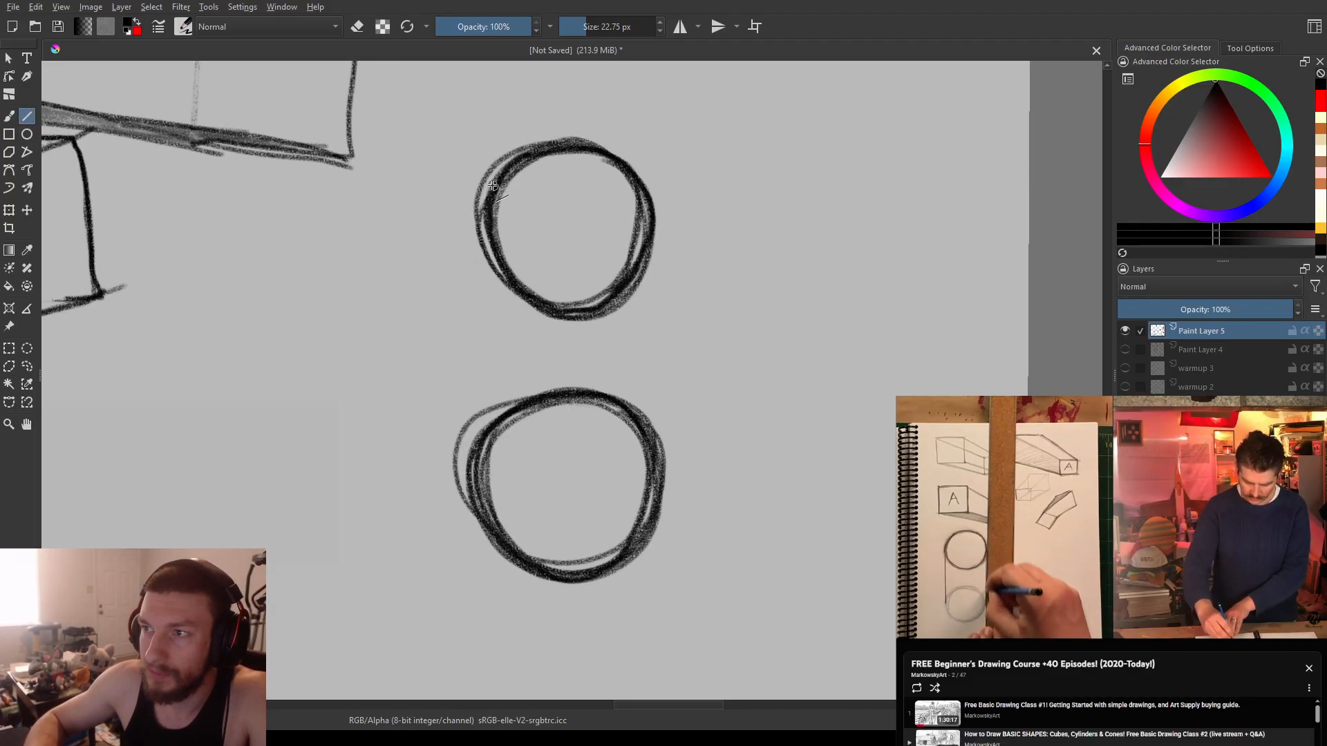
left_click_drag(480, 228, 481, 423)
key("ctrl+z")
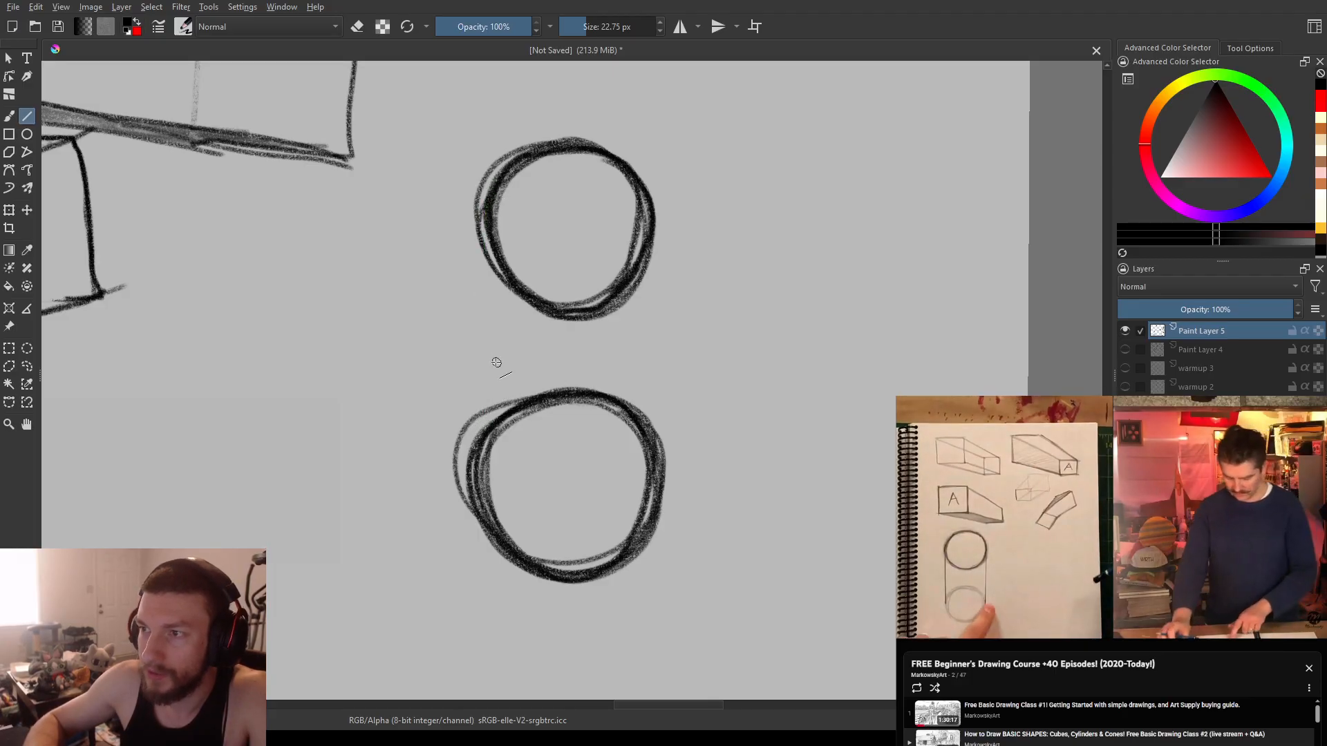
- Draw a freehand vertical line with the brush connecting the left sides of the two circles
key("b")
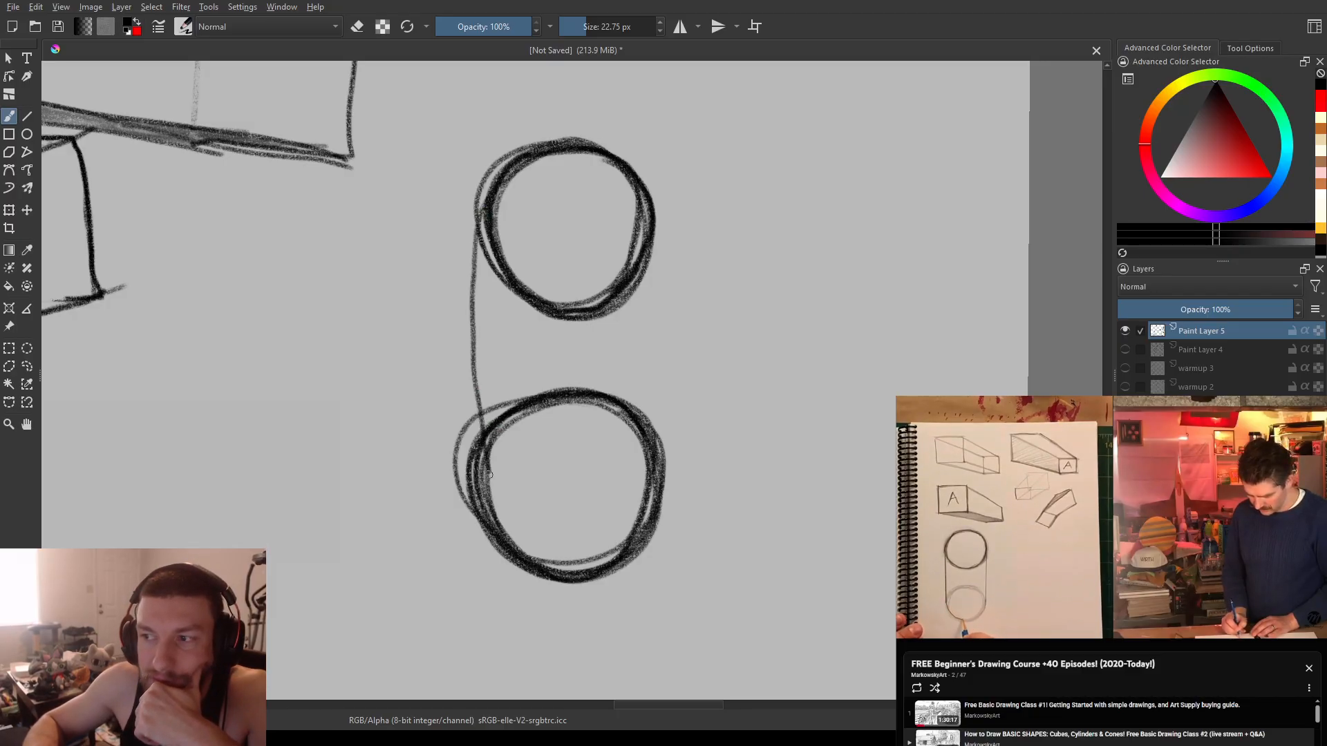
key("ctrl+z")
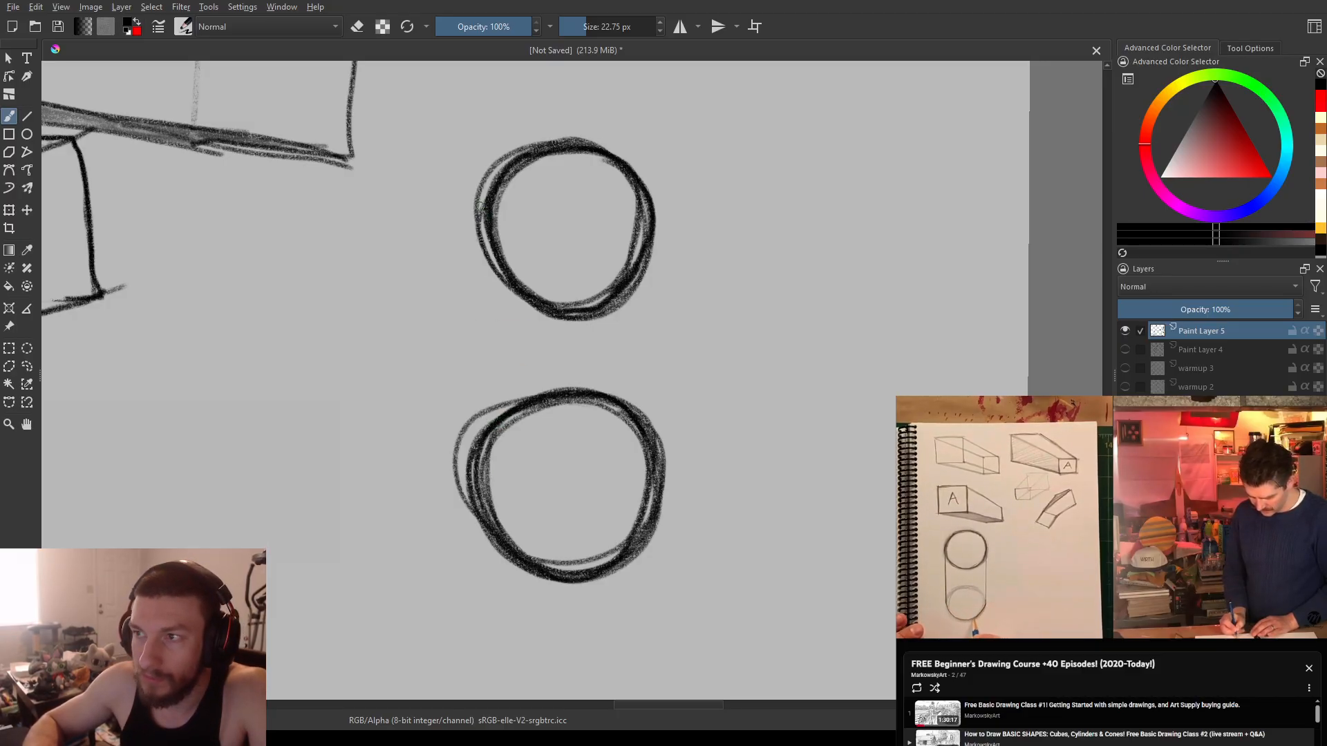
left_click_drag(486, 264, 479, 432)
key("ctrl+z")
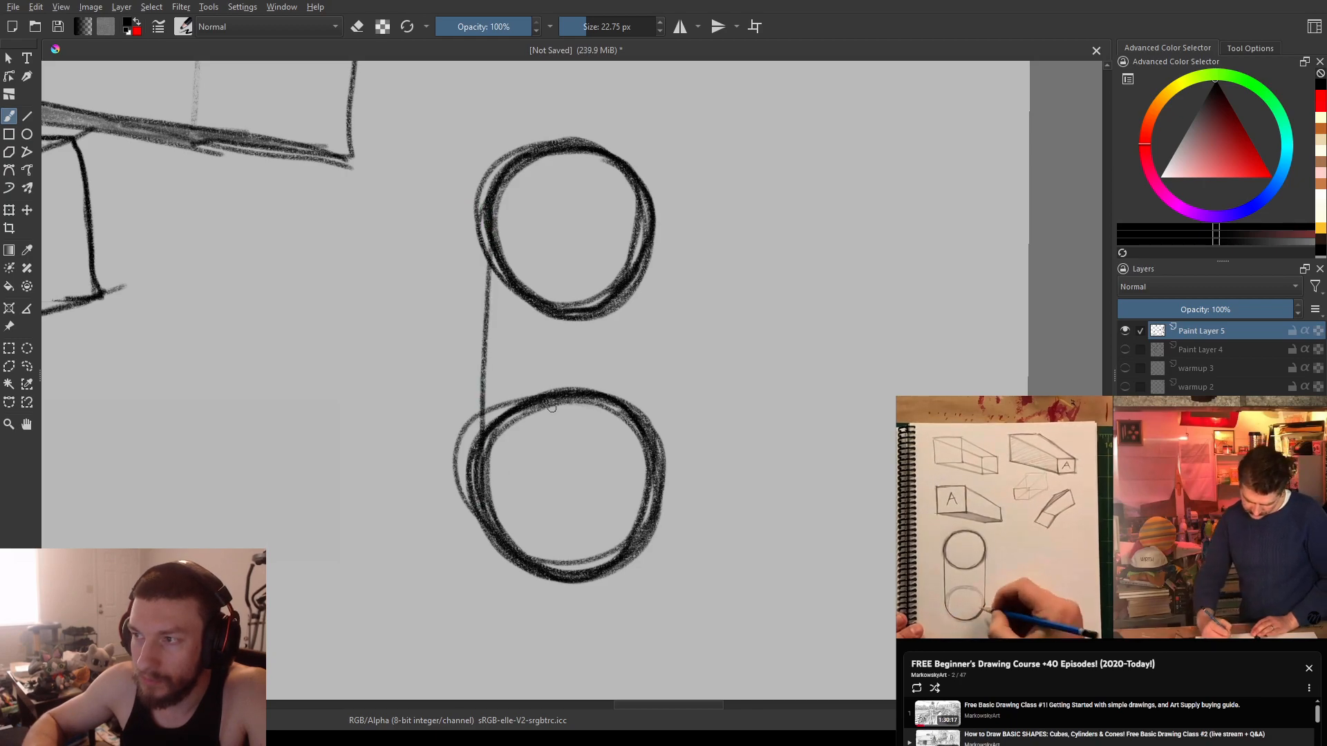
- Draw a freehand vertical line connecting the right sides of the two circles, undoing the unwanted attempts
left_click_drag(655, 215, 675, 510)
key("ctrl+z")
left_click_drag(654, 221, 666, 521)
key("ctrl+z")
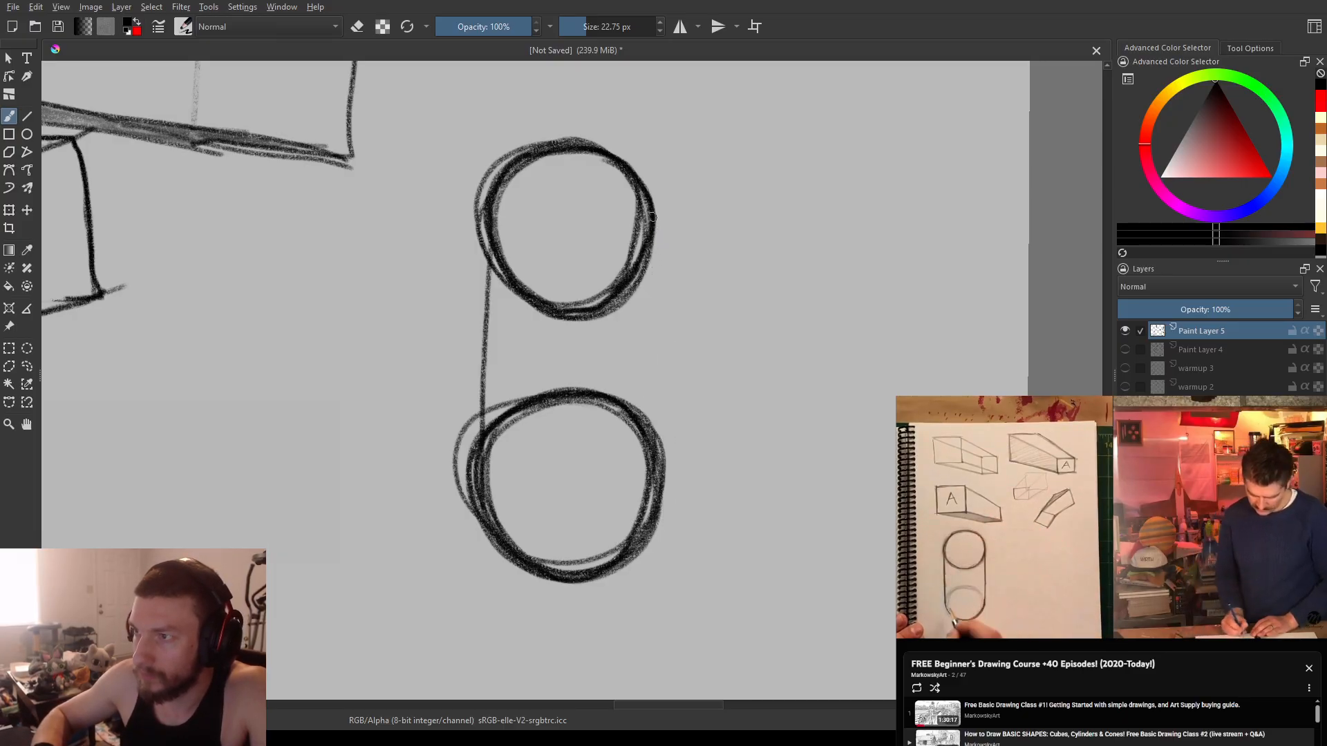
left_click_drag(648, 316, 658, 463)
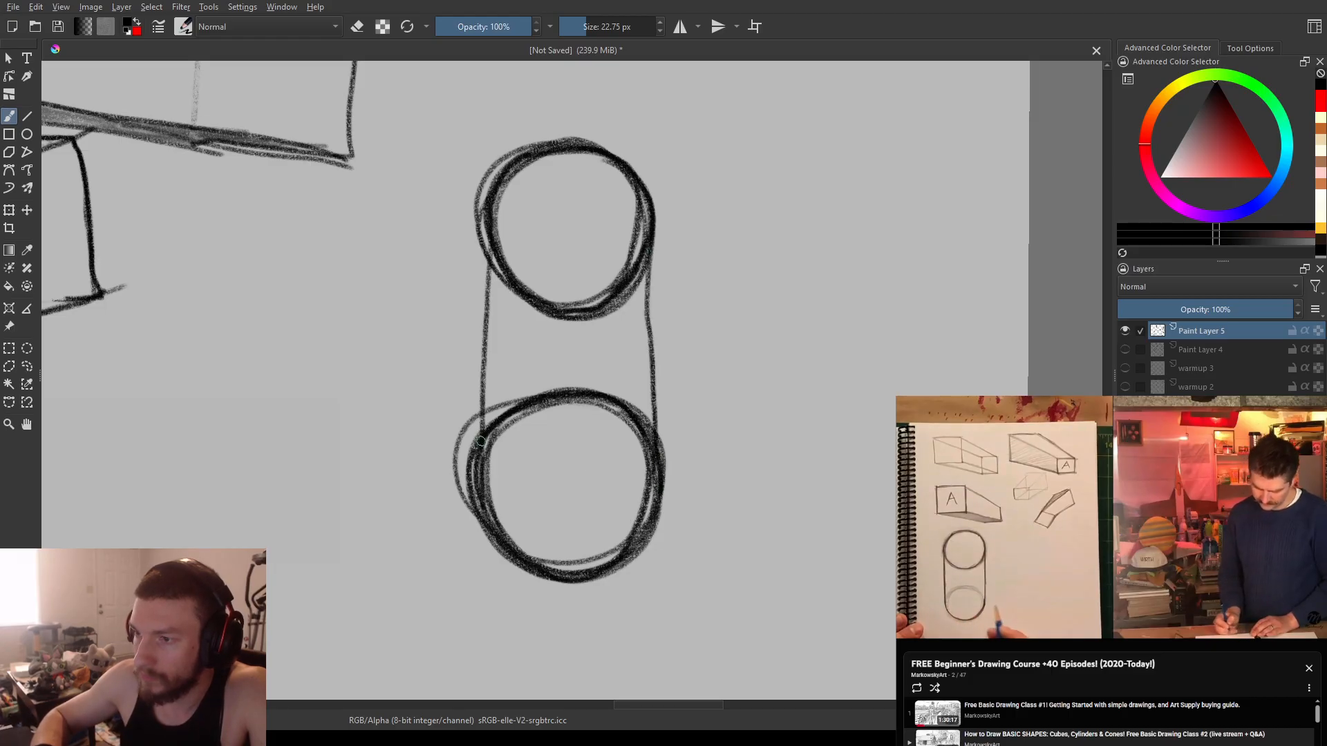
left_click_drag(485, 483, 504, 527)
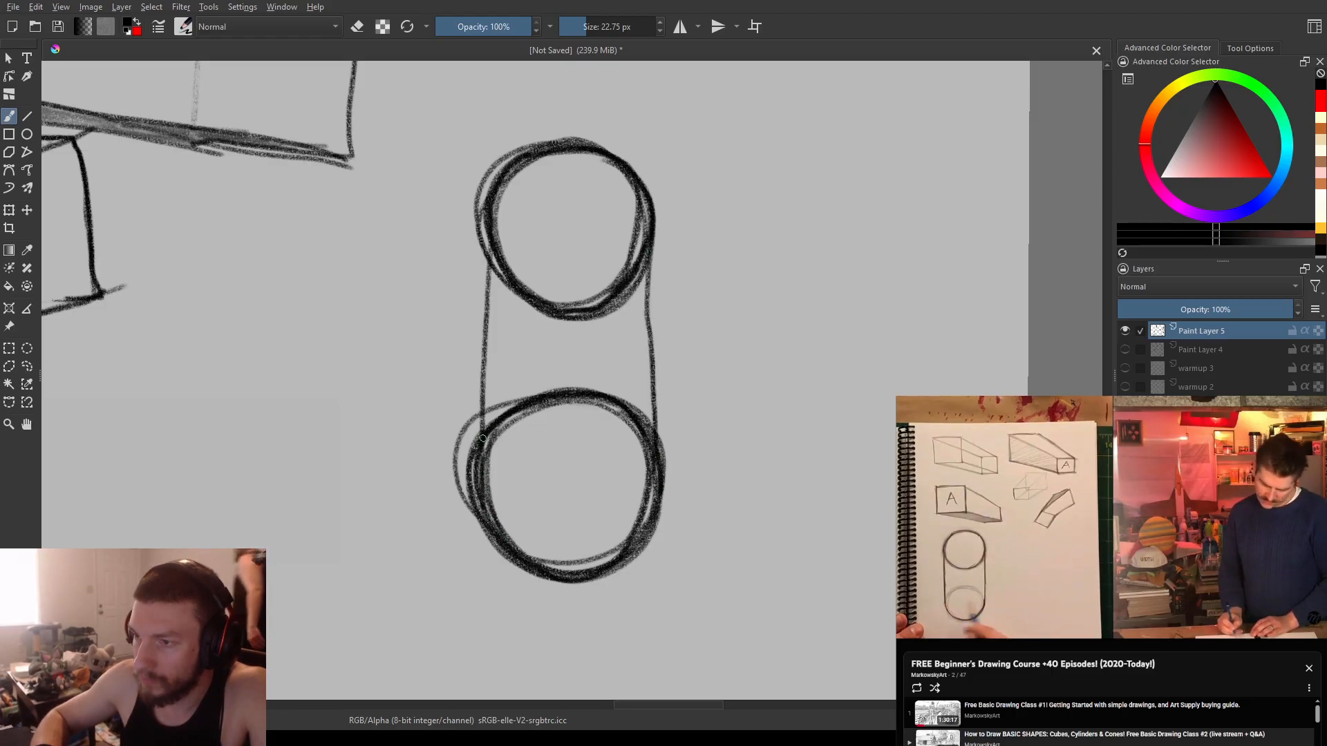
- Trace the cylinder's side lines, bottom curve and upper circle in red, with a fainter red arc for the hidden bottom edge
key("x")
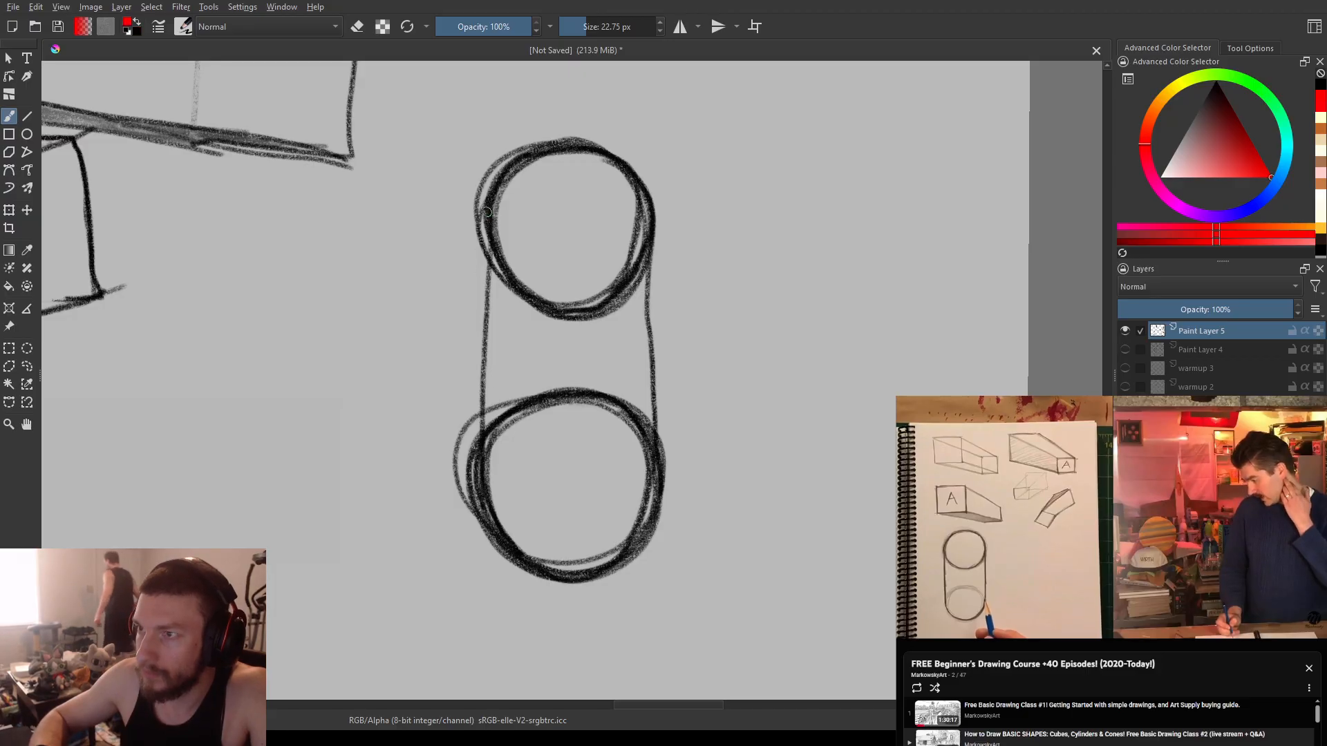
mouse_move(483, 384)
left_mouse_down()
mouse_move(489, 494)
mouse_move(511, 537)
mouse_move(546, 569)
mouse_move(586, 572)
left_mouse_up()
left_click_drag(622, 565, 651, 532)
left_click_drag(655, 216, 661, 453)
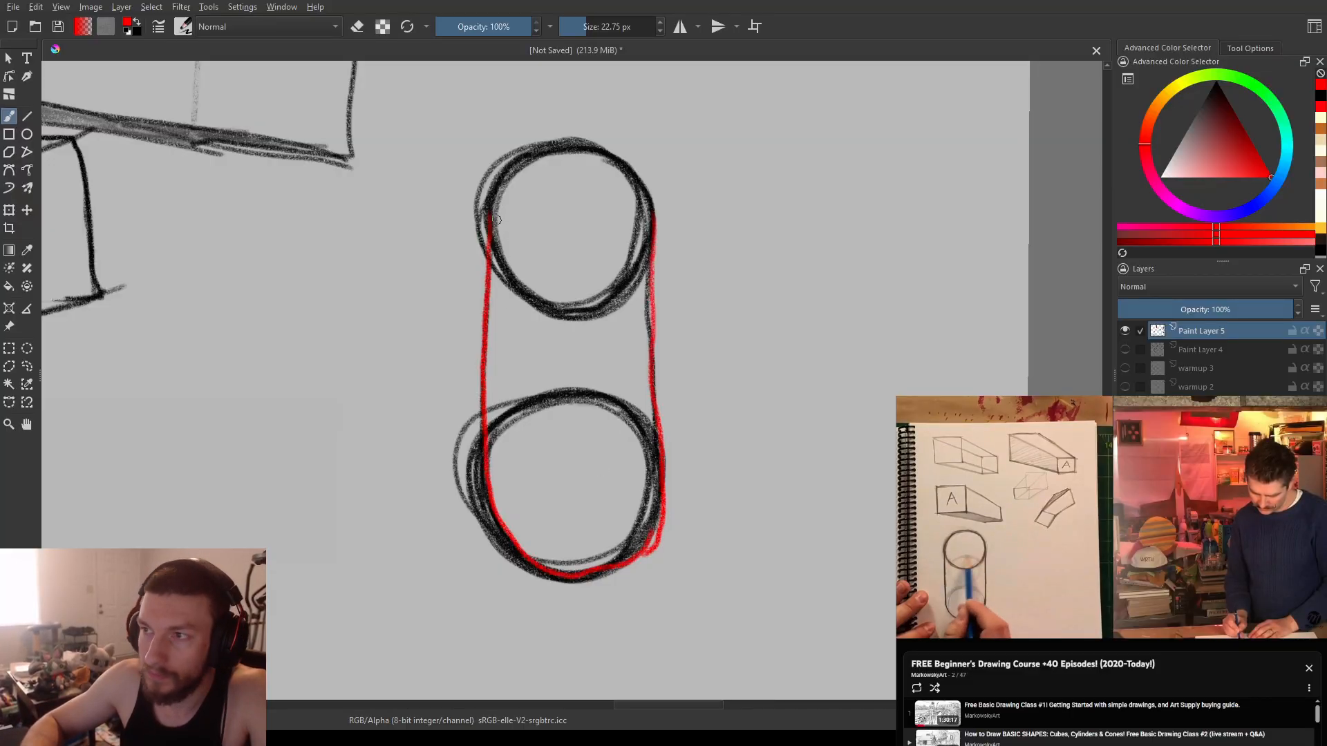
mouse_move(537, 300)
left_mouse_down()
mouse_move(589, 309)
mouse_move(653, 246)
mouse_move(646, 197)
mouse_move(616, 153)
mouse_move(574, 147)
mouse_move(514, 168)
mouse_move(482, 248)
left_mouse_up()
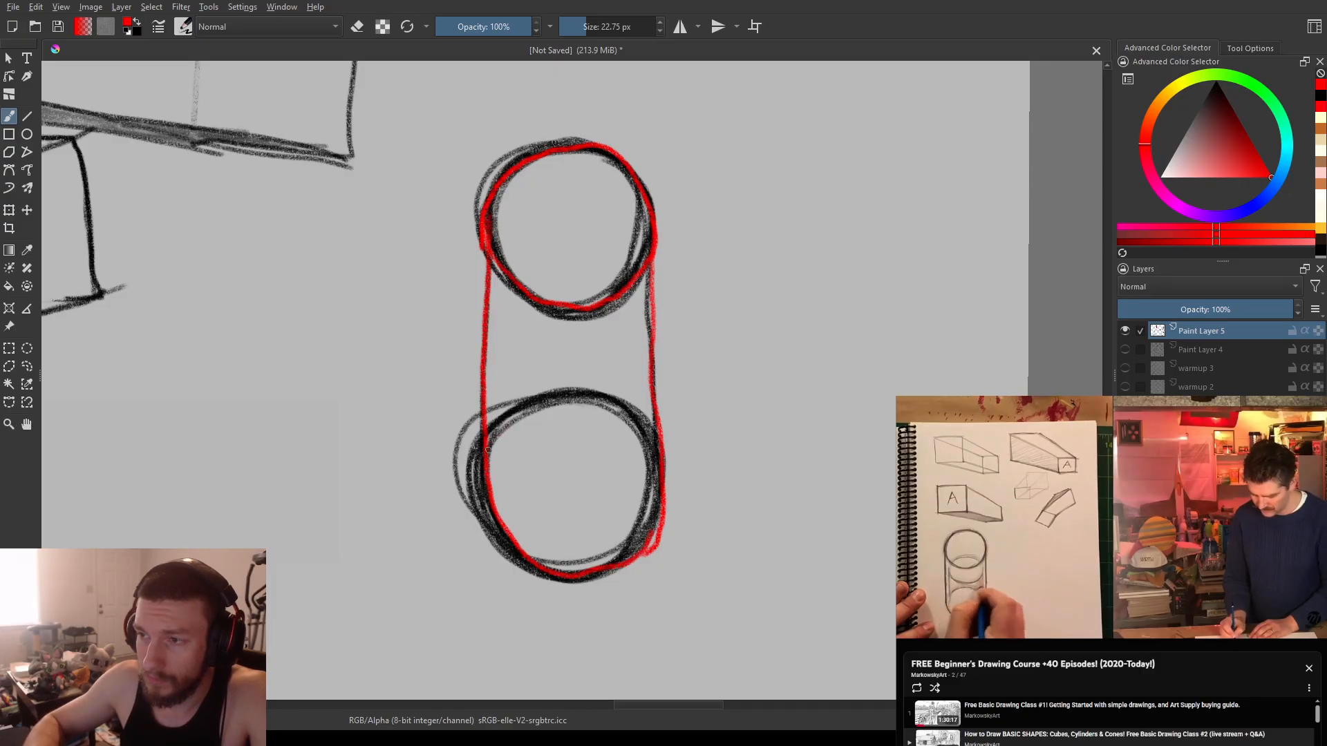
mouse_move(488, 451)
left_mouse_down()
mouse_move(546, 407)
mouse_move(611, 422)
mouse_move(659, 458)
left_mouse_up()
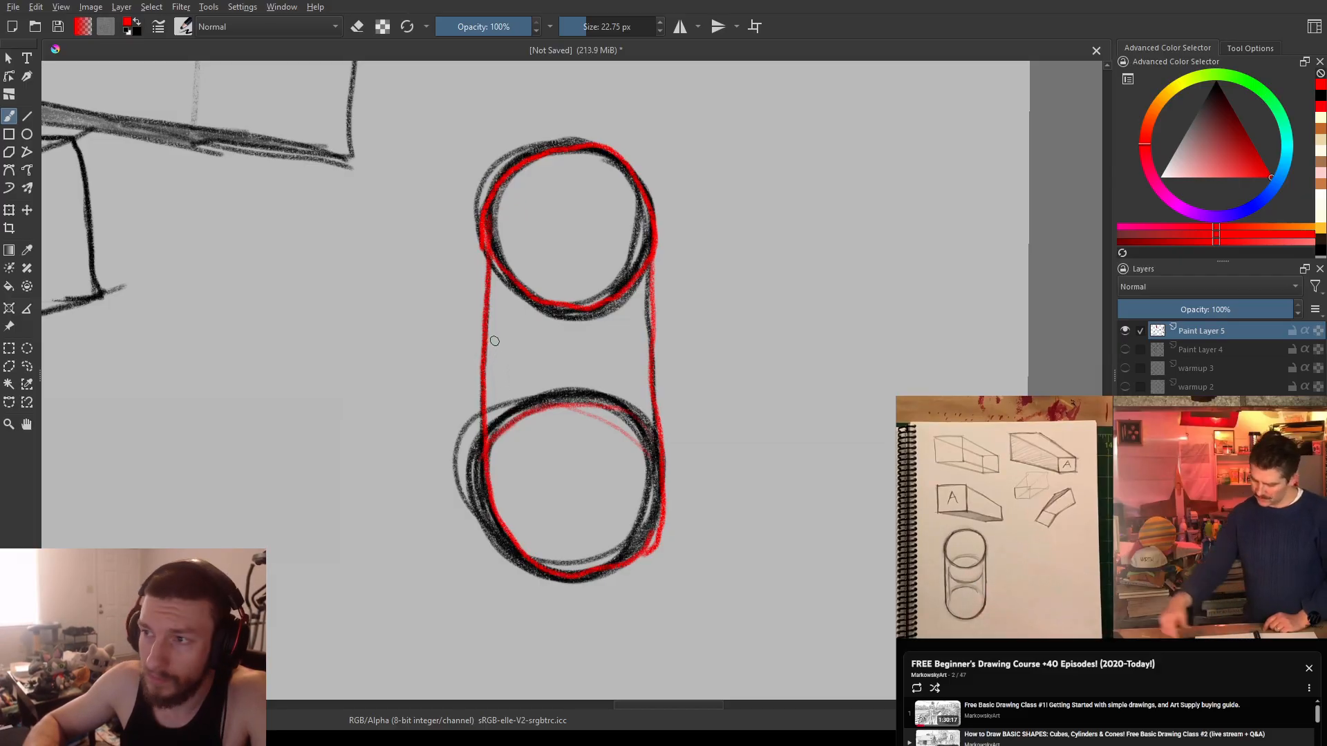
- Sketch faint red inner side lines between the two circles, undoing the trial strokes made across the middle
left_click_drag(498, 333, 499, 399)
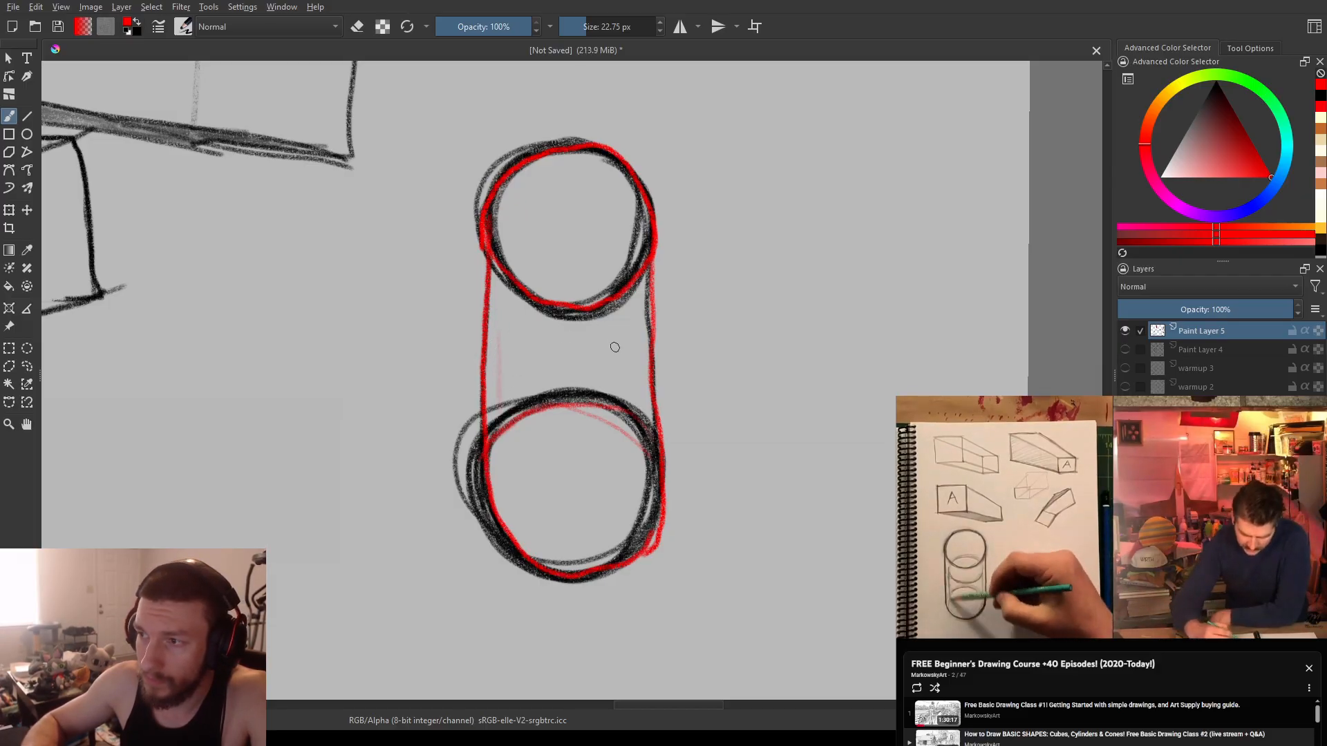
mouse_move(630, 343)
left_mouse_down()
mouse_move(637, 398)
mouse_move(622, 313)
mouse_move(637, 384)
left_mouse_up()
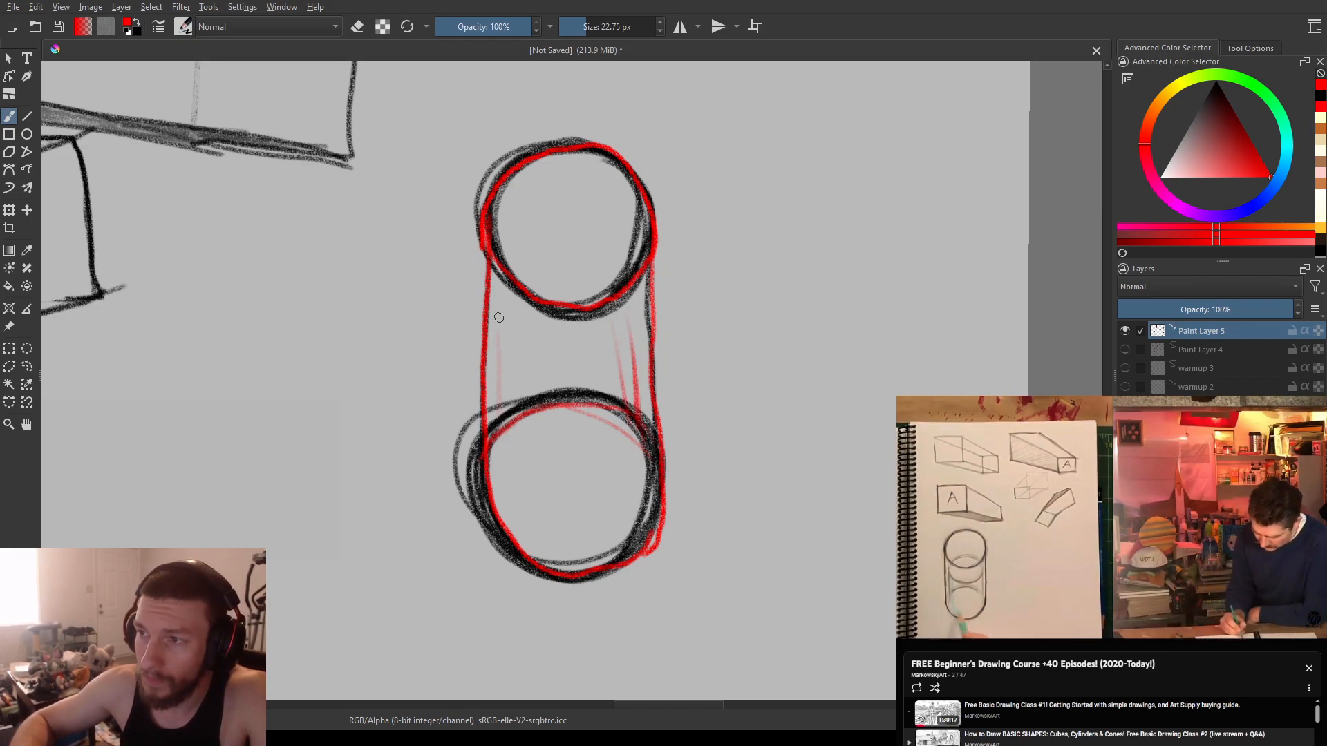
left_click_drag(543, 366, 612, 361)
key("ctrl+z")
mouse_move(499, 335)
left_mouse_down()
mouse_move(547, 376)
mouse_move(586, 386)
mouse_move(622, 348)
left_mouse_up()
key("ctrl+z")
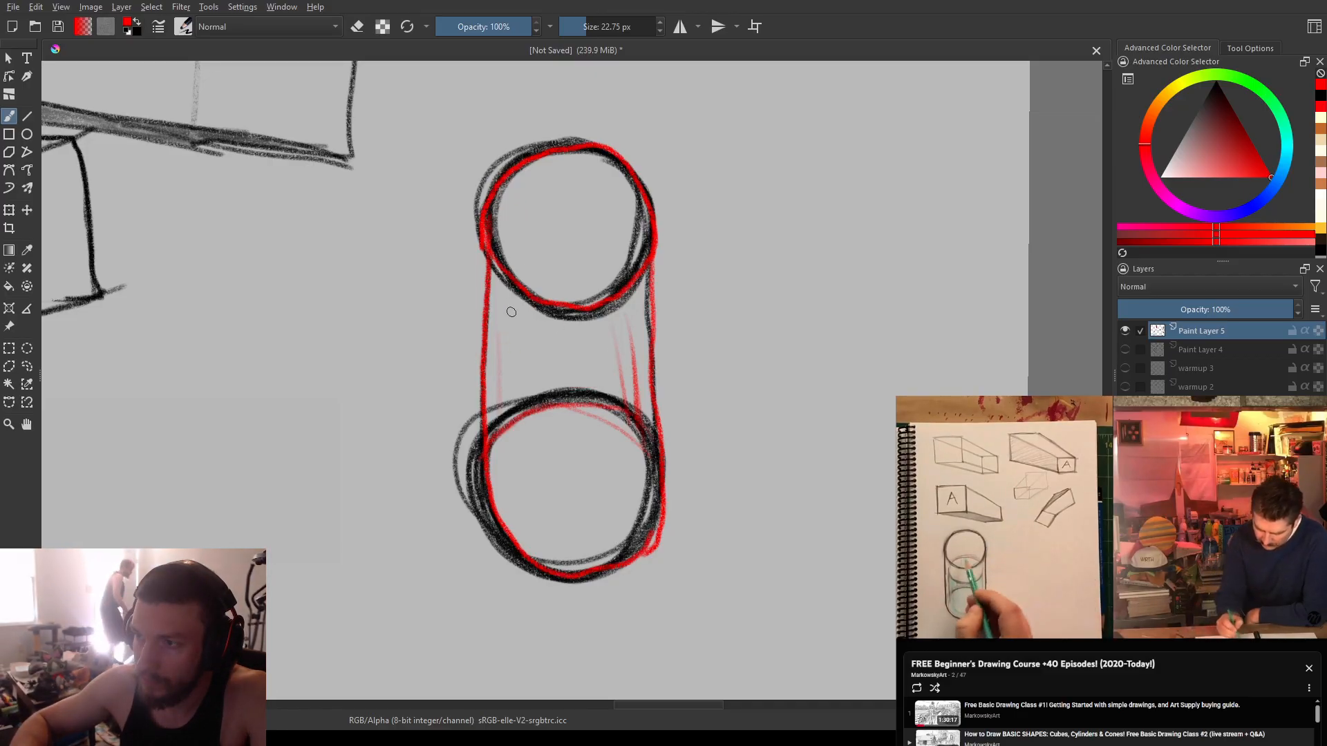
- Draw two smaller red rounded ends inside the cylinder, one overlapping the upper circle and one within the lower circle
mouse_move(549, 277)
left_mouse_down()
mouse_move(496, 317)
mouse_move(523, 353)
mouse_move(613, 345)
mouse_move(579, 276)
mouse_move(537, 269)
mouse_move(508, 308)
mouse_move(523, 343)
mouse_move(593, 349)
left_mouse_up()
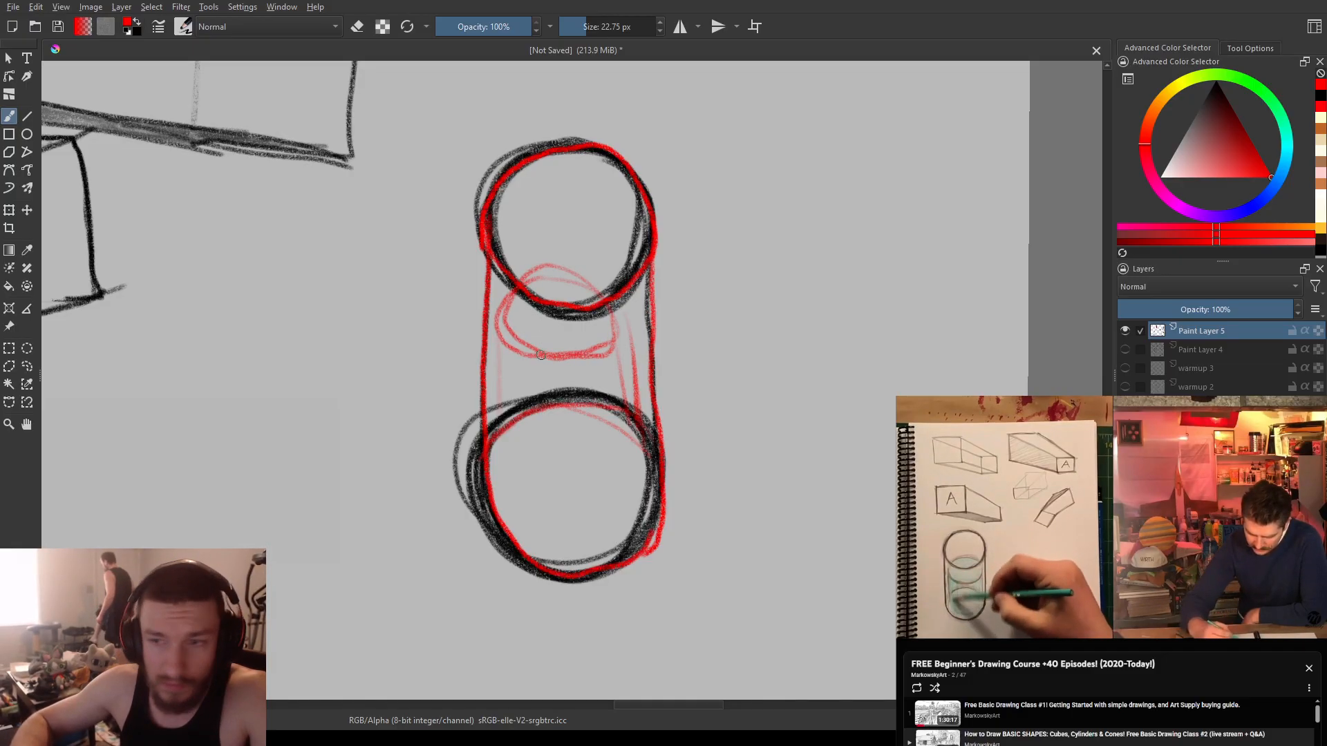
mouse_move(508, 456)
left_mouse_down()
mouse_move(521, 500)
mouse_move(604, 532)
left_mouse_up()
key("ctrl+z")
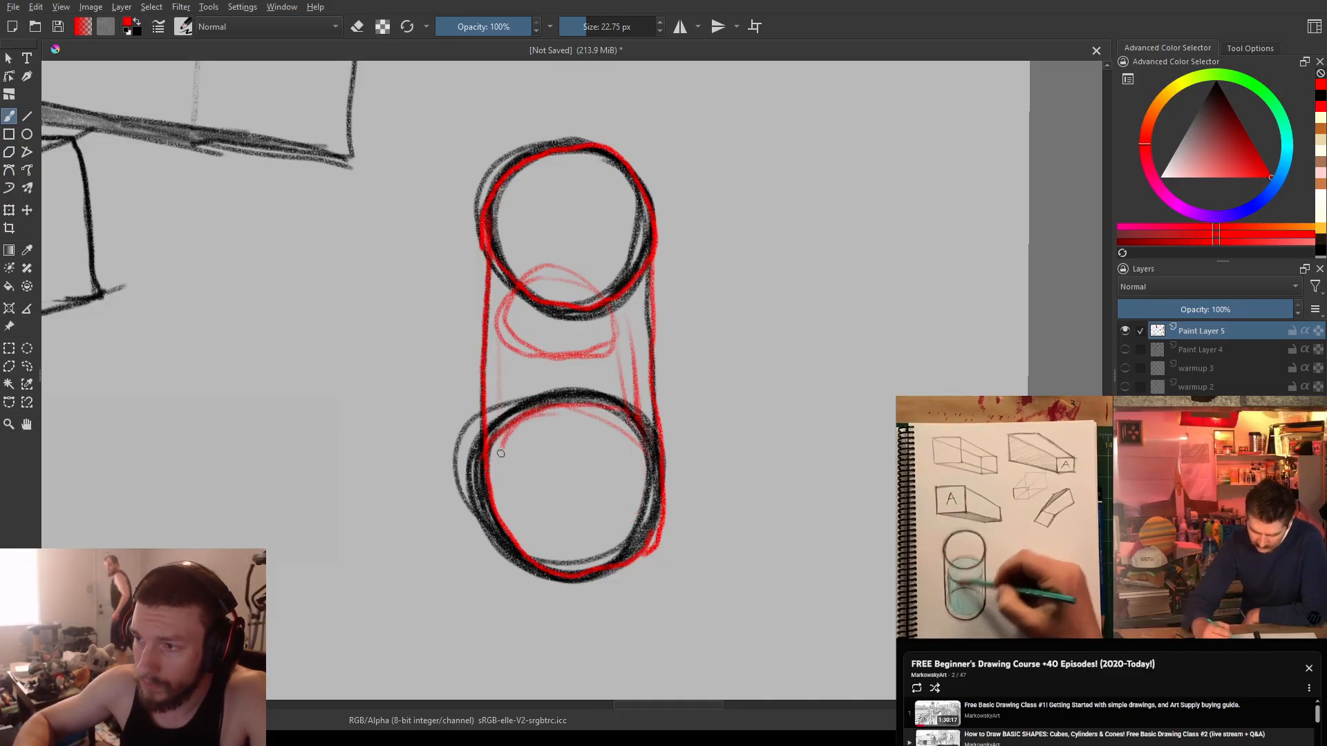
mouse_move(502, 447)
left_mouse_down()
mouse_move(541, 522)
mouse_move(607, 522)
left_mouse_up()
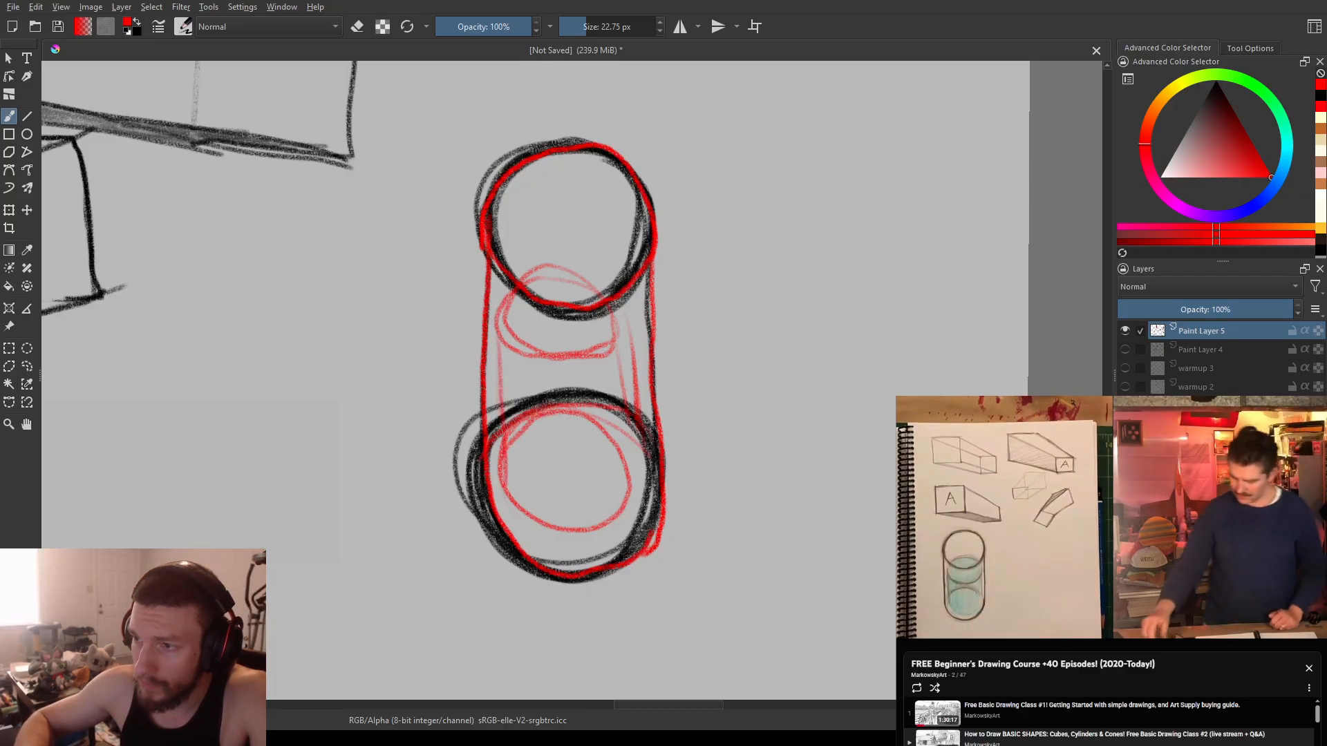
- Strengthen the inner cylinder's right side with red strokes joining its two rounded ends
mouse_move(614, 333)
left_mouse_down()
mouse_move(634, 494)
mouse_move(623, 500)
left_mouse_up()
key("ctrl+z")
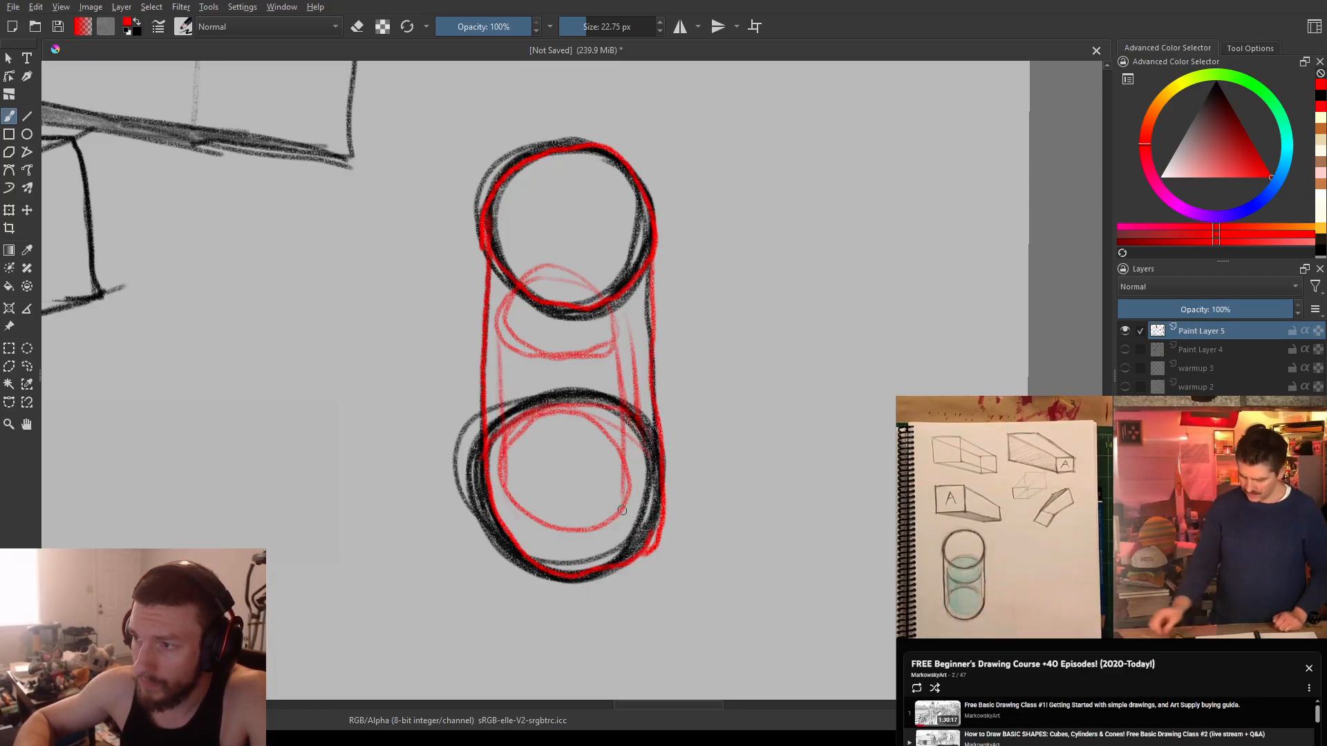
left_click_drag(615, 339, 630, 411)
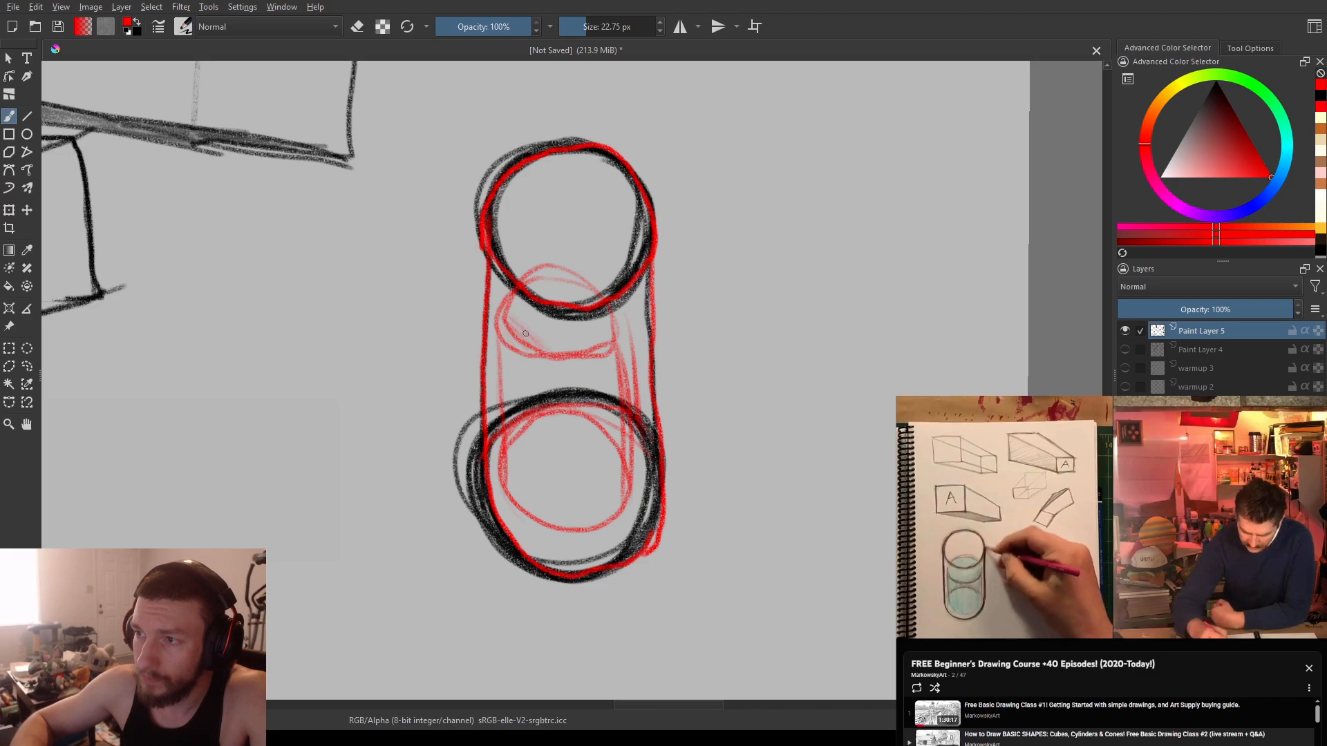
- Shade the inner cylinder's top, bottom and body with light red diagonal hatching
left_click_drag(546, 340, 506, 296)
mouse_move(556, 338)
left_mouse_down()
mouse_move(601, 321)
mouse_move(539, 286)
mouse_move(603, 320)
left_mouse_up()
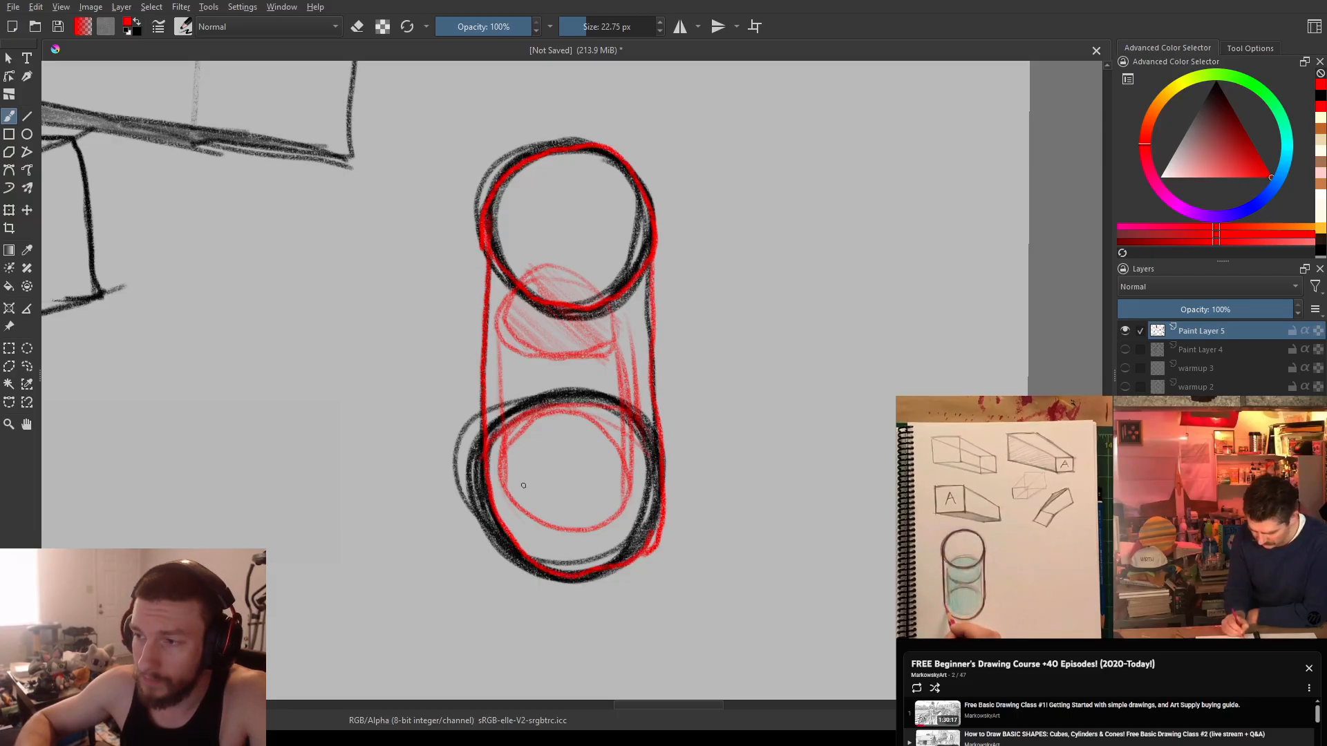
mouse_move(511, 494)
left_mouse_down()
mouse_move(556, 511)
mouse_move(519, 449)
left_mouse_up()
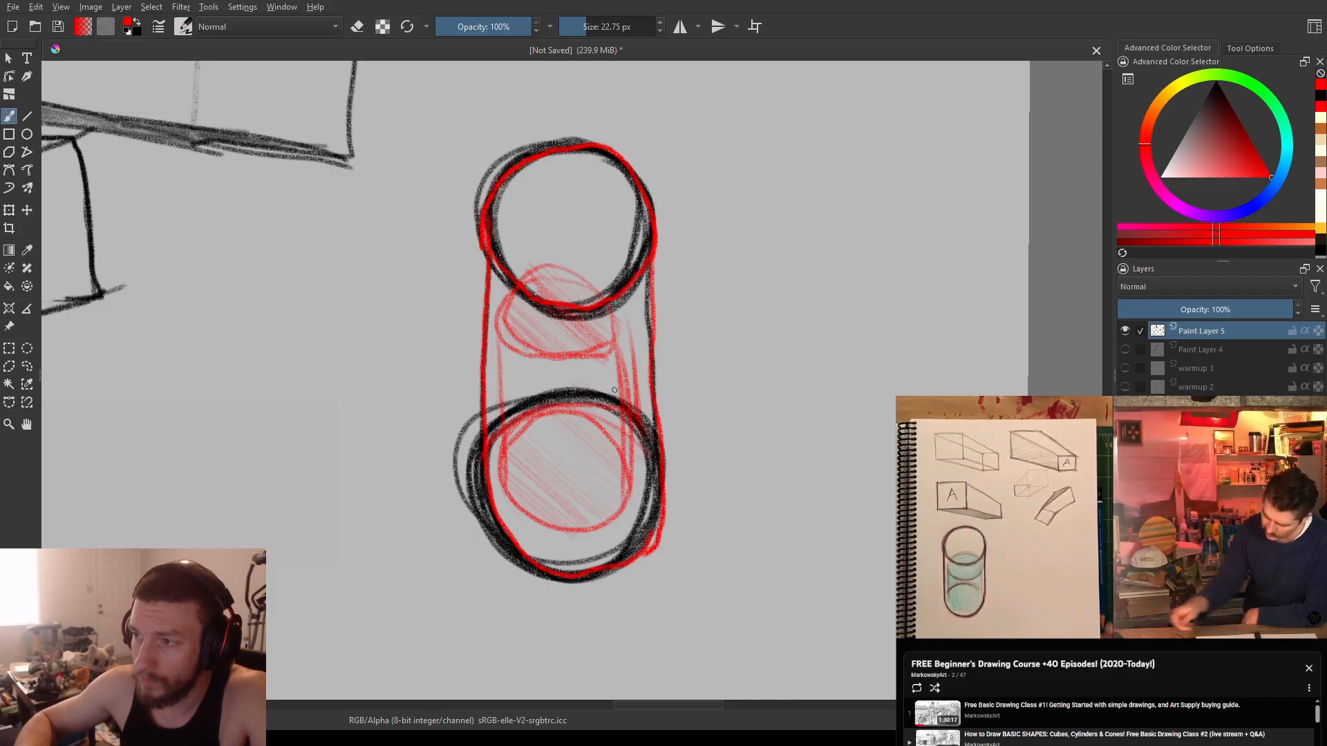
left_click_drag(499, 390, 536, 430)
mouse_move(508, 355)
left_mouse_down()
mouse_move(551, 399)
mouse_move(611, 414)
left_mouse_up()
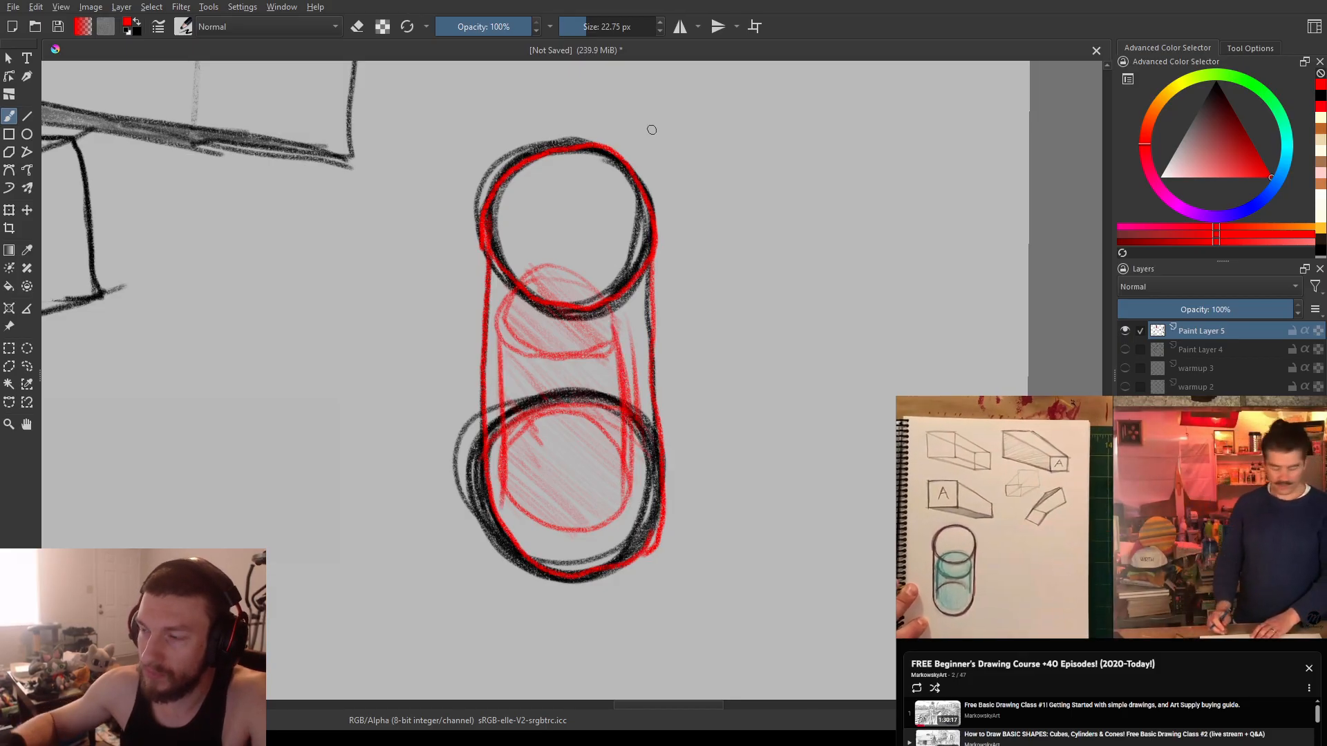
- Sketch a light black circle in the empty area below the shaded tapered box, undoing the first attempt
scroll(661, 130, "down", 4)
left_click_drag(562, 264, 539, 352)
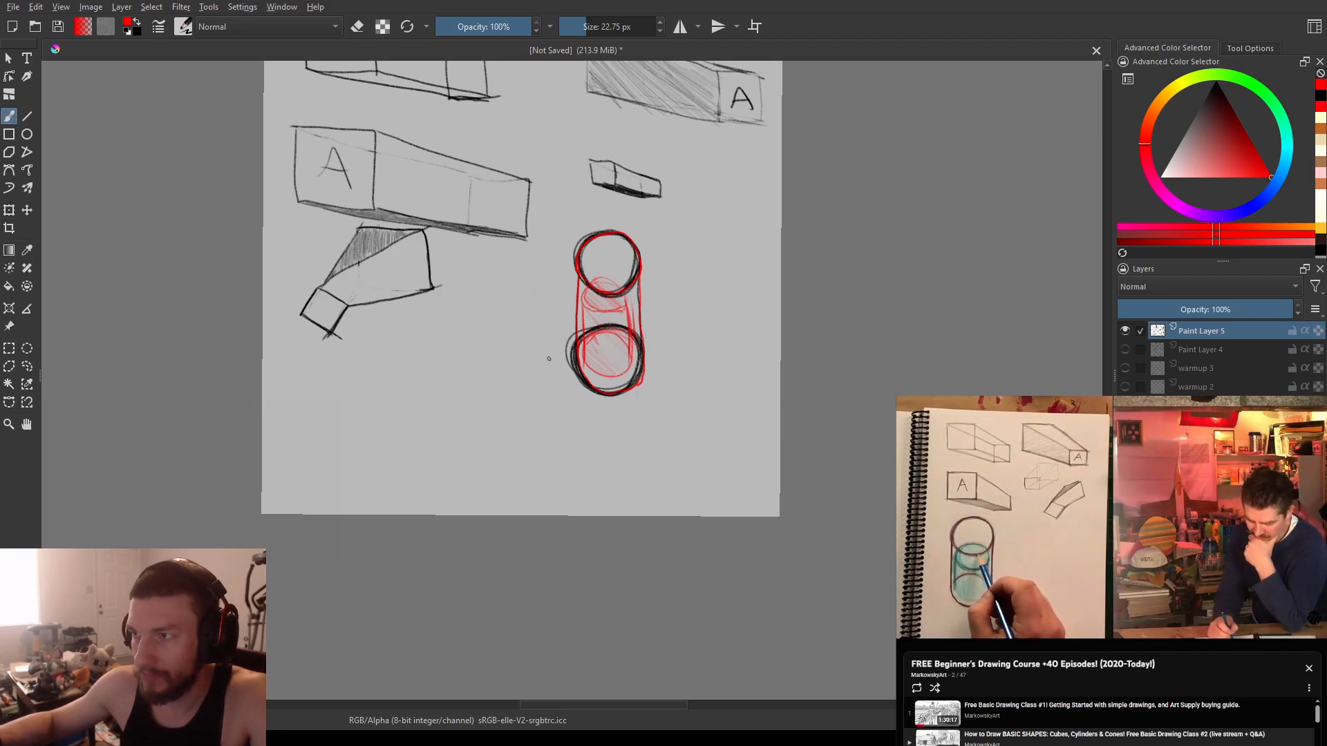
scroll(532, 369, "up", 2)
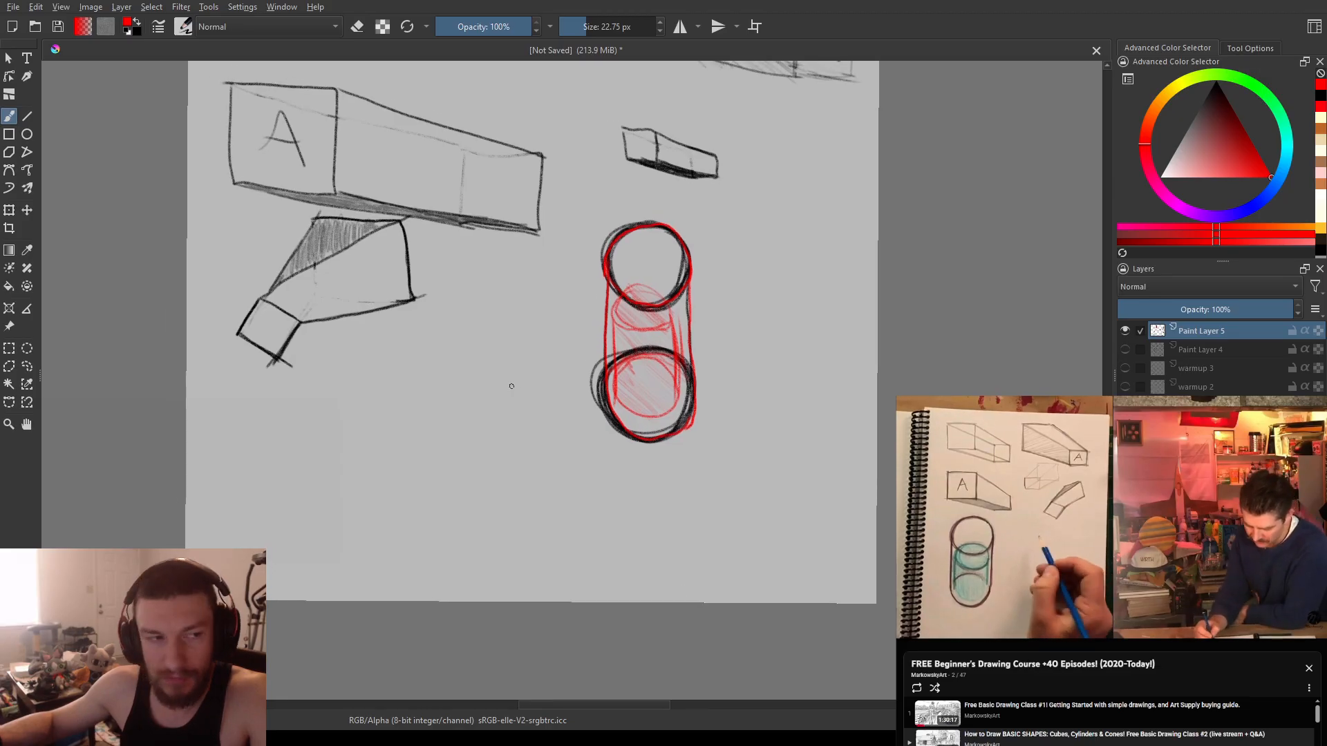
key("x")
scroll(515, 356, "up", 3)
left_click_drag(516, 356, 843, 210)
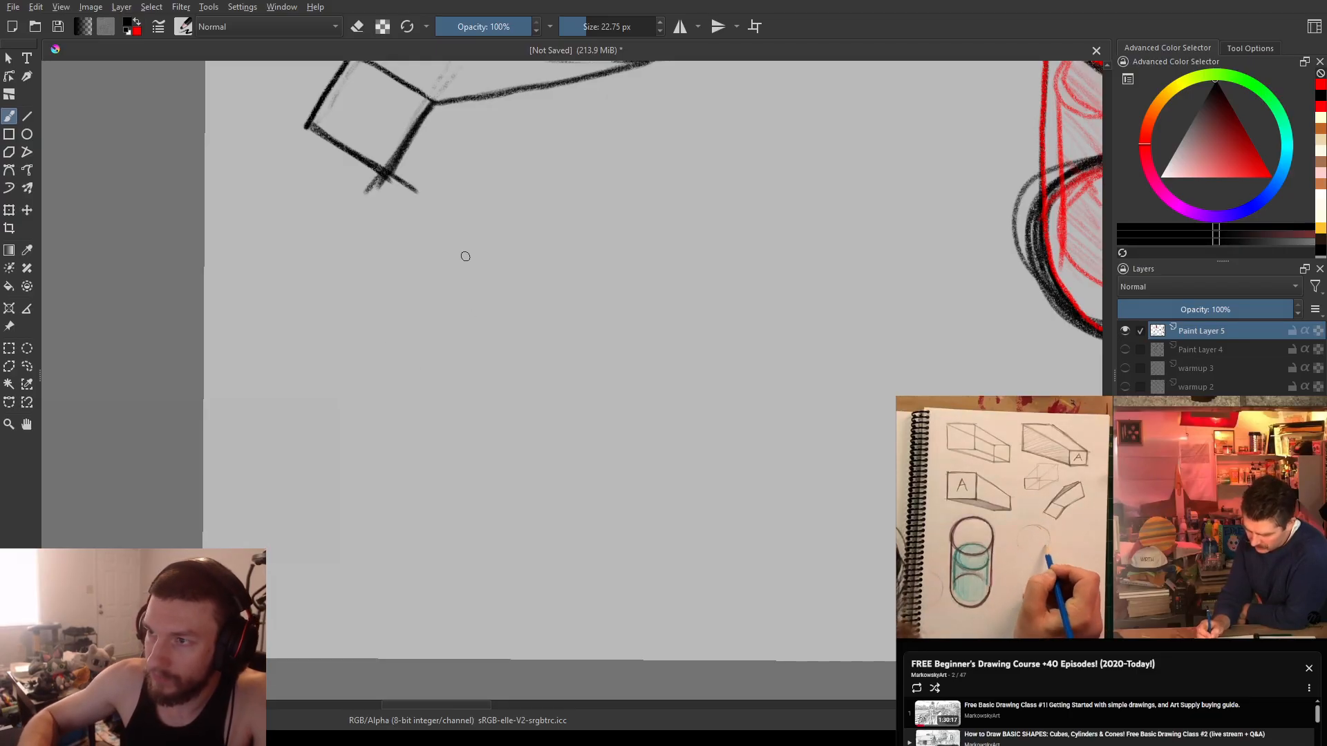
mouse_move(422, 276)
left_mouse_down()
mouse_move(386, 341)
mouse_move(405, 405)
mouse_move(486, 436)
left_mouse_up()
key("ctrl+z")
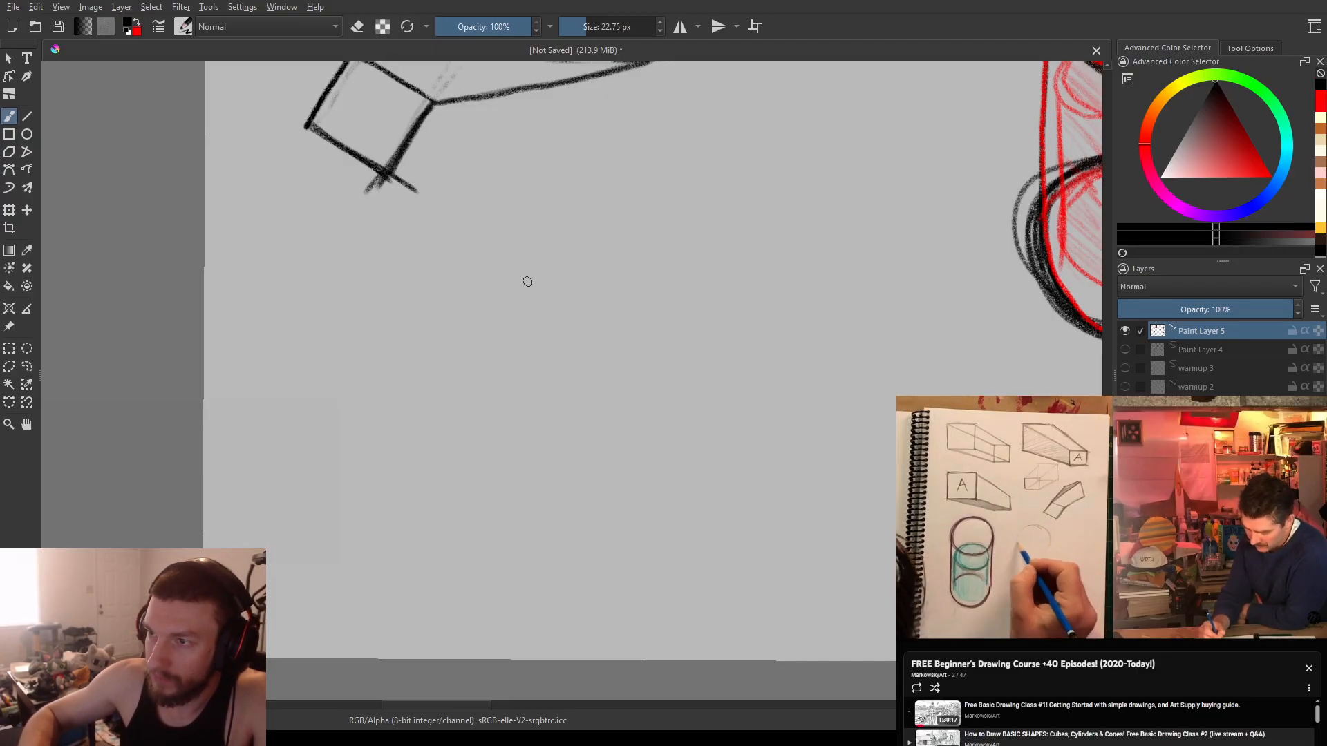
mouse_move(462, 288)
left_mouse_down()
mouse_move(480, 391)
mouse_move(569, 370)
mouse_move(524, 276)
mouse_move(450, 311)
left_mouse_up()
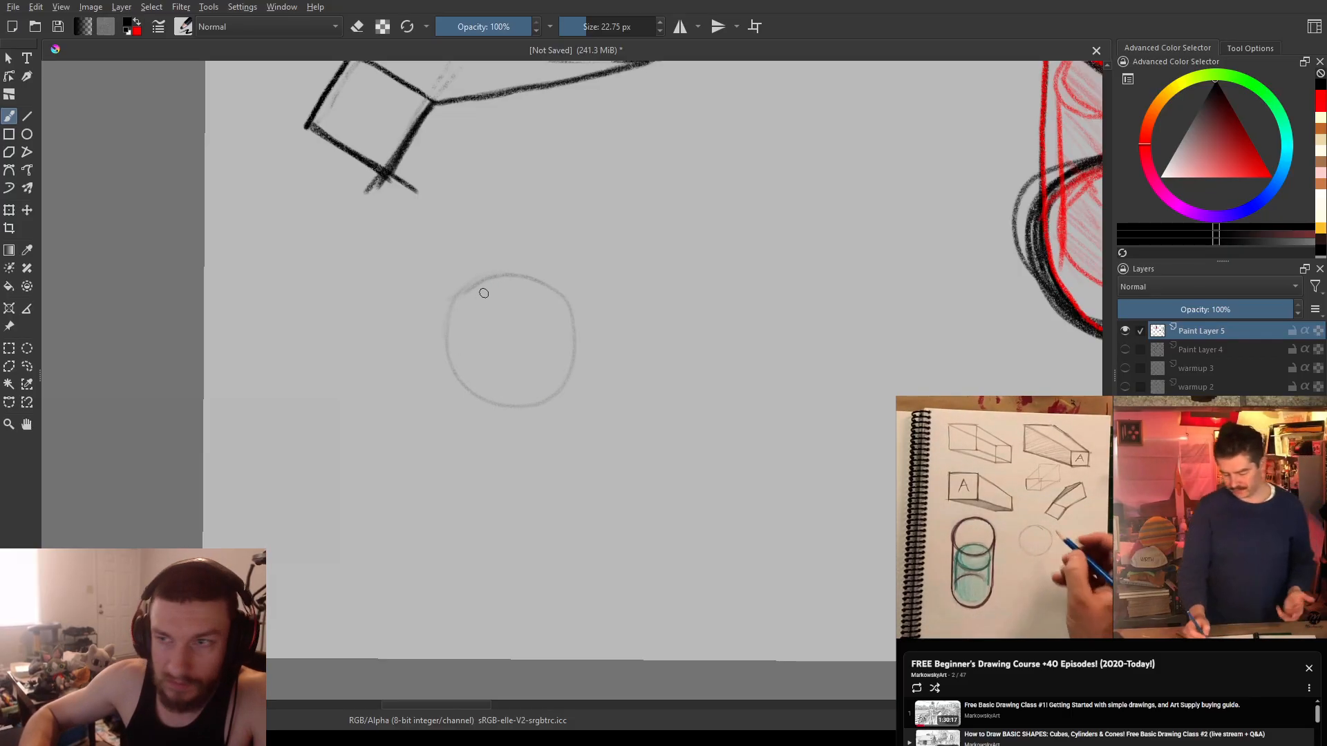
- Sketch a second black circle of similar size below the light one, undoing unwanted strokes and reworking its outline
left_click_drag(535, 402, 518, 300)
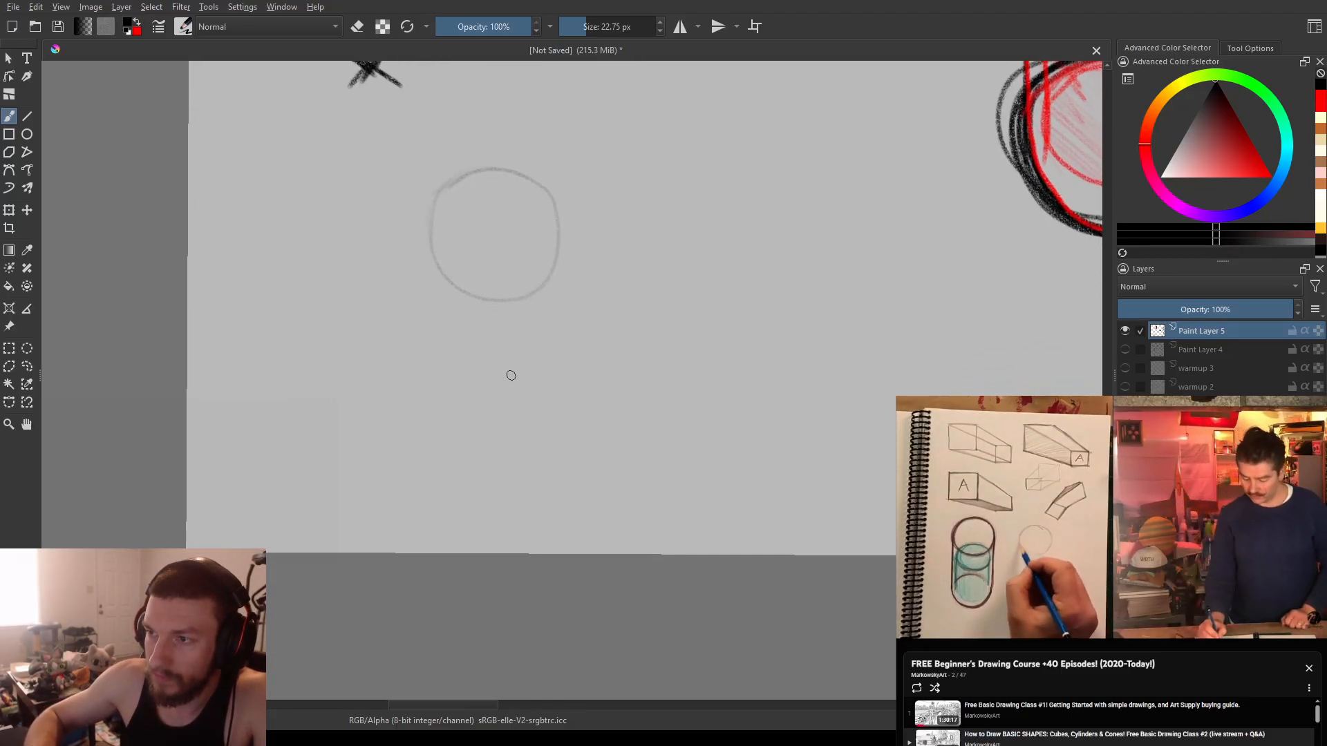
left_click_drag(512, 365, 501, 373)
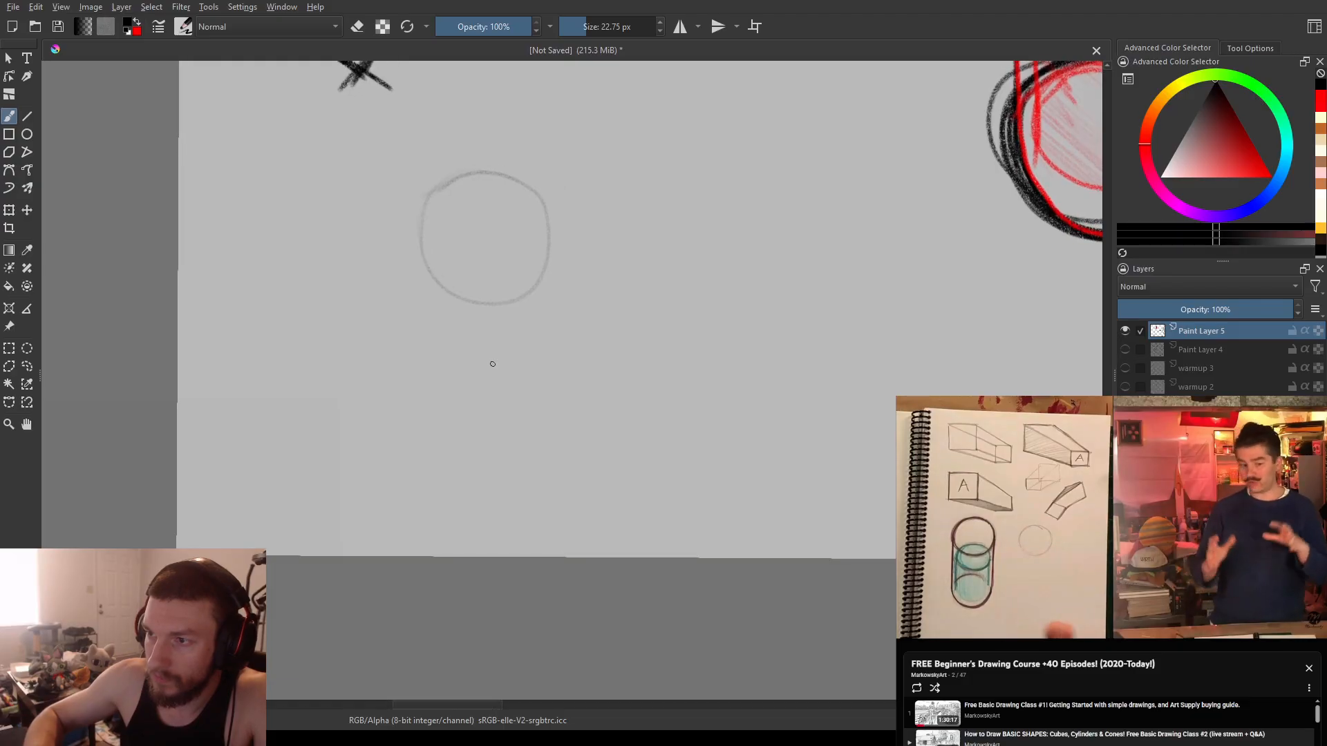
mouse_move(481, 354)
left_mouse_down()
mouse_move(444, 435)
mouse_move(478, 472)
mouse_move(517, 476)
mouse_move(550, 446)
mouse_move(542, 392)
mouse_move(490, 354)
left_mouse_up()
key("ctrl+z")
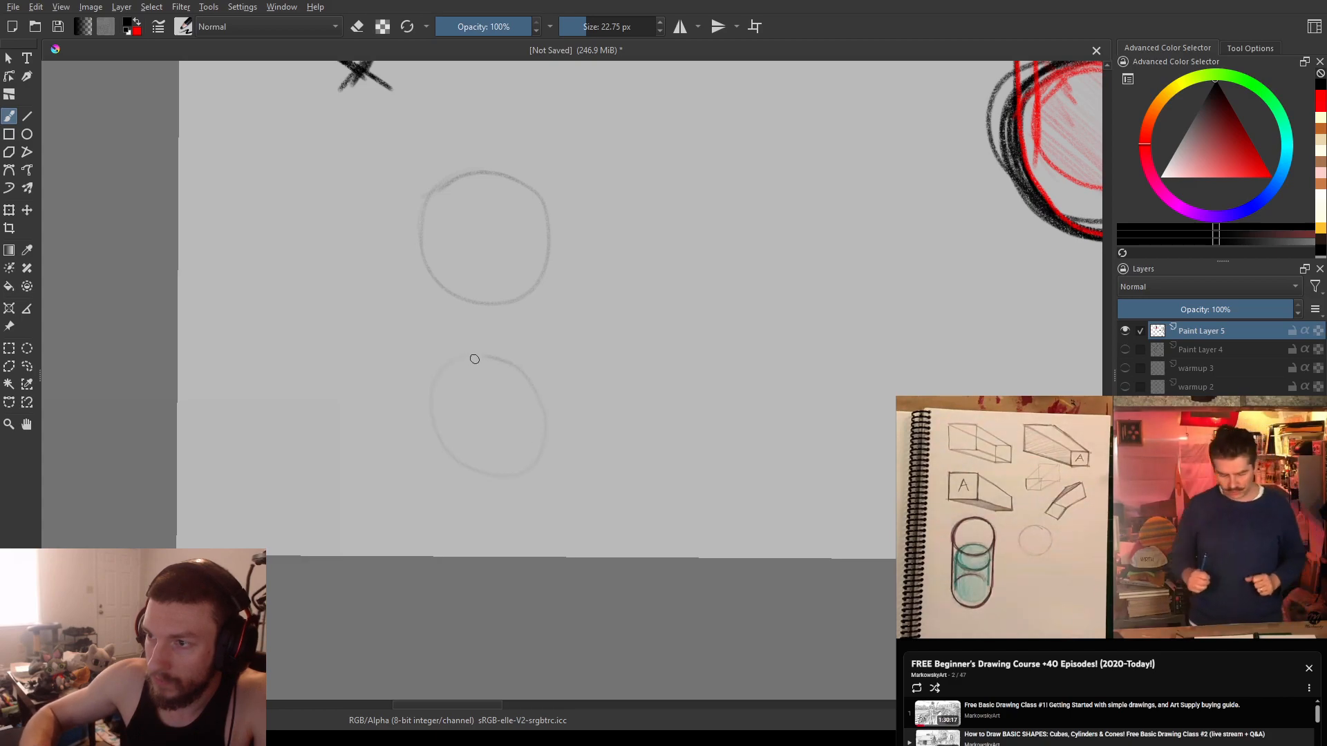
mouse_move(455, 354)
left_mouse_down()
mouse_move(481, 460)
mouse_move(544, 459)
mouse_move(558, 400)
mouse_move(512, 358)
mouse_move(456, 352)
mouse_move(421, 419)
mouse_move(460, 462)
mouse_move(439, 364)
mouse_move(446, 414)
mouse_move(470, 450)
mouse_move(547, 465)
mouse_move(567, 436)
mouse_move(551, 338)
left_mouse_up()
key("ctrl+z")
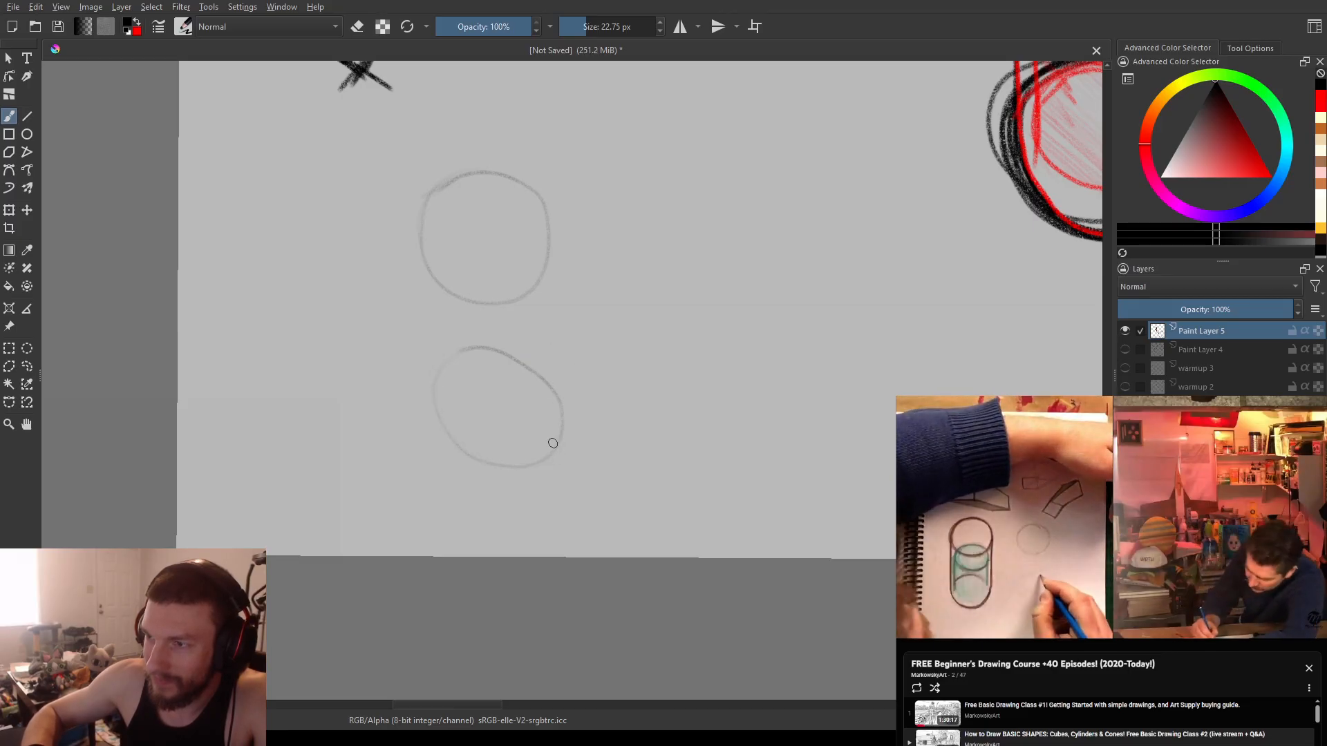
mouse_move(561, 397)
left_mouse_down()
mouse_move(555, 368)
mouse_move(511, 335)
mouse_move(454, 347)
mouse_move(433, 394)
mouse_move(446, 436)
mouse_move(482, 460)
mouse_move(552, 450)
mouse_move(567, 390)
left_mouse_up()
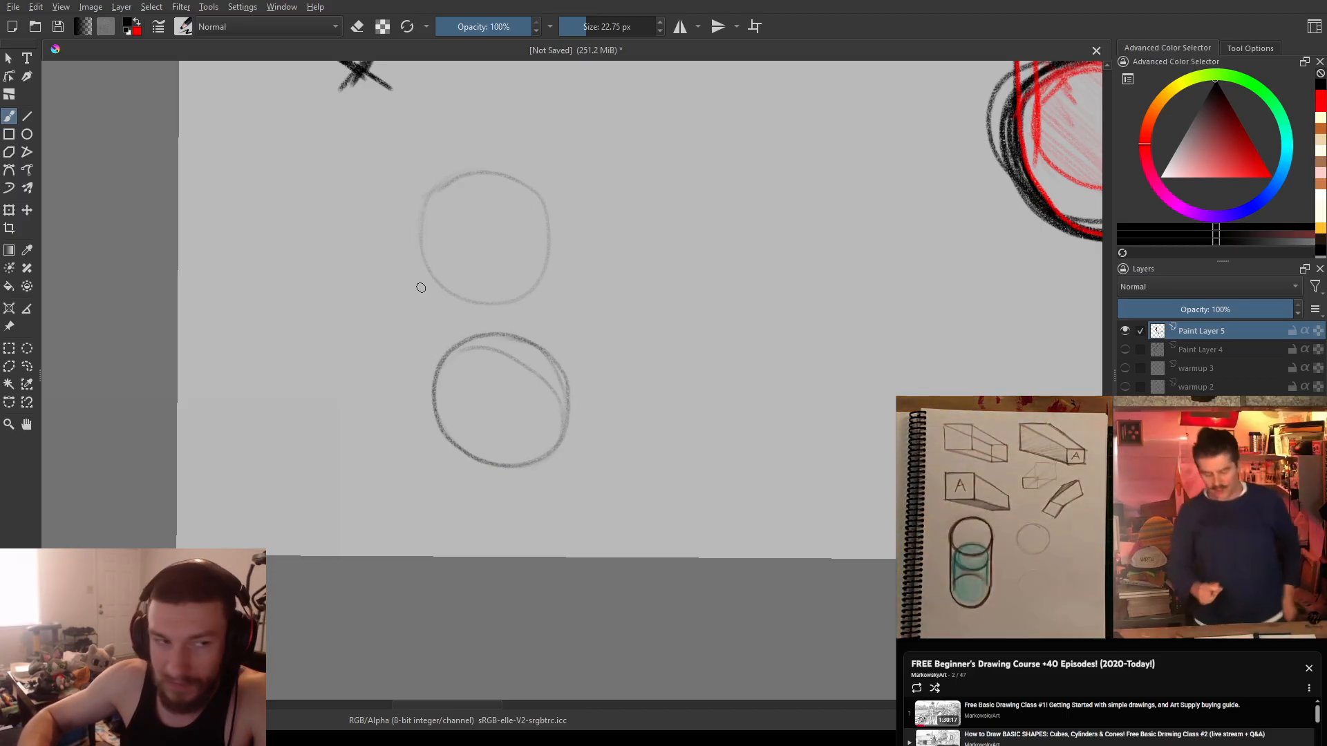
- Connect the new circles with light side lines, then darken the top circle, sides and lower front curve into a cylinder outline
left_click_drag(441, 293, 433, 332)
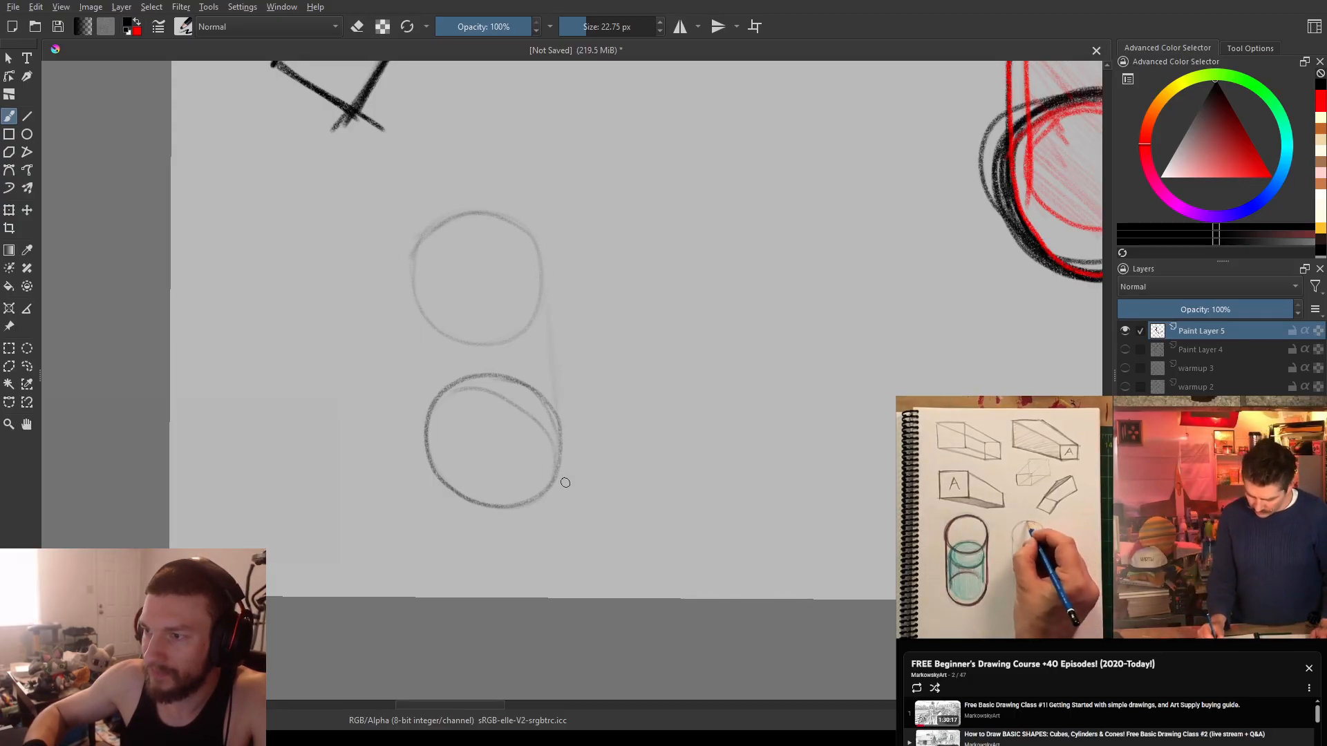
left_click_drag(410, 265, 416, 387)
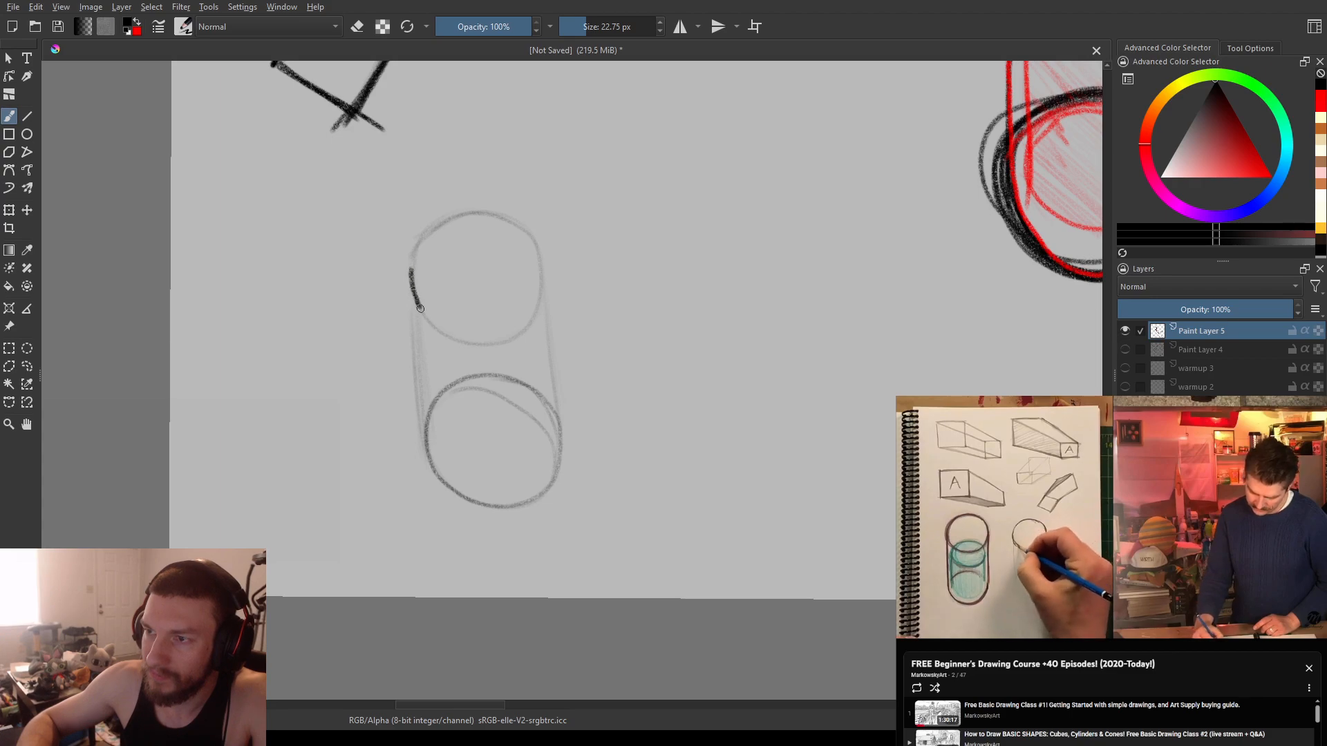
mouse_move(502, 340)
left_mouse_down()
mouse_move(536, 310)
mouse_move(543, 264)
mouse_move(498, 214)
mouse_move(425, 239)
mouse_move(409, 285)
mouse_move(410, 264)
mouse_move(418, 324)
left_mouse_up()
mouse_move(422, 435)
left_mouse_down()
mouse_move(462, 496)
mouse_move(517, 502)
left_mouse_up()
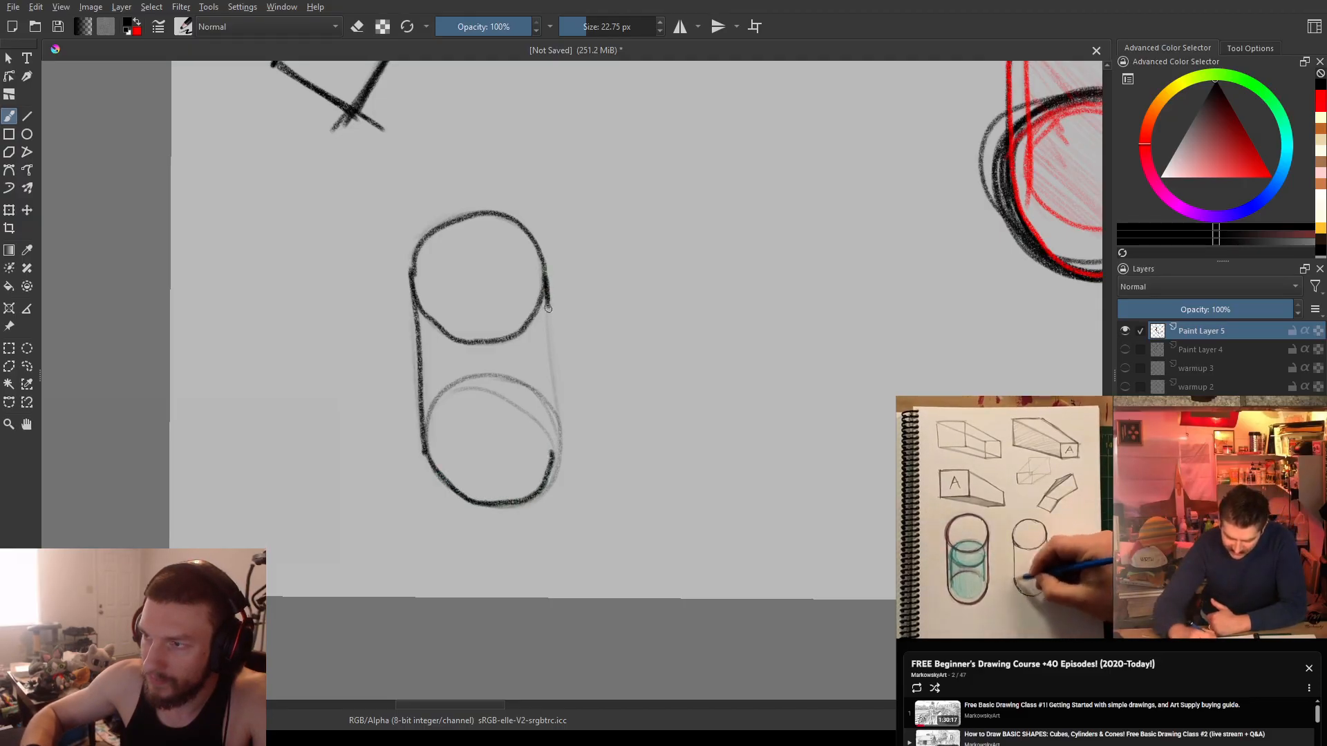
key("ctrl+z")
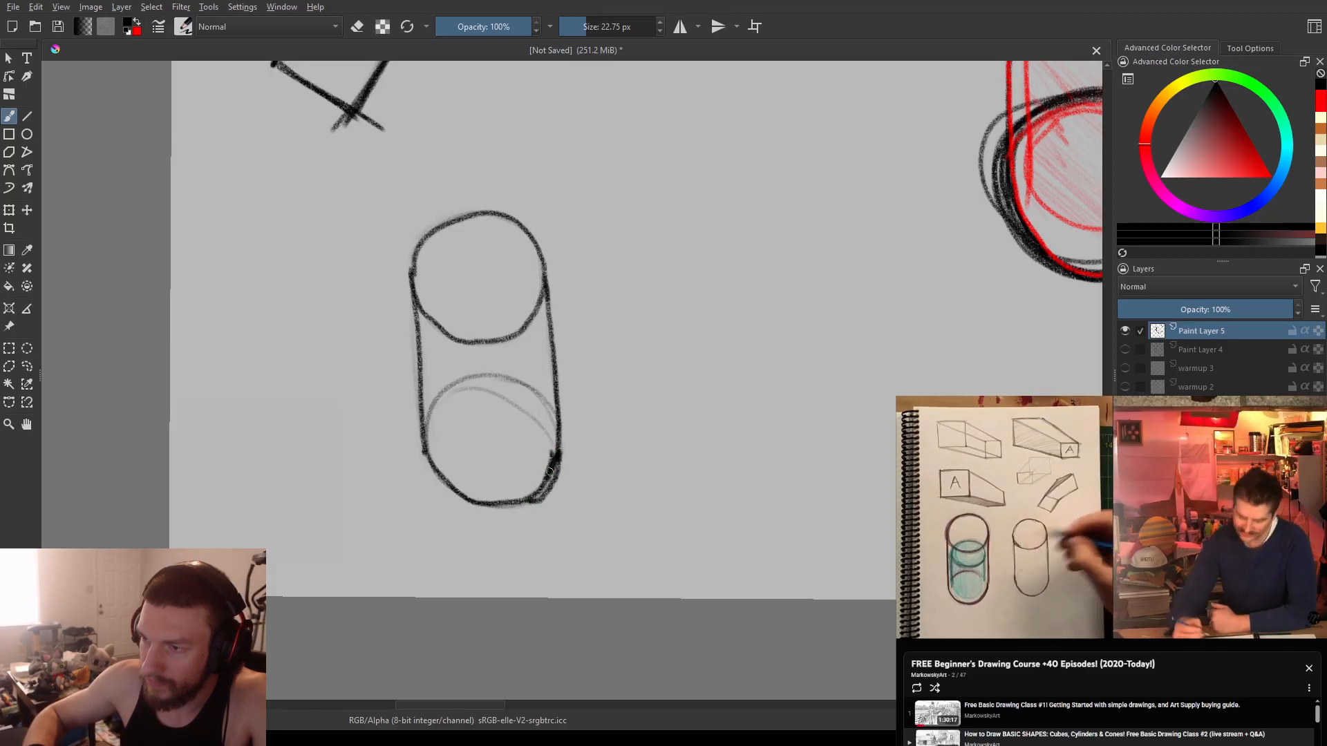
left_click_drag(550, 469, 536, 492)
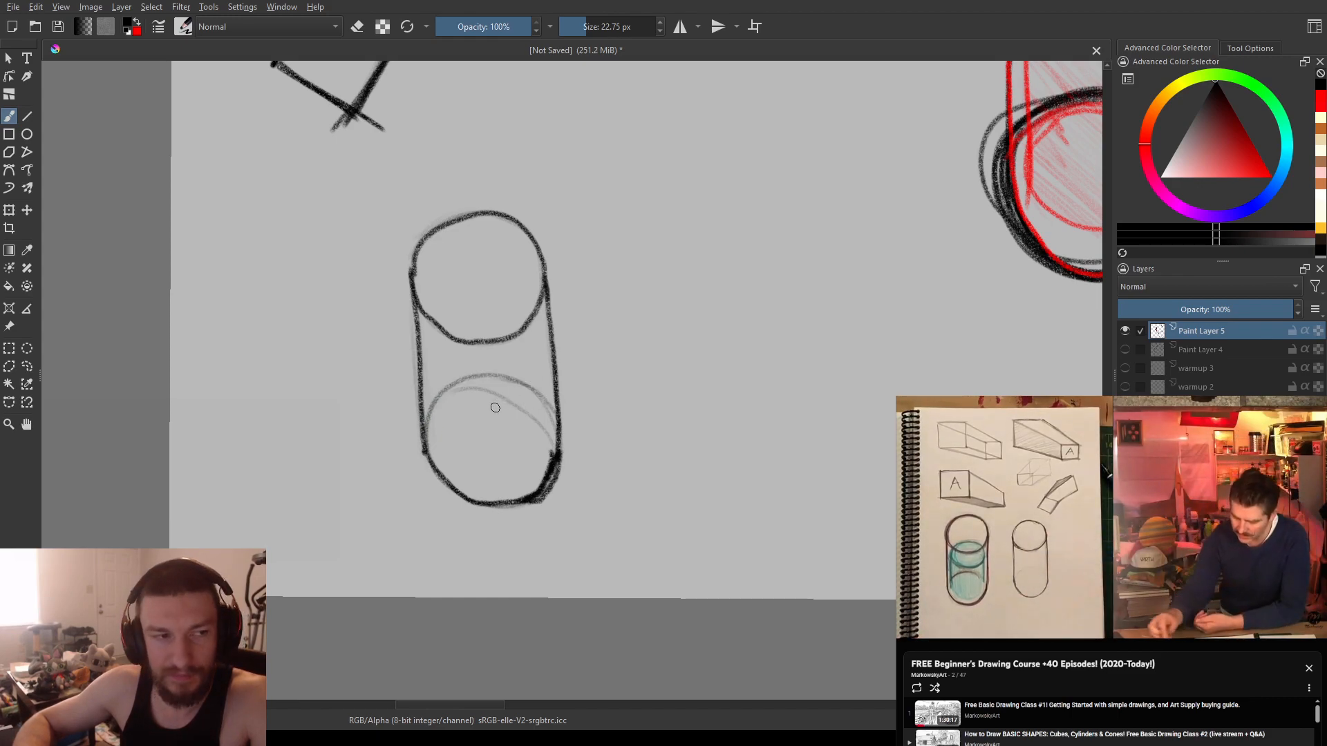
- Erase the hidden back curve of the lower circle inside the newly outlined black cylinder
mouse_move(506, 361)
left_mouse_down()
mouse_move(474, 388)
mouse_move(527, 375)
left_mouse_up()
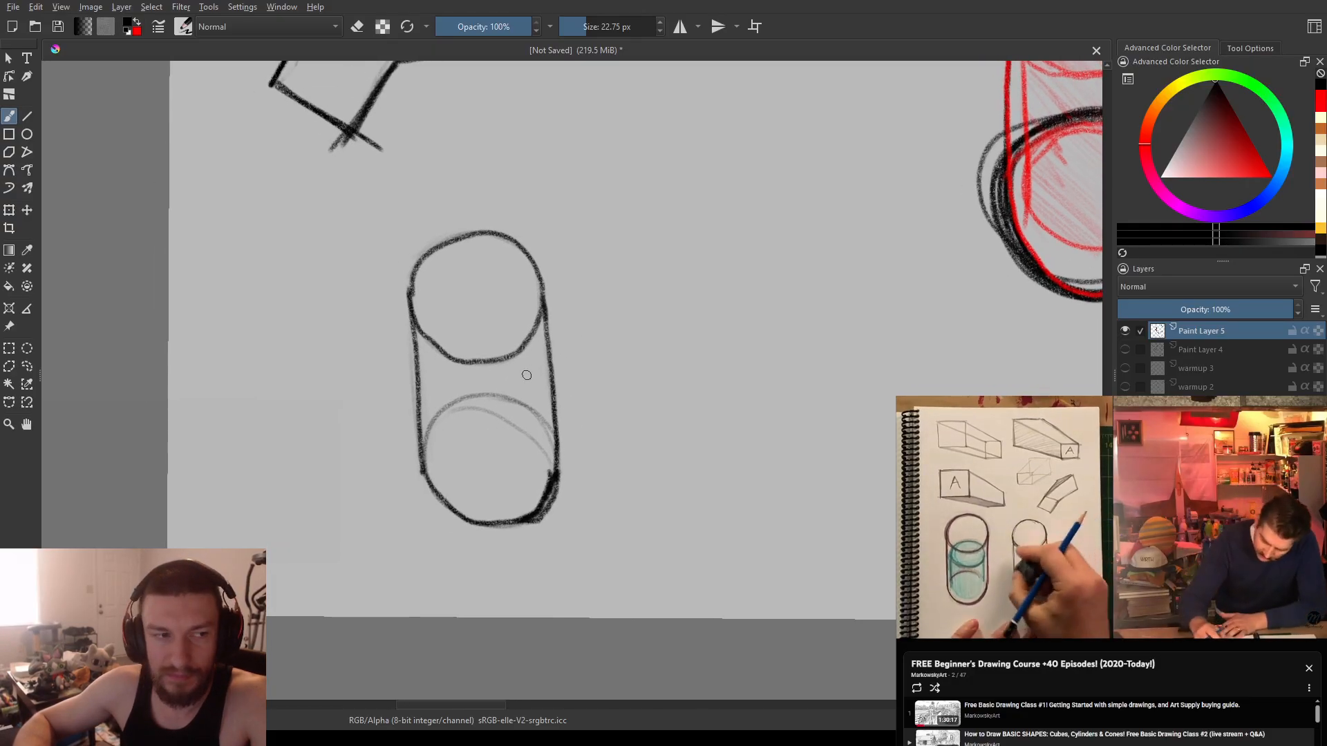
key("e")
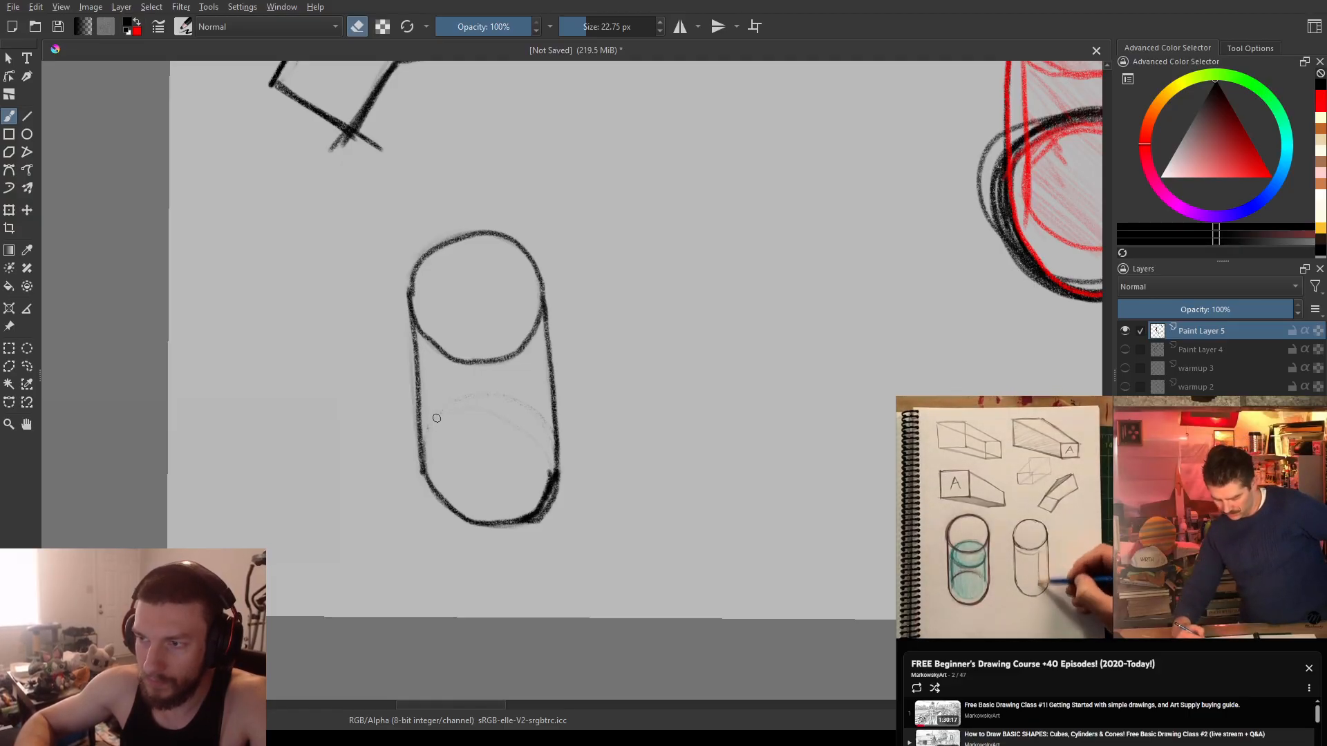
key("e")
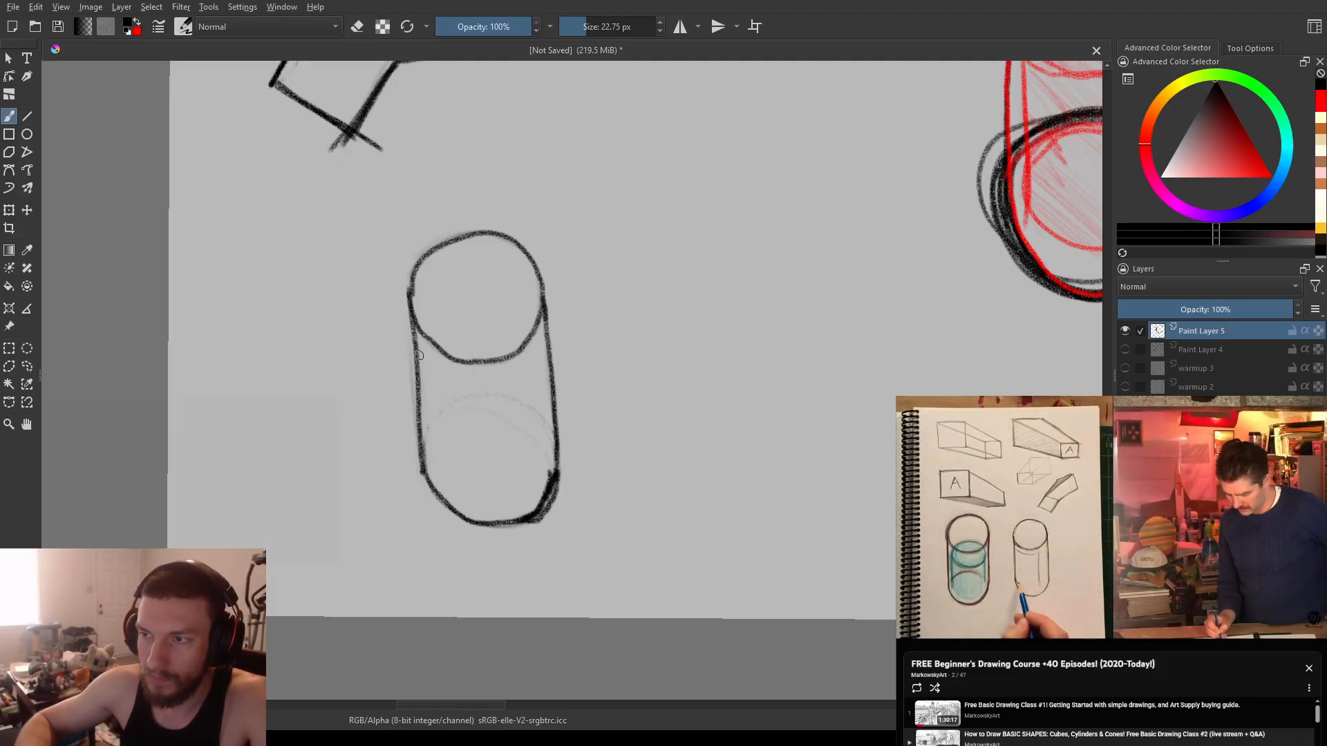
- Add red contour marks inside the cylinder: short curves at its upper and lower edges linked by two vertical lines, redoing unwanted strokes
key("x")
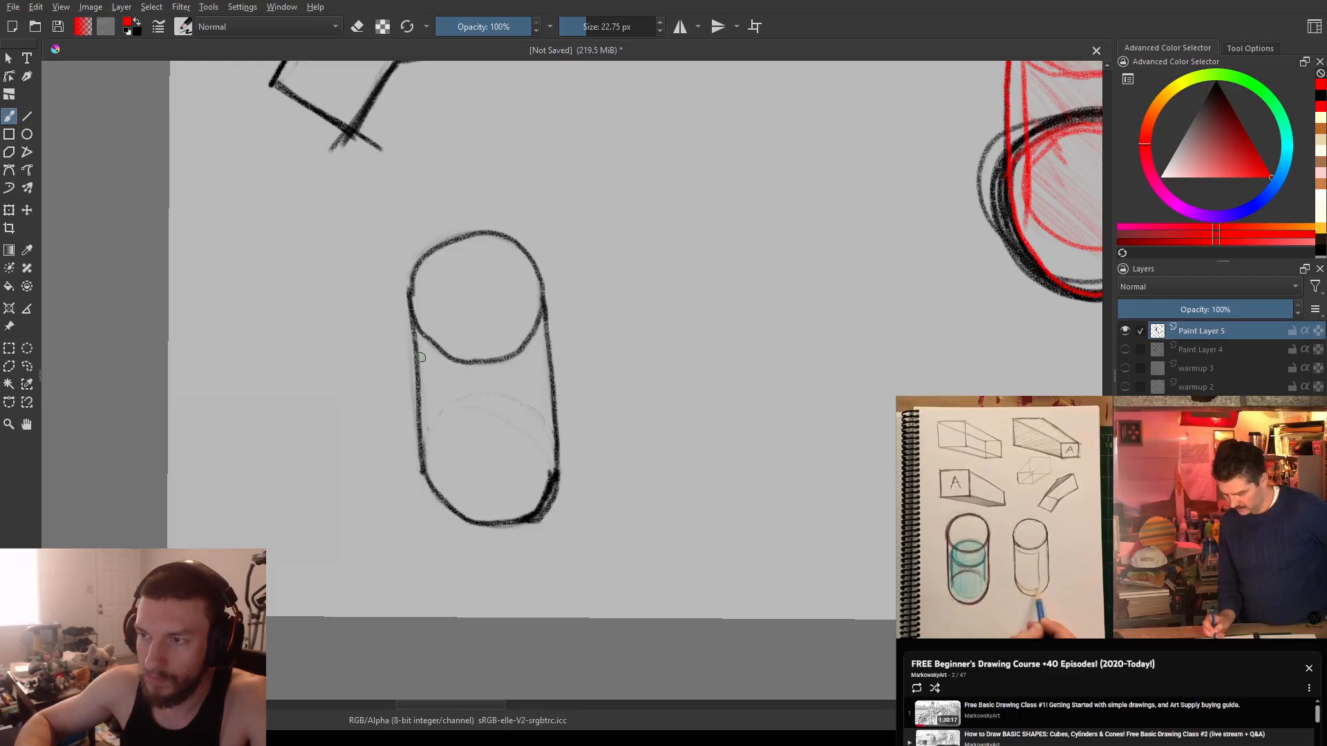
left_click_drag(436, 370, 461, 382)
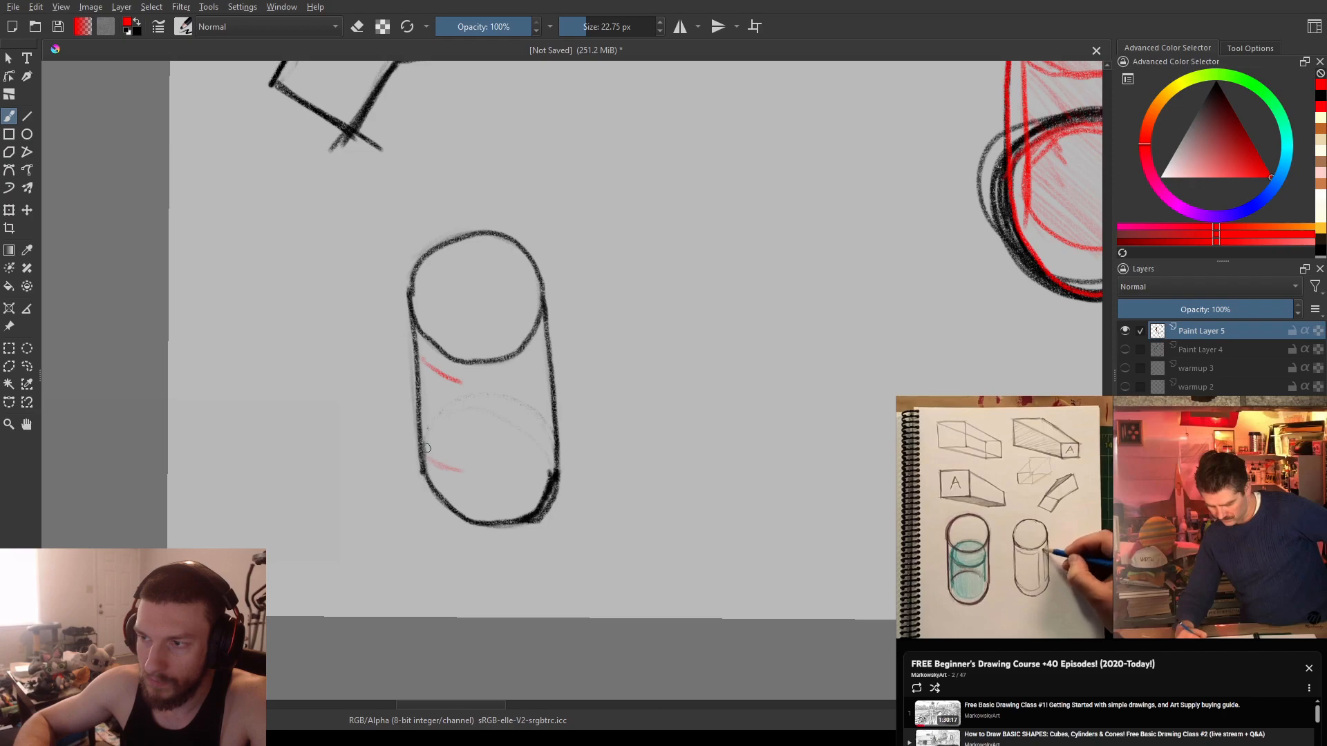
key("ctrl+z")
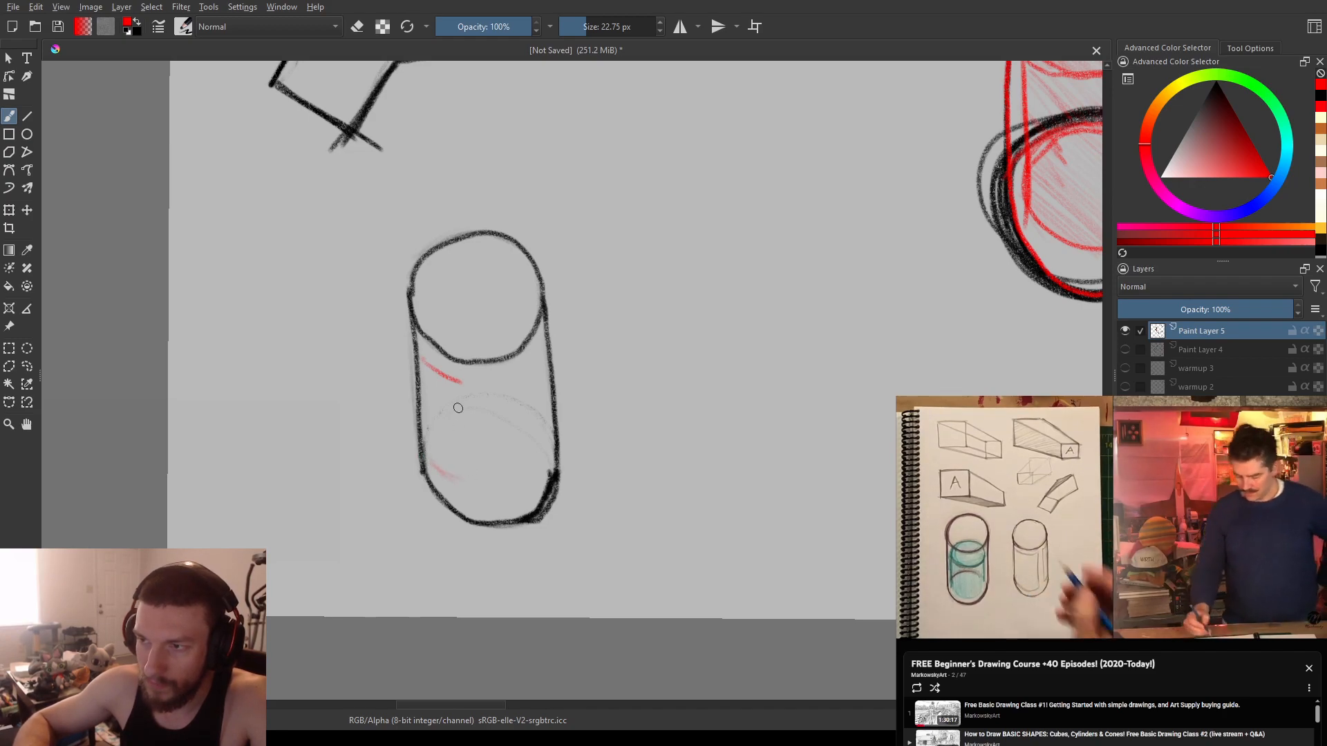
left_click_drag(461, 394, 465, 469)
key("ctrl+z")
left_click_drag(458, 395, 464, 478)
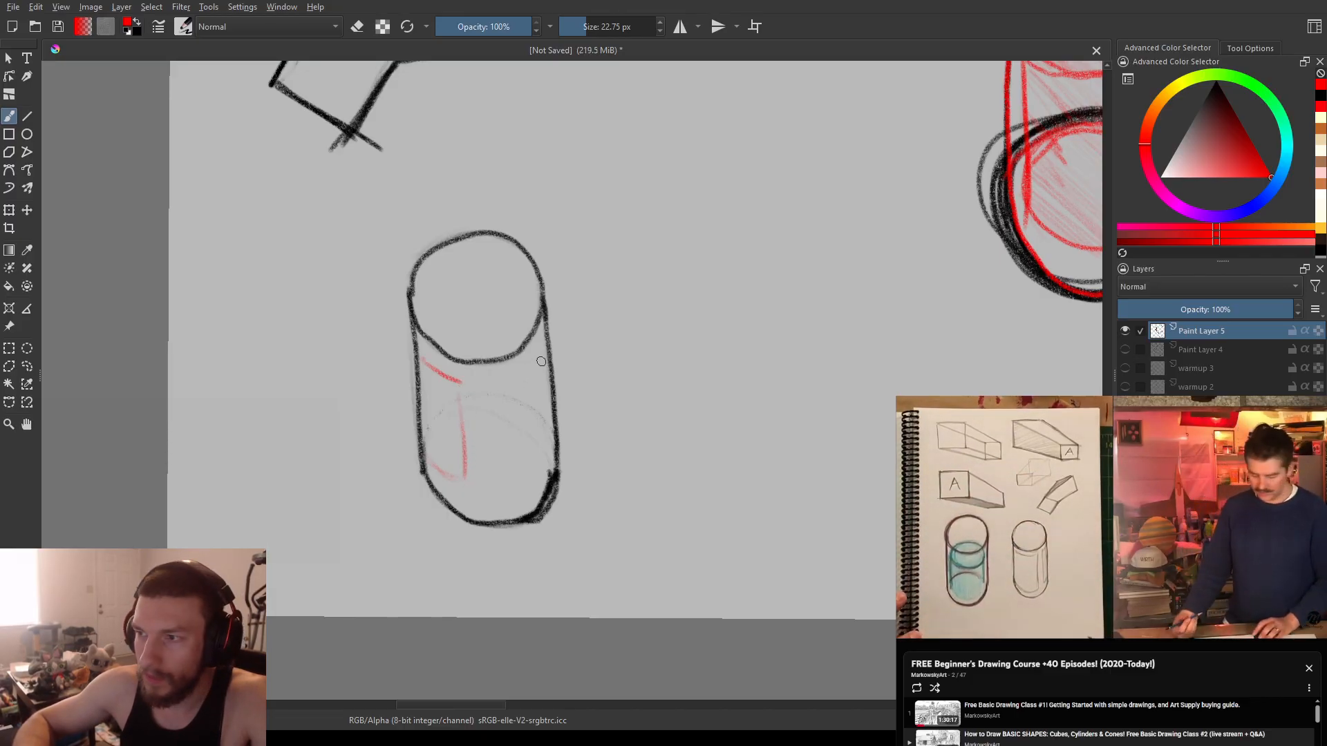
left_click_drag(546, 357, 496, 381)
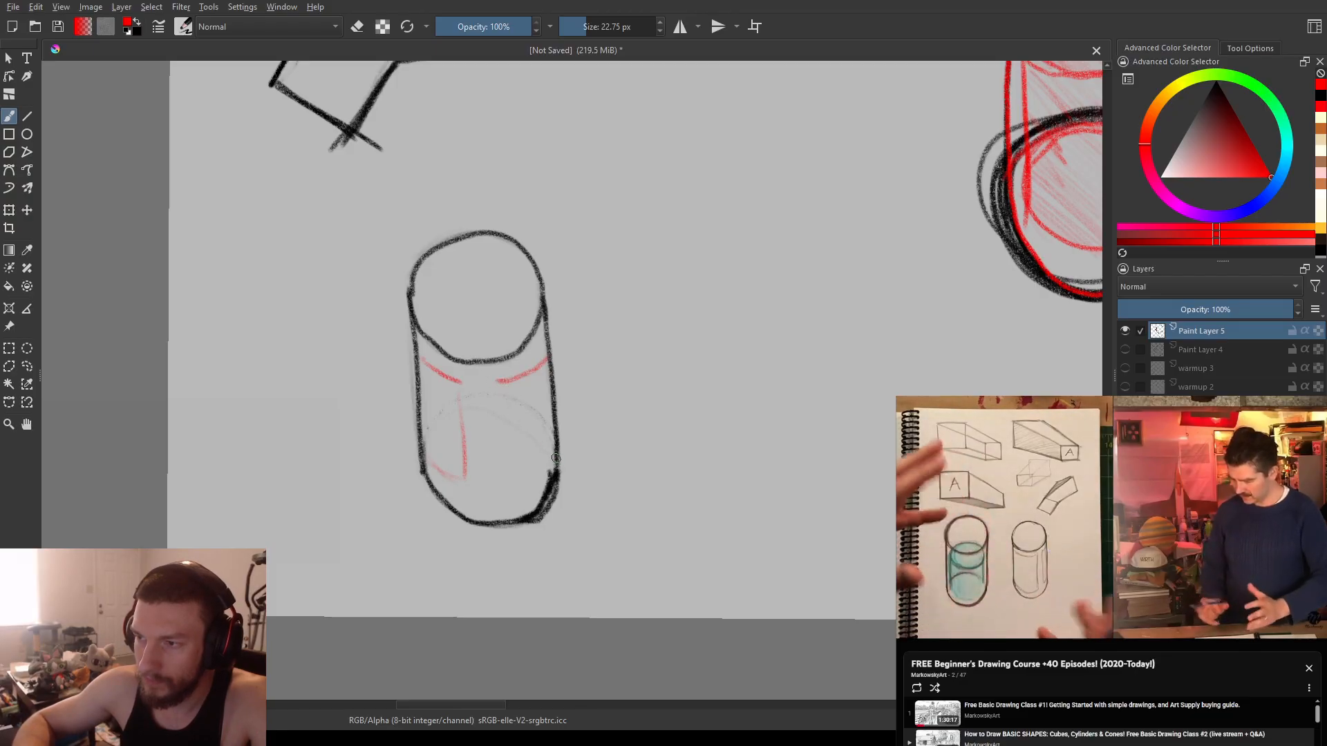
left_click_drag(541, 467, 550, 456)
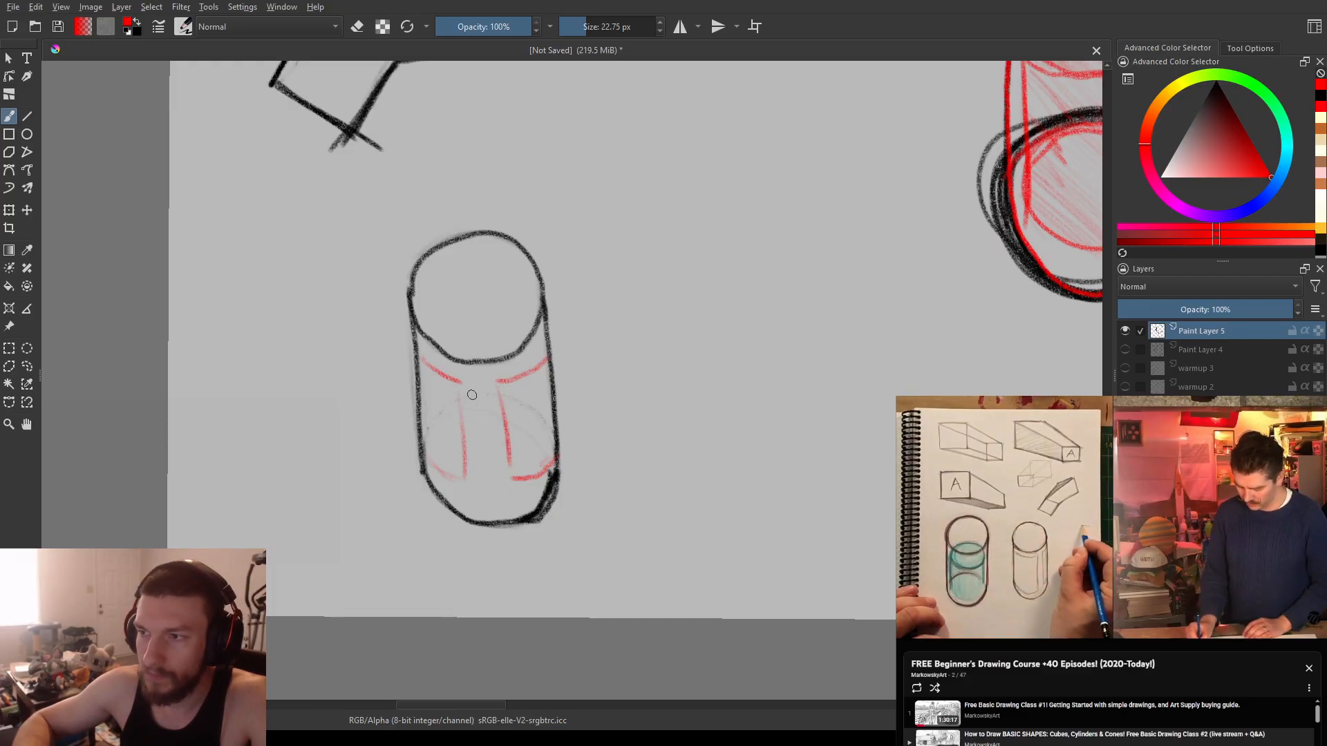
- Sketch a light, flat black ellipse in the empty area between the new cylinder and the red-shaded one, undoing the misshapen attempts
left_click_drag(581, 385, 474, 380)
key("x")
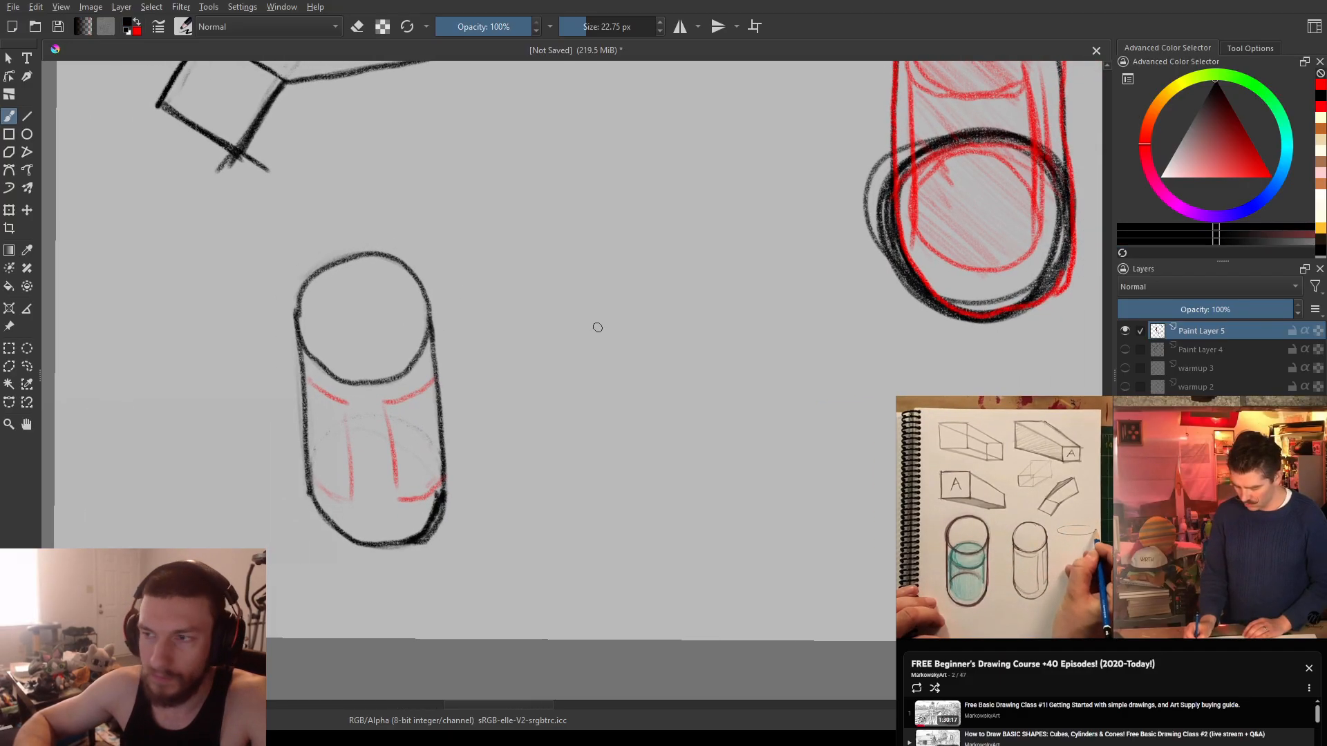
left_click_drag(595, 325, 492, 411)
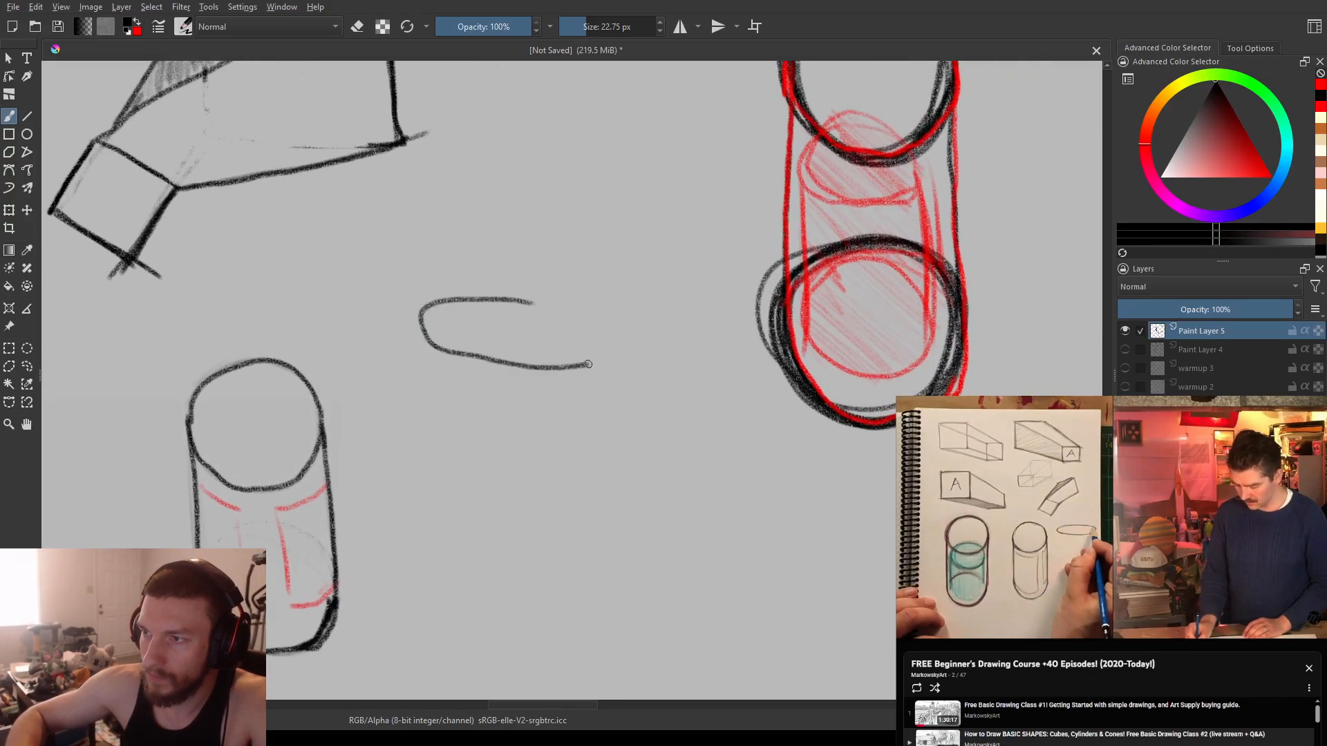
left_click_drag(609, 336, 535, 302)
key("ctrl+z")
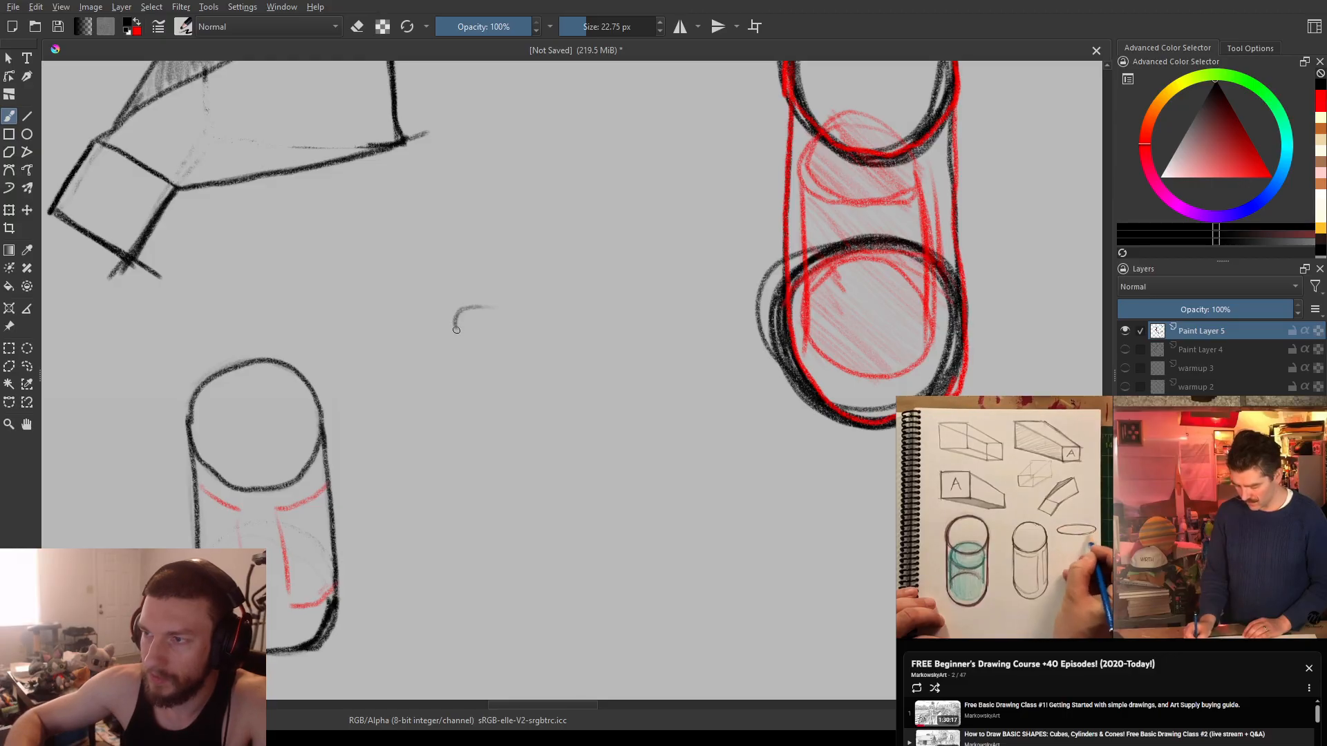
key("ctrl+z")
mouse_move(528, 364)
left_mouse_down()
mouse_move(582, 368)
mouse_move(433, 335)
mouse_move(475, 367)
mouse_move(552, 377)
mouse_move(624, 366)
mouse_move(624, 334)
mouse_move(582, 301)
mouse_move(454, 303)
mouse_move(471, 323)
mouse_move(440, 342)
mouse_move(559, 371)
left_mouse_up()
key("ctrl+z")
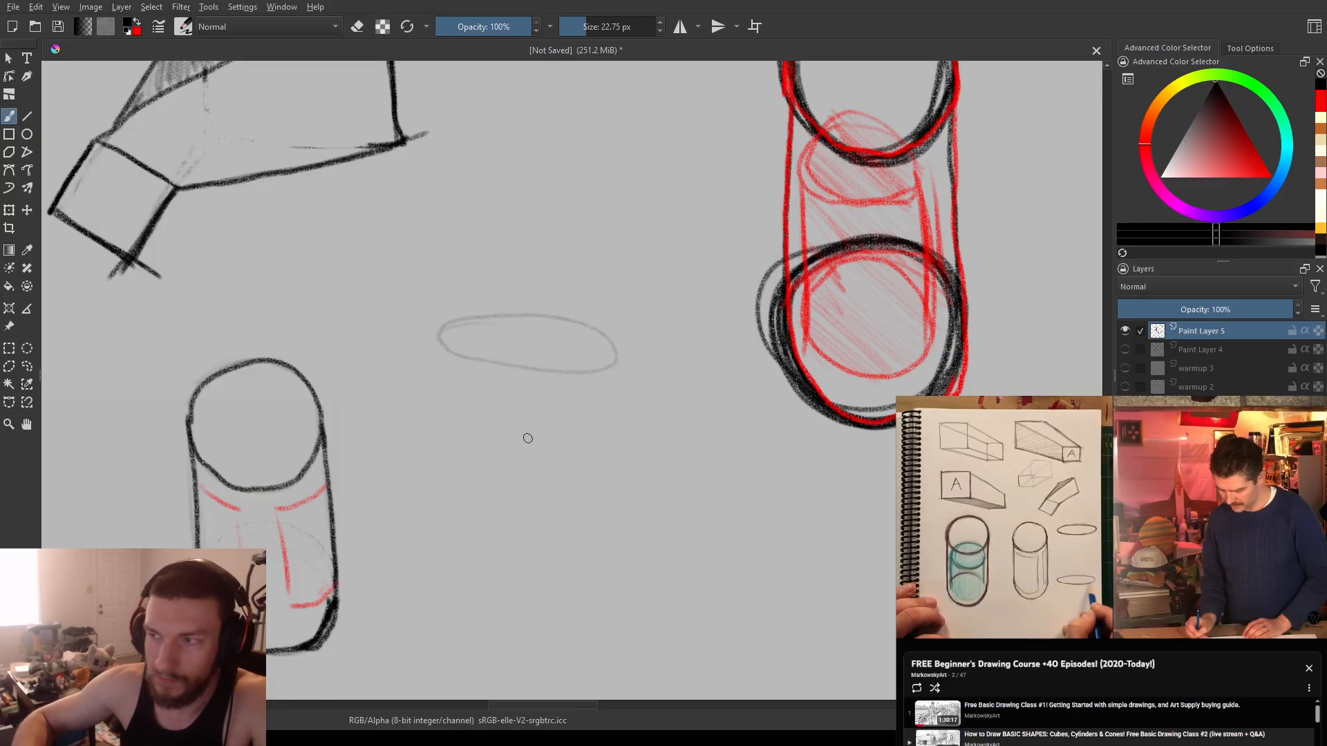
- Sketch a similar flat ellipse below the light one and connect both with light side lines to block in a wider cylinder
mouse_move(456, 529)
left_mouse_down()
mouse_move(497, 553)
mouse_move(608, 570)
mouse_move(610, 536)
left_mouse_up()
left_click_drag(467, 515, 466, 547)
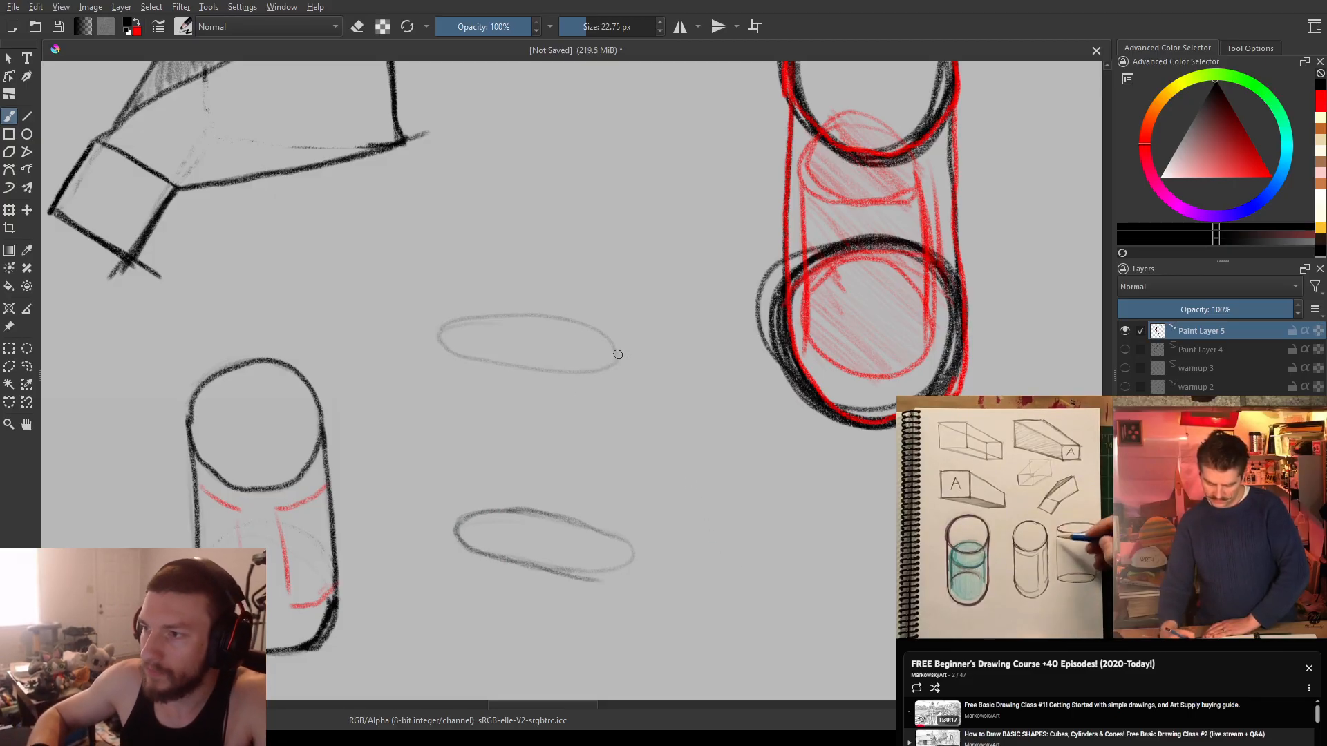
left_click_drag(617, 362, 639, 563)
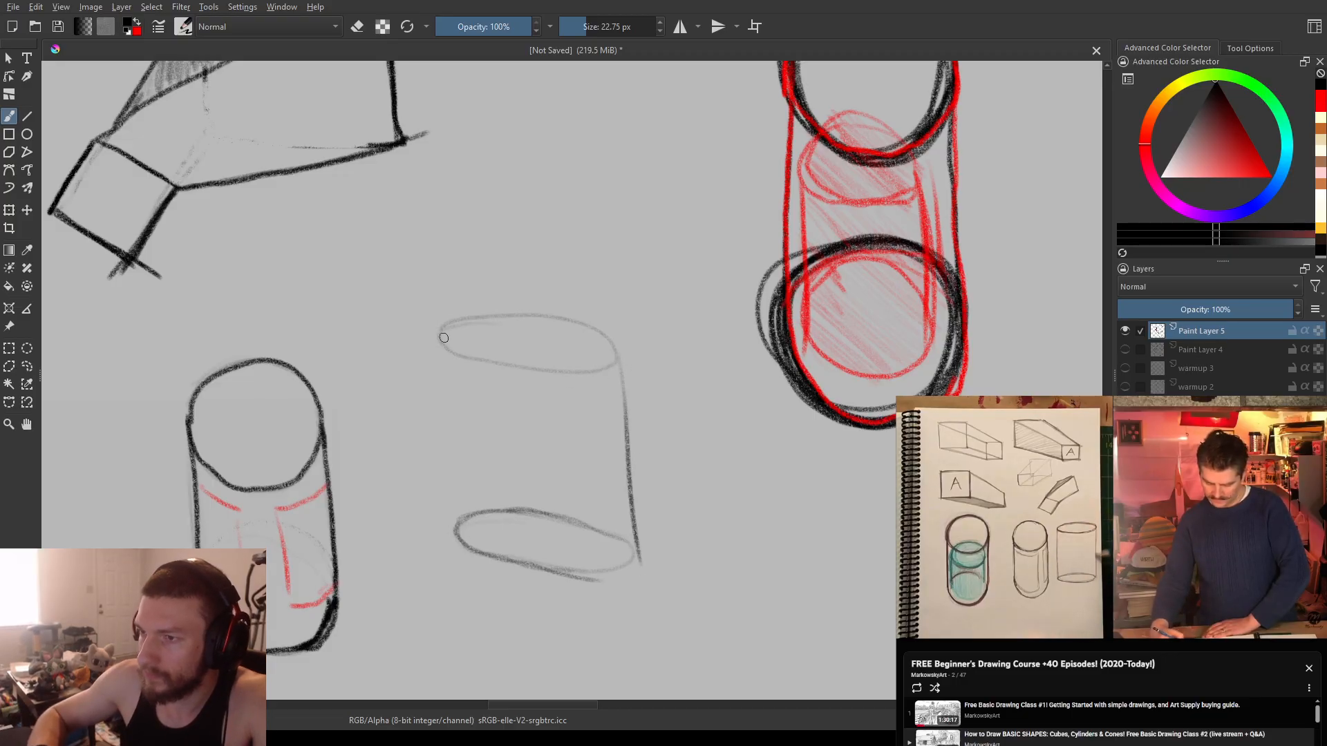
left_click_drag(442, 489, 447, 522)
left_click_drag(445, 366, 456, 528)
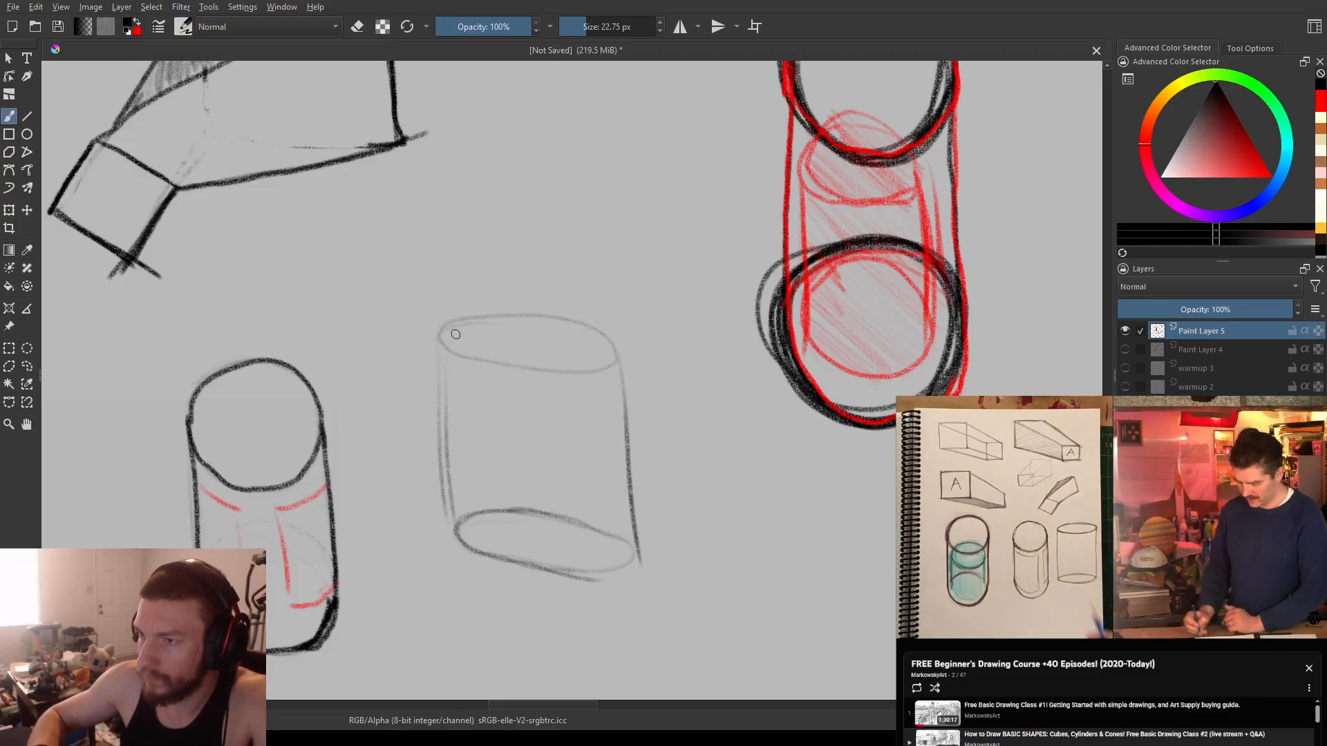
left_click_drag(442, 348, 455, 522)
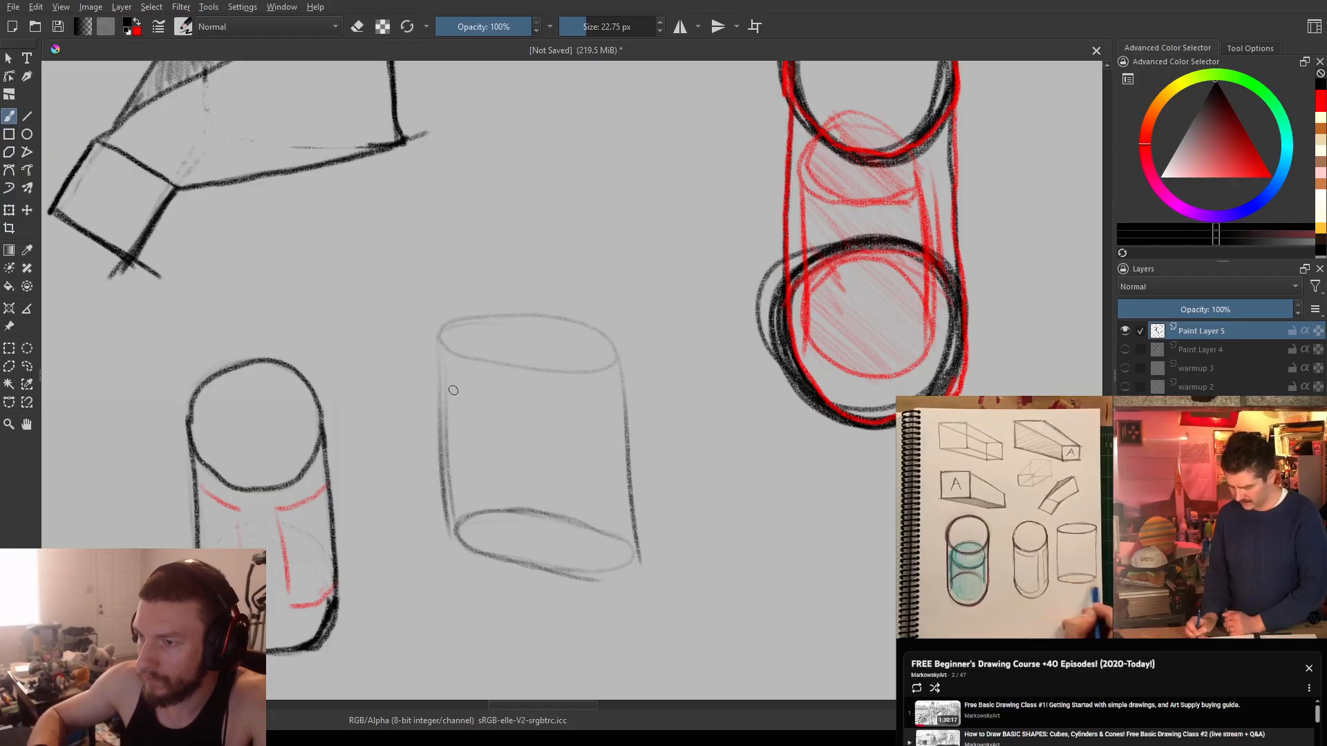
left_click_drag(617, 375, 635, 568)
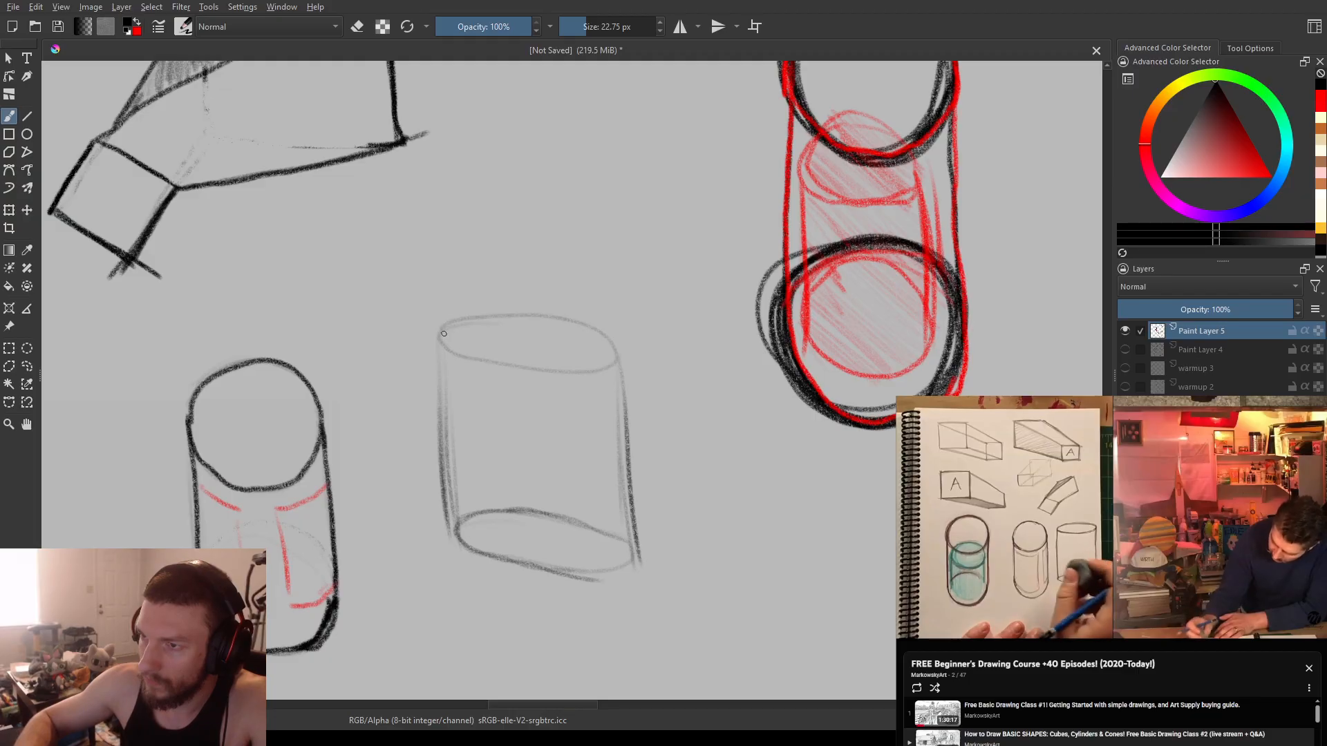
- Darken the wider cylinder's top ellipse, both sides and lower front curve with heavy black strokes
left_click_drag(461, 358, 492, 362)
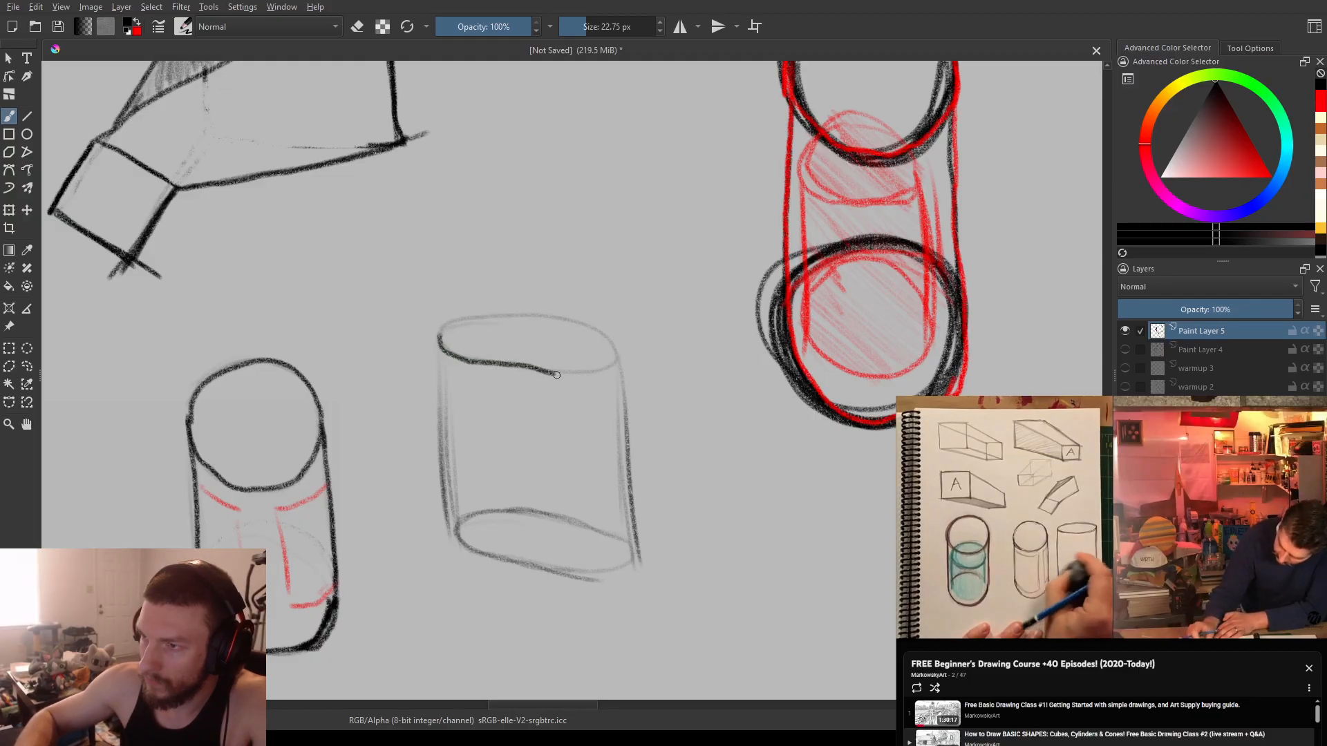
mouse_move(603, 372)
left_mouse_down()
mouse_move(615, 343)
mouse_move(566, 321)
mouse_move(447, 324)
mouse_move(437, 342)
left_mouse_up()
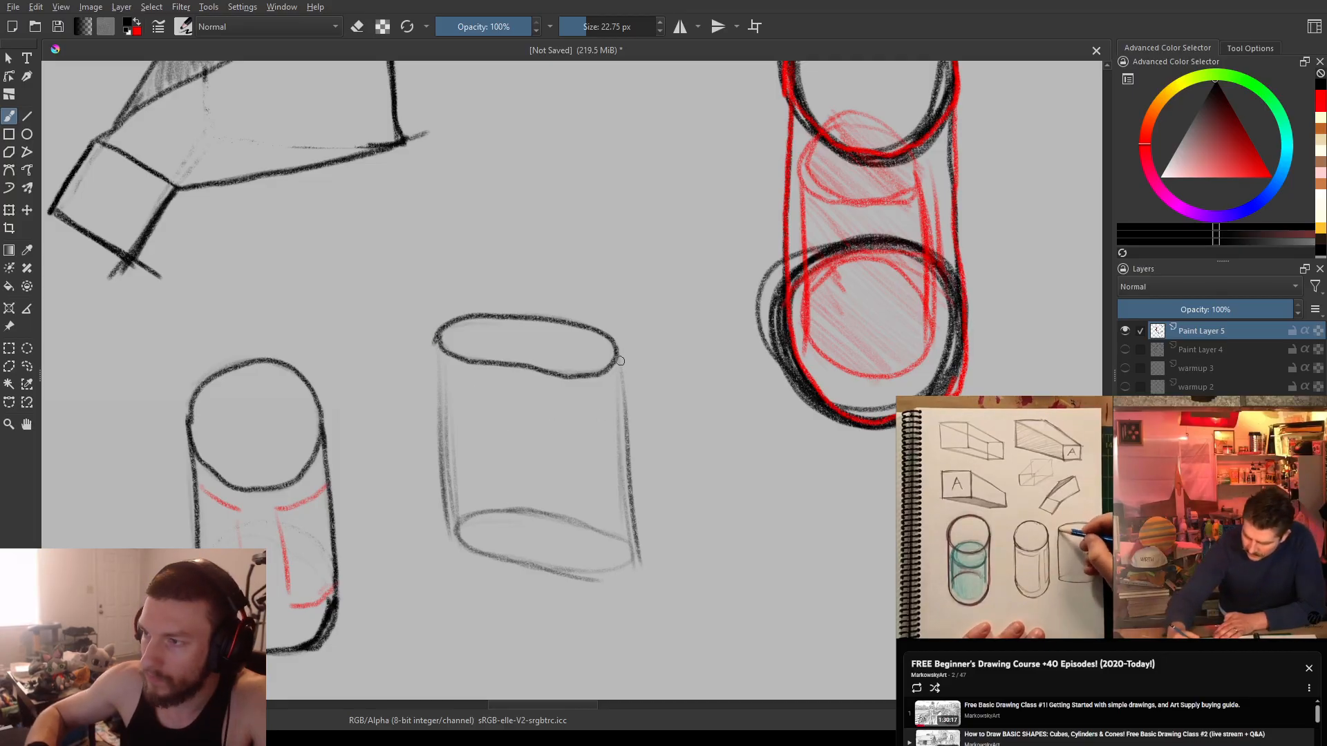
left_click_drag(623, 461, 622, 564)
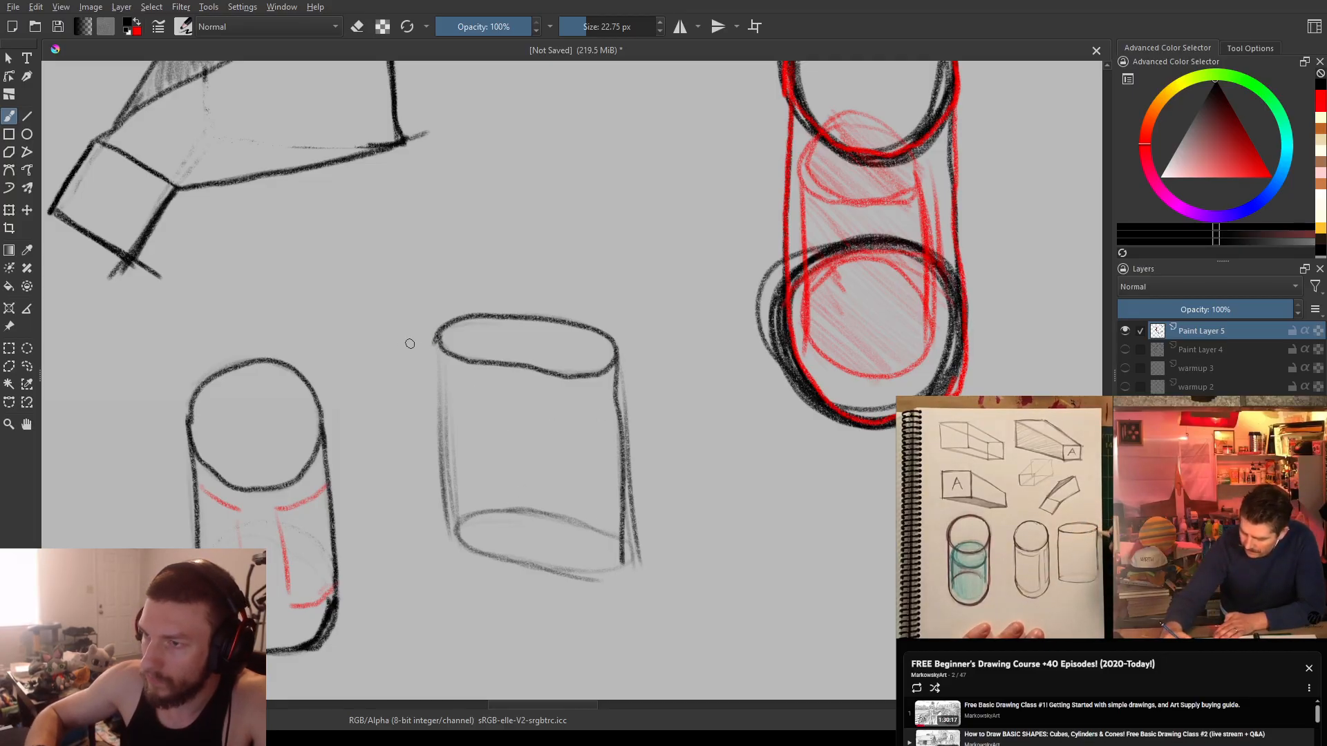
left_click_drag(441, 345, 457, 530)
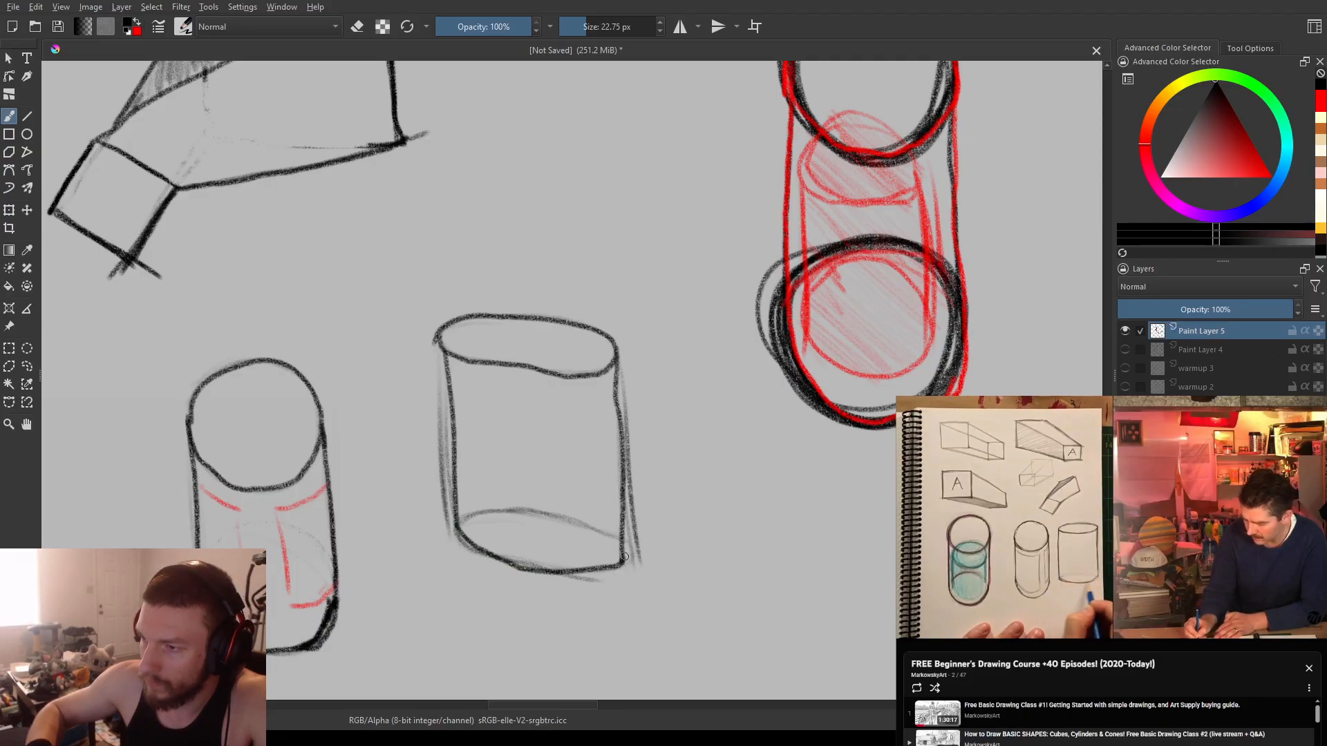
left_click_drag(621, 407, 625, 546)
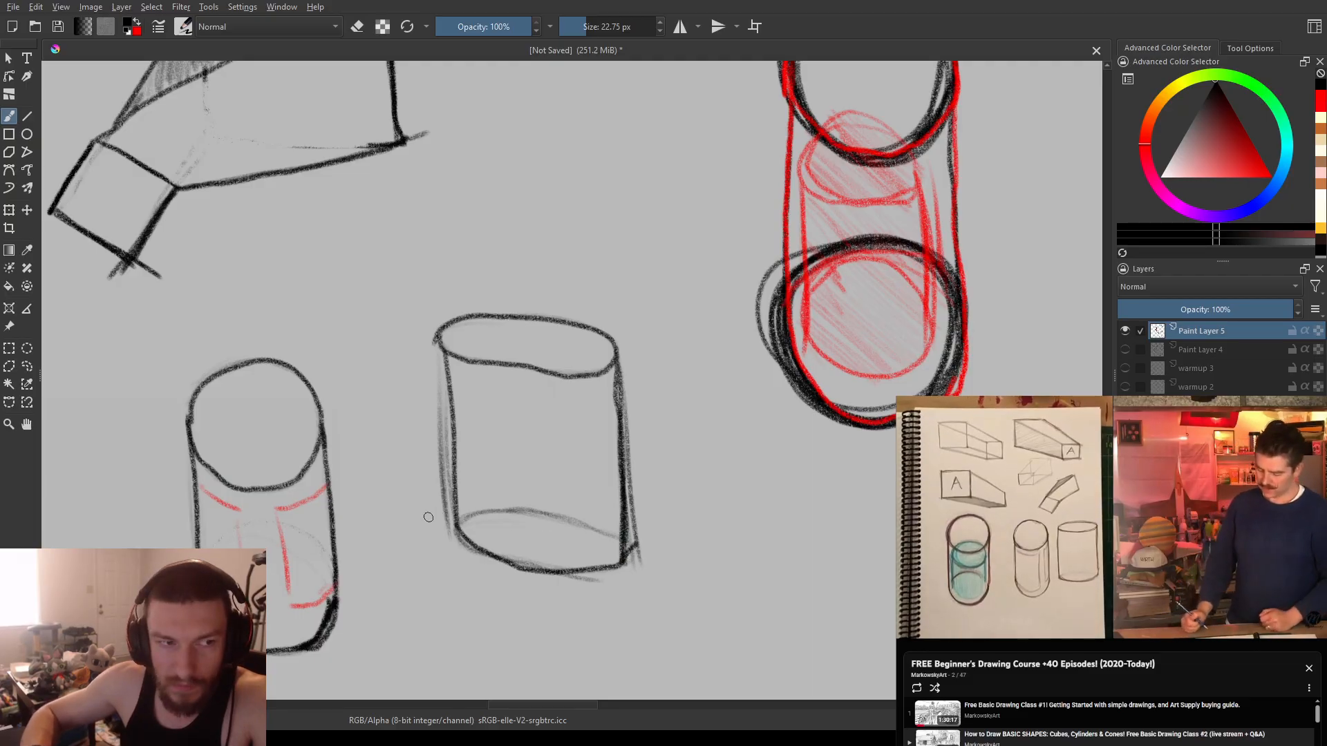
mouse_move(457, 534)
left_mouse_down()
mouse_move(555, 567)
mouse_move(603, 560)
left_mouse_up()
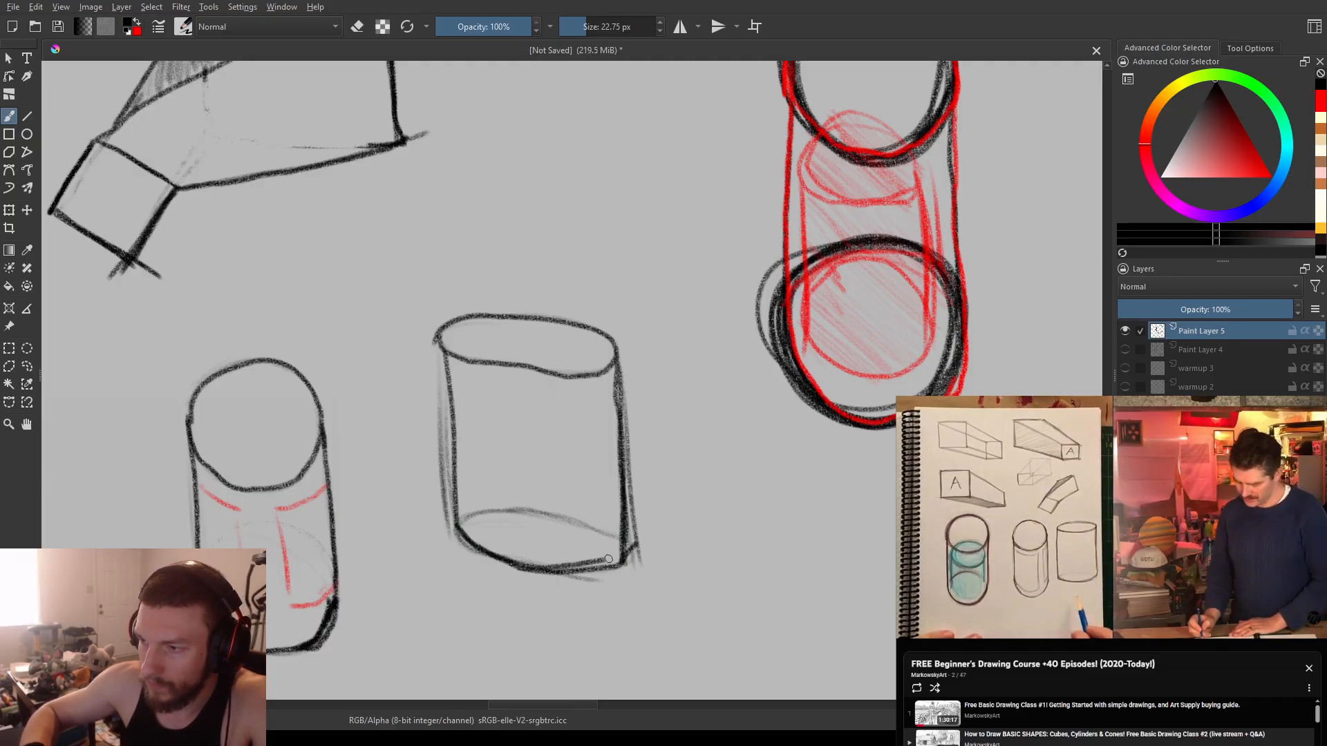
mouse_move(459, 524)
left_mouse_down()
mouse_move(537, 557)
mouse_move(634, 545)
left_mouse_up()
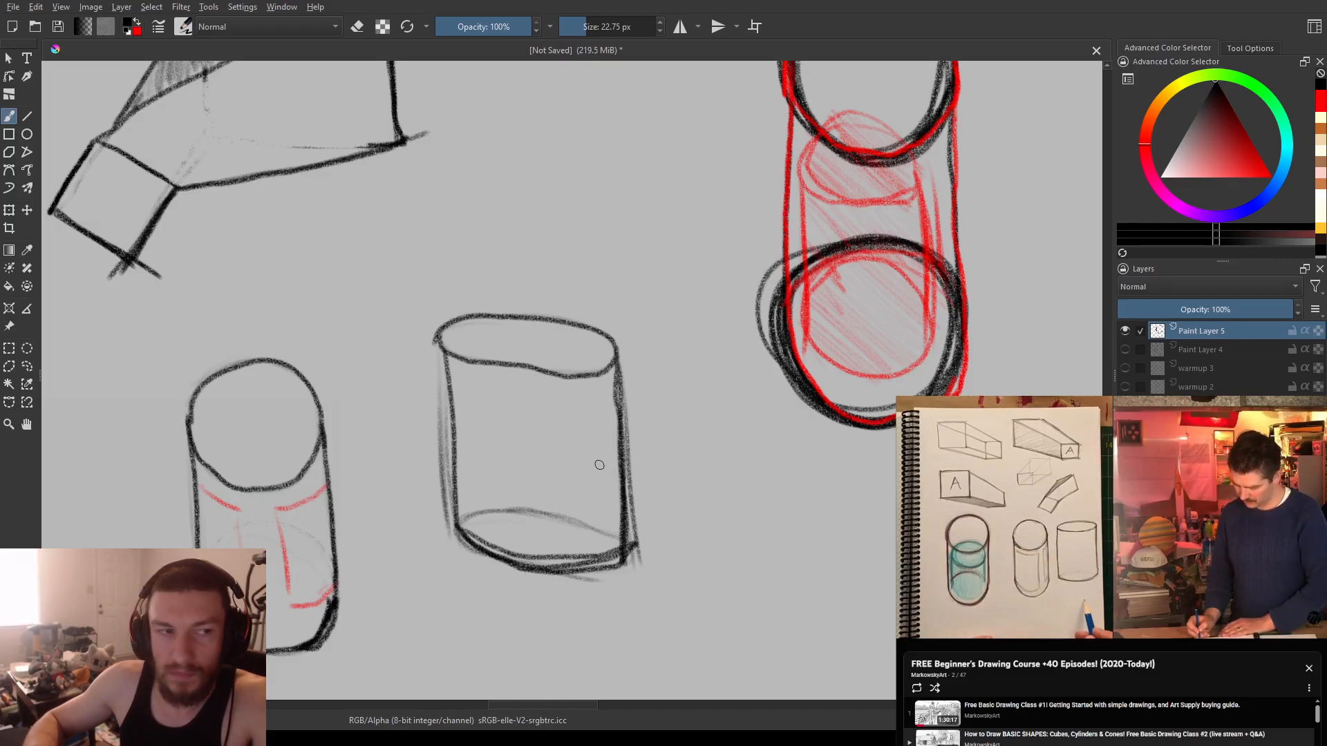
left_click_drag(440, 346, 446, 408)
- Sketch a long, flat black ellipse below the red-shaded cylinder, undoing the first attempts and reinforcing its outline
mouse_move(718, 445)
left_mouse_down()
mouse_move(565, 371)
mouse_move(499, 373)
mouse_move(502, 405)
mouse_move(533, 449)
mouse_move(480, 385)
mouse_move(352, 407)
mouse_move(402, 438)
mouse_move(516, 452)
mouse_move(632, 445)
mouse_move(633, 412)
mouse_move(449, 387)
left_mouse_up()
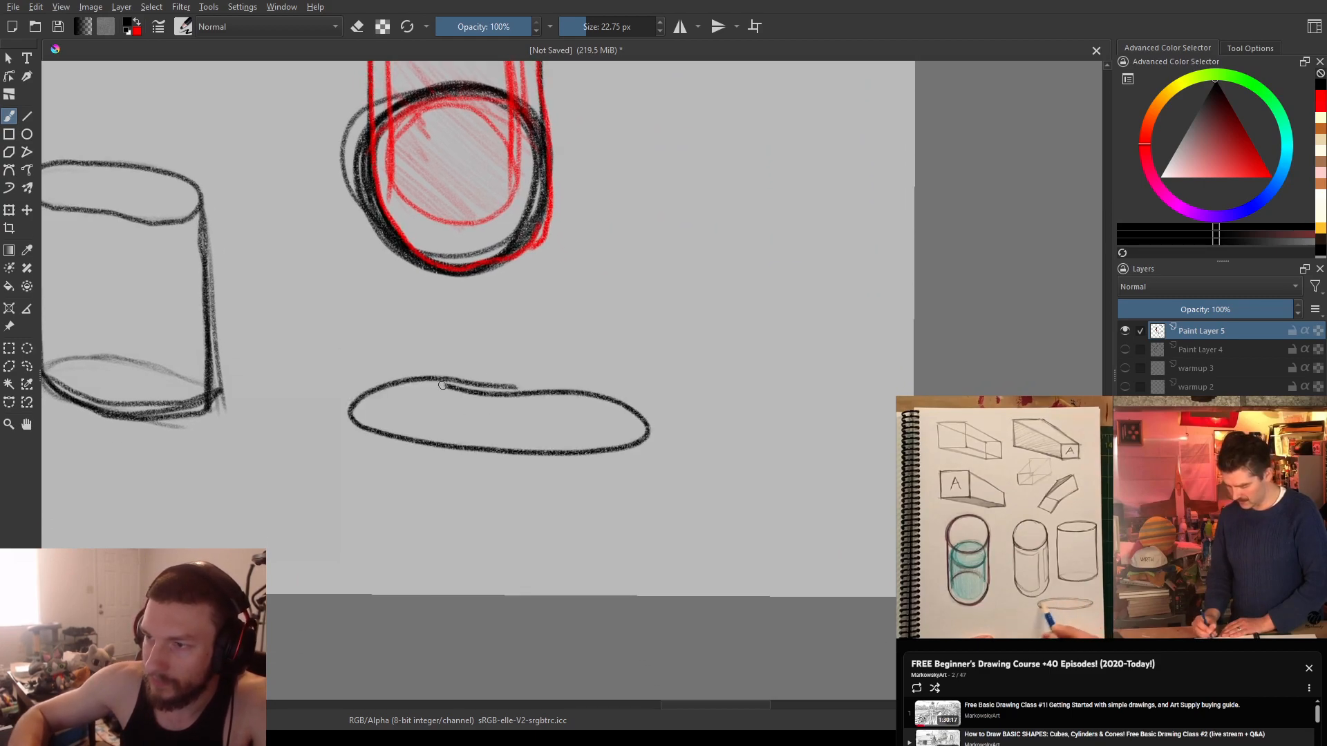
key("ctrl+z")
mouse_move(545, 361)
left_mouse_down()
mouse_move(457, 363)
mouse_move(369, 402)
mouse_move(477, 439)
mouse_move(625, 451)
mouse_move(672, 407)
mouse_move(594, 363)
mouse_move(376, 373)
mouse_move(479, 407)
mouse_move(633, 416)
mouse_move(669, 393)
mouse_move(583, 366)
mouse_move(375, 368)
mouse_move(378, 390)
mouse_move(539, 415)
mouse_move(682, 407)
mouse_move(619, 370)
mouse_move(372, 357)
mouse_move(371, 381)
mouse_move(533, 424)
mouse_move(624, 428)
mouse_move(674, 411)
mouse_move(597, 364)
mouse_move(439, 353)
mouse_move(381, 364)
left_mouse_up()
key("ctrl+z")
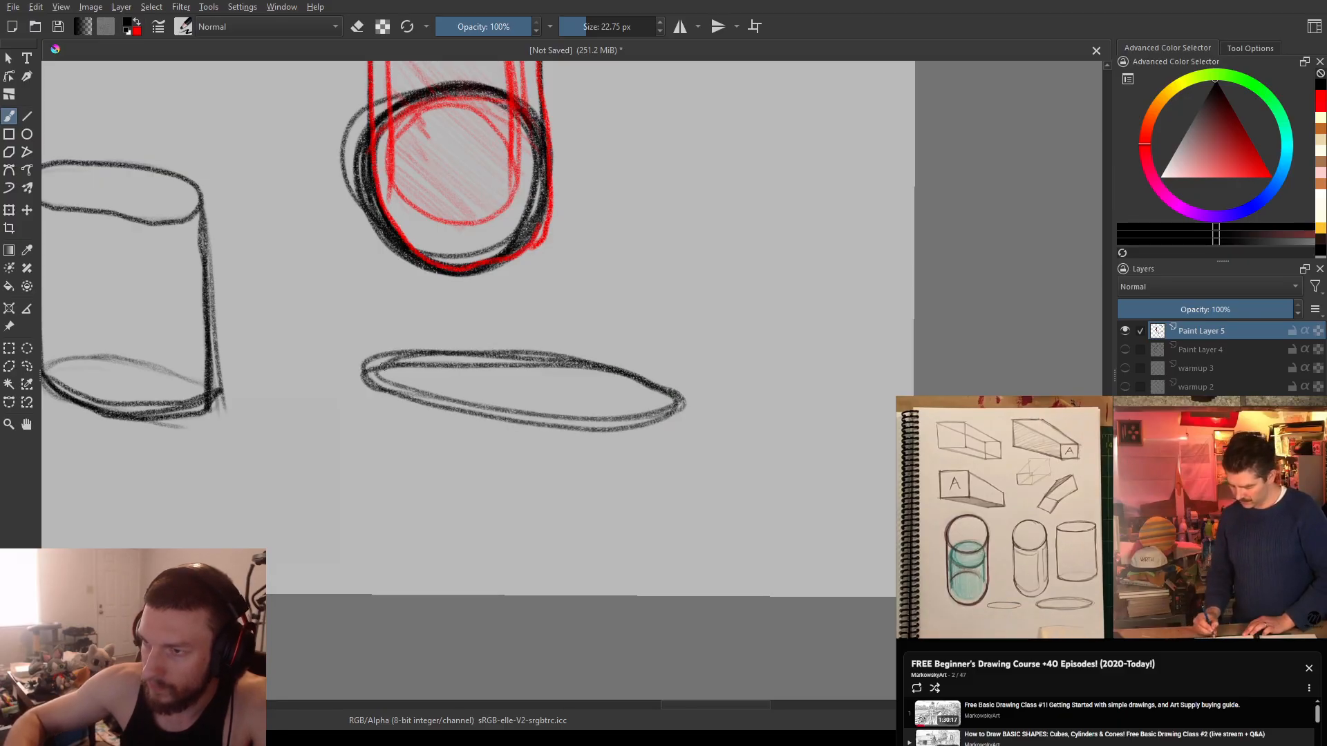
left_click_drag(456, 408, 645, 423)
left_click_drag(545, 357, 399, 351)
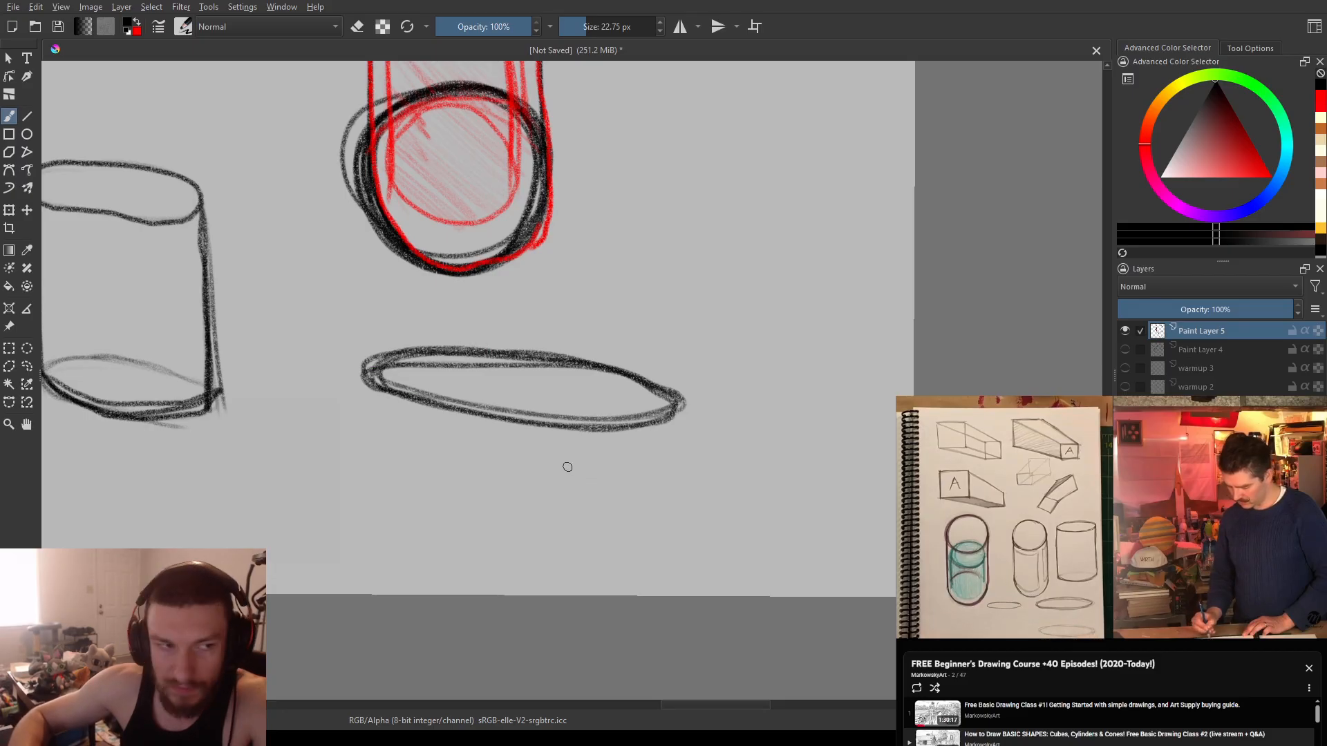
- Draw a matching long ellipse just below the first and join their ends with short side lines to form a low, wide cylinder
mouse_move(542, 471)
left_mouse_down()
mouse_move(375, 465)
mouse_move(505, 506)
mouse_move(618, 520)
mouse_move(687, 495)
mouse_move(539, 450)
mouse_move(378, 455)
mouse_move(402, 477)
mouse_move(506, 502)
mouse_move(641, 510)
mouse_move(694, 484)
mouse_move(490, 439)
mouse_move(398, 447)
mouse_move(387, 469)
mouse_move(584, 512)
mouse_move(677, 505)
mouse_move(676, 466)
mouse_move(568, 438)
mouse_move(380, 446)
left_mouse_up()
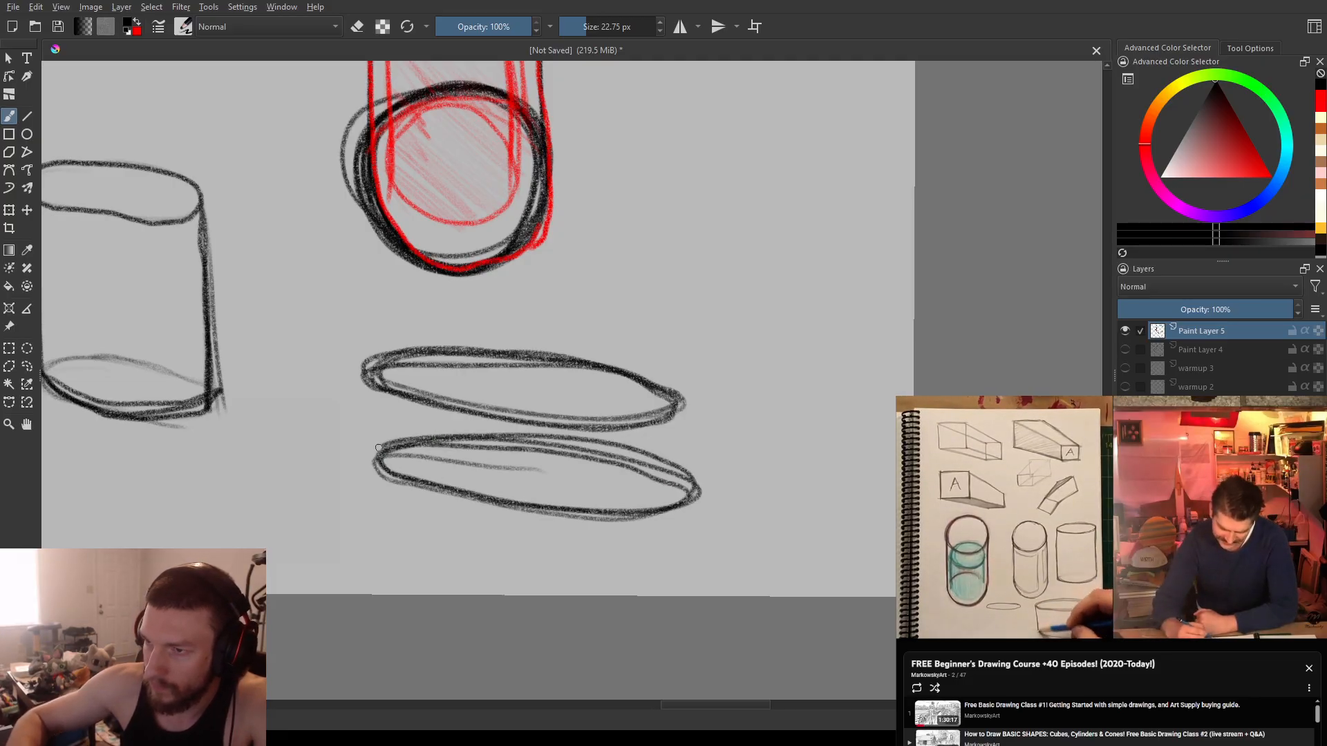
mouse_move(369, 377)
left_mouse_down()
mouse_move(414, 406)
mouse_move(648, 423)
mouse_move(689, 508)
left_mouse_up()
key("ctrl+z")
left_click_drag(681, 406, 691, 507)
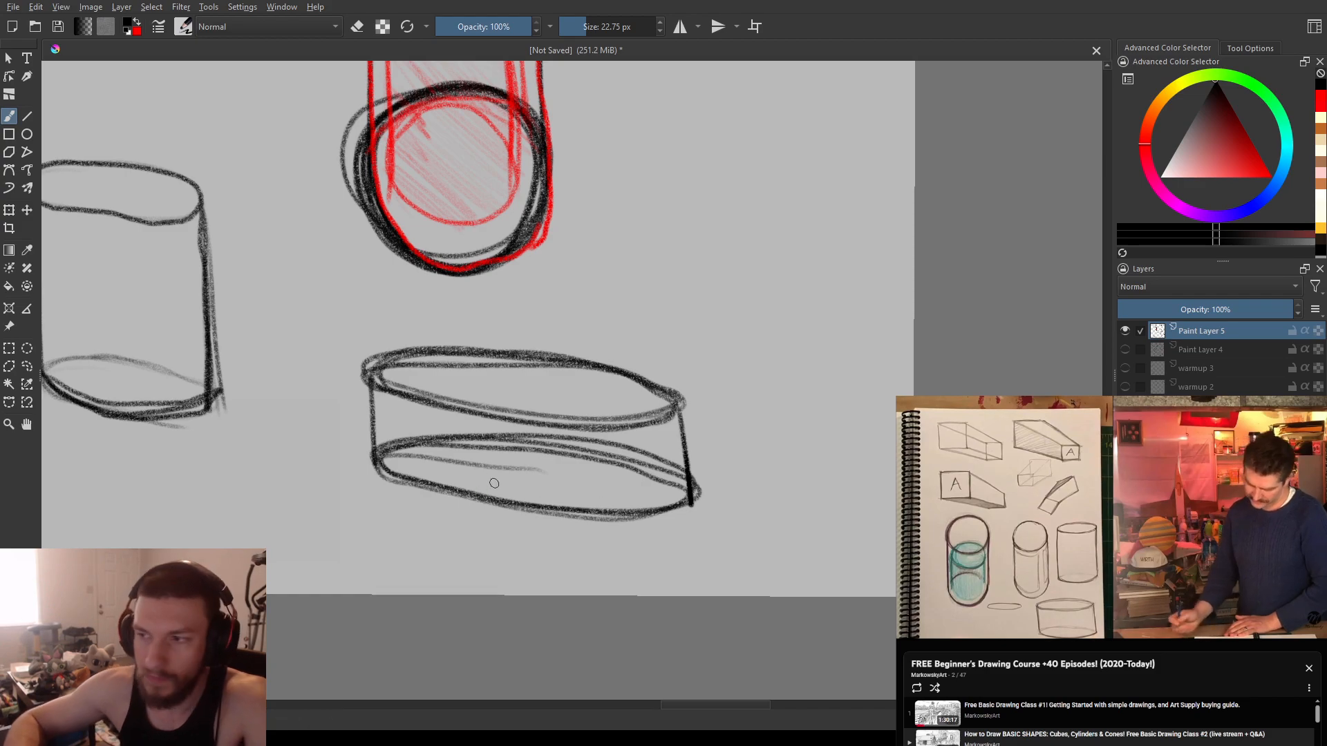
- Erase the hidden back curve of the bottom ellipse inside the low, wide cylinder
key("e")
mouse_move(442, 456)
left_mouse_down()
mouse_move(384, 457)
mouse_move(382, 445)
mouse_move(417, 448)
mouse_move(379, 442)
mouse_move(547, 470)
mouse_move(406, 441)
mouse_move(433, 429)
left_mouse_up()
mouse_move(551, 439)
left_mouse_down()
mouse_move(442, 435)
mouse_move(641, 454)
mouse_move(629, 450)
left_mouse_up()
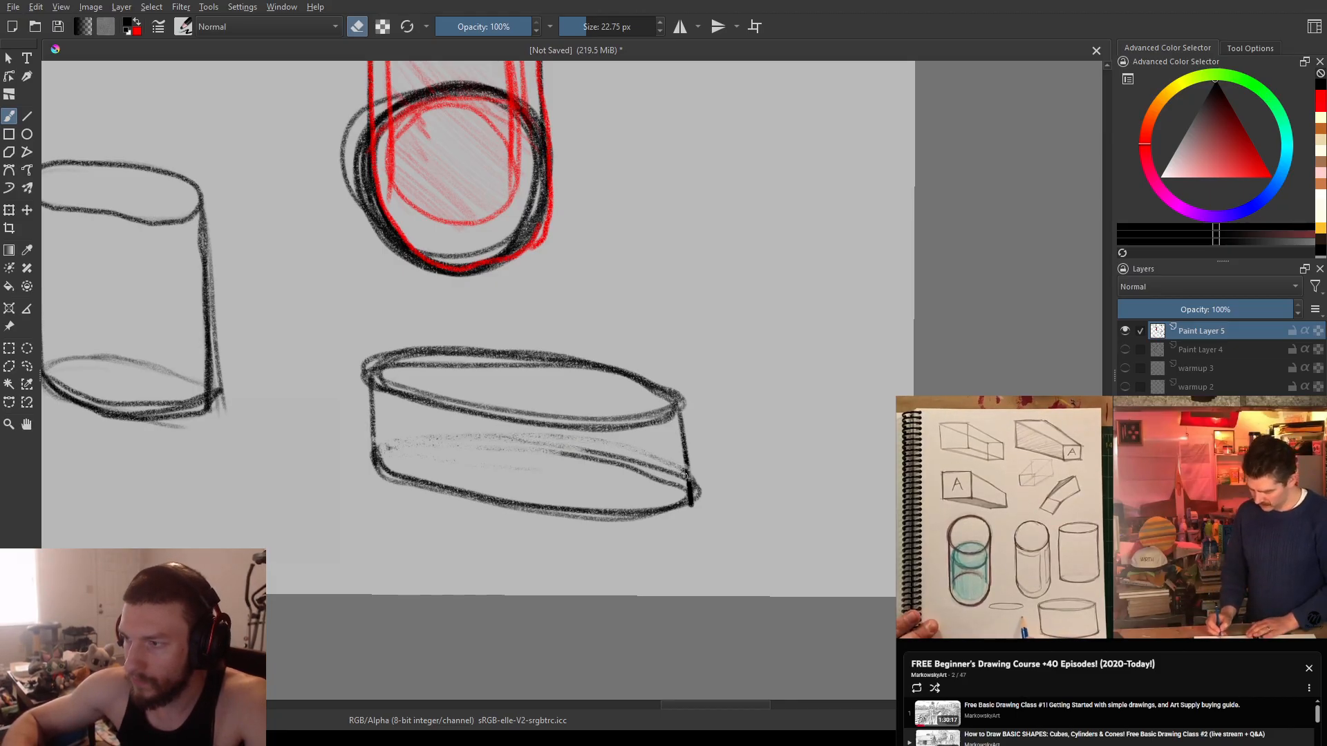
mouse_move(639, 457)
left_mouse_down()
mouse_move(560, 450)
mouse_move(610, 463)
left_mouse_up()
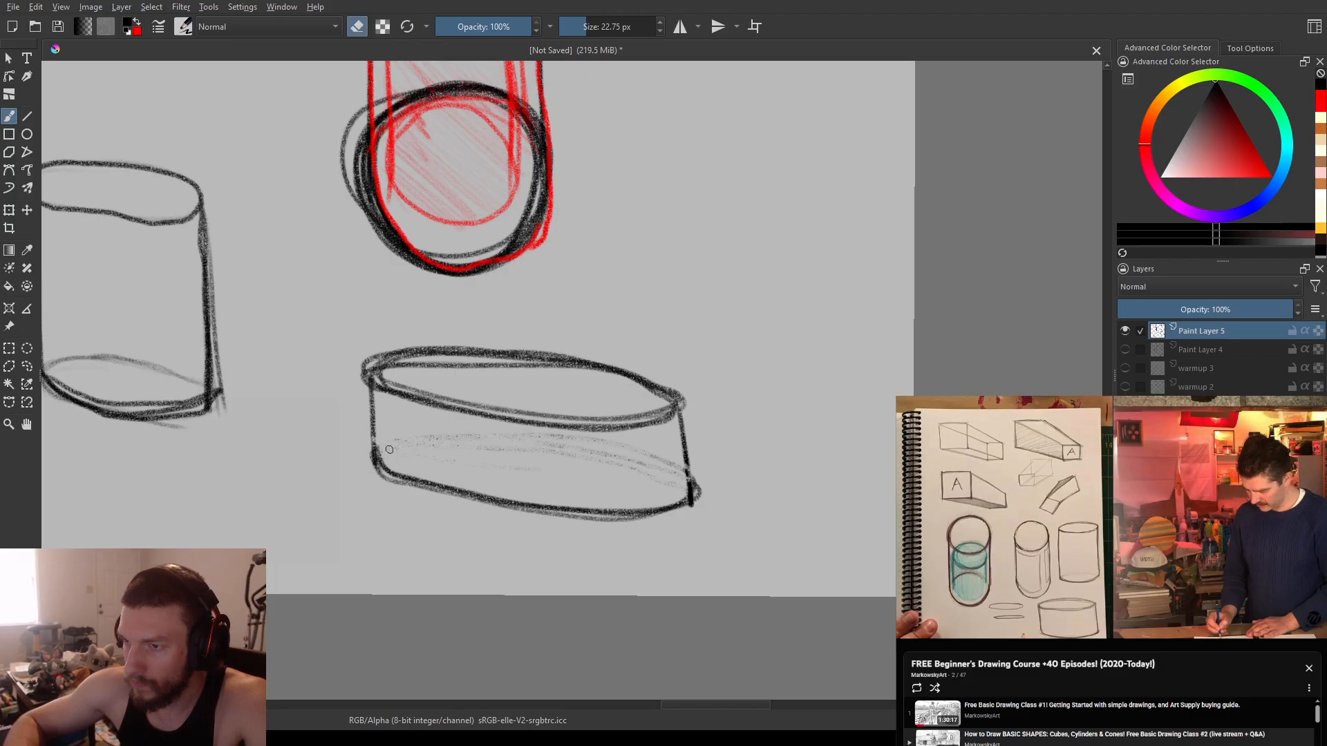
key("e")
- Draw a small, flat cylinder between the wide and the low cylinders from two thin ellipses joined by short side lines
mouse_move(399, 432)
left_mouse_down()
mouse_move(533, 429)
mouse_move(635, 374)
left_mouse_up()
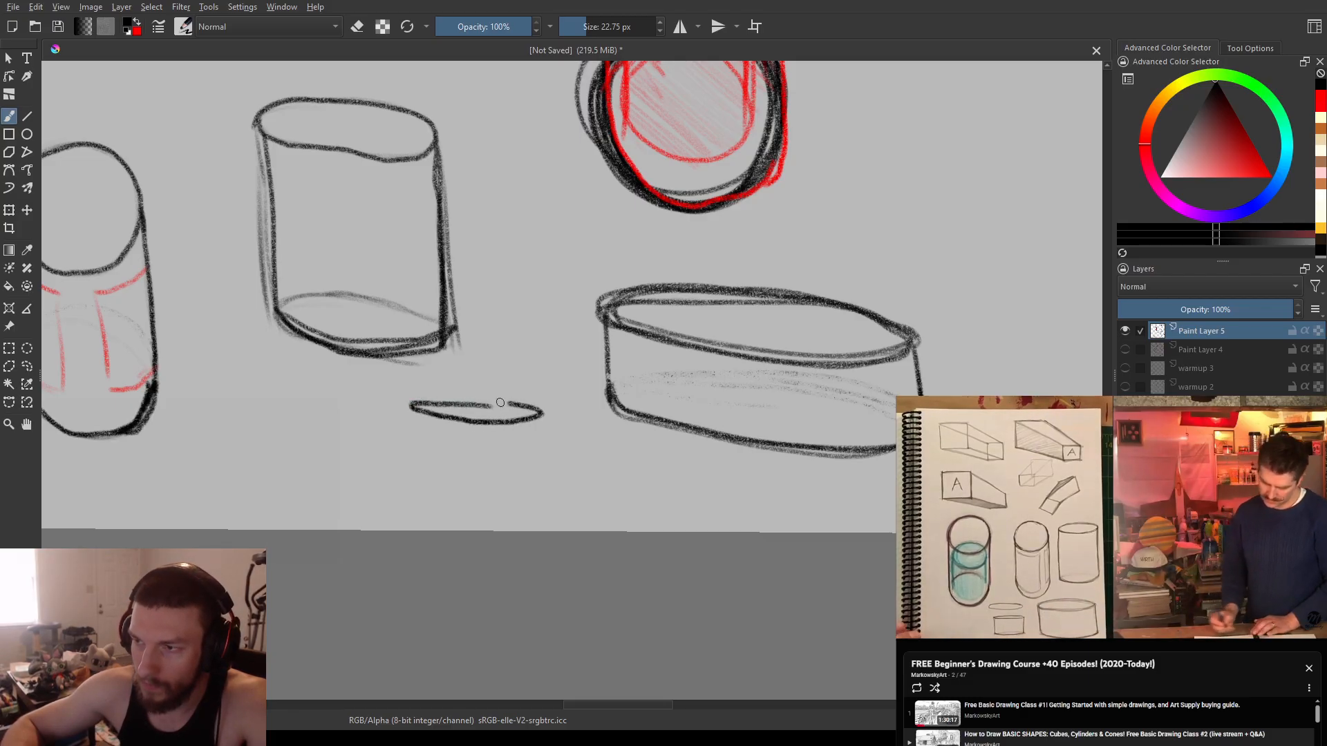
key("ctrl+z")
left_click_drag(480, 410, 370, 403)
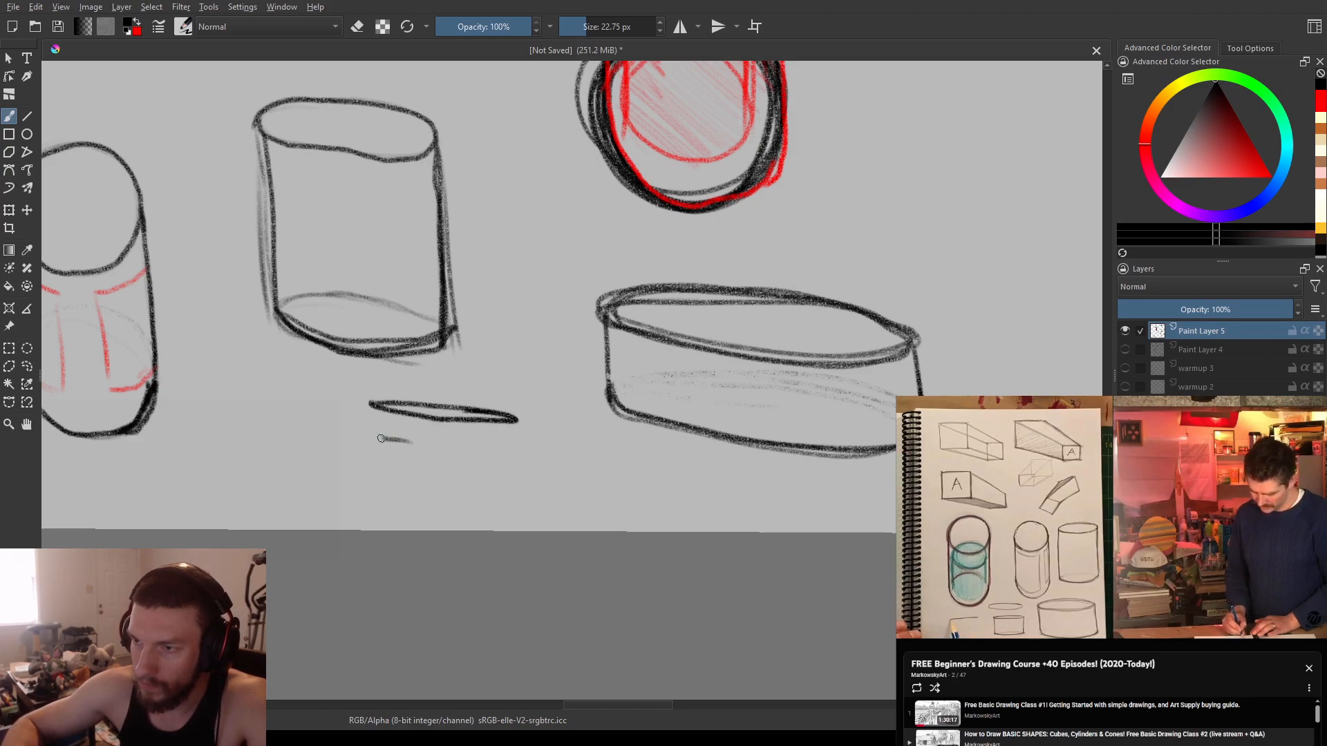
left_click_drag(511, 450, 379, 437)
left_click_drag(521, 426, 520, 456)
key("ctrl+z")
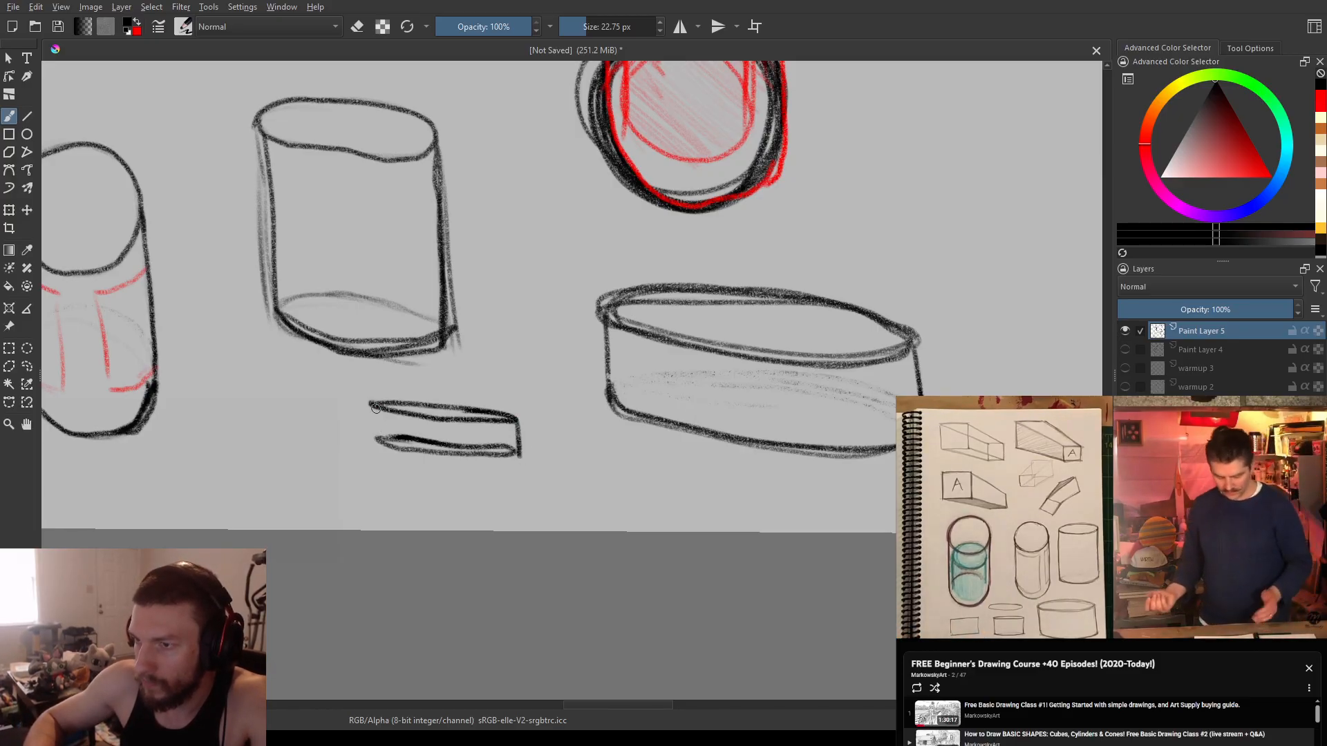
mouse_move(373, 406)
left_mouse_down()
mouse_move(376, 441)
mouse_move(487, 442)
left_mouse_up()
- Erase the hidden back curve of the bottom ellipse inside the small, flat cylinder
key("e")
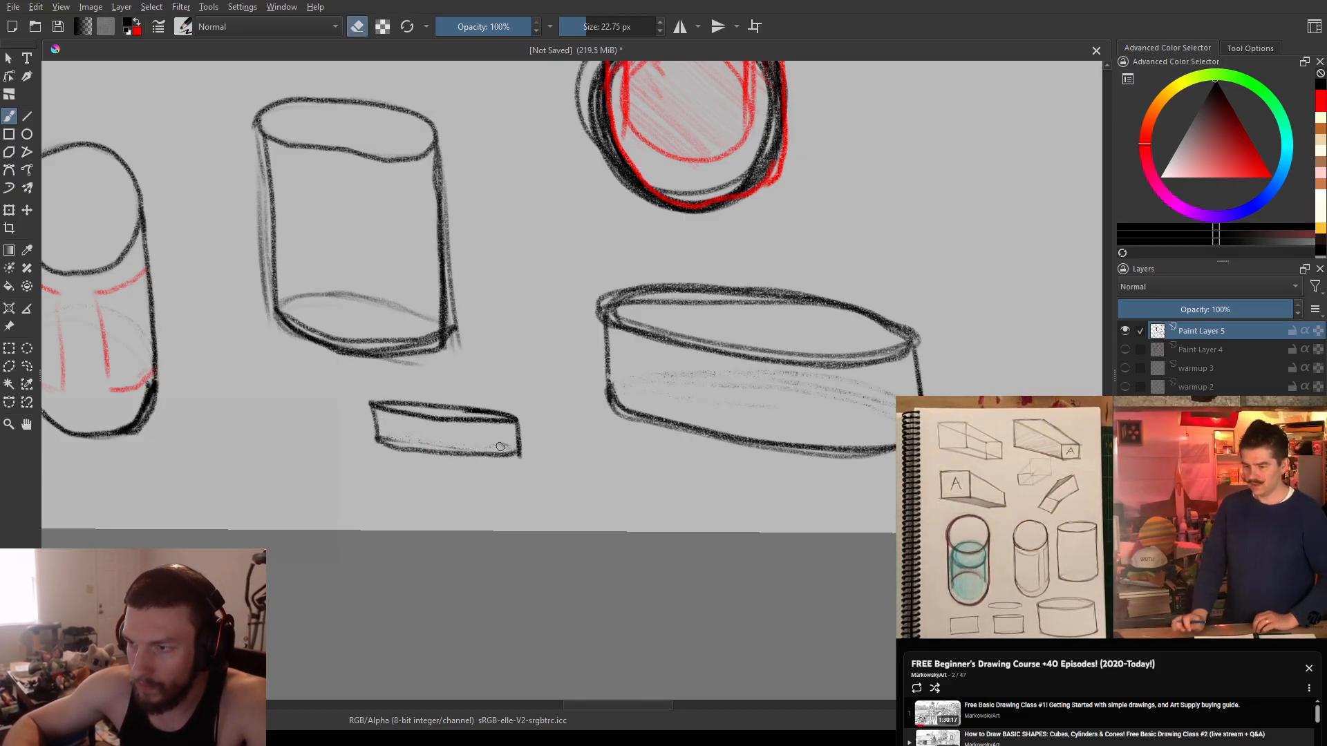
key("e")
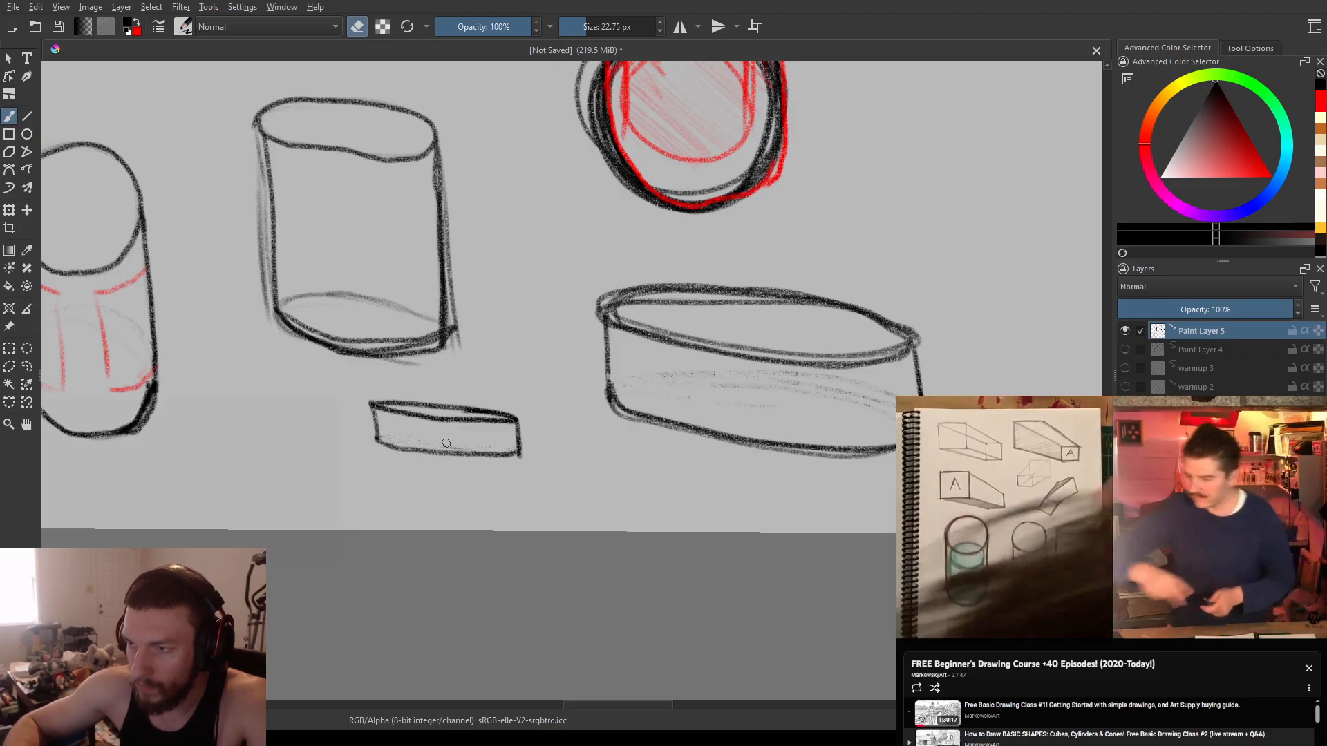
key("e")
mouse_move(404, 409)
left_mouse_down()
mouse_move(459, 413)
mouse_move(457, 433)
left_mouse_up()
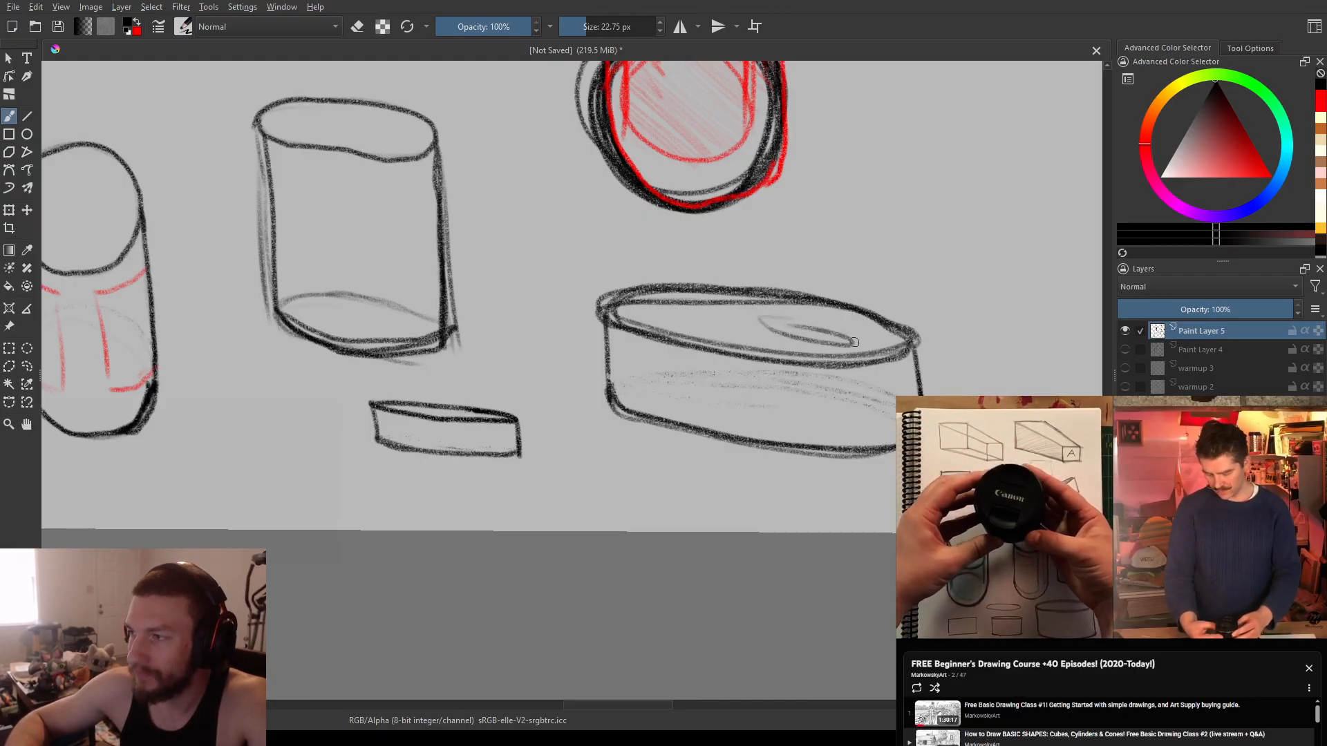
key("ctrl+z")
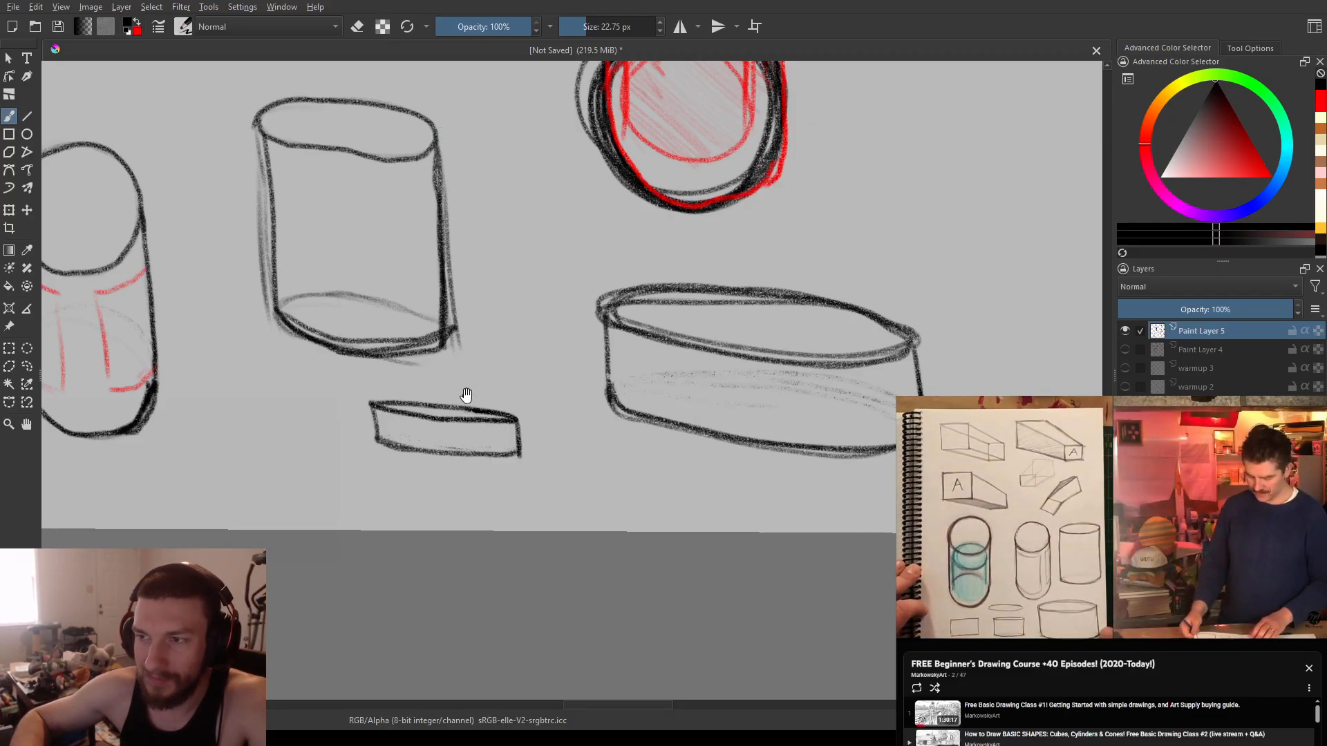
- Add a new paint layer above the layer holding the finished box and cylinder drawings
left_click_drag(468, 399, 570, 477)
key("e")
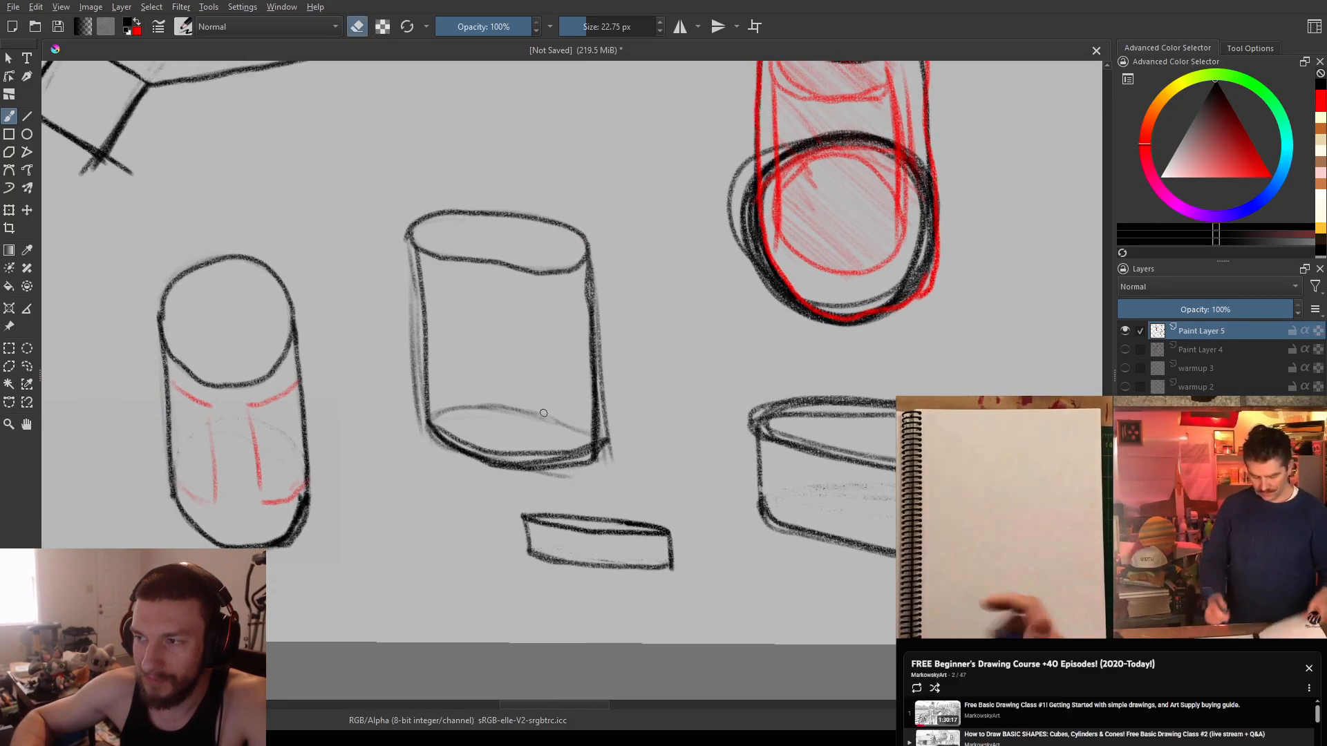
scroll(580, 313, "down", 4)
left_click_drag(599, 313, 484, 457)
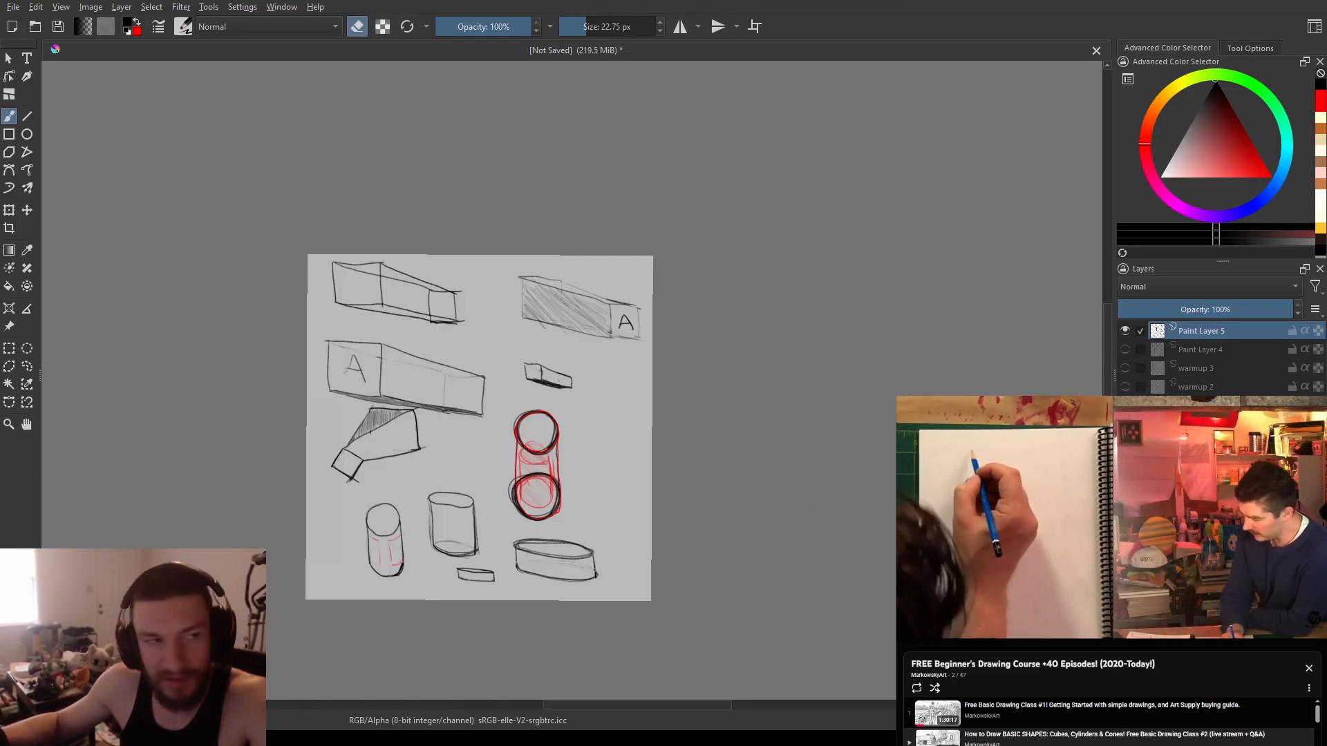
key("Insert")
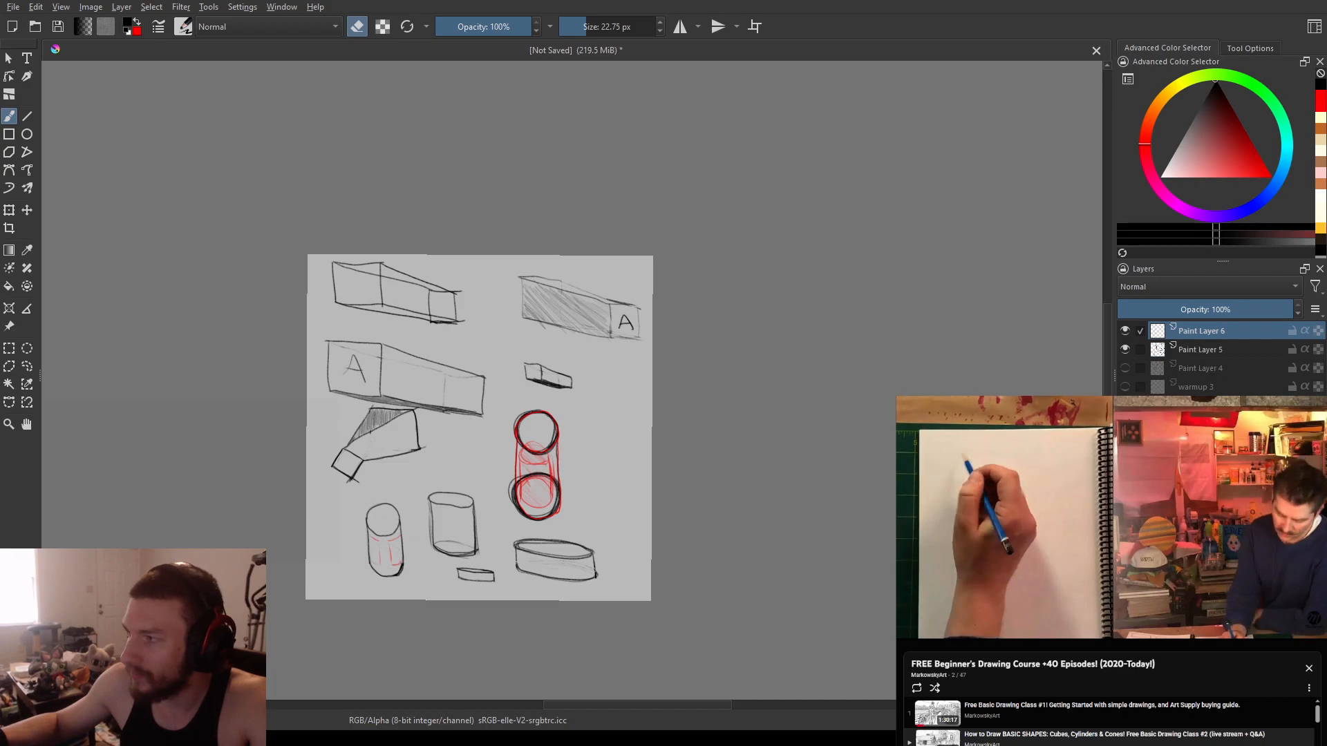
- Rename the layer with the finished drawings as shapes, hide it, and make the new empty layer active
double_click(1188, 347)
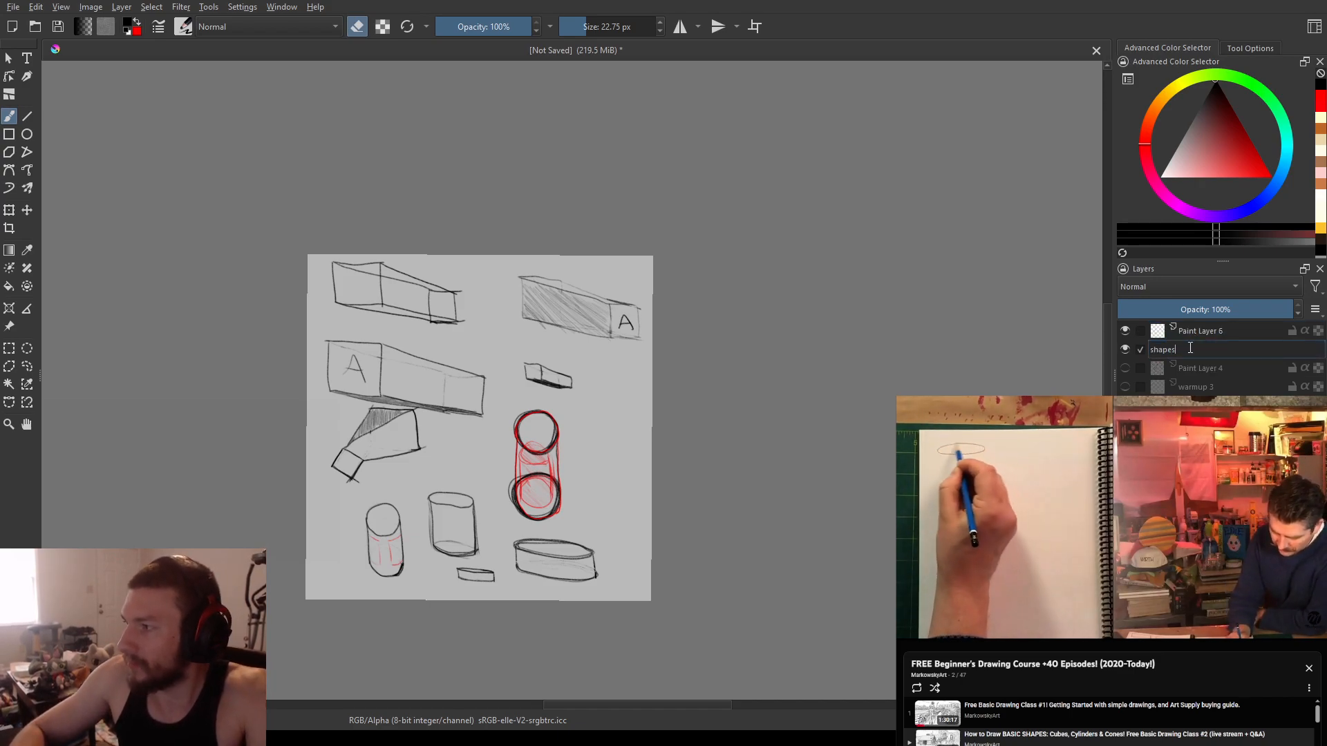
key("Return")
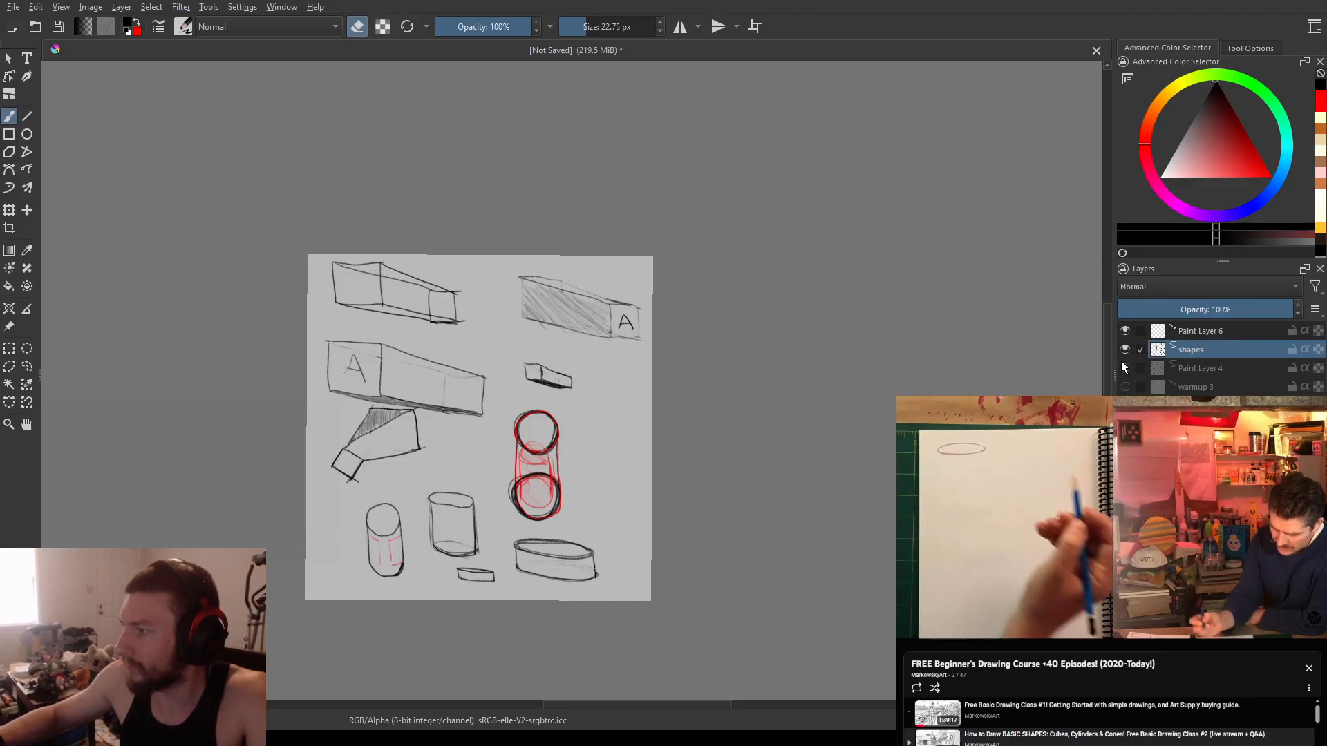
left_click(1126, 351)
left_click(1195, 330)
- Draw two flat ellipses, one below the other, in the upper left corner of the blank canvas, making the second taller
scroll(397, 371, "up", 5)
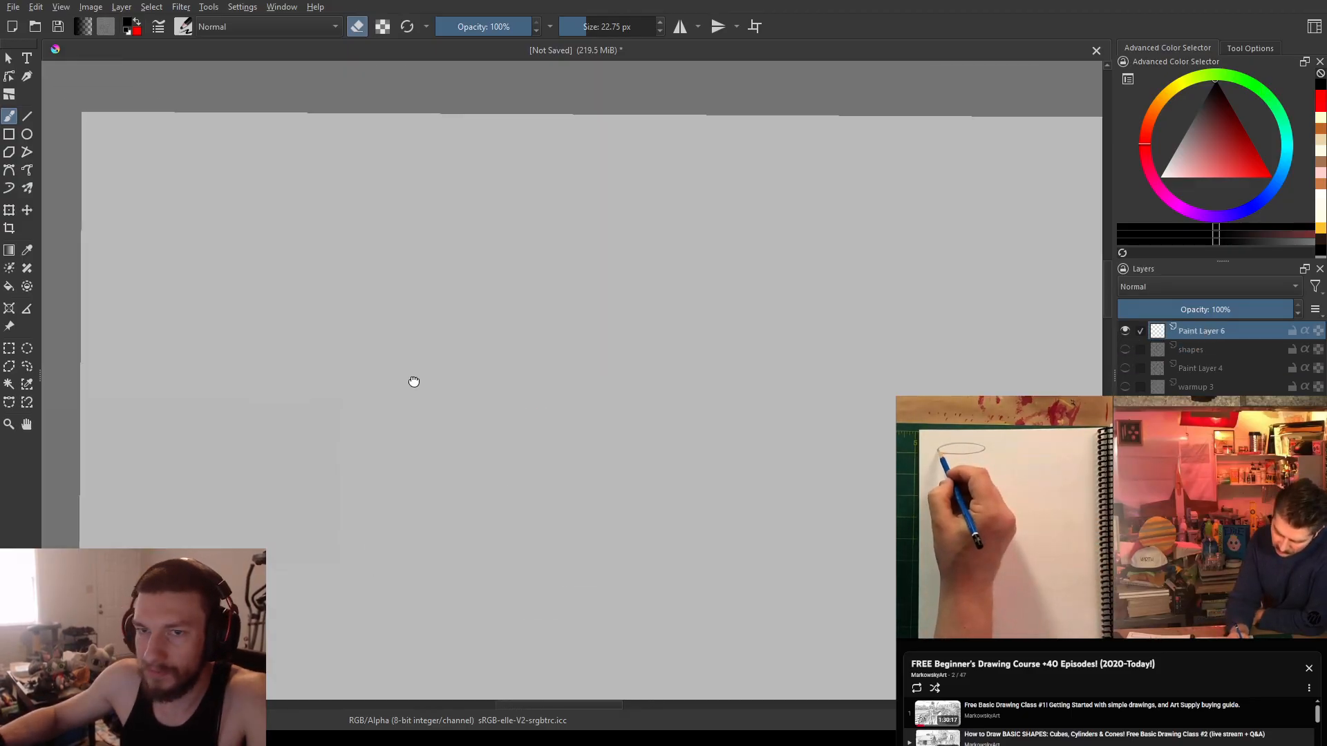
left_click_drag(461, 364, 459, 391)
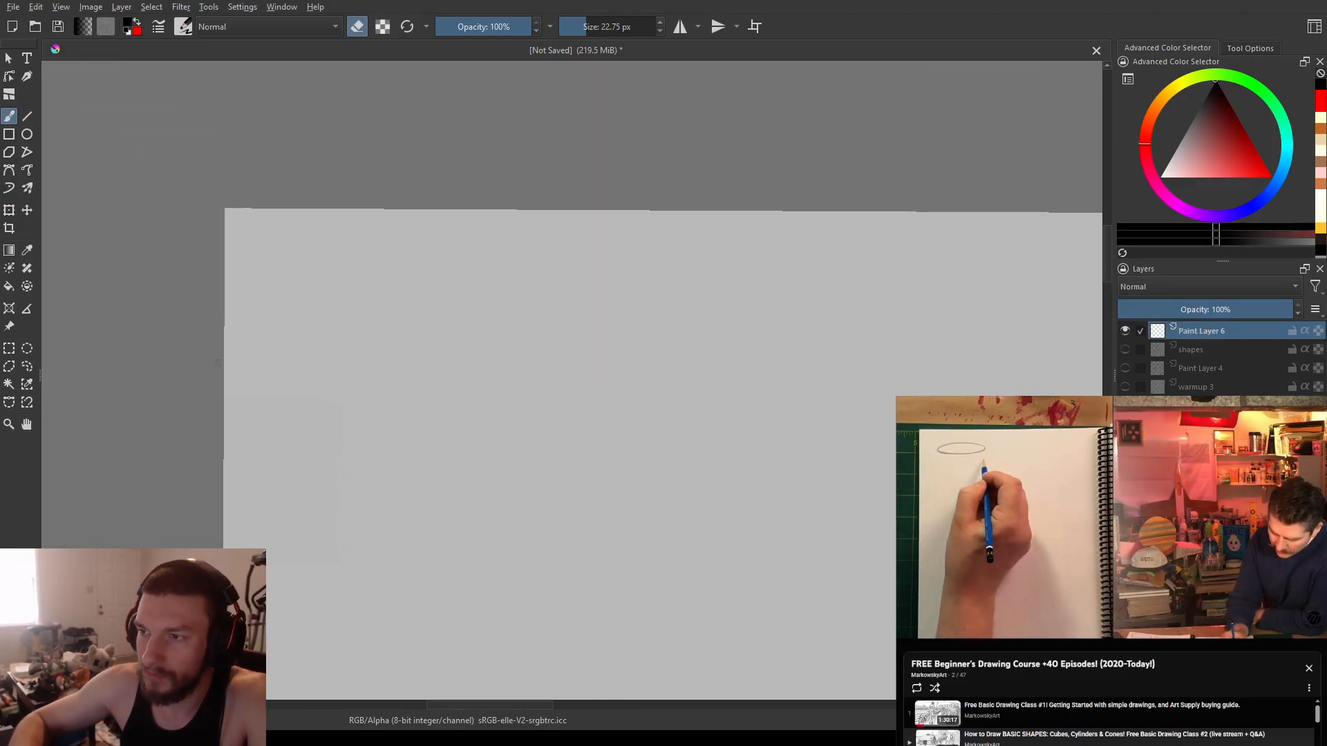
scroll(453, 356, "up", 3)
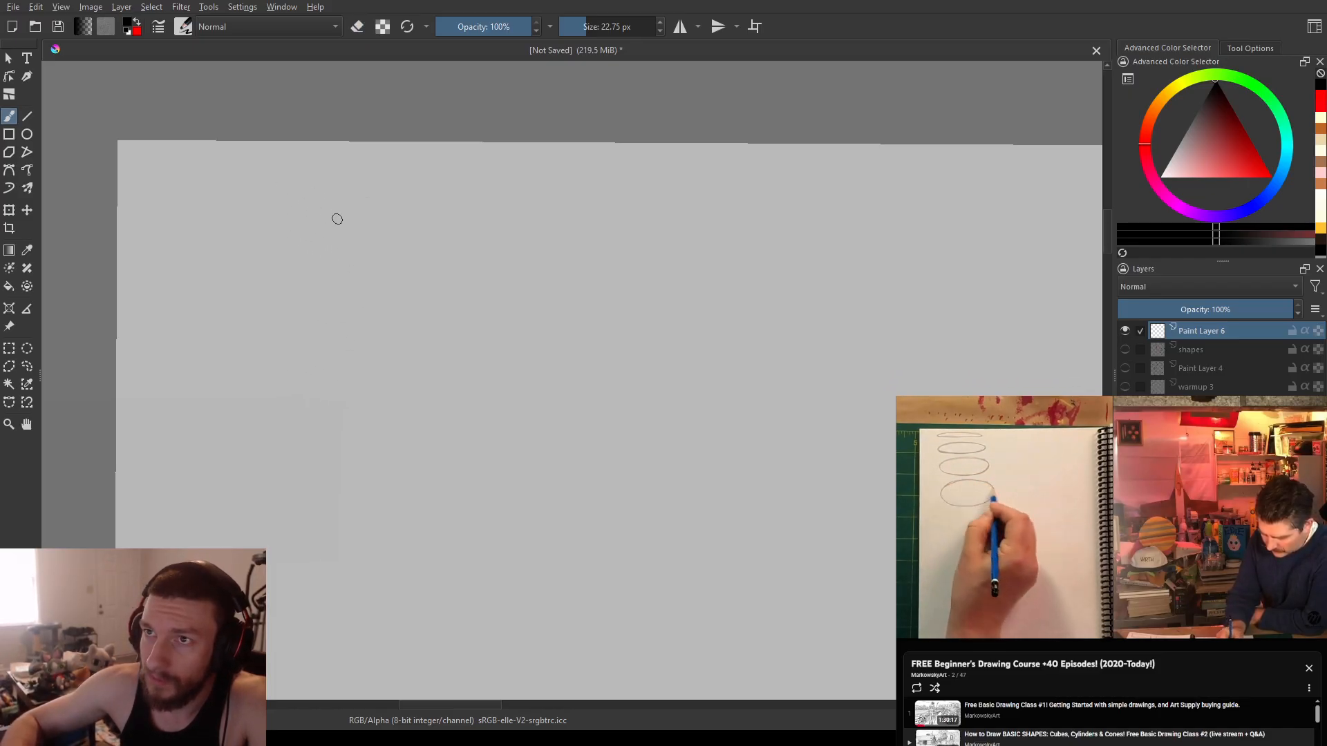
mouse_move(425, 222)
left_mouse_down()
mouse_move(208, 210)
mouse_move(202, 230)
mouse_move(423, 240)
mouse_move(378, 217)
mouse_move(275, 213)
left_mouse_up()
key("ctrl+z")
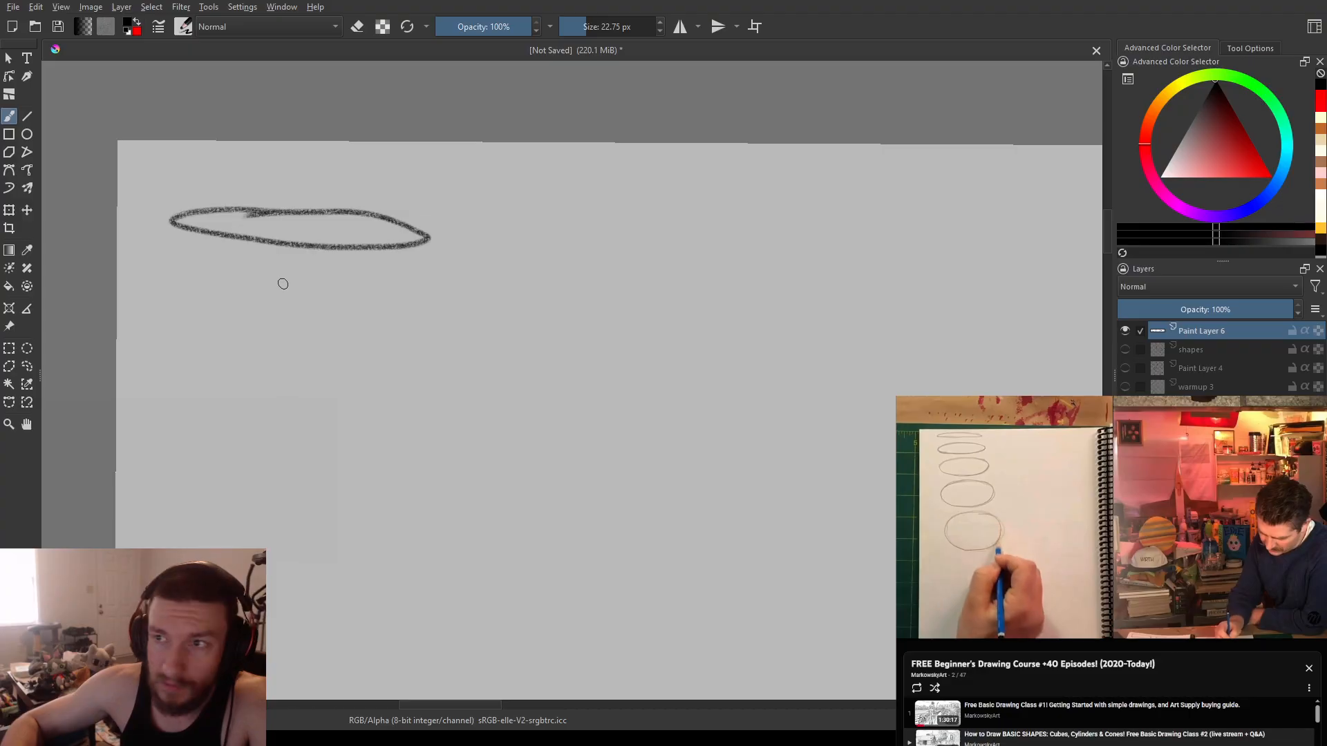
left_click_drag(283, 282, 184, 276)
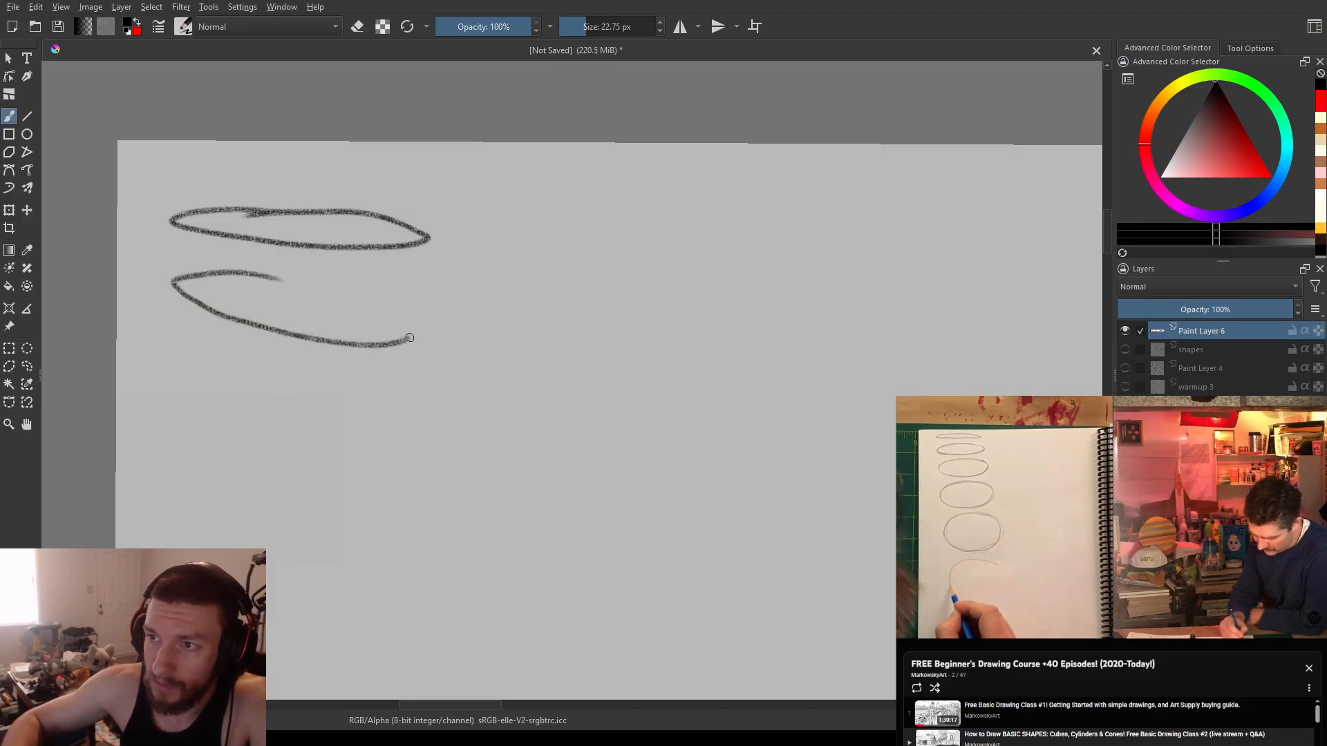
mouse_move(361, 280)
left_mouse_down()
mouse_move(236, 311)
mouse_move(194, 286)
mouse_move(177, 311)
mouse_move(269, 343)
mouse_move(380, 345)
left_mouse_up()
key("ctrl+z")
left_click_drag(373, 295, 271, 295)
- Add a third and a fourth ellipse below the first two, each taller and rounder than the one above
left_click_drag(295, 379, 313, 306)
mouse_move(199, 359)
left_mouse_down()
mouse_move(274, 399)
mouse_move(396, 404)
left_mouse_up()
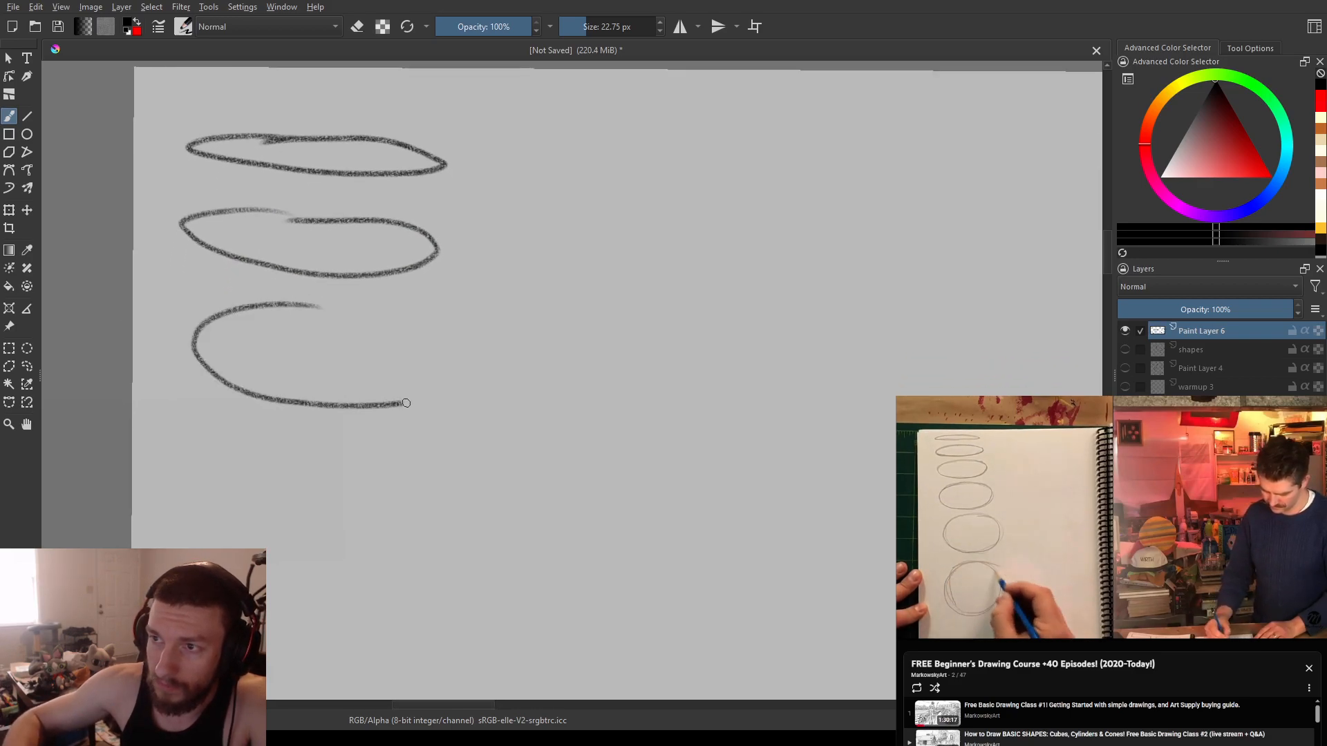
left_click_drag(405, 317, 298, 310)
left_click_drag(367, 389, 406, 271)
left_click_drag(421, 340, 431, 311)
left_click_drag(431, 313, 445, 385)
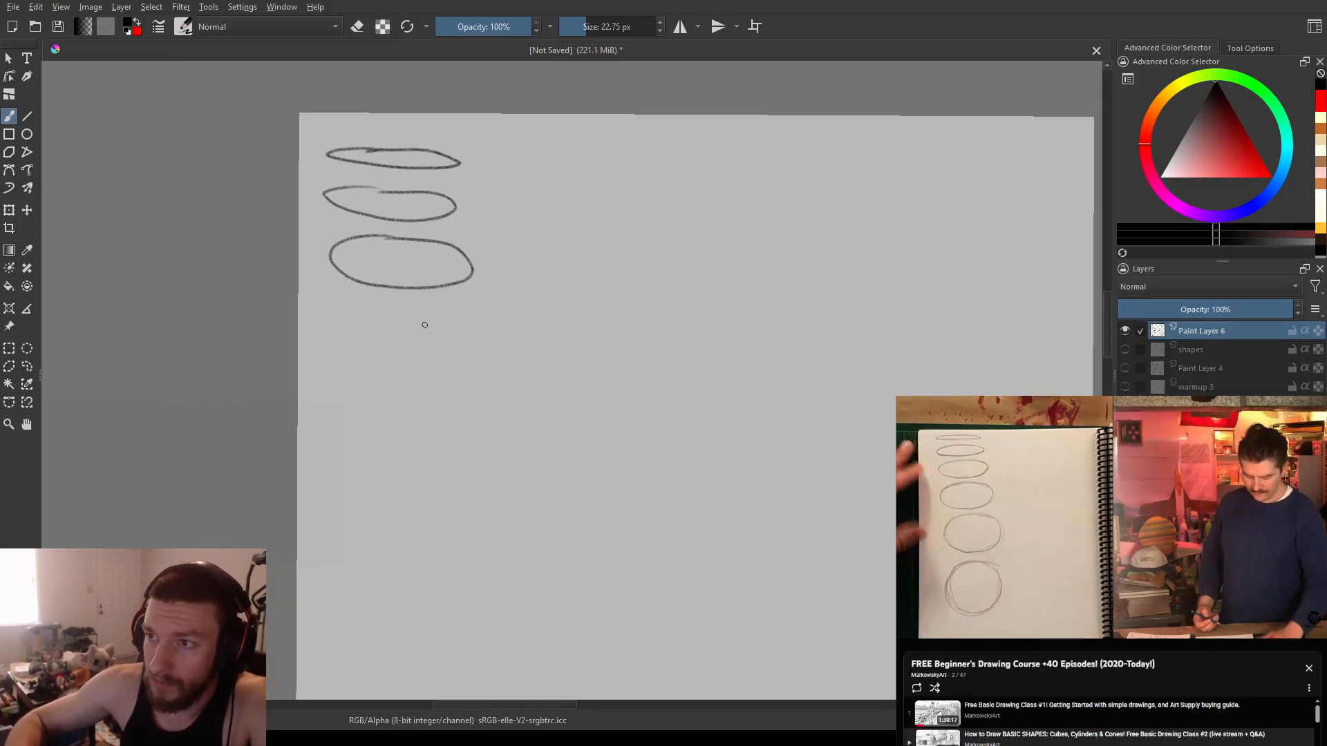
mouse_move(431, 330)
left_mouse_down()
mouse_move(346, 340)
mouse_move(344, 377)
left_mouse_up()
mouse_move(466, 410)
left_mouse_down()
mouse_move(478, 333)
mouse_move(400, 323)
left_mouse_up()
- Continue the column downwards with two larger, wide ellipses, redrawing the second one after undoing its first attempt
left_click_drag(420, 446, 448, 370)
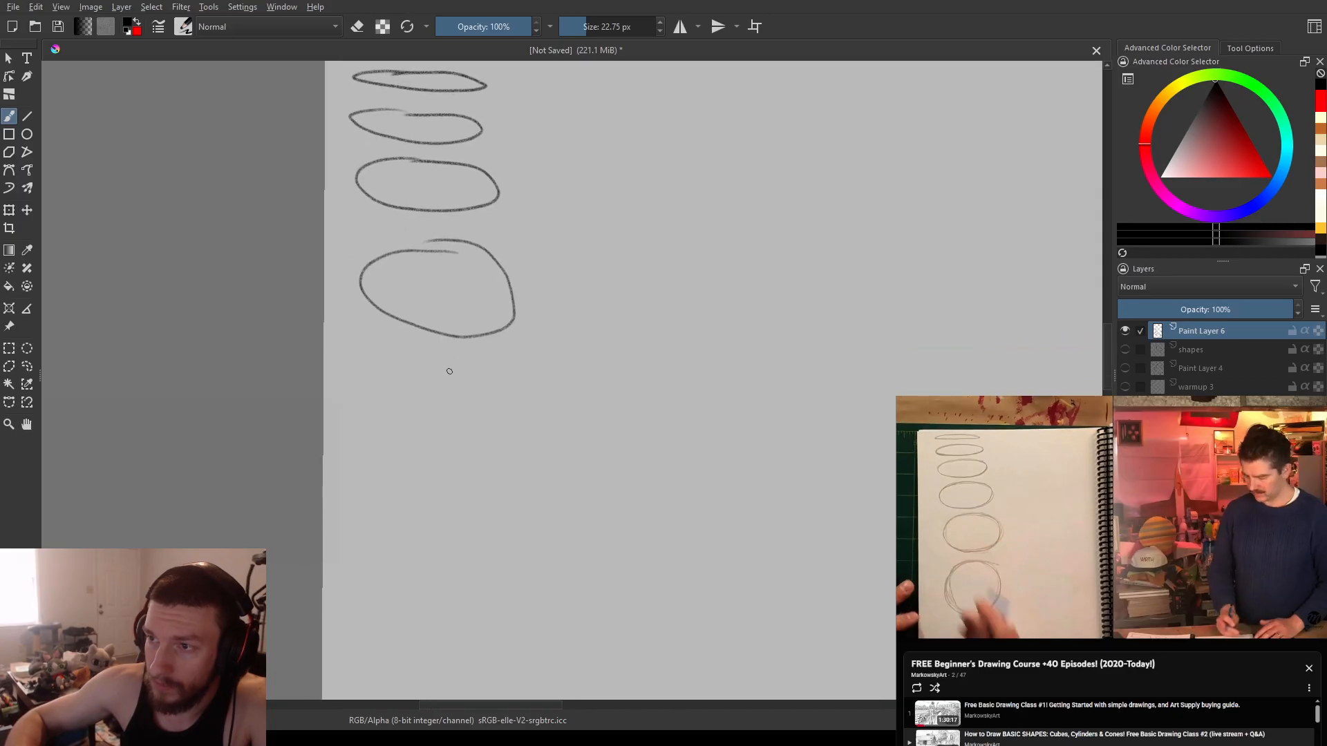
mouse_move(458, 477)
left_mouse_down()
mouse_move(468, 370)
mouse_move(394, 416)
left_mouse_up()
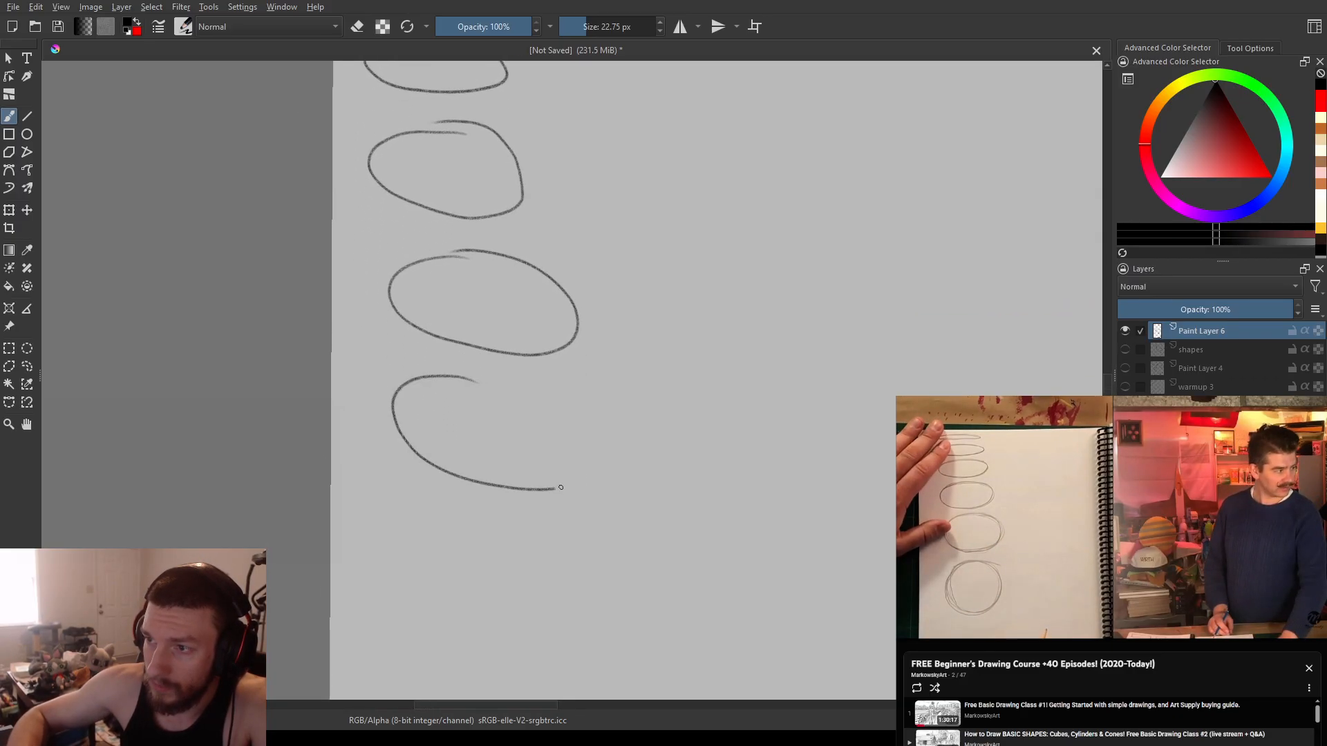
left_click_drag(483, 449, 480, 342)
key("ctrl+z")
mouse_move(509, 278)
left_mouse_down()
mouse_move(368, 339)
mouse_move(436, 406)
mouse_move(545, 400)
left_mouse_up()
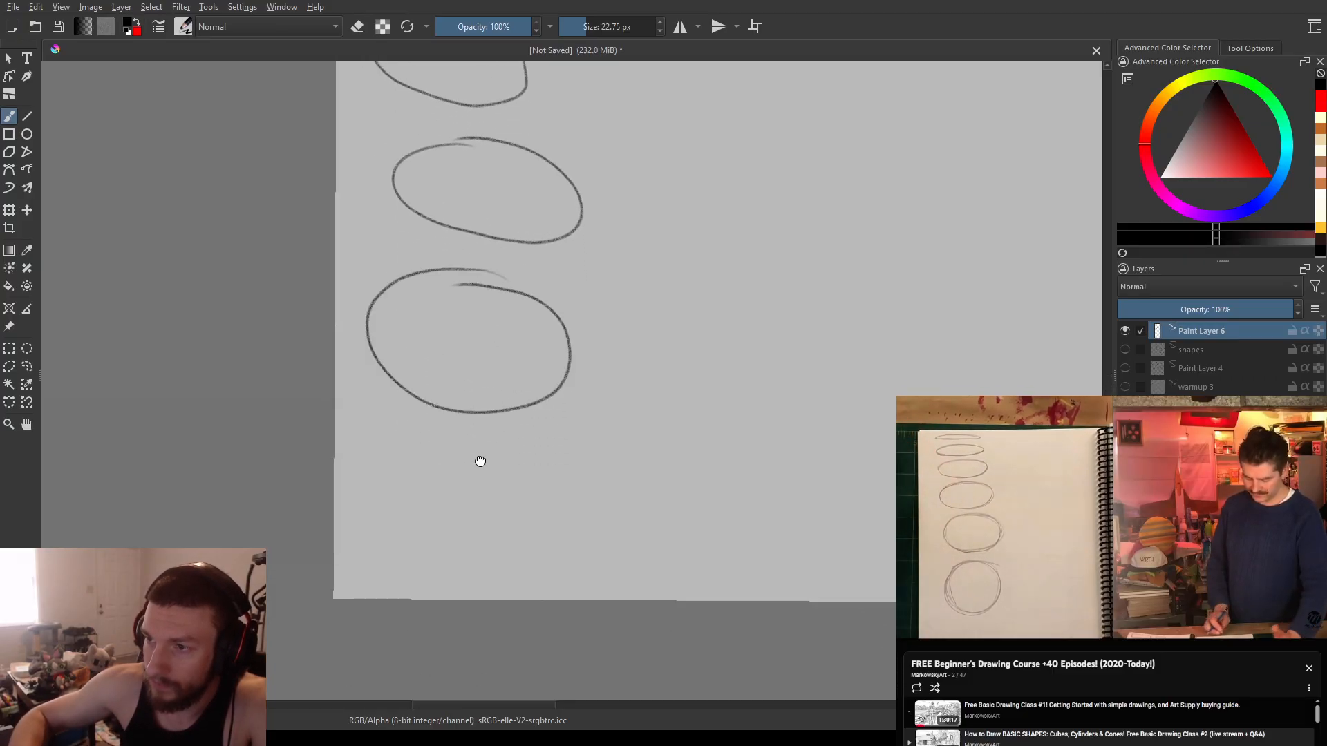
- Finish the column of ellipses with a nearly round circle near the lower edge of the canvas
left_click_drag(480, 460, 510, 355)
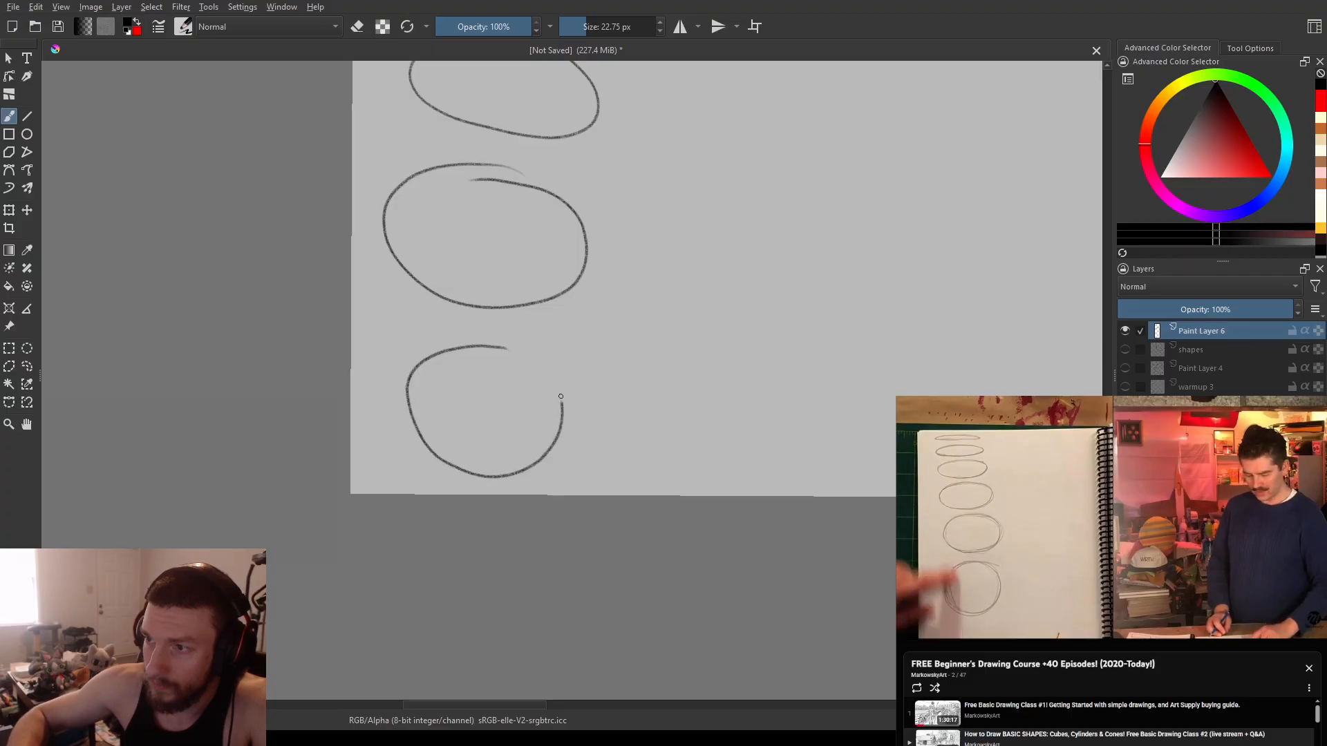
left_click_drag(594, 280, 555, 510)
left_click_drag(540, 365, 545, 450)
left_click_drag(564, 349, 545, 404)
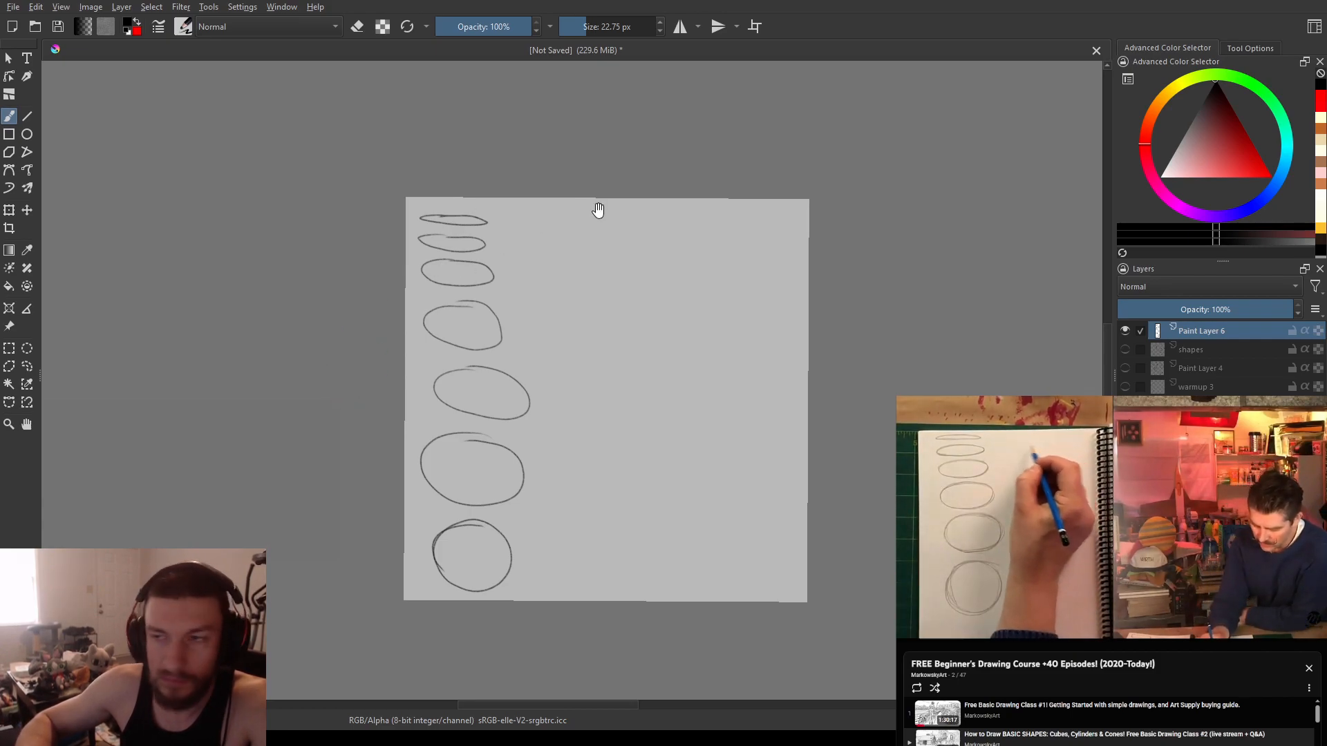
- Draw a cone near the canvas's upper edge from a circle and two straight sides meeting at a point below
left_click_drag(596, 210, 543, 324)
left_click_drag(561, 279, 577, 154)
left_click_drag(558, 347, 565, 205)
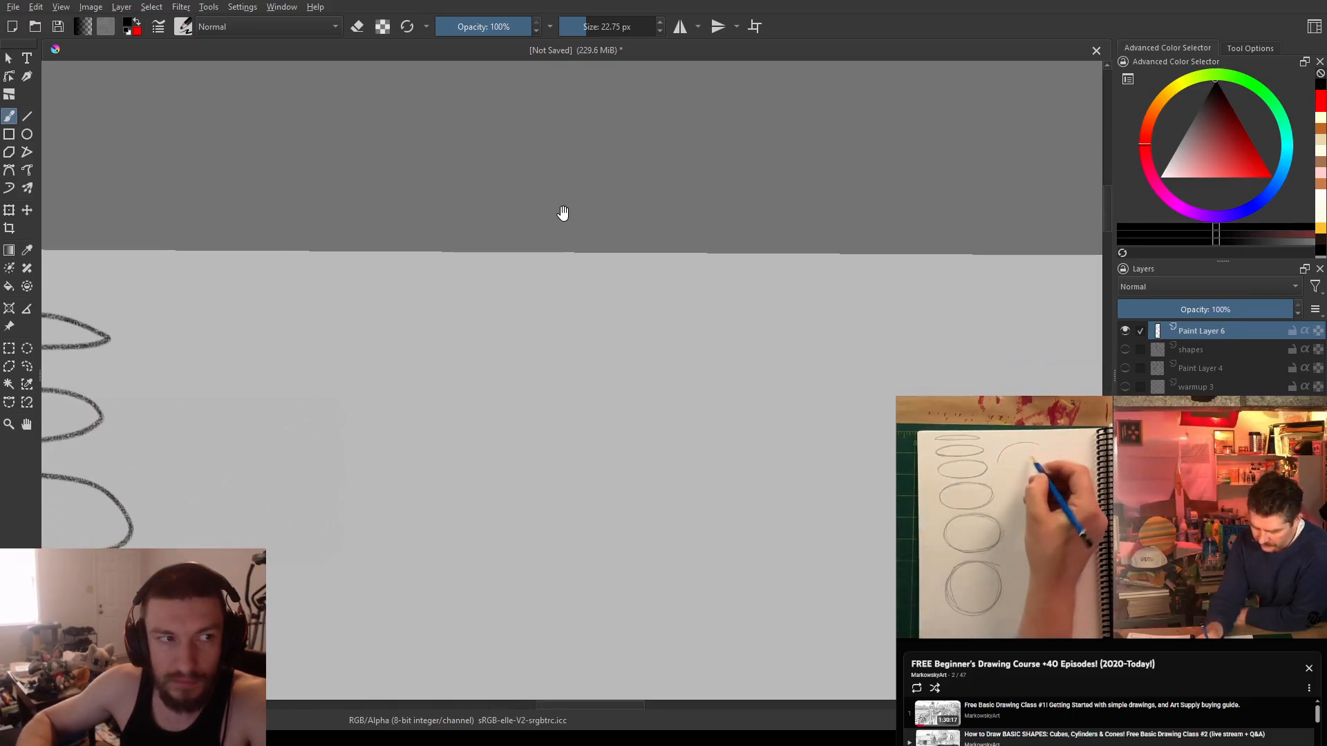
left_click_drag(502, 377, 542, 325)
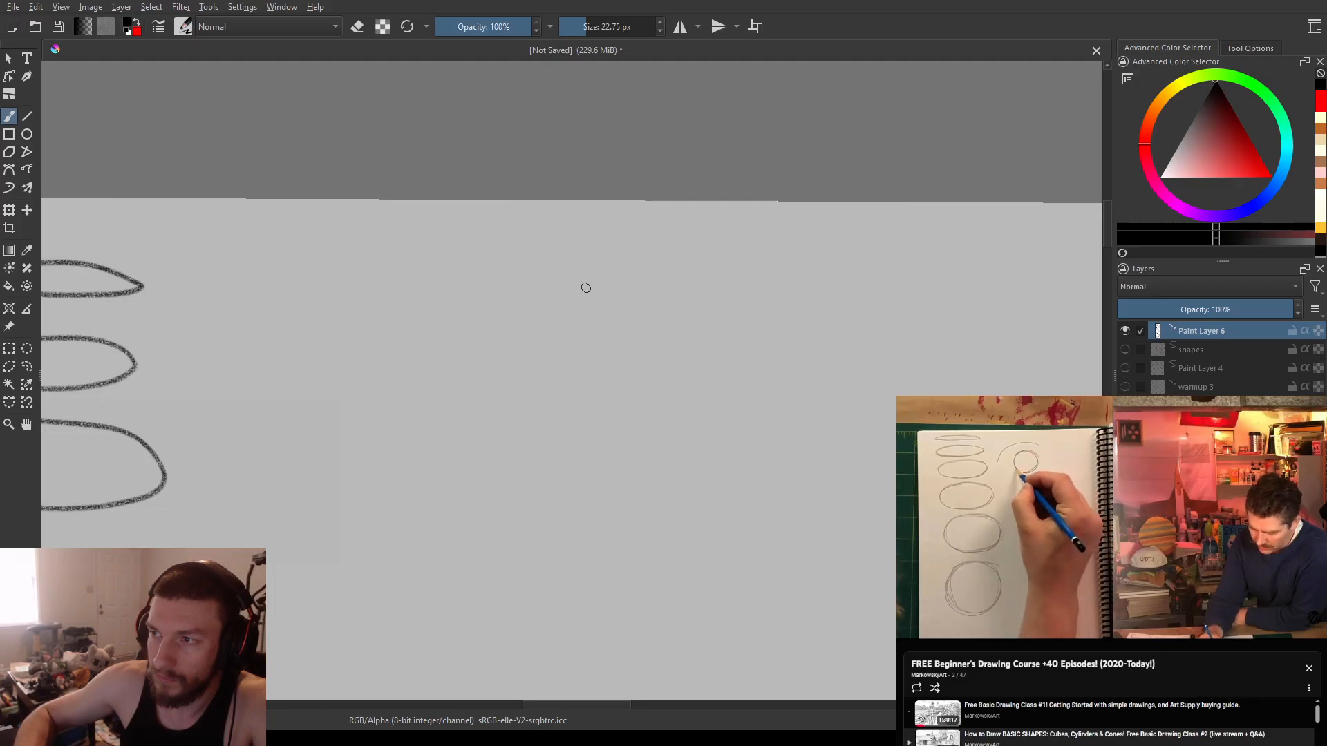
mouse_move(582, 285)
left_mouse_down()
mouse_move(534, 335)
mouse_move(562, 383)
mouse_move(621, 399)
mouse_move(627, 294)
left_mouse_up()
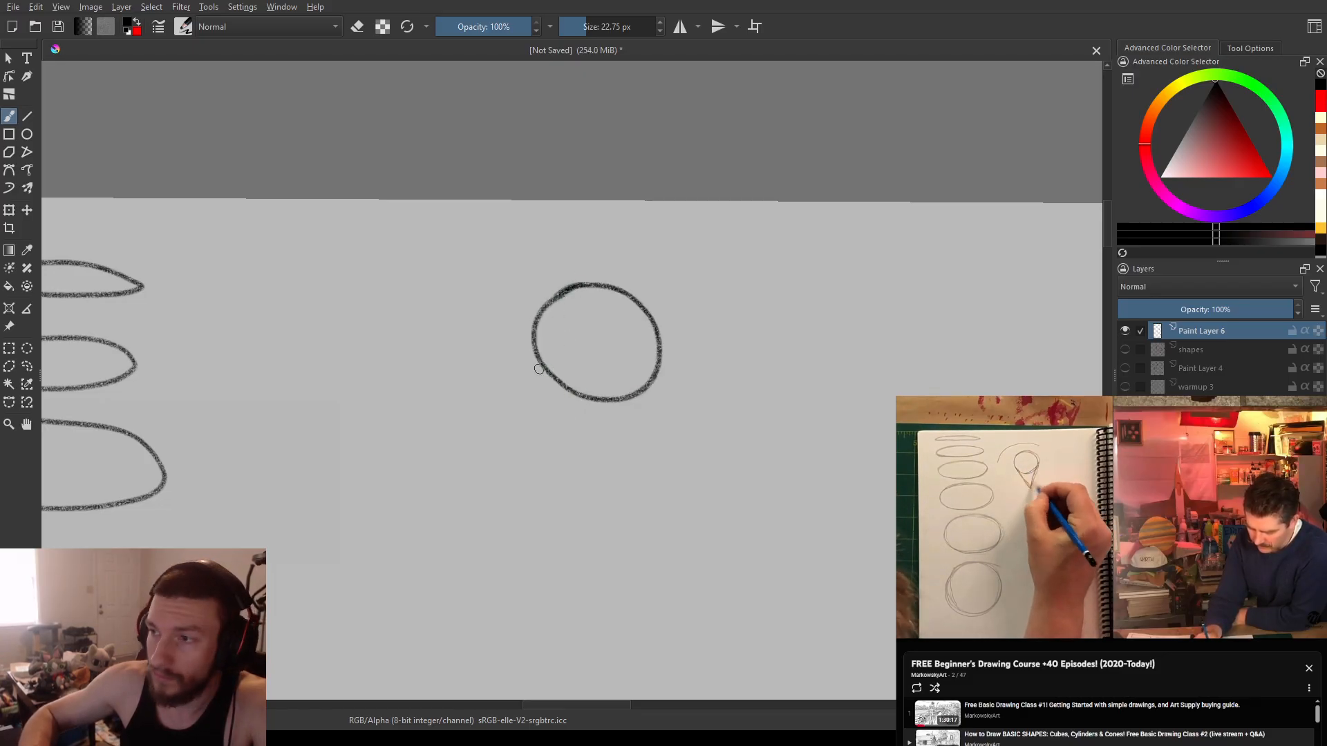
left_click_drag(534, 349, 598, 475)
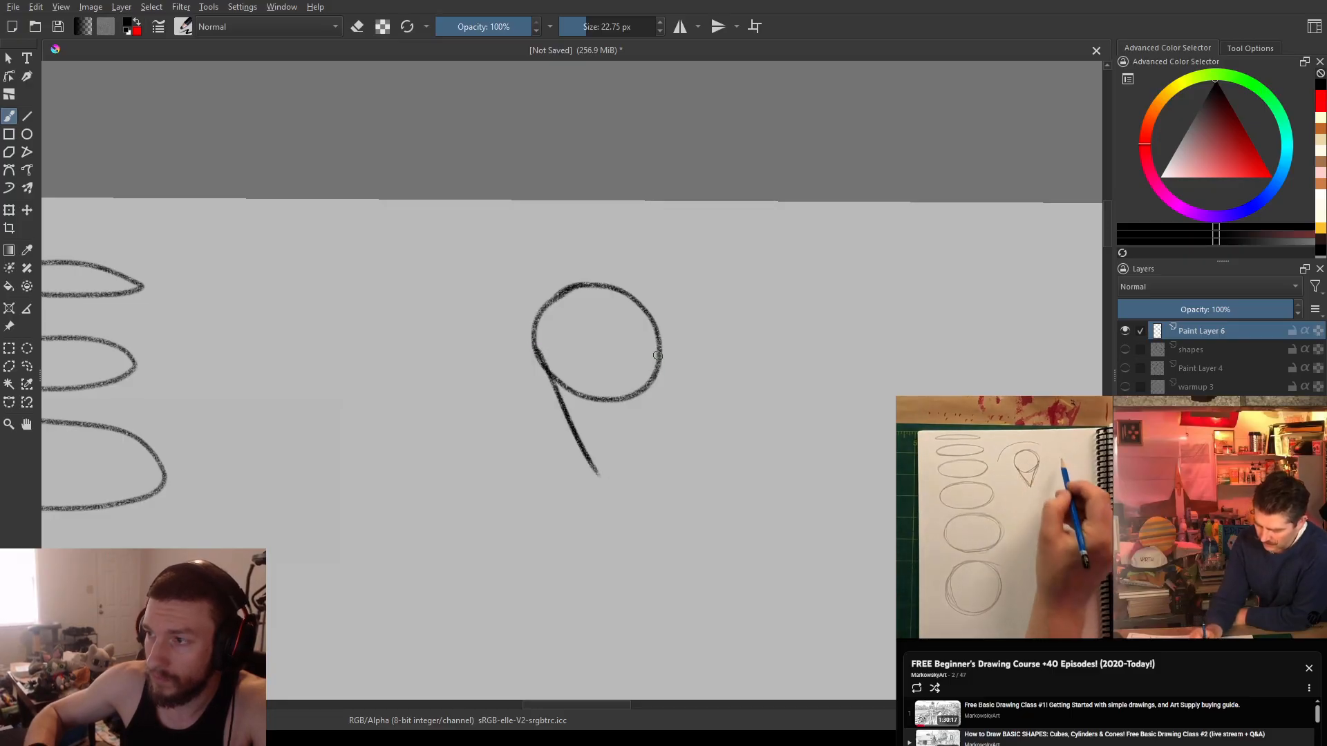
left_click_drag(662, 357, 599, 473)
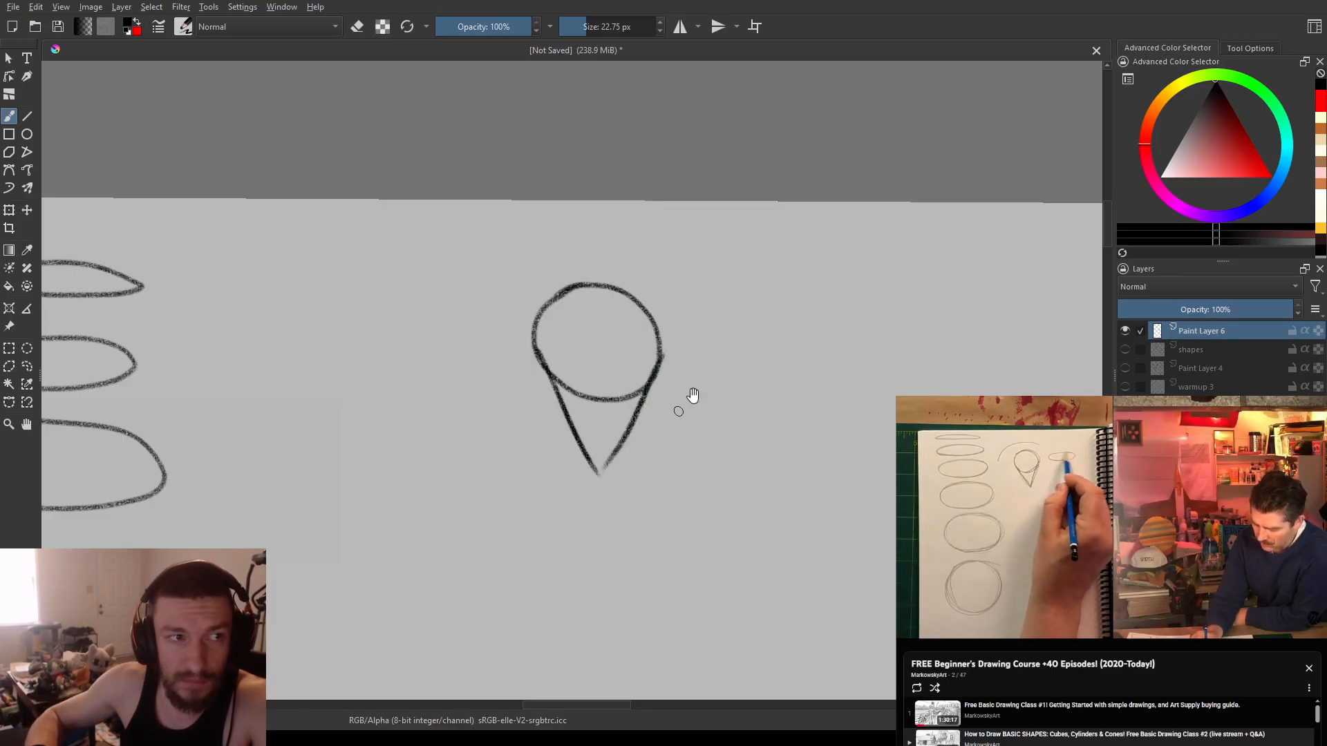
- Draw a second cone beside the first from a flat, wide ellipse and two straight sides converging below
left_click_drag(691, 396, 613, 399)
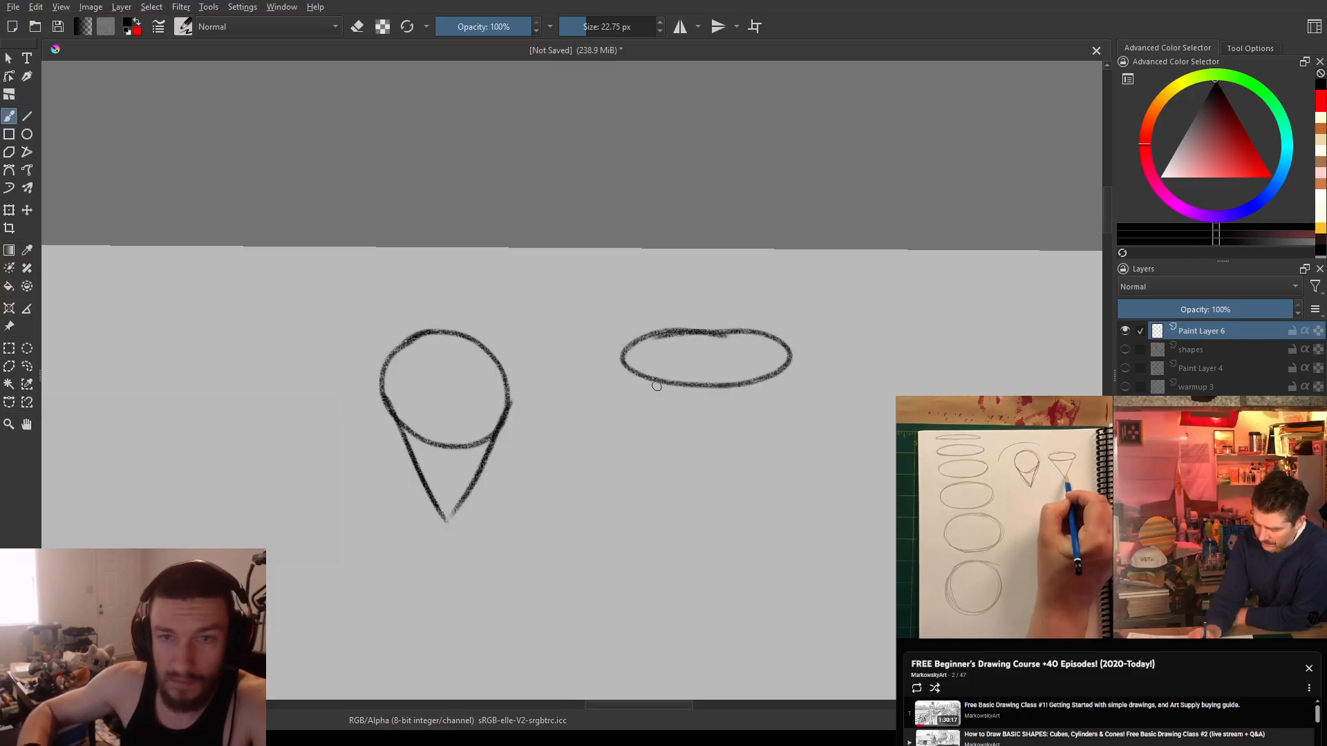
left_click_drag(621, 360, 716, 509)
left_click_drag(788, 357, 714, 510)
- Erase the overshooting line ends at the tip of the second cone
left_click_drag(755, 406, 654, 334)
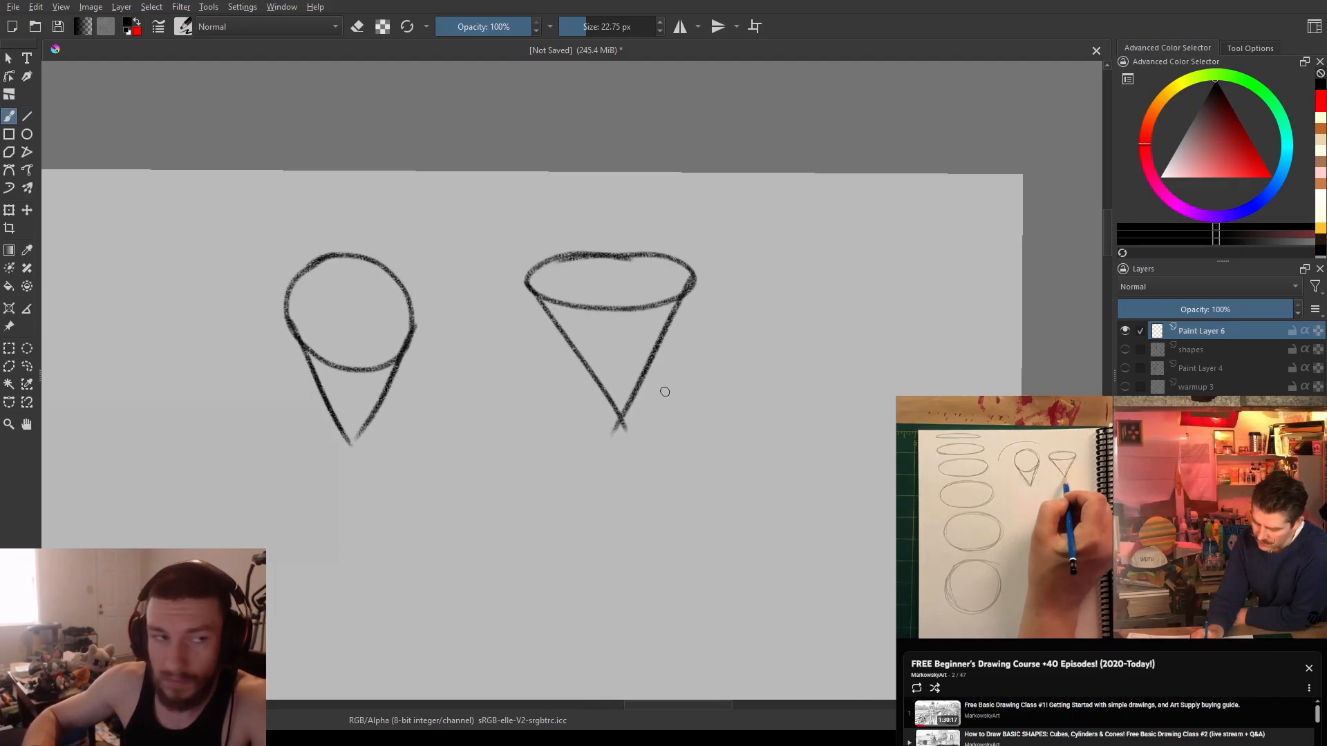
key("e")
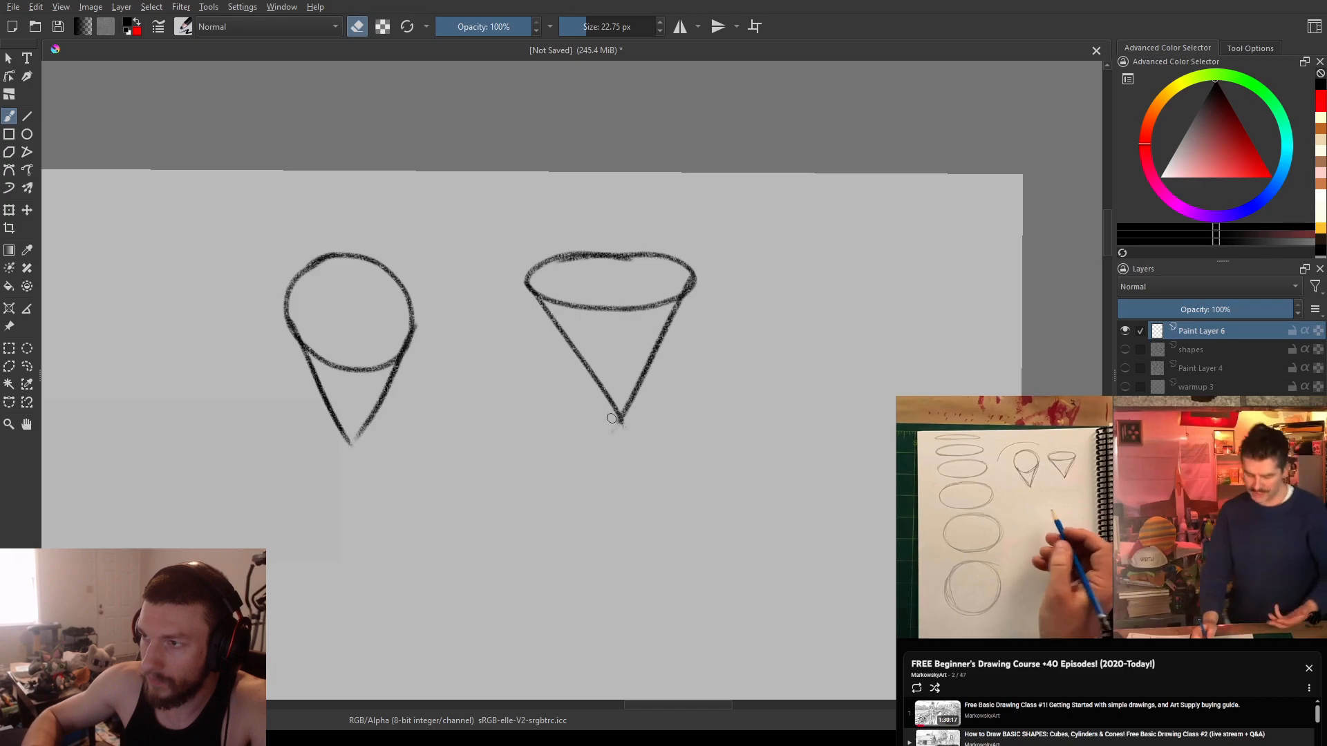
key("e")
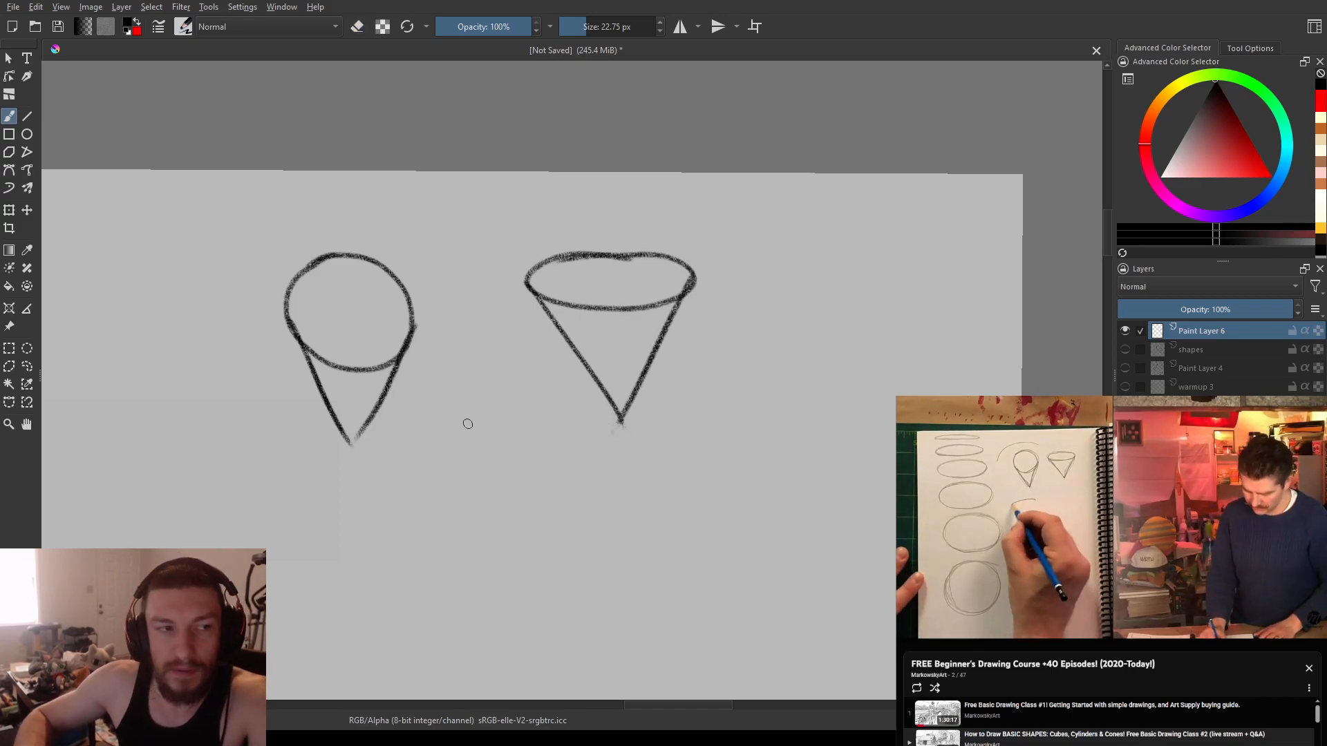
- Reinforce the first cone's left side where it meets the circle, undoing the first stroke and redrawing it
left_click_drag(283, 315, 315, 373)
key("ctrl+z")
left_click_drag(285, 315, 312, 362)
- Toggle playback of the drawing course video in its Cones chapter
left_click_drag(456, 418, 547, 289)
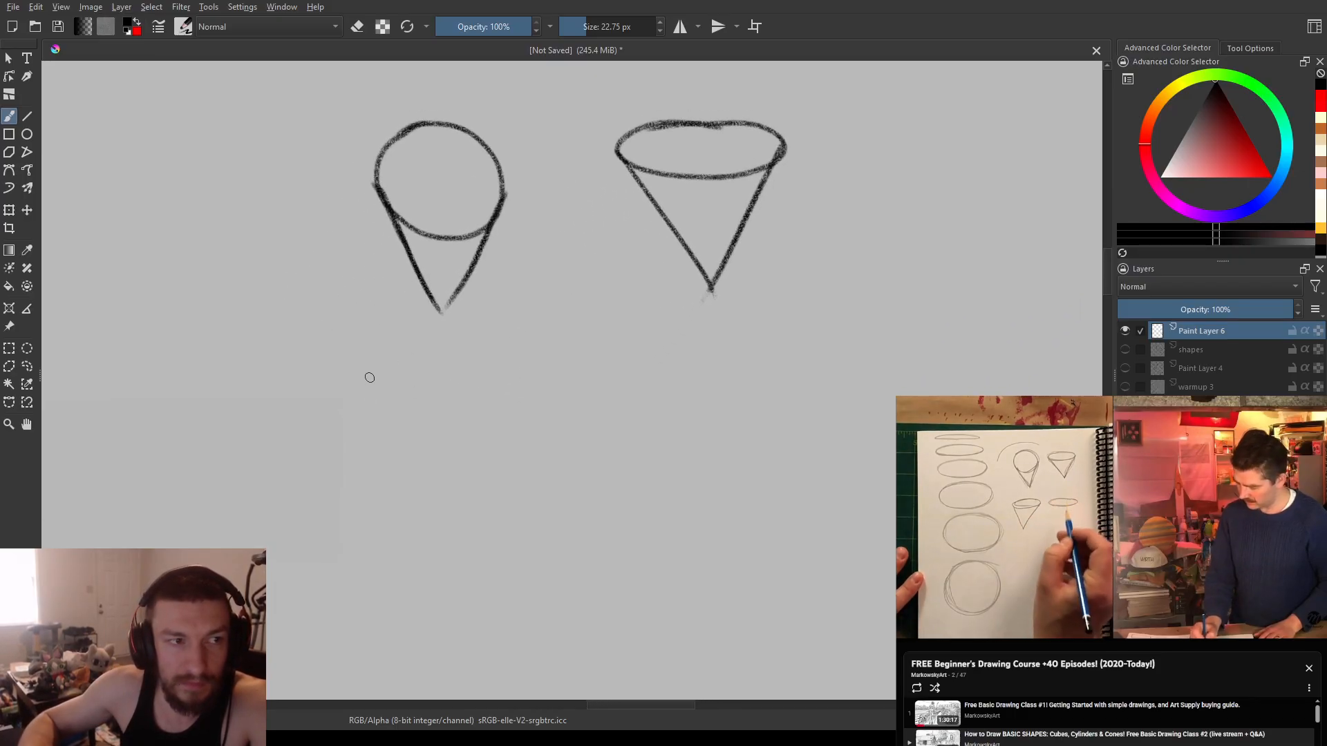
left_click(1024, 517)
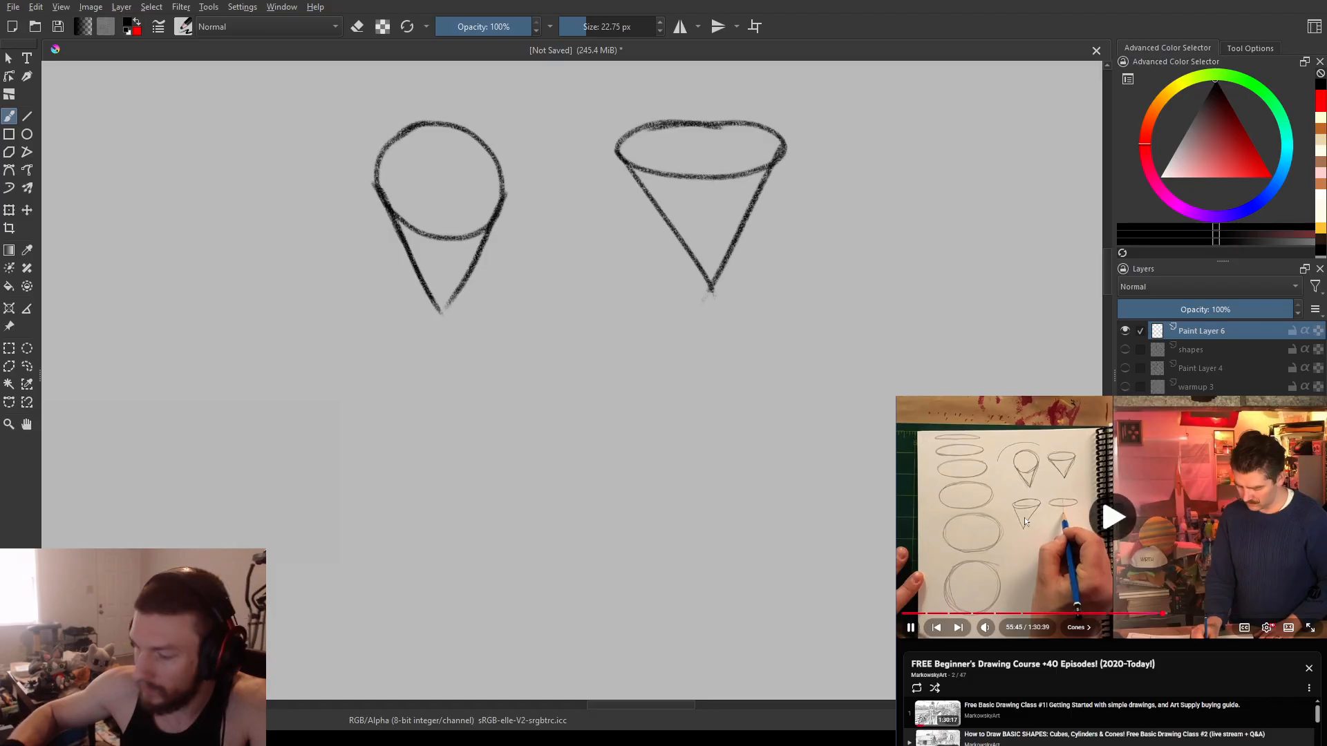
- Draw a third cone between the ellipse column and the first cone, using a flat ellipse, a centre line and two converging sides
key("Left")
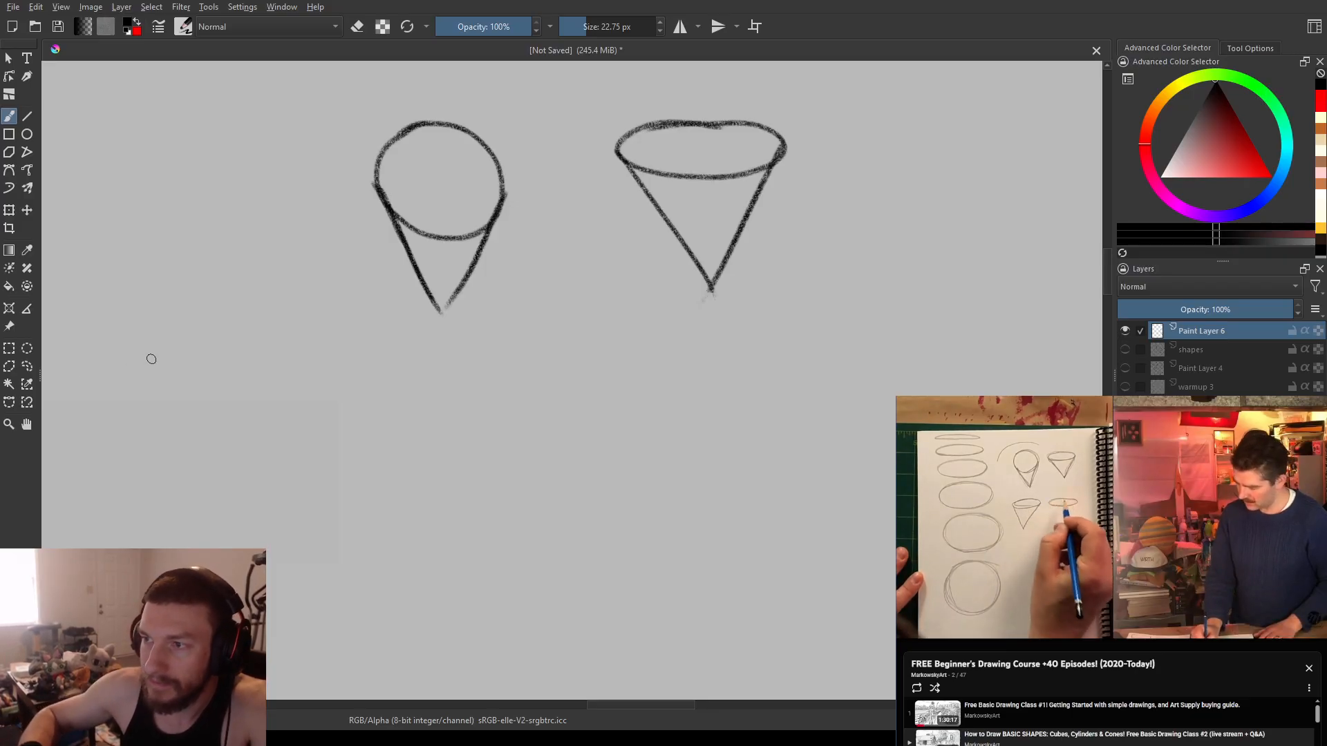
left_click_drag(573, 402, 809, 500)
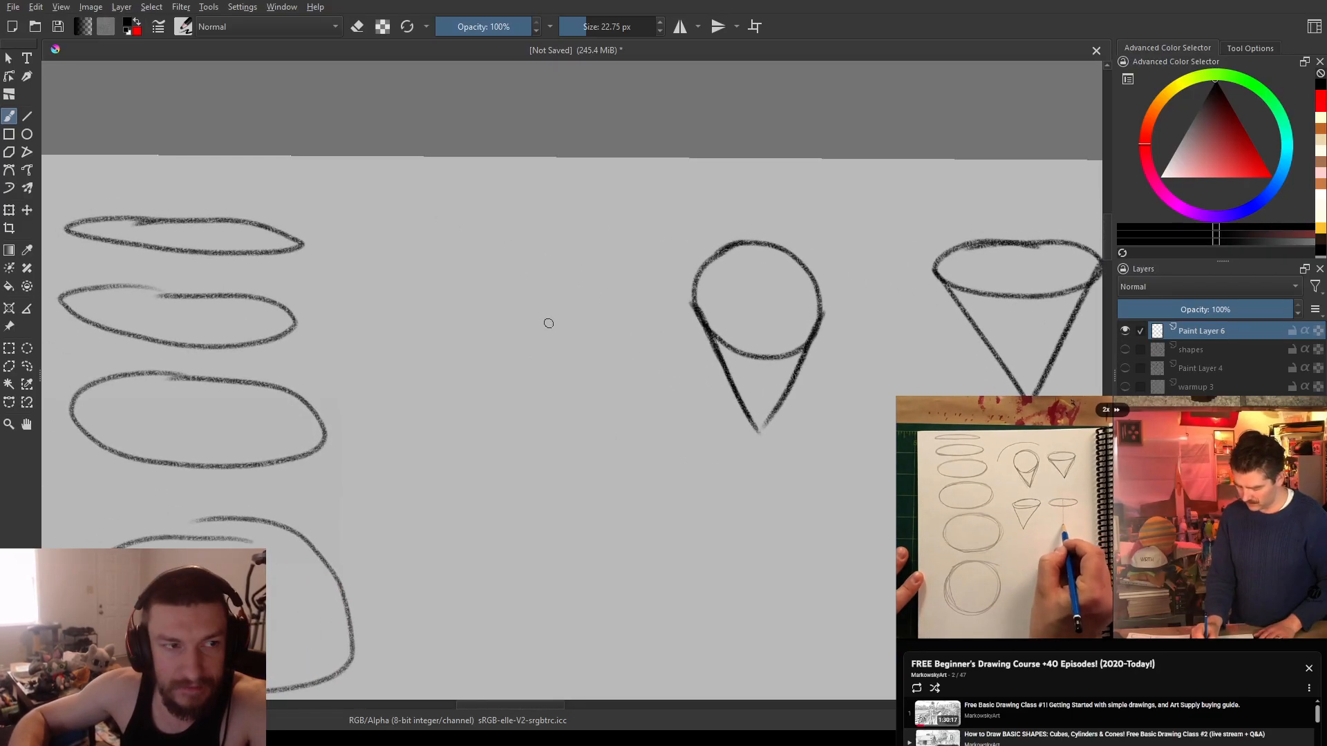
mouse_move(550, 289)
left_mouse_down()
mouse_move(438, 294)
mouse_move(435, 310)
mouse_move(544, 323)
mouse_move(589, 313)
mouse_move(579, 293)
mouse_move(476, 286)
mouse_move(512, 315)
mouse_move(525, 473)
left_mouse_up()
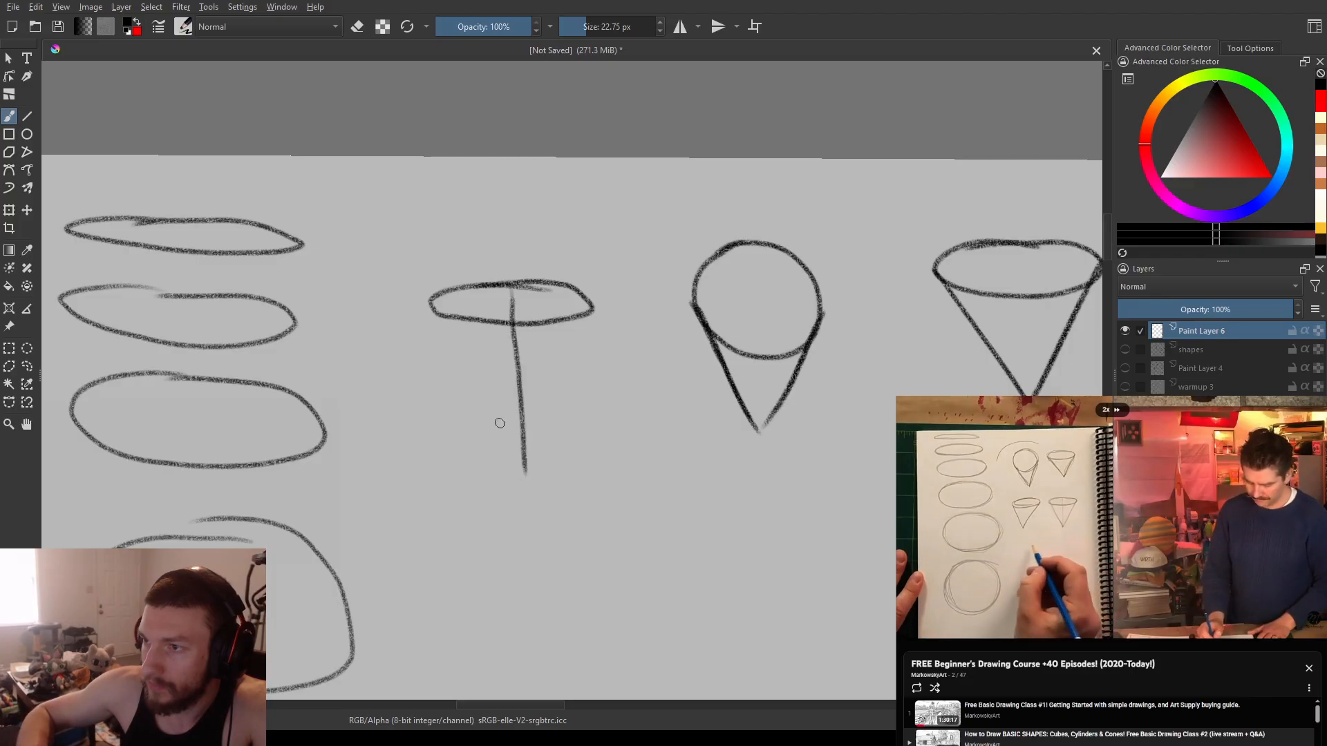
left_click_drag(429, 306, 524, 476)
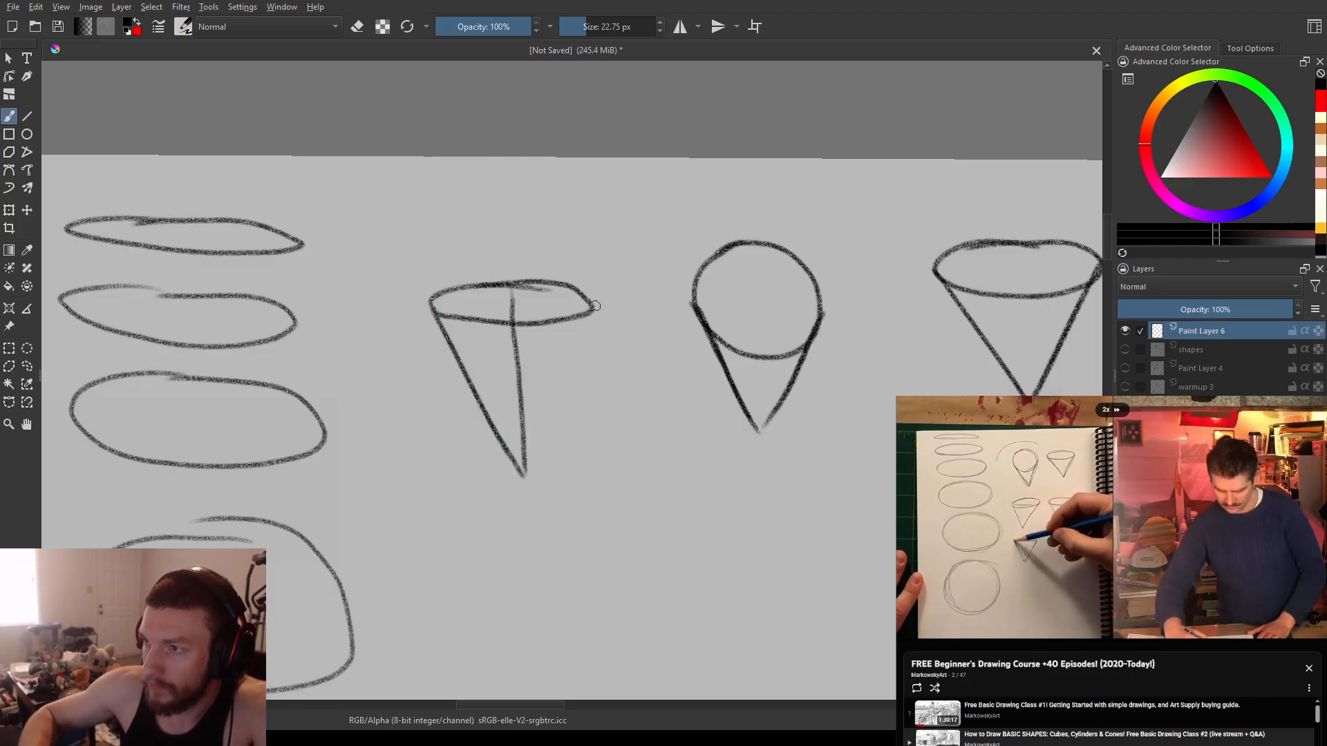
left_click_drag(590, 315, 513, 495)
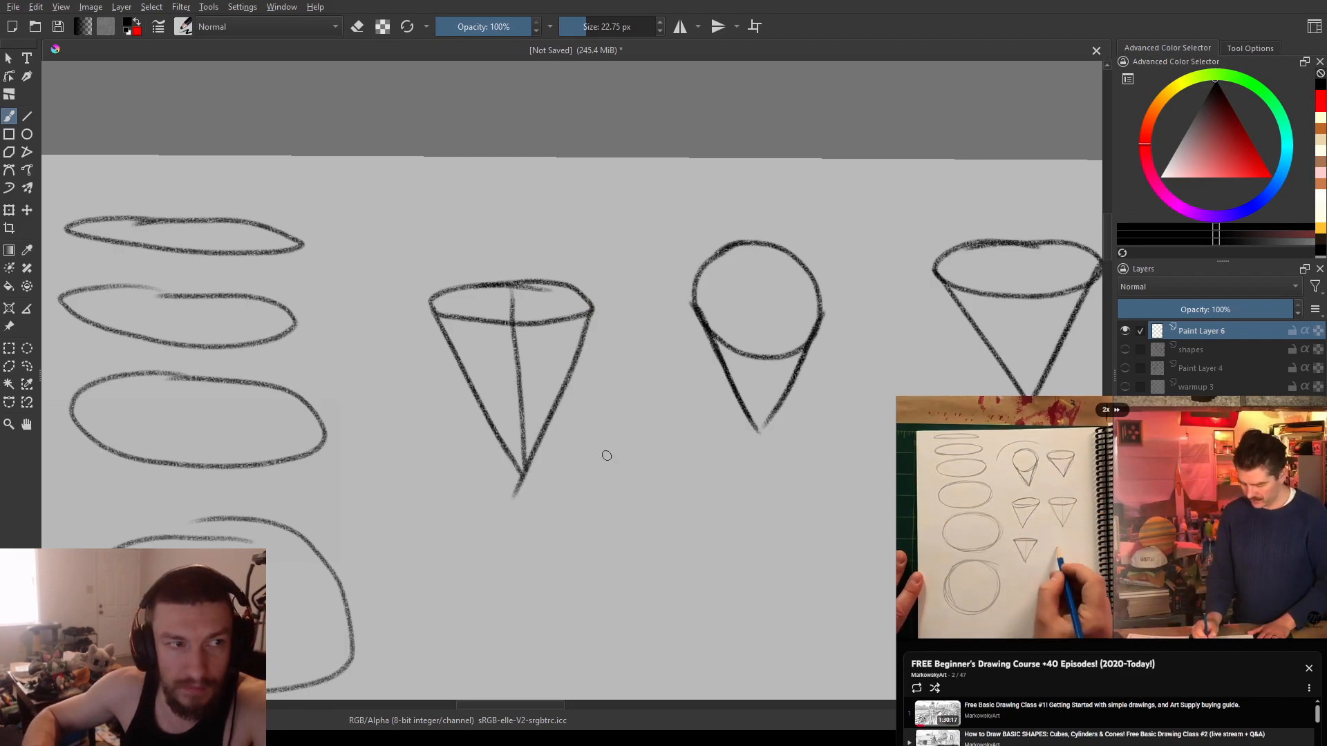
- Draw an upright cone beside the third cone, with an elliptical base, a vertical centre line and two sides meeting at the apex
left_click_drag(622, 488, 485, 395)
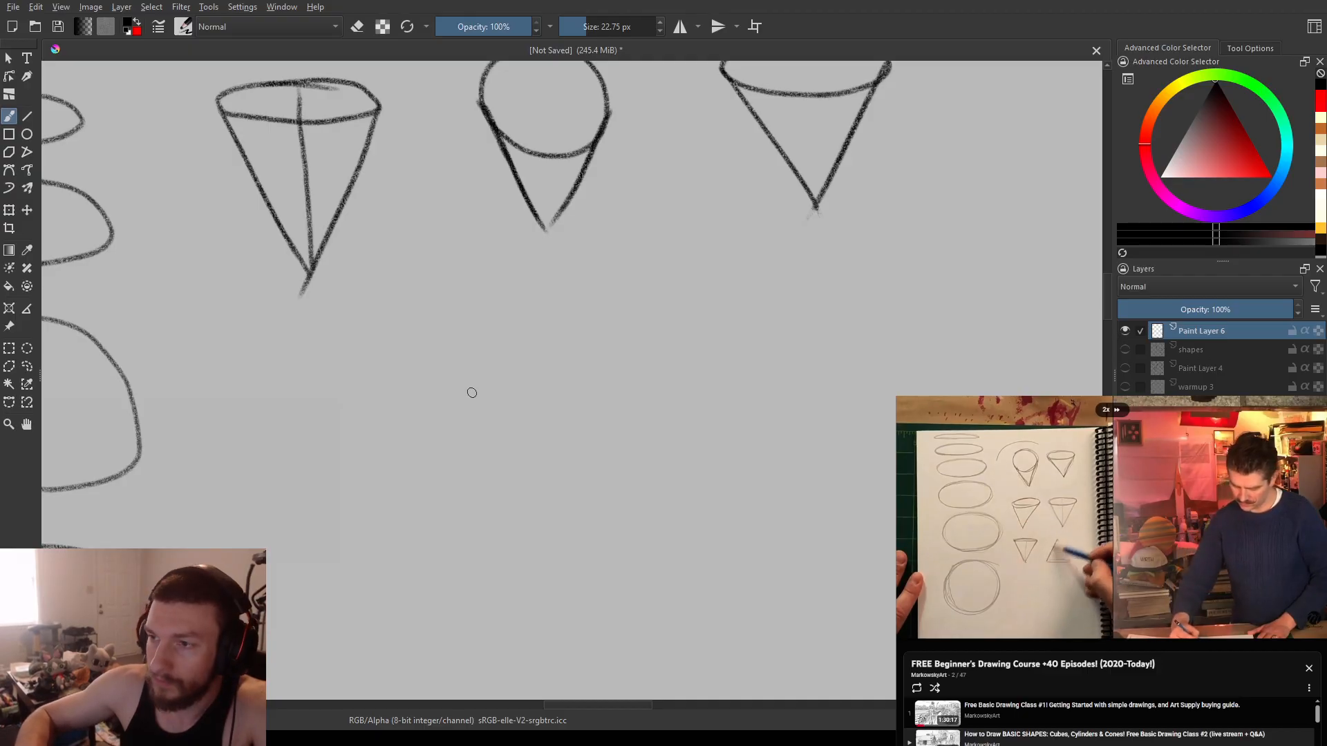
mouse_move(447, 343)
left_mouse_down()
mouse_move(474, 419)
mouse_move(520, 406)
mouse_move(464, 389)
mouse_move(432, 353)
mouse_move(432, 307)
left_mouse_up()
left_click_drag(516, 411, 424, 248)
left_click_drag(355, 401, 427, 227)
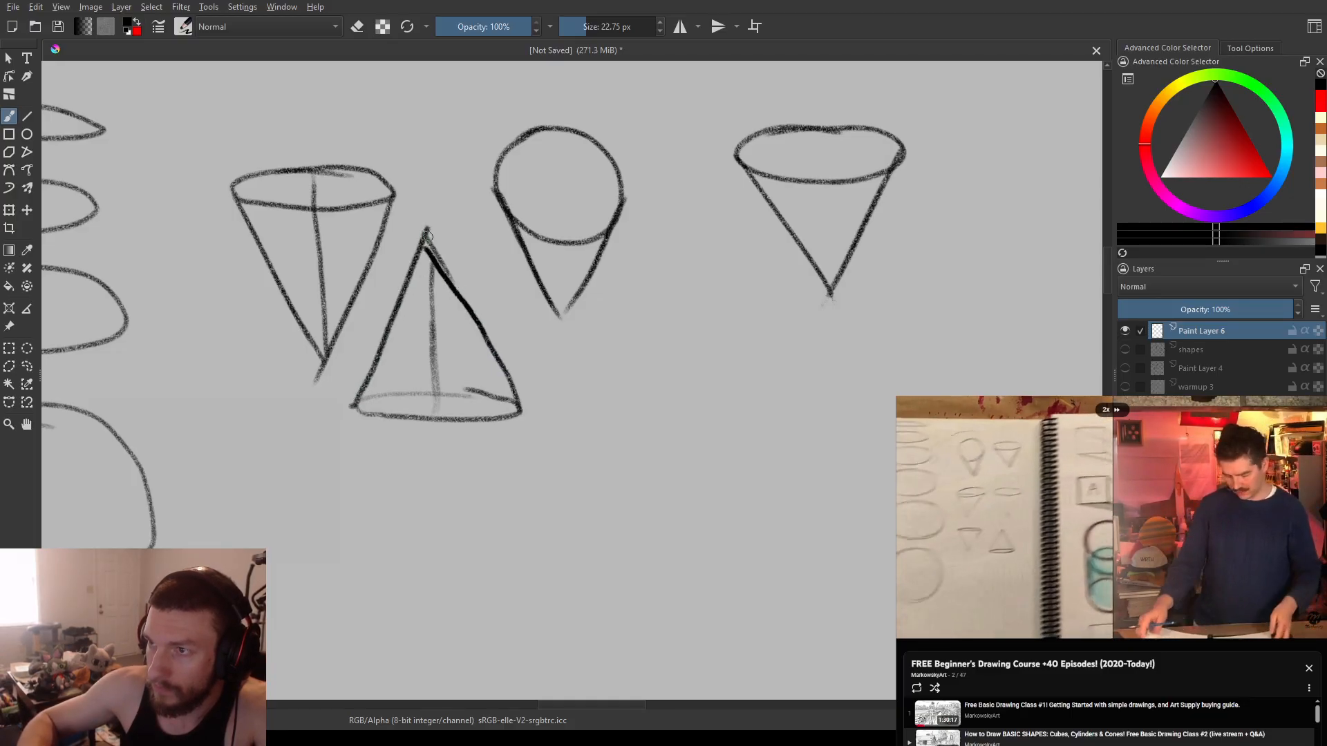
- Reinforce the front curve of the upright cone's base, undoing the strokes that miss and redrawing them
left_click_drag(359, 407, 459, 413)
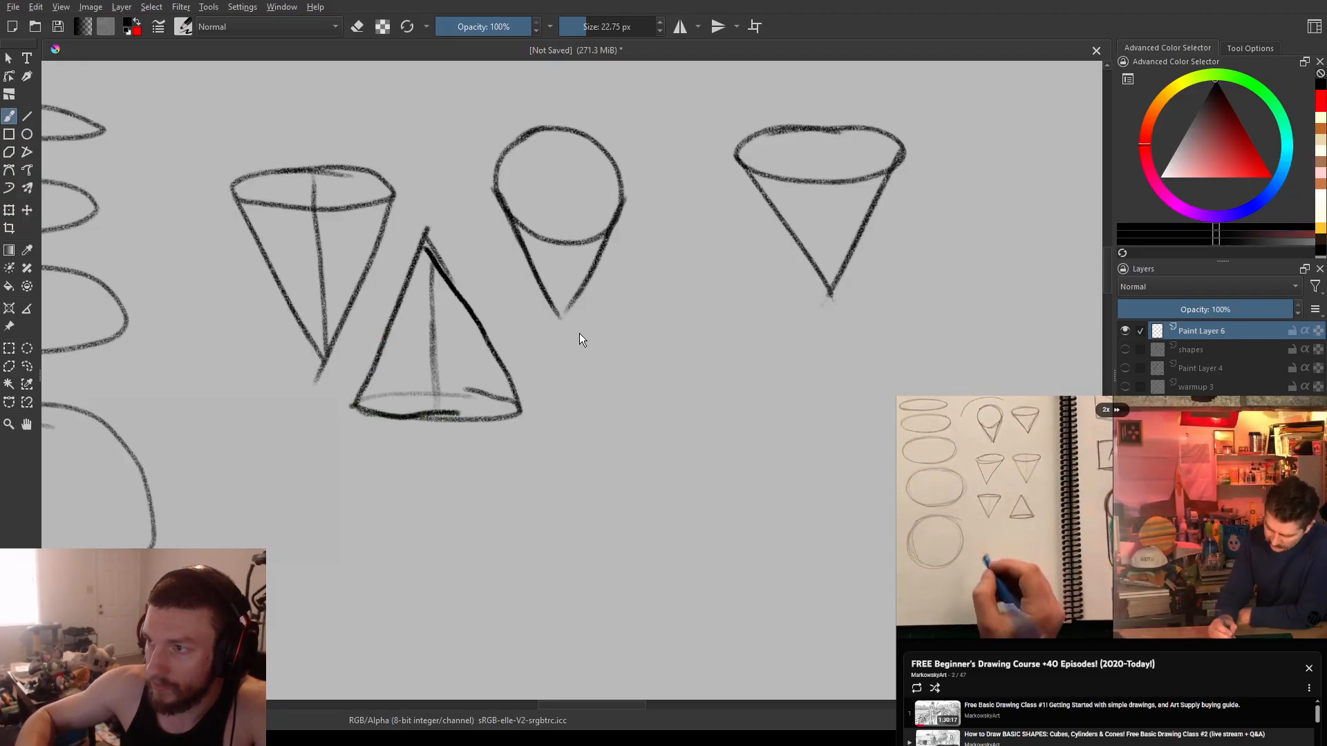
mouse_move(353, 405)
left_mouse_down()
mouse_move(462, 418)
mouse_move(539, 412)
left_mouse_up()
key("ctrl+z")
left_click_drag(353, 408, 521, 412)
key("ctrl+z")
left_click_drag(347, 404, 522, 413)
- Draw two triangles offset diagonally below the wide cone, rewinding the course video to check the prism demonstration between them
left_click_drag(626, 408, 403, 286)
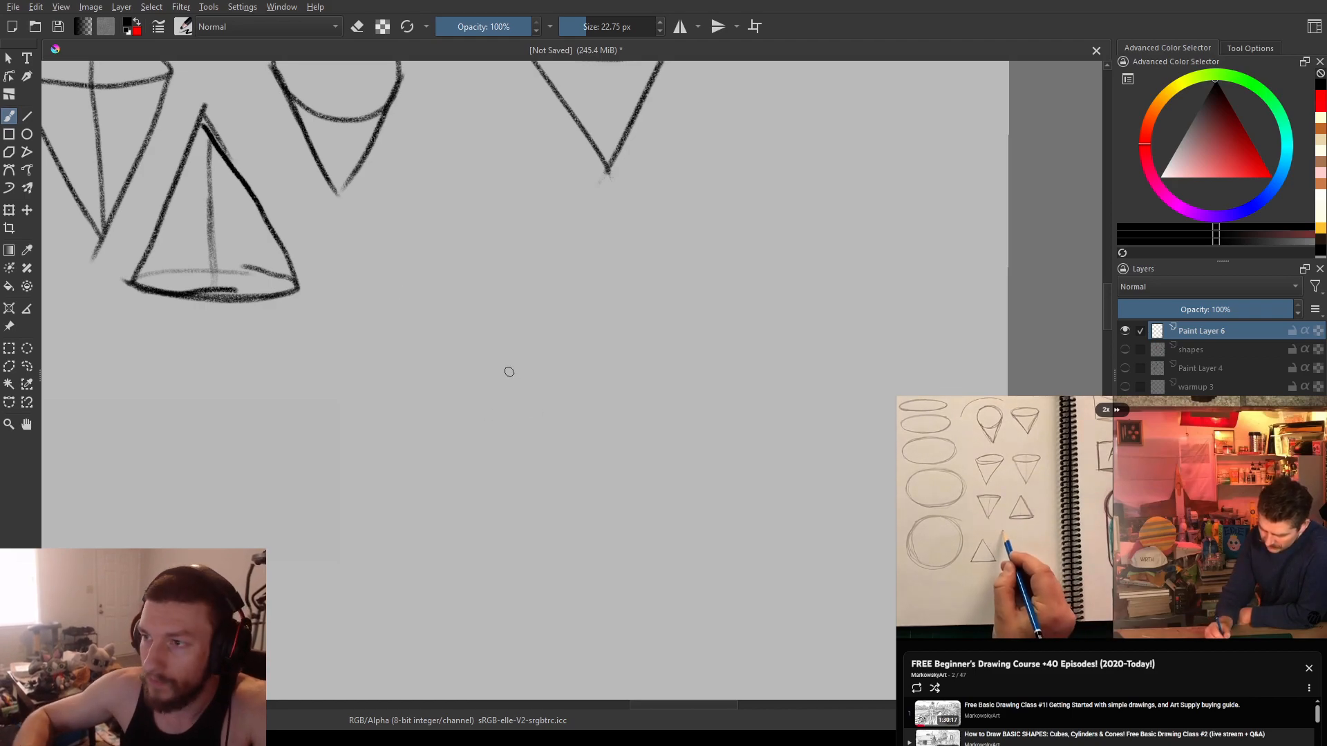
mouse_move(418, 332)
left_mouse_down()
mouse_move(548, 321)
mouse_move(538, 332)
mouse_move(441, 319)
mouse_move(418, 332)
mouse_move(511, 162)
mouse_move(560, 258)
mouse_move(510, 358)
left_mouse_up()
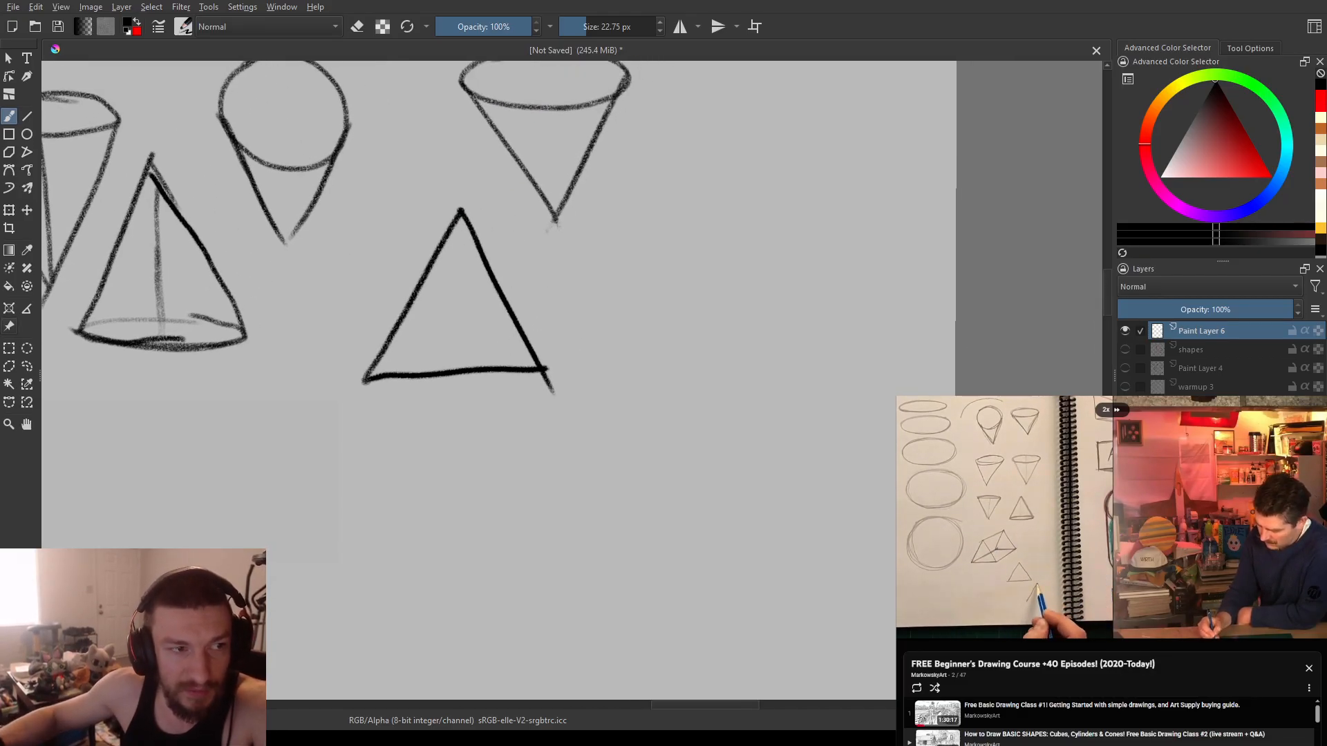
left_click(1118, 552)
key("Left")
key("Left")
left_click(1119, 552)
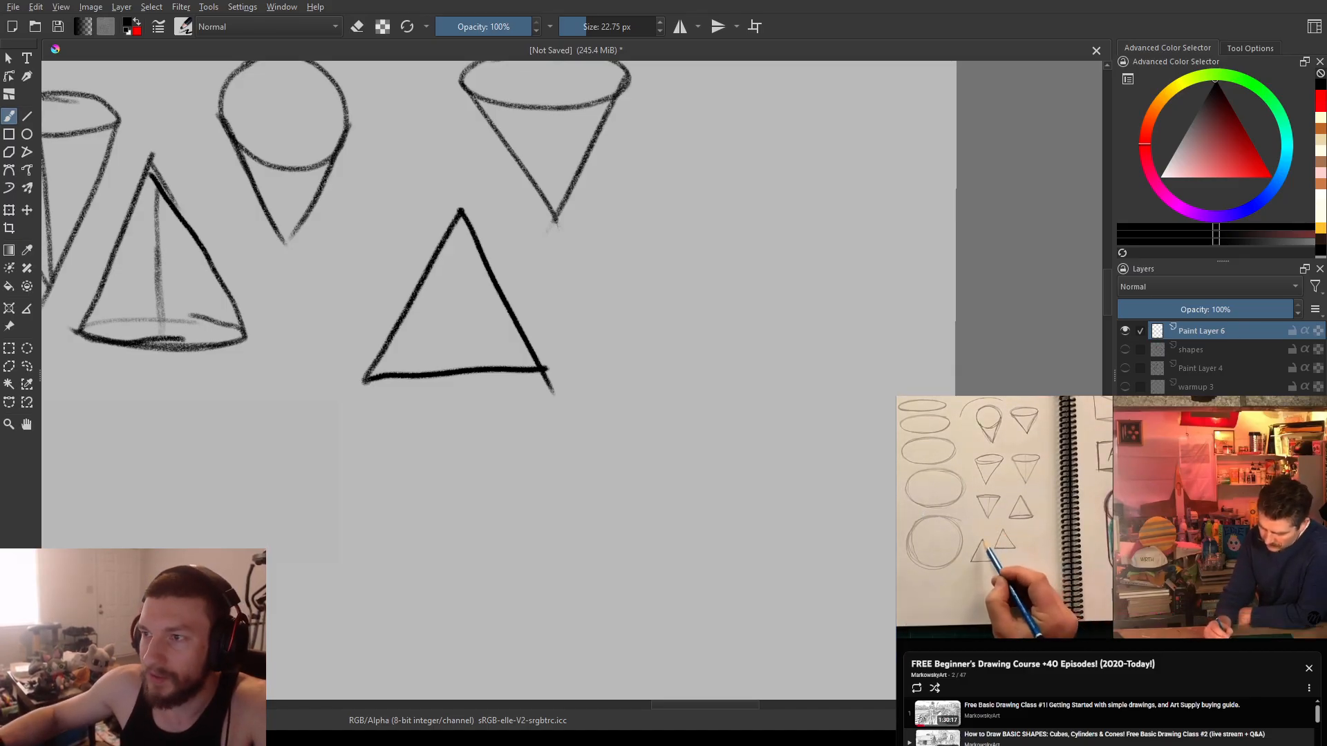
left_click_drag(290, 317, 241, 383)
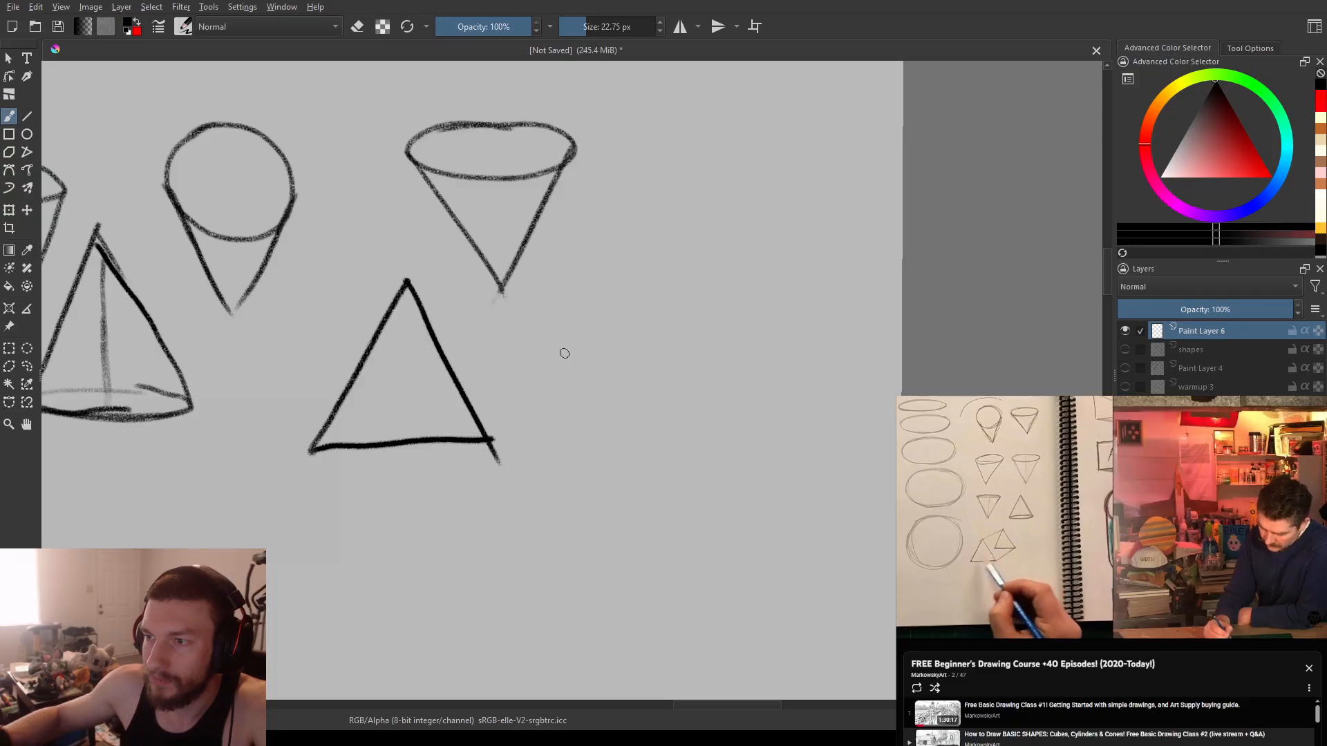
mouse_move(528, 345)
left_mouse_down()
mouse_move(682, 334)
mouse_move(597, 209)
mouse_move(514, 342)
left_mouse_up()
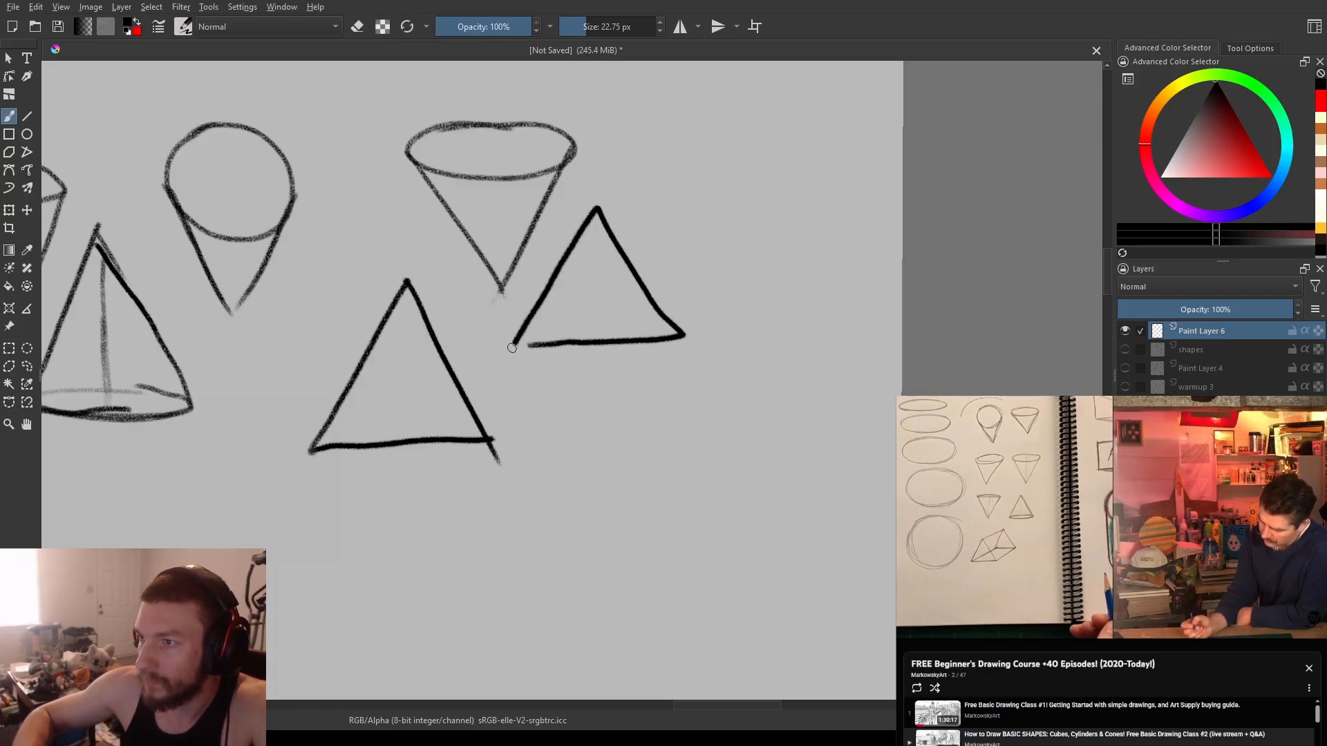
- Join the matching corners of the two triangles with receding lines to form a triangular prism, redrawing the first line
left_click_drag(491, 440, 701, 286)
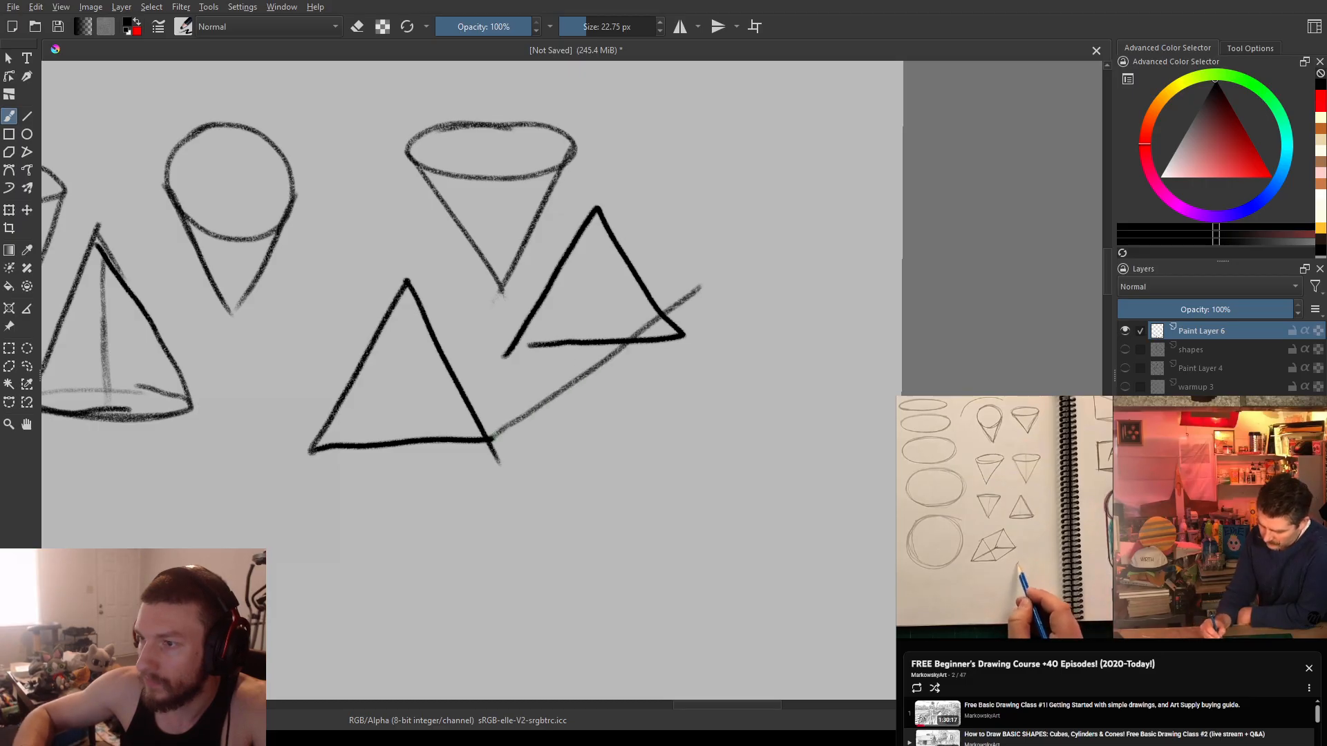
key("ctrl+z")
left_click_drag(486, 440, 686, 320)
left_click_drag(328, 446, 546, 314)
mouse_move(408, 280)
left_mouse_down()
mouse_move(508, 251)
mouse_move(626, 189)
left_mouse_up()
left_click_drag(454, 429, 672, 273)
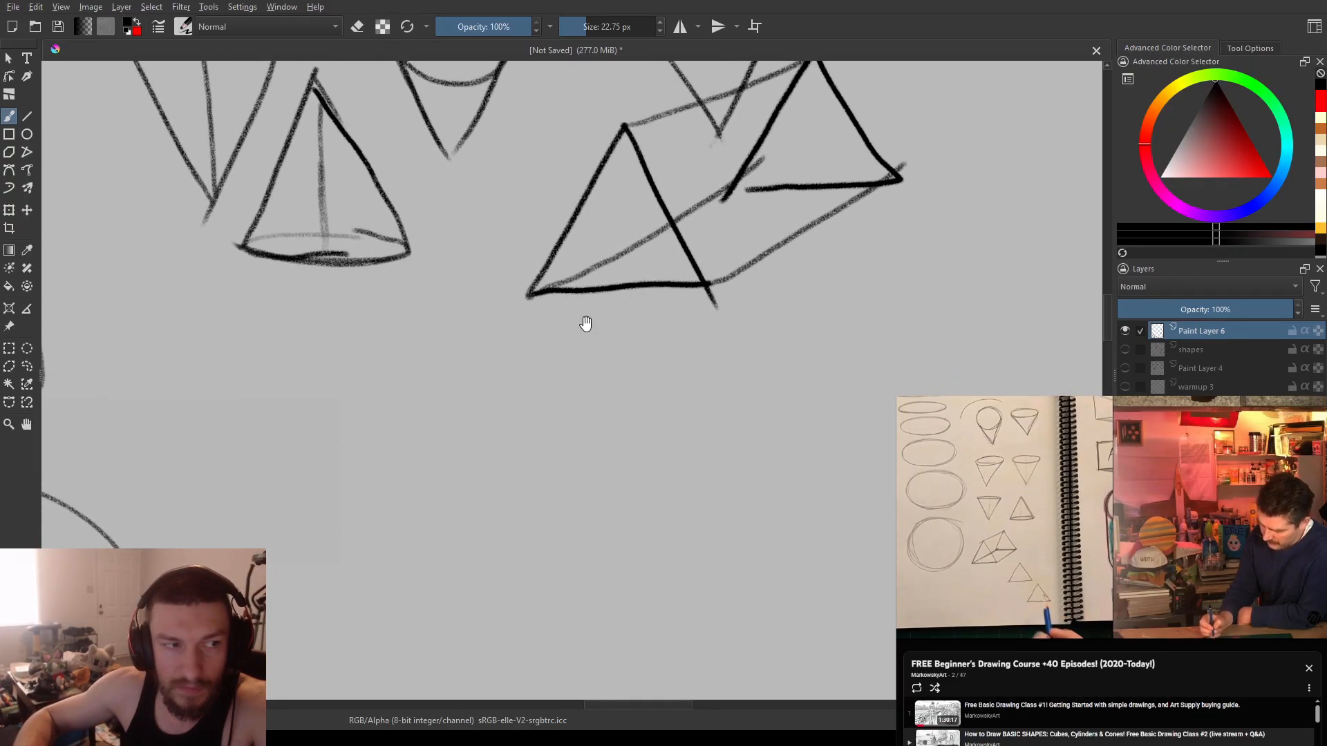
- Draw a triangle below the upright cone and a second one offset down to its right
left_click_drag(531, 347, 615, 324)
mouse_move(326, 459)
left_mouse_down()
mouse_move(501, 449)
mouse_move(416, 299)
left_mouse_up()
left_click_drag(322, 461, 416, 299)
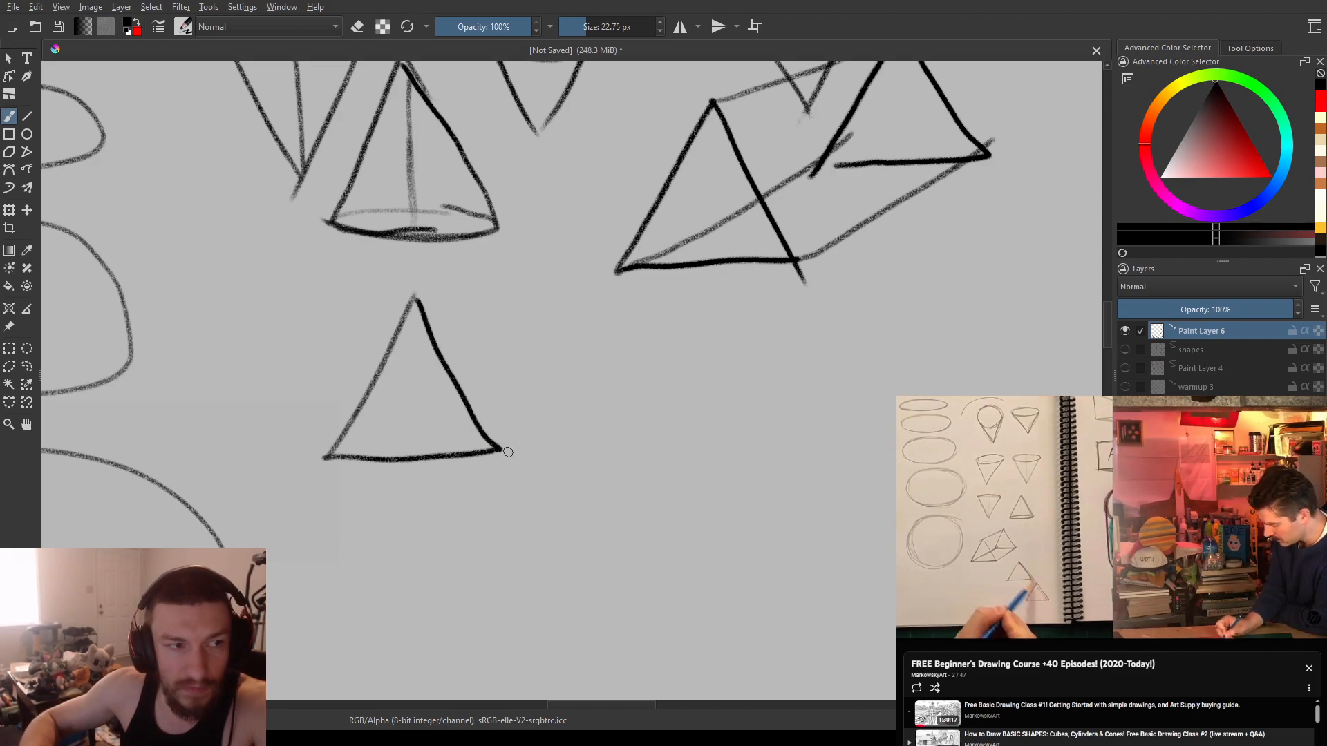
scroll(518, 503, "down", 3)
mouse_move(495, 484)
left_mouse_down()
mouse_move(588, 483)
mouse_move(609, 404)
mouse_move(550, 381)
mouse_move(491, 497)
left_mouse_up()
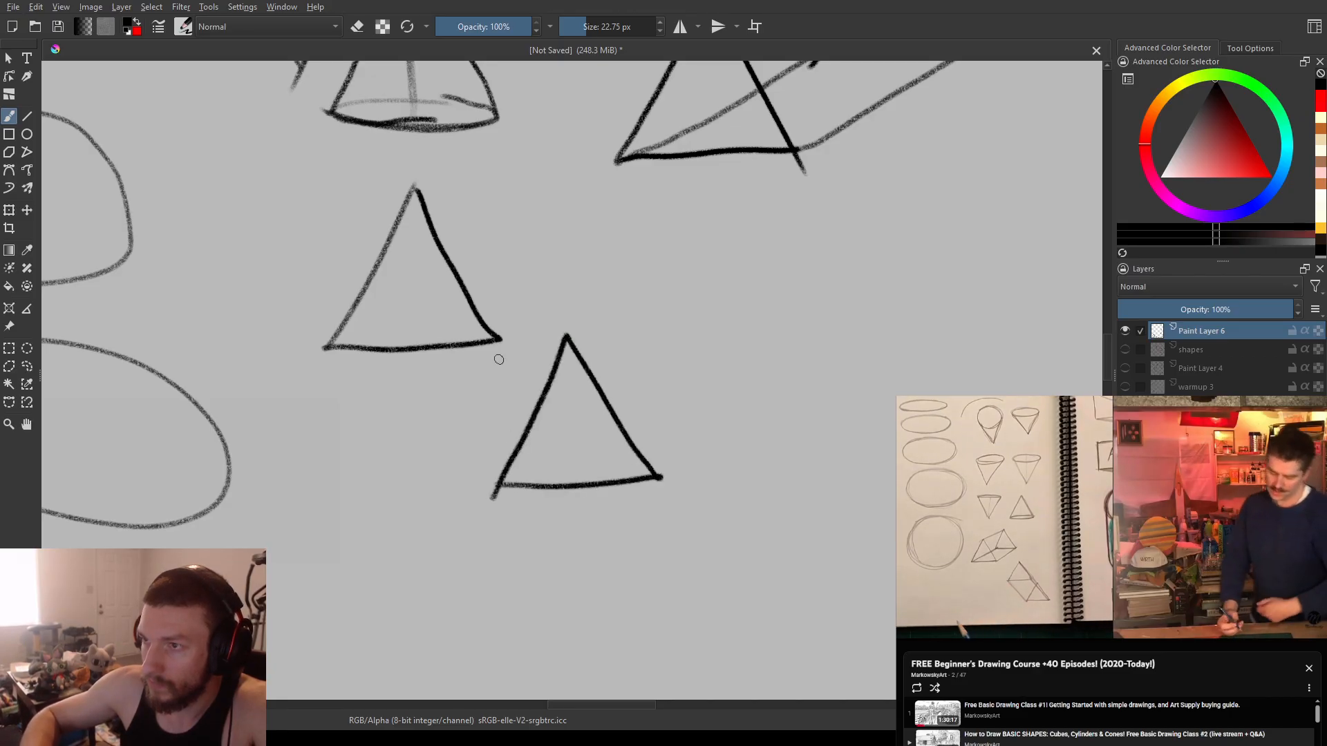
- Connect the matching corners of these two triangles into a descending prism and fade its hidden edge with the eraser
mouse_move(496, 256)
left_mouse_down()
mouse_move(535, 365)
mouse_move(673, 497)
left_mouse_up()
left_click_drag(329, 343, 506, 512)
key("ctrl+z")
left_click_drag(376, 375, 504, 486)
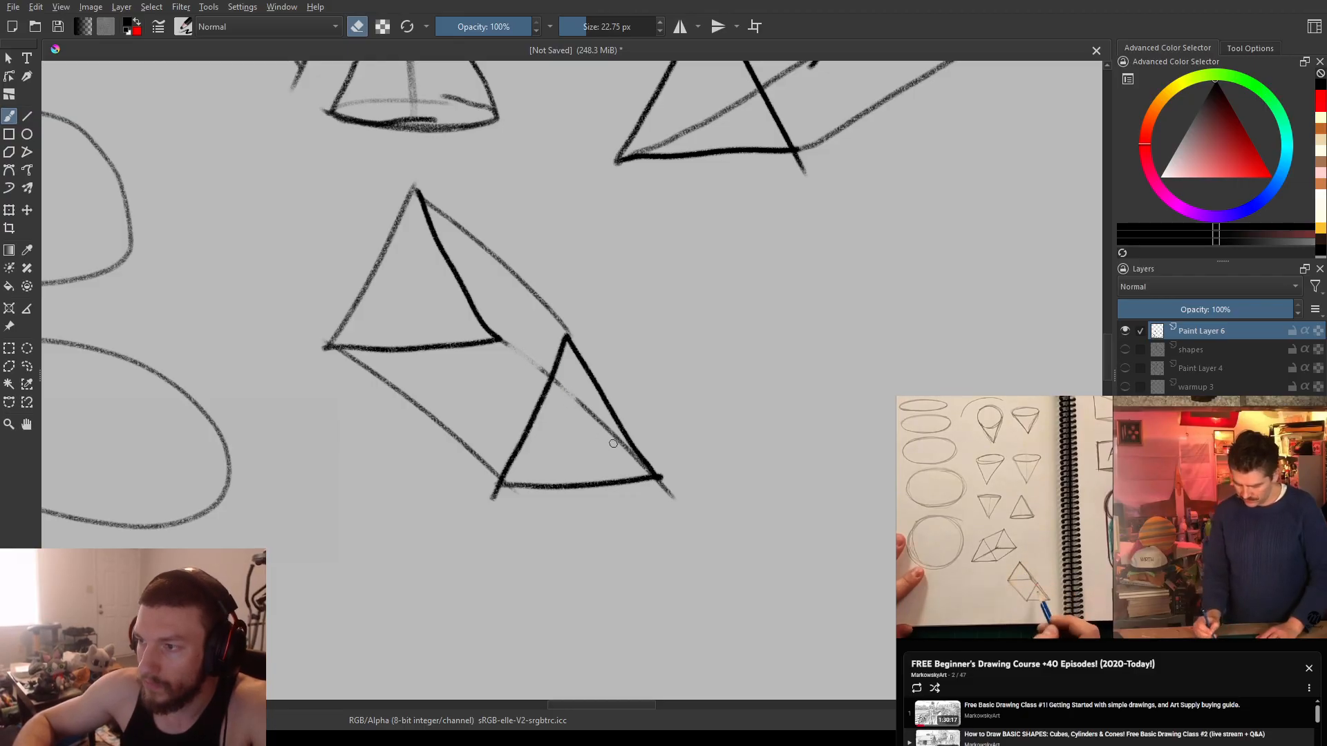
key("e")
left_click_drag(562, 335, 560, 364)
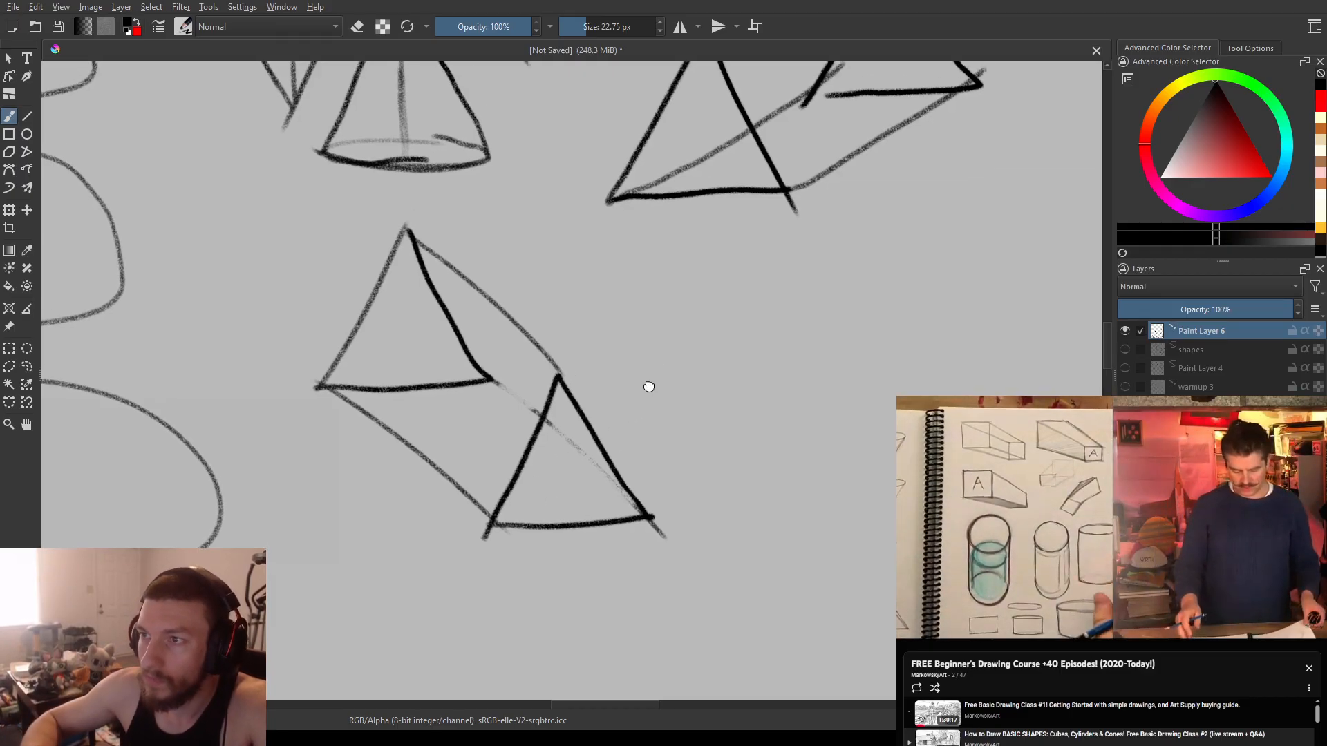
- Draw another pair of diagonally offset triangles to the right of the descending prism, undoing the strokes that miss
left_click_drag(652, 376, 548, 467)
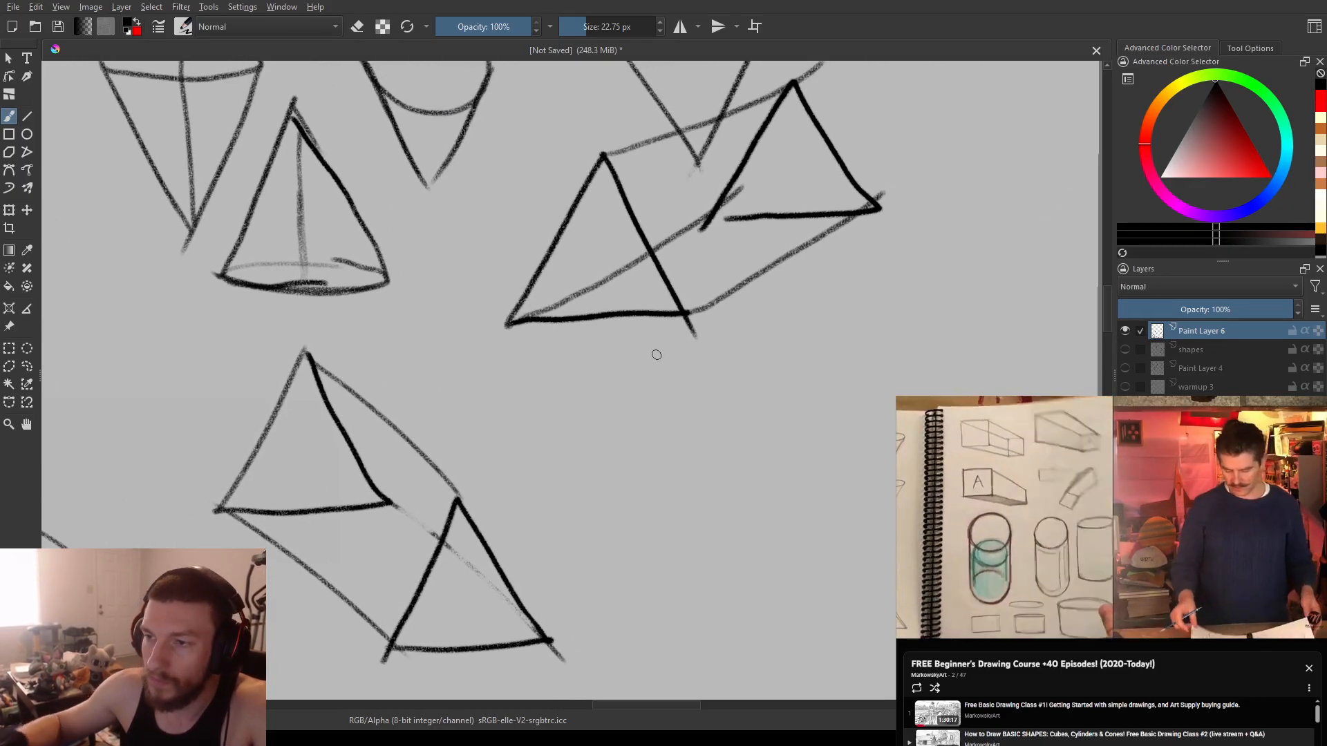
scroll(652, 369, "down", 1)
left_click_drag(652, 369, 452, 315)
left_click_drag(453, 426, 561, 436)
key("ctrl+z")
left_click_drag(422, 418, 568, 409)
key("ctrl+z")
key("ctrl+z")
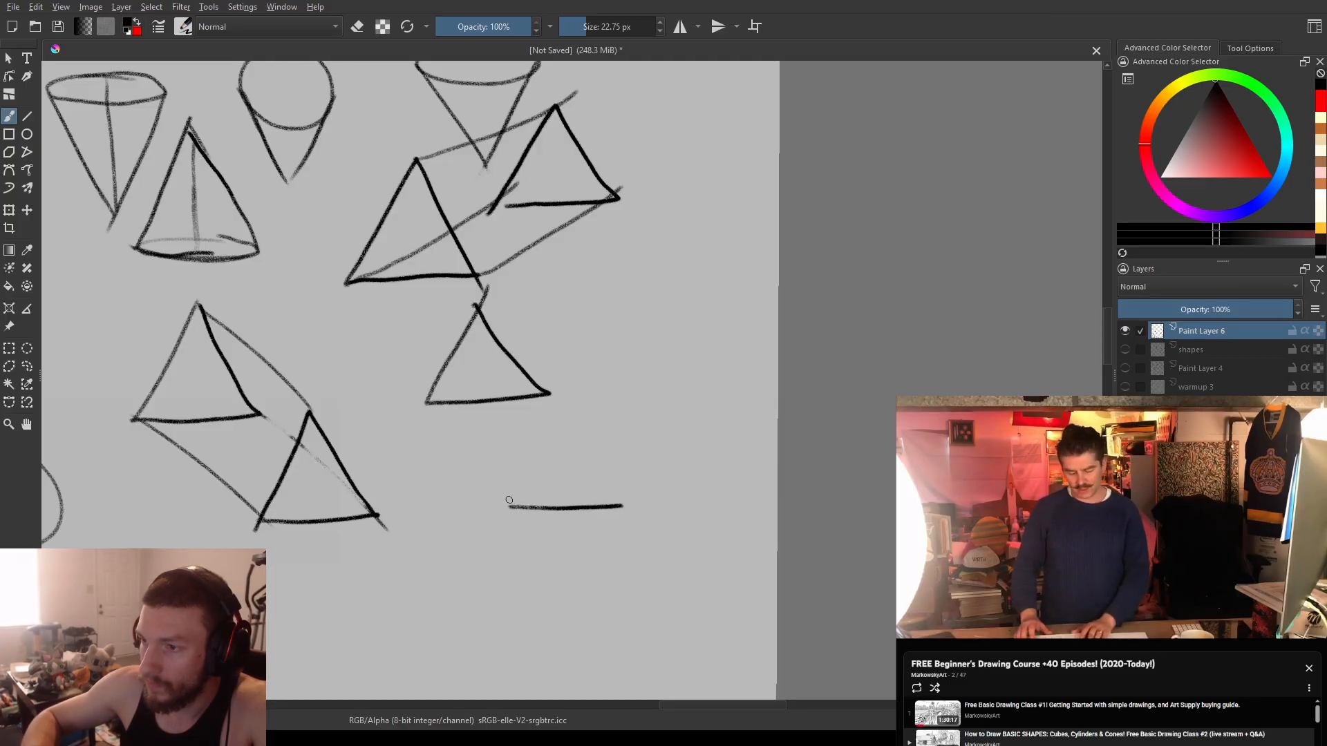
left_click_drag(511, 502, 558, 406)
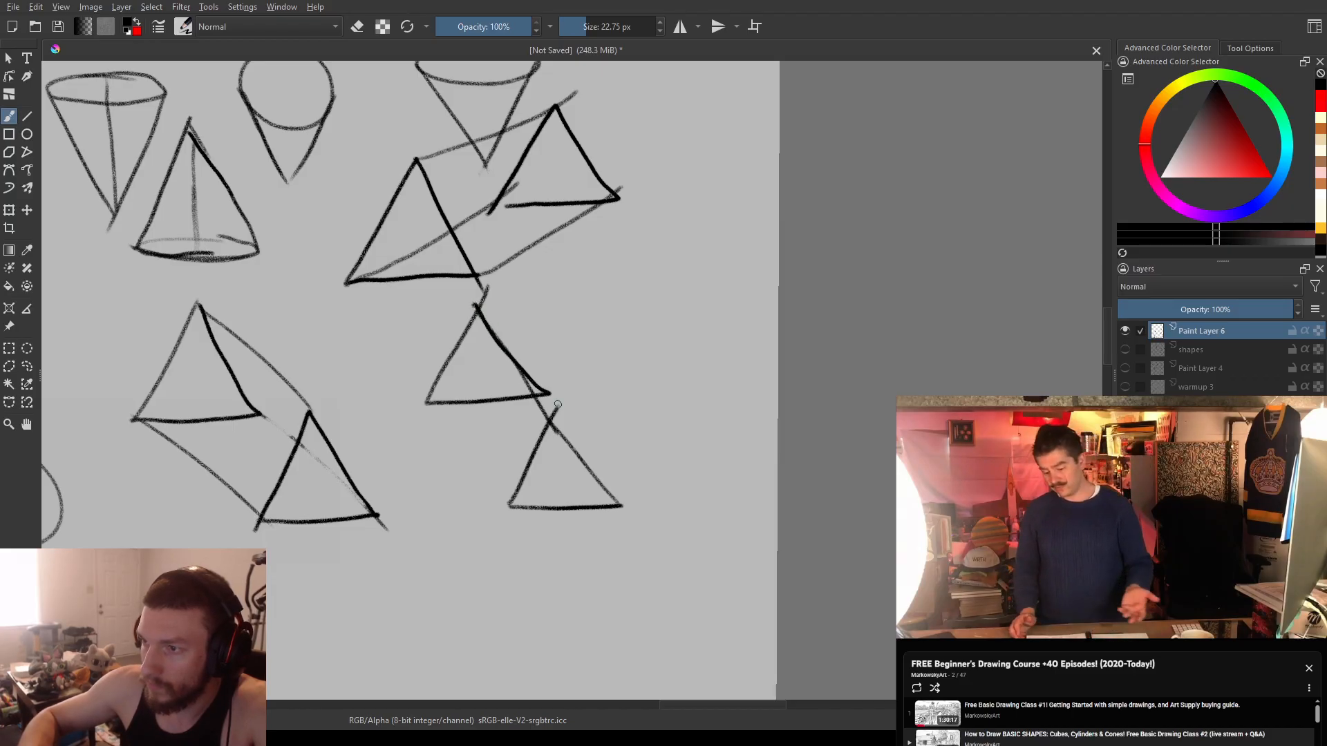
- Join the corners of the new triangle pair into a third prism and darken its narrow right side face
key("ctrl+z")
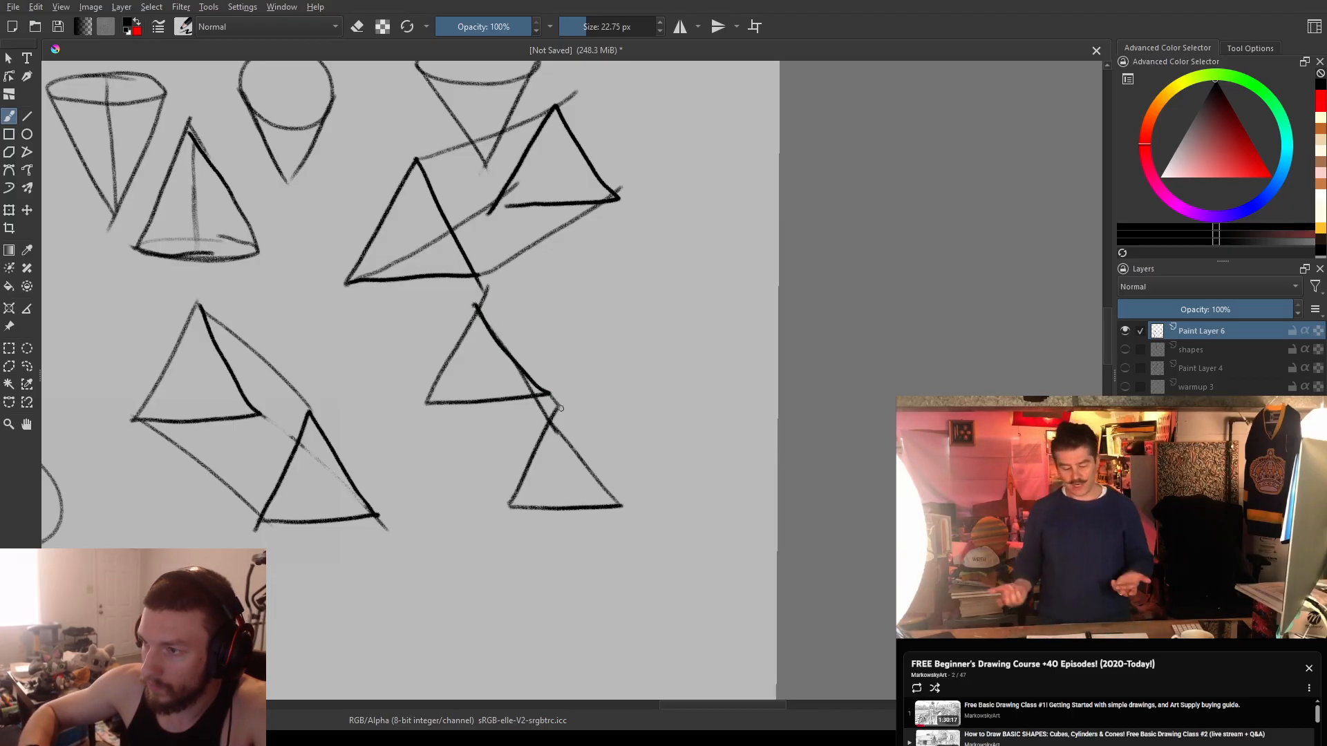
key("ctrl+z")
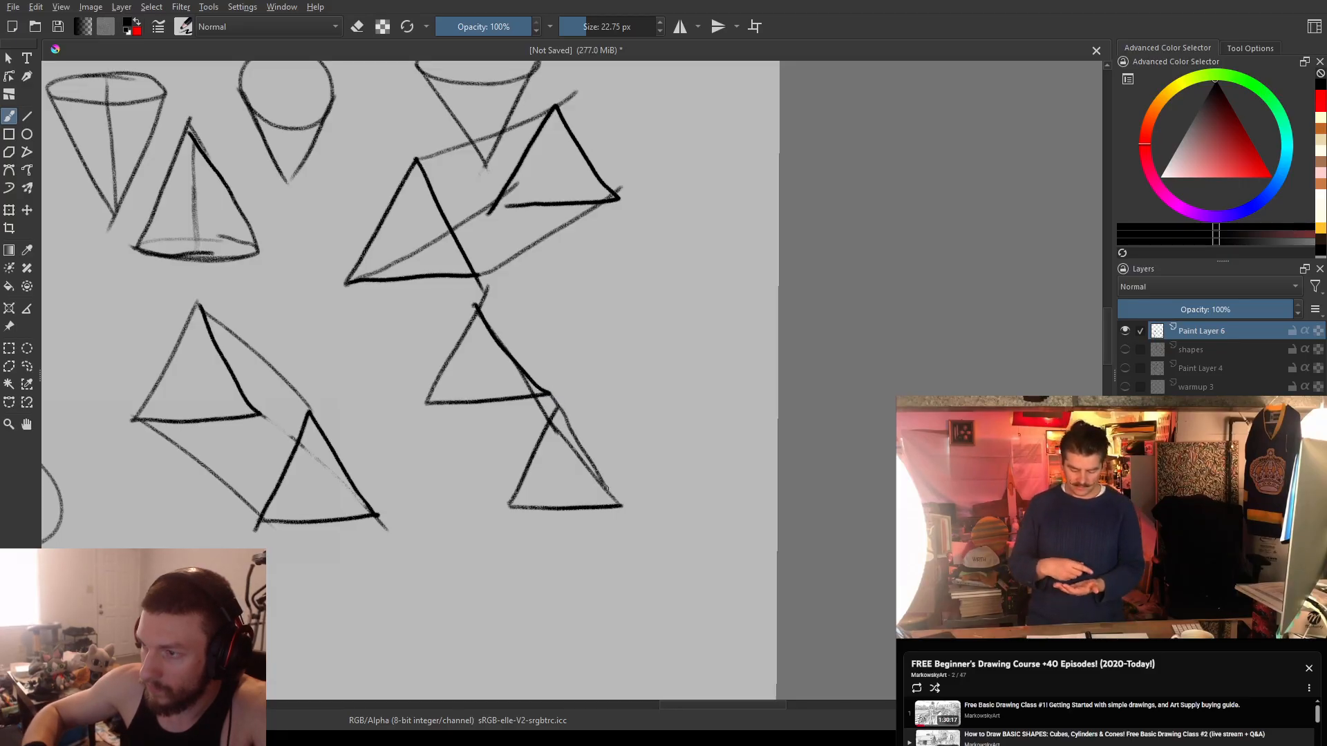
left_click_drag(428, 403, 510, 523)
key("ctrl+z")
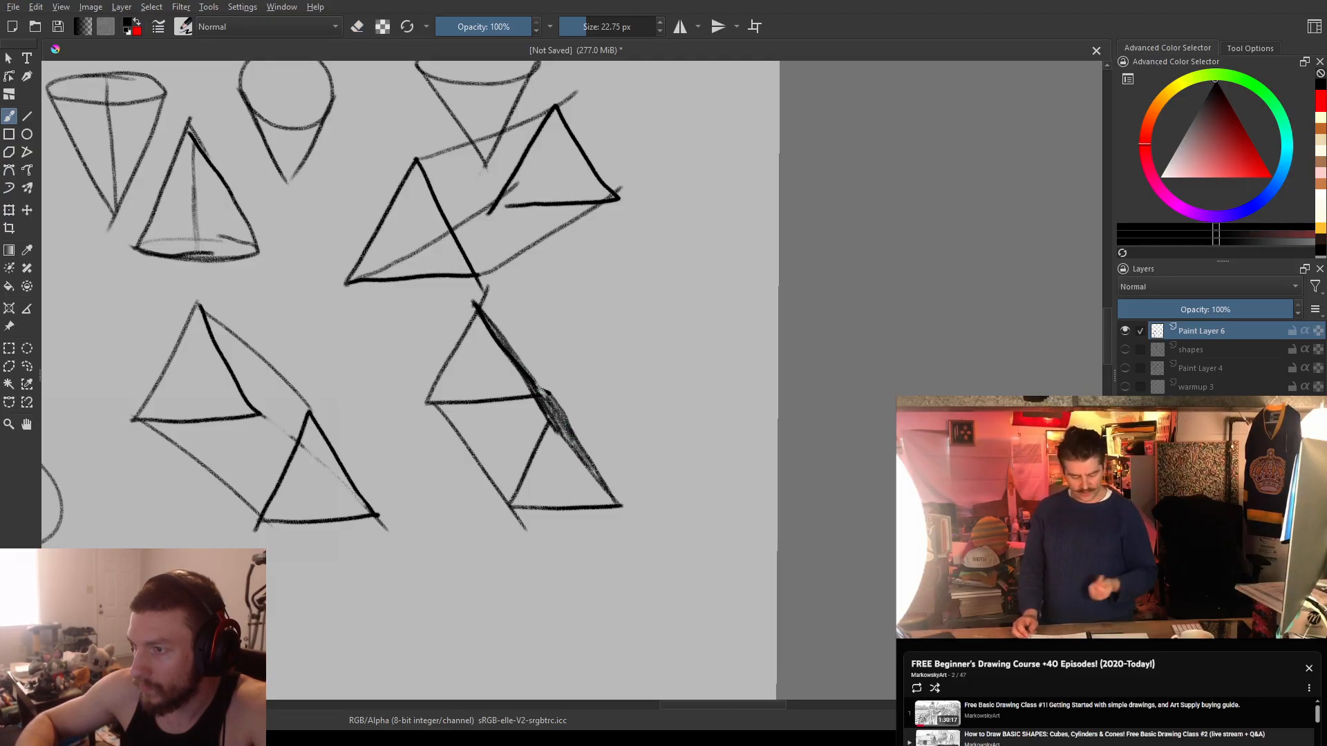
- Connect the two lowest shapes of the ellipse column with side lines to form a cylinder, redrawing misplaced strokes
scroll(513, 372, "down", 4)
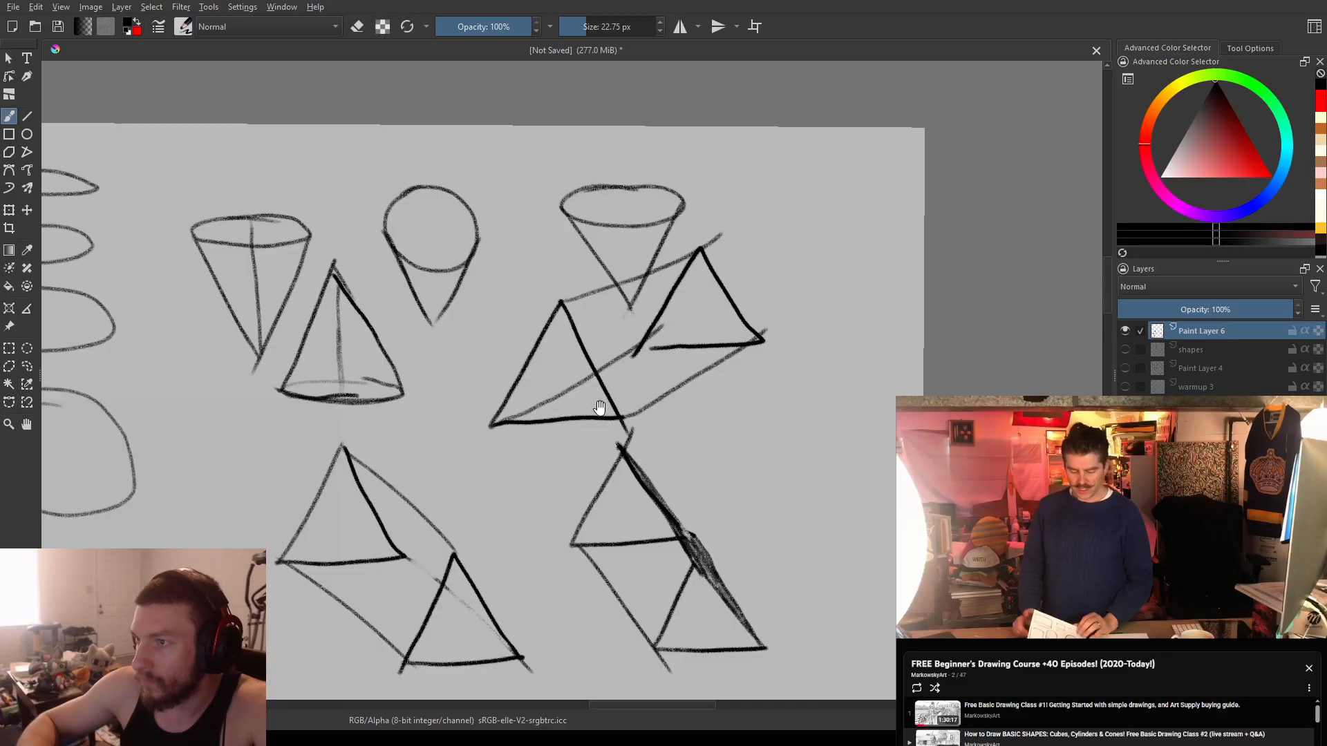
left_click_drag(687, 439, 662, 281)
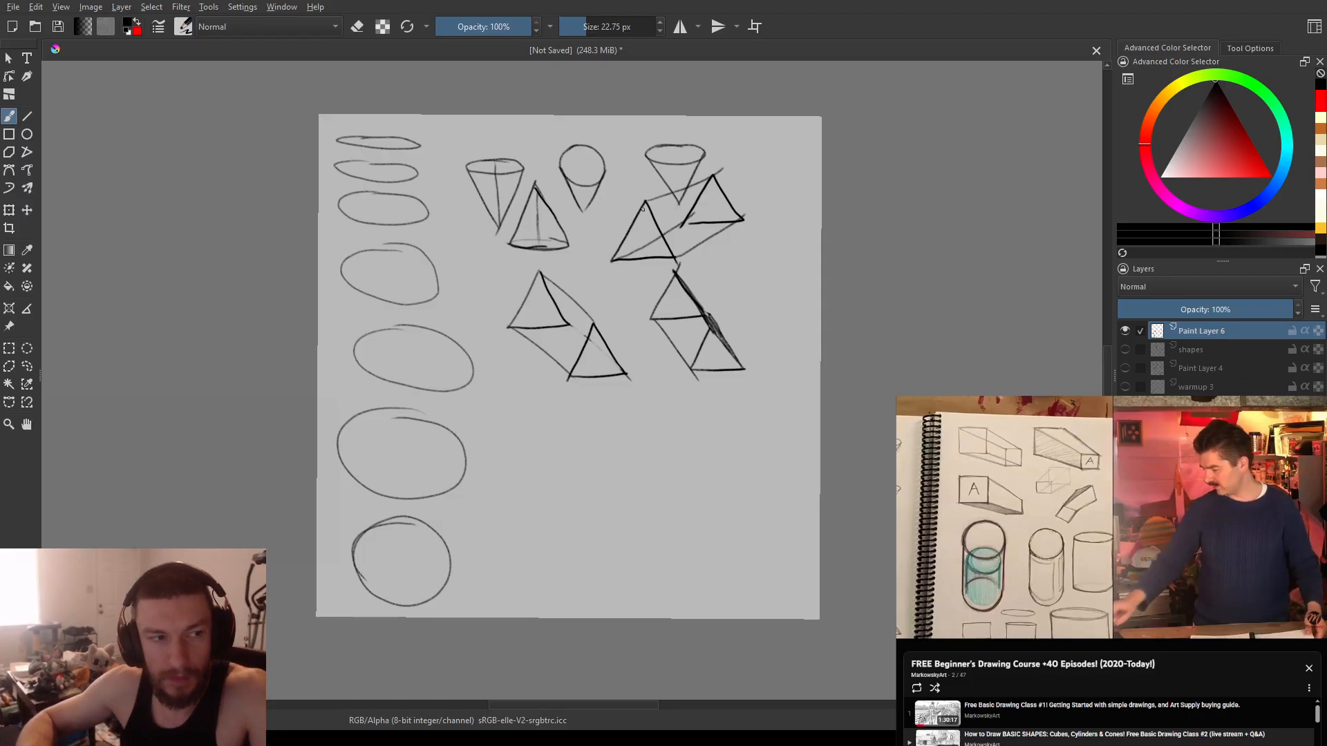
left_click_drag(631, 413, 573, 313)
mouse_move(563, 348)
left_mouse_down()
mouse_move(631, 329)
mouse_move(555, 351)
mouse_move(534, 337)
mouse_move(542, 374)
mouse_move(550, 342)
left_mouse_up()
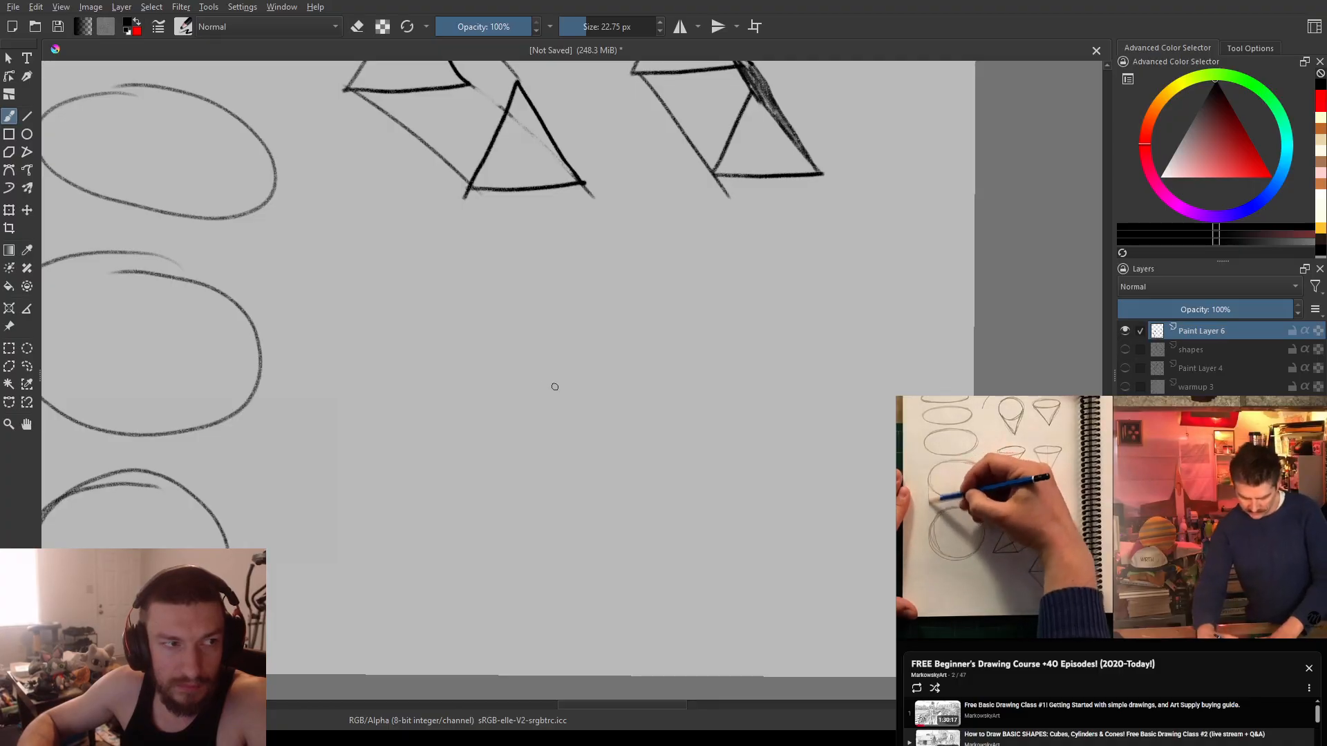
left_click_drag(438, 326, 679, 256)
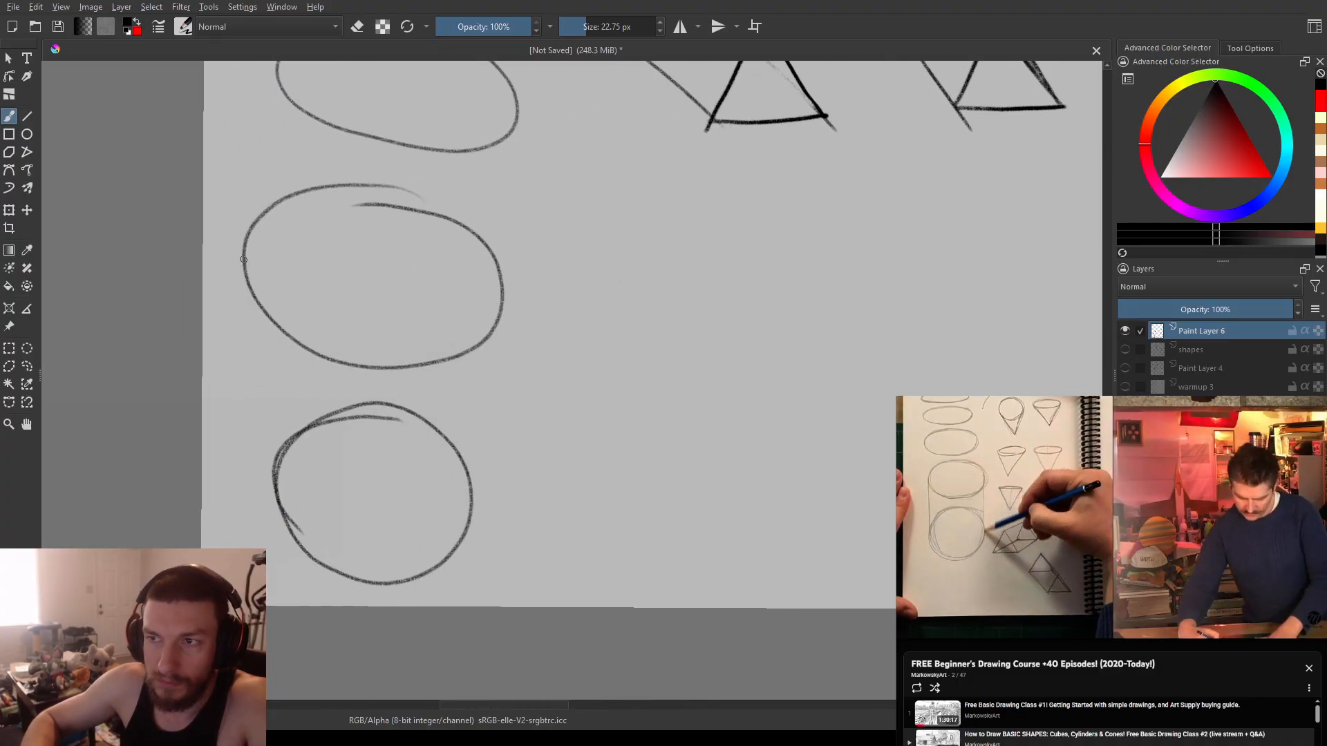
key("ctrl+z")
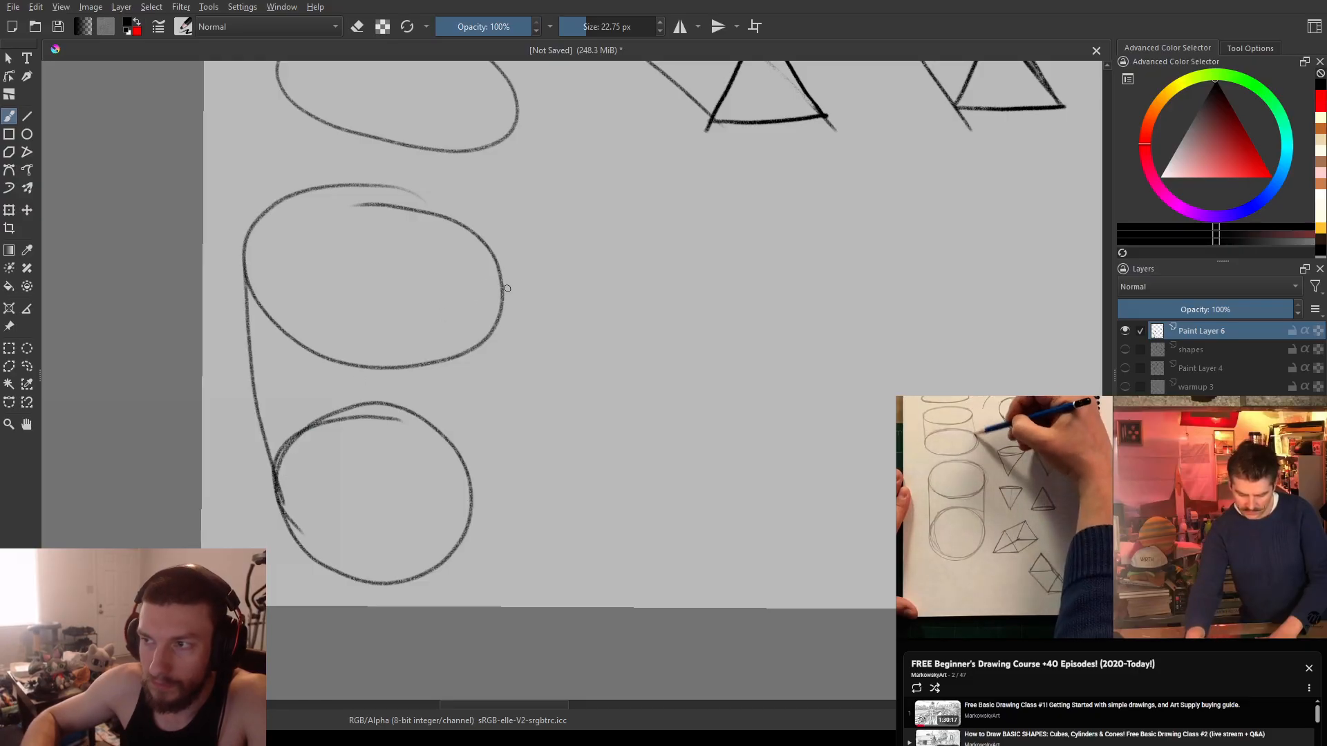
left_click_drag(491, 429, 472, 536)
key("ctrl+z")
left_click_drag(503, 302, 469, 538)
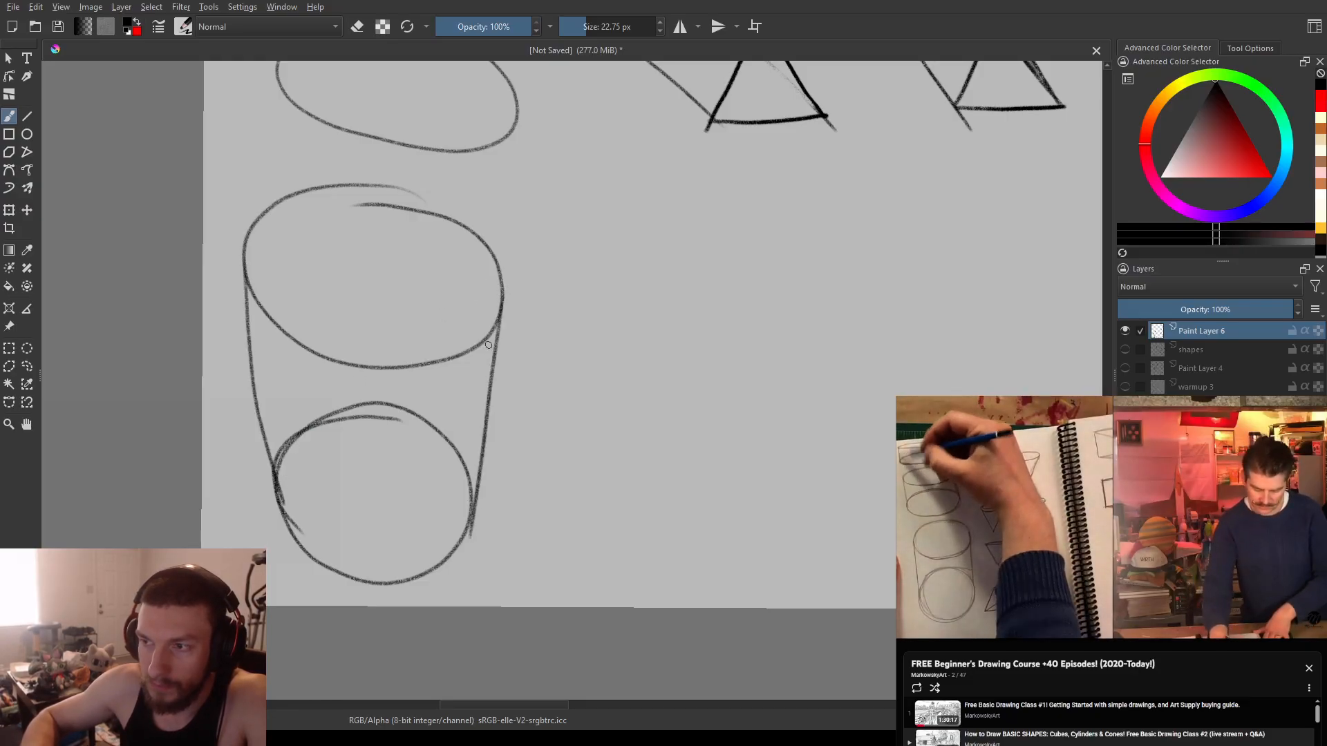
- Connect the fourth and fifth ellipses of the column with two side lines to form a slanted cylinder, redrawing the right side
left_click_drag(474, 191, 574, 510)
left_click_drag(465, 242, 496, 335)
left_click_drag(377, 320, 415, 493)
left_click_drag(574, 346, 648, 550)
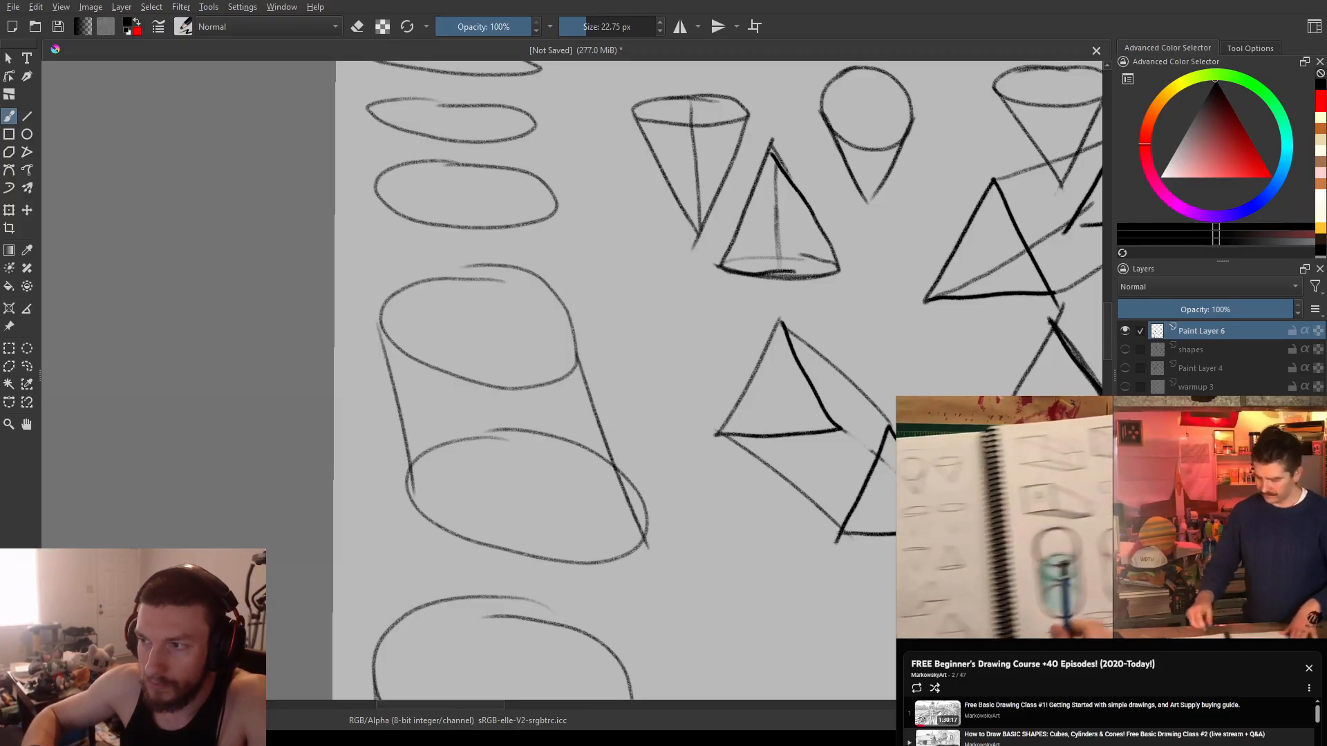
key("ctrl+z")
left_click_drag(575, 324, 646, 400)
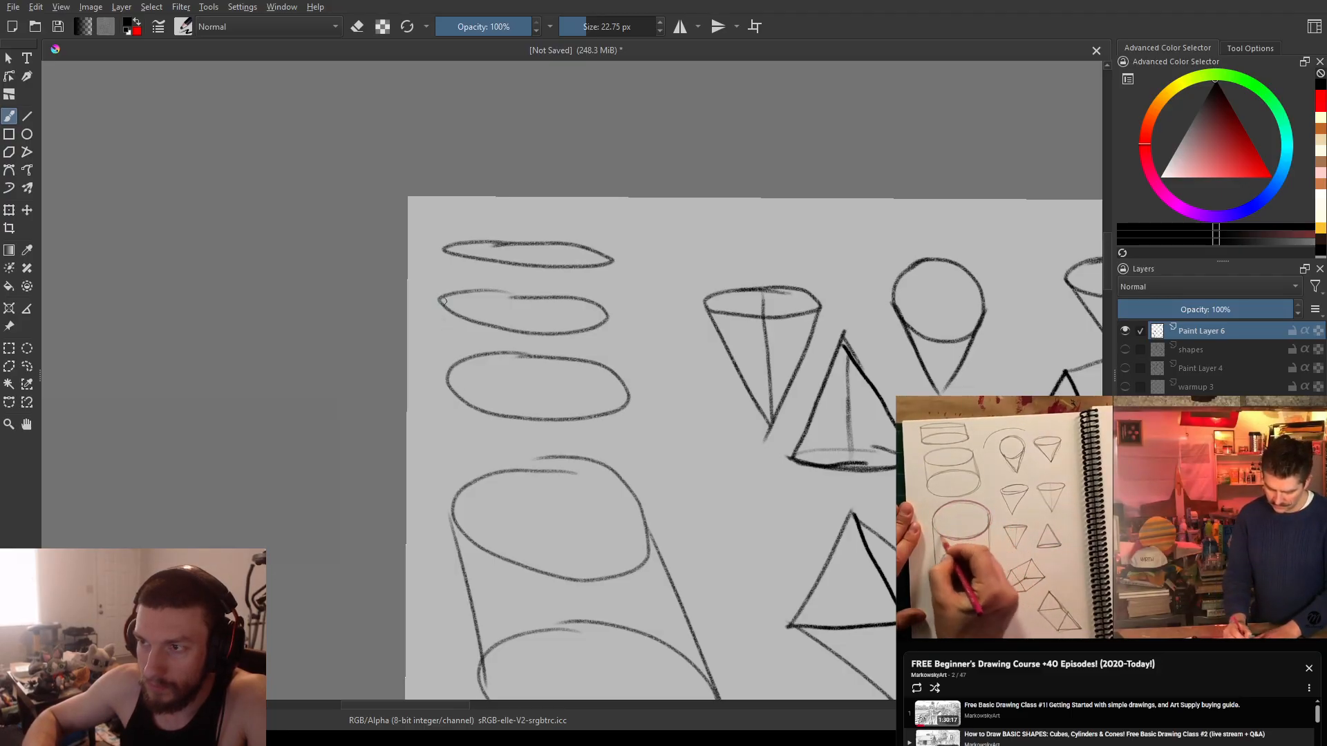
- Swap the brush to red and overdraw both side lines of the lowest cylinder in the ellipse column, redrawing the right side
mouse_move(604, 314)
left_mouse_down()
mouse_move(629, 420)
mouse_move(633, 222)
mouse_move(681, 103)
left_mouse_up()
key("ctrl+z")
left_click_drag(594, 345, 595, 258)
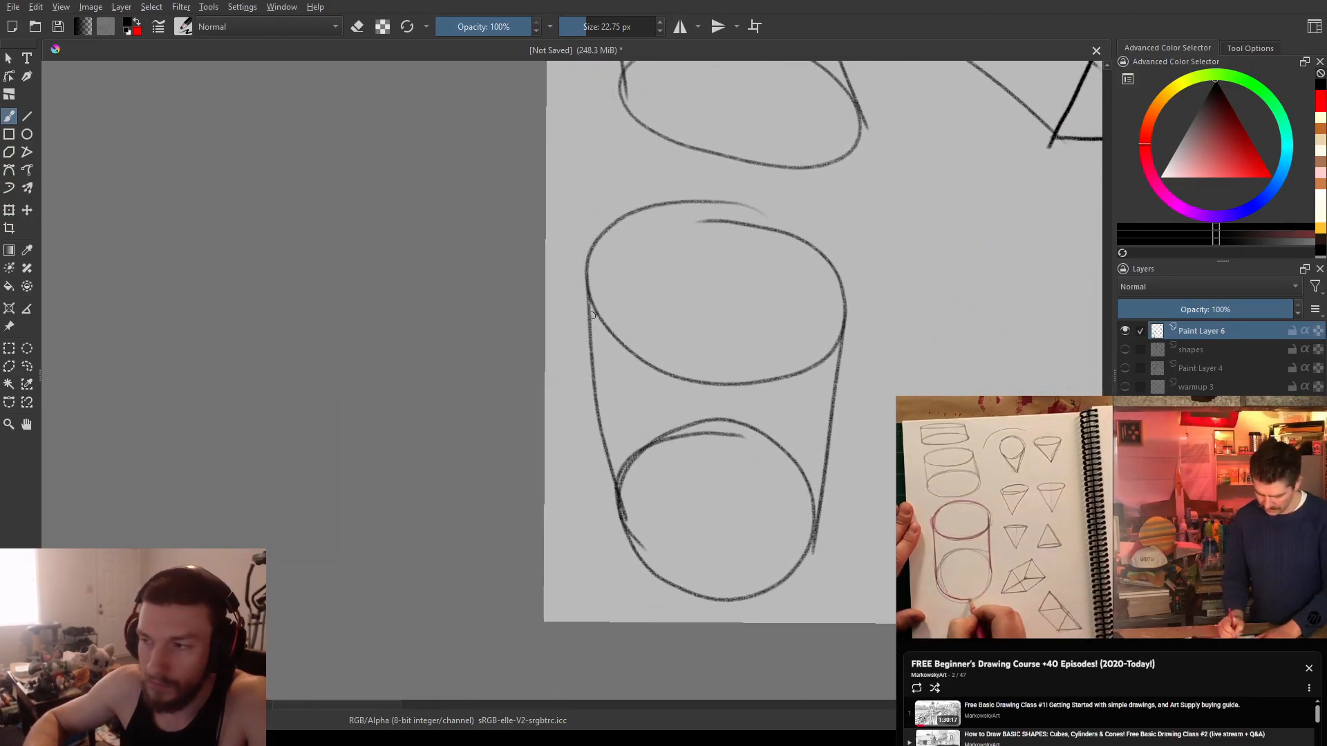
key("x")
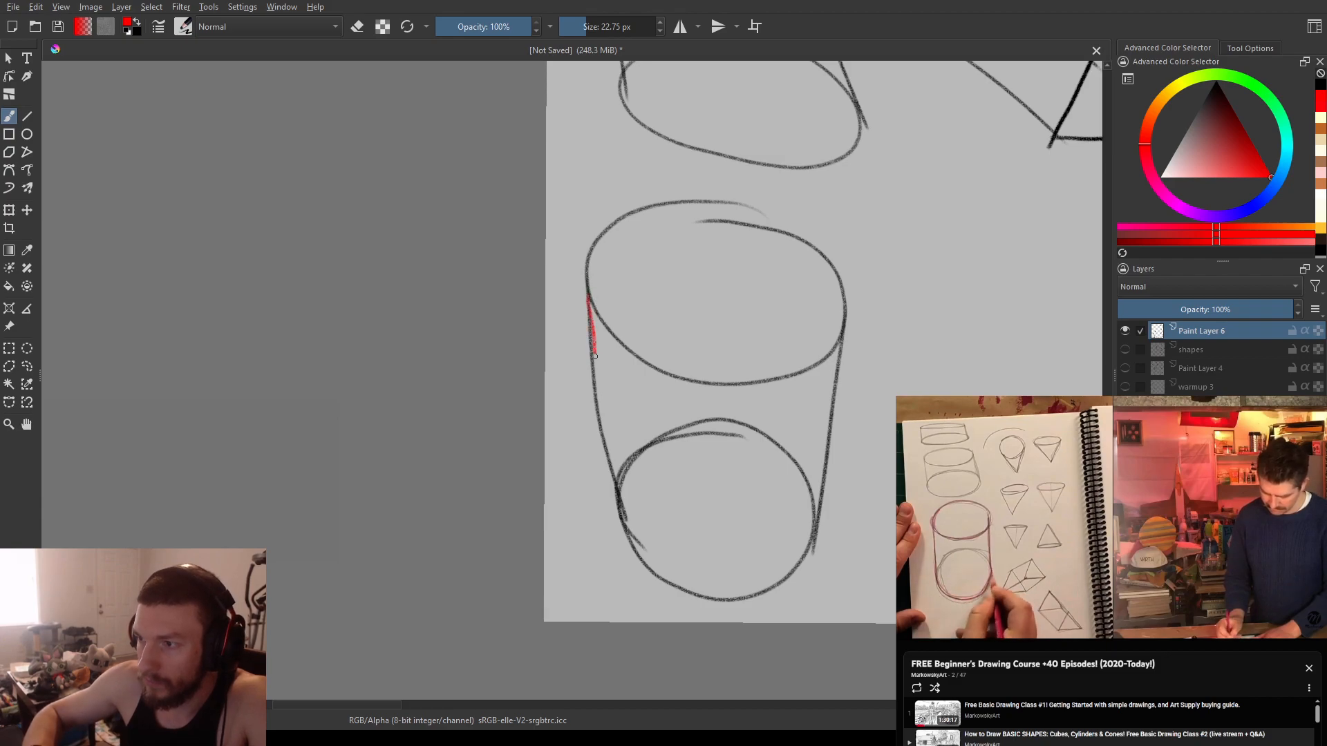
left_click_drag(847, 333, 803, 494)
key("ctrl+z")
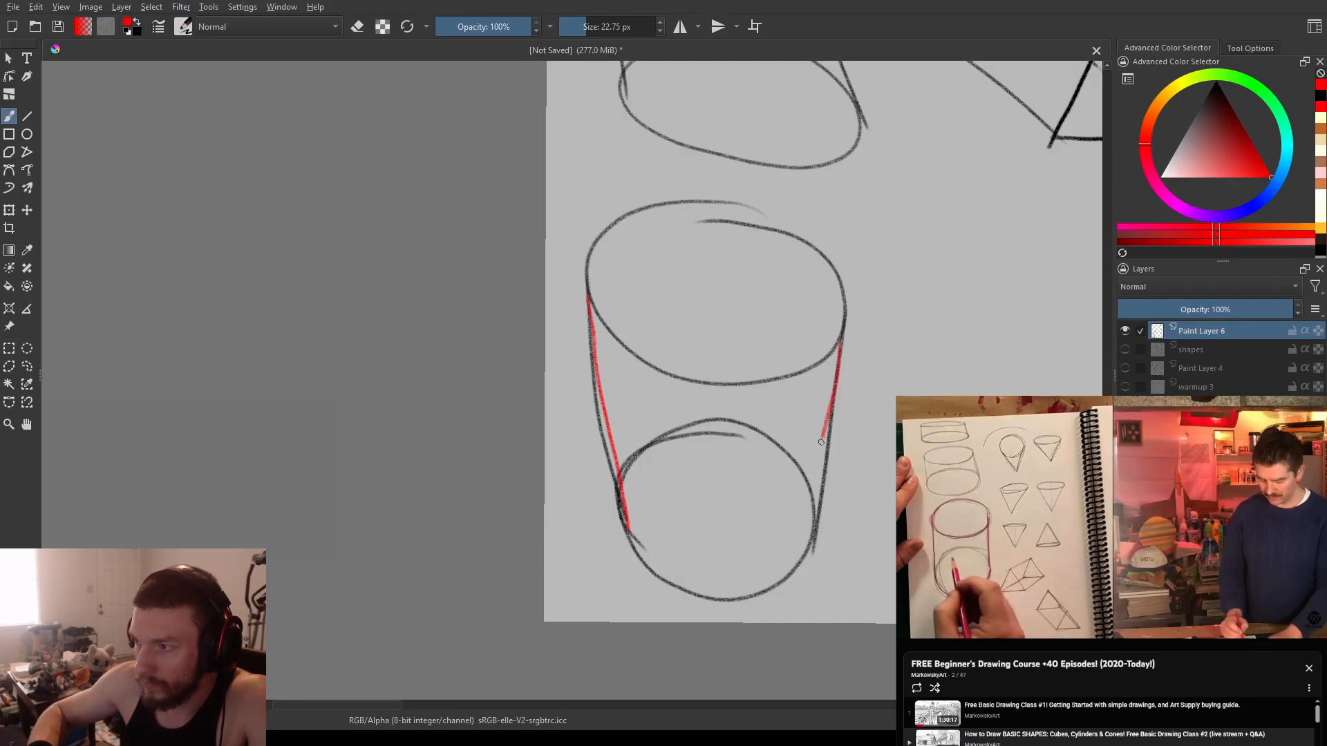
left_click_drag(822, 436, 805, 546)
key("ctrl+z")
left_click_drag(843, 349, 803, 549)
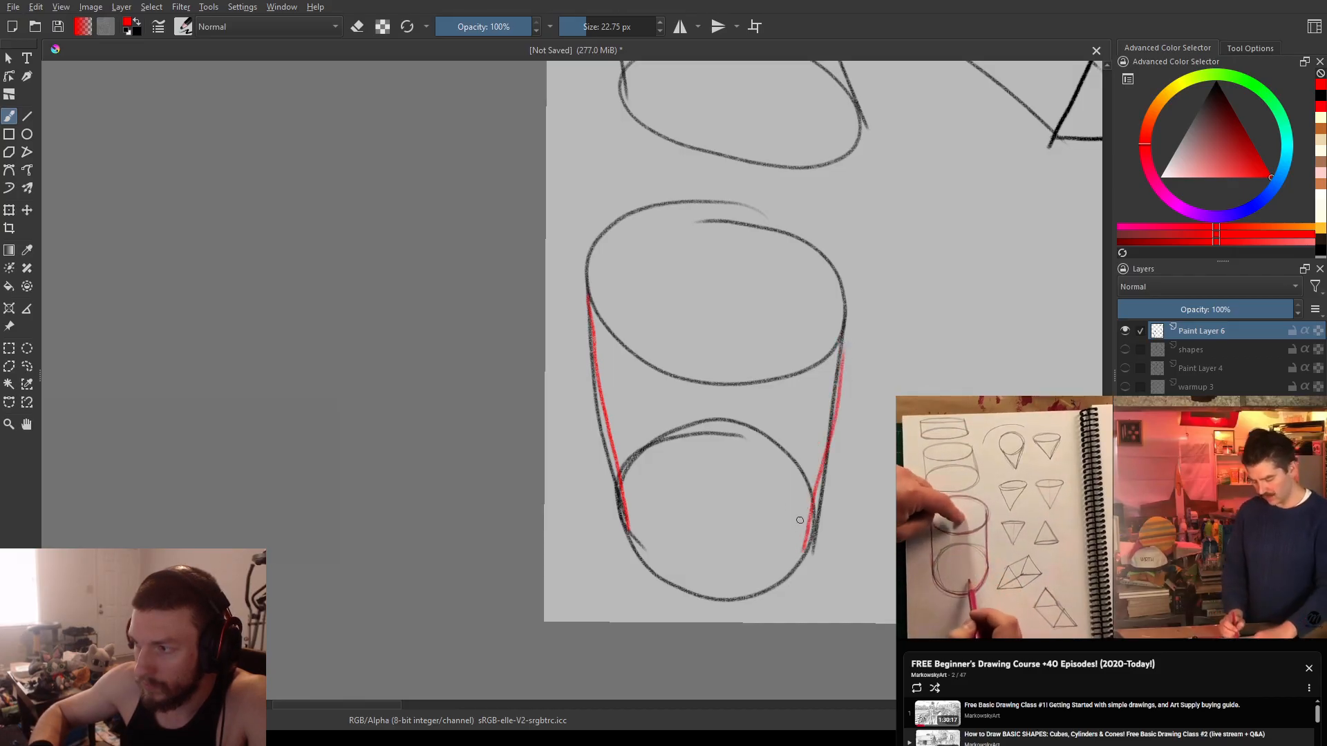
- Trace the lowest cylinder's bottom curve and its whole top ellipse in red
mouse_move(627, 530)
left_mouse_down()
mouse_move(661, 581)
mouse_move(733, 599)
mouse_move(822, 539)
left_mouse_up()
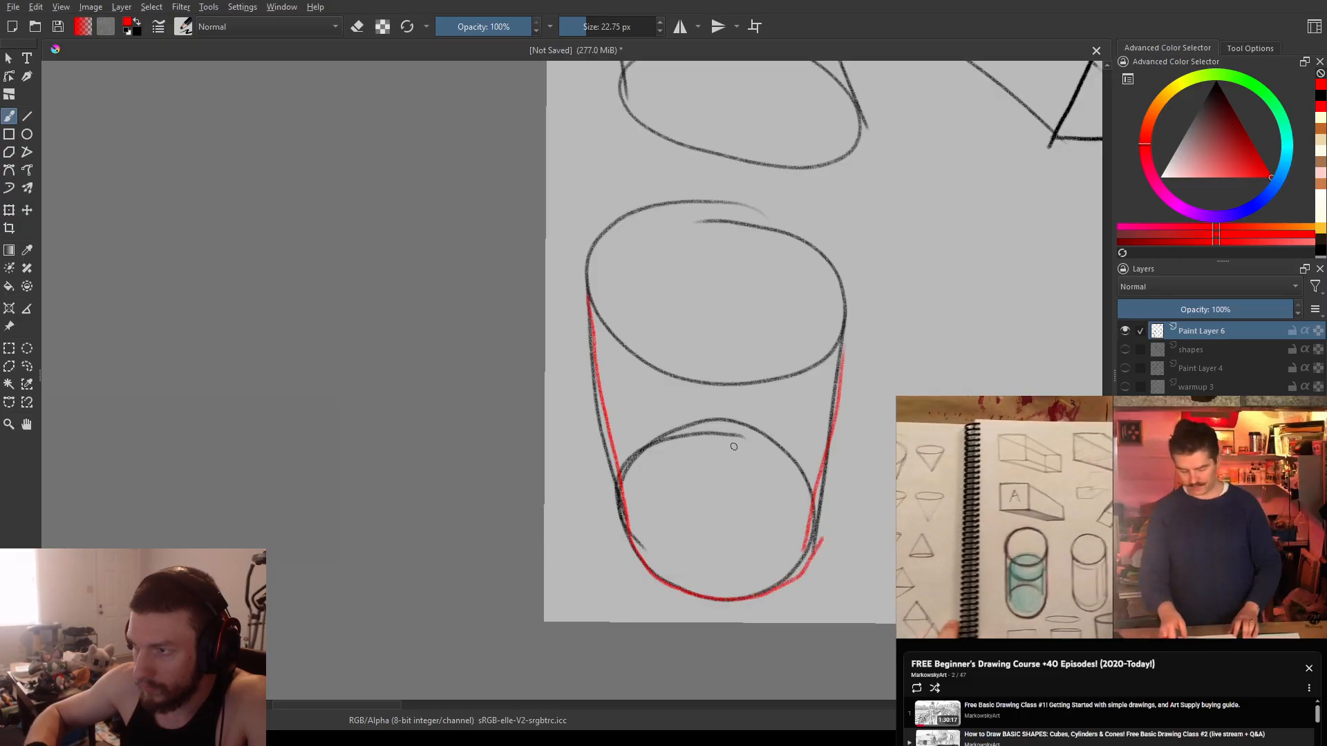
mouse_move(589, 297)
left_mouse_down()
mouse_move(650, 356)
mouse_move(715, 383)
mouse_move(764, 380)
mouse_move(812, 365)
mouse_move(839, 332)
mouse_move(831, 275)
left_mouse_up()
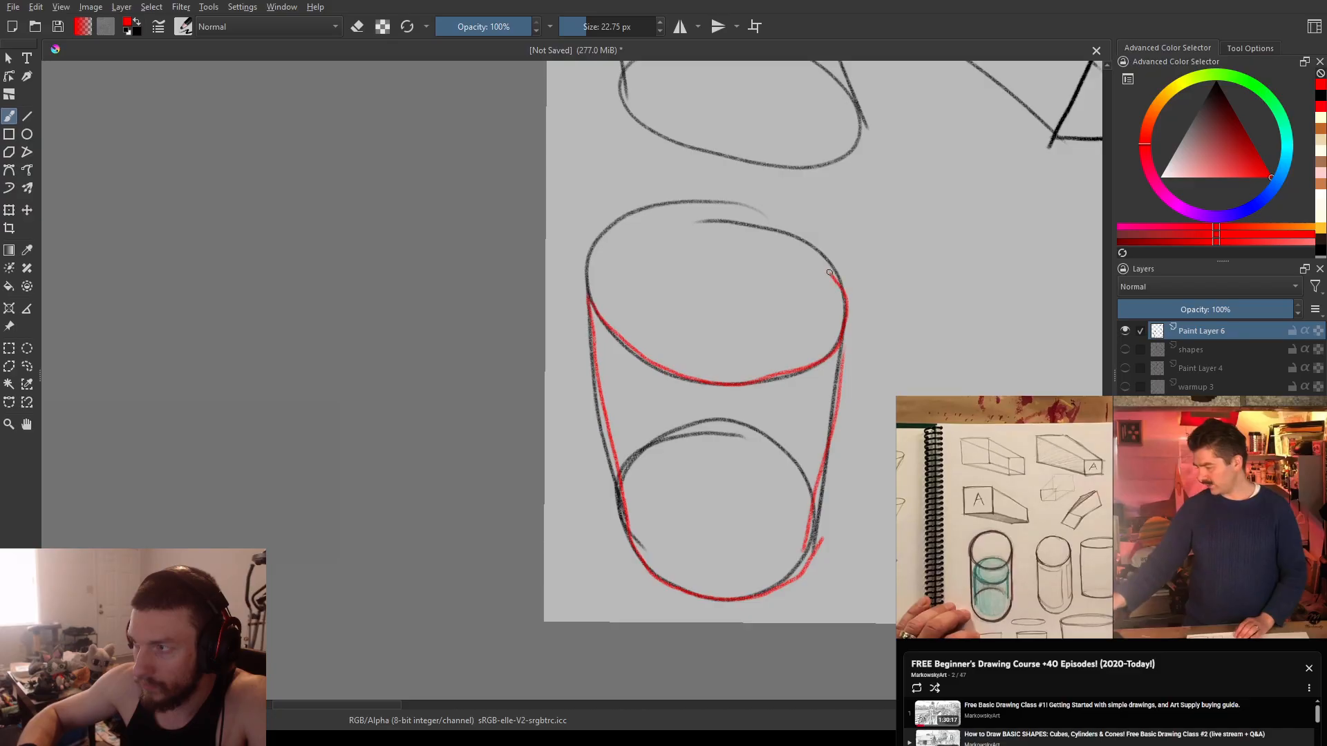
left_click_drag(723, 202, 613, 217)
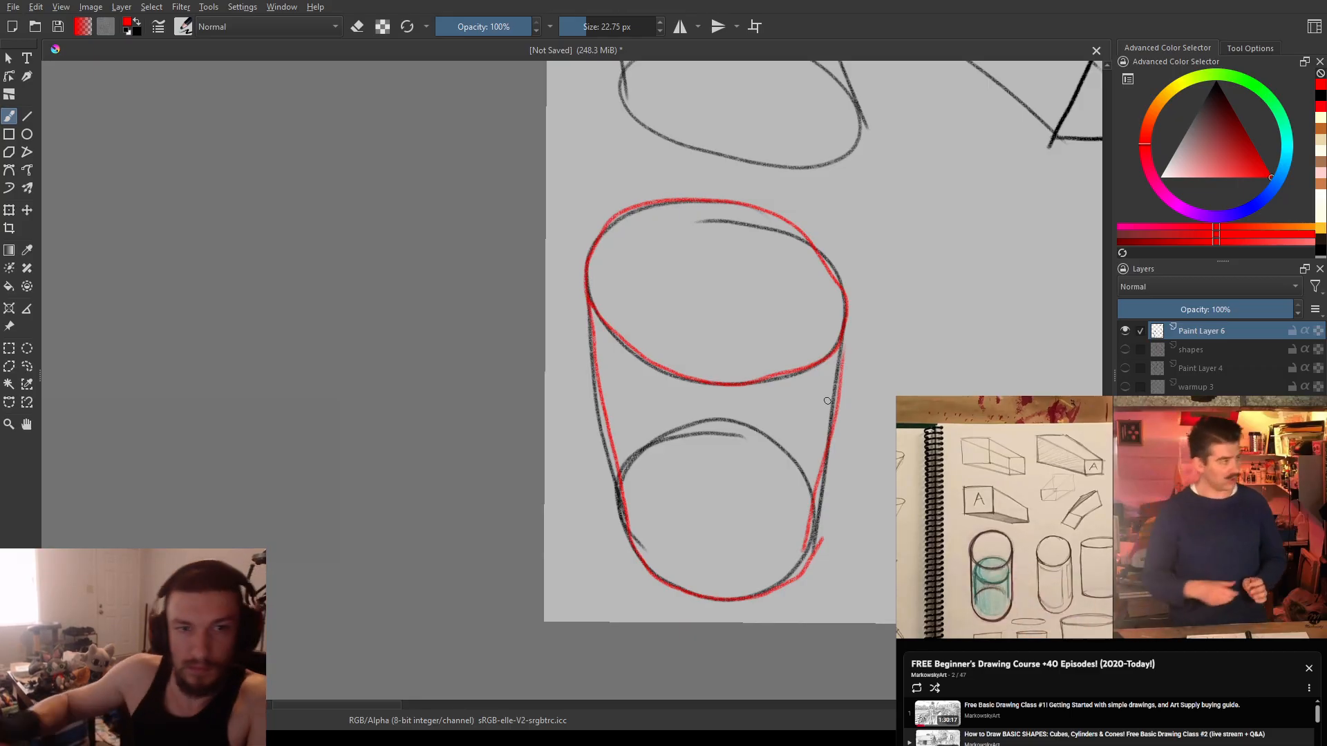
- Rename the active paint layer as "shapes 2" and hide it
left_click_drag(1181, 498, 1178, 495)
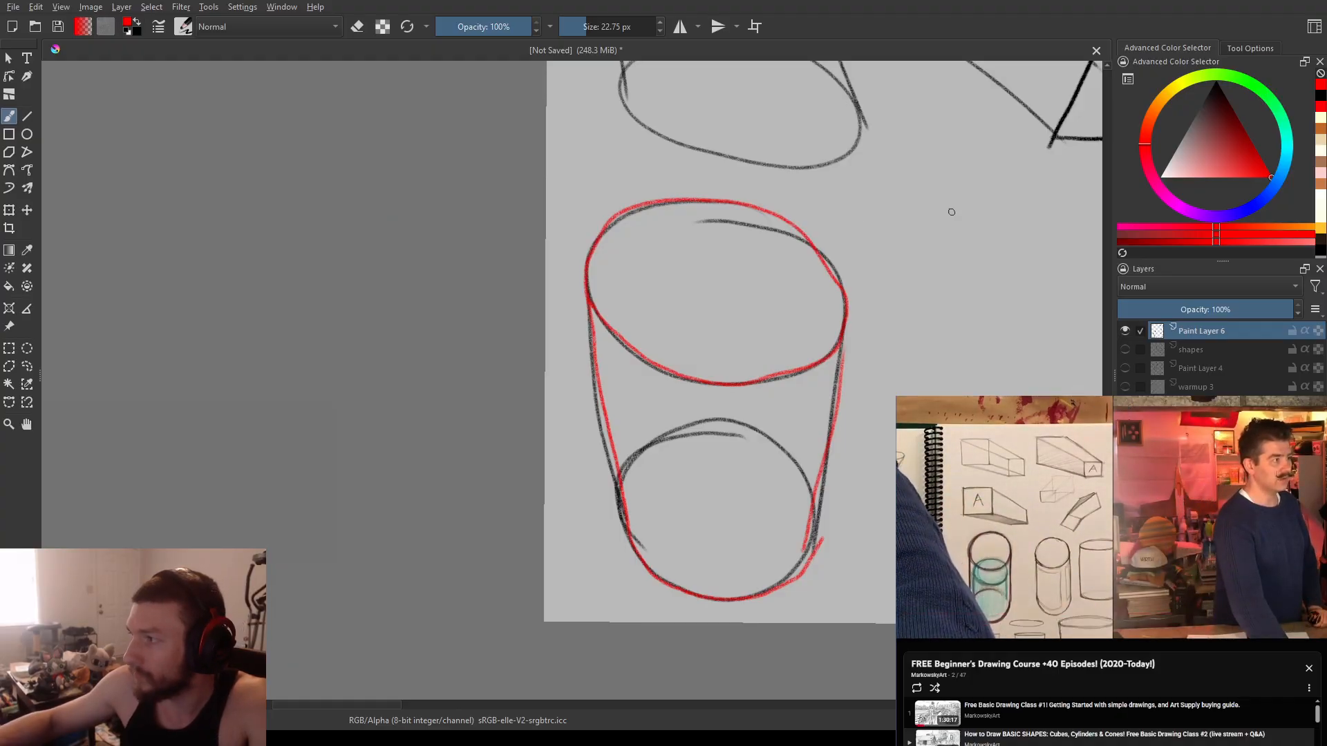
double_click(1215, 333)
type("shapes 2")
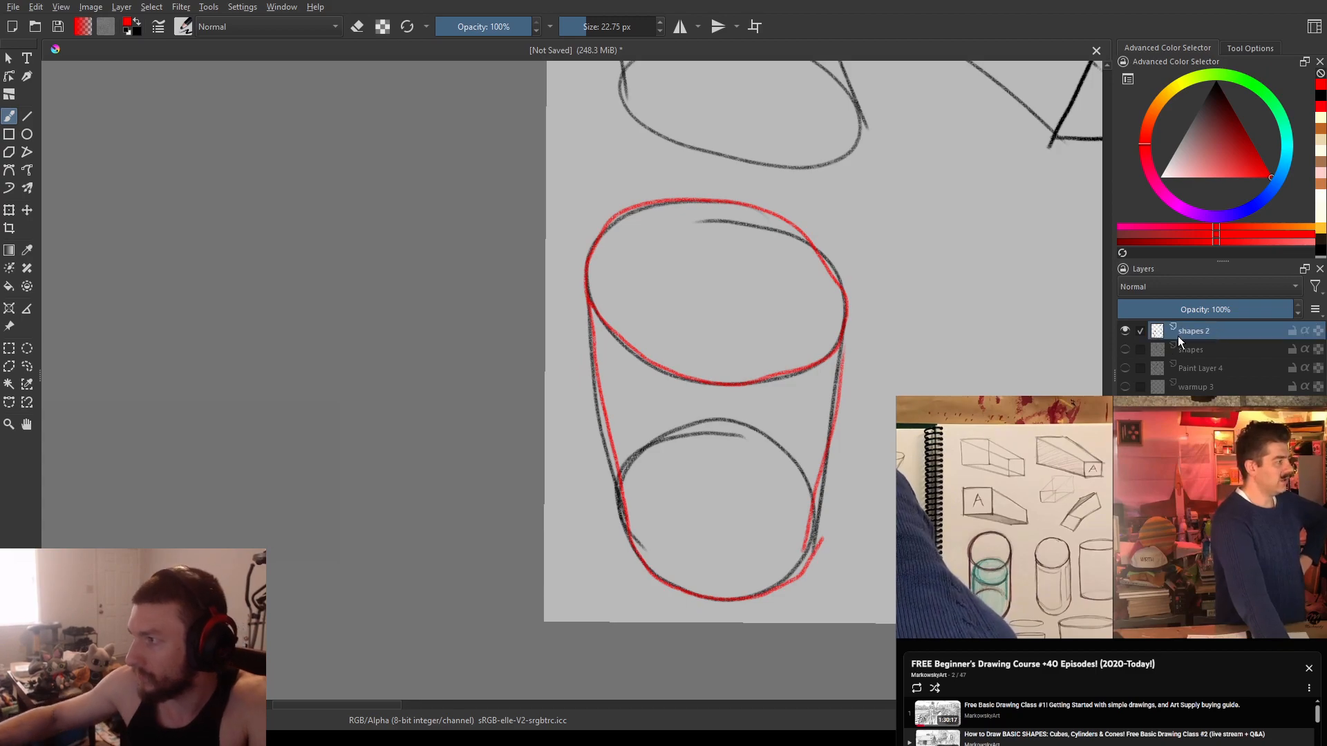
left_click(1124, 330)
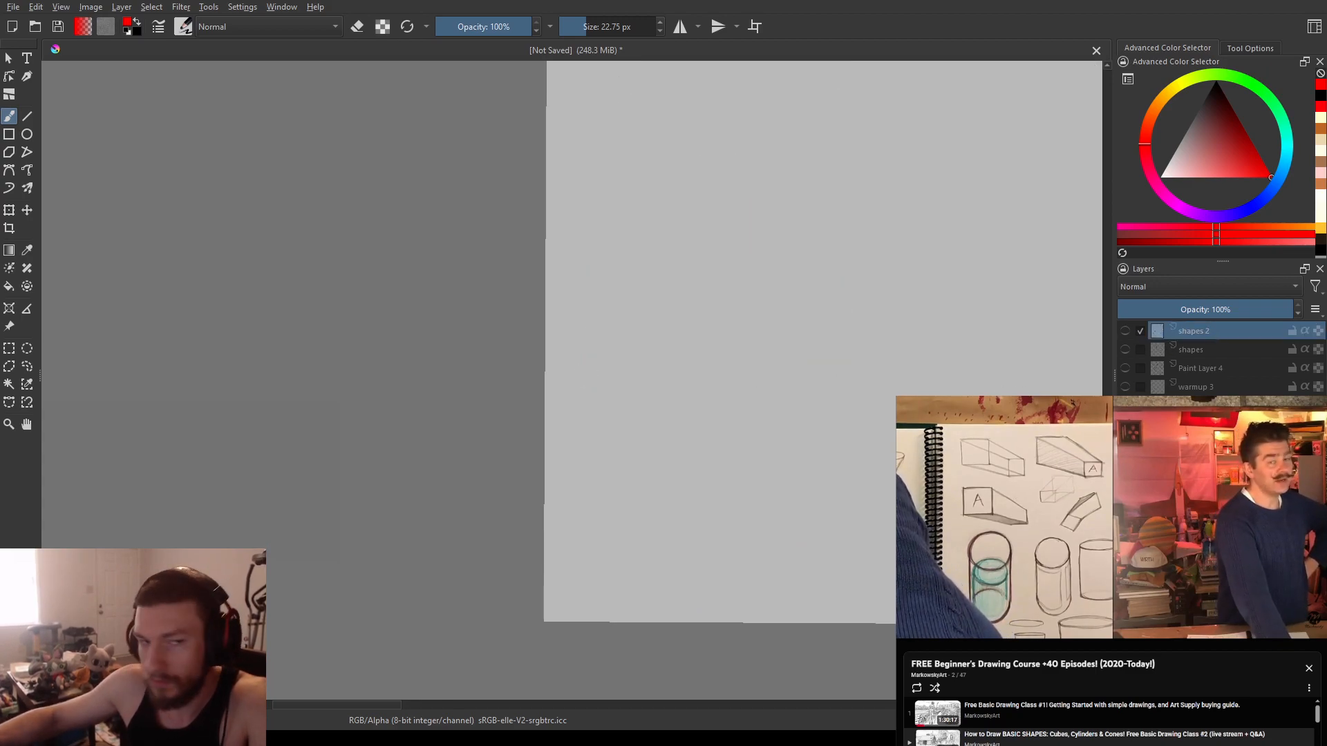
- Fast-forward the course video at 2x speed to the line drawing of dancers, and swap the brush colour back to black
left_click(1135, 437)
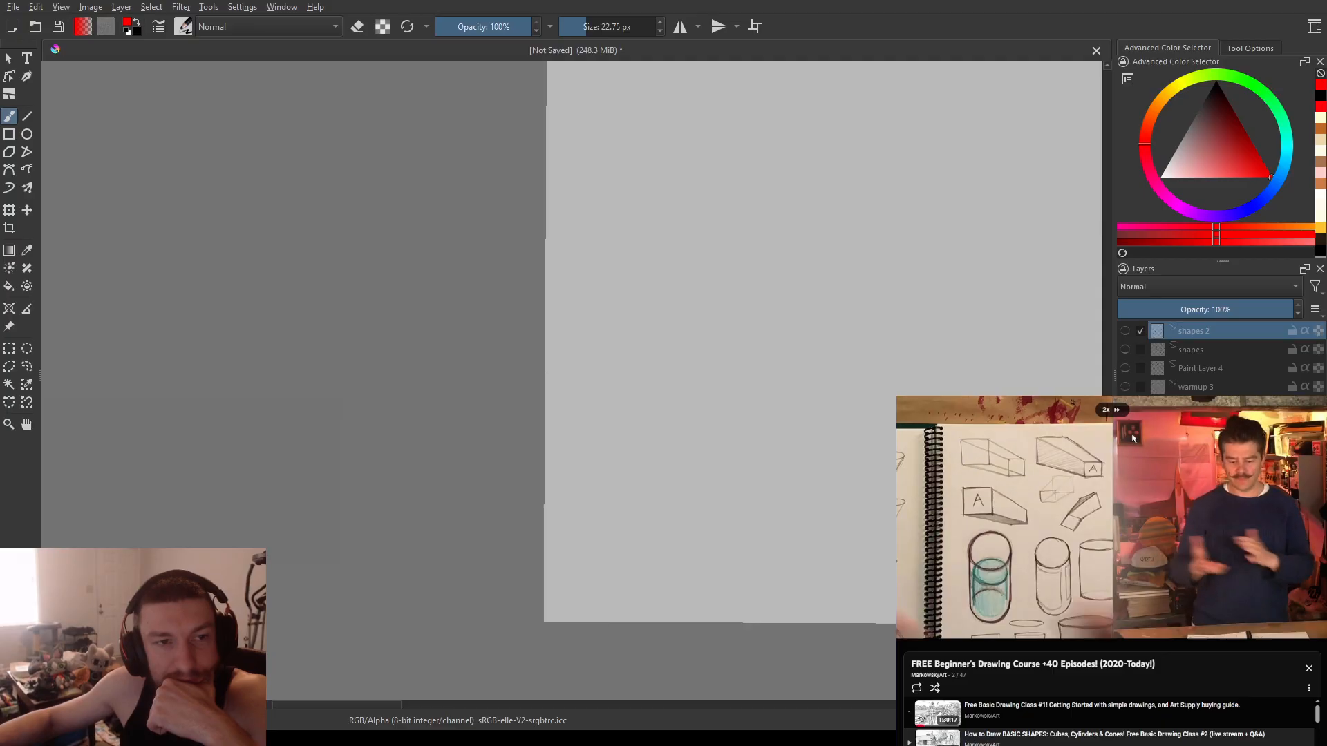
left_click_drag(1133, 438, 1312, 423)
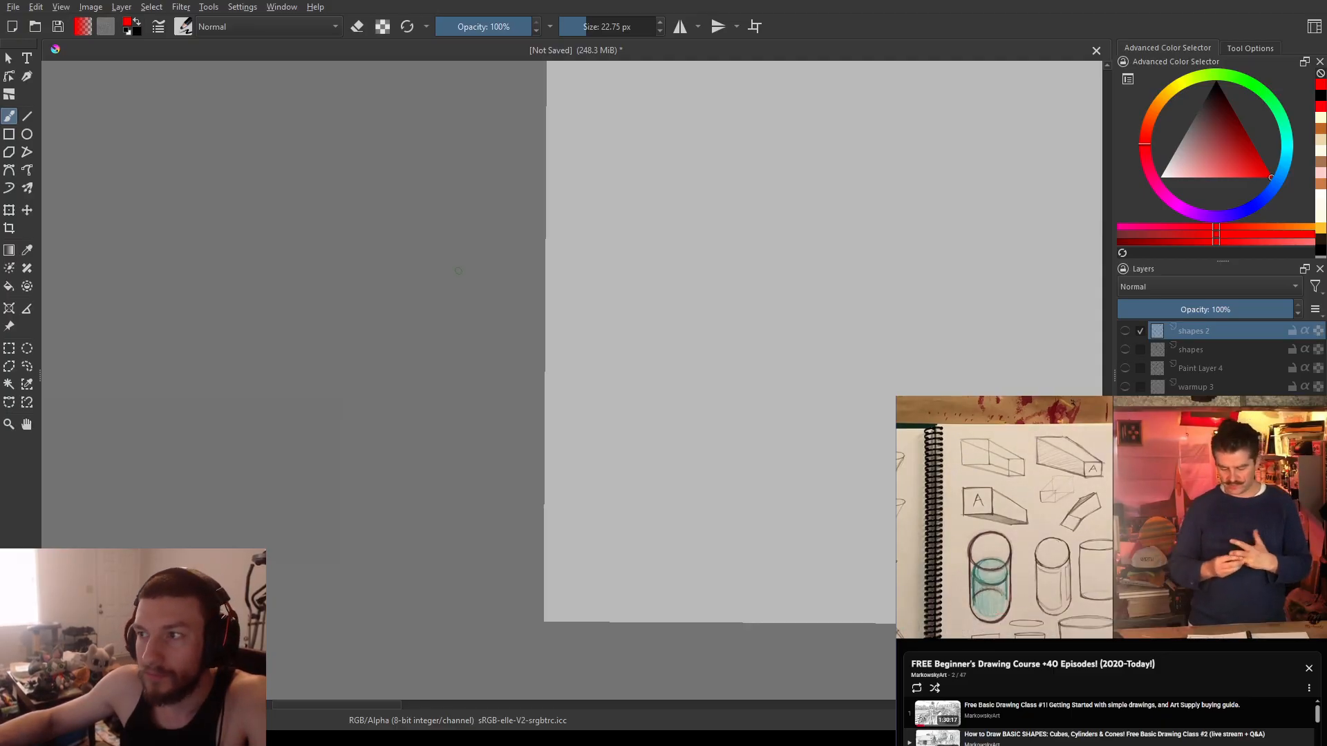
left_click_drag(617, 263, 308, 341)
key("x")
left_click_drag(1222, 467, 1222, 468)
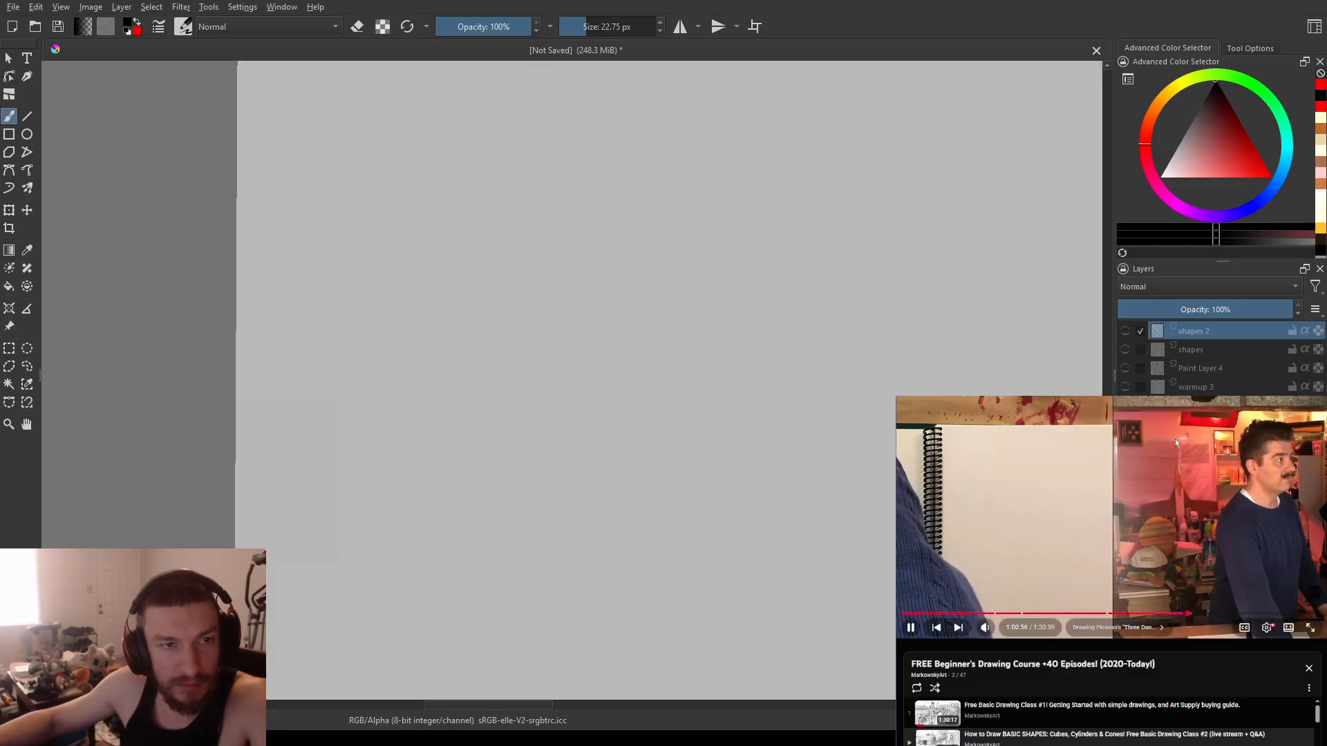
left_click_drag(1176, 442, 1172, 445)
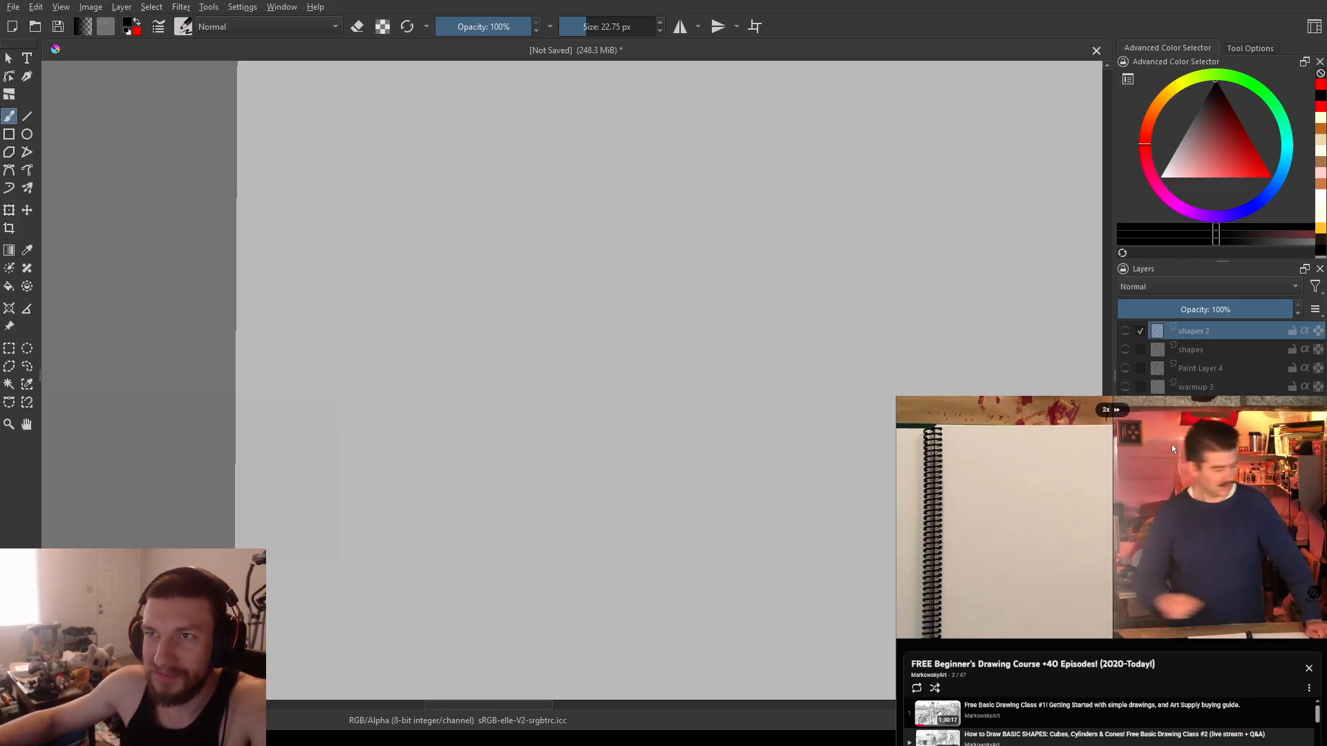
scroll(464, 272, "down", 2)
scroll(465, 272, "up", 1)
scroll(444, 494, "up", 2)
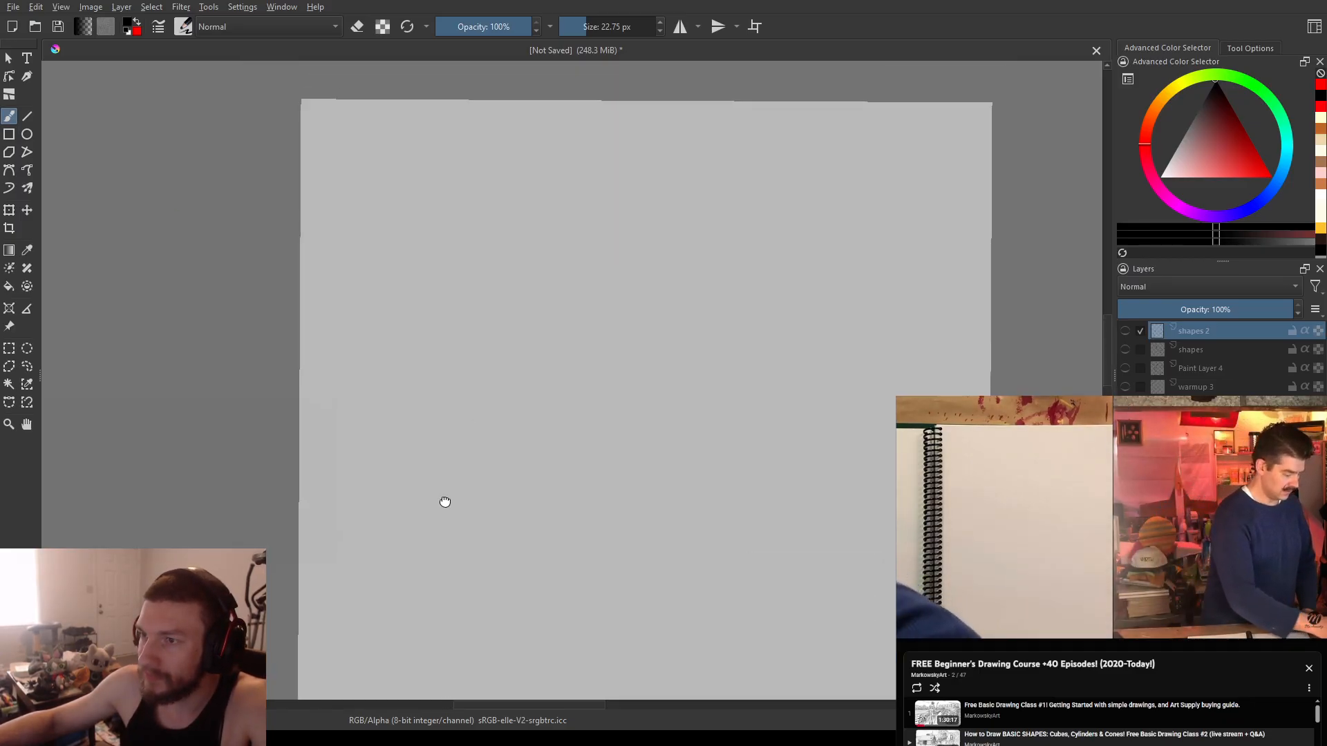
left_click_drag(1184, 507, 1163, 487)
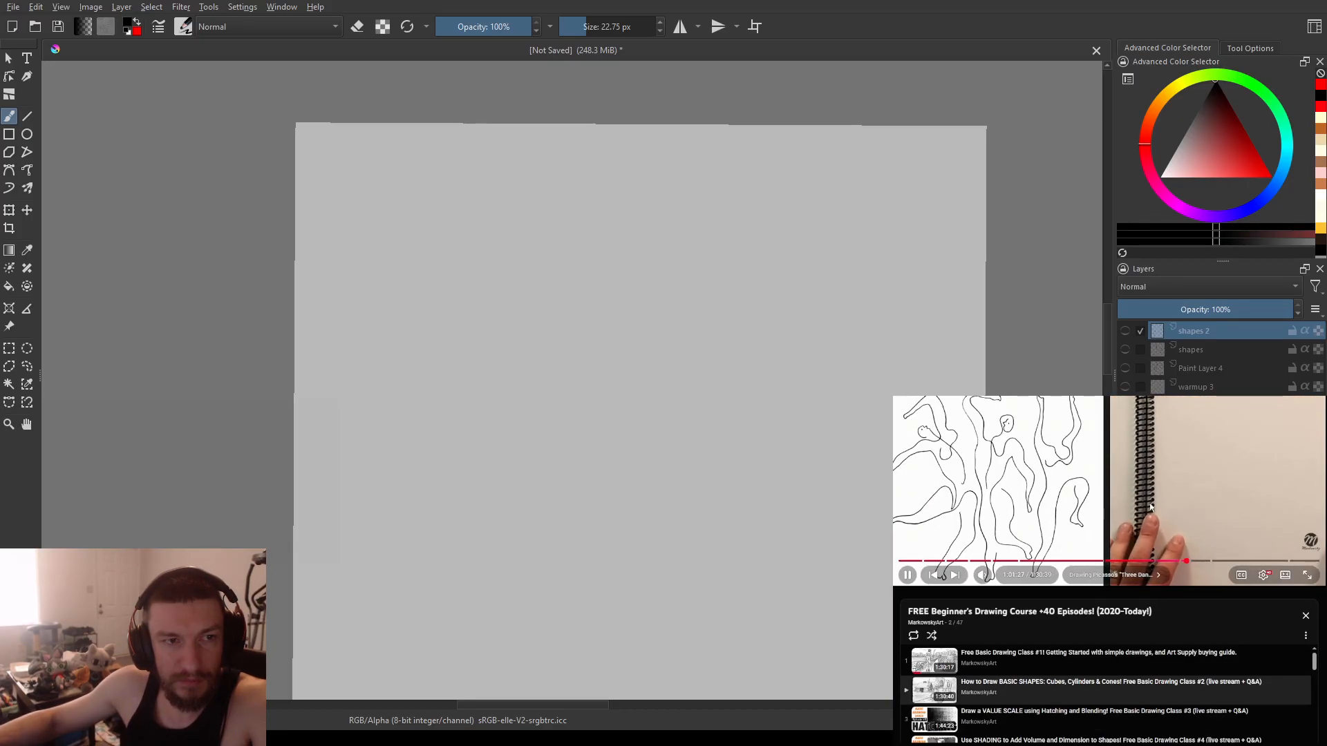
- Enlarge the course video's dancers reference to full screen and add a new paint layer above "shapes 2"
left_click(1306, 575)
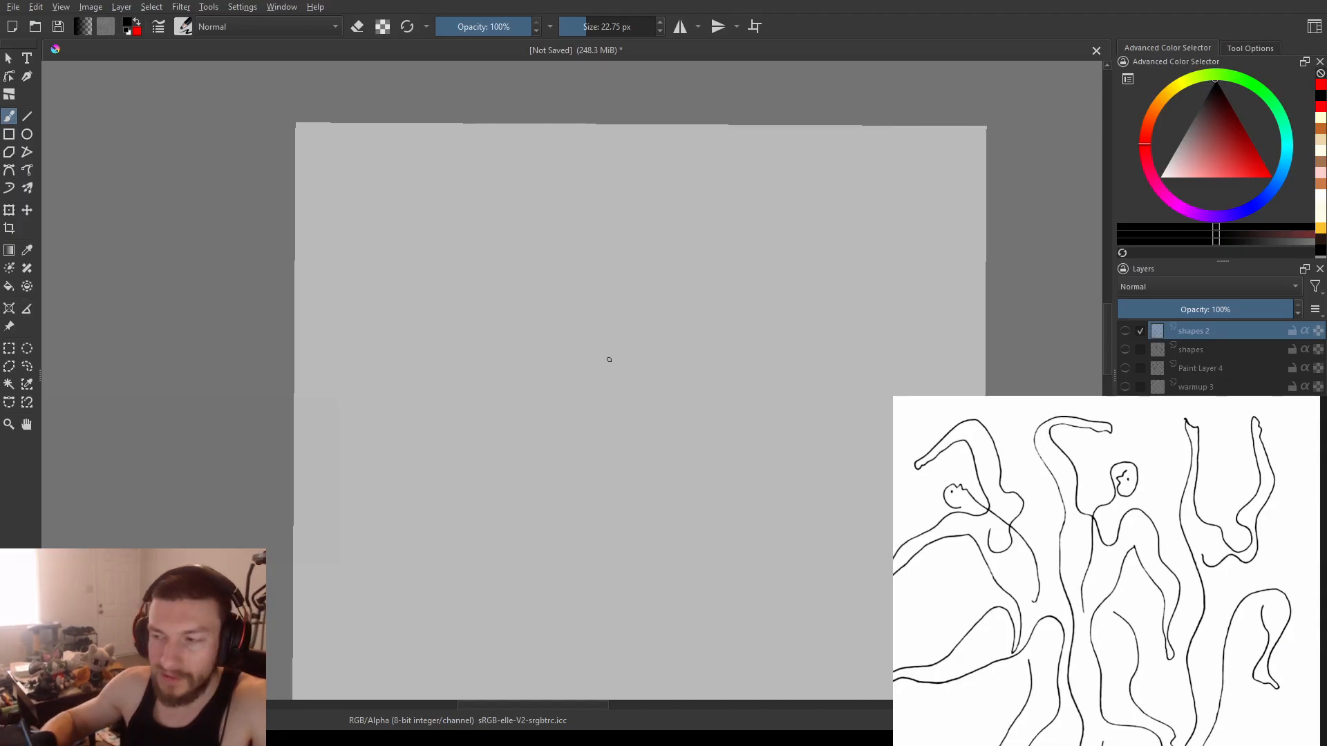
left_click_drag(883, 577, 909, 343)
left_click_drag(835, 435, 758, 494)
mouse_move(760, 493)
left_mouse_down()
mouse_move(777, 442)
mouse_move(761, 468)
left_mouse_up()
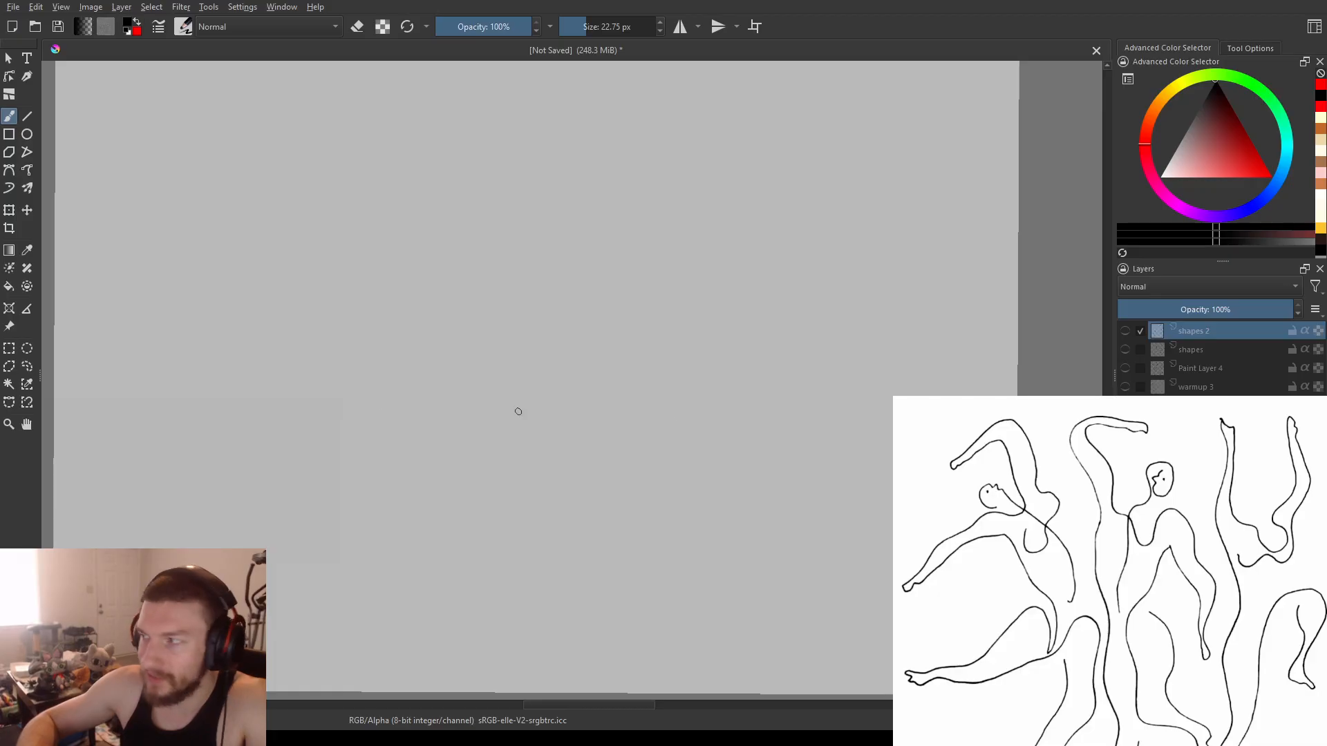
key("Insert")
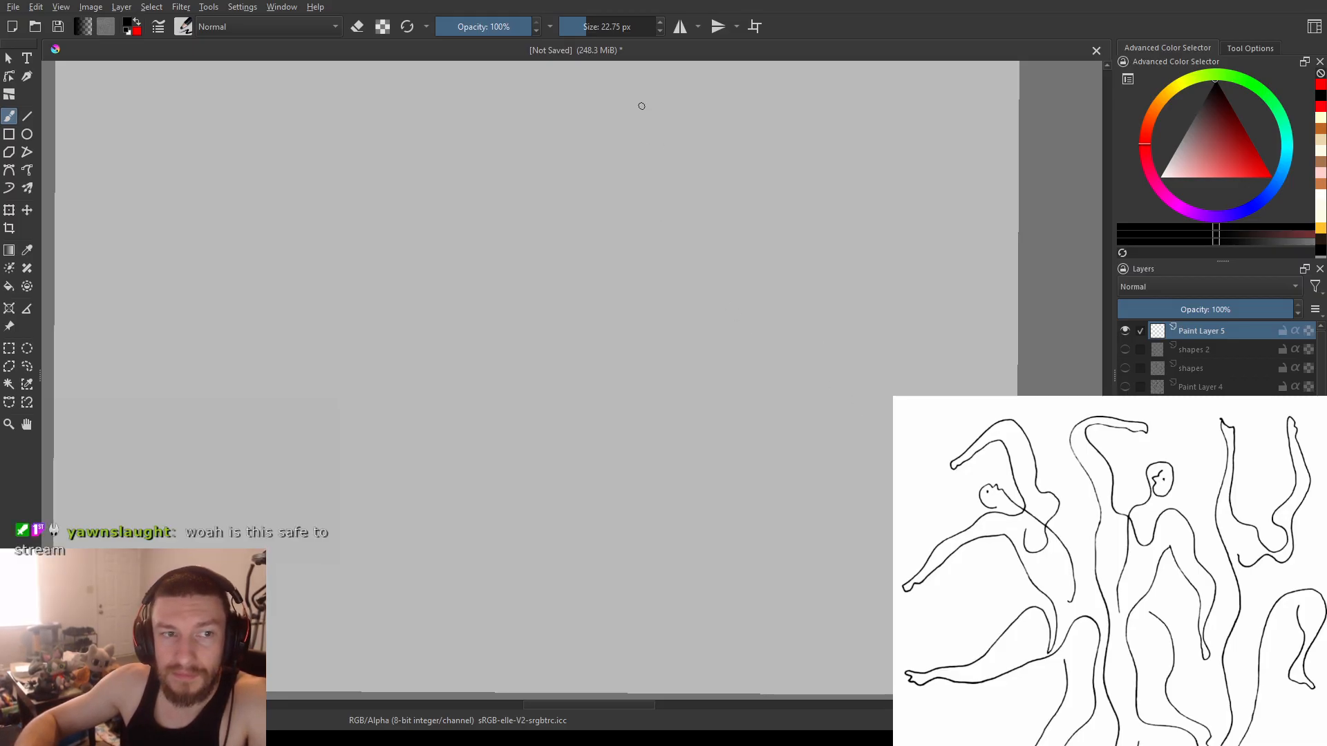
- View the whole dancers reference with its title in the normal-size video, and enlarge it to full screen again
left_click_drag(1110, 545, 1112, 598)
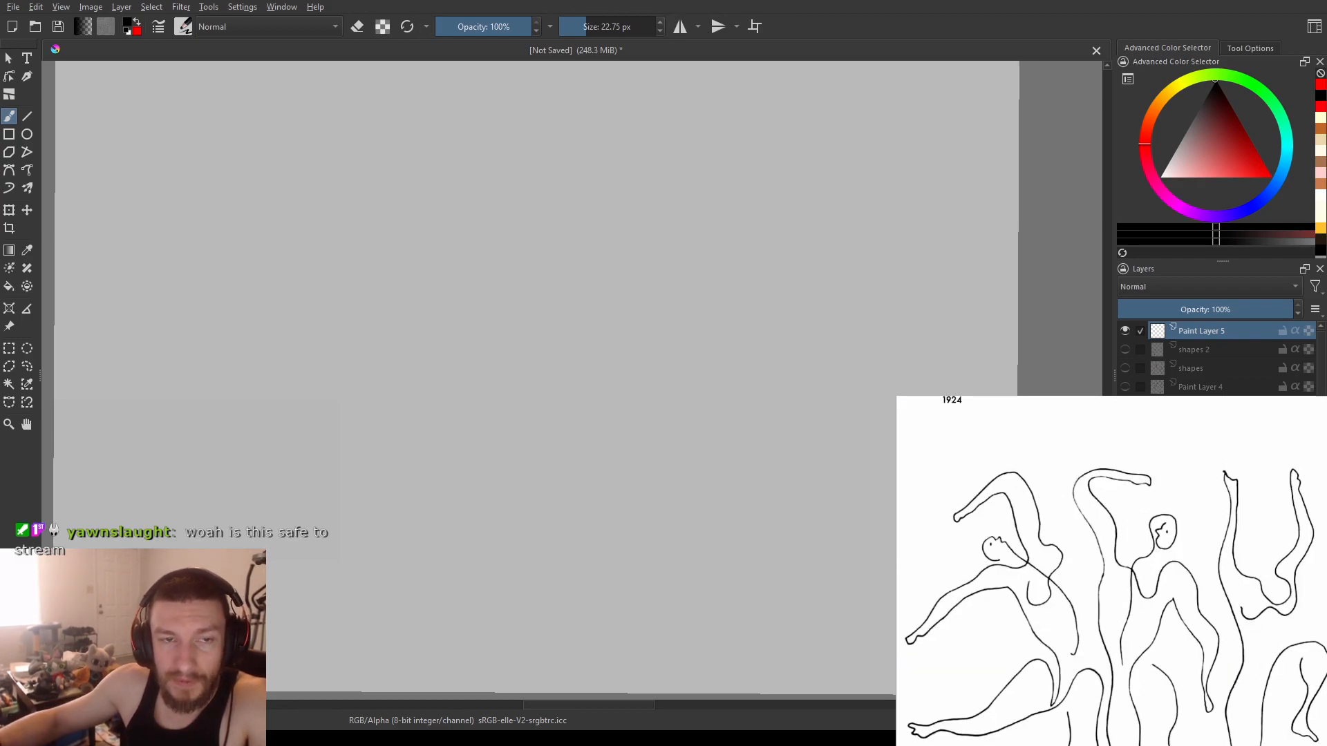
key("Escape")
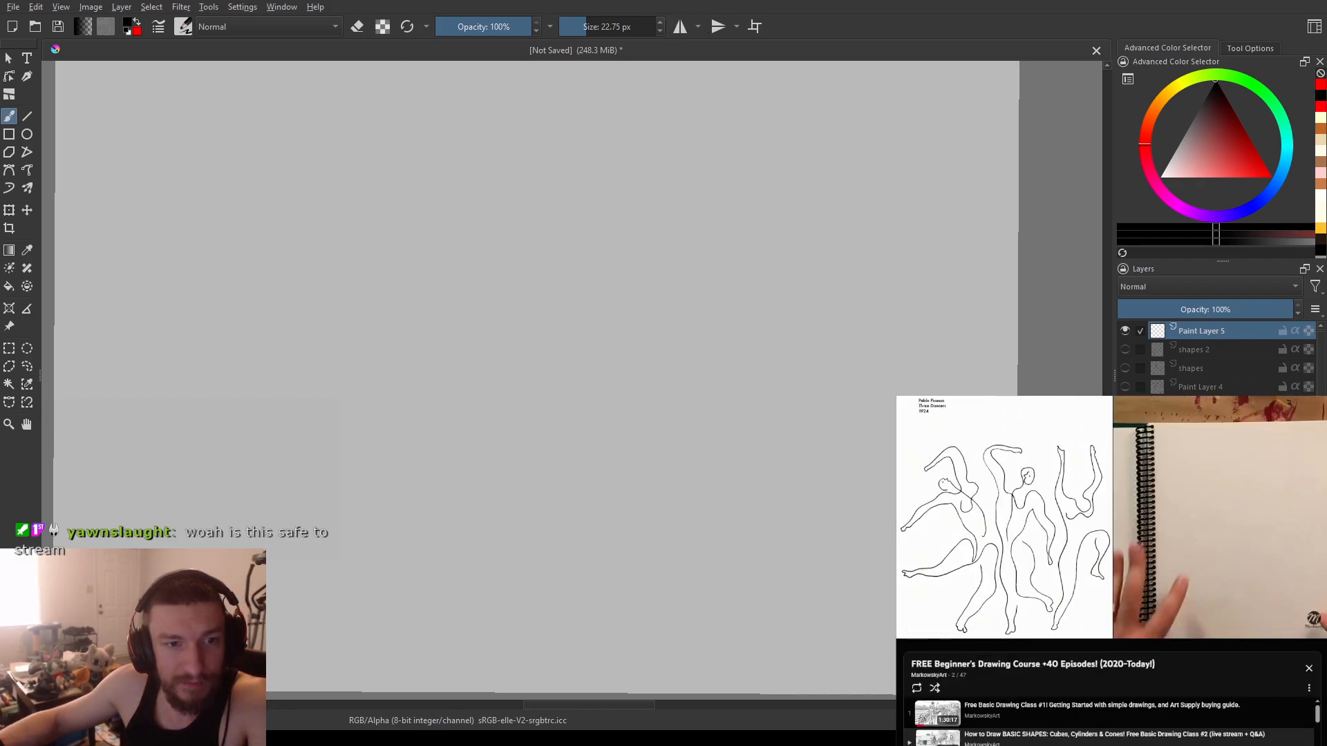
mouse_move(1089, 539)
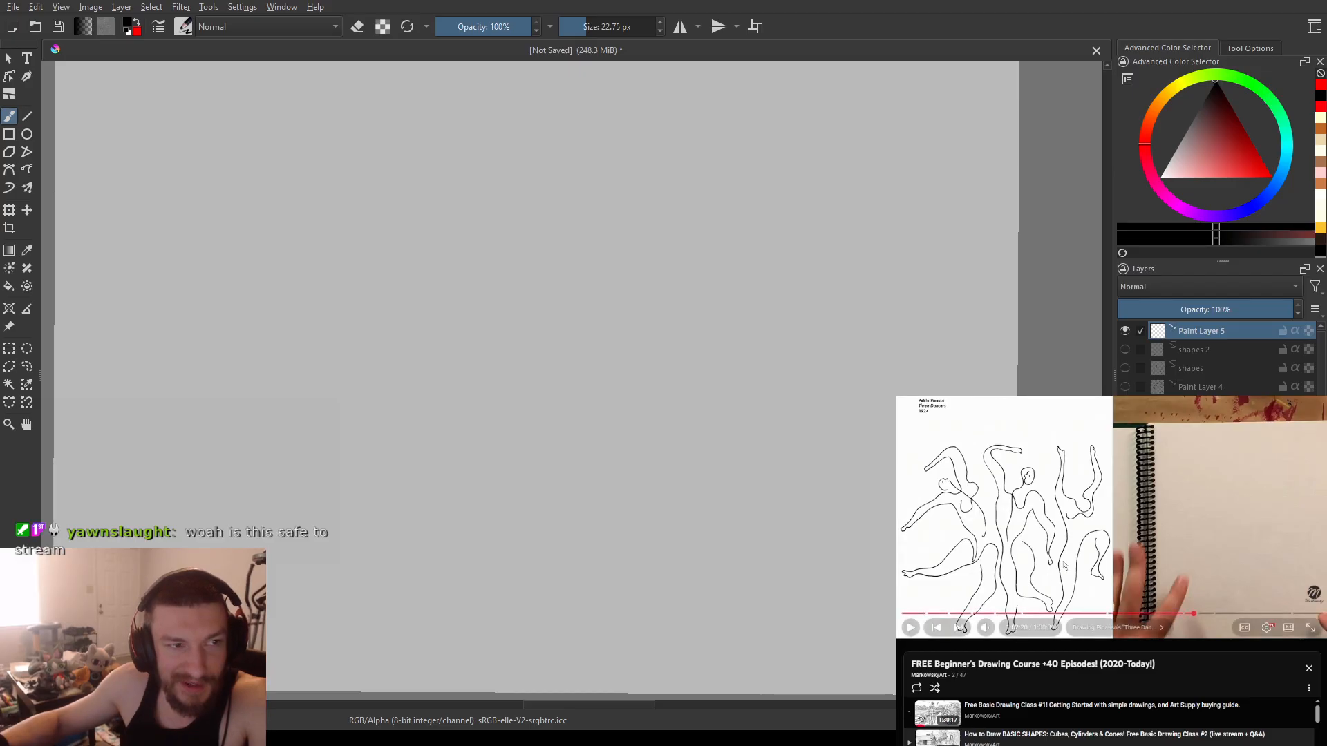
double_click(1088, 539)
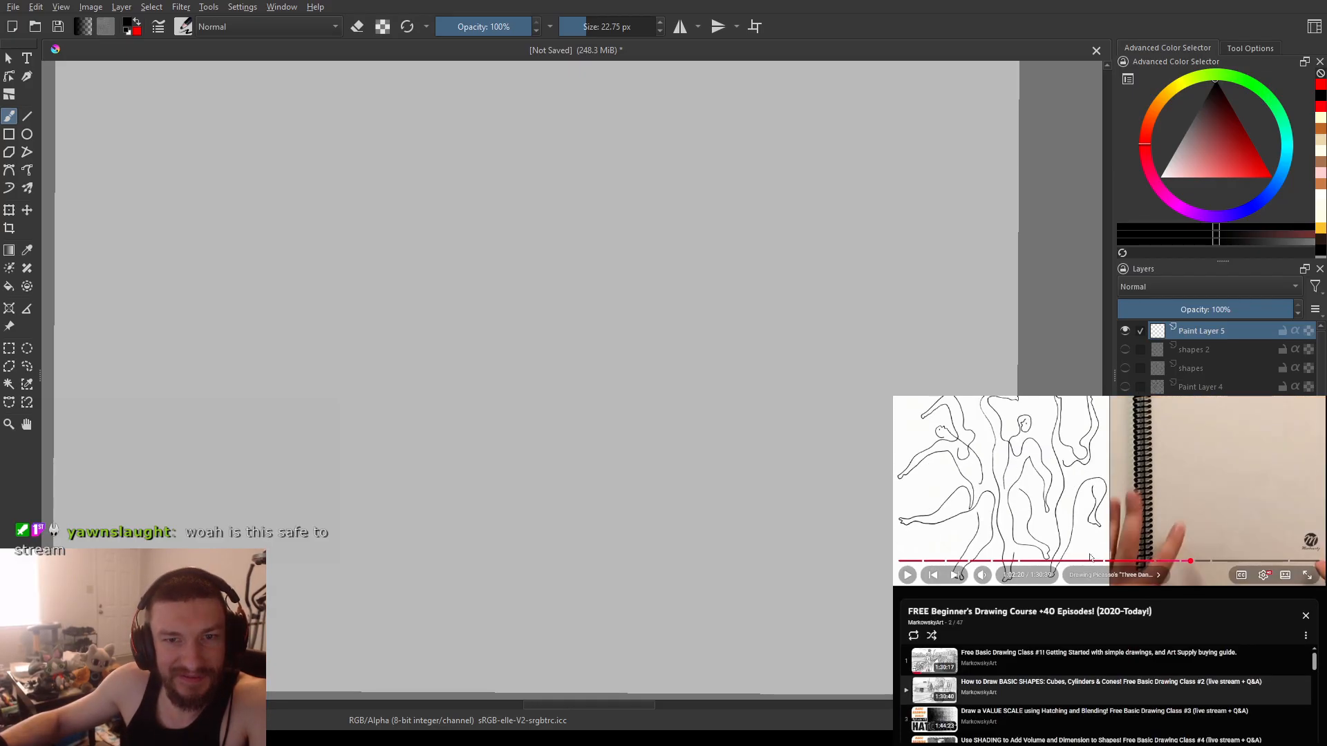
- Draw the rightmost dancer's long wavy body line, standing leg with foot, and bent raised leg near the canvas's right edge
mouse_move(454, 208)
left_mouse_down()
mouse_move(451, 228)
mouse_move(440, 206)
left_mouse_up()
scroll(624, 194, "down", 2)
mouse_move(640, 266)
left_mouse_down()
mouse_move(642, 391)
mouse_move(590, 350)
left_mouse_up()
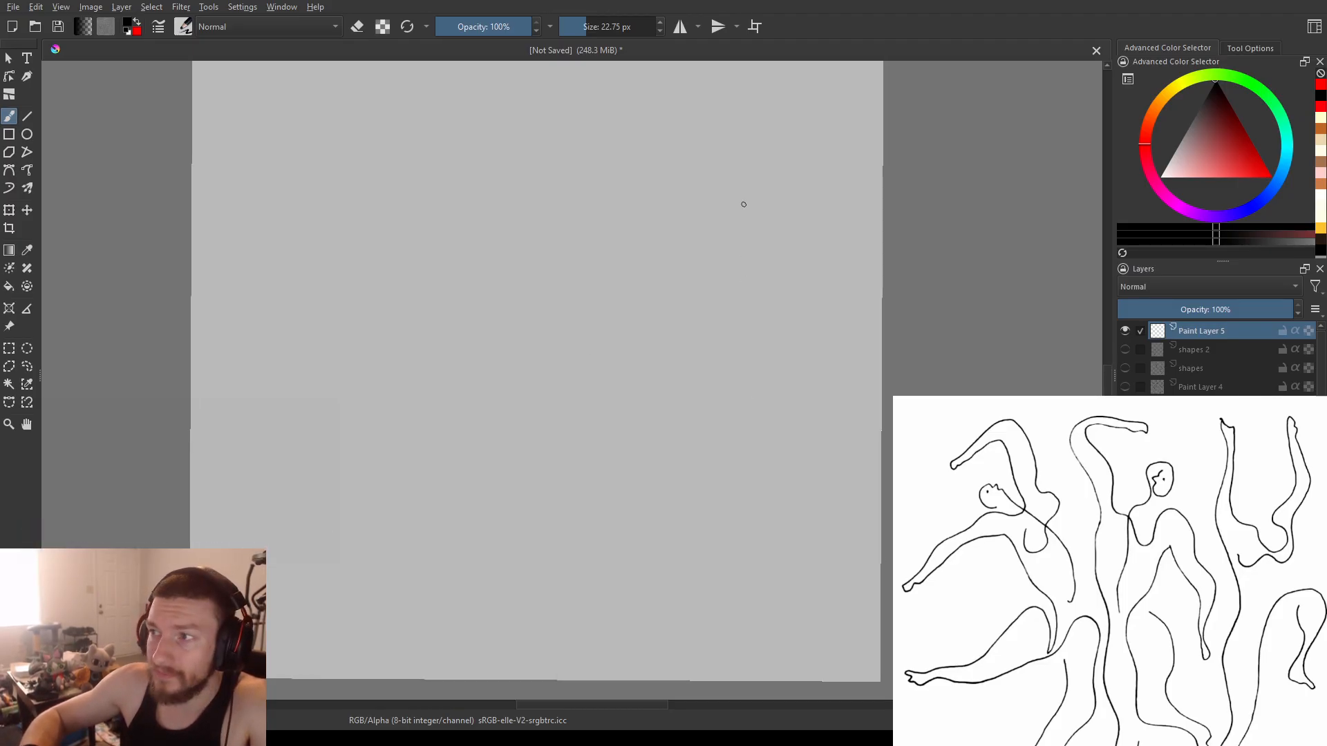
left_click_drag(742, 230, 748, 247)
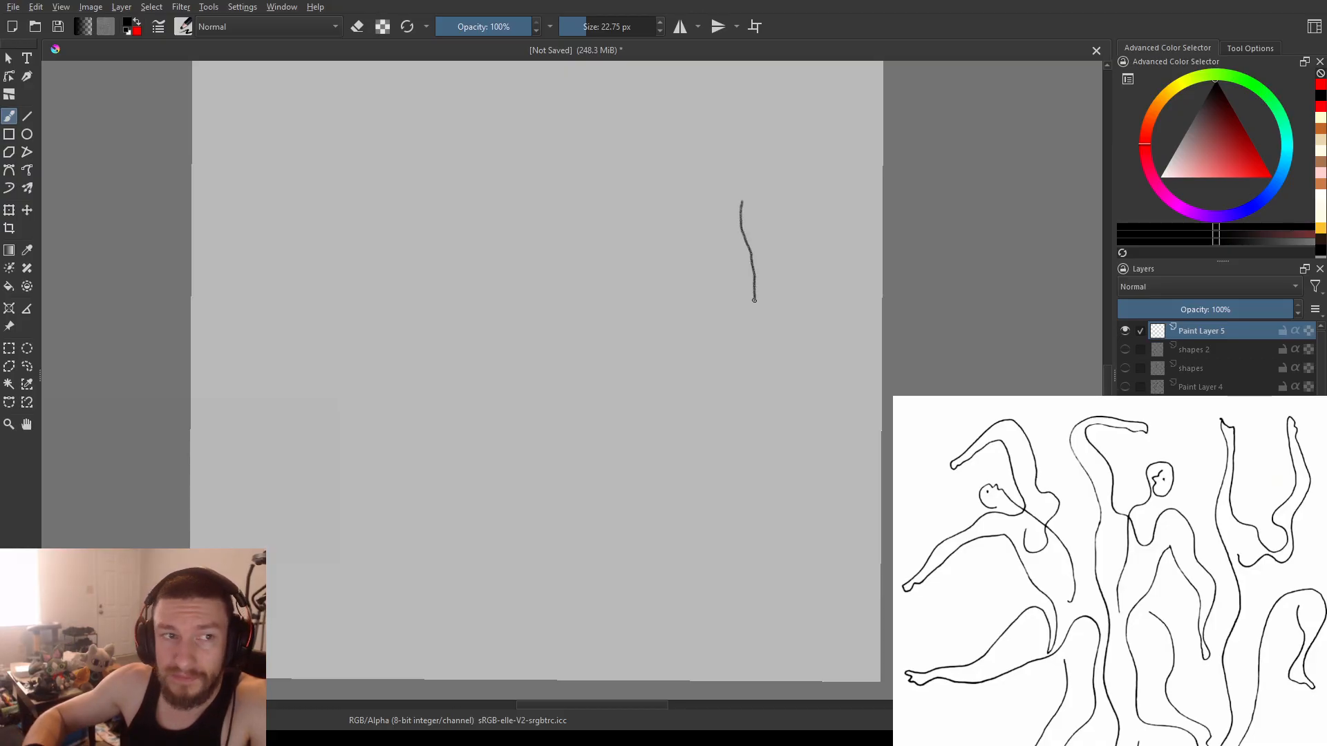
mouse_move(753, 314)
left_mouse_down()
mouse_move(740, 352)
mouse_move(761, 422)
mouse_move(744, 507)
mouse_move(768, 577)
mouse_move(748, 671)
mouse_move(771, 659)
mouse_move(810, 413)
mouse_move(835, 400)
mouse_move(856, 444)
left_mouse_up()
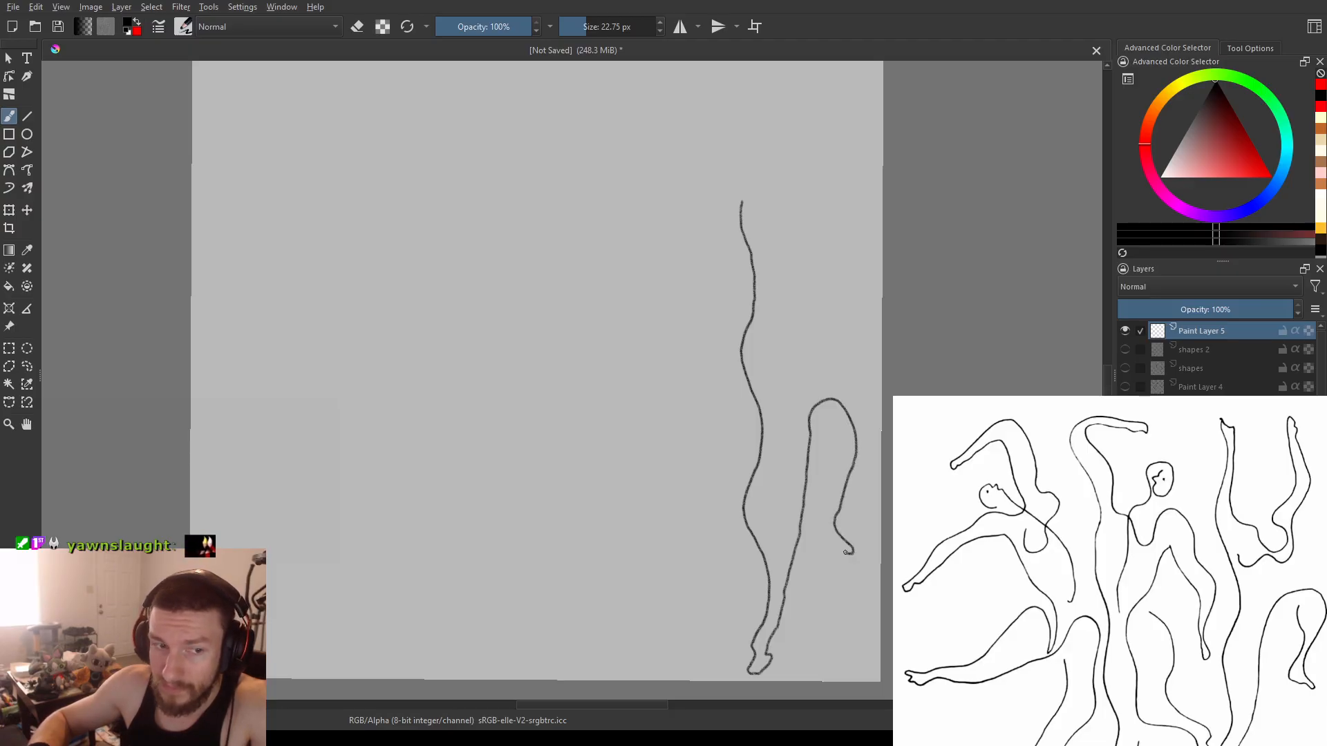
left_click_drag(826, 546, 831, 438)
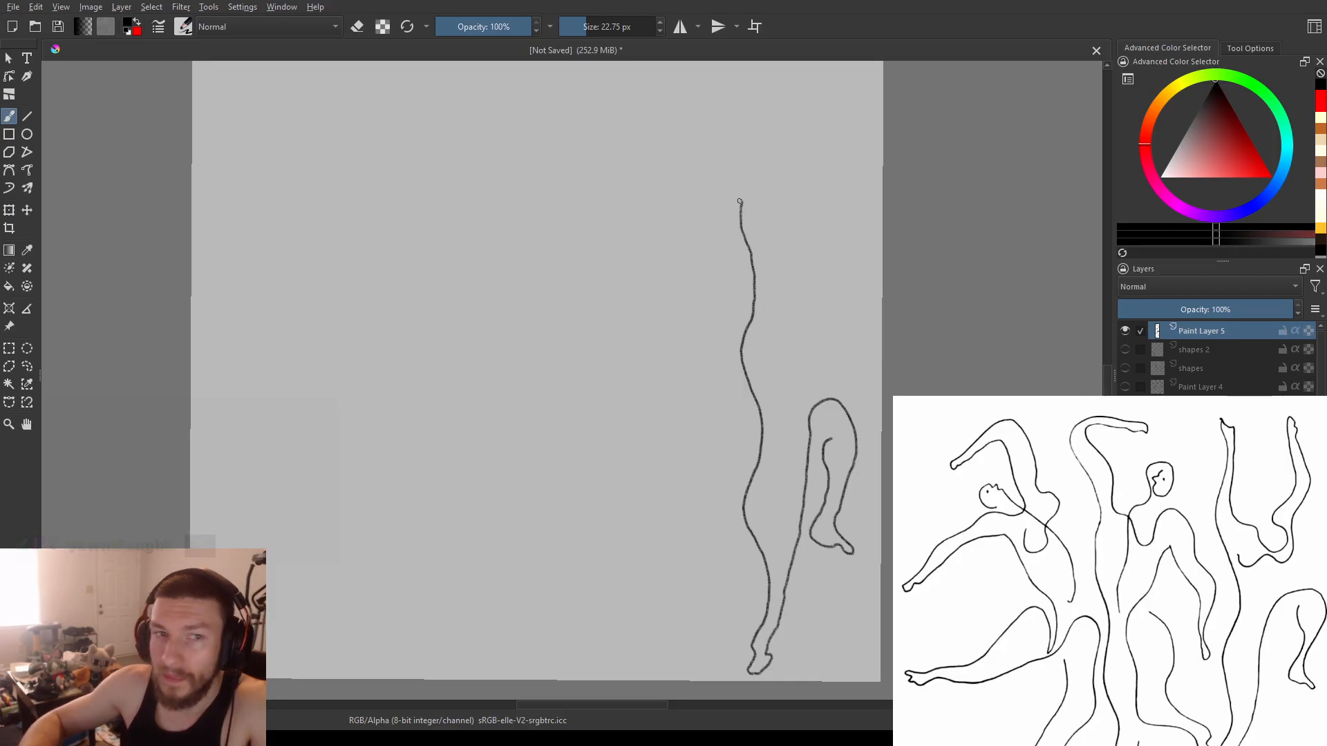
- Draw the rightmost dancer's two raised arms with hands and join them through the shoulders and chest
left_click_drag(740, 200, 755, 205)
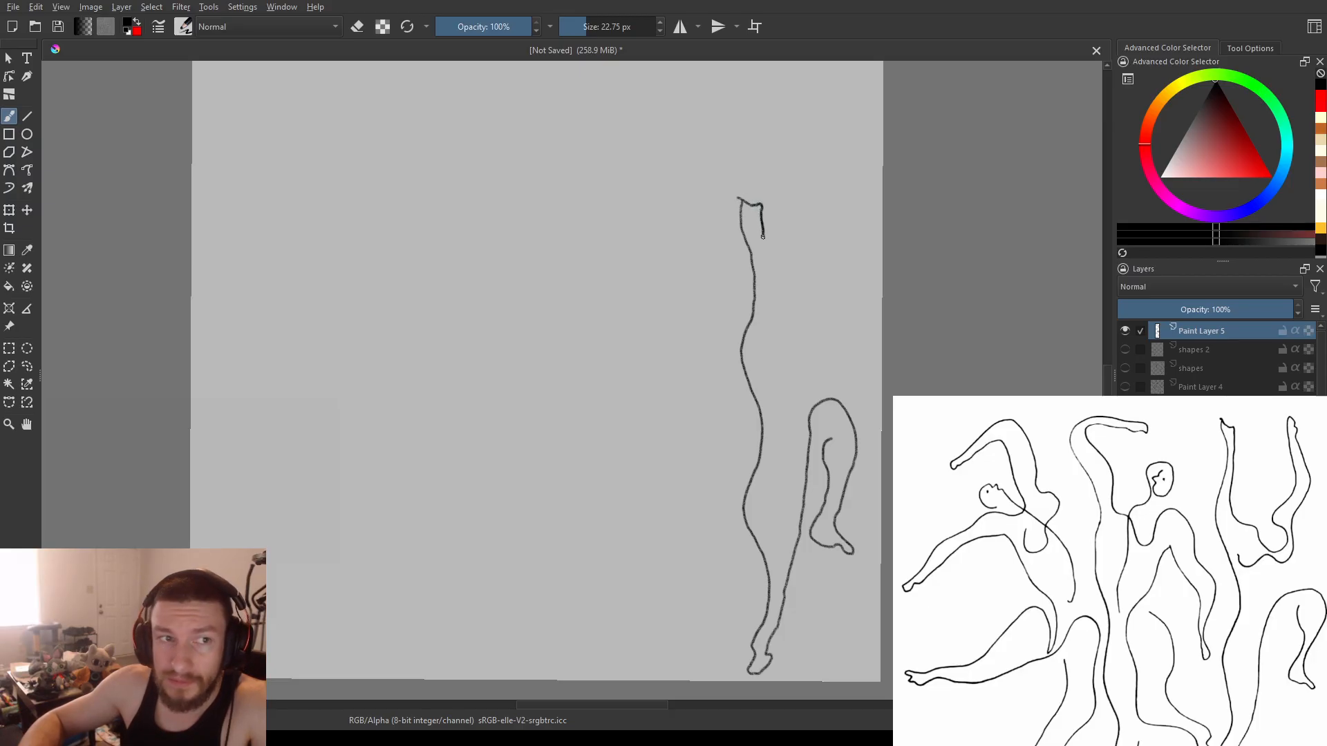
mouse_move(762, 263)
left_mouse_down()
mouse_move(785, 331)
mouse_move(808, 346)
mouse_move(834, 338)
mouse_move(837, 320)
mouse_move(813, 293)
mouse_move(831, 268)
mouse_move(826, 149)
left_mouse_up()
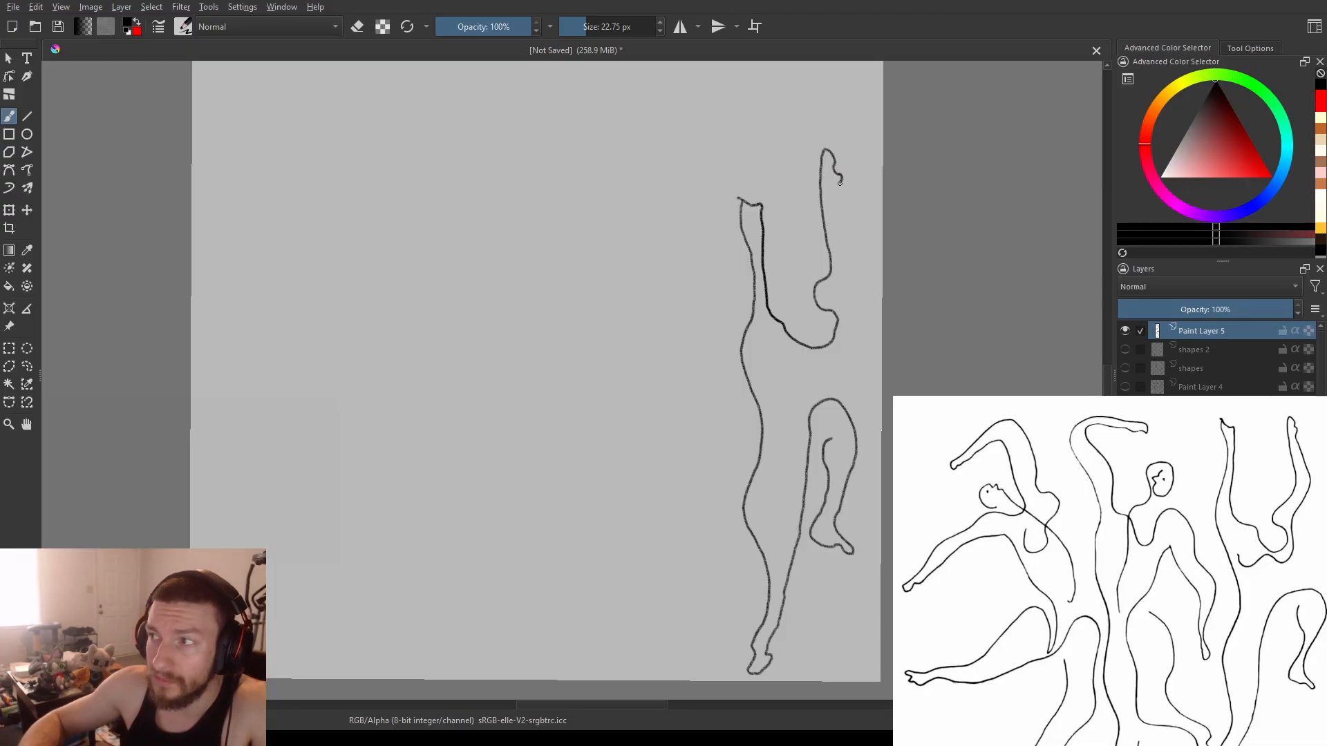
mouse_move(841, 212)
left_mouse_down()
mouse_move(842, 353)
mouse_move(764, 360)
left_mouse_up()
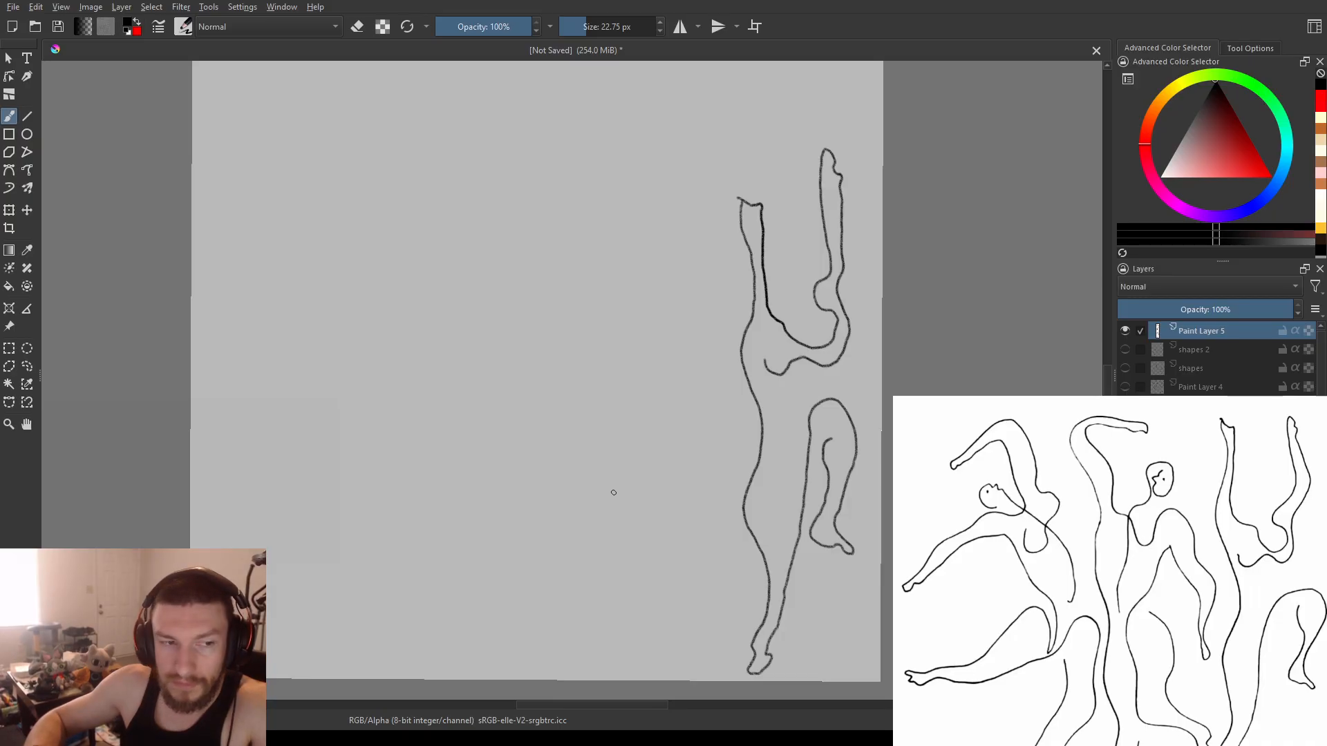
- Draw the middle dancer's bent leg with its foot, the long inner torso line, and the lowered arm ending in a hand
left_click_drag(608, 483, 657, 504)
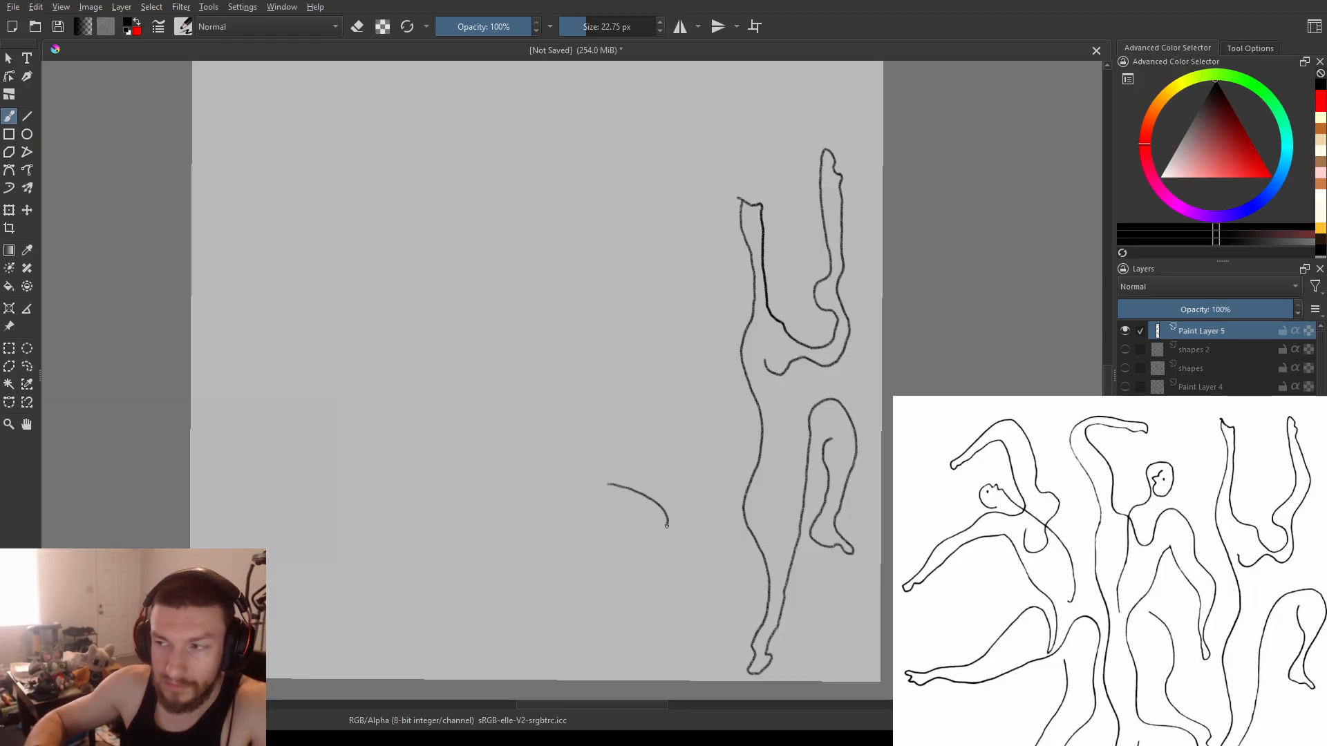
mouse_move(673, 572)
left_mouse_down()
mouse_move(712, 608)
mouse_move(712, 639)
mouse_move(690, 631)
left_mouse_up()
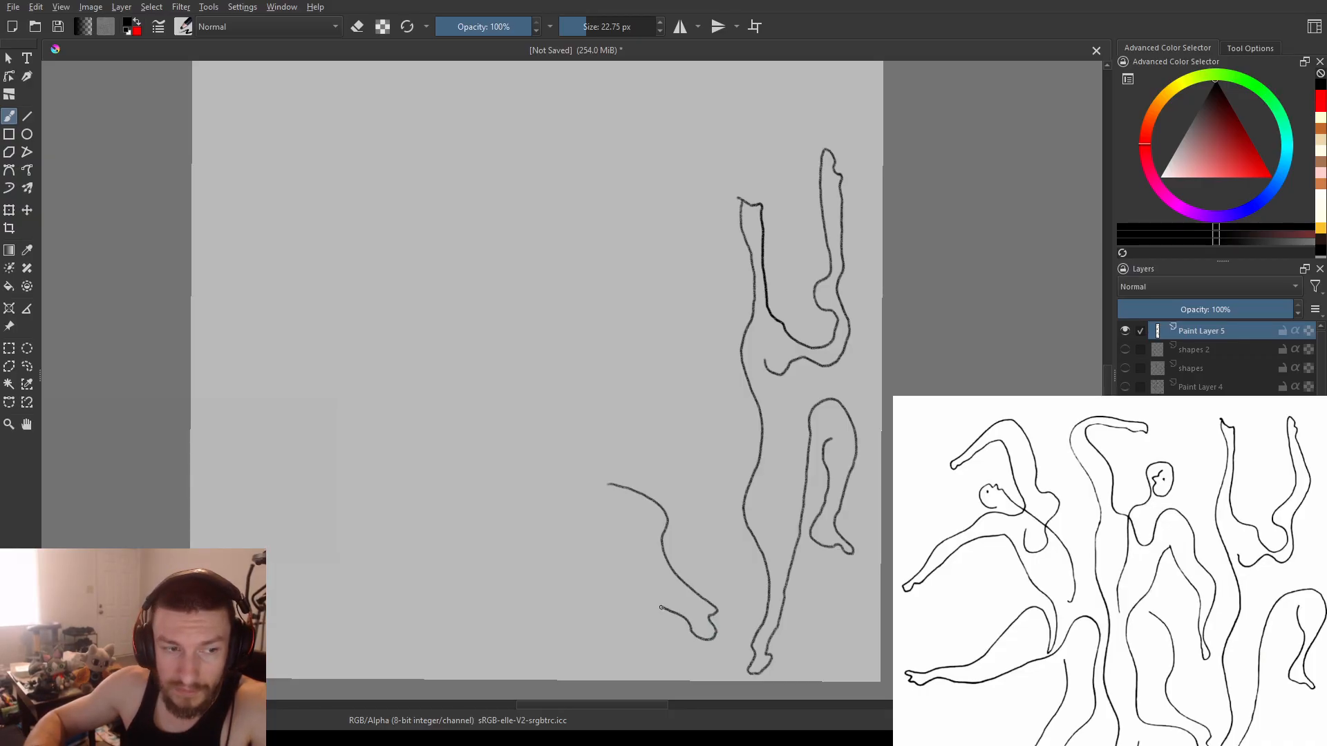
mouse_move(626, 593)
left_mouse_down()
mouse_move(561, 512)
mouse_move(537, 346)
mouse_move(614, 247)
mouse_move(651, 307)
left_mouse_up()
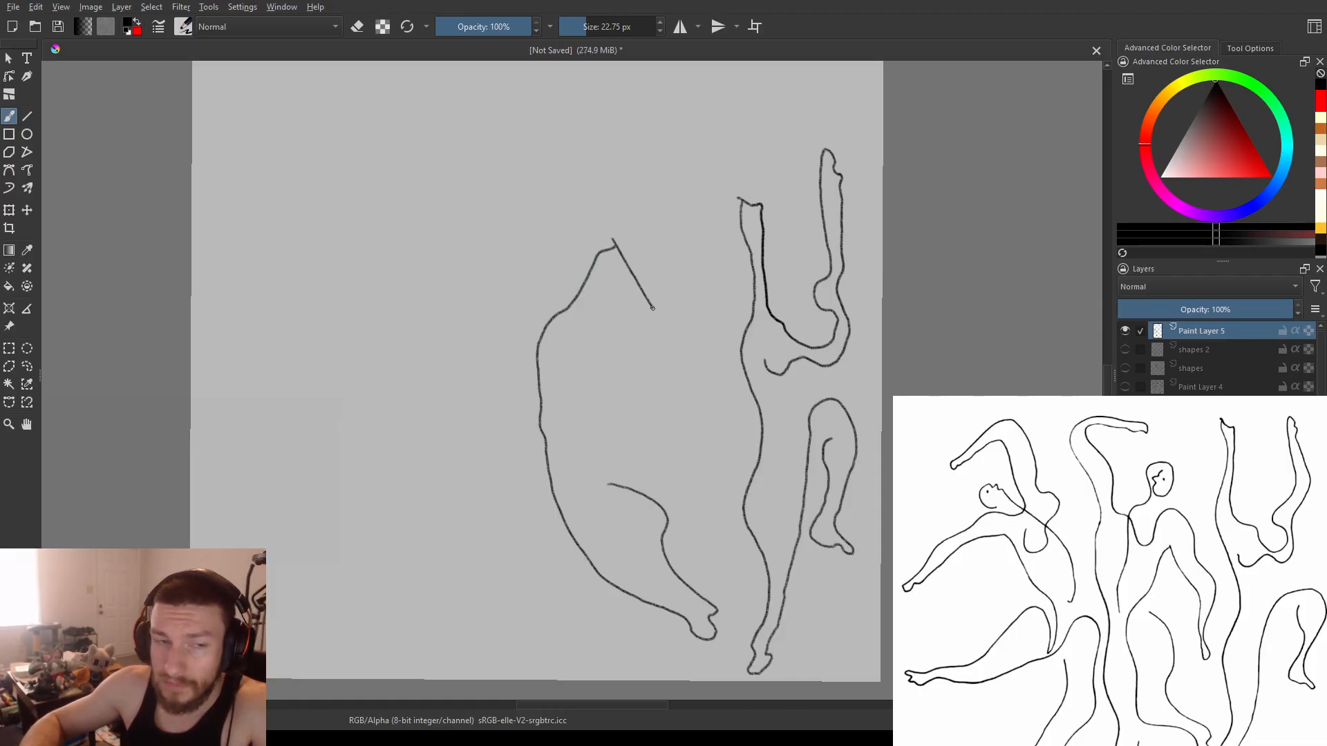
left_click_drag(679, 363, 685, 393)
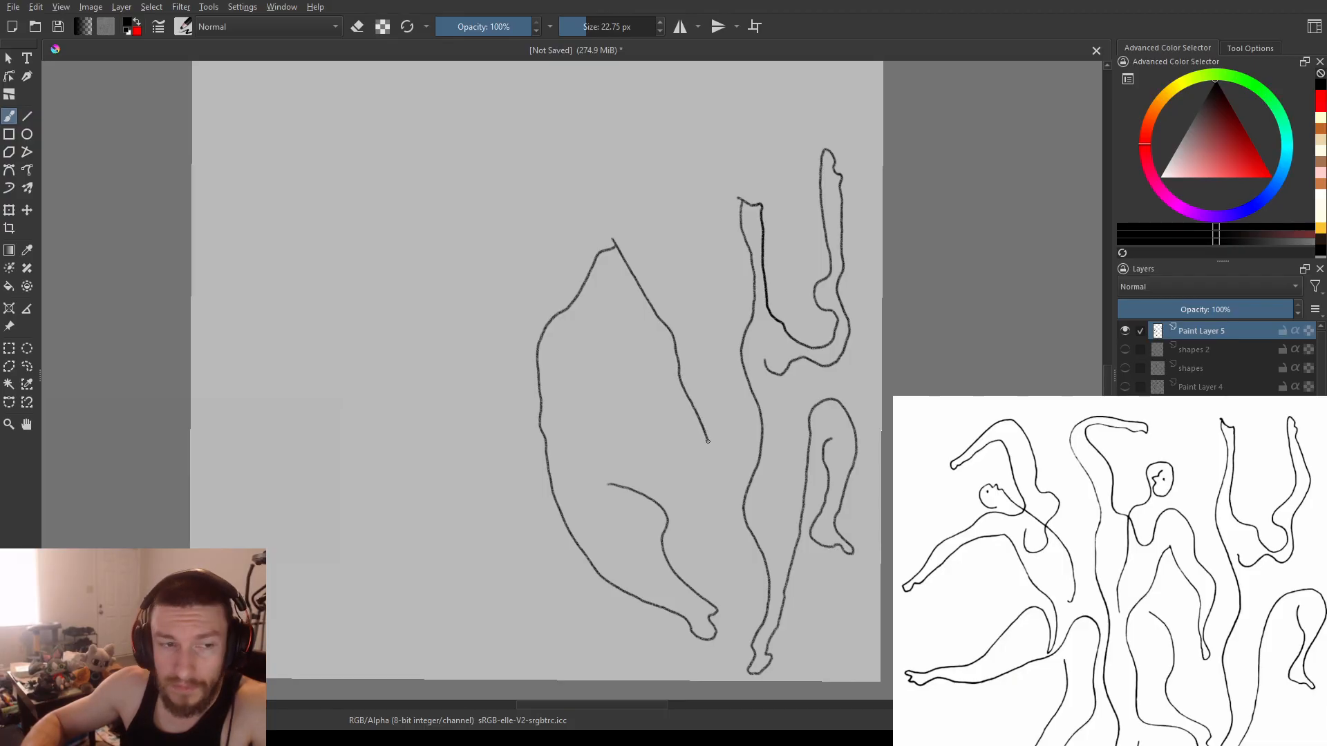
mouse_move(713, 460)
left_mouse_down()
mouse_move(722, 474)
mouse_move(727, 456)
left_mouse_up()
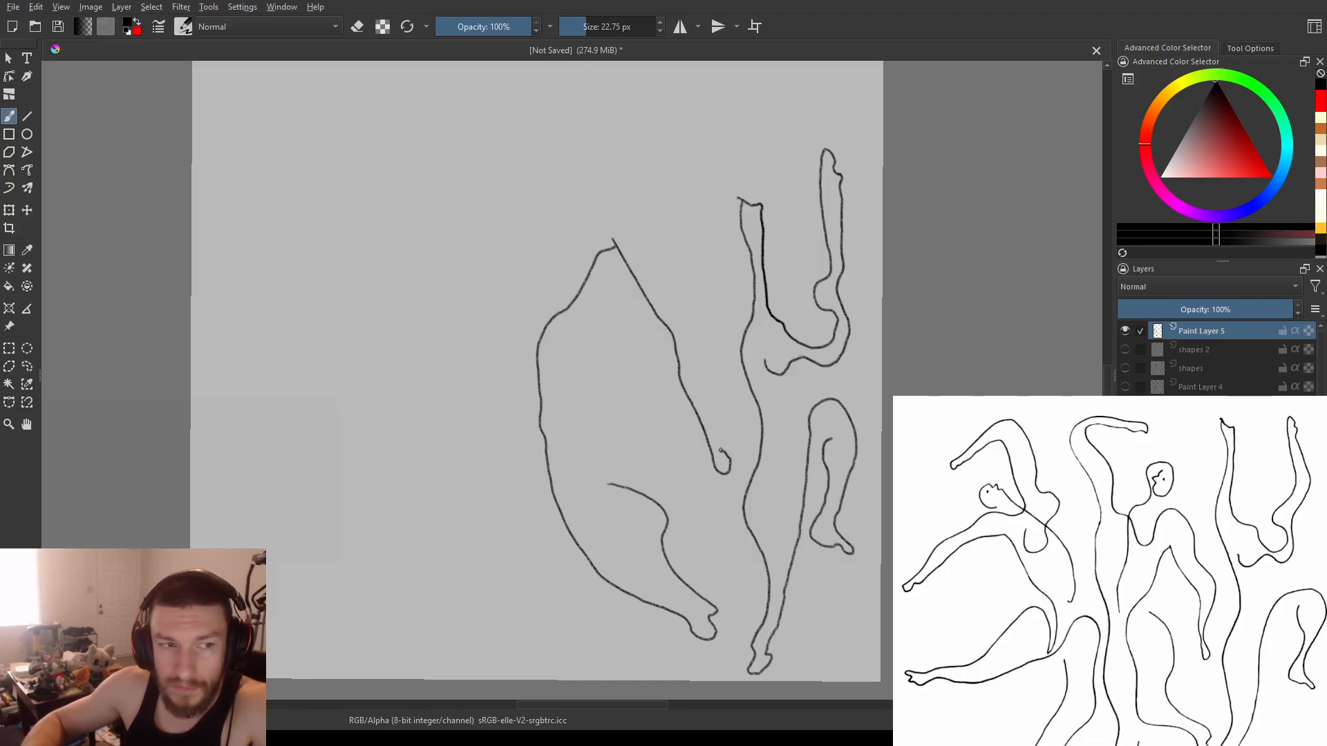
- Complete the middle dancer with the arm raised overhead, the long outer body line down to the standing foot, and the head with its face
mouse_move(710, 444)
left_mouse_down()
mouse_move(681, 309)
mouse_move(629, 202)
mouse_move(604, 184)
mouse_move(558, 242)
mouse_move(512, 227)
mouse_move(456, 143)
mouse_move(468, 106)
mouse_move(492, 97)
mouse_move(581, 114)
mouse_move(610, 112)
mouse_move(610, 97)
mouse_move(480, 78)
mouse_move(446, 88)
mouse_move(433, 115)
mouse_move(441, 175)
mouse_move(466, 215)
mouse_move(496, 418)
mouse_move(545, 565)
mouse_move(554, 659)
mouse_move(581, 668)
mouse_move(577, 603)
left_mouse_up()
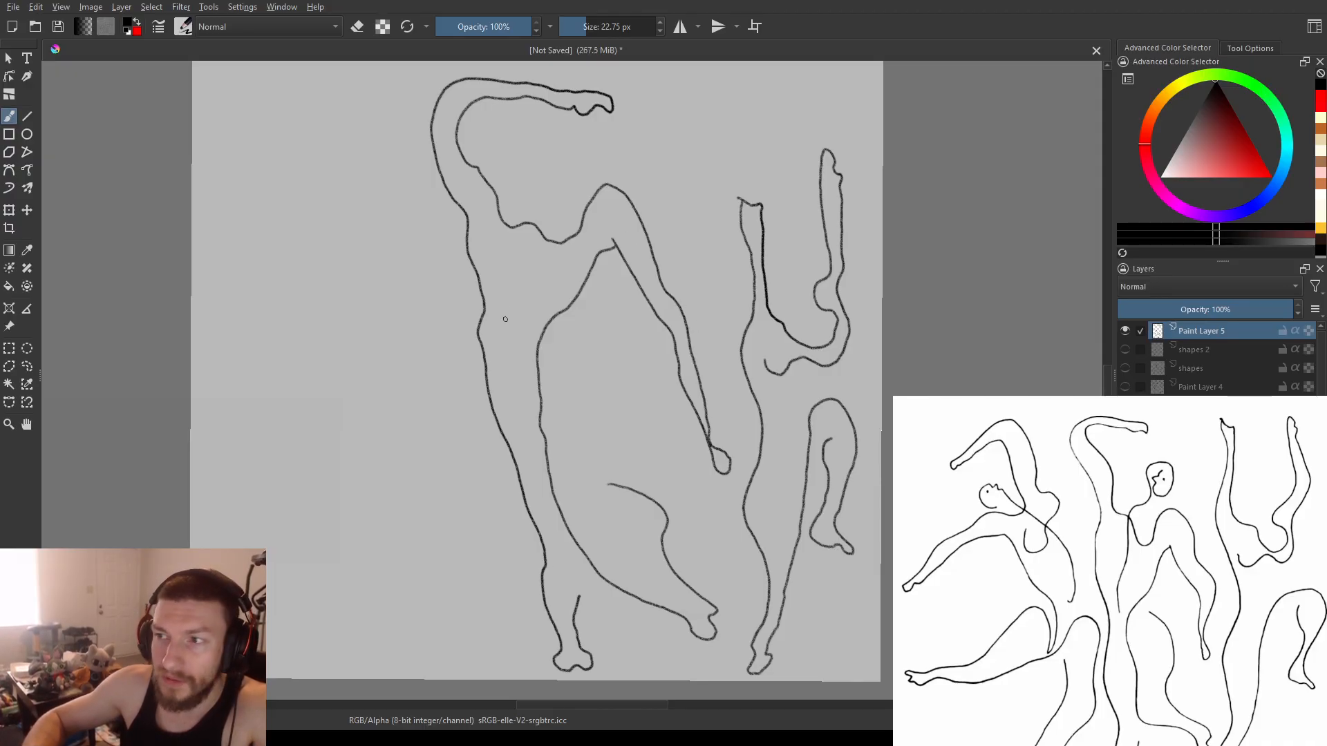
mouse_move(511, 360)
left_mouse_down()
mouse_move(517, 225)
mouse_move(555, 129)
mouse_move(578, 143)
mouse_move(568, 187)
left_mouse_up()
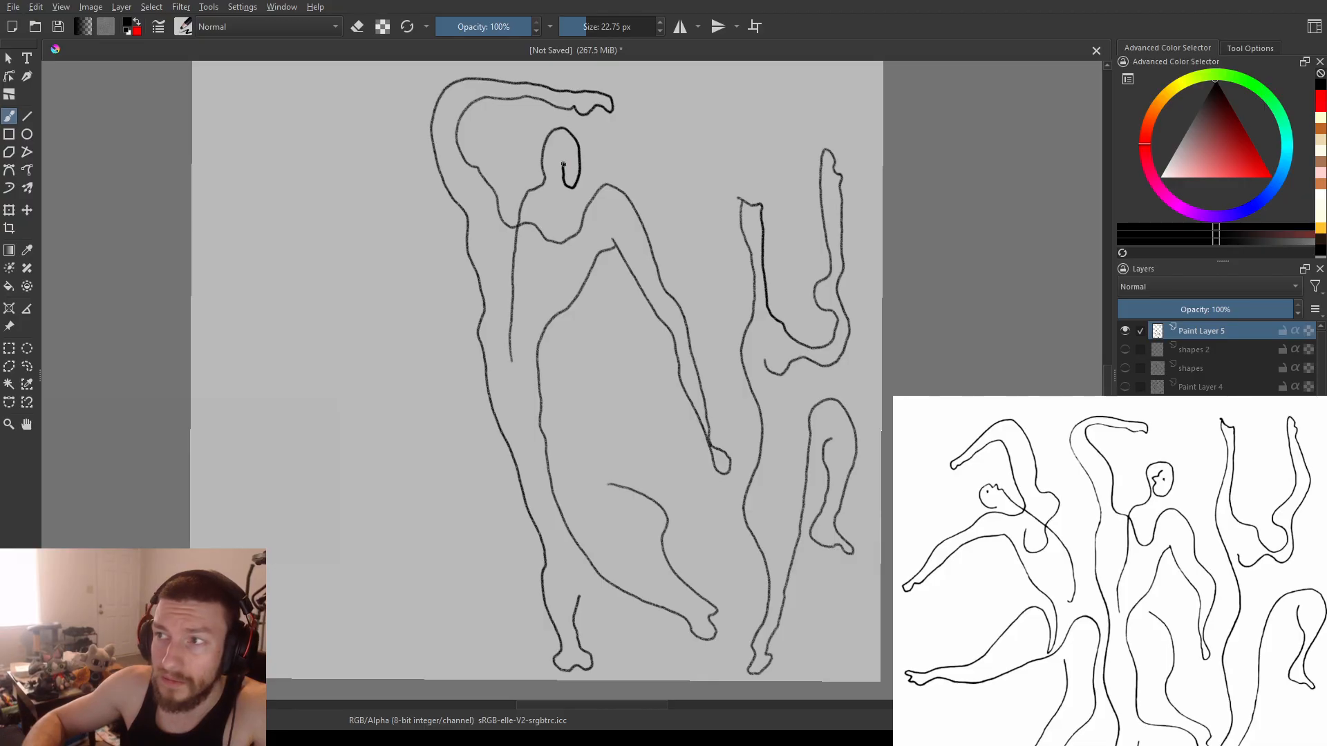
left_click_drag(551, 159, 561, 155)
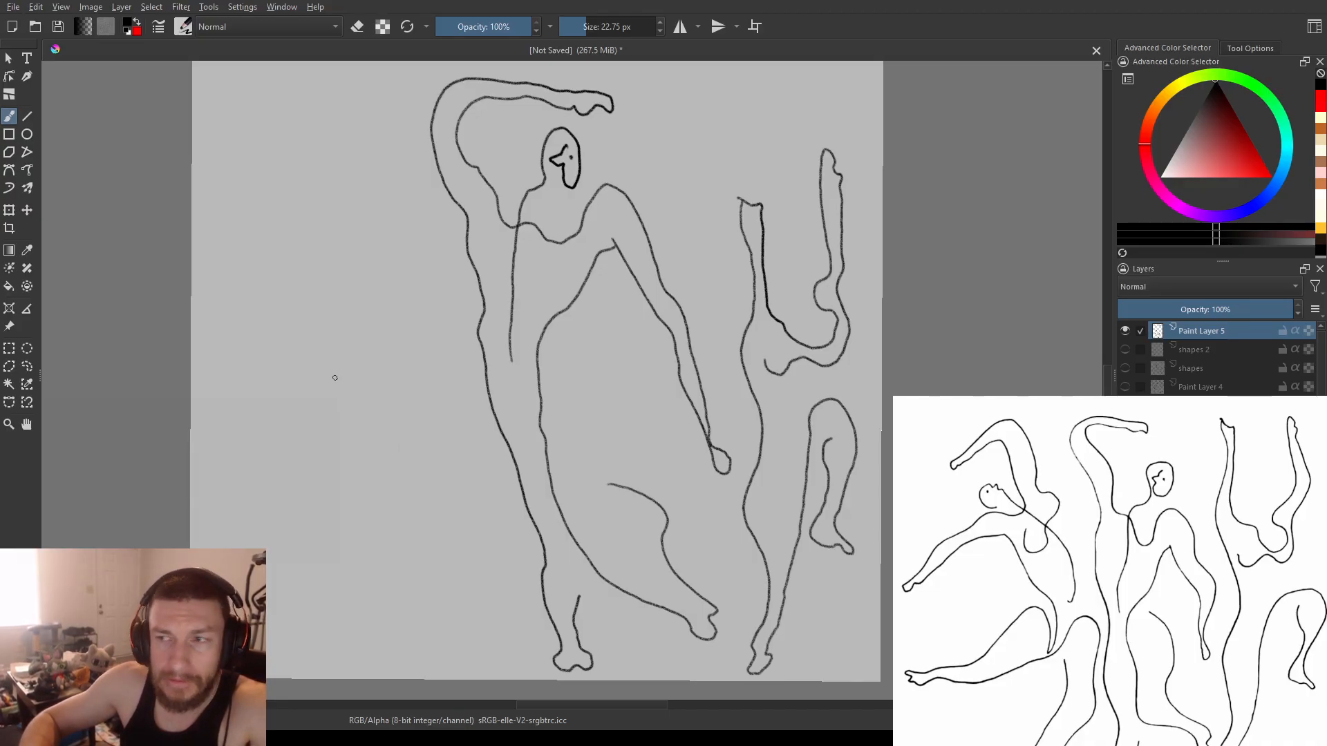
- Draw the leftmost dancer's tilted-back head, bent raised arm, outstretched arm, torso, and both legs at the canvas's left side
mouse_move(354, 391)
left_mouse_down()
mouse_move(371, 363)
mouse_move(366, 298)
mouse_move(321, 174)
mouse_move(291, 155)
left_mouse_up()
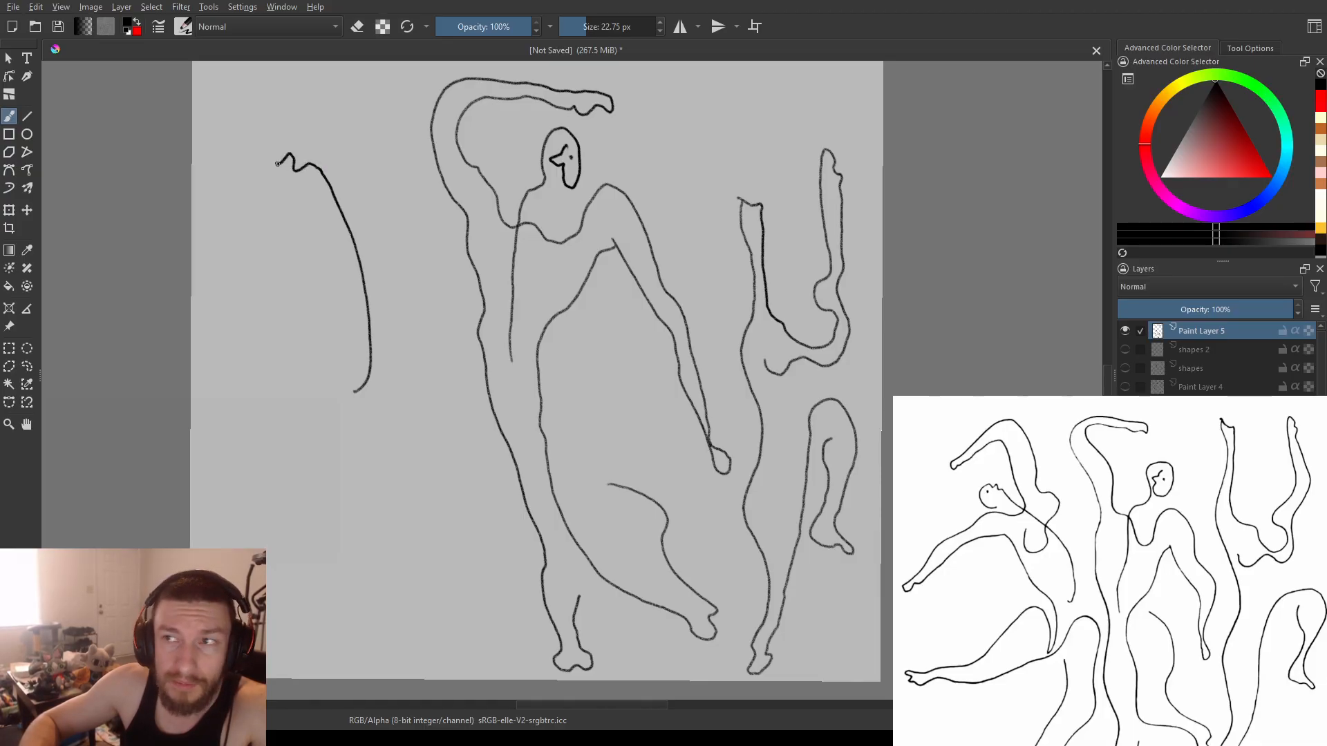
mouse_move(268, 161)
left_mouse_down()
mouse_move(247, 183)
mouse_move(280, 203)
left_mouse_up()
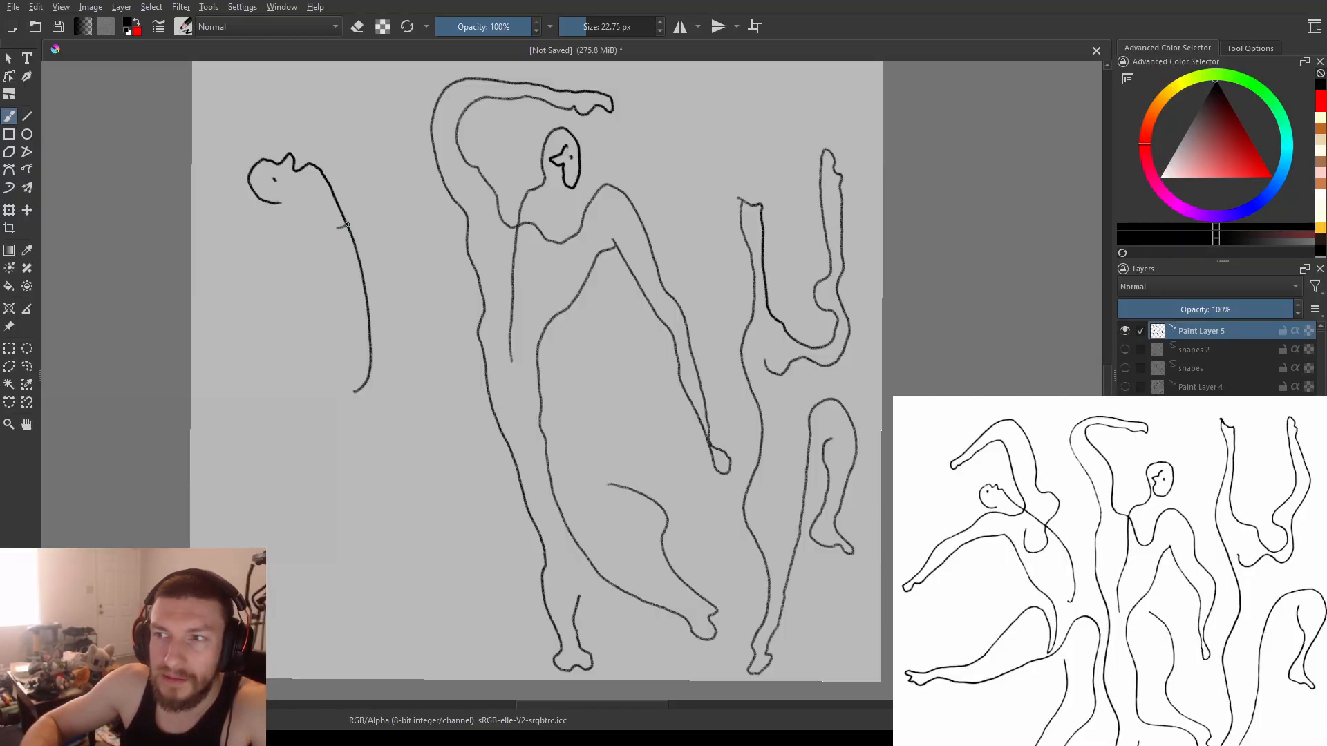
mouse_move(353, 216)
left_mouse_down()
mouse_move(346, 132)
mouse_move(315, 91)
mouse_move(216, 136)
mouse_move(309, 71)
mouse_move(335, 67)
mouse_move(370, 99)
mouse_move(382, 192)
mouse_move(405, 208)
mouse_move(399, 237)
mouse_move(355, 240)
mouse_move(331, 299)
mouse_move(312, 295)
mouse_move(306, 272)
mouse_move(344, 225)
mouse_move(264, 257)
mouse_move(192, 325)
left_mouse_up()
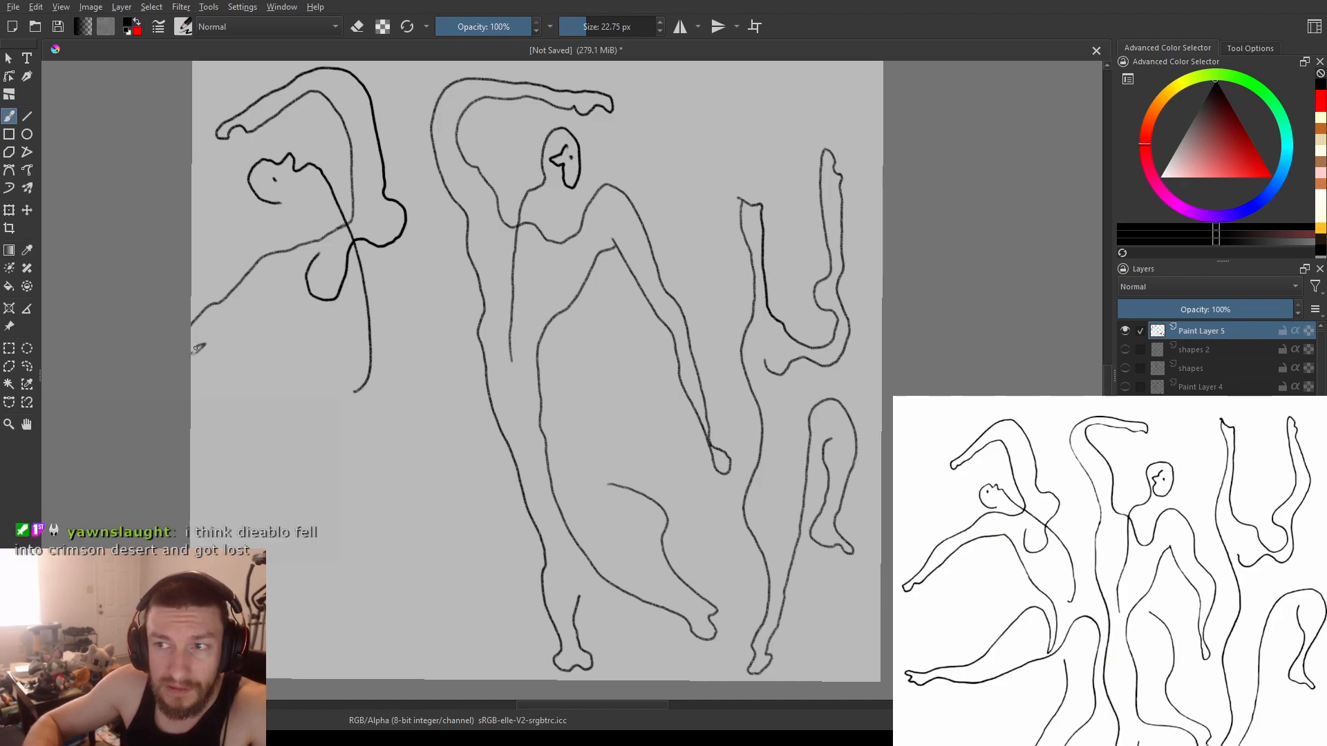
mouse_move(199, 348)
left_mouse_down()
mouse_move(254, 301)
mouse_move(299, 293)
mouse_move(323, 313)
mouse_move(371, 509)
mouse_move(320, 436)
mouse_move(296, 432)
mouse_move(257, 485)
mouse_move(183, 500)
left_mouse_up()
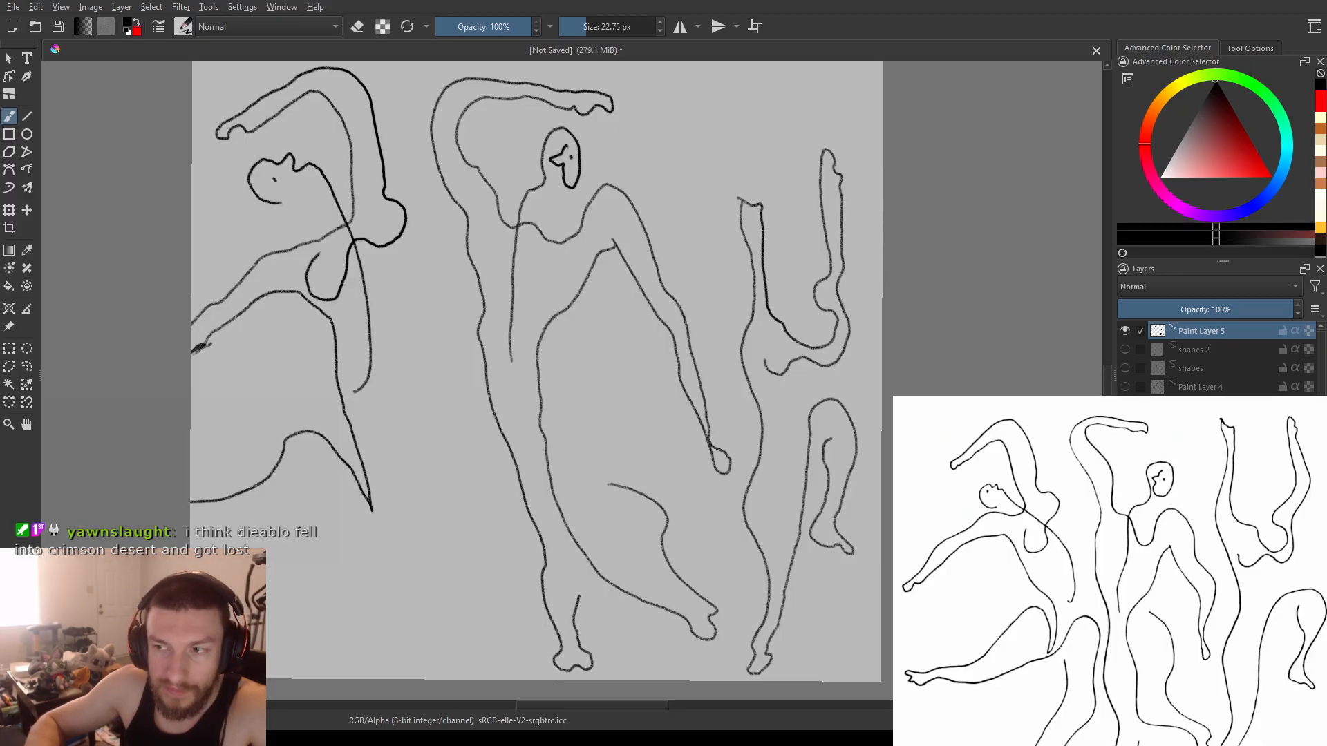
mouse_move(308, 539)
left_mouse_down()
mouse_move(387, 511)
mouse_move(410, 477)
mouse_move(438, 479)
mouse_move(476, 568)
mouse_move(476, 600)
mouse_move(438, 655)
mouse_move(446, 670)
mouse_move(387, 642)
mouse_move(419, 584)
mouse_move(409, 523)
left_mouse_up()
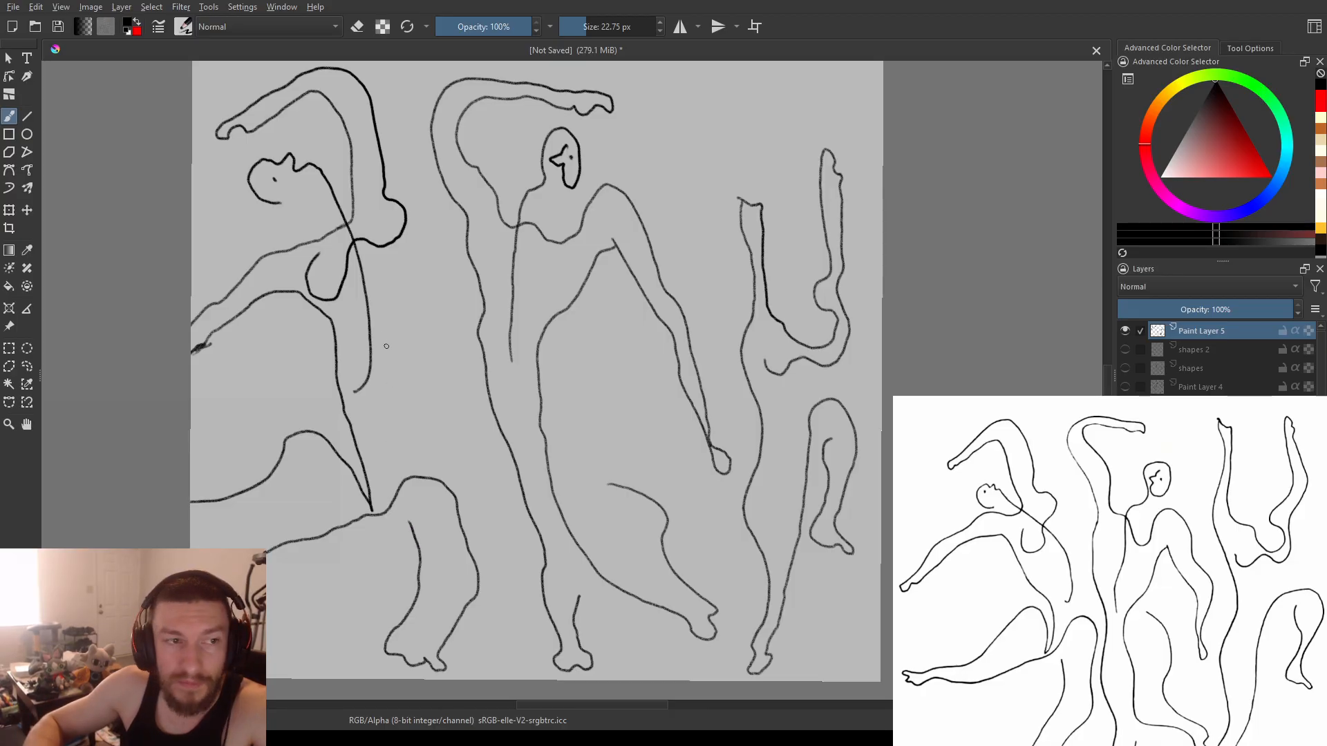
- Add a new paint layer above Paint Layer 5 and hide Paint Layer 5
left_click_drag(503, 281, 480, 318)
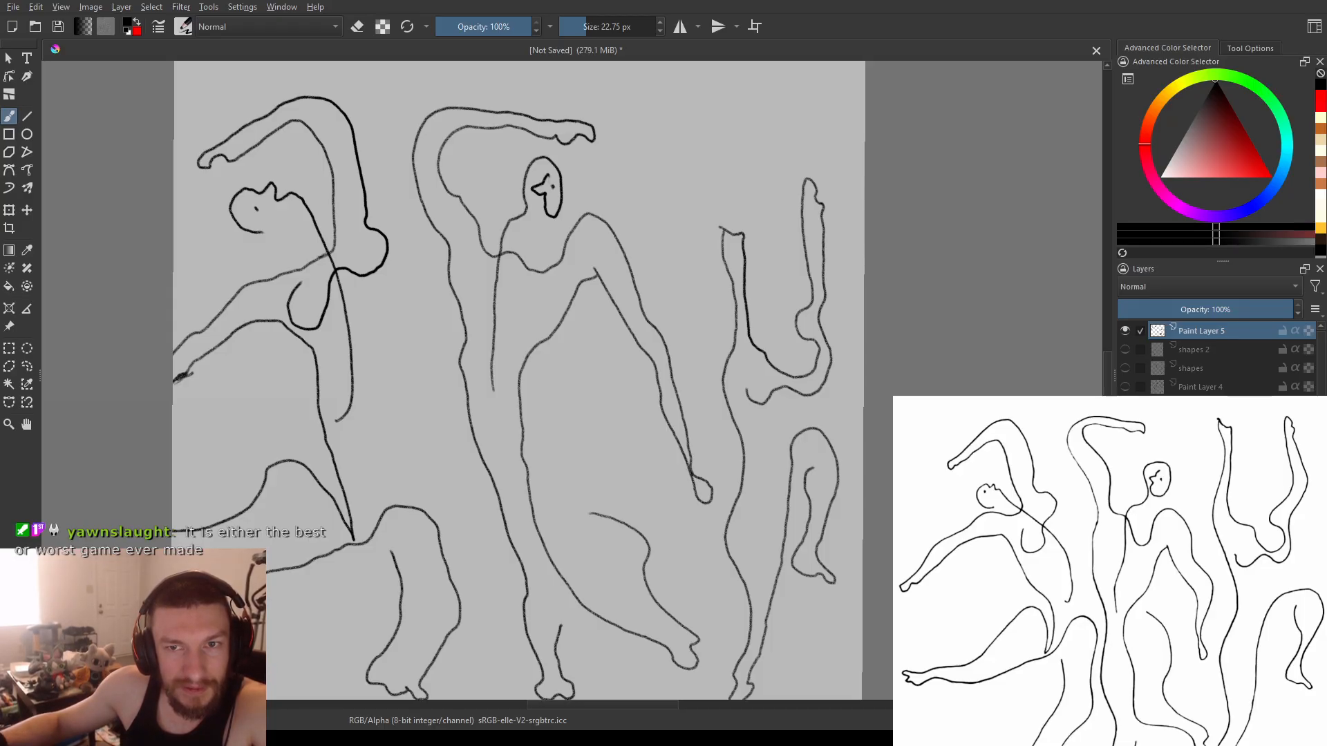
key("Insert")
left_click(1125, 349)
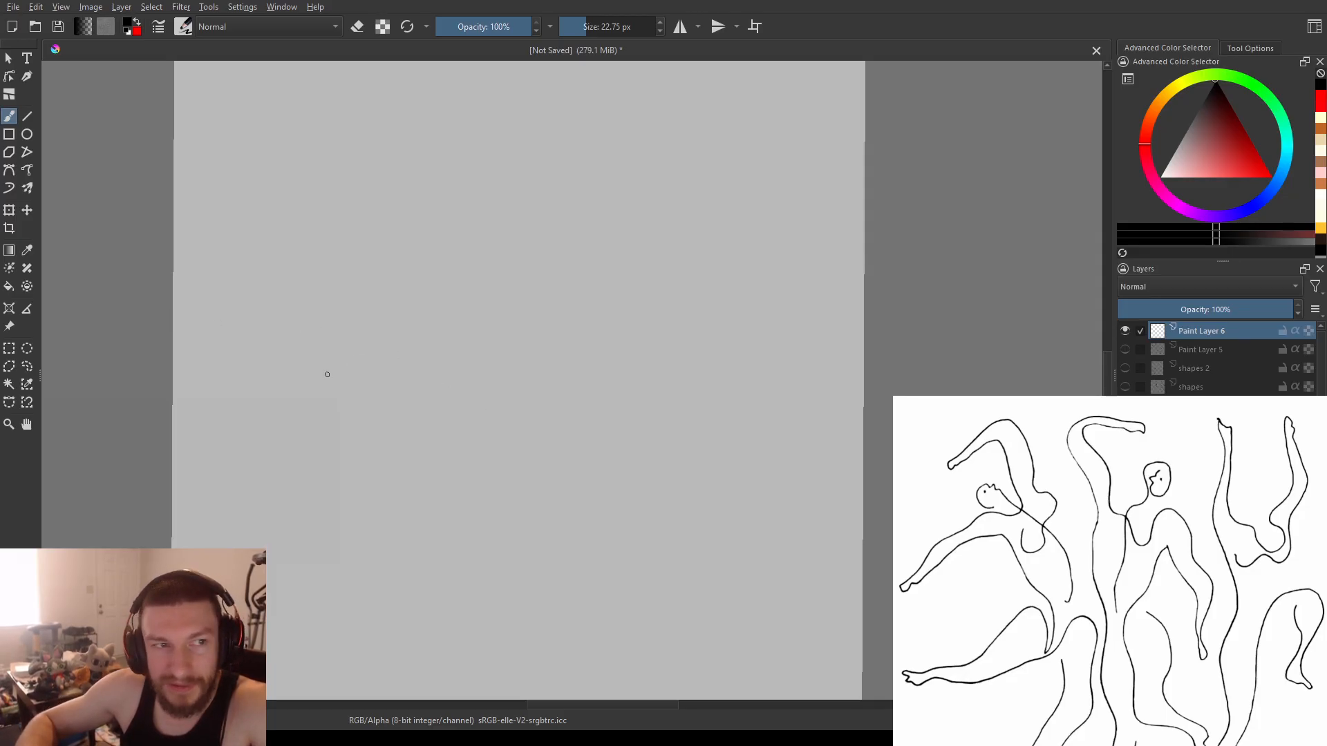
- On the new layer, draw a second version of the leftmost dancer with head, extended arm, torso, outstretched leg, and standing leg
mouse_move(327, 369)
left_mouse_down()
mouse_move(350, 354)
mouse_move(354, 265)
mouse_move(337, 236)
mouse_move(289, 229)
left_mouse_up()
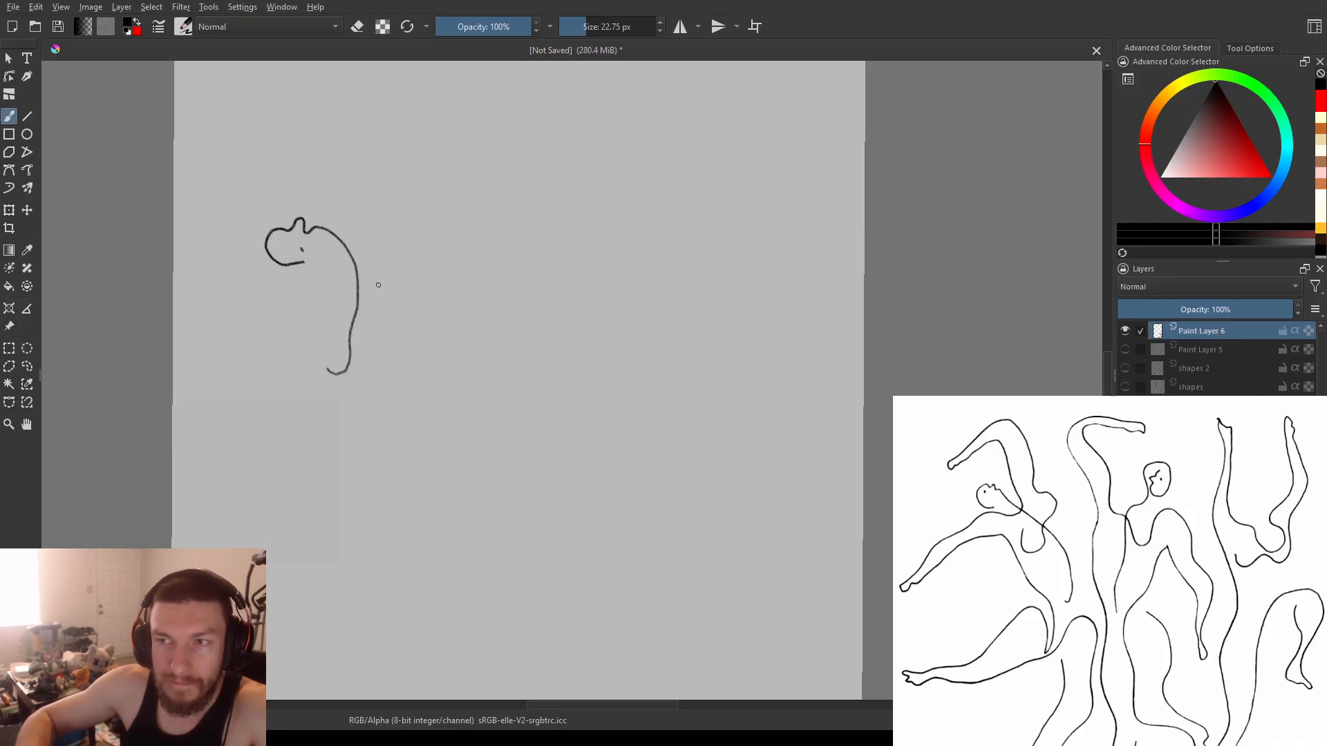
mouse_move(380, 284)
left_mouse_down()
mouse_move(333, 300)
mouse_move(298, 348)
left_mouse_up()
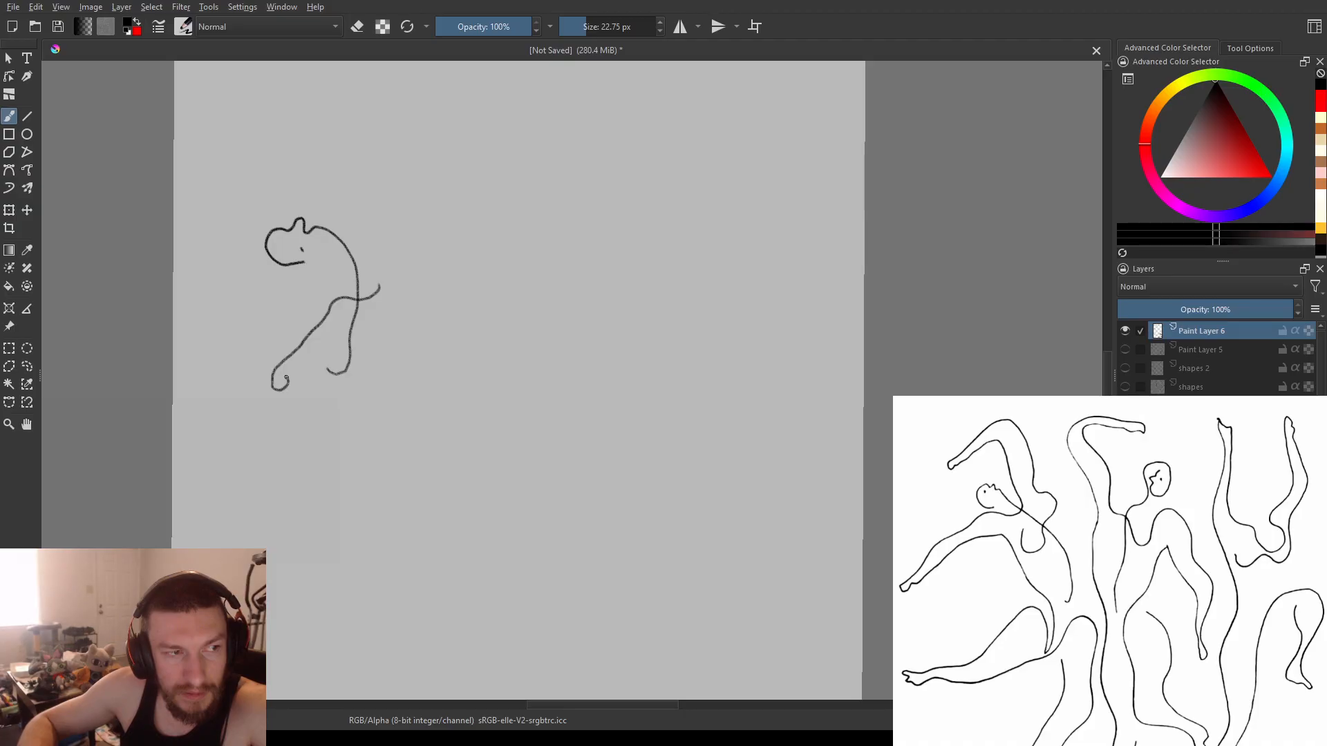
mouse_move(310, 350)
left_mouse_down()
mouse_move(366, 361)
mouse_move(408, 446)
mouse_move(412, 556)
mouse_move(401, 509)
left_mouse_up()
left_click_drag(353, 568, 308, 609)
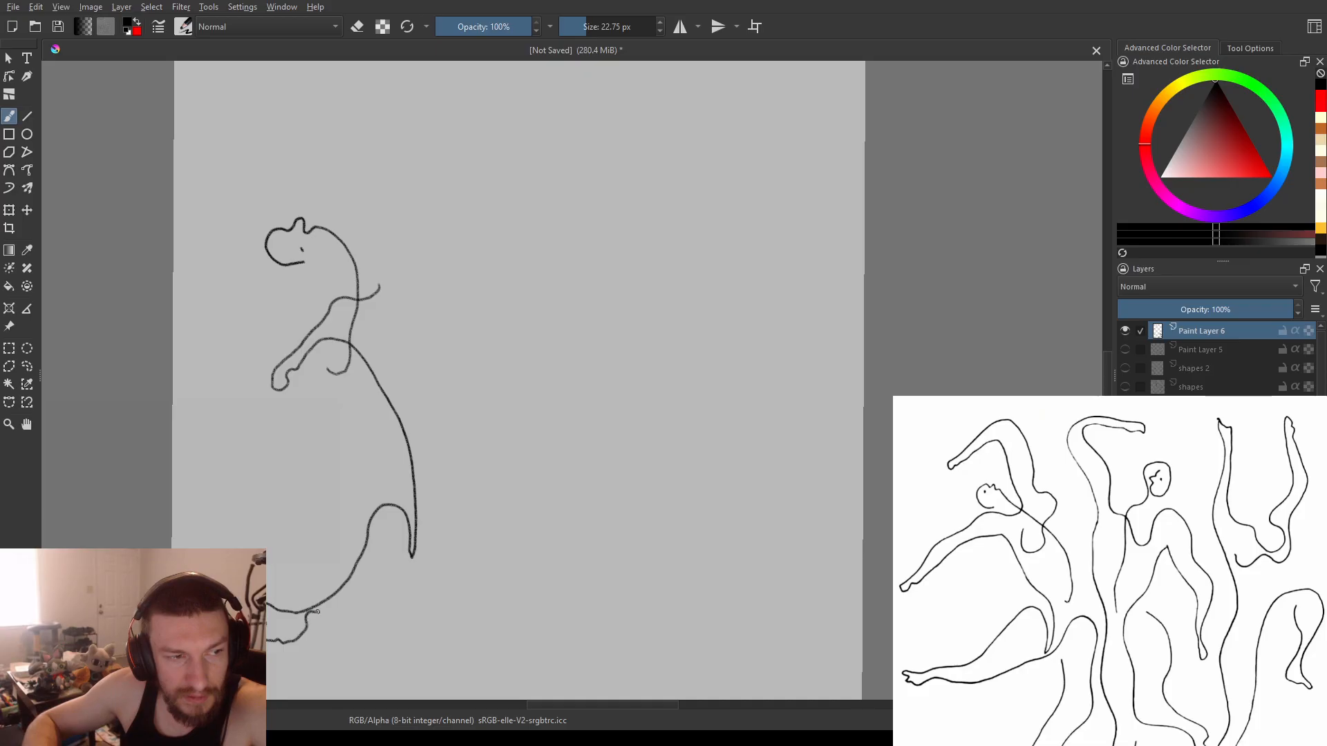
mouse_move(434, 492)
left_mouse_down()
mouse_move(470, 525)
mouse_move(481, 613)
mouse_move(453, 699)
left_mouse_up()
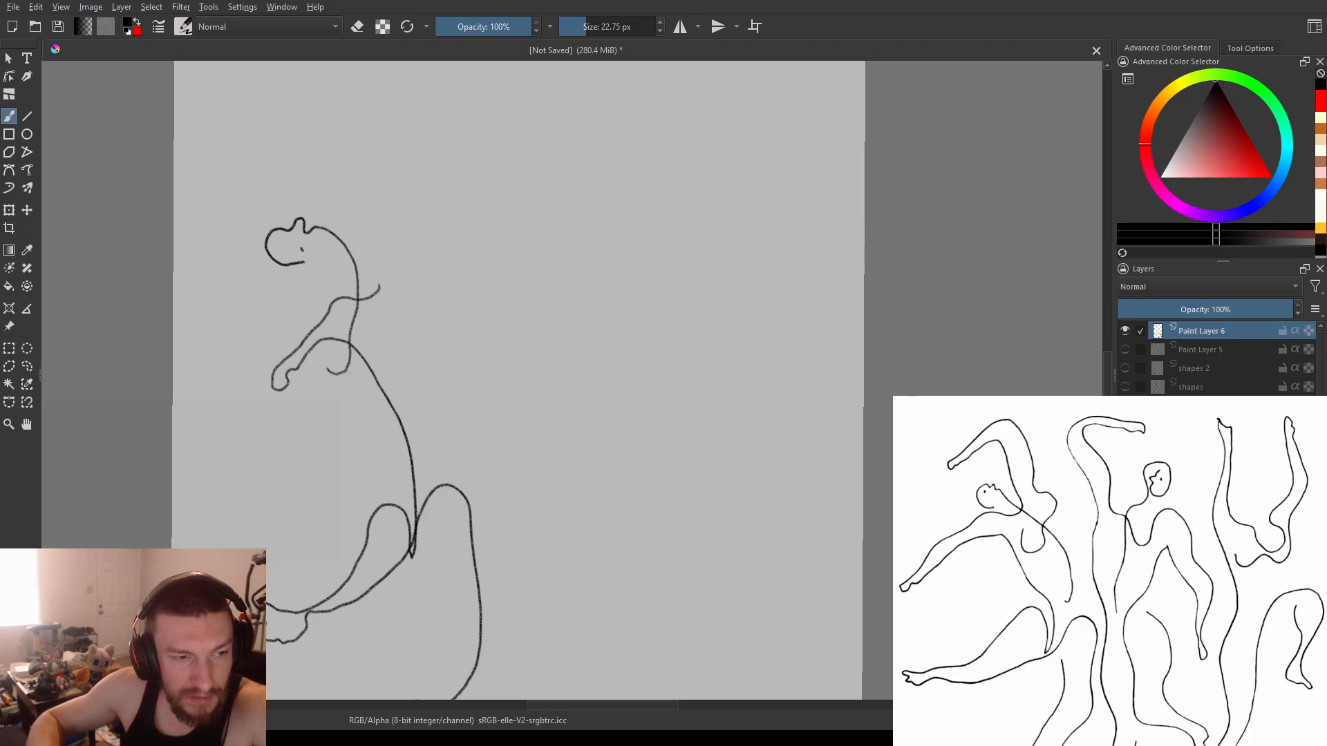
left_click_drag(391, 519, 407, 550)
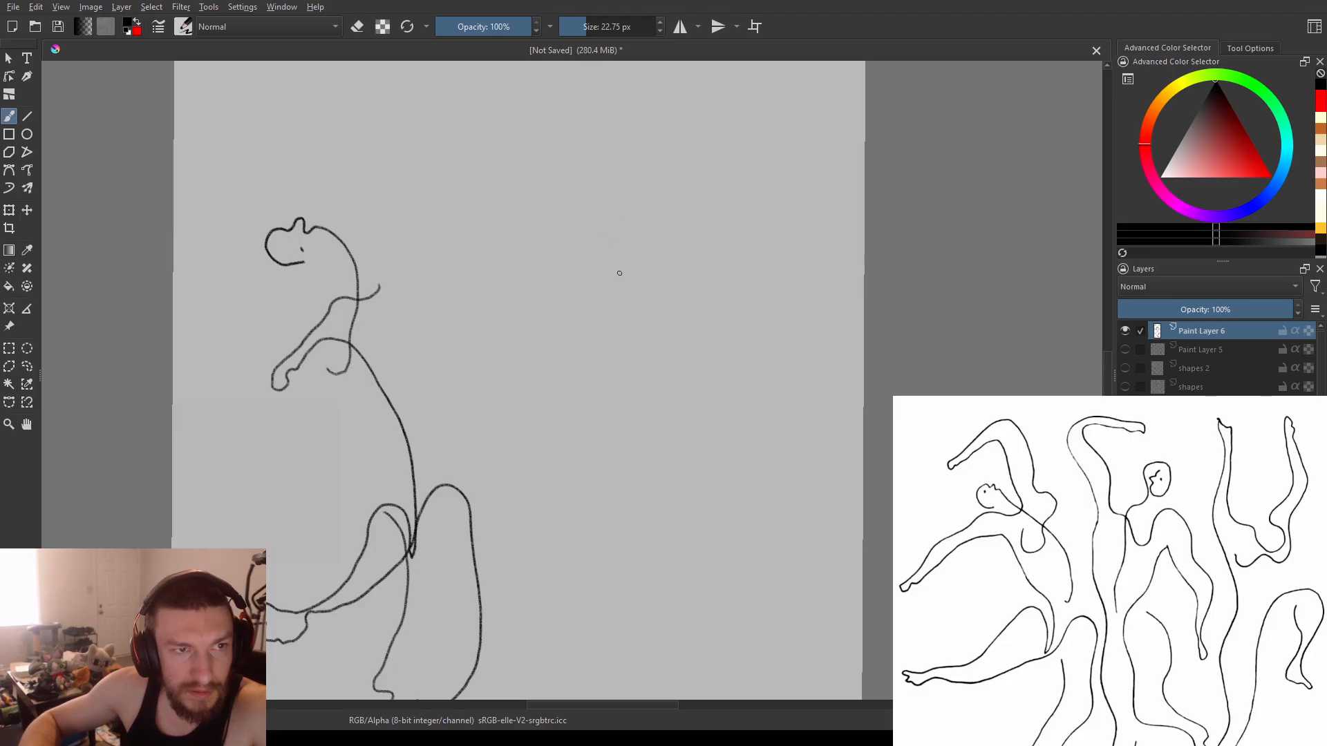
- Draw a second version of the middle dancer's head, neck and body line, lowered arm, and crossing leg in the canvas's middle
mouse_move(516, 403)
left_mouse_down()
mouse_move(475, 379)
mouse_move(456, 407)
mouse_move(423, 362)
left_mouse_up()
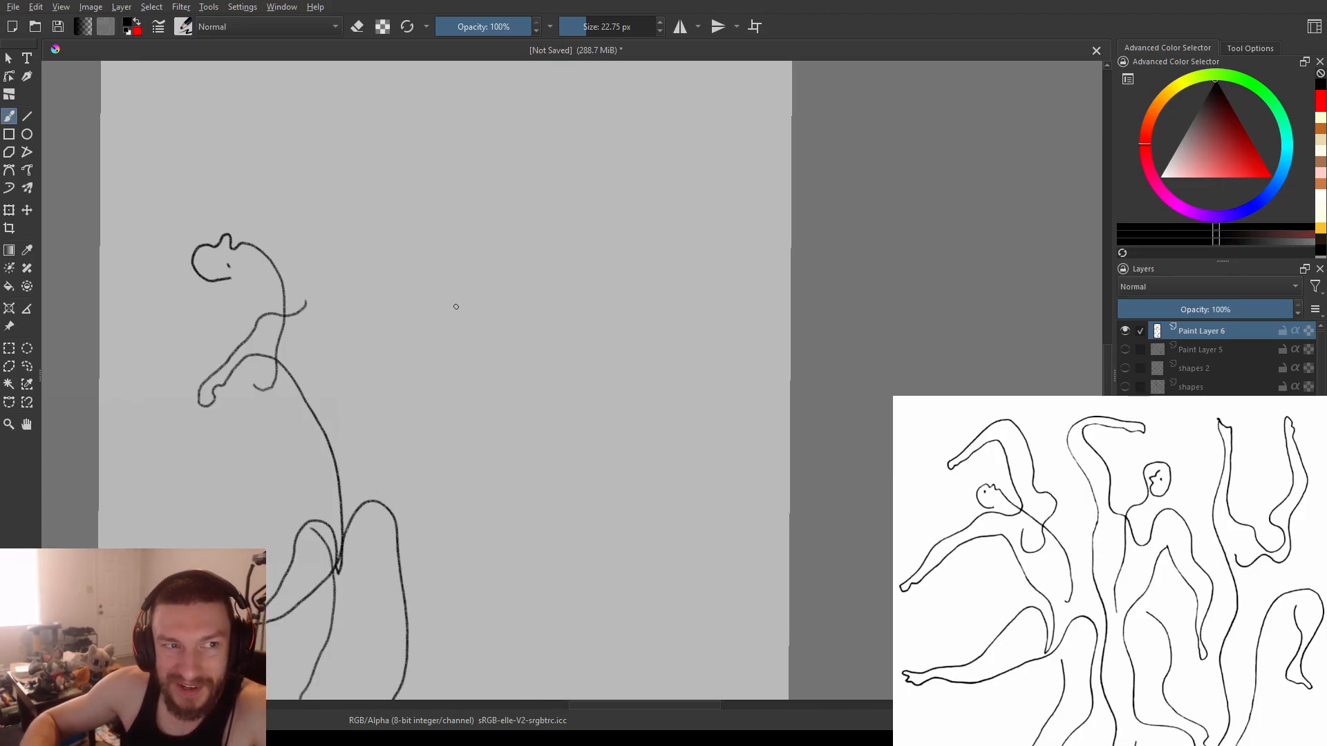
mouse_move(467, 234)
left_mouse_down()
mouse_move(443, 255)
mouse_move(475, 300)
mouse_move(507, 282)
mouse_move(508, 235)
mouse_move(472, 222)
mouse_move(456, 268)
mouse_move(464, 298)
left_mouse_up()
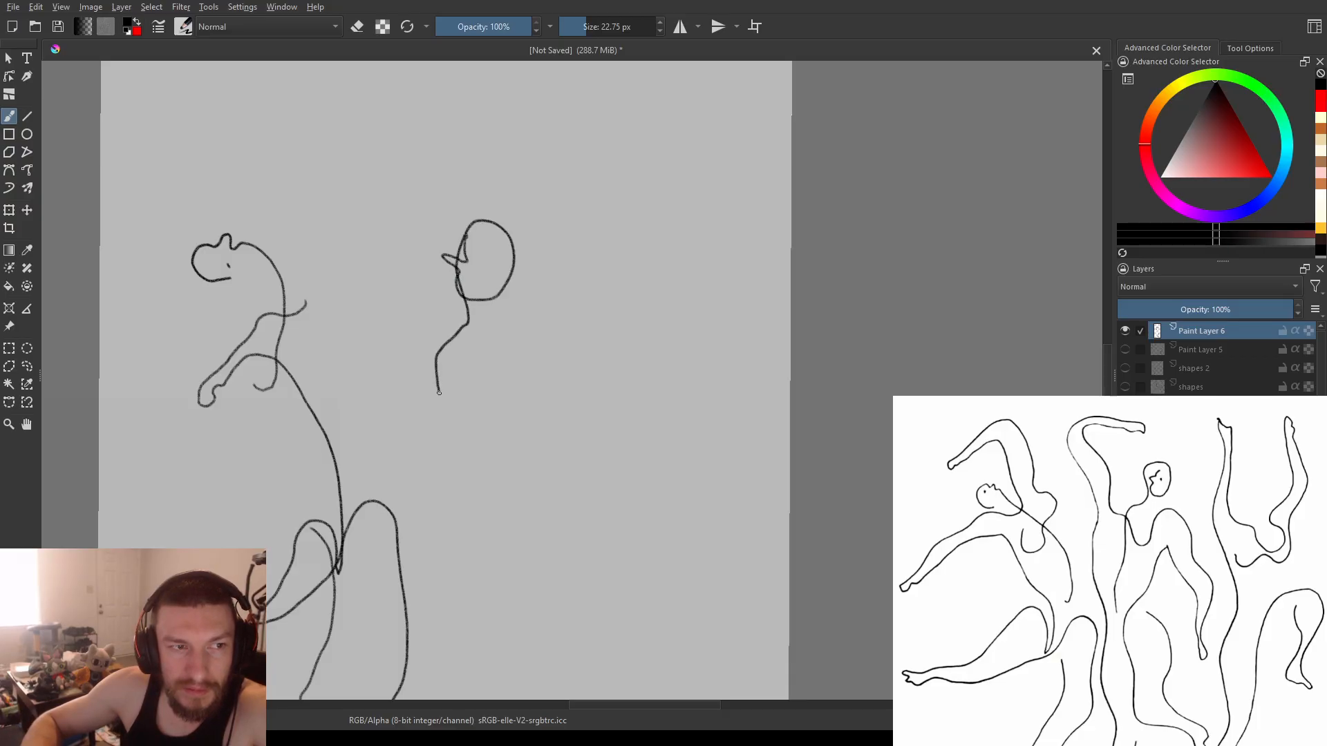
left_click_drag(445, 523, 452, 550)
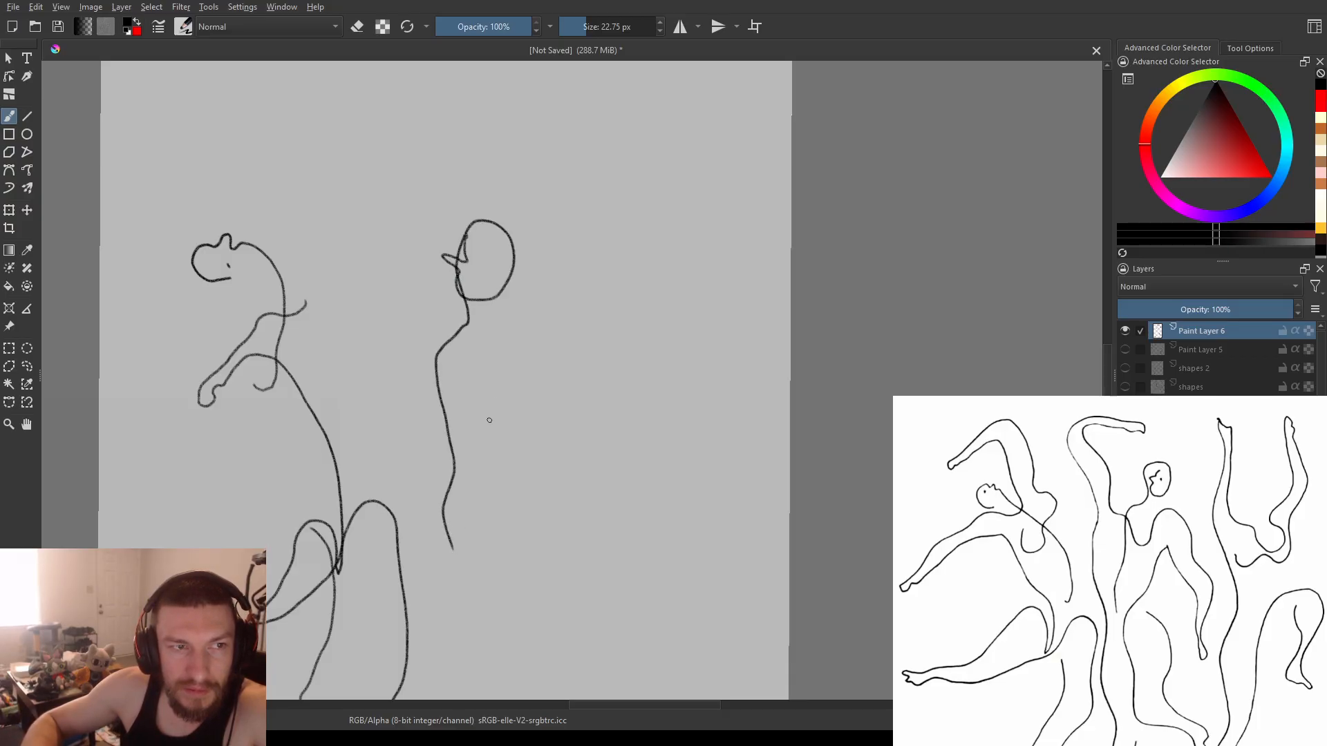
left_click(516, 314)
mouse_move(585, 490)
left_mouse_down()
mouse_move(621, 526)
mouse_move(613, 588)
mouse_move(628, 637)
mouse_move(577, 501)
left_mouse_up()
mouse_move(485, 447)
left_mouse_down()
mouse_move(451, 500)
mouse_move(441, 556)
mouse_move(456, 608)
mouse_move(534, 692)
left_mouse_up()
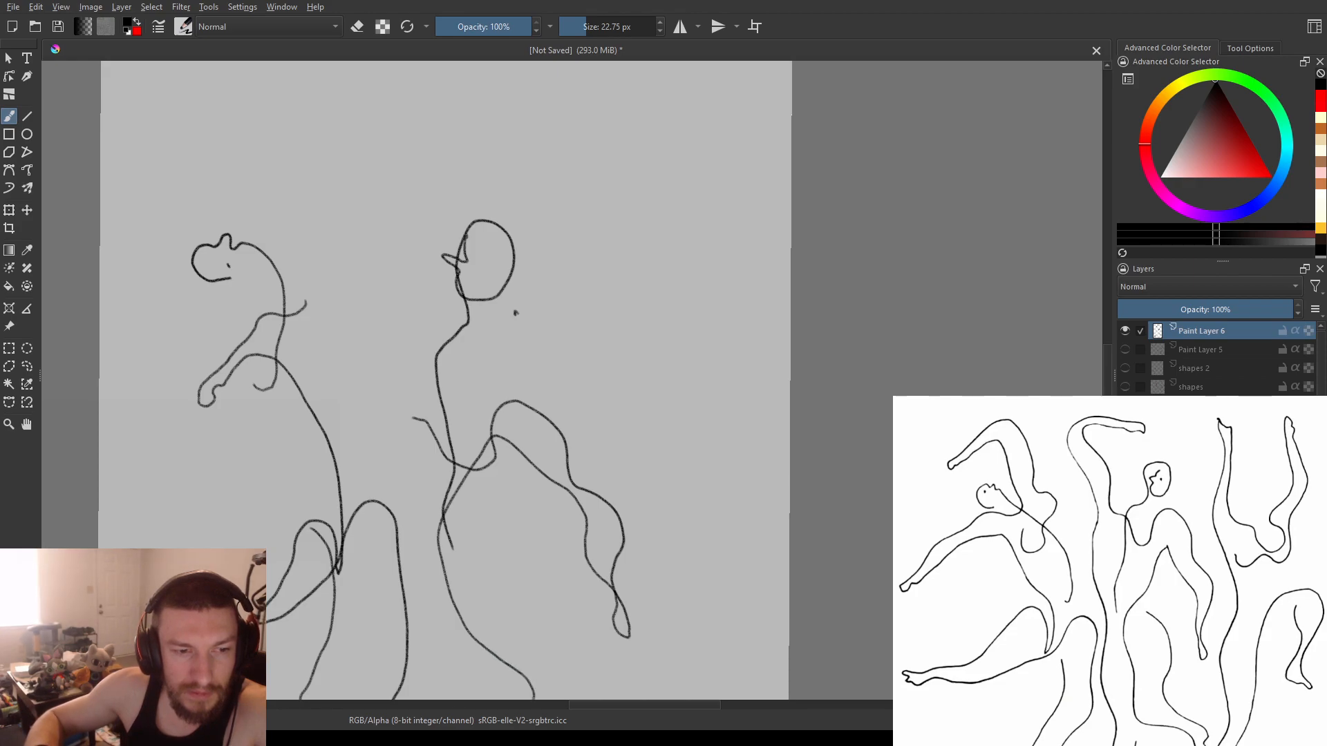
mouse_move(566, 653)
left_mouse_down()
mouse_move(538, 636)
mouse_move(527, 586)
mouse_move(536, 516)
mouse_move(481, 481)
left_mouse_up()
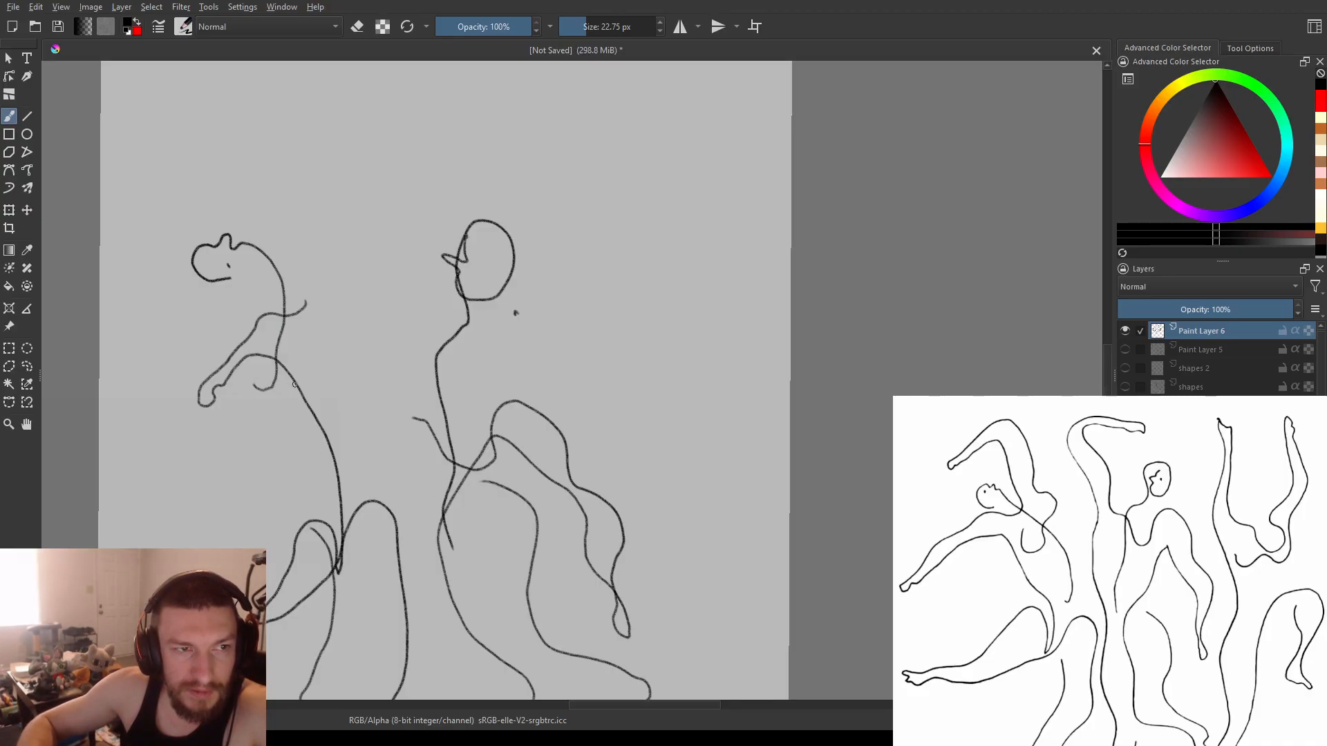
- Add the middle dancer's arm raised overhead and long outer body line across the leftmost figure, running down to the standing foot
left_click_drag(296, 384, 260, 381)
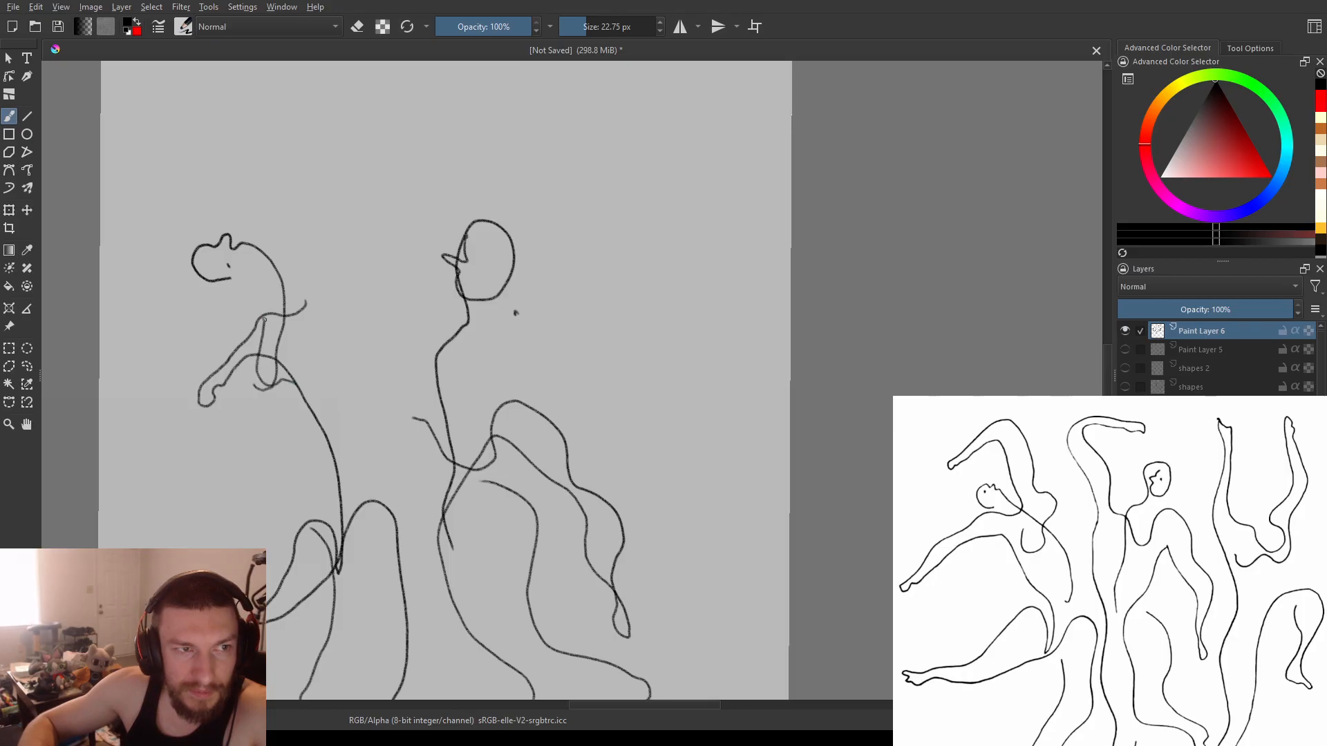
mouse_move(205, 250)
left_mouse_down()
mouse_move(210, 205)
mouse_move(285, 174)
mouse_move(255, 168)
left_mouse_up()
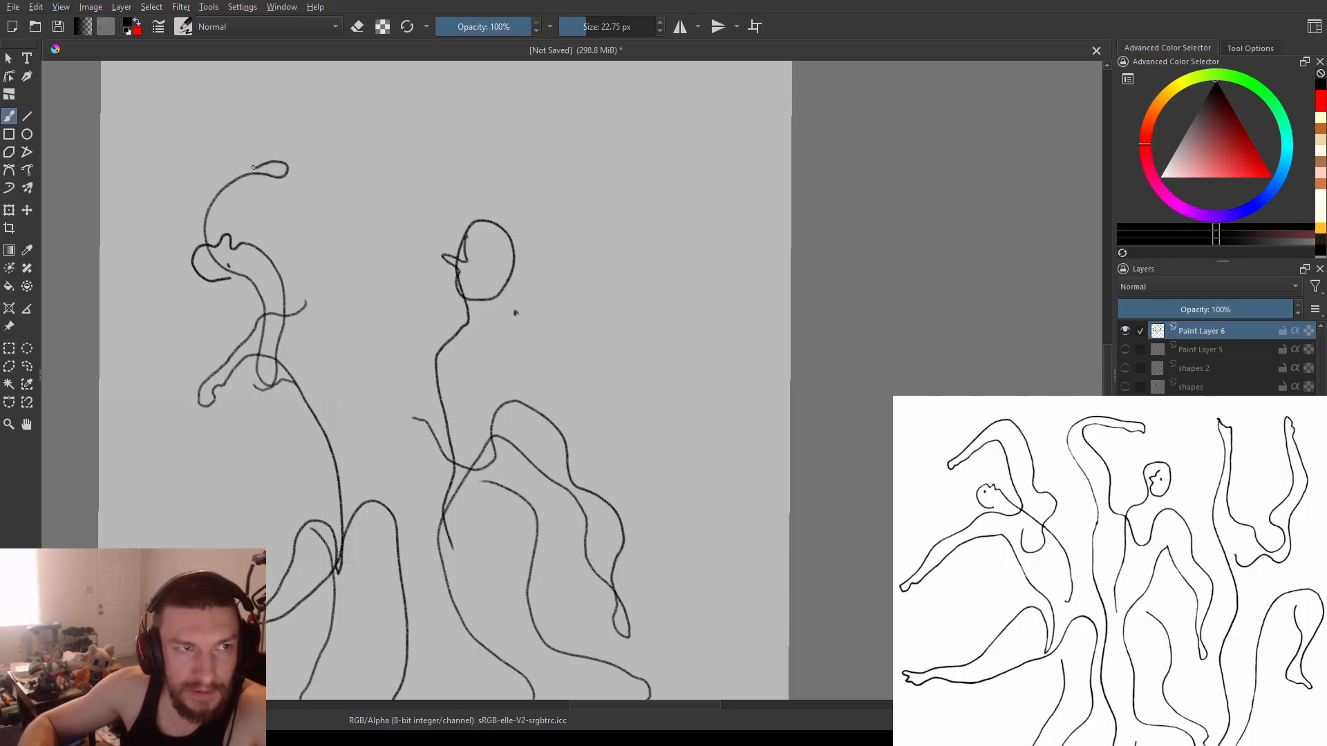
left_click_drag(197, 230, 228, 265)
mouse_move(243, 351)
left_mouse_down()
mouse_move(265, 429)
mouse_move(333, 526)
mouse_move(340, 582)
mouse_move(424, 693)
left_mouse_up()
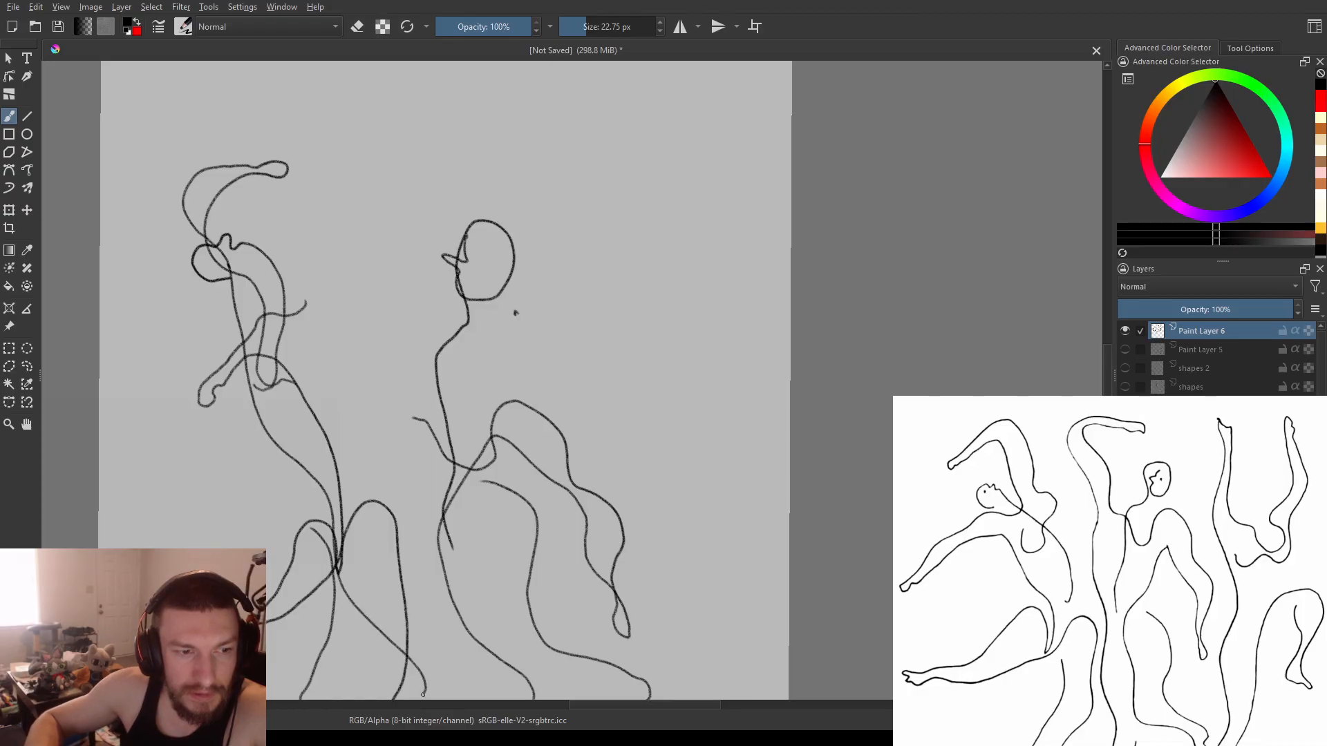
left_click_drag(508, 691, 482, 598)
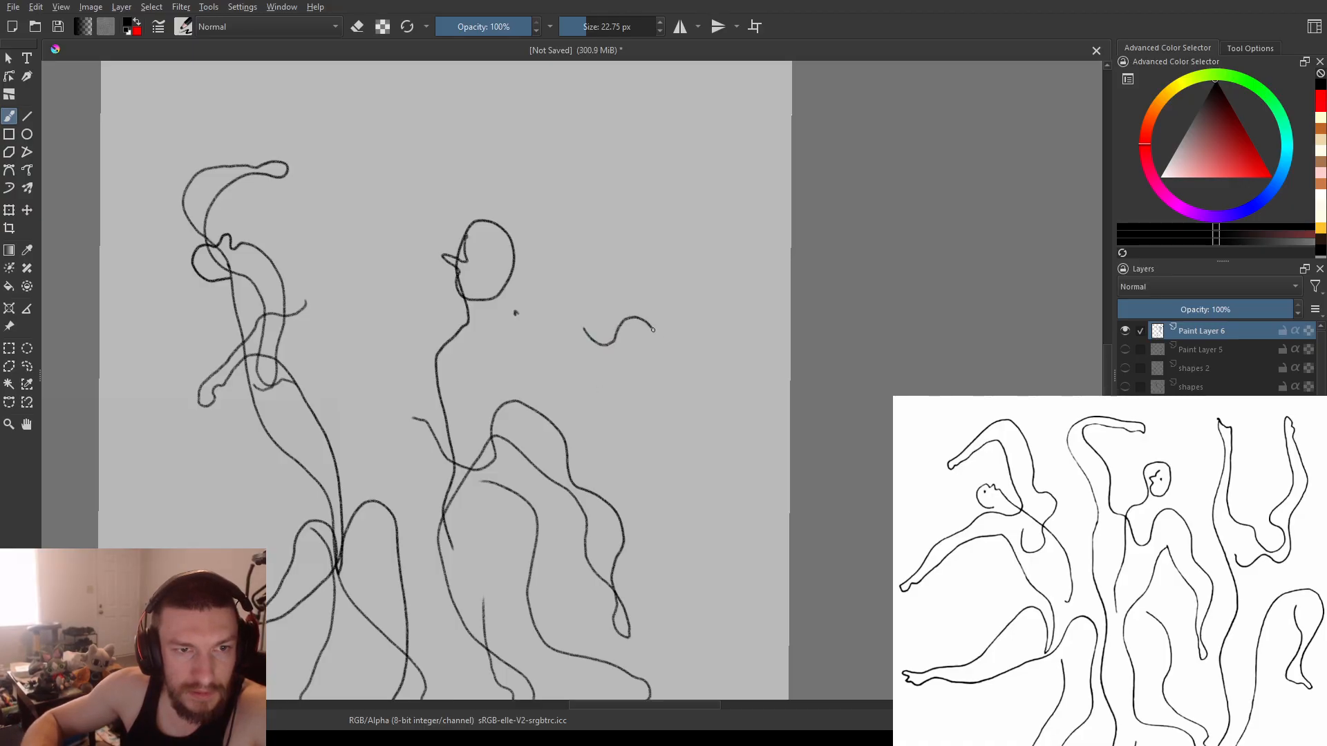
- Draw a second version of the rightmost dancer with two raised arms, a long wavy body line, and a bent raised leg
mouse_move(695, 247)
left_mouse_down()
mouse_move(684, 124)
mouse_move(653, 114)
mouse_move(666, 292)
mouse_move(646, 365)
mouse_move(609, 373)
mouse_move(566, 221)
mouse_move(529, 328)
mouse_move(591, 453)
mouse_move(586, 594)
mouse_move(608, 698)
left_mouse_up()
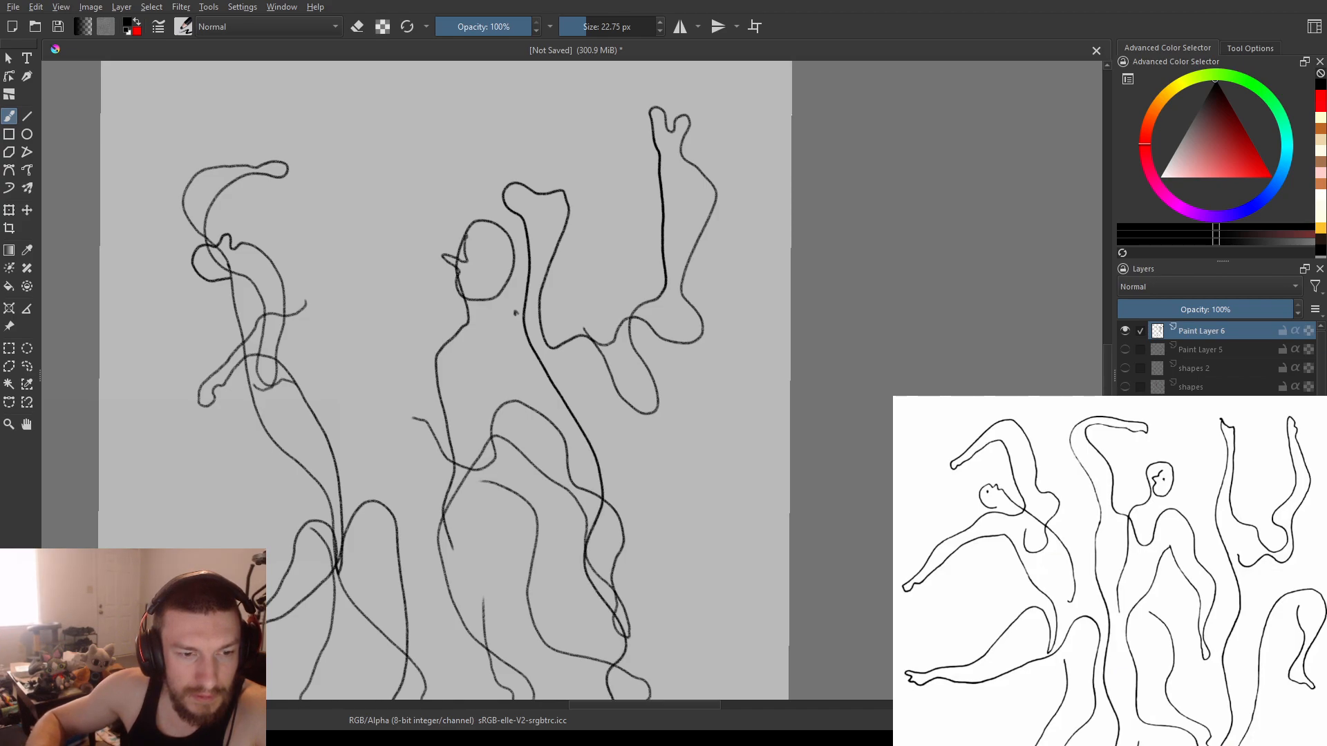
mouse_move(623, 682)
left_mouse_down()
mouse_move(643, 570)
mouse_move(612, 515)
mouse_move(621, 460)
mouse_move(677, 472)
mouse_move(669, 534)
mouse_move(691, 598)
mouse_move(690, 626)
mouse_move(653, 602)
mouse_move(621, 598)
left_mouse_up()
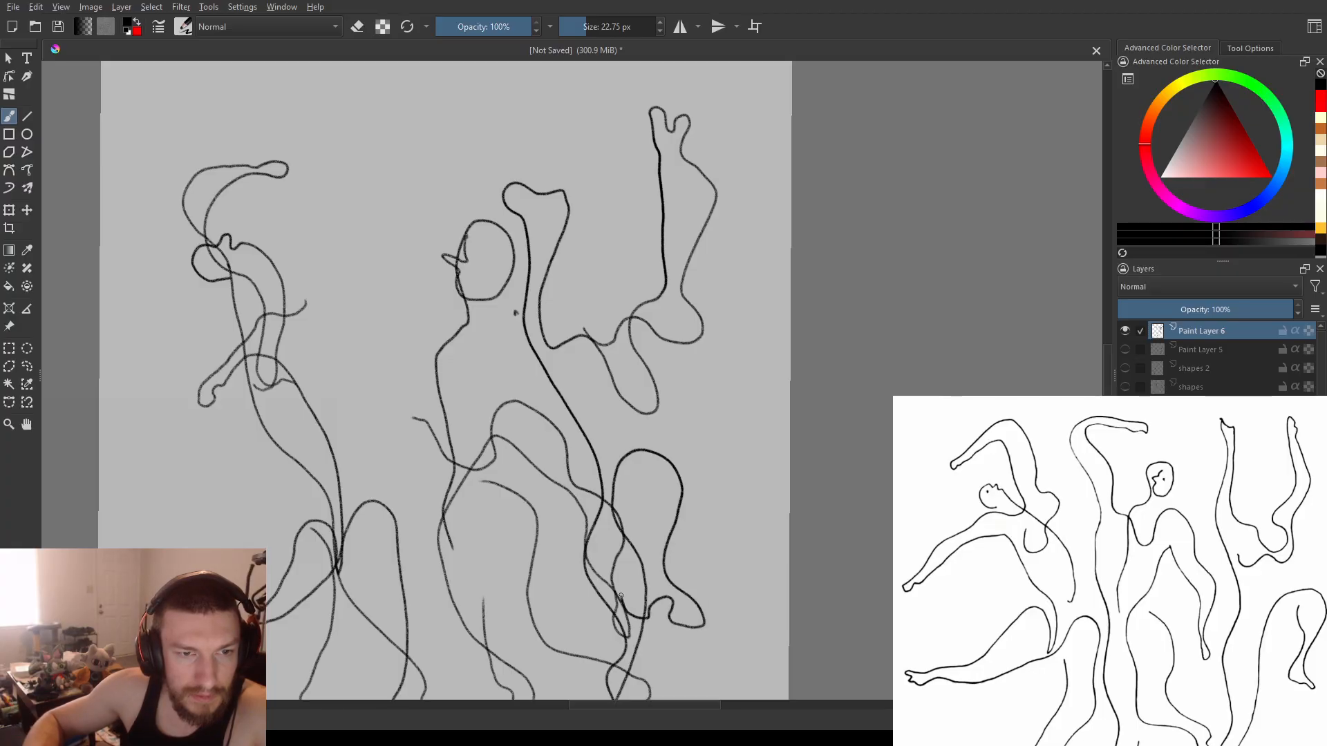
left_click_drag(642, 542, 591, 461)
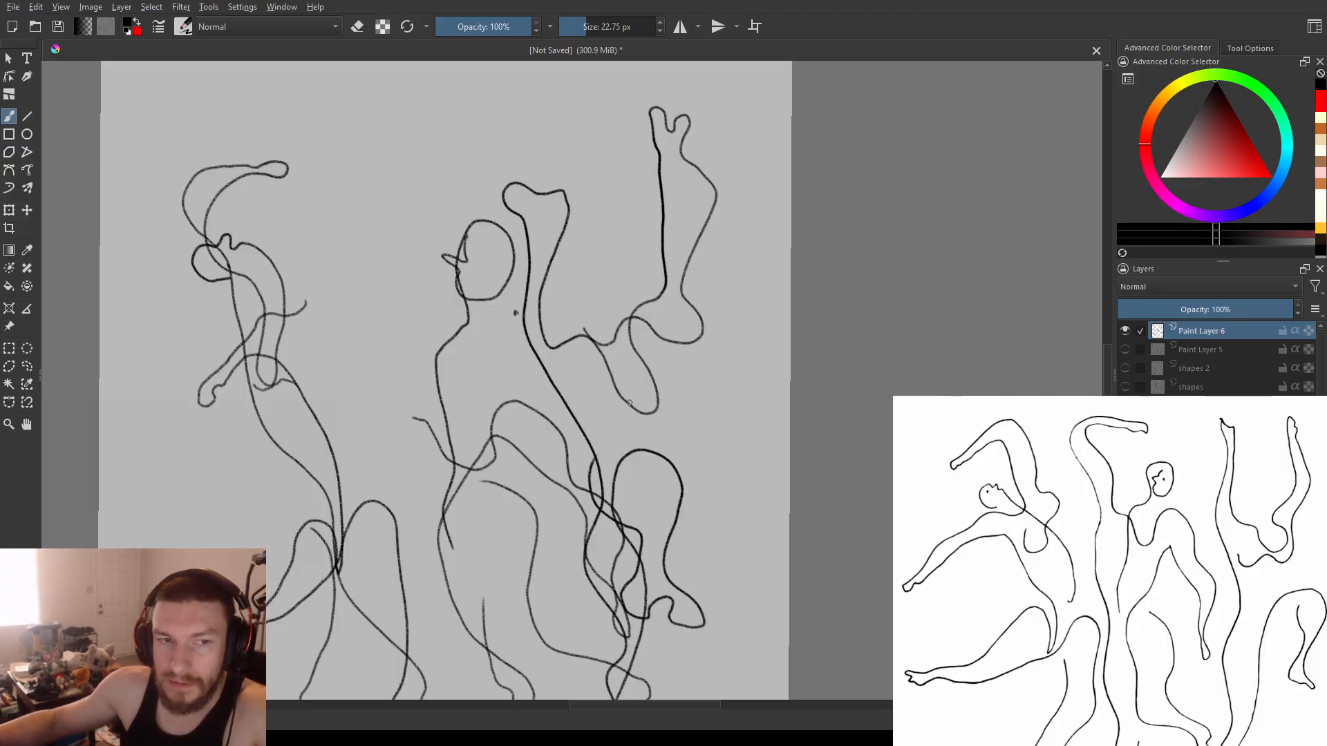
scroll(565, 374, "down", 1)
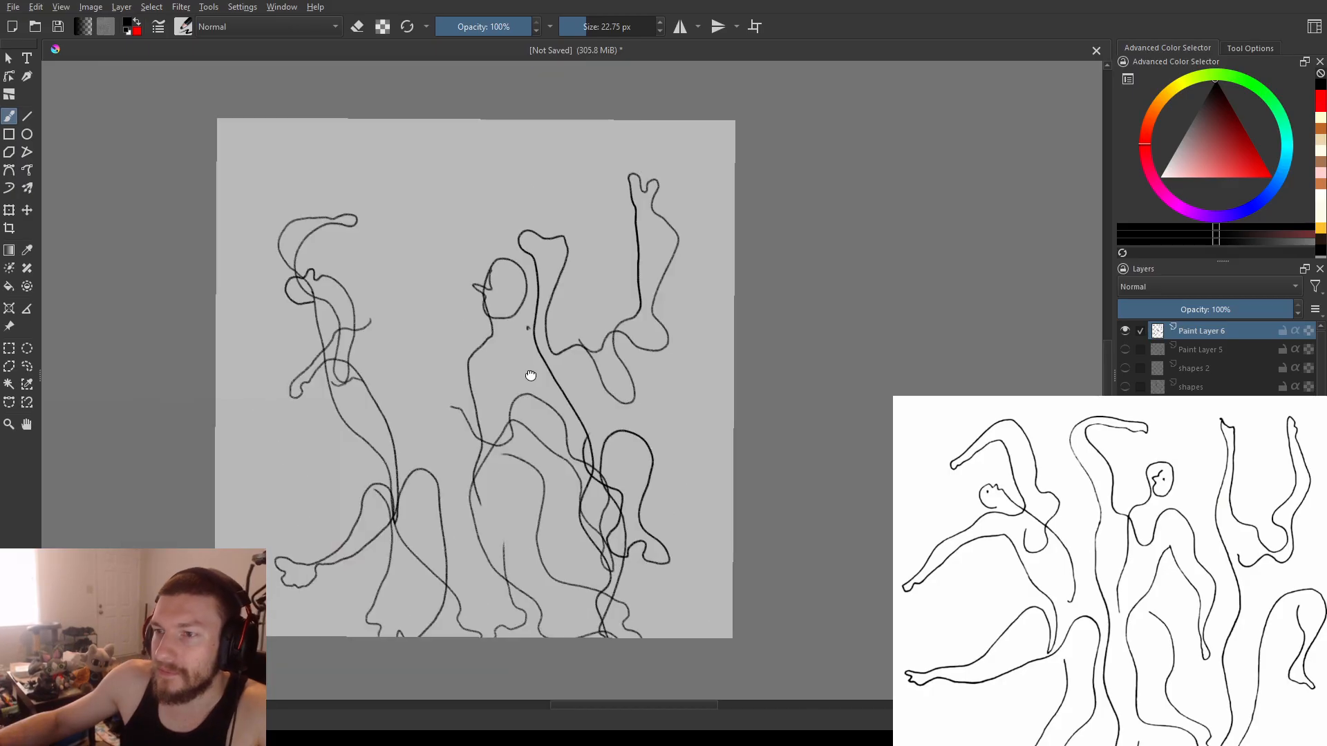
left_click_drag(531, 376, 576, 356)
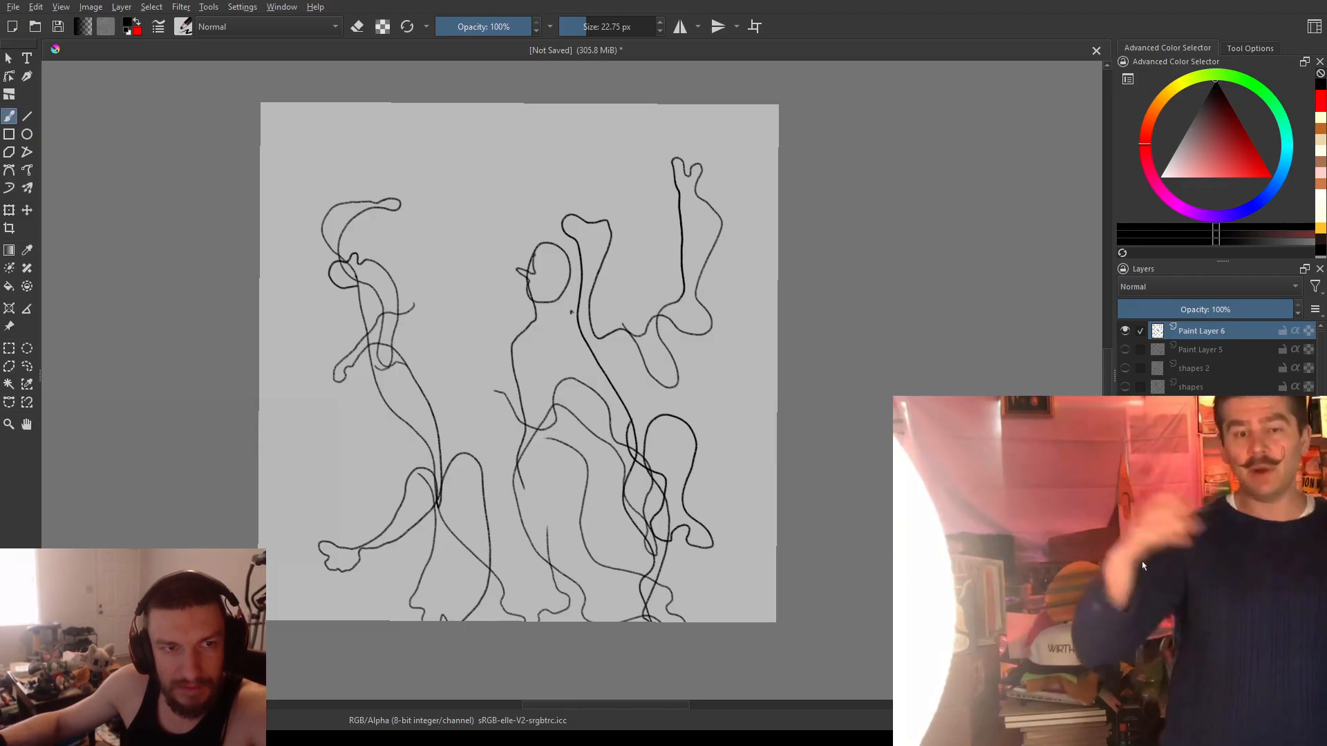
right_click(1101, 559)
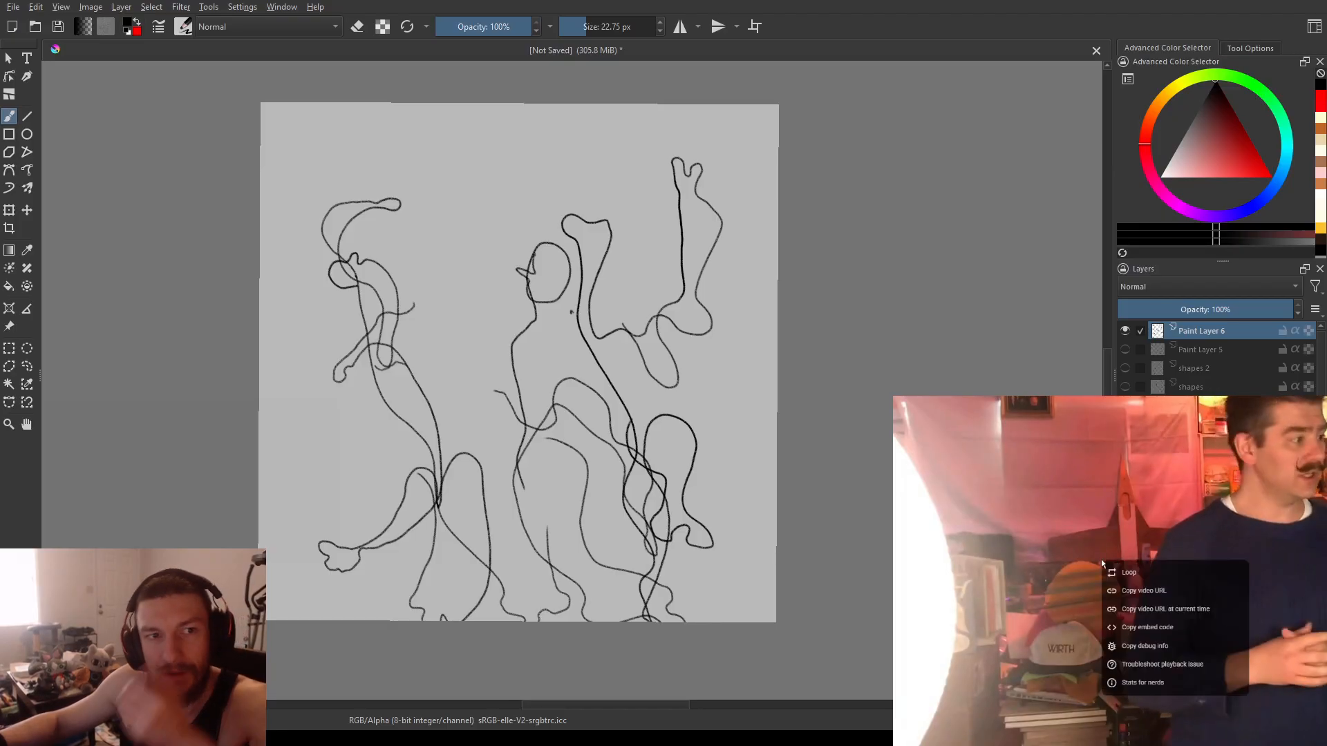
left_click(1213, 524)
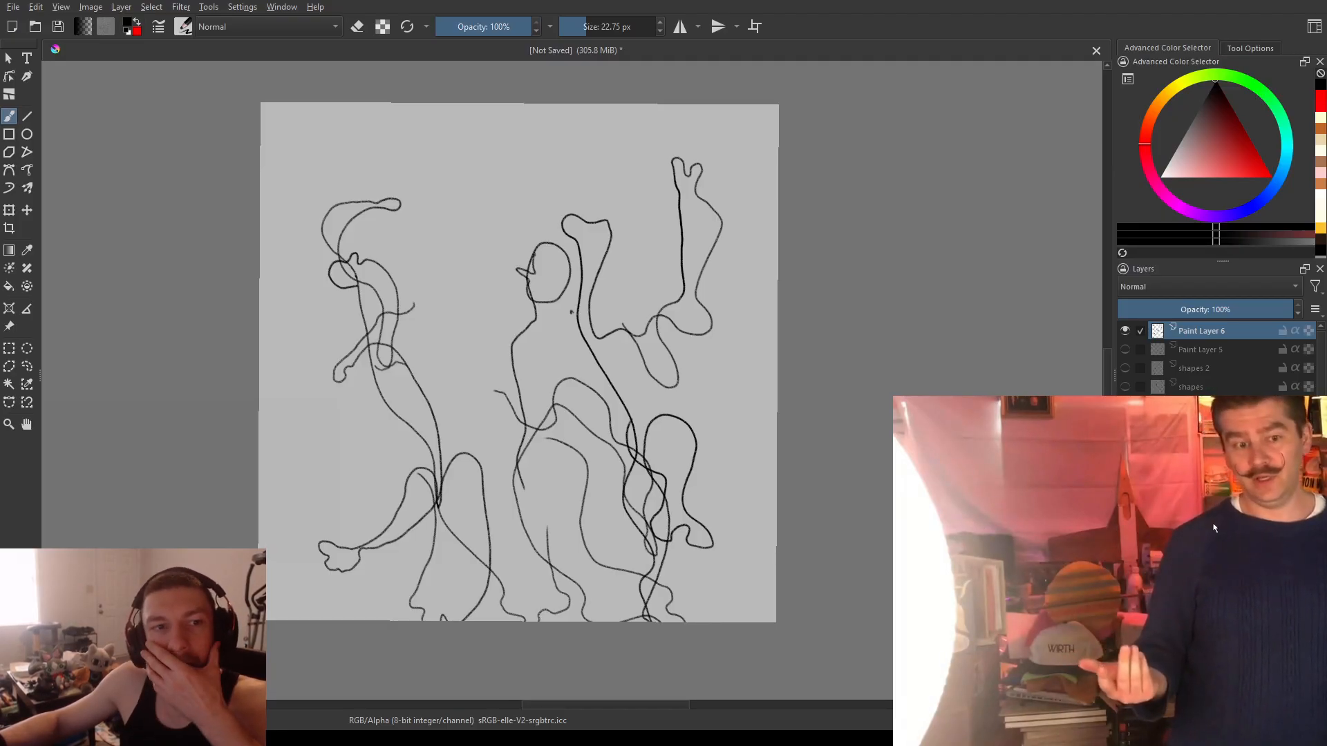
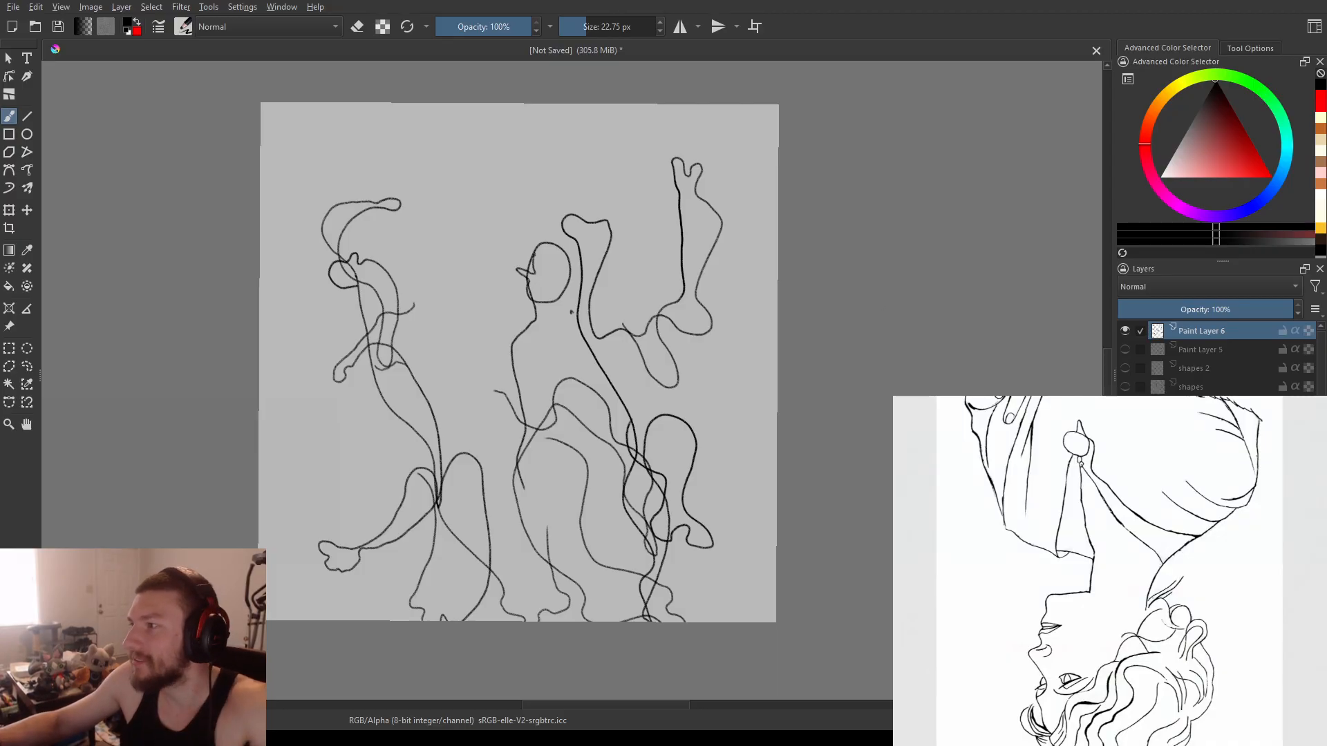
- Hide the layer with the second dancers drawing and add a new empty paint layer above it
left_click(1125, 330)
key("Insert")
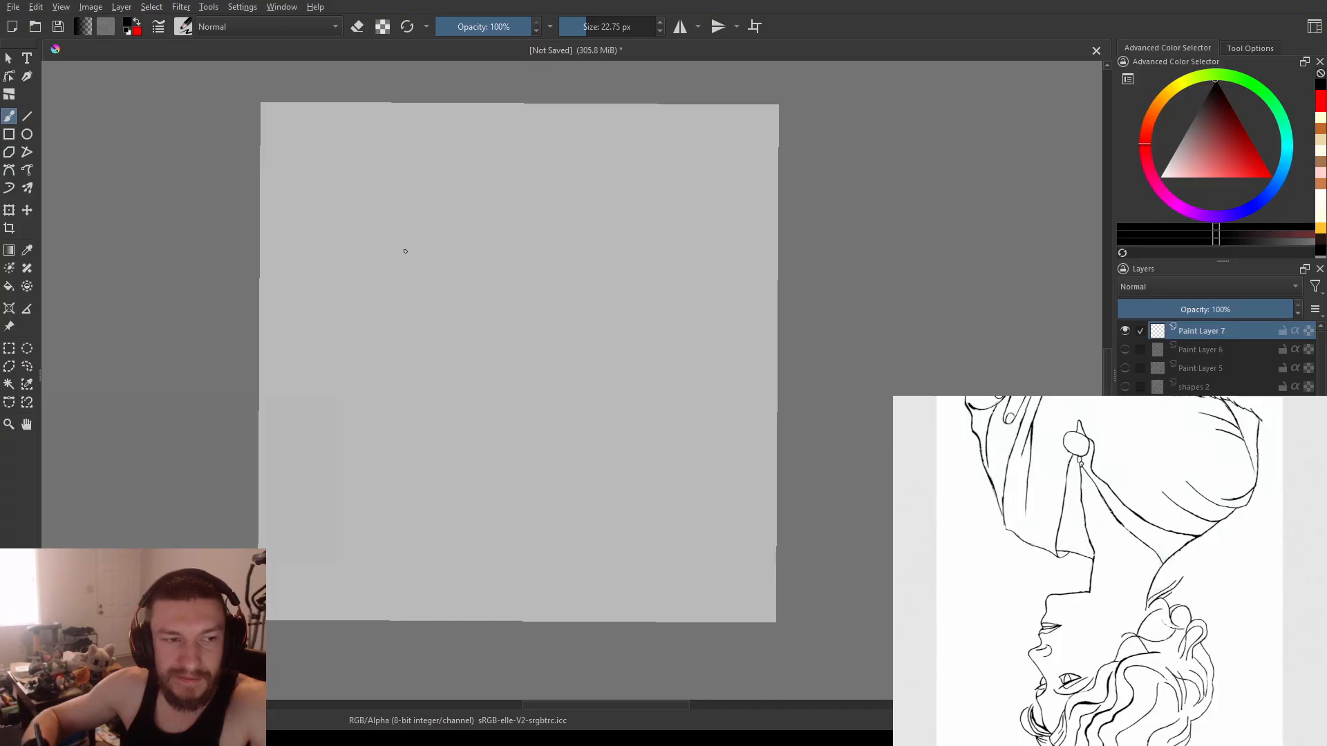
scroll(434, 535, "up", 2)
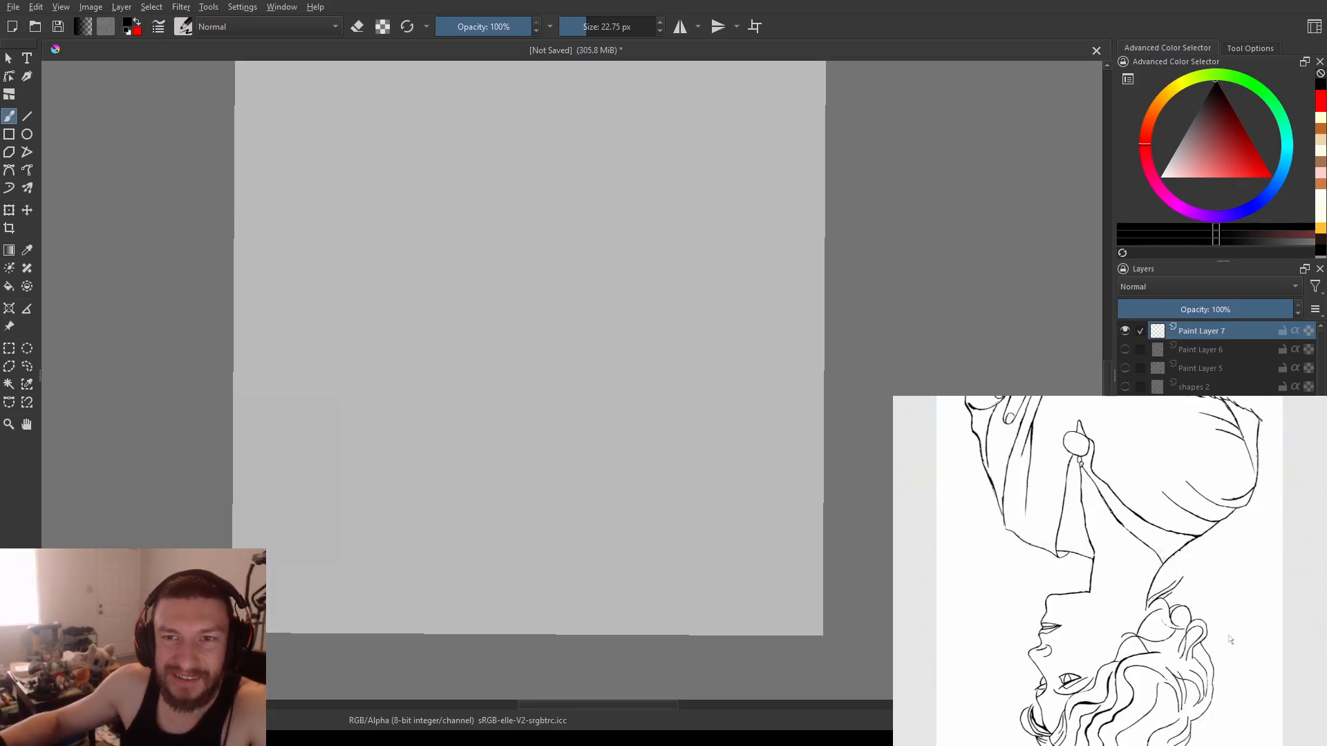
mouse_move(578, 414)
left_mouse_down()
mouse_move(595, 456)
mouse_move(596, 428)
left_mouse_up()
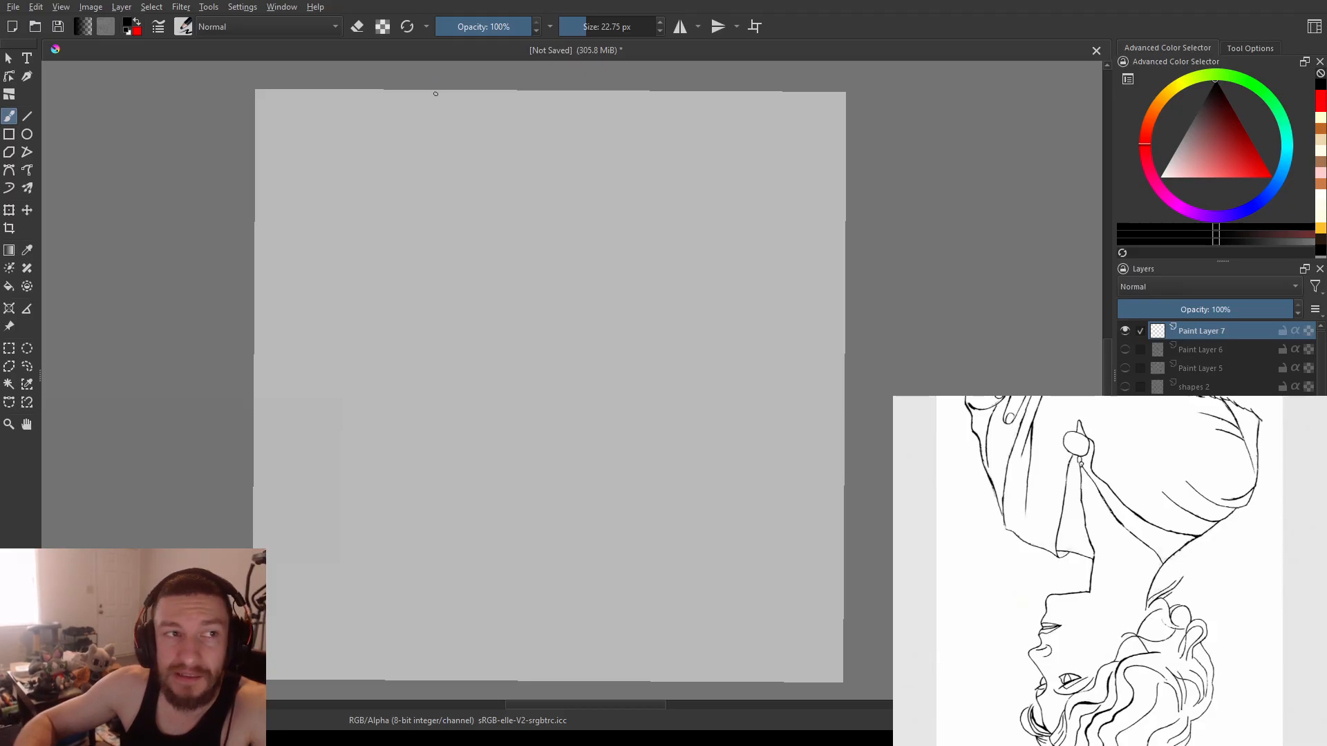
- On the new layer, draw the upside-down figure's jagged upper edge, sleeve outline with two folds, and the long upper line of the arm
mouse_move(432, 92)
left_mouse_down()
mouse_move(623, 106)
mouse_move(646, 126)
mouse_move(796, 146)
mouse_move(834, 182)
mouse_move(820, 188)
mouse_move(812, 305)
mouse_move(792, 316)
mouse_move(705, 264)
left_mouse_up()
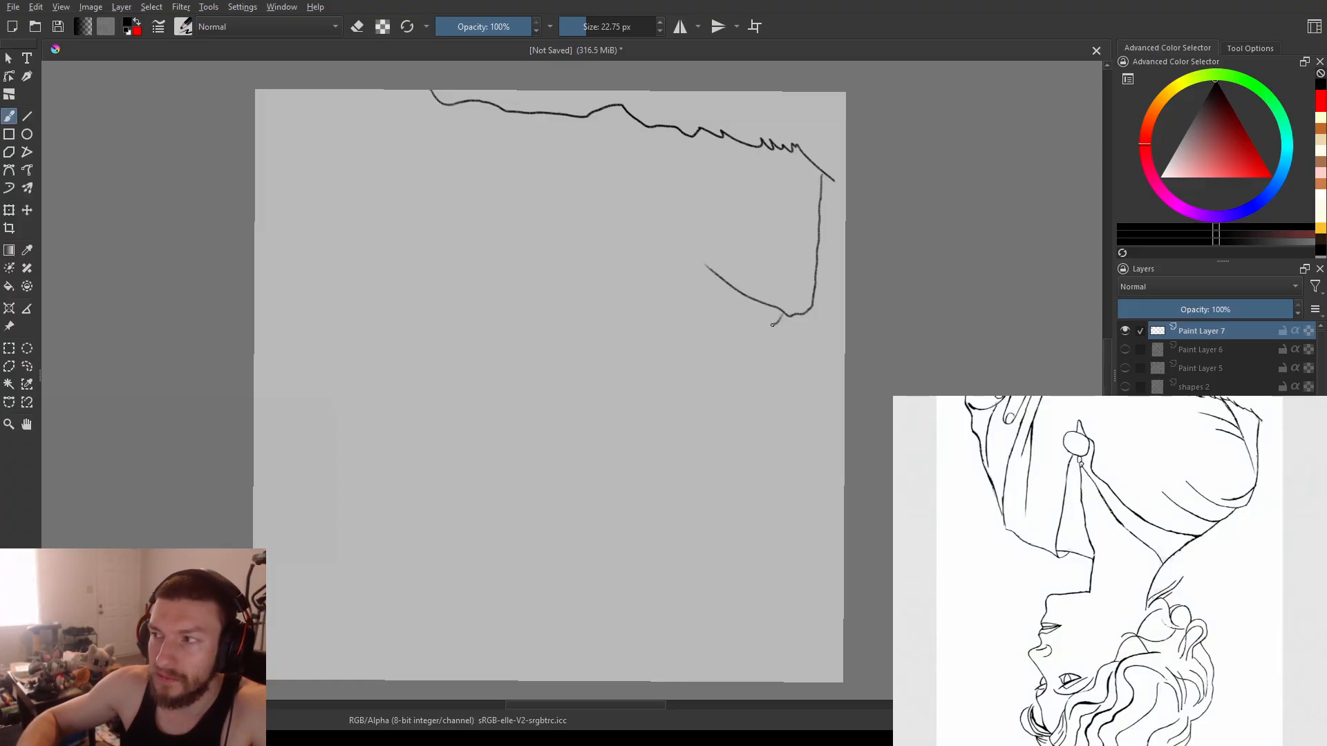
left_click_drag(761, 338, 657, 299)
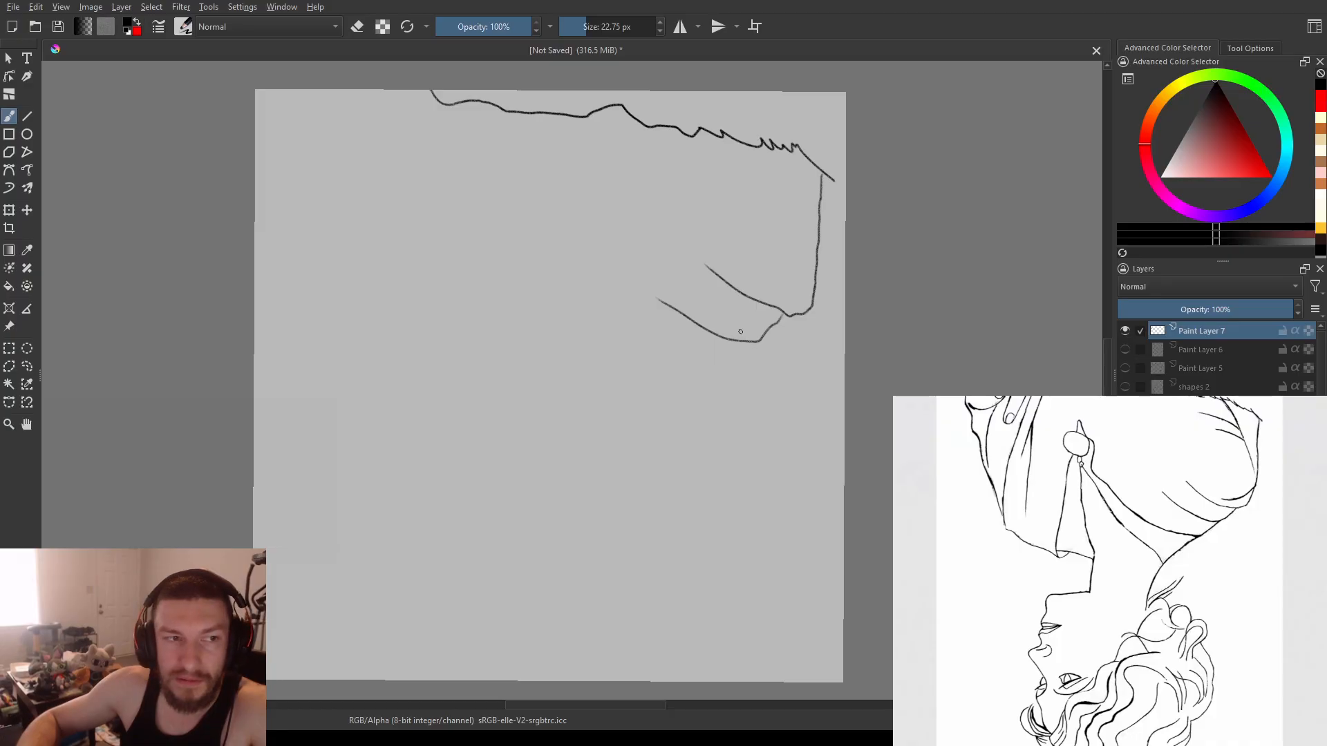
mouse_move(753, 350)
left_mouse_down()
mouse_move(735, 364)
mouse_move(644, 331)
mouse_move(544, 250)
mouse_move(523, 185)
mouse_move(471, 134)
mouse_move(457, 157)
left_mouse_up()
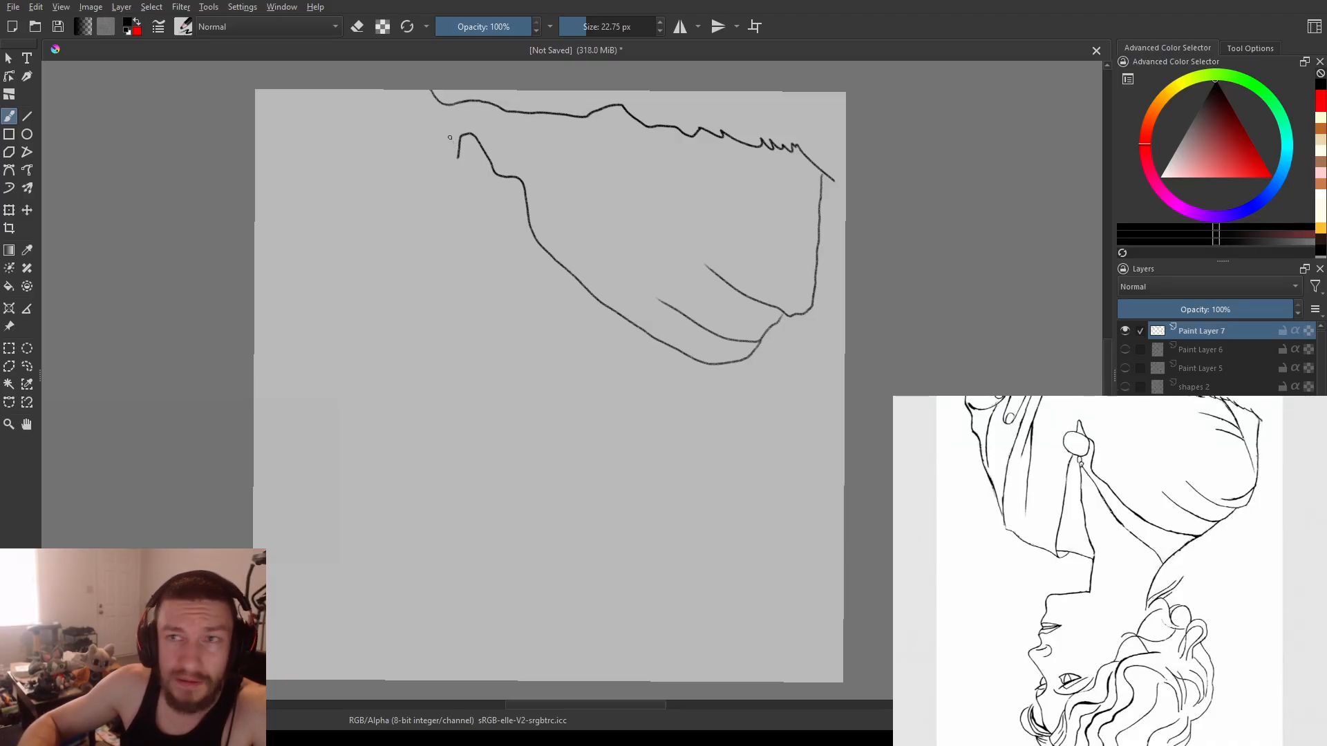
- Draw the round shape at the arm's end with two tiny loops beneath it, and the arm's long lower line
mouse_move(458, 157)
left_mouse_down()
mouse_move(482, 159)
mouse_move(485, 198)
mouse_move(458, 203)
mouse_move(437, 177)
mouse_move(462, 158)
left_mouse_up()
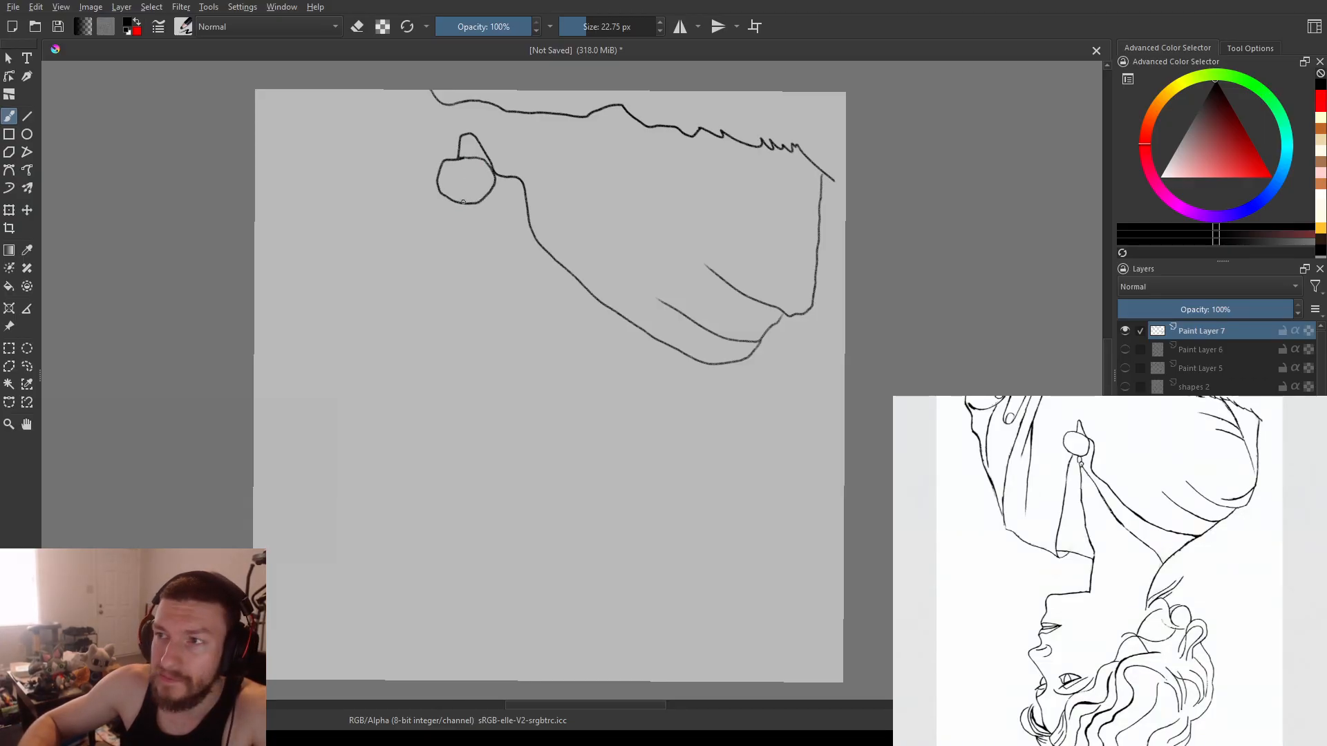
left_click_drag(459, 206, 464, 210)
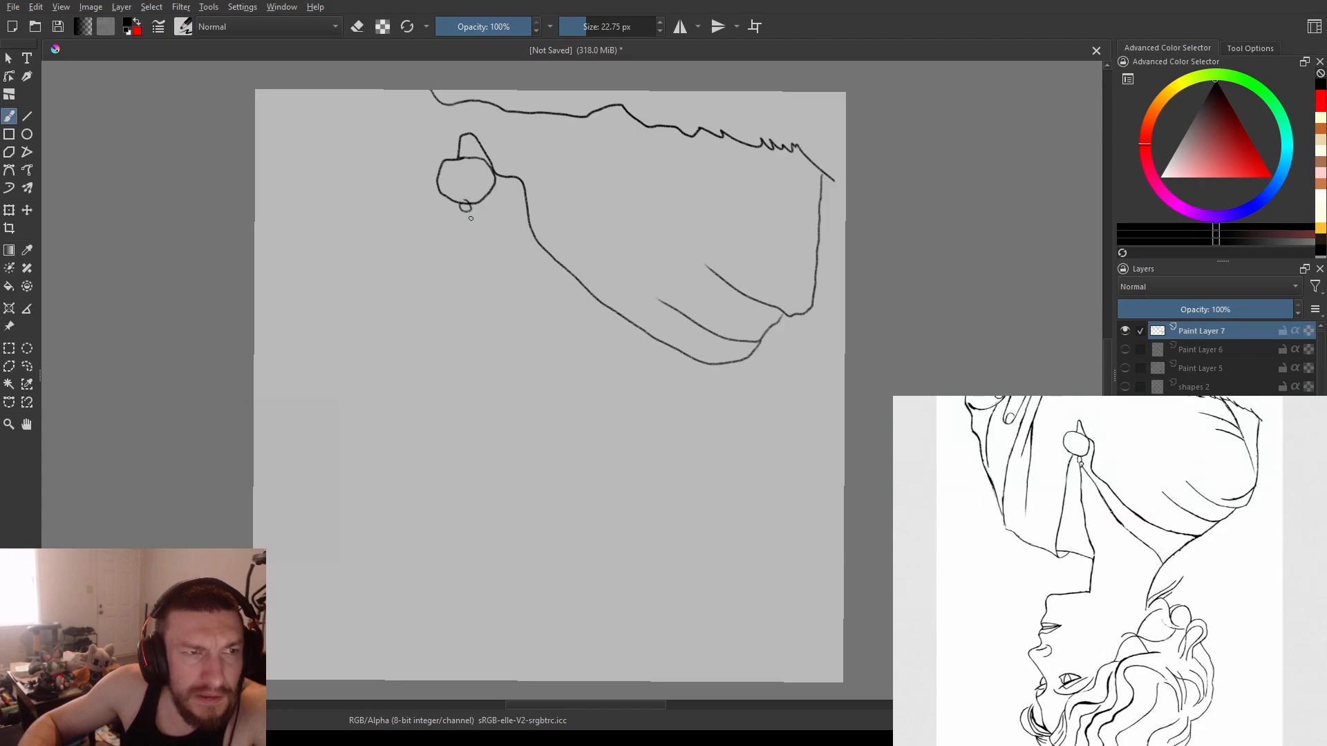
key("ctrl+z")
left_click_drag(463, 210, 475, 221)
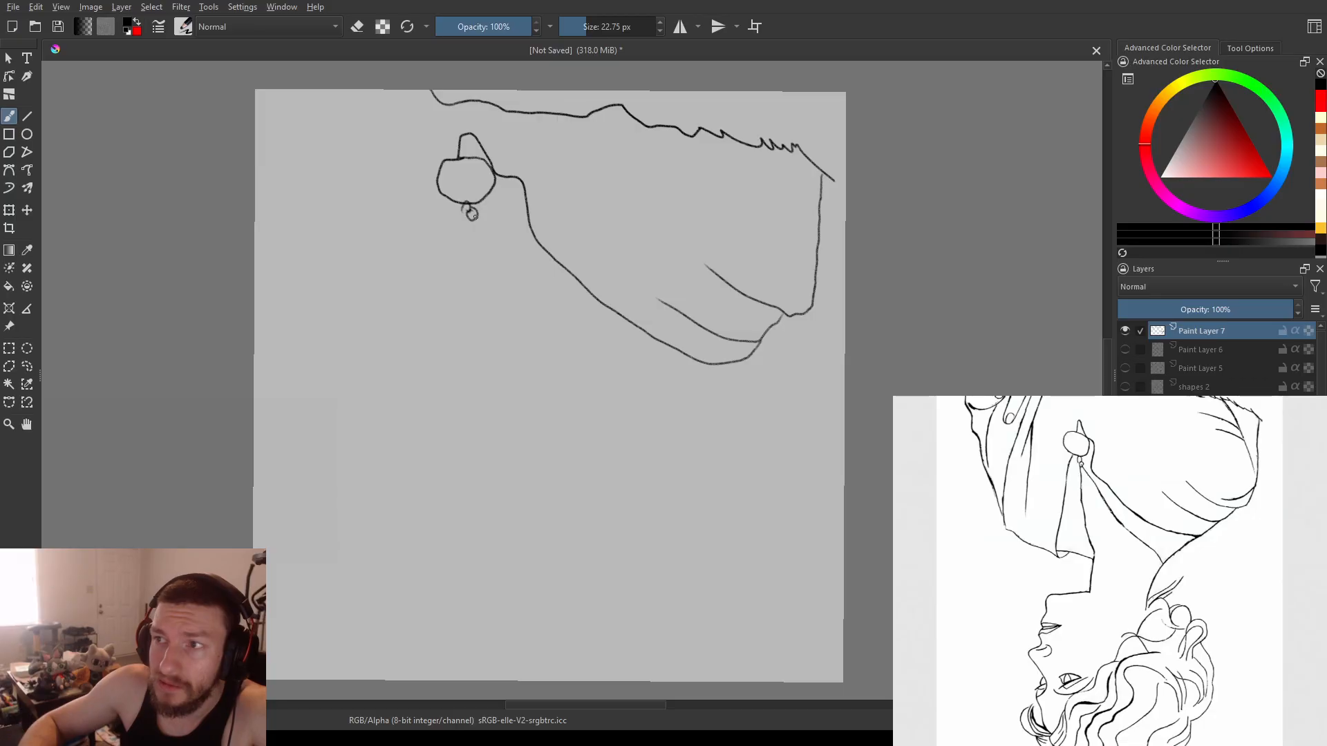
left_click_drag(490, 233, 684, 415)
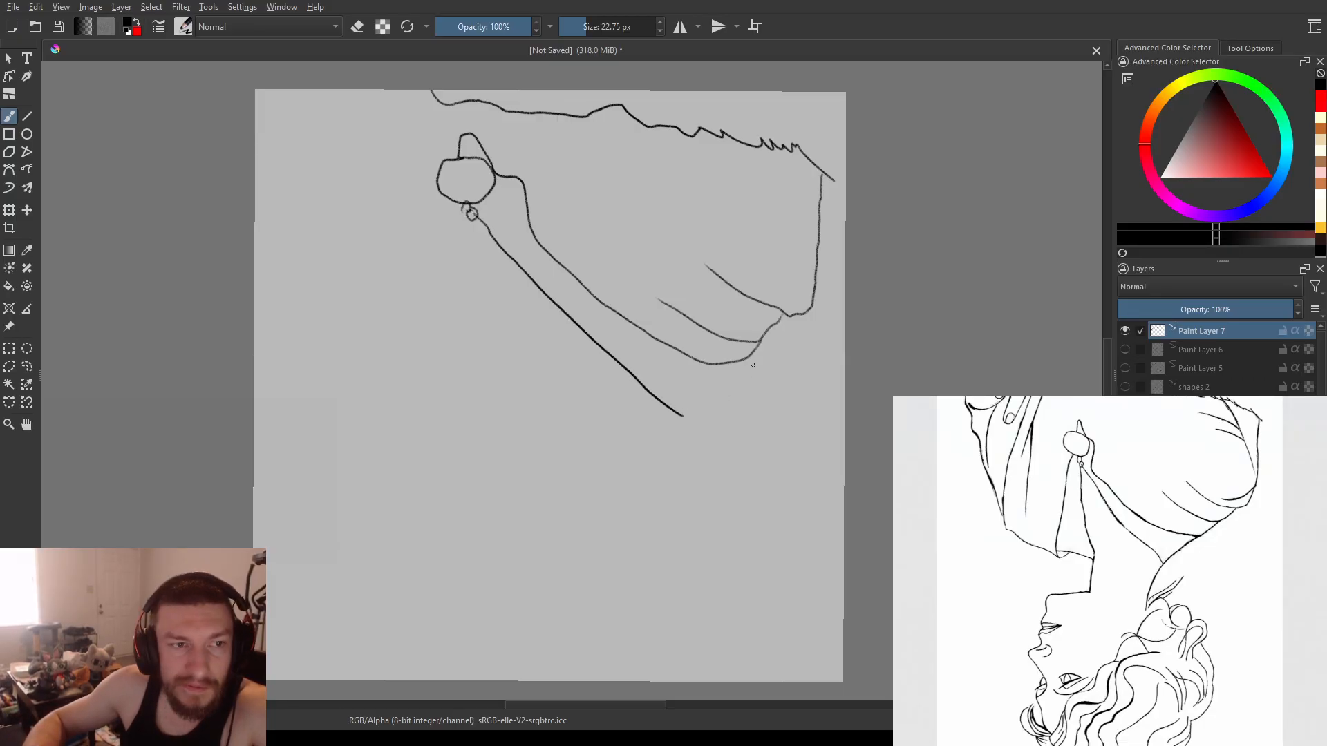
- Draw the shoulder line curving down into the neck with two short parallel strokes, plus the hanging cloth's slanted edge and short hem
mouse_move(742, 360)
left_mouse_down()
mouse_move(679, 420)
mouse_move(654, 486)
mouse_move(651, 549)
left_mouse_up()
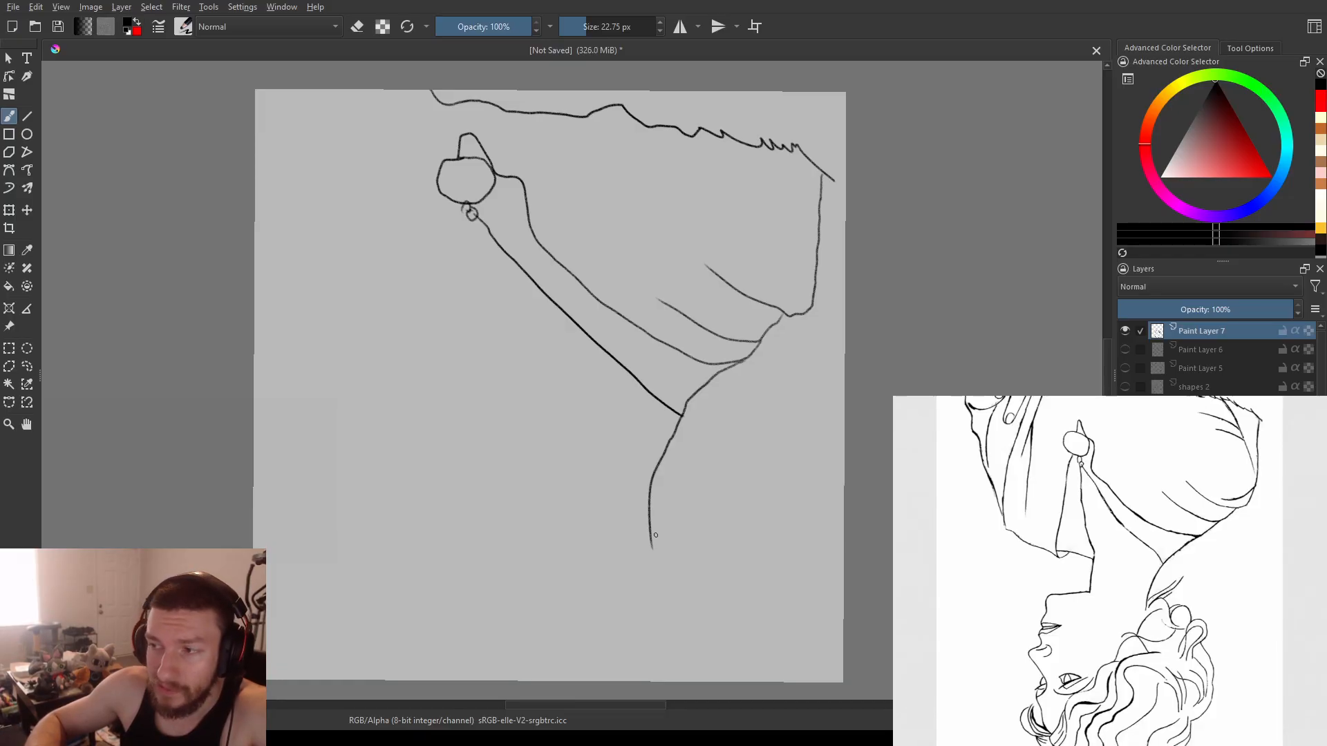
left_click_drag(666, 520, 709, 482)
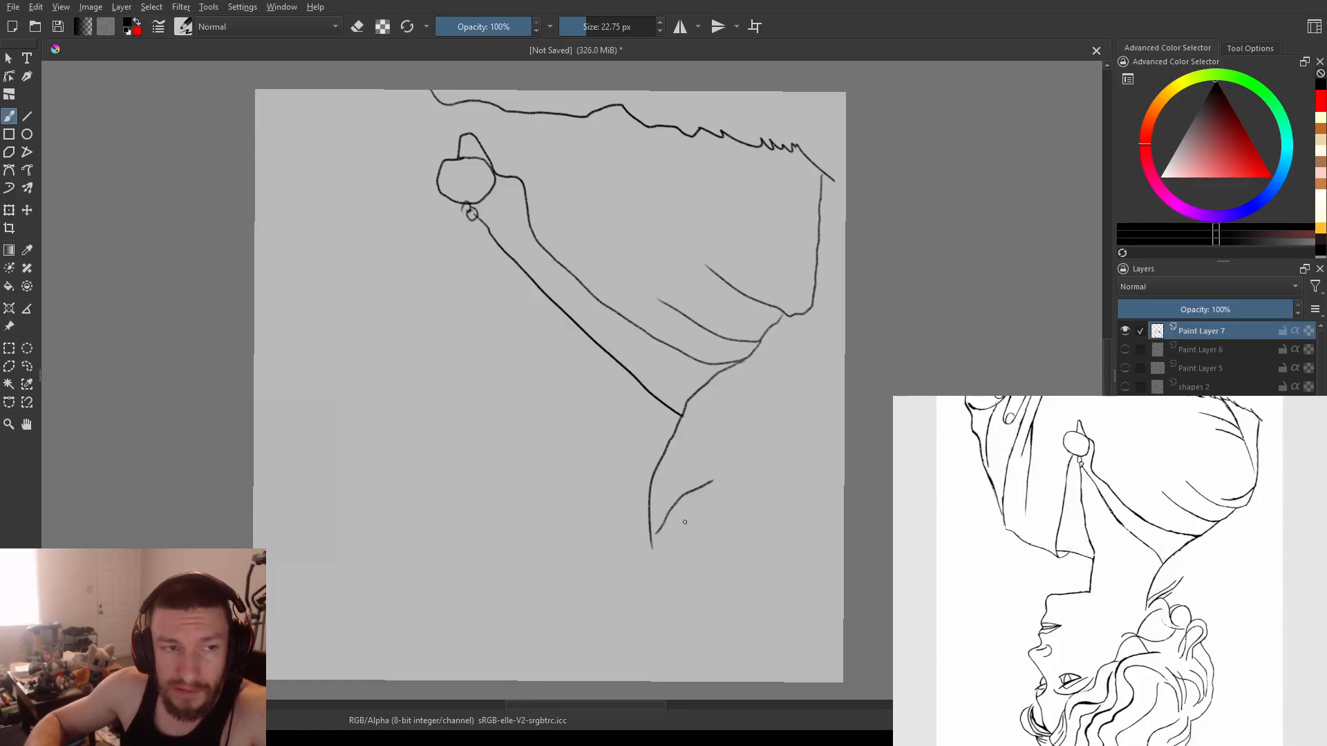
left_click_drag(668, 537, 731, 487)
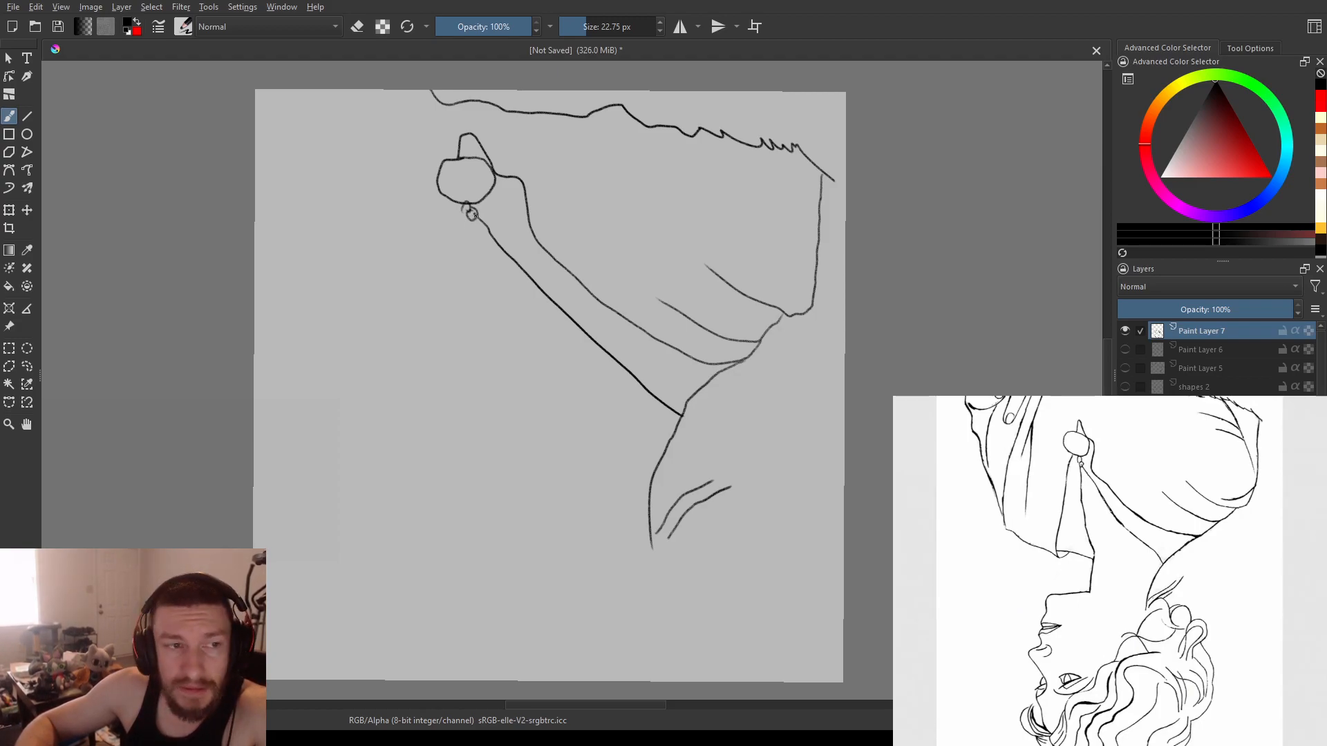
mouse_move(476, 222)
left_mouse_down()
mouse_move(512, 344)
mouse_move(564, 443)
left_mouse_up()
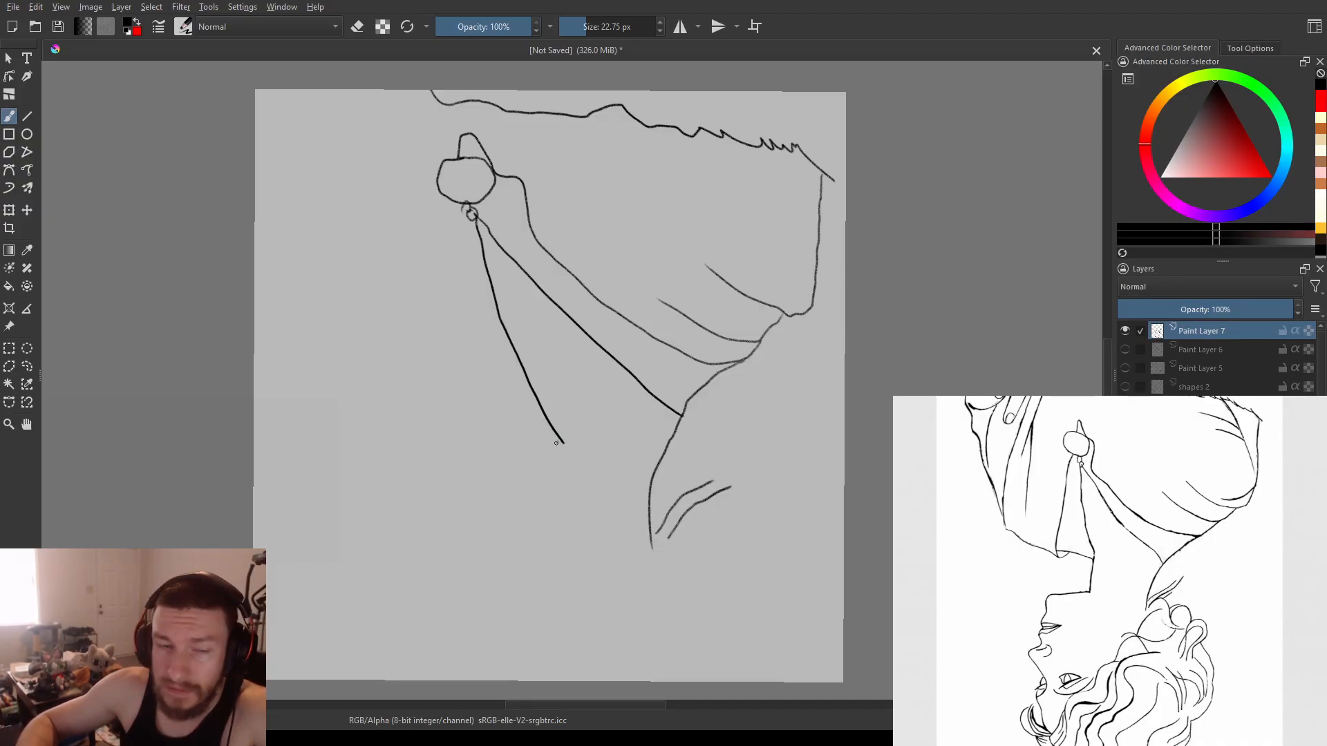
left_click_drag(557, 444, 474, 450)
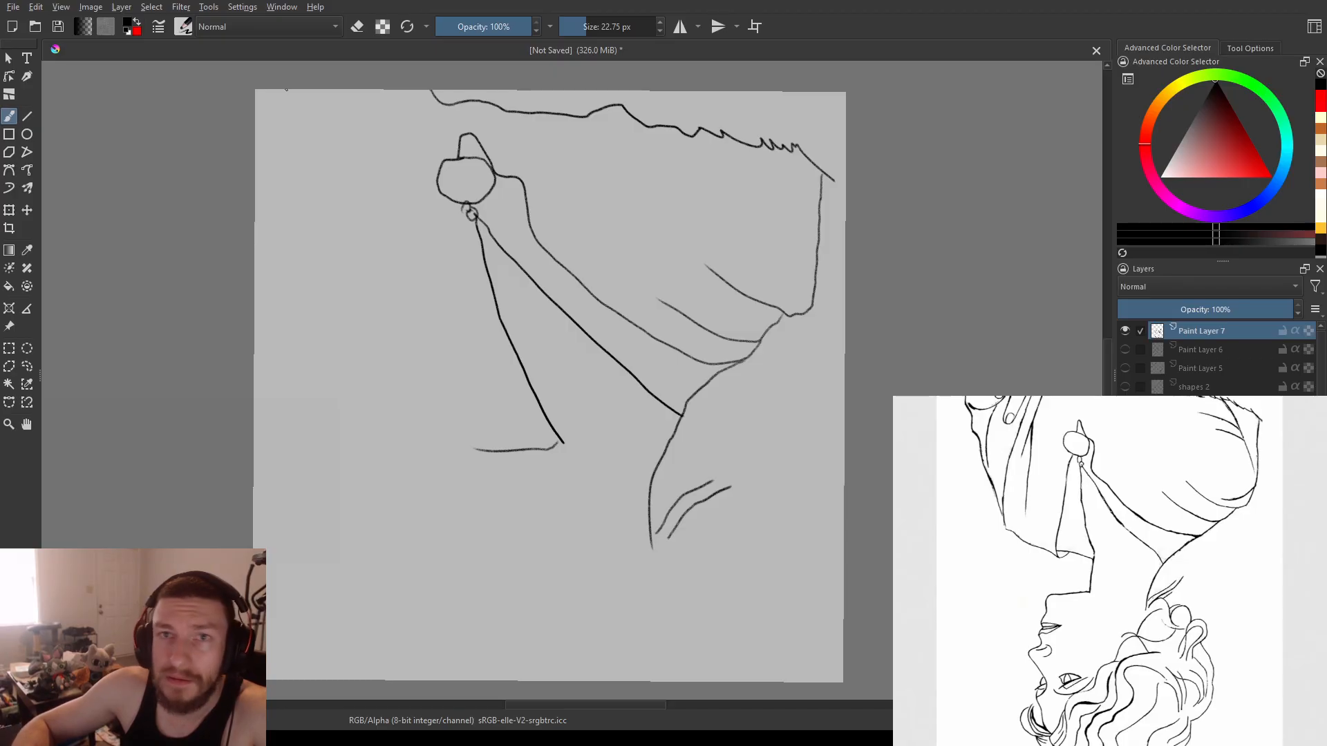
- Draw the wavy outer line near the canvas's left edge and the fingers with their nails at the upper edge
left_click_drag(288, 116, 301, 181)
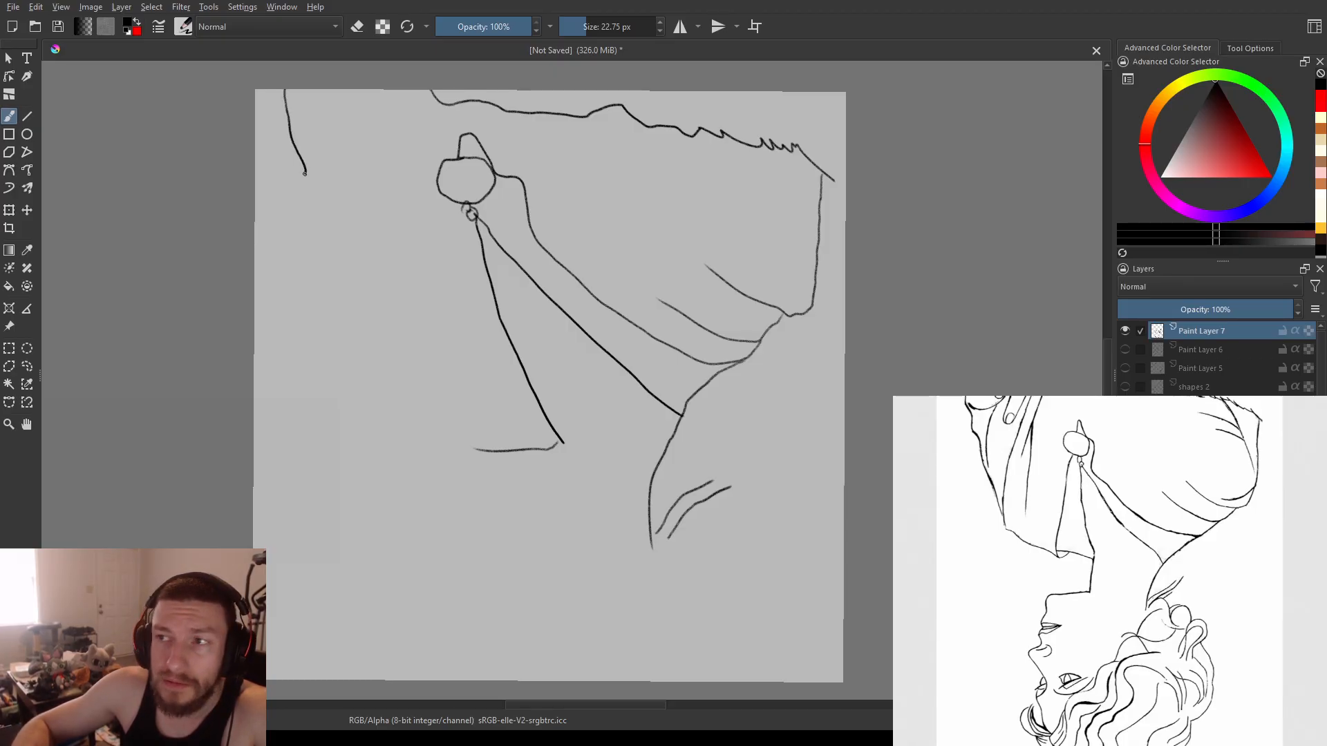
left_click_drag(311, 190, 380, 366)
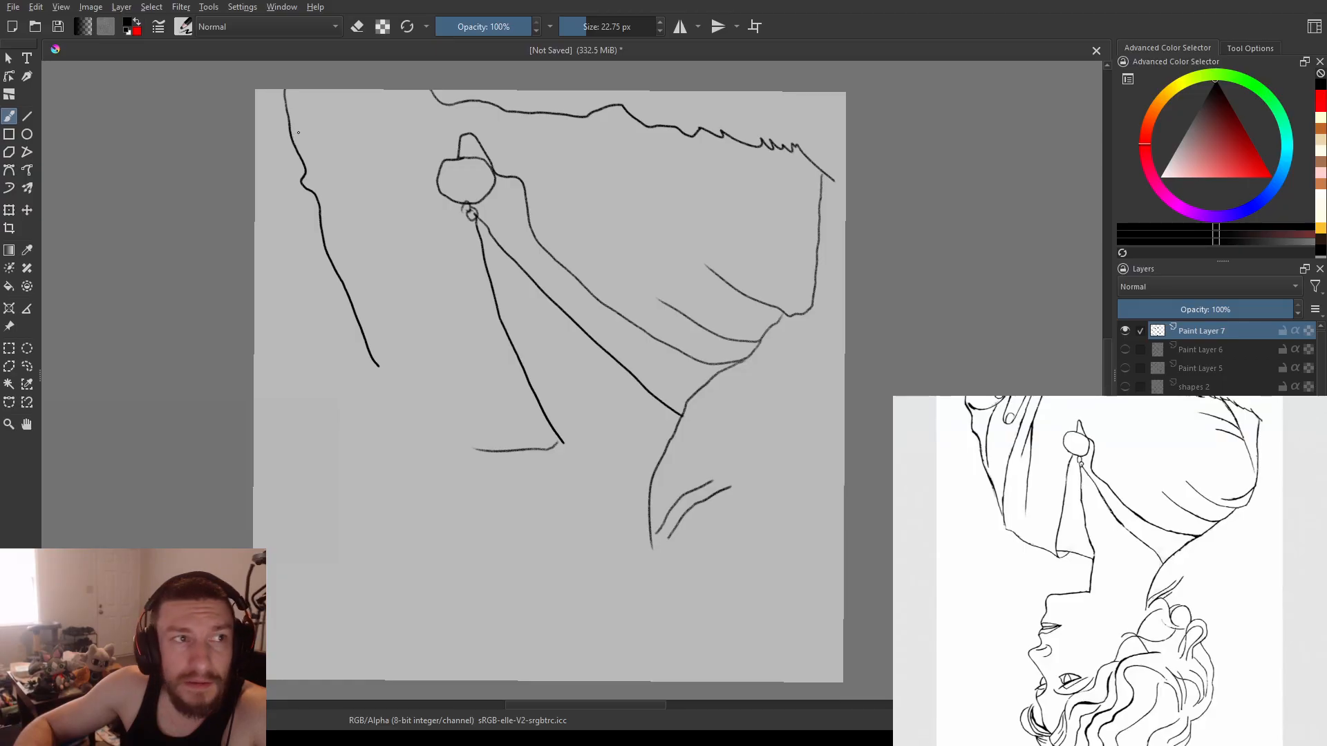
left_click_drag(315, 141, 358, 101)
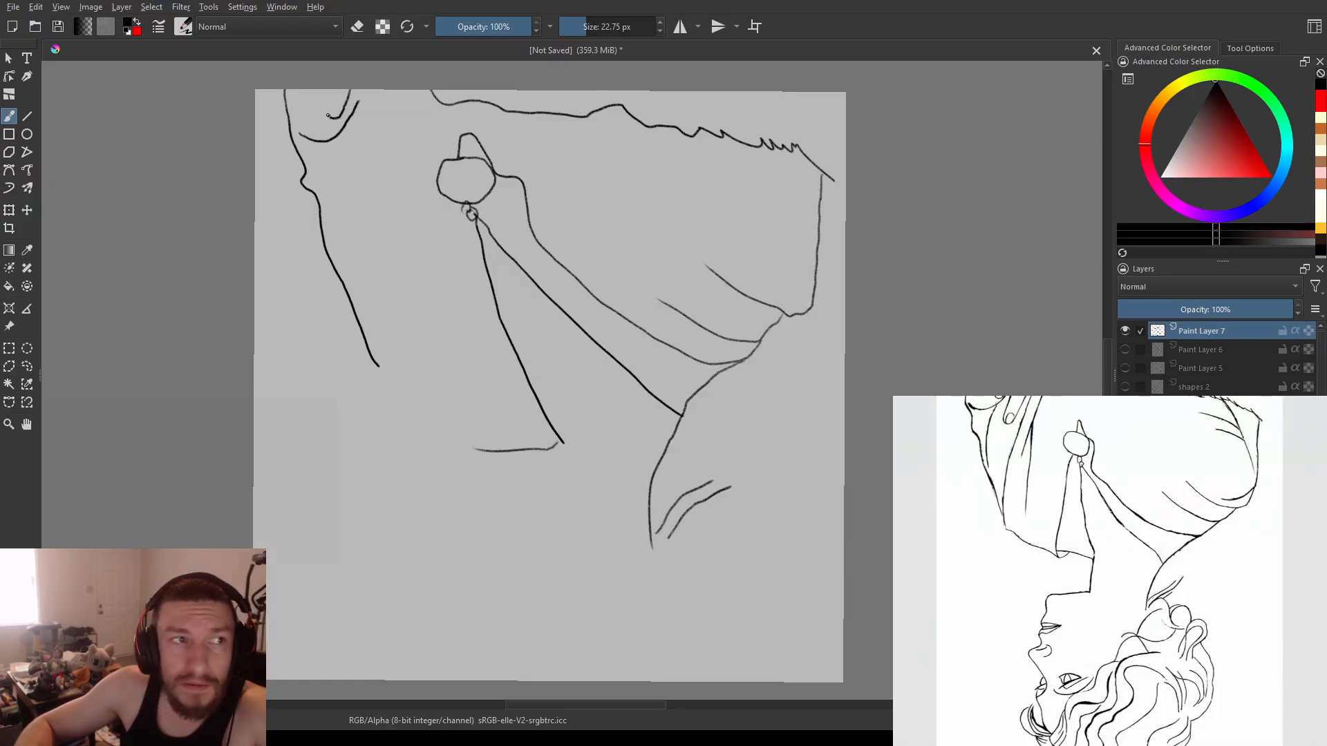
left_click_drag(325, 114, 333, 92)
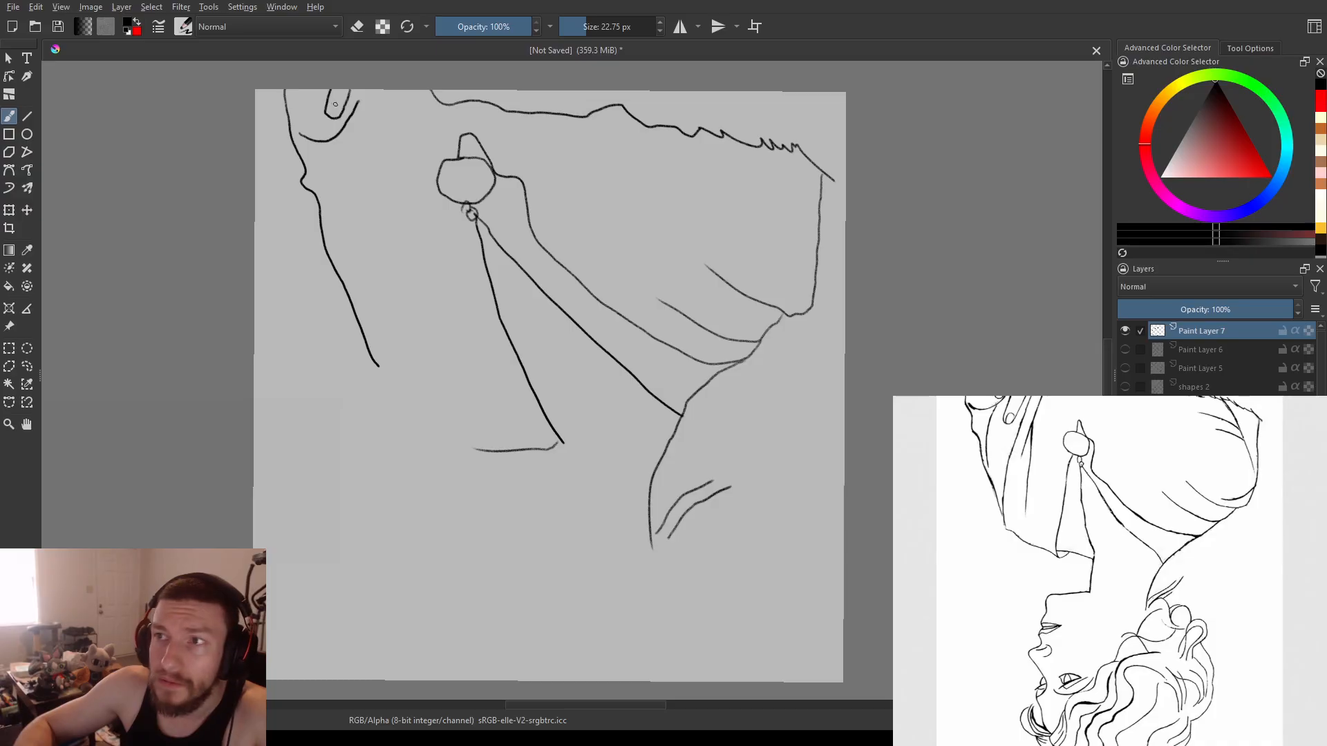
left_click_drag(333, 105, 329, 113)
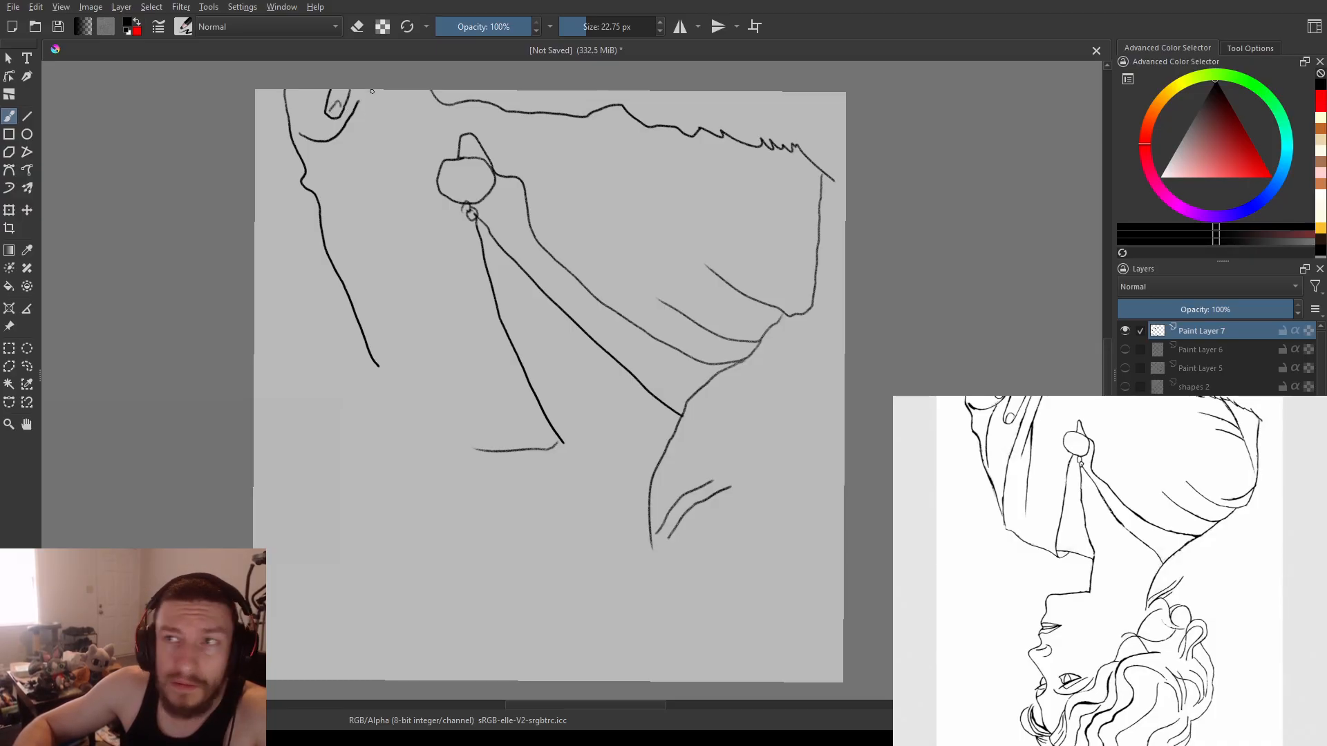
mouse_move(370, 90)
left_mouse_down()
mouse_move(359, 137)
mouse_move(384, 128)
mouse_move(396, 88)
left_mouse_up()
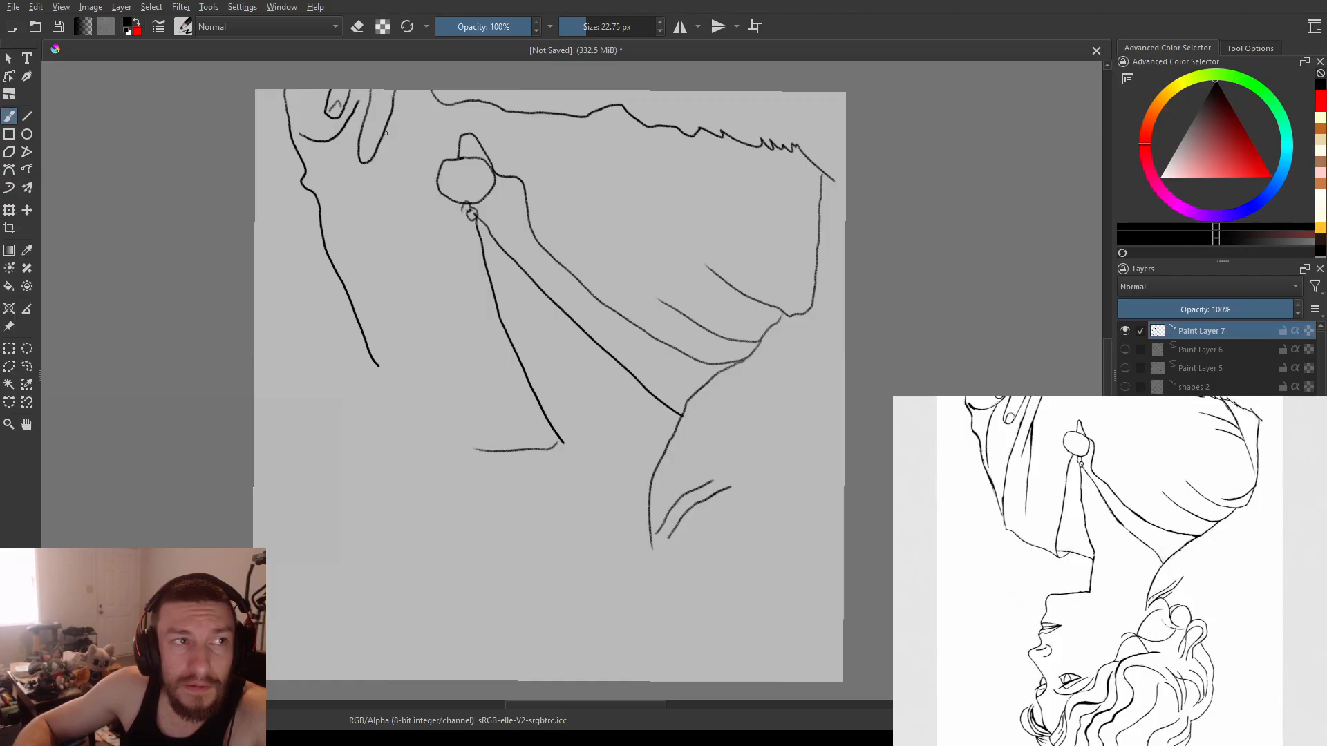
left_click_drag(372, 144, 361, 163)
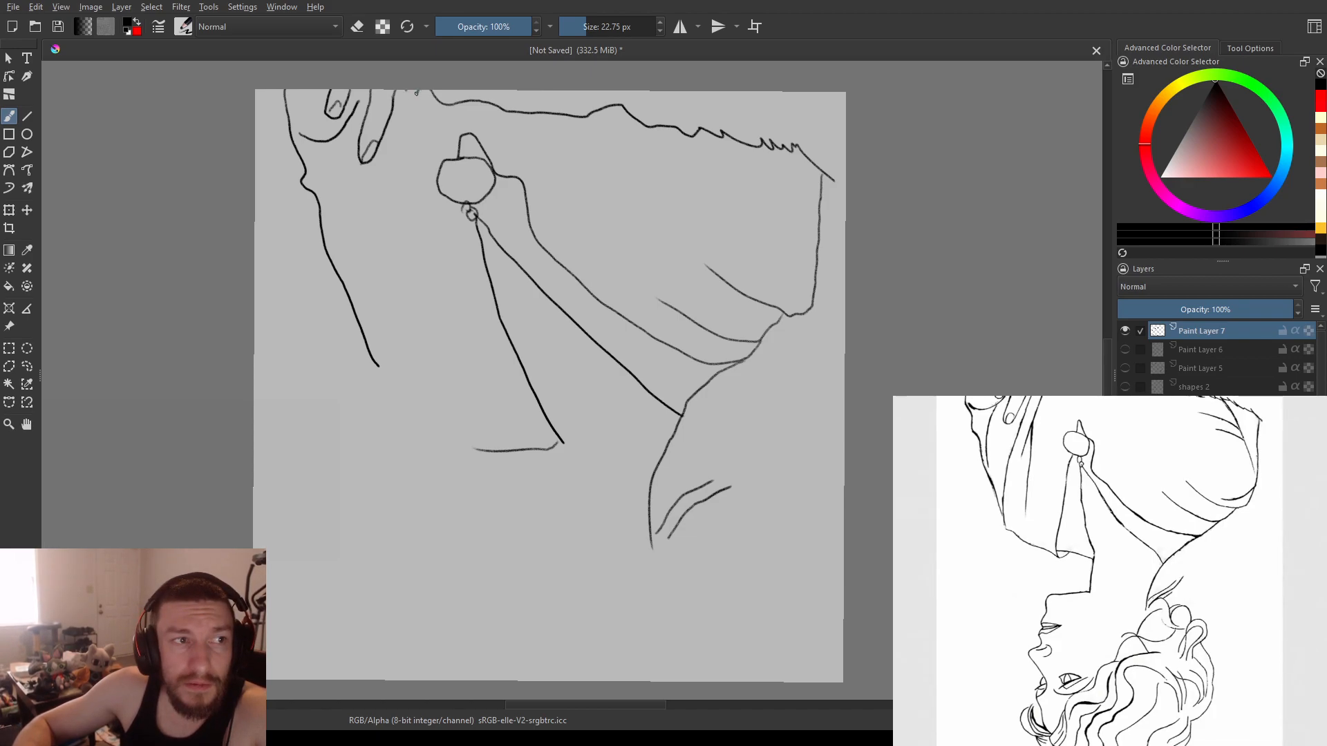
- Draw the cloth's long inner folds below the fingers and complete its lower hem and the edge up to the round shape
left_click_drag(416, 92, 388, 245)
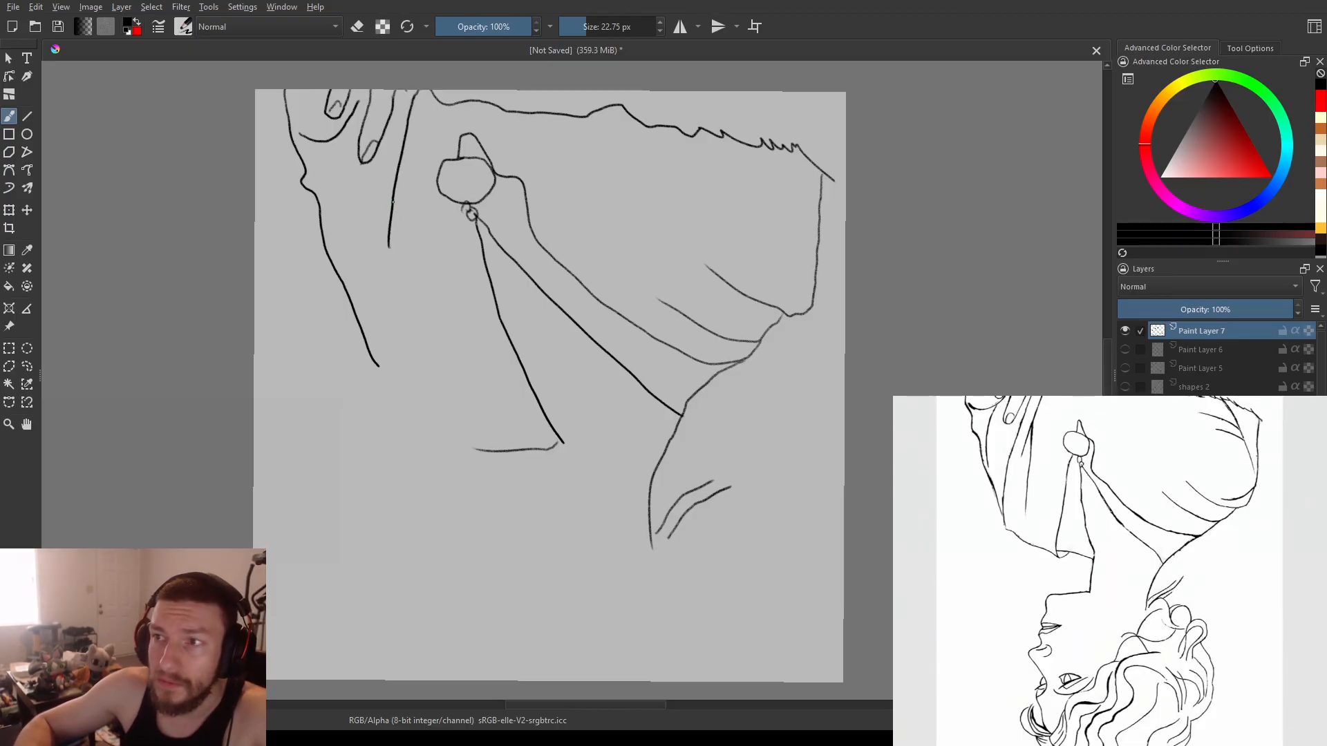
left_click_drag(393, 203, 464, 391)
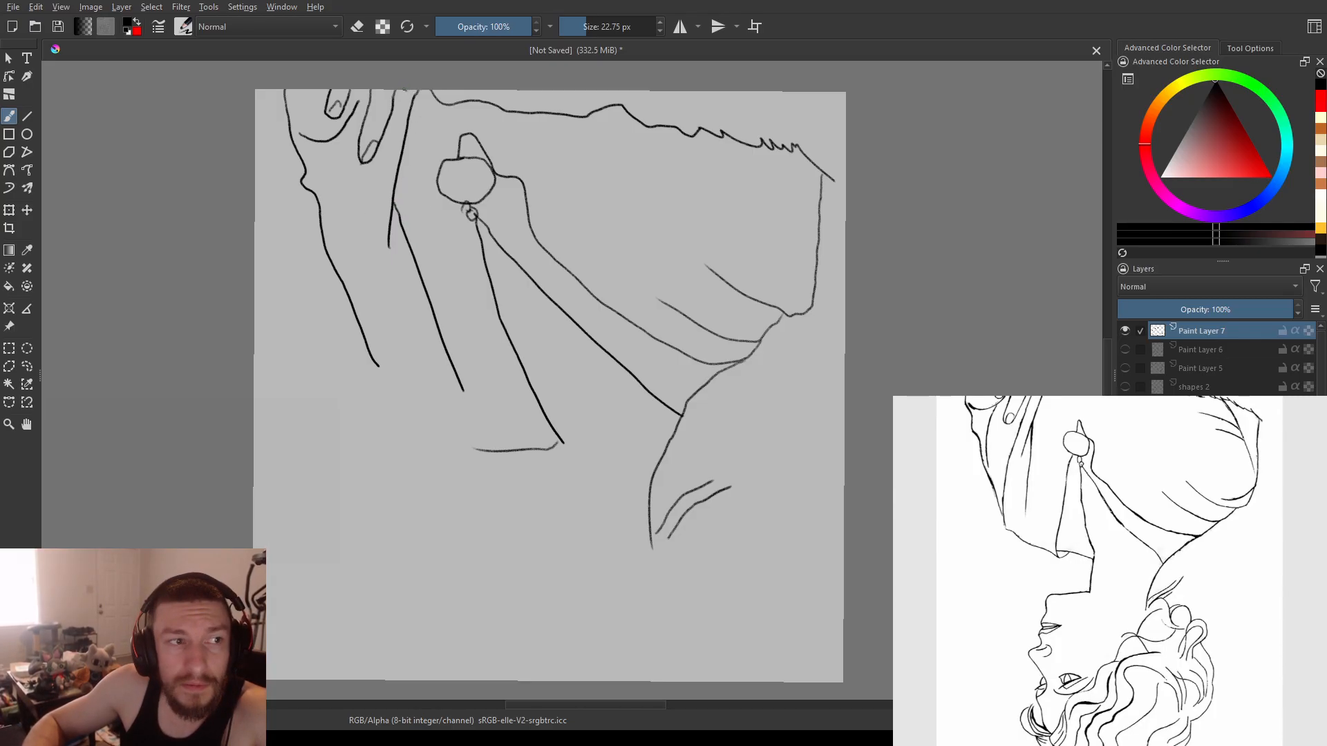
mouse_move(400, 92)
left_mouse_down()
mouse_move(372, 224)
mouse_move(385, 413)
left_mouse_up()
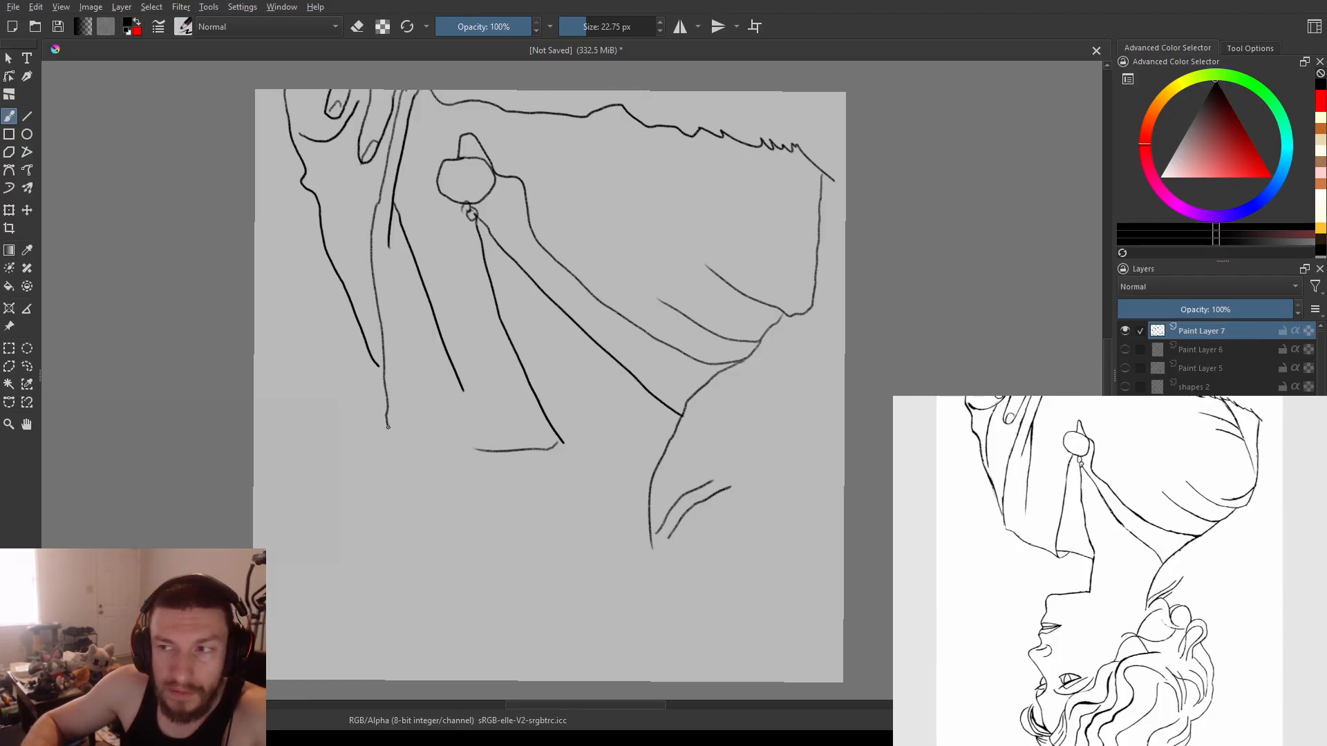
left_click_drag(412, 440, 500, 452)
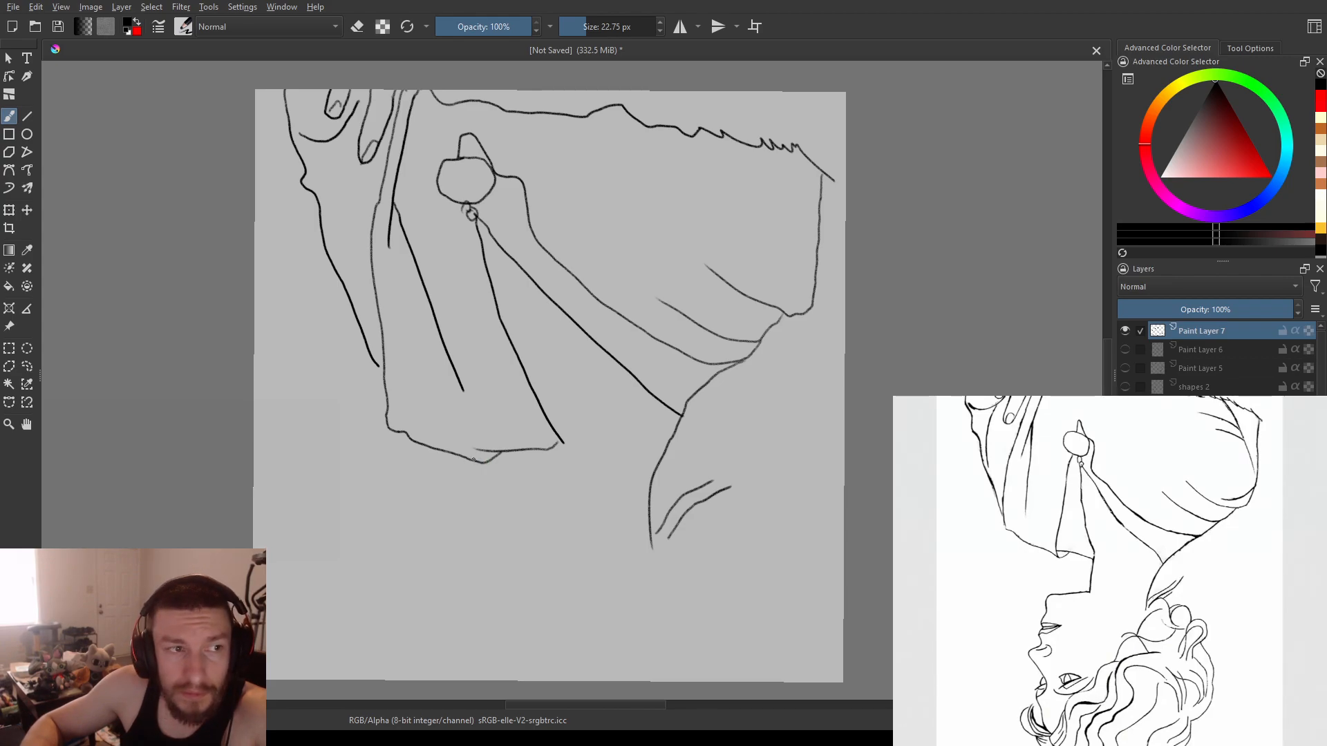
left_click_drag(468, 456, 456, 201)
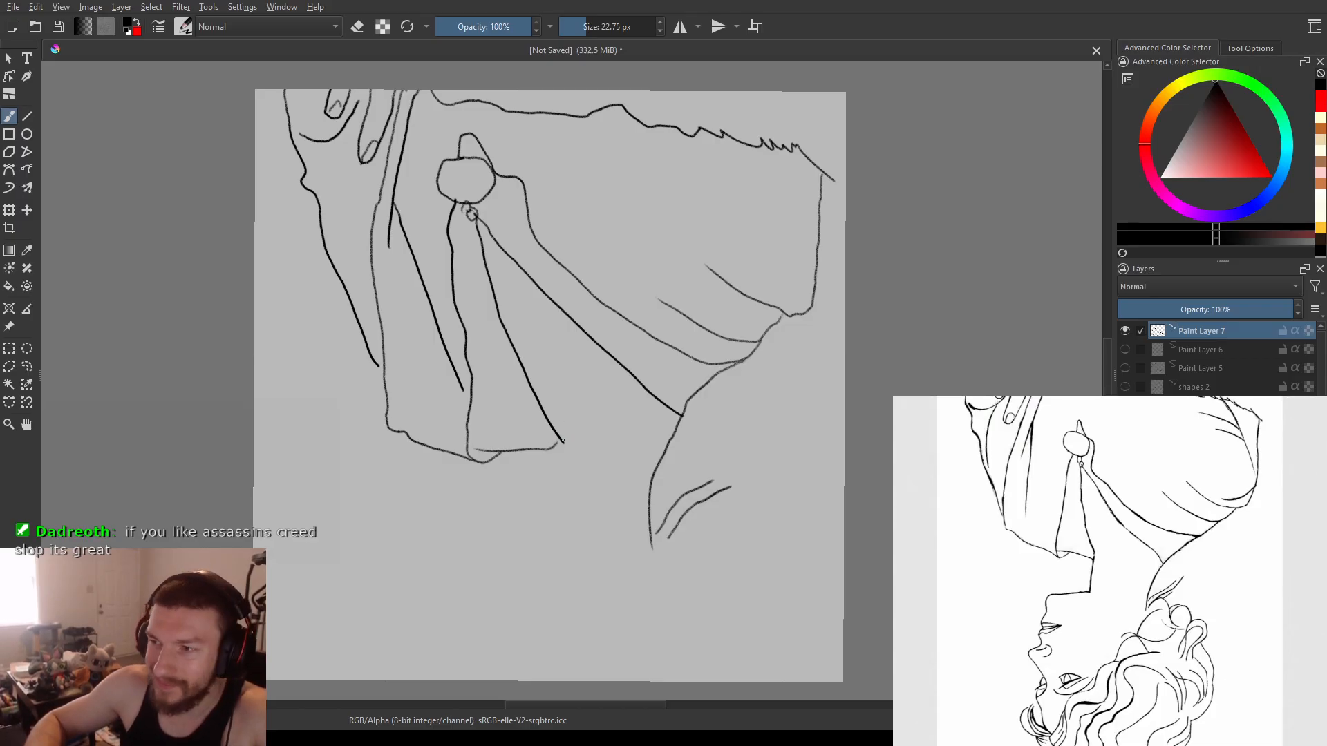
- Draw the upside-down face's profile from neck and chin to the forehead, plus a short curved hair line below the nape
mouse_move(561, 442)
left_mouse_down()
mouse_move(557, 518)
mouse_move(475, 523)
mouse_move(487, 579)
mouse_move(471, 592)
mouse_move(470, 642)
left_mouse_up()
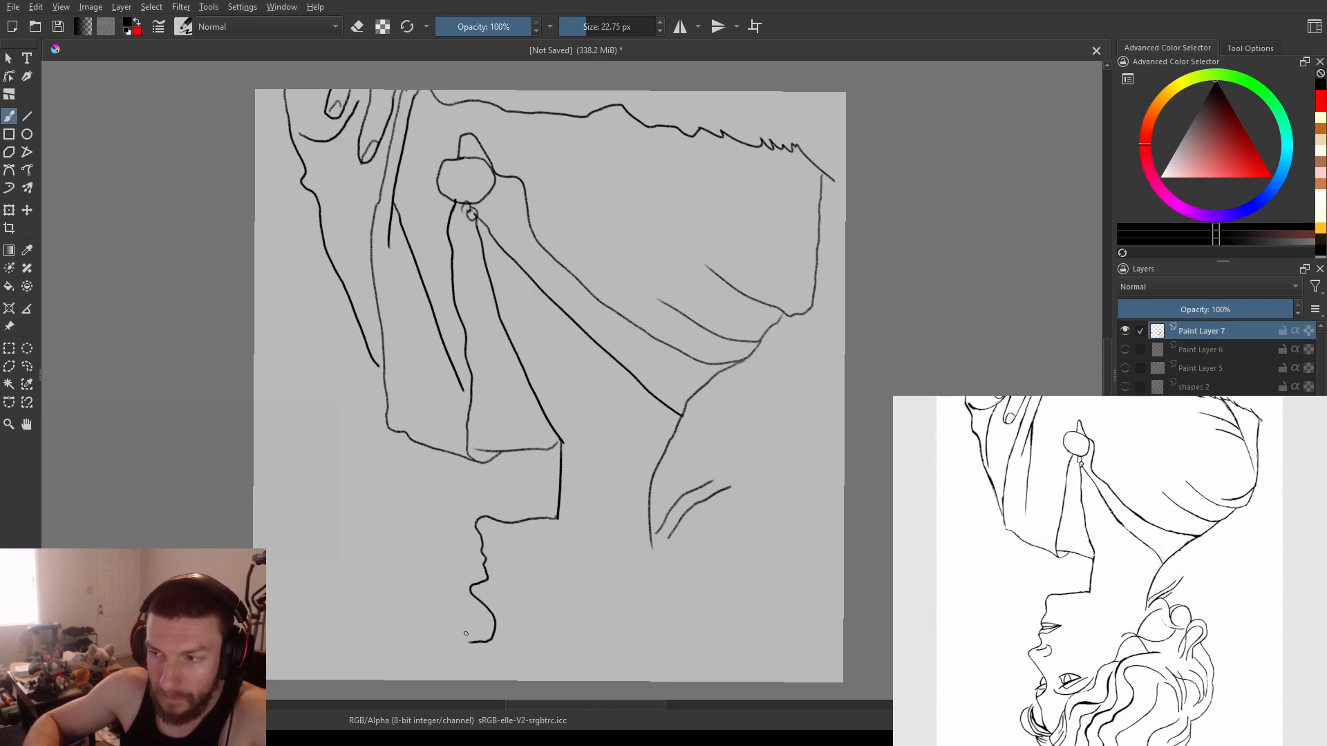
left_click_drag(469, 642, 511, 680)
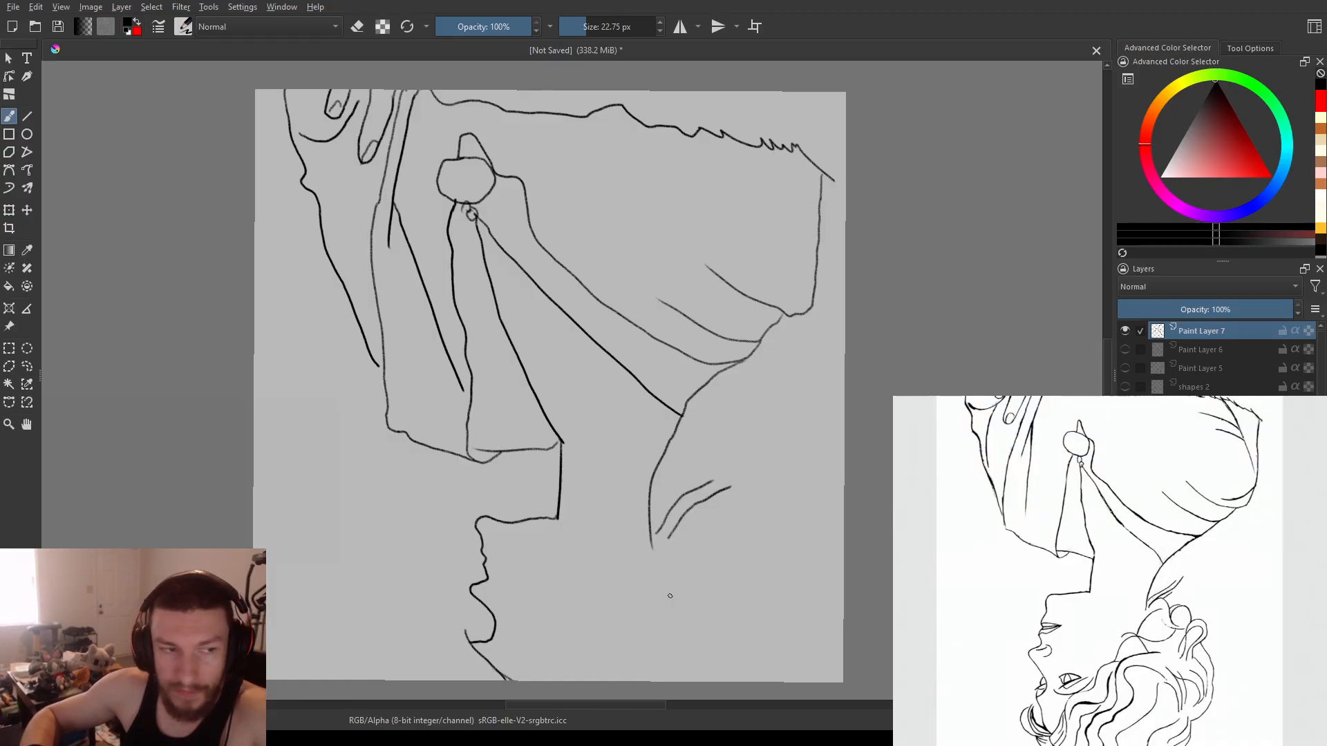
mouse_move(657, 577)
left_mouse_down()
mouse_move(615, 532)
mouse_move(639, 512)
mouse_move(704, 559)
left_mouse_up()
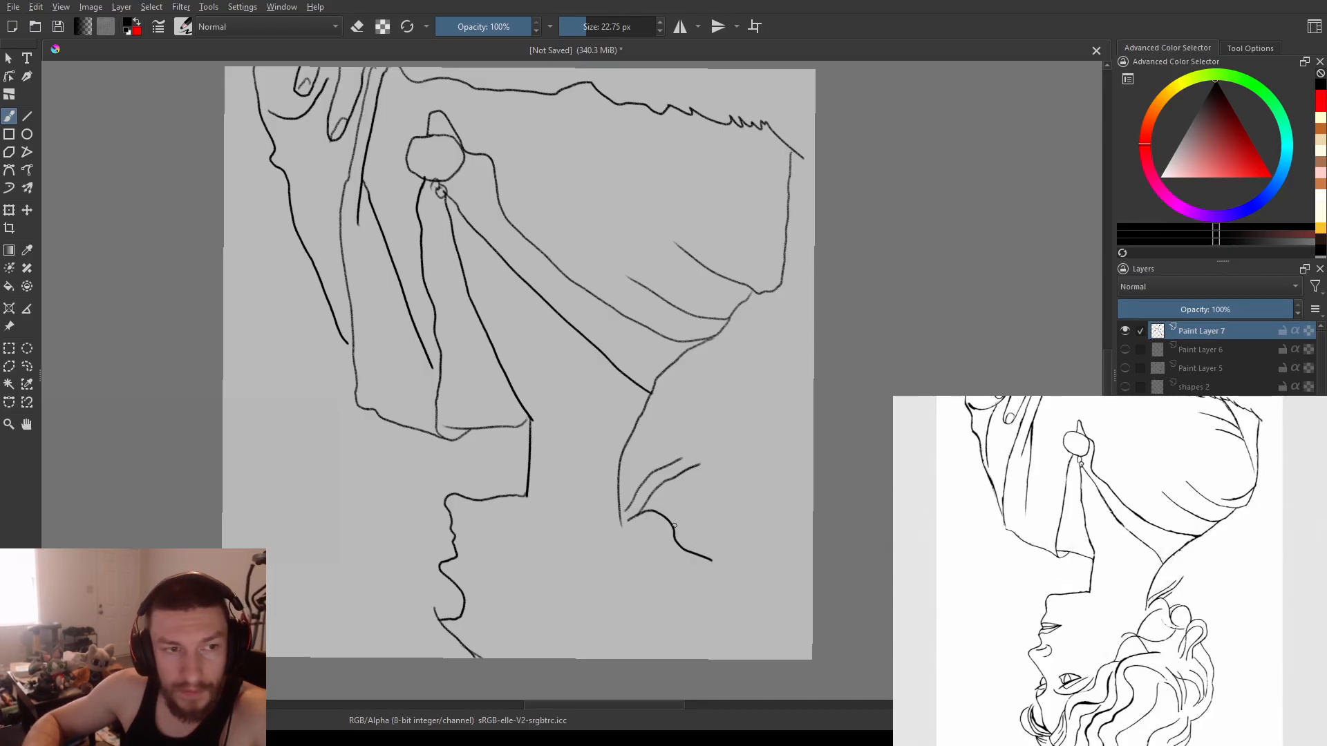
- Draw the first hair strands below the nape: short parallel curves, an arc crossing them and wavy locks running to the canvas's lower edge
left_click_drag(655, 512, 682, 503)
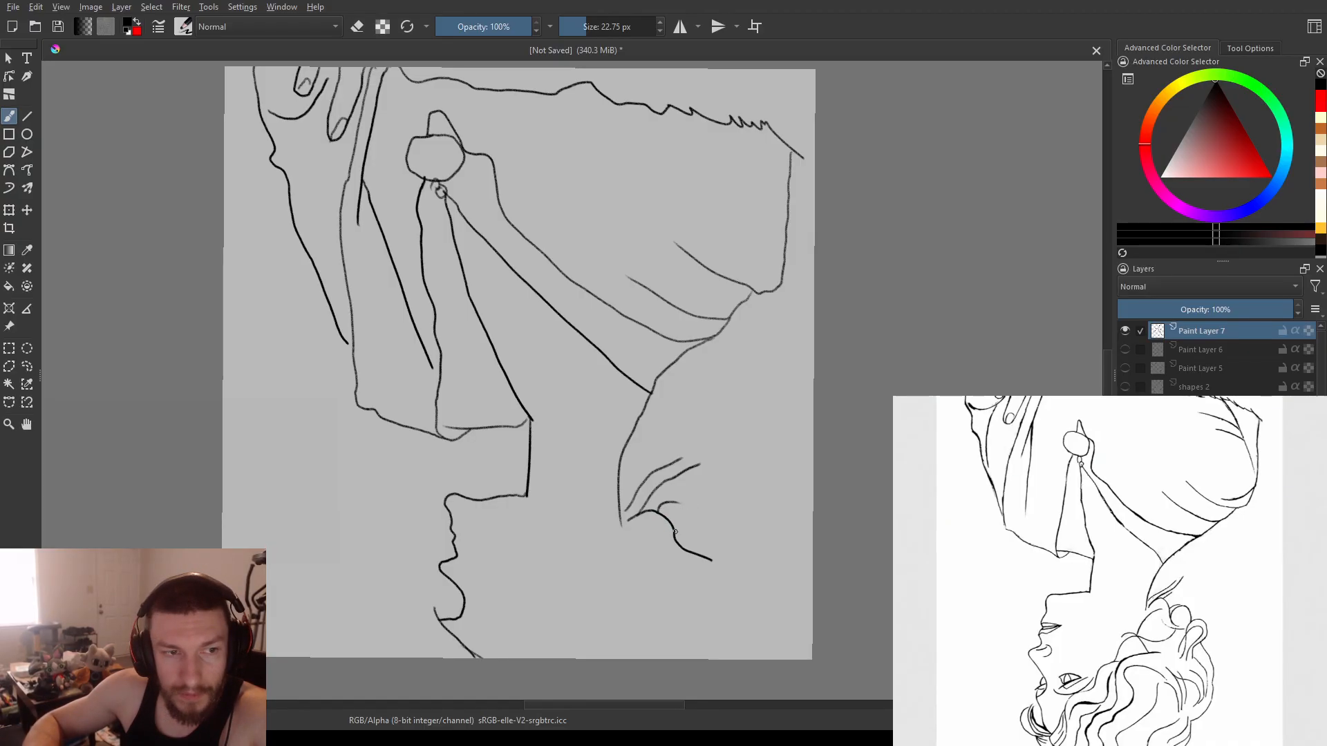
left_click_drag(677, 530, 696, 523)
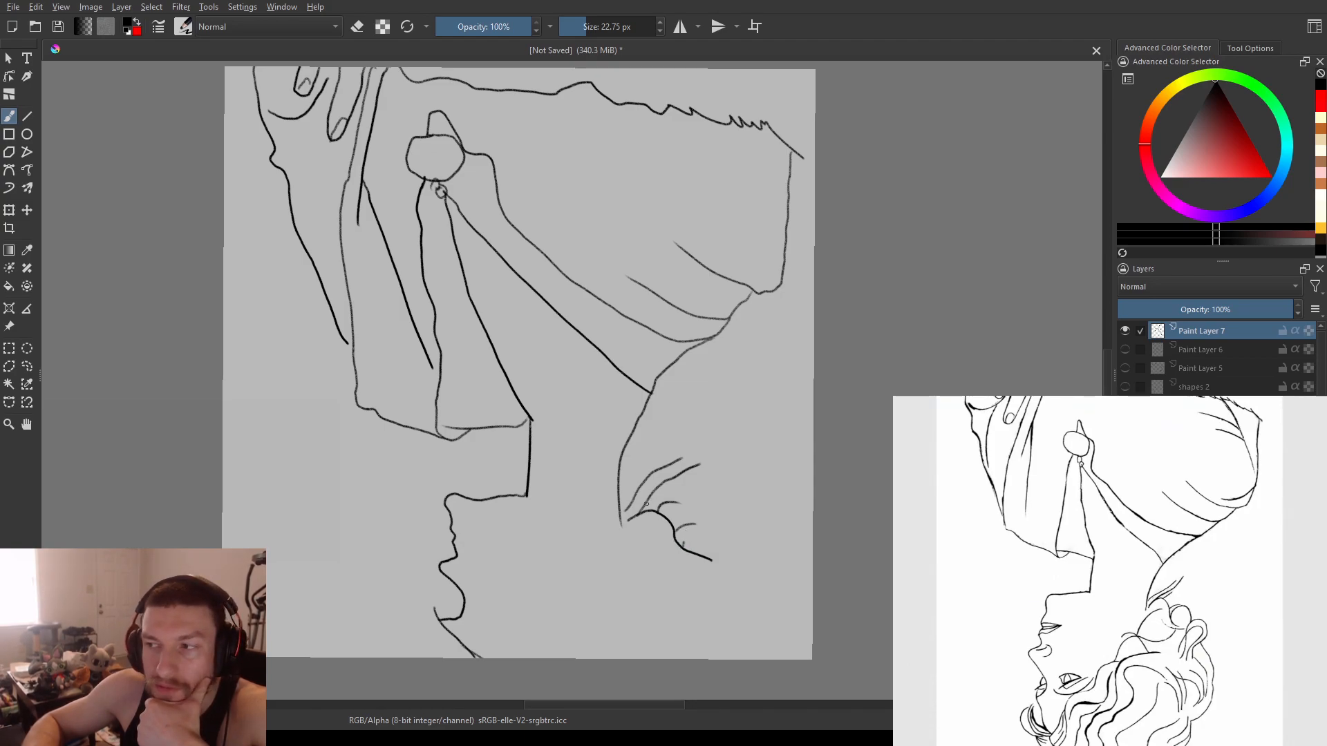
left_click_drag(670, 555, 718, 576)
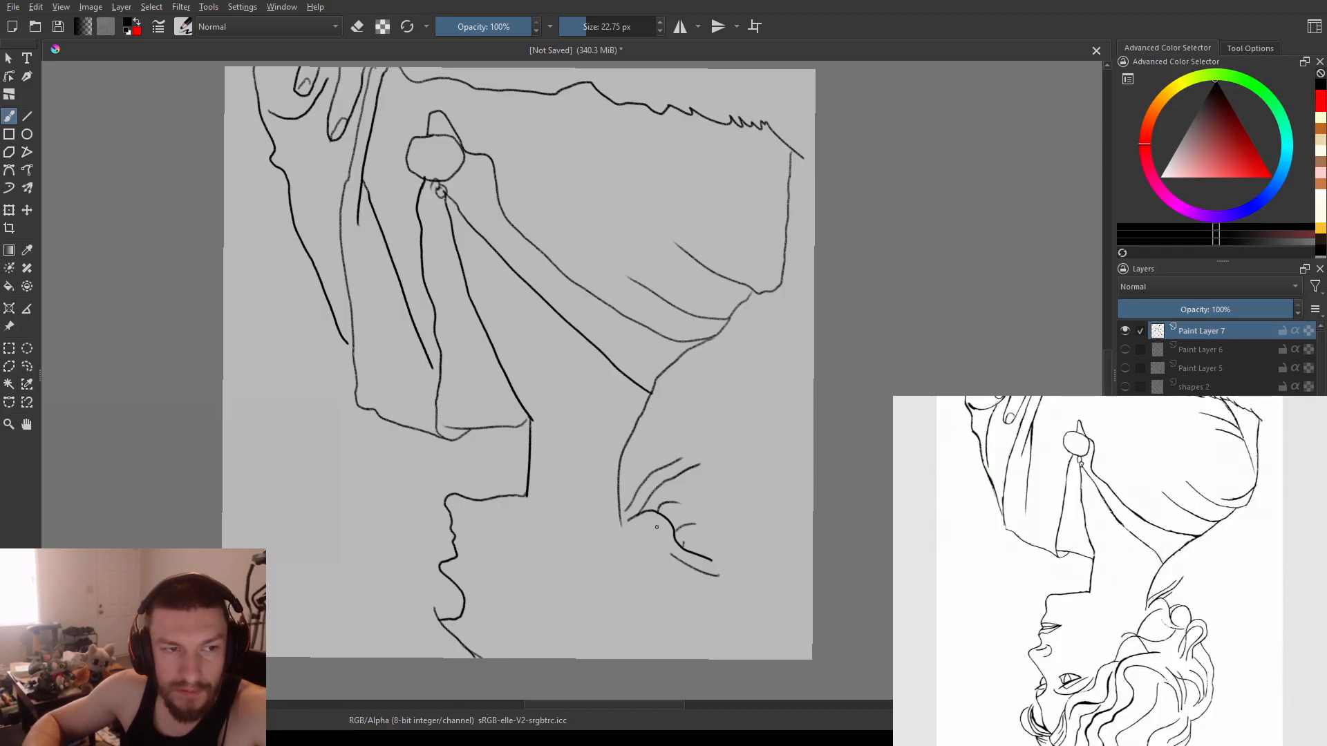
left_click_drag(657, 527, 622, 578)
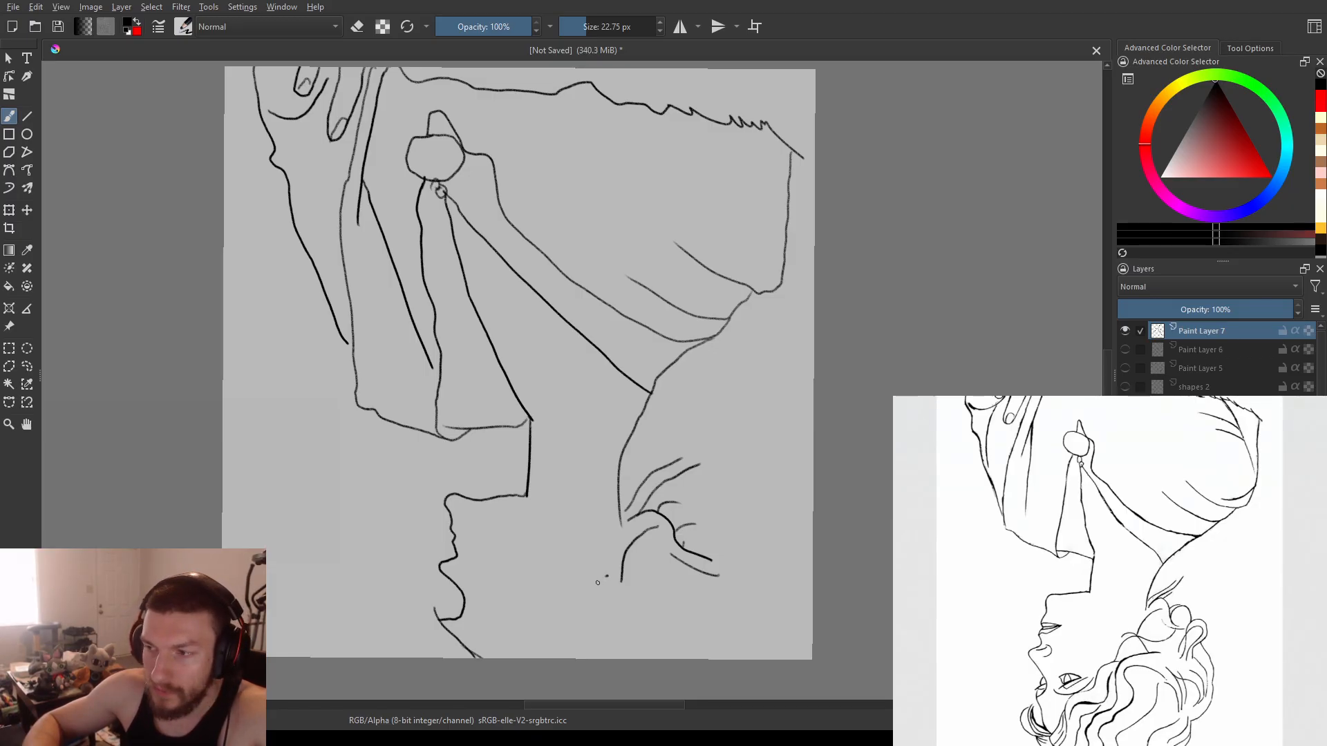
mouse_move(592, 579)
left_mouse_down()
mouse_move(626, 580)
mouse_move(651, 606)
mouse_move(623, 604)
mouse_move(596, 626)
mouse_move(606, 658)
left_mouse_up()
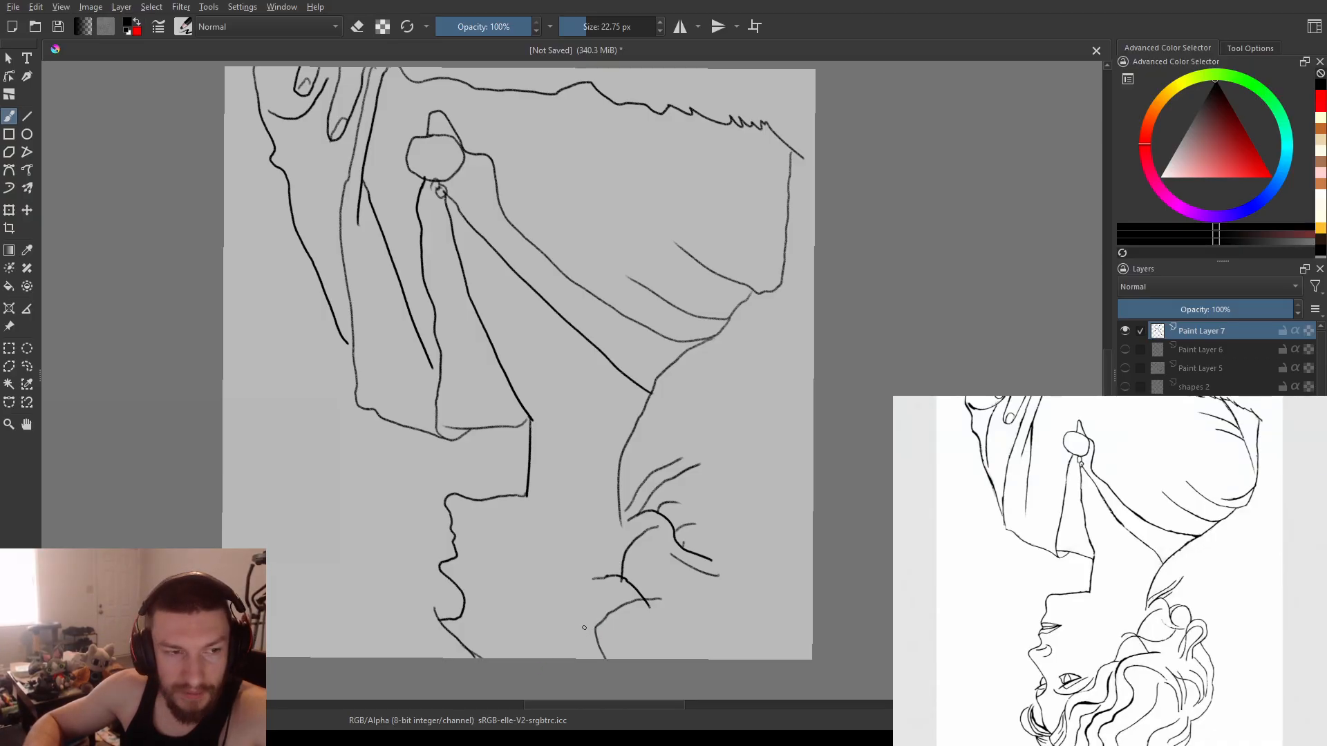
left_click_drag(578, 614, 566, 659)
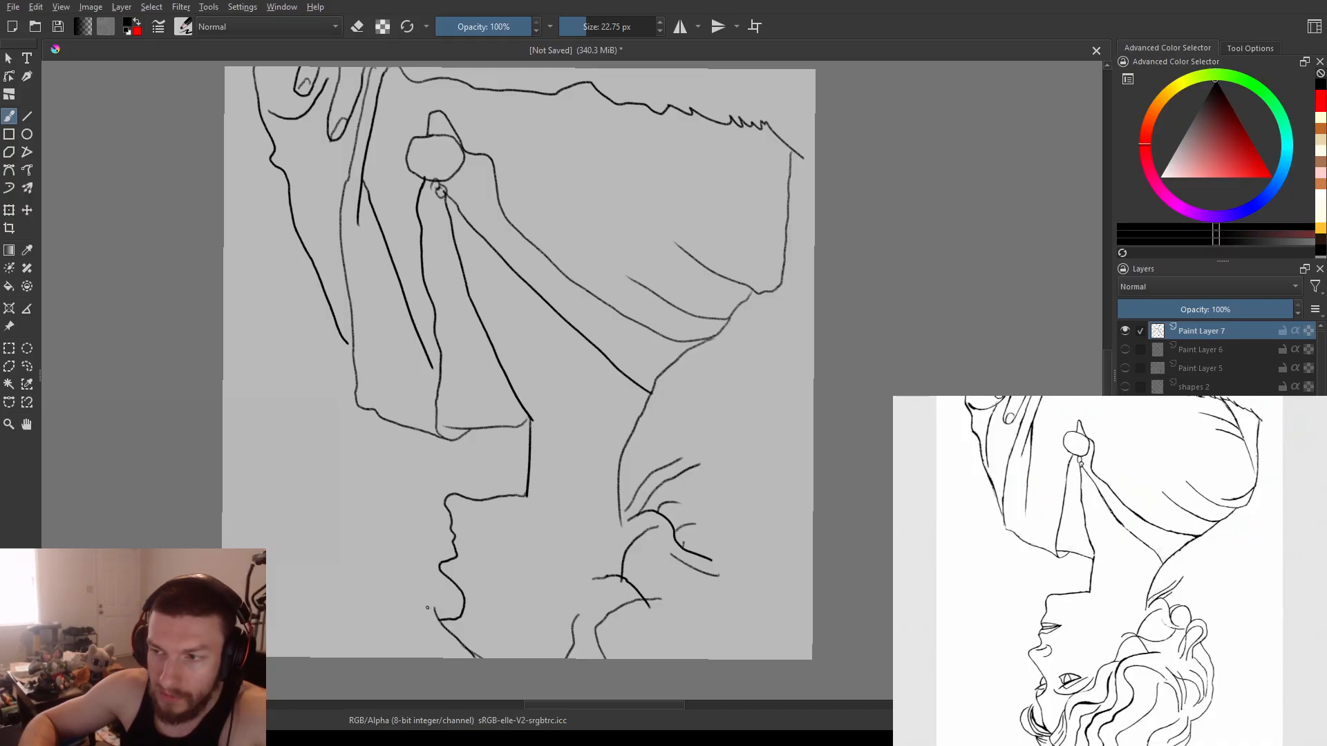
- Draw the upside-down face's far eye and brow, the nostril curve and the lips along the profile line
mouse_move(436, 606)
left_mouse_down()
mouse_move(467, 603)
mouse_move(461, 612)
left_mouse_up()
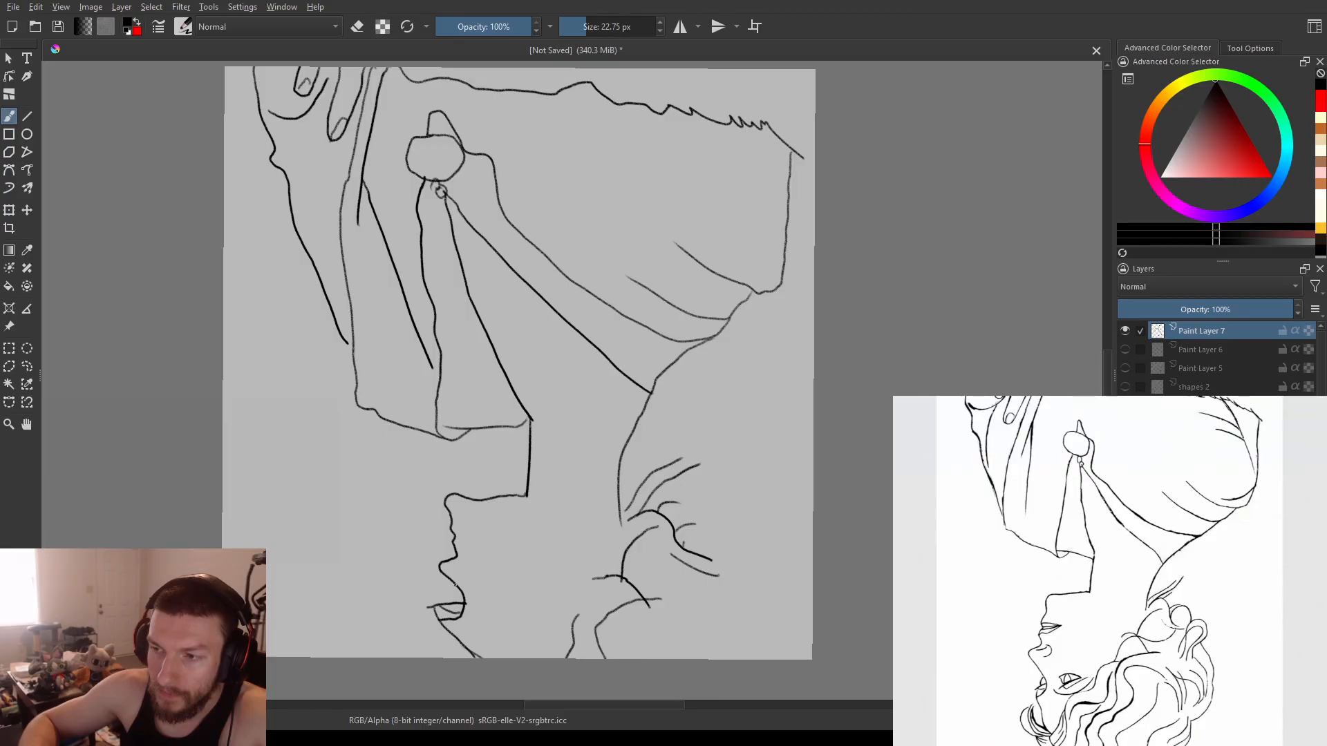
left_click_drag(448, 591, 453, 596)
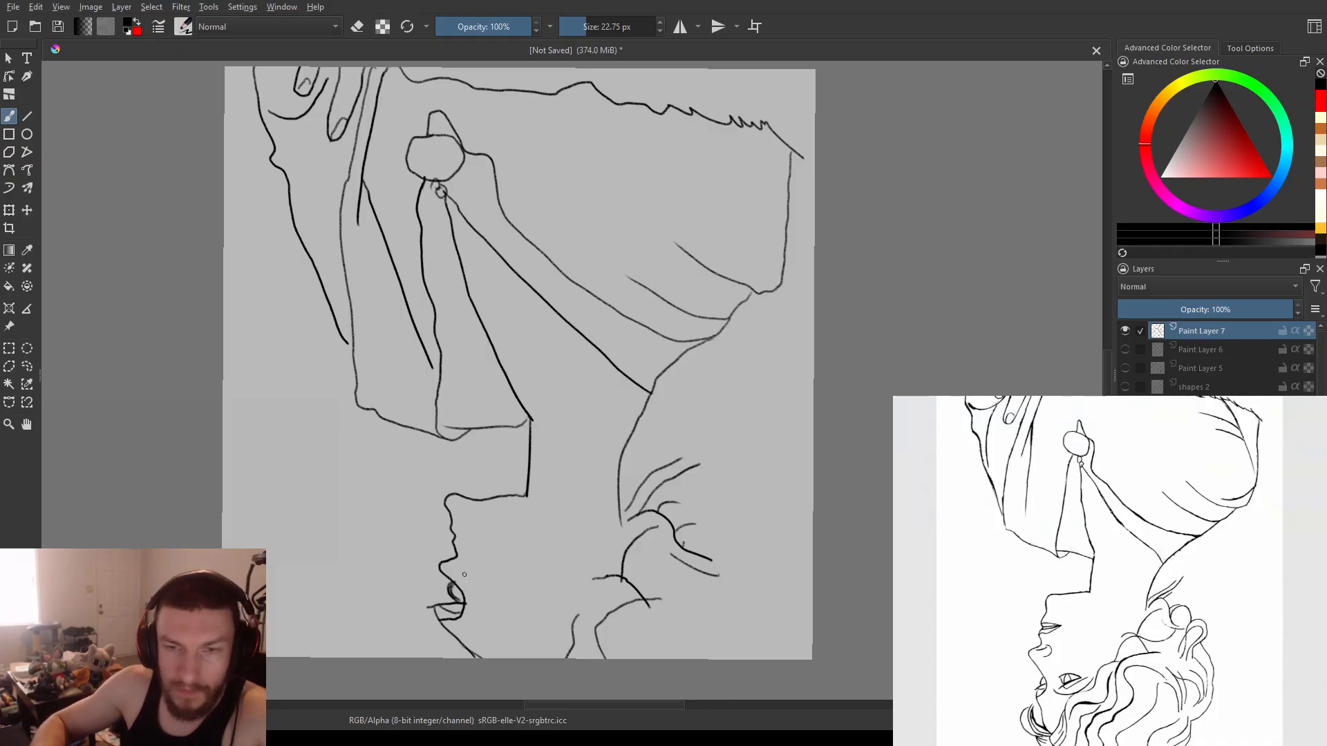
left_click_drag(455, 568, 470, 563)
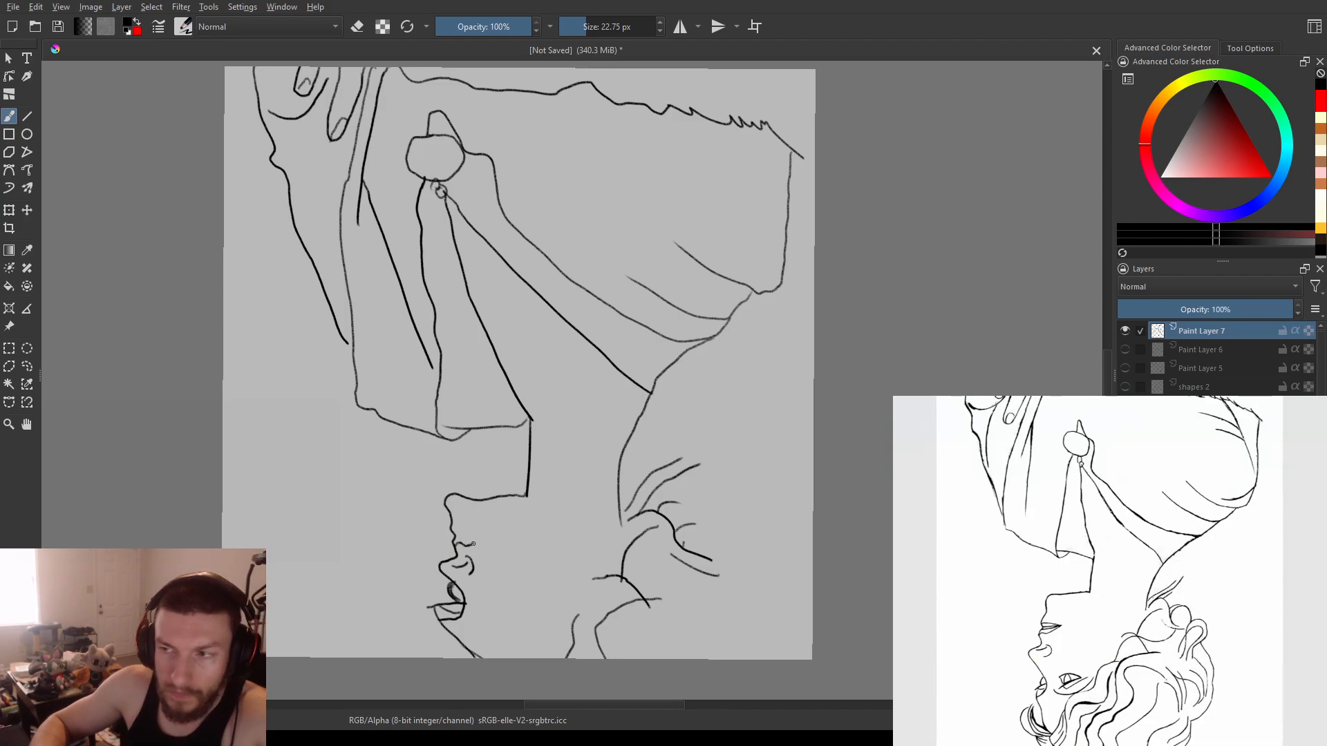
left_click_drag(470, 542, 482, 532)
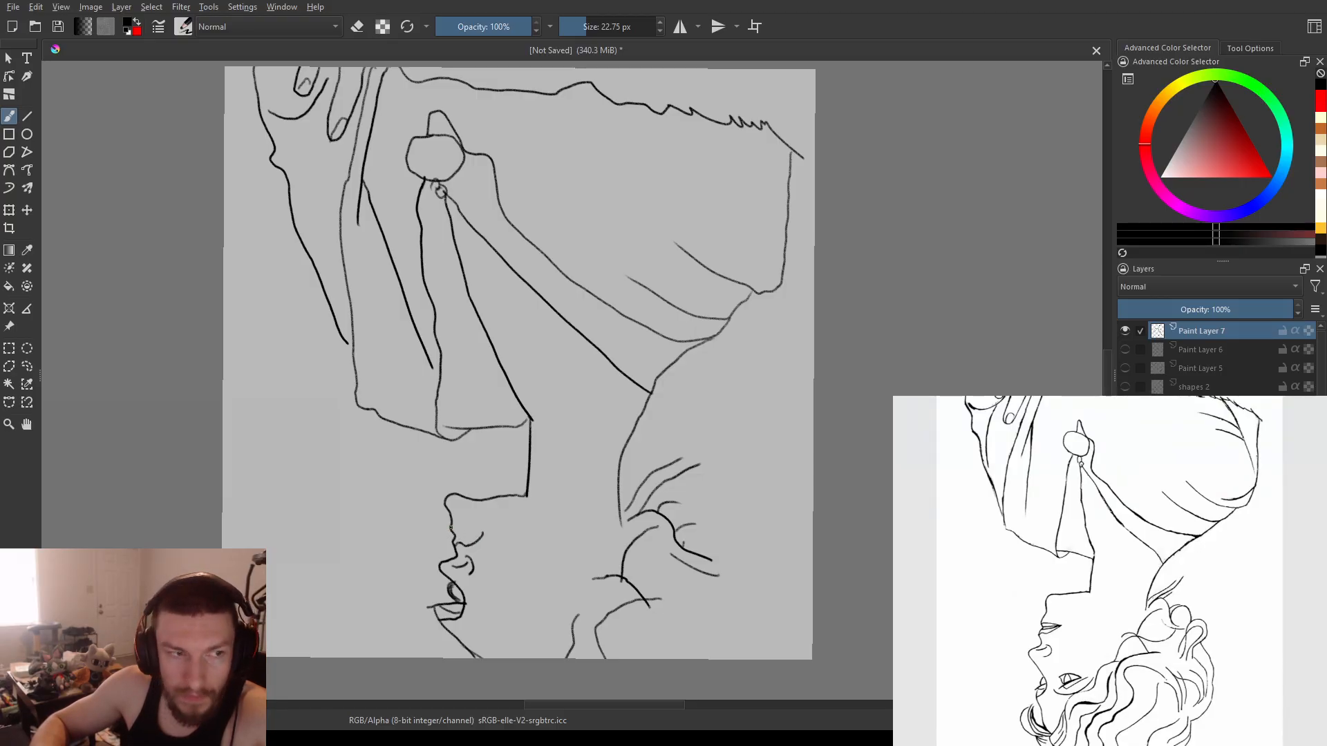
left_click_drag(451, 527, 467, 529)
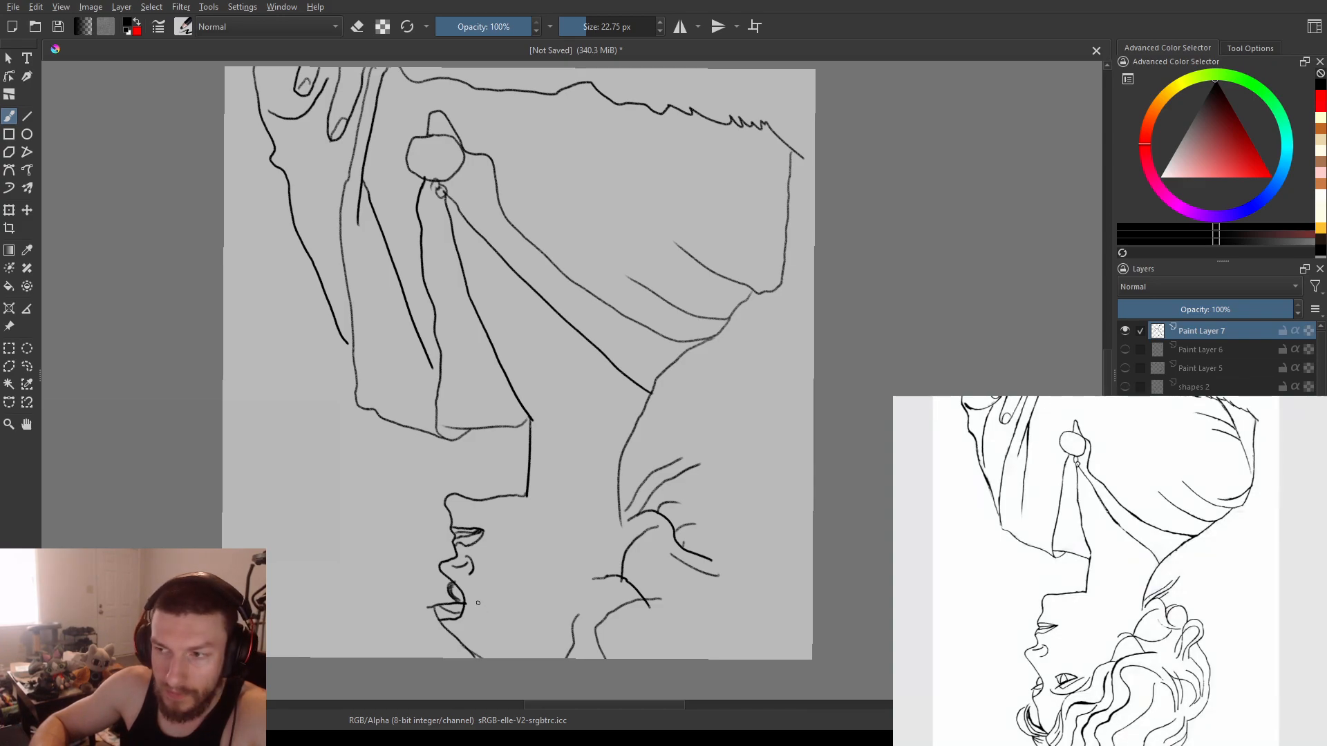
- Draw the near eye with its iris and lid lines, plus the long slanted eyebrow beside it
mouse_move(477, 603)
left_mouse_down()
mouse_move(499, 607)
mouse_move(529, 582)
mouse_move(499, 585)
mouse_move(519, 576)
left_mouse_up()
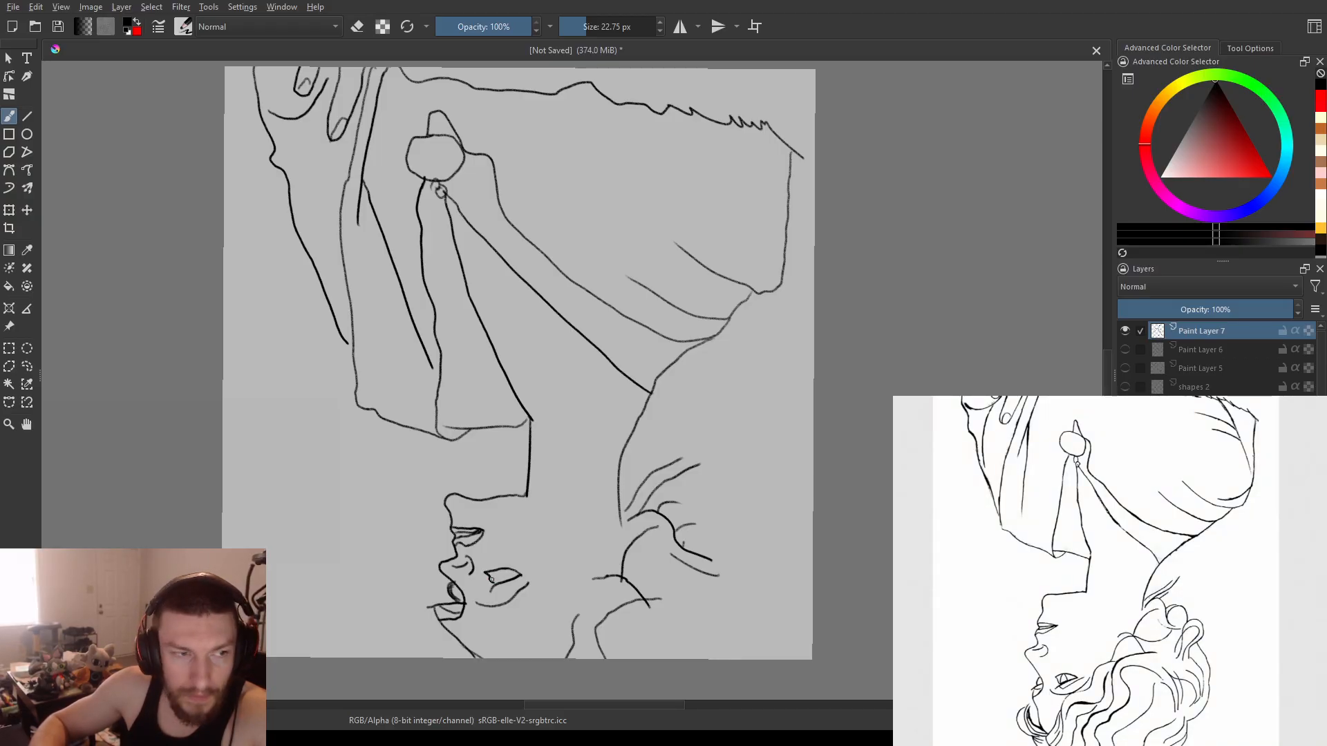
left_click_drag(499, 572, 502, 577)
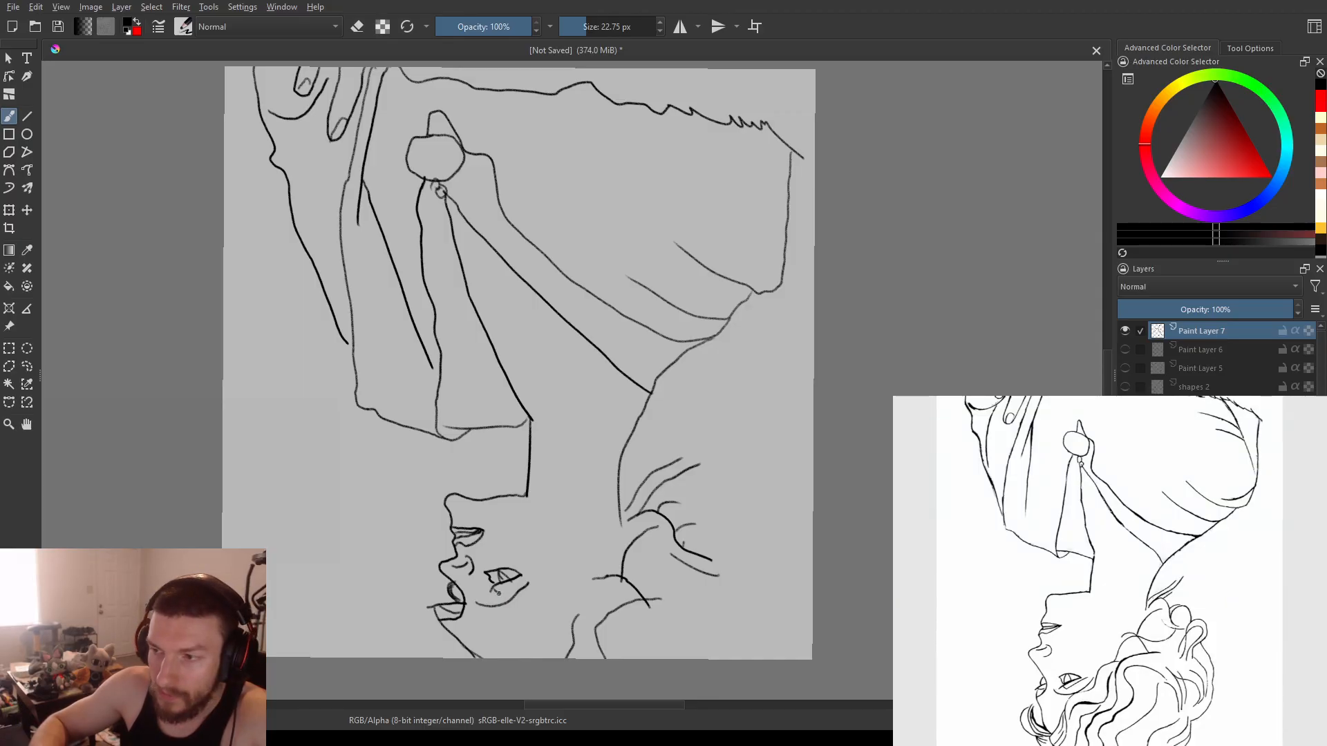
left_click_drag(511, 589, 548, 569)
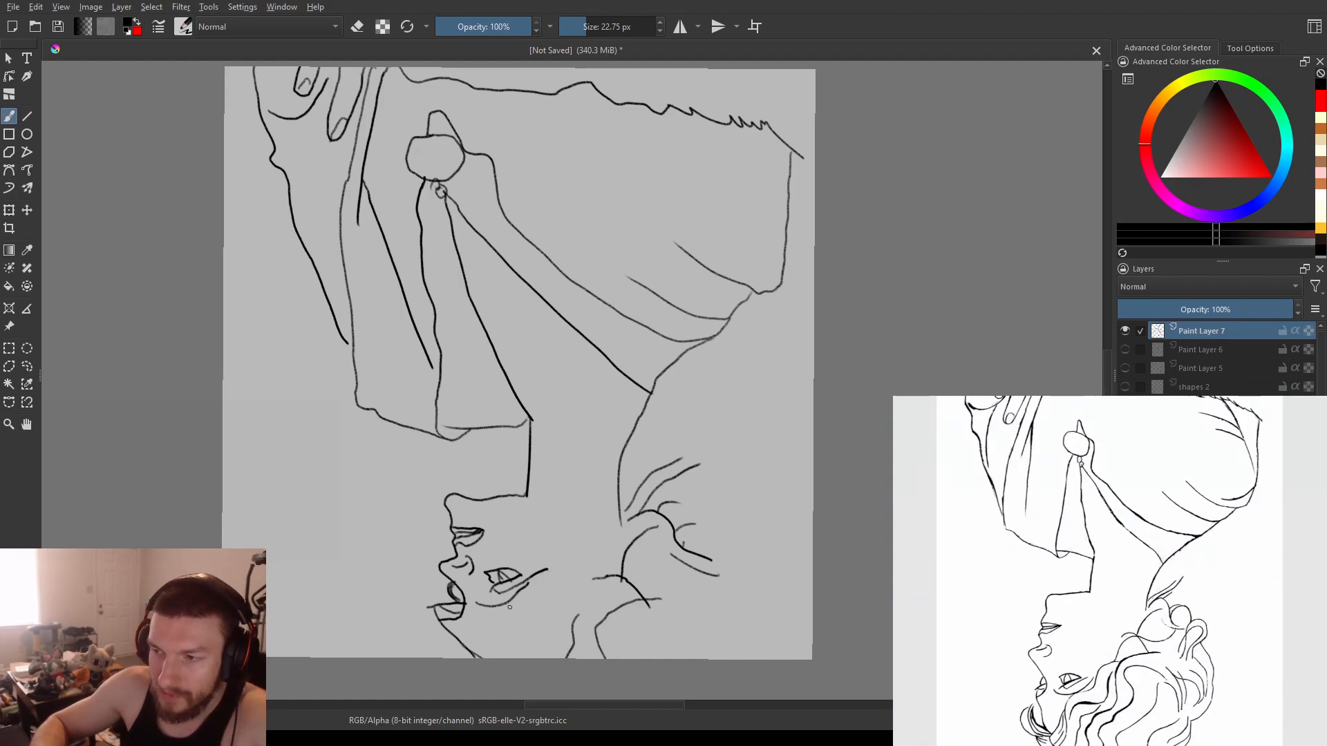
- Draw the hairline beside the eyebrow and the curved fringe strands sweeping out past the forehead
left_click_drag(515, 602, 513, 646)
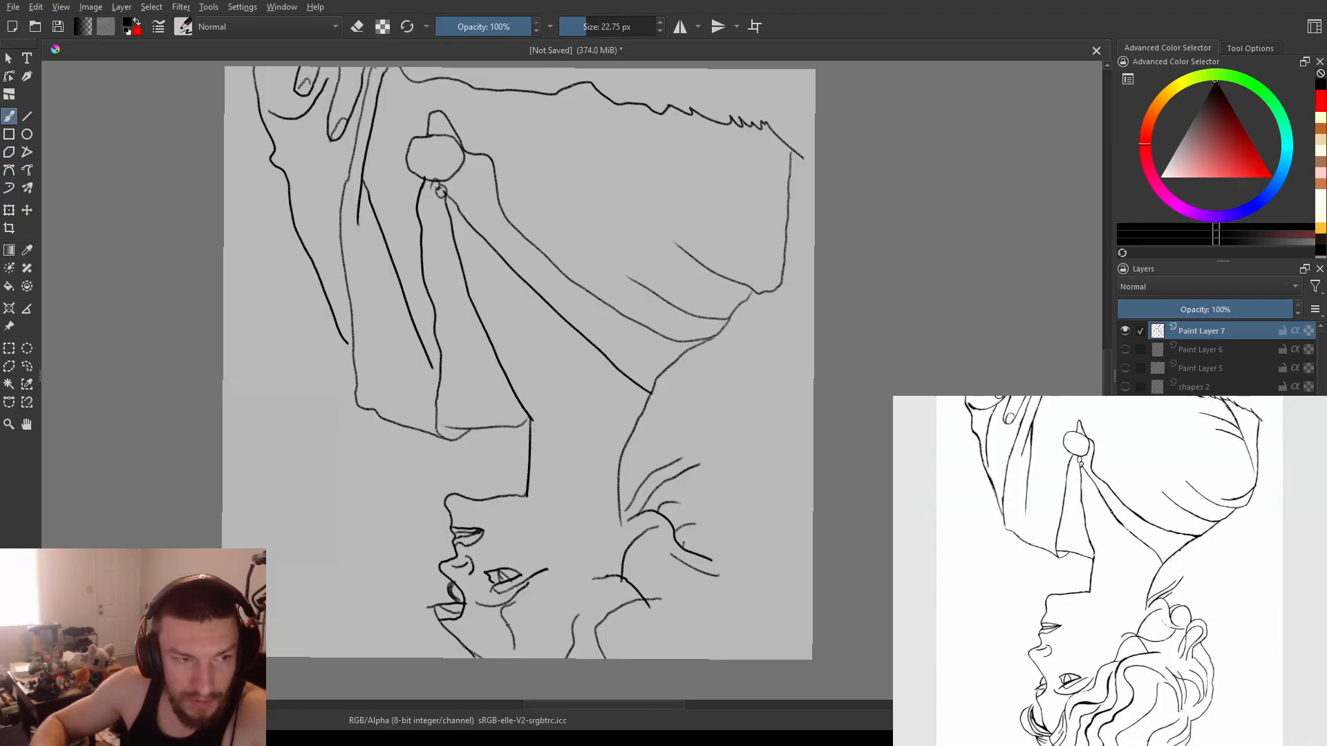
left_click_drag(503, 631, 505, 658)
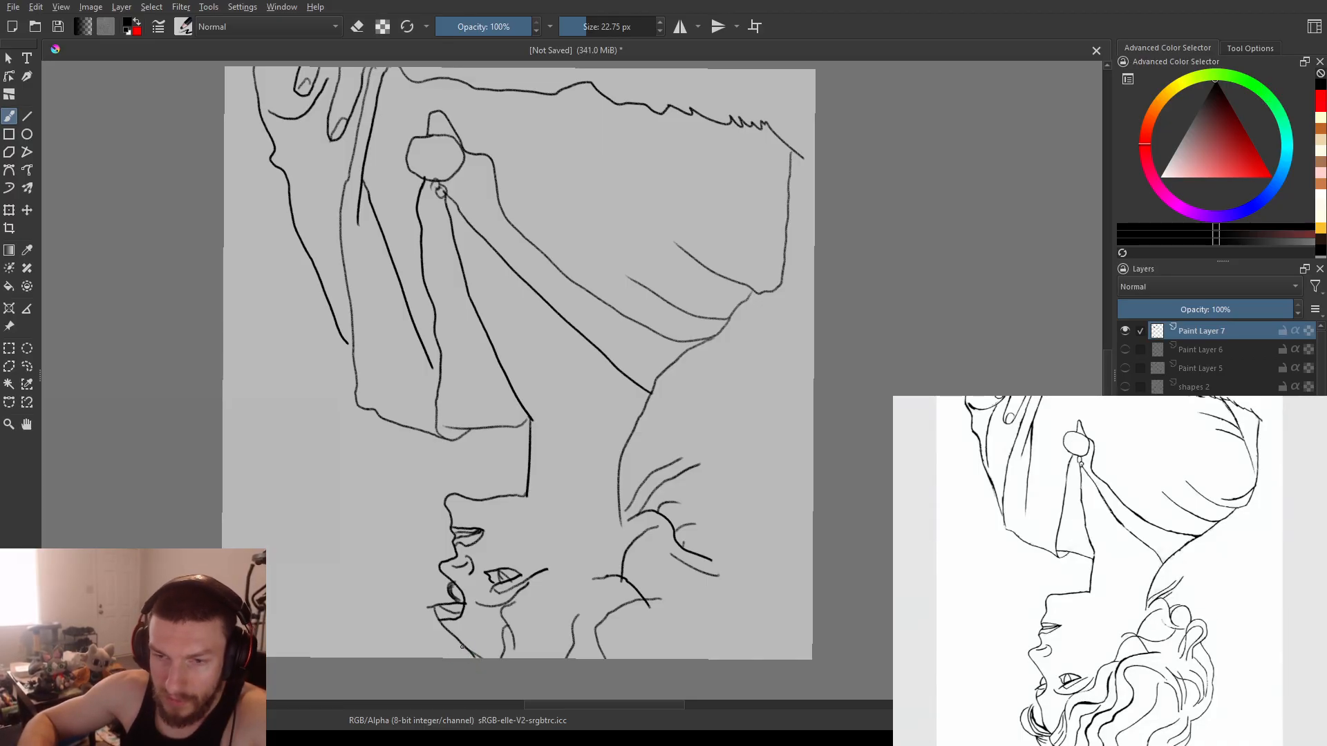
mouse_move(459, 647)
left_mouse_down()
mouse_move(414, 626)
mouse_move(456, 646)
left_mouse_up()
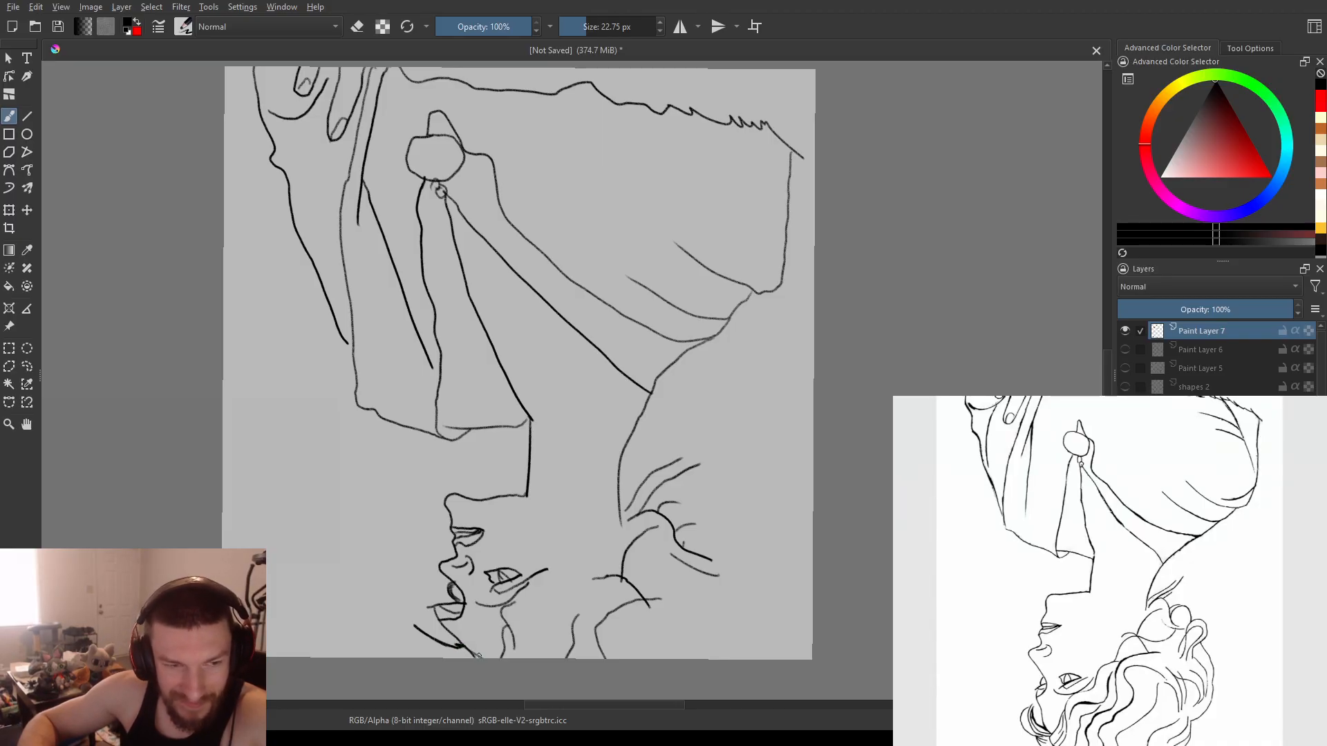
left_click_drag(464, 655, 403, 625)
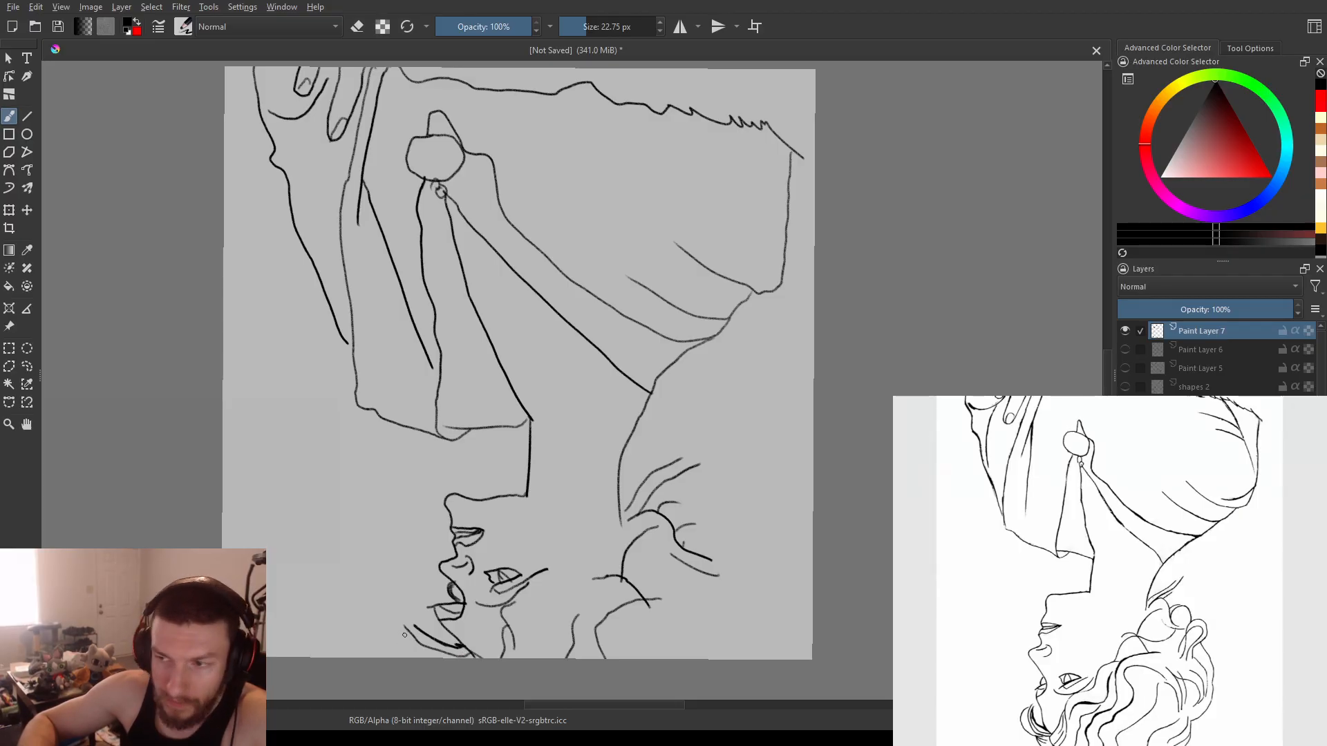
left_click_drag(404, 631, 423, 658)
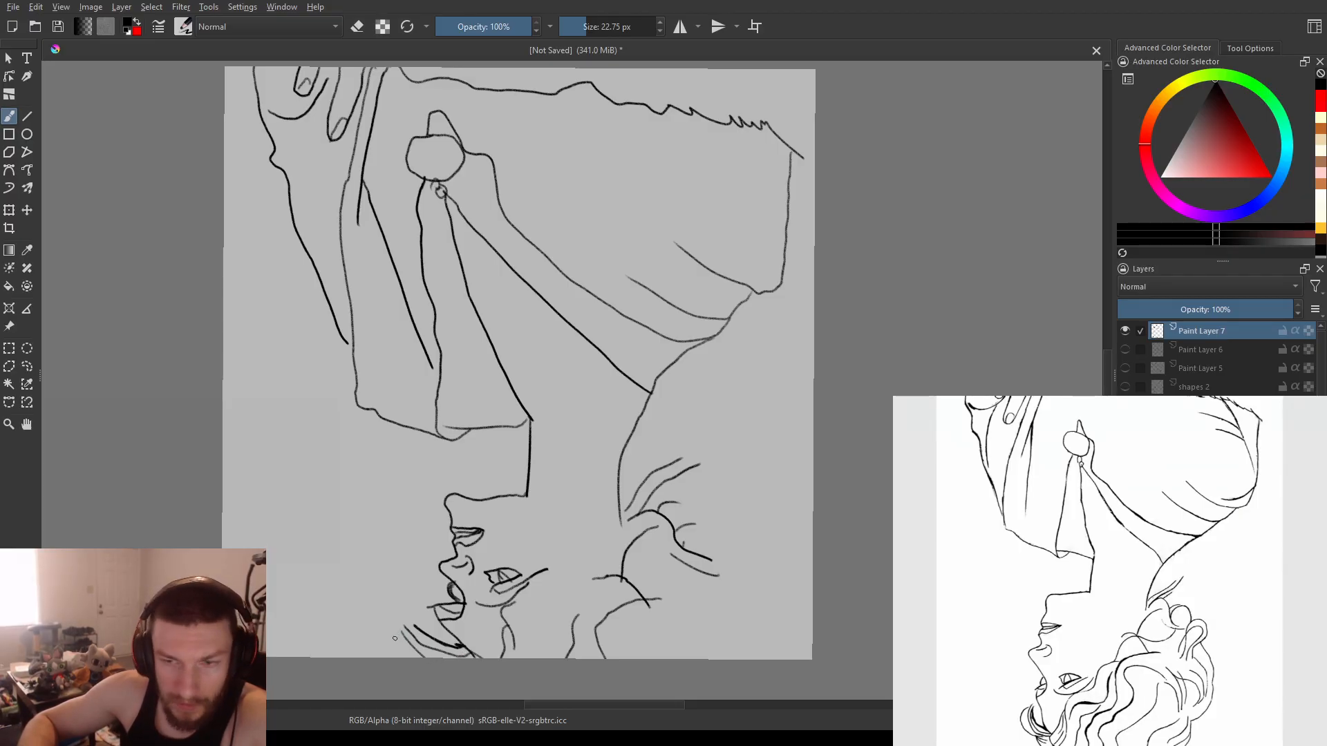
left_click_drag(394, 637, 391, 657)
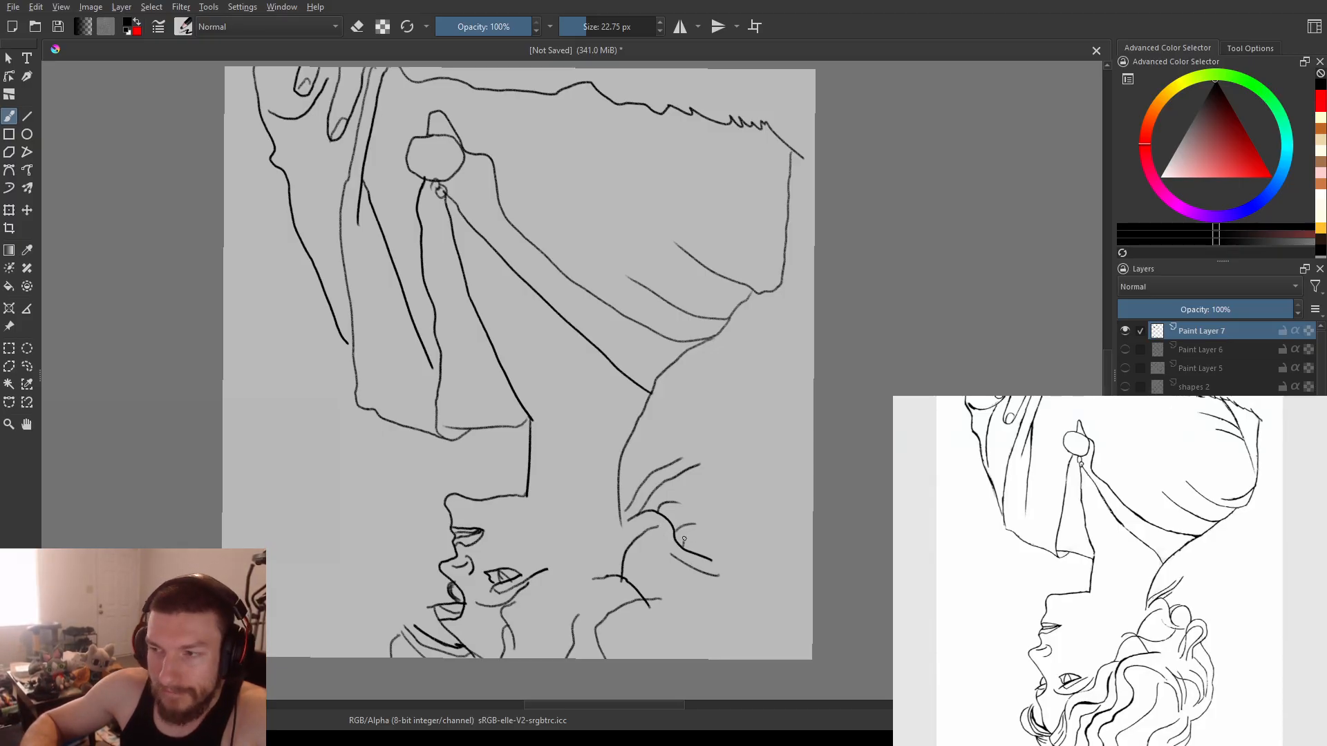
- Draw the rounded hair loop behind the nape, the outer contour of the head's back and the crossing strands inside it
mouse_move(682, 544)
left_mouse_down()
mouse_move(723, 541)
mouse_move(730, 562)
mouse_move(683, 599)
mouse_move(672, 634)
left_mouse_up()
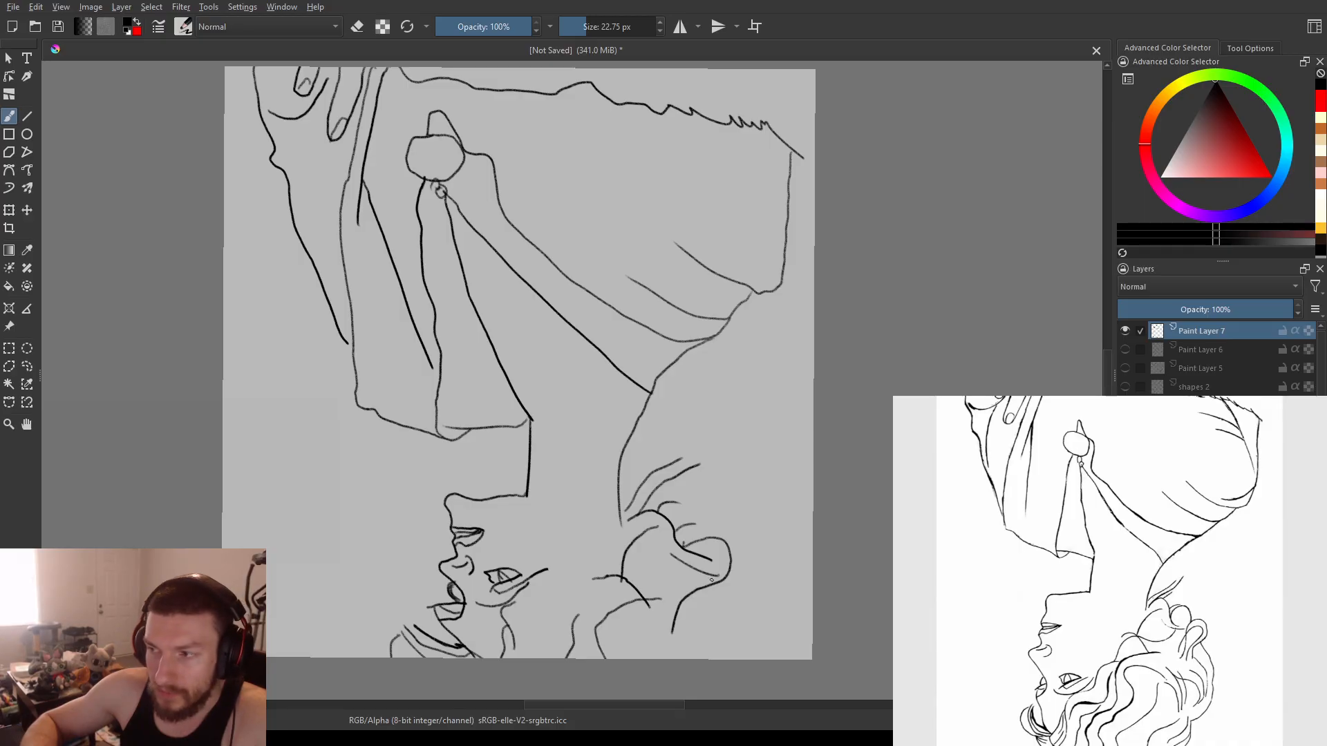
mouse_move(711, 580)
left_mouse_down()
mouse_move(732, 604)
mouse_move(746, 660)
left_mouse_up()
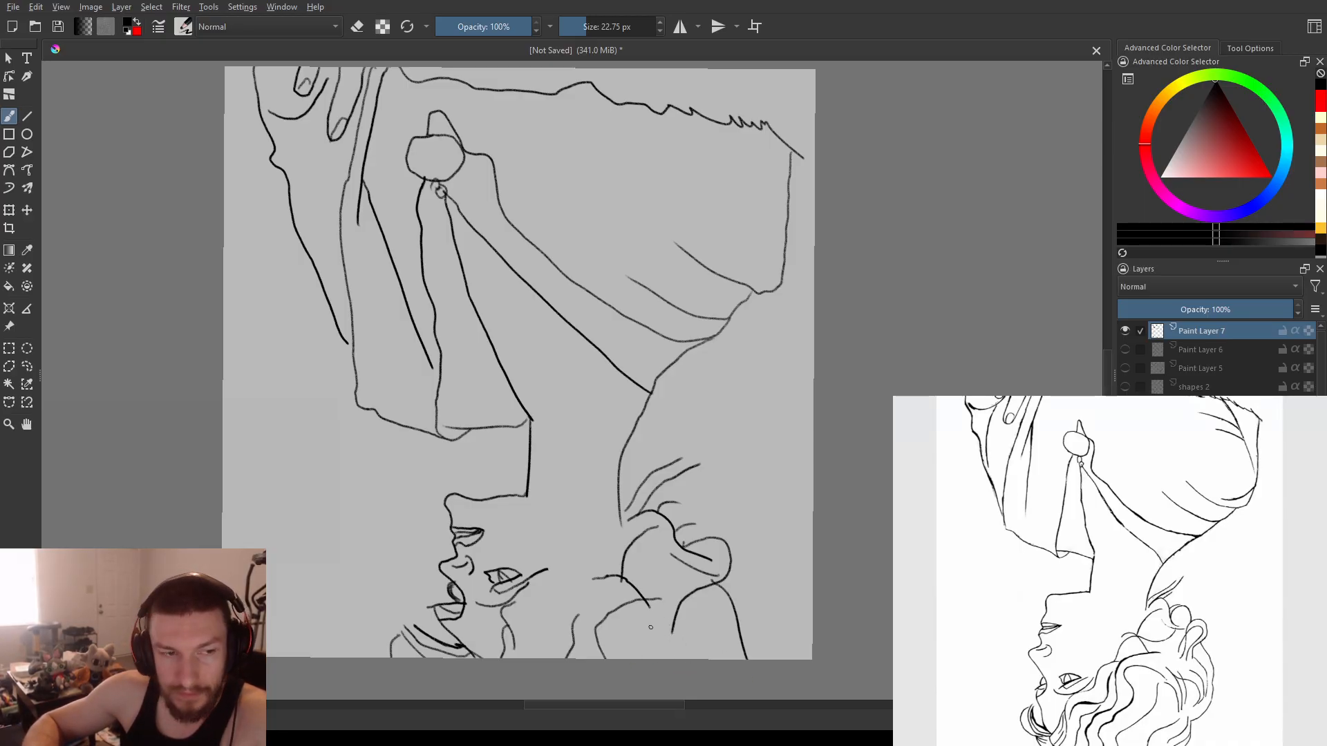
mouse_move(639, 628)
left_mouse_down()
mouse_move(693, 669)
mouse_move(633, 651)
mouse_move(635, 633)
mouse_move(676, 655)
mouse_move(706, 647)
mouse_move(658, 629)
mouse_move(705, 657)
left_mouse_up()
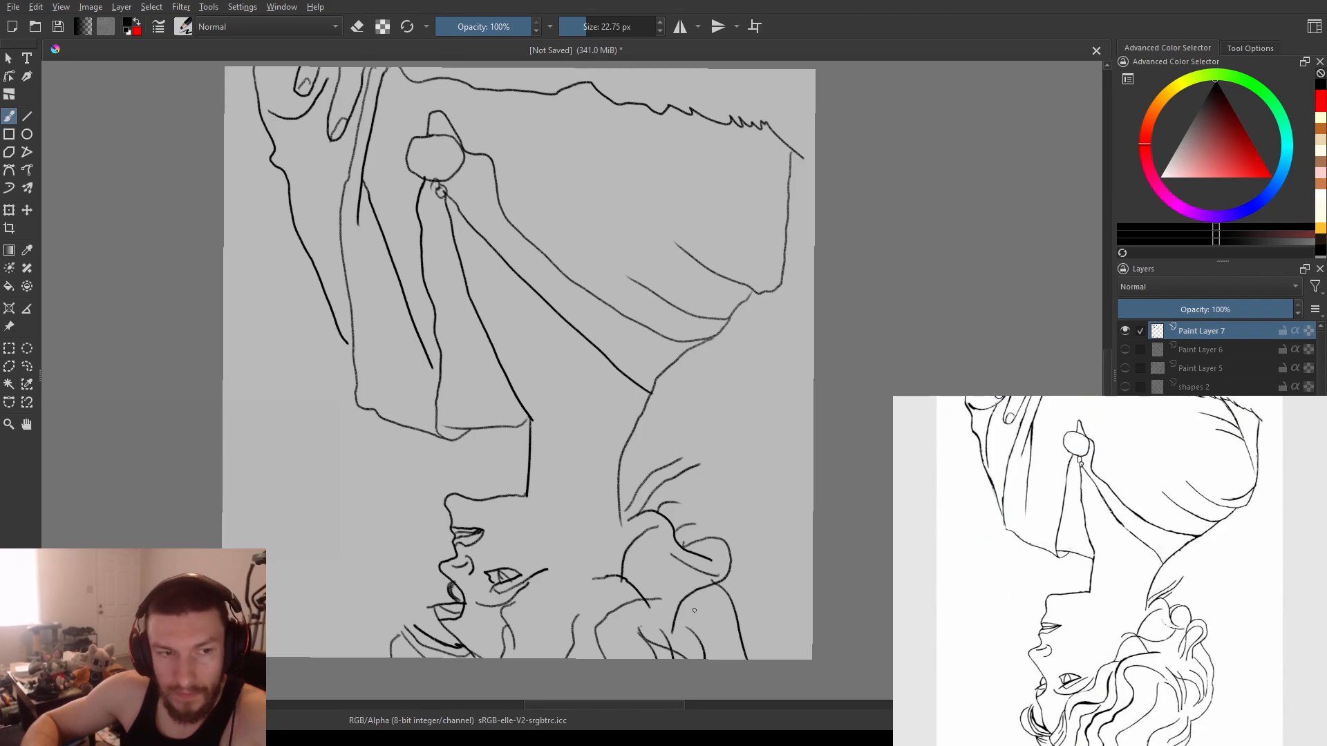
left_click_drag(690, 598, 736, 657)
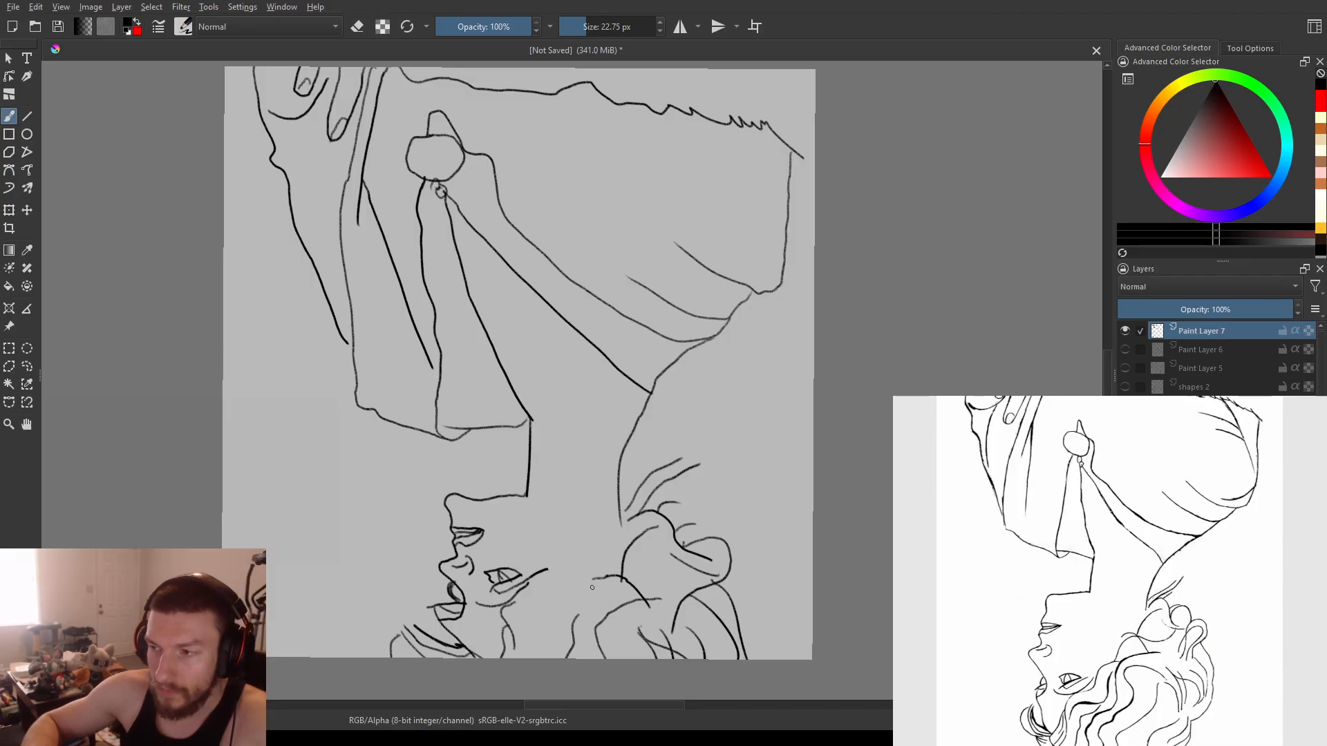
- Draw the wavy lock over the temple, reinforce the forehead hairline and connect the brow to the nape with long hair strands
mouse_move(584, 580)
left_mouse_down()
mouse_move(544, 582)
mouse_move(539, 659)
left_mouse_up()
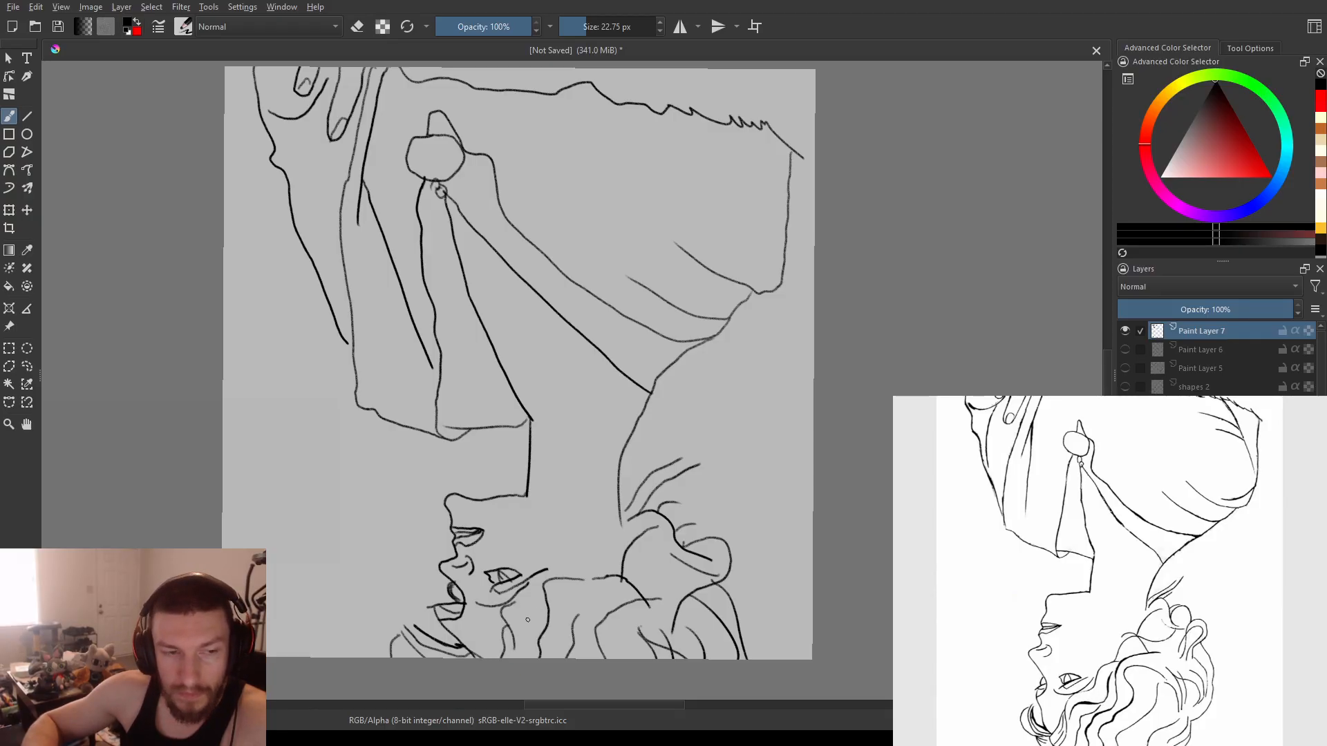
left_click_drag(502, 628, 505, 657)
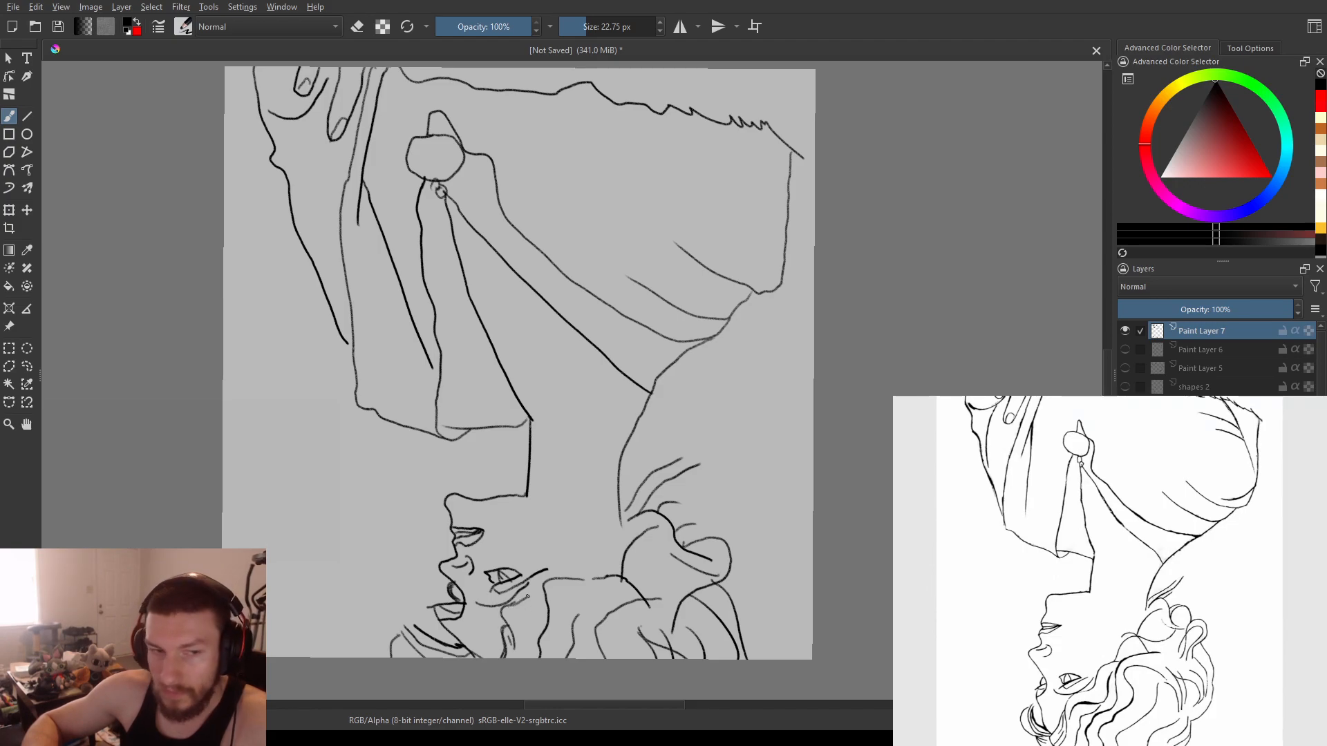
left_click_drag(534, 586, 649, 529)
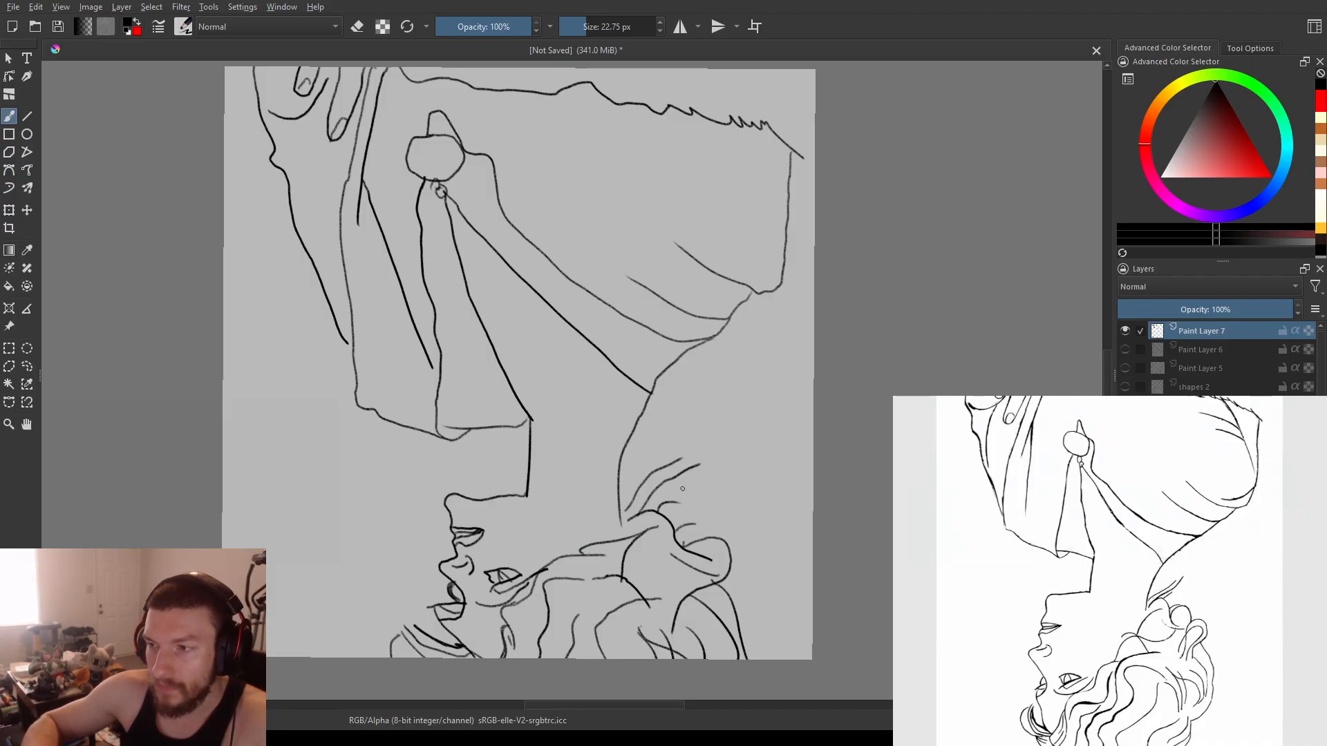
- Turn the canvas view upright and show the whole copied figure, undoing the stray stroke beside the shoulder
scroll(631, 390, "down", 1)
mouse_move(637, 384)
left_mouse_down()
mouse_move(580, 466)
mouse_move(637, 353)
left_mouse_up()
left_click_drag(823, 357, 256, 423)
left_click_drag(440, 347, 435, 361)
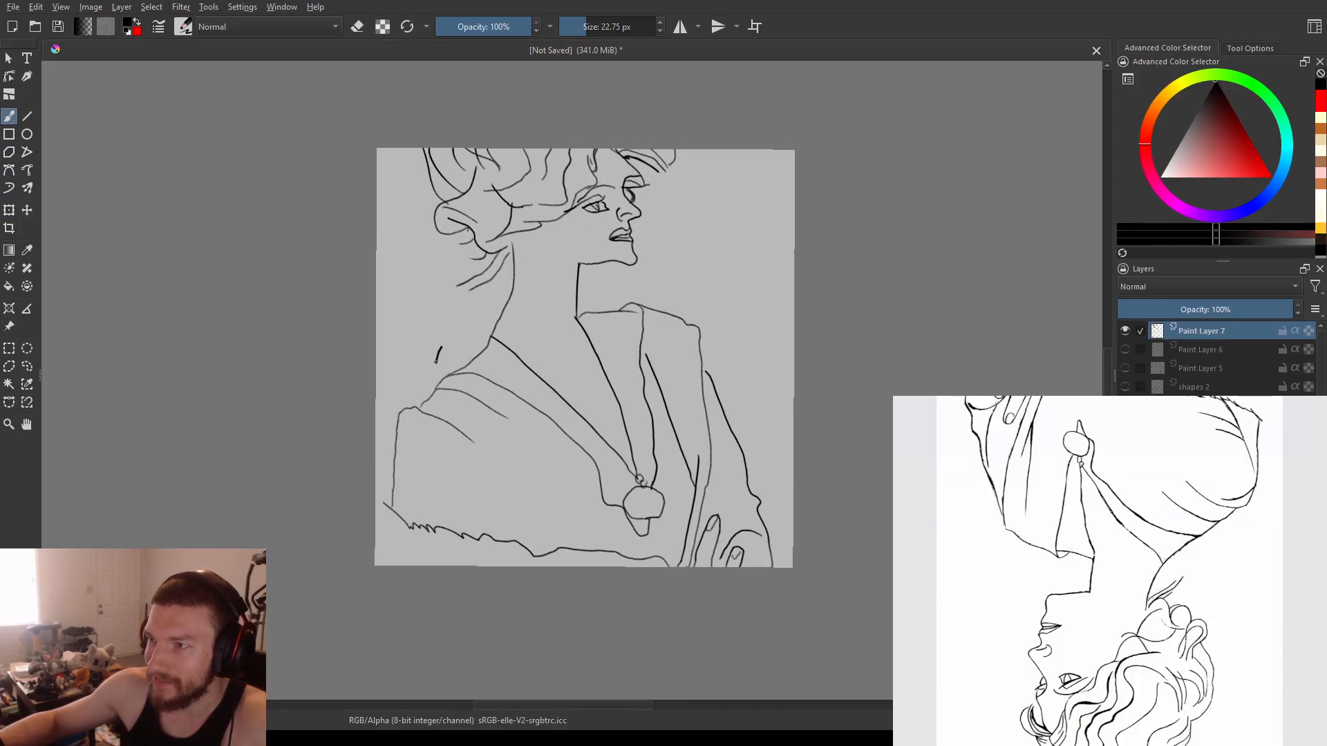
key("ctrl+z")
mouse_move(477, 318)
left_mouse_down()
mouse_move(472, 342)
mouse_move(481, 306)
mouse_move(485, 350)
left_mouse_up()
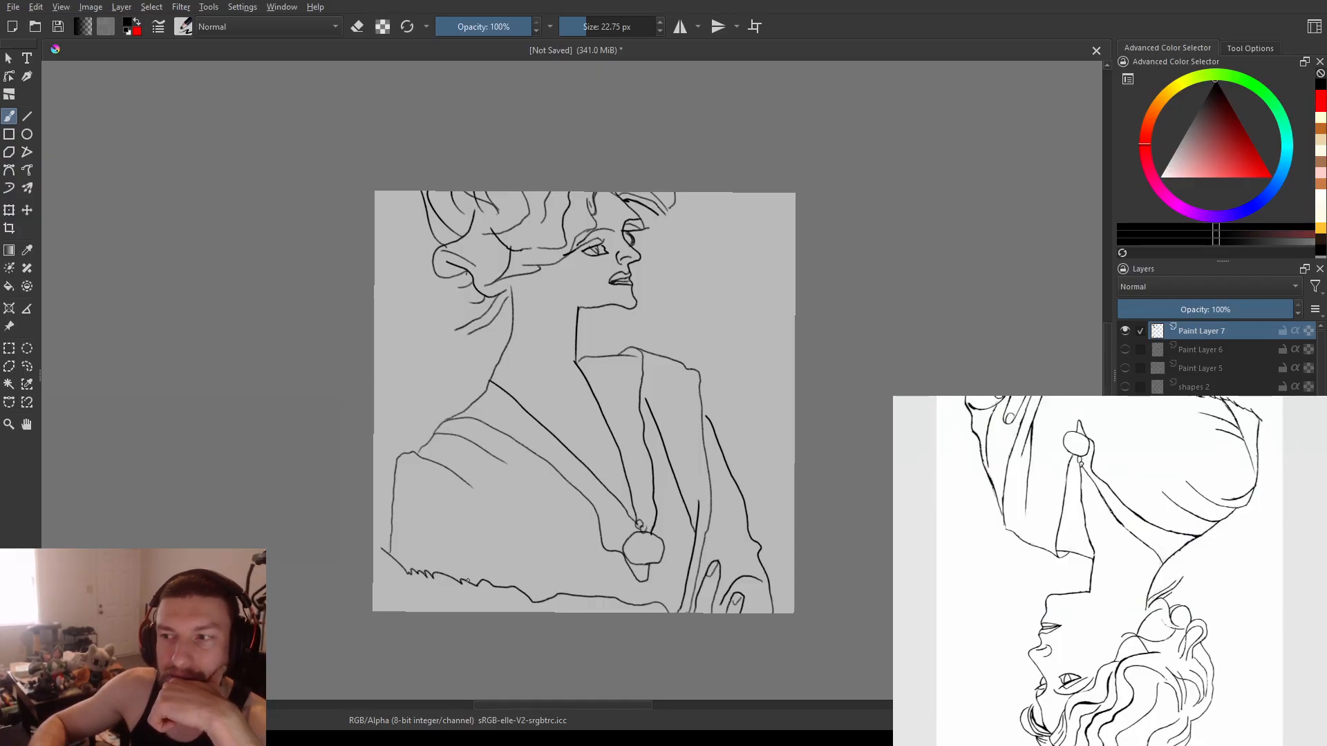
- Draw a slanted line down the sleeve from the shoulder and a short curved fold branching from it across the chest
left_click_drag(463, 579, 391, 465)
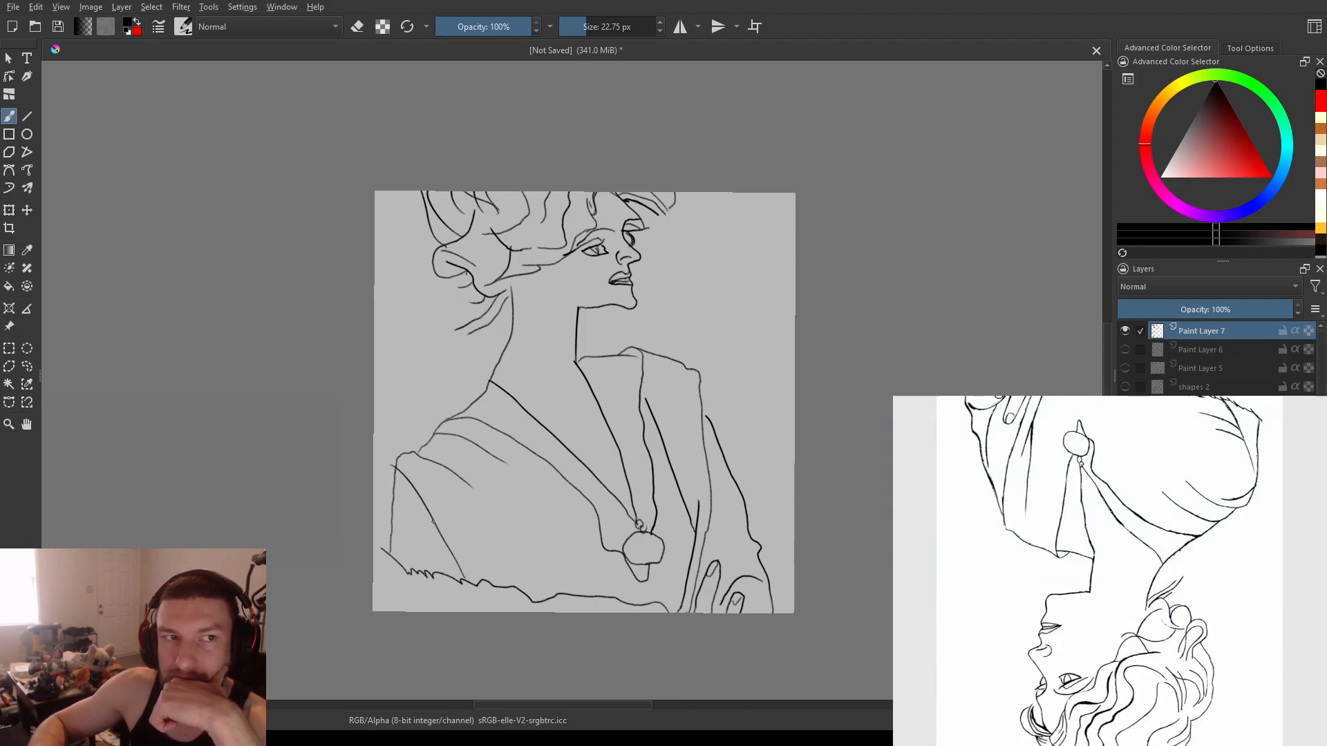
left_click_drag(434, 524, 538, 509)
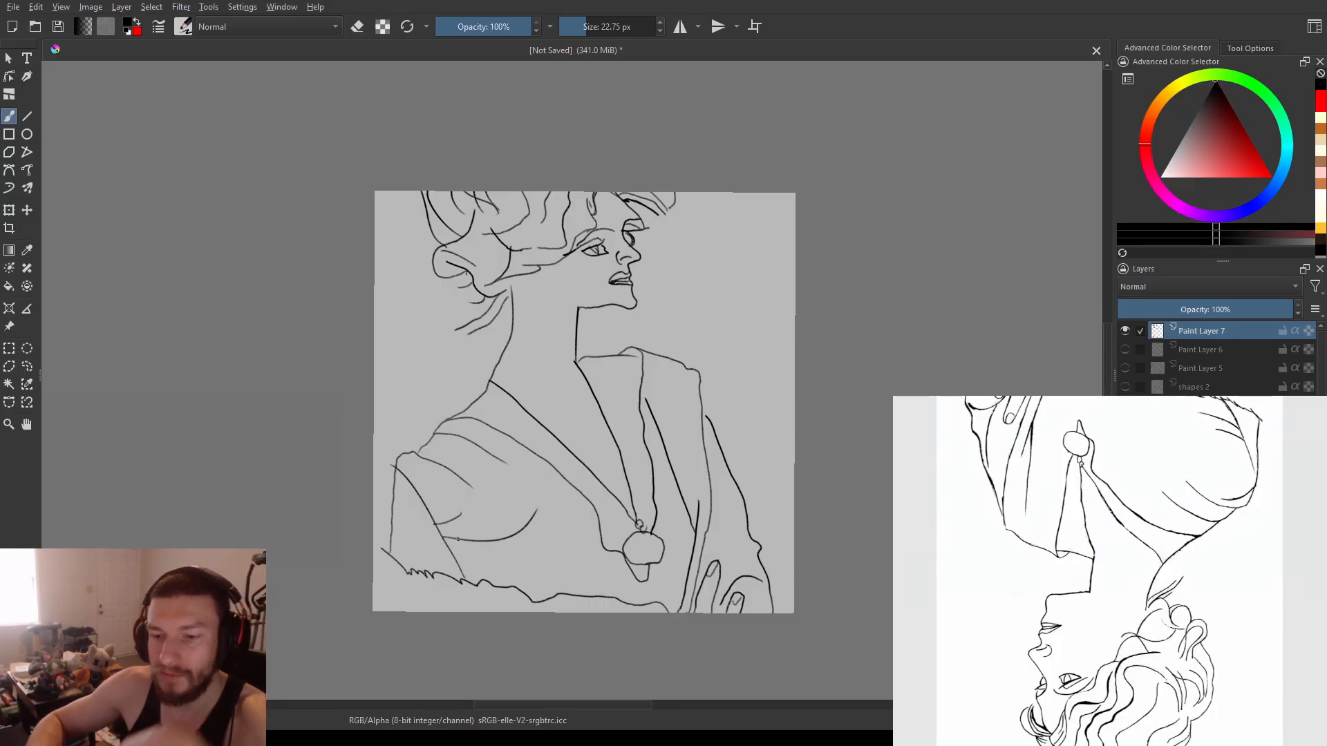
key("ctrl+z")
left_click_drag(445, 543, 517, 515)
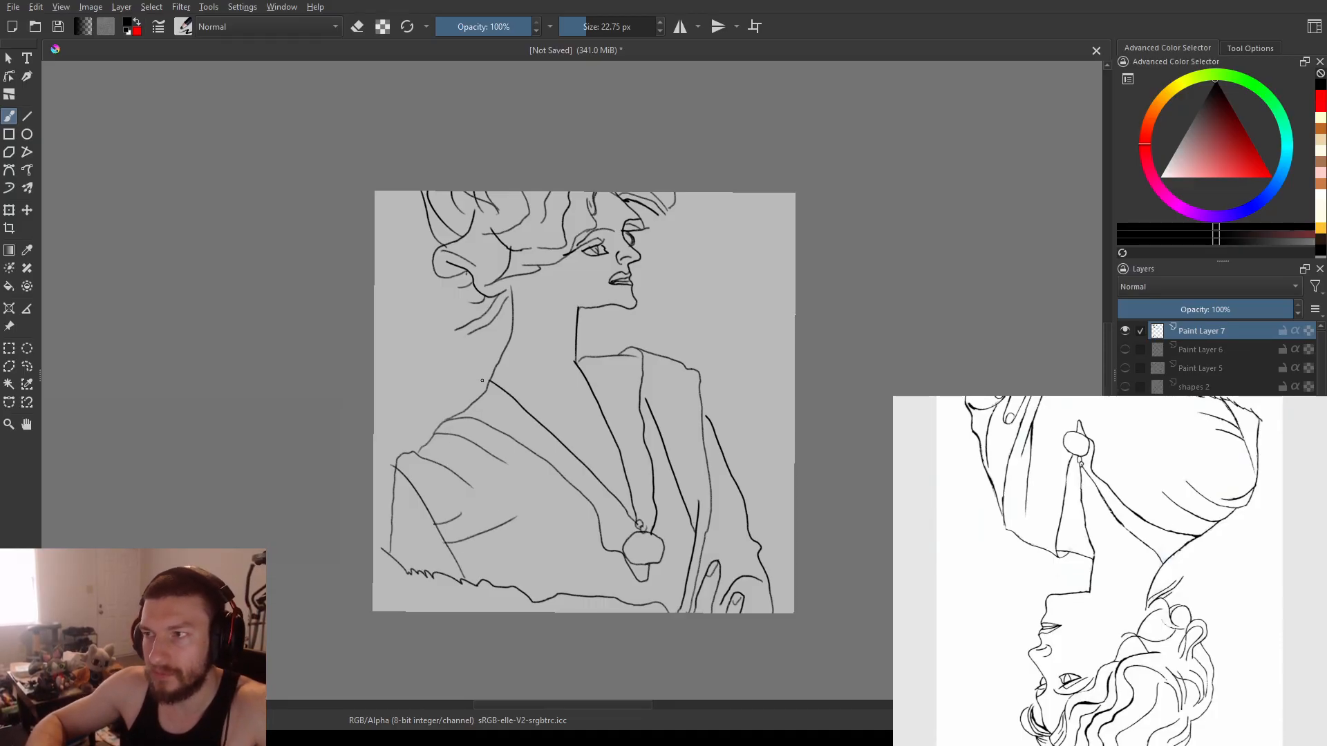